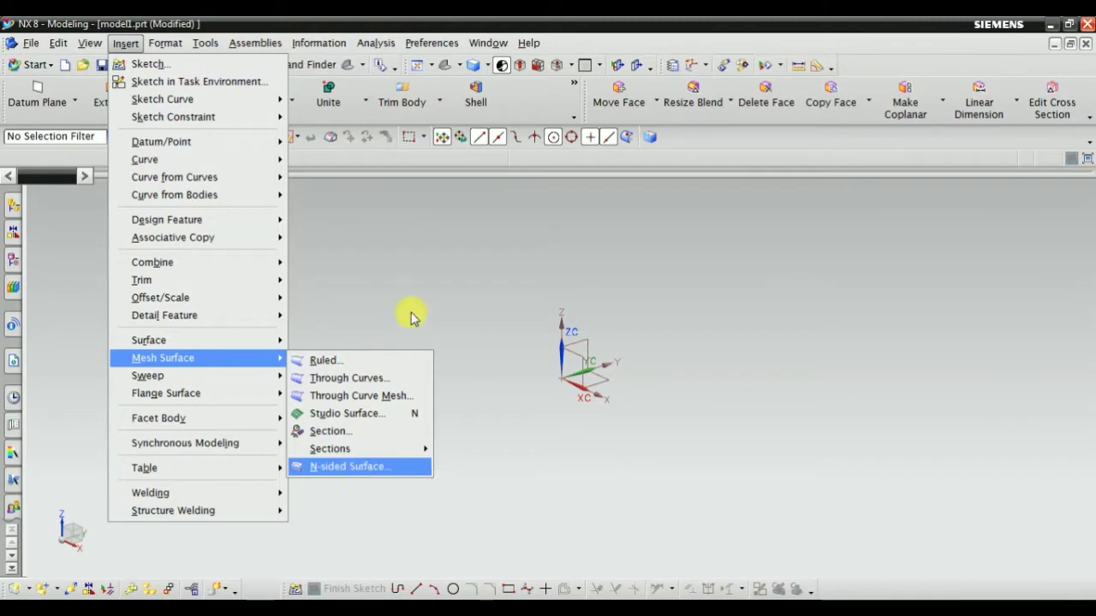
Start a sketch in the task environment on the XZ plane, using the Inferred plane method.
left_click(509, 299)
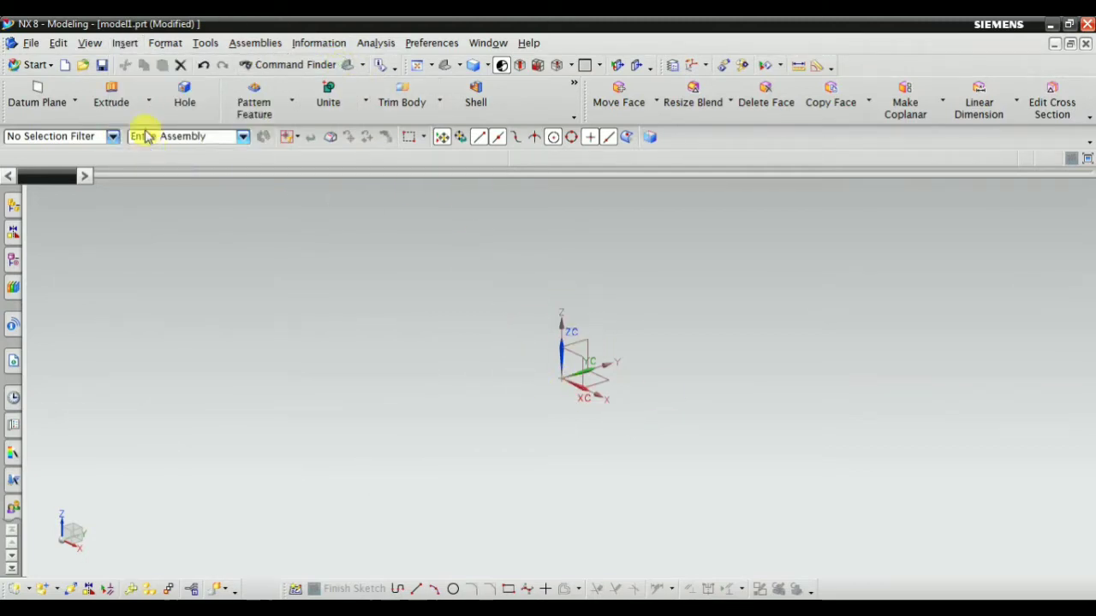
left_click(124, 43)
left_click(146, 67)
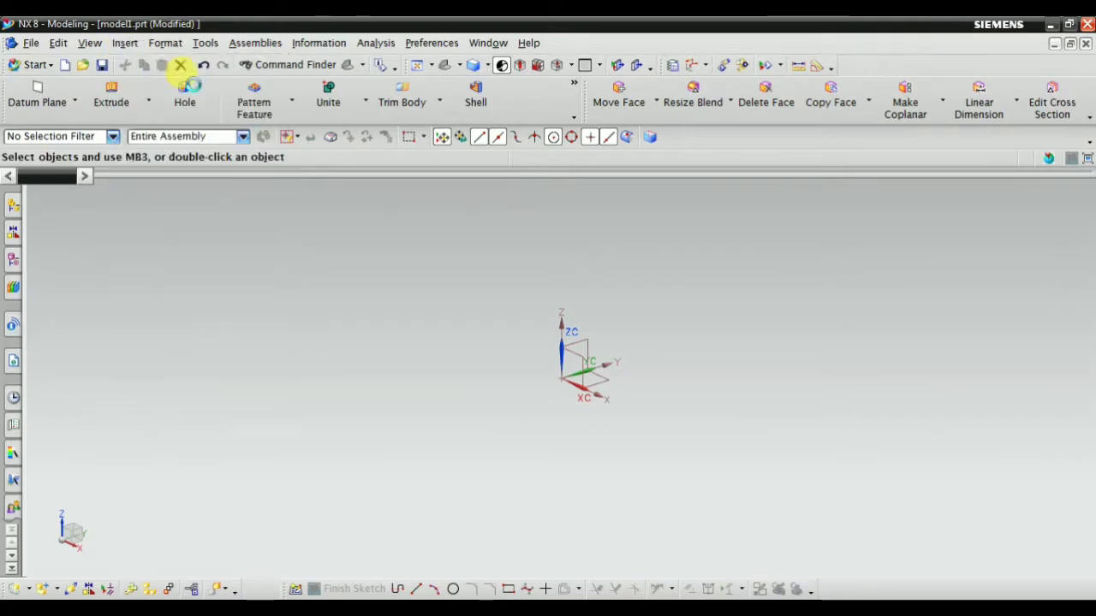
left_click(570, 355)
left_click(139, 283)
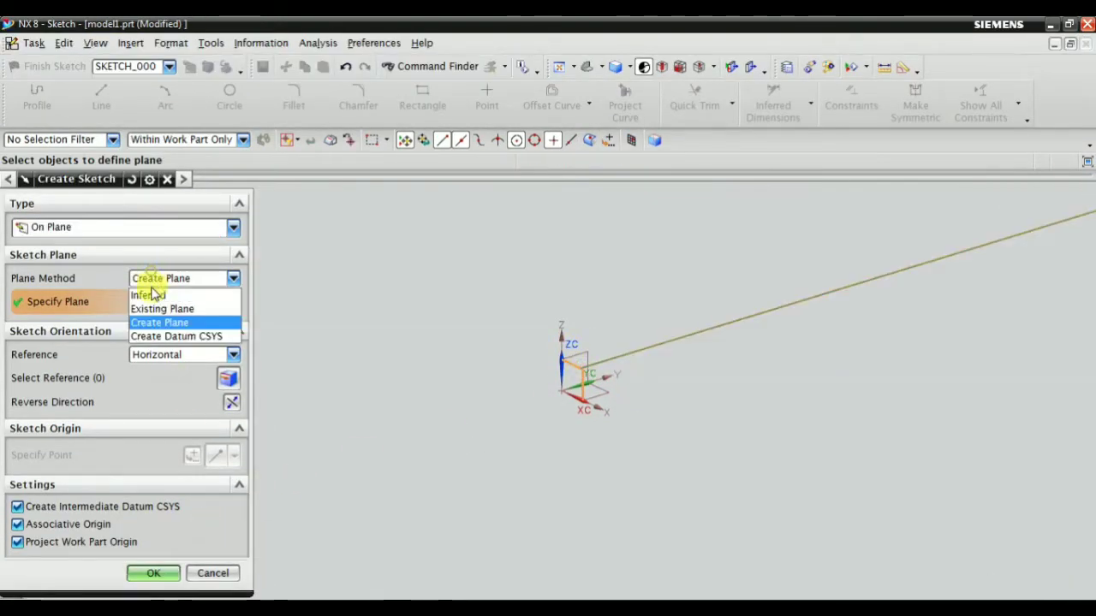
left_click(144, 292)
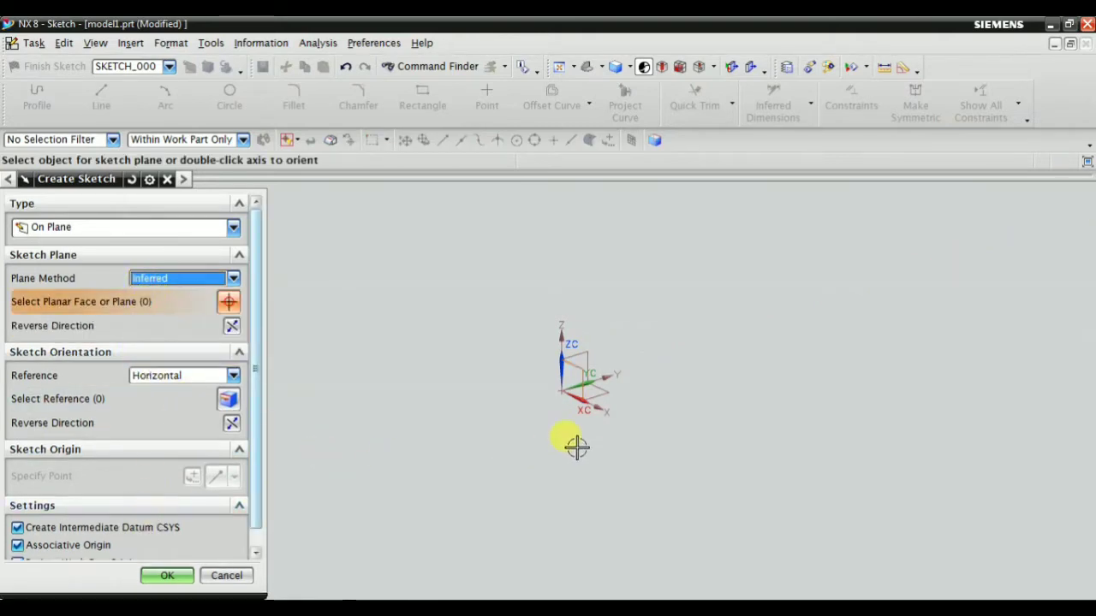
left_click(574, 351)
left_click(158, 575)
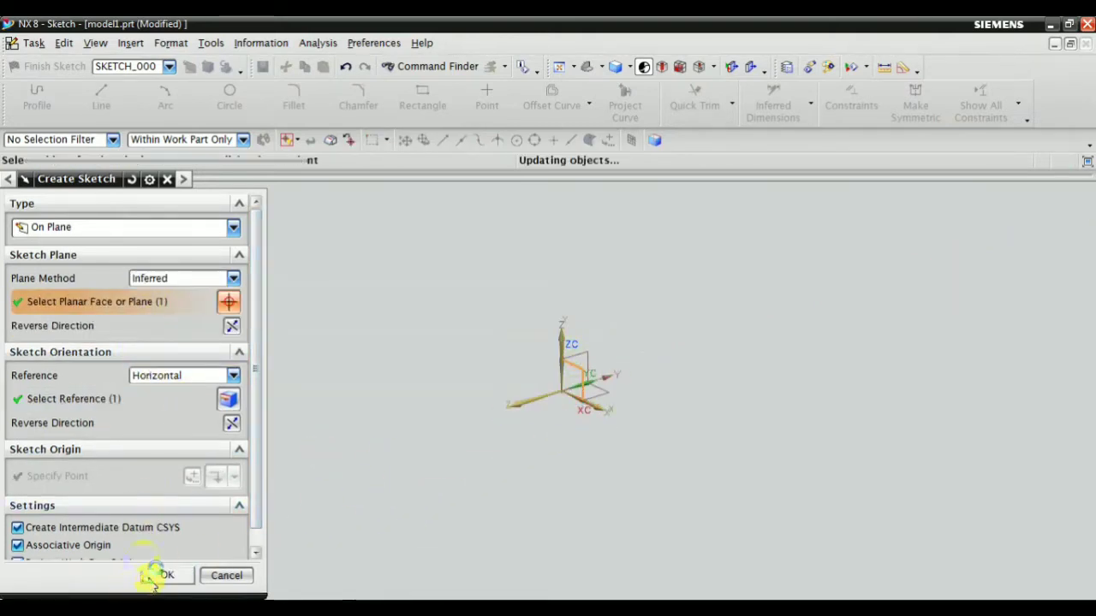
Sketch a three-point arc with a radius of about 74 mm over the origin, both ends about 16 mm above the X axis, and finish the sketch.
left_click(160, 101)
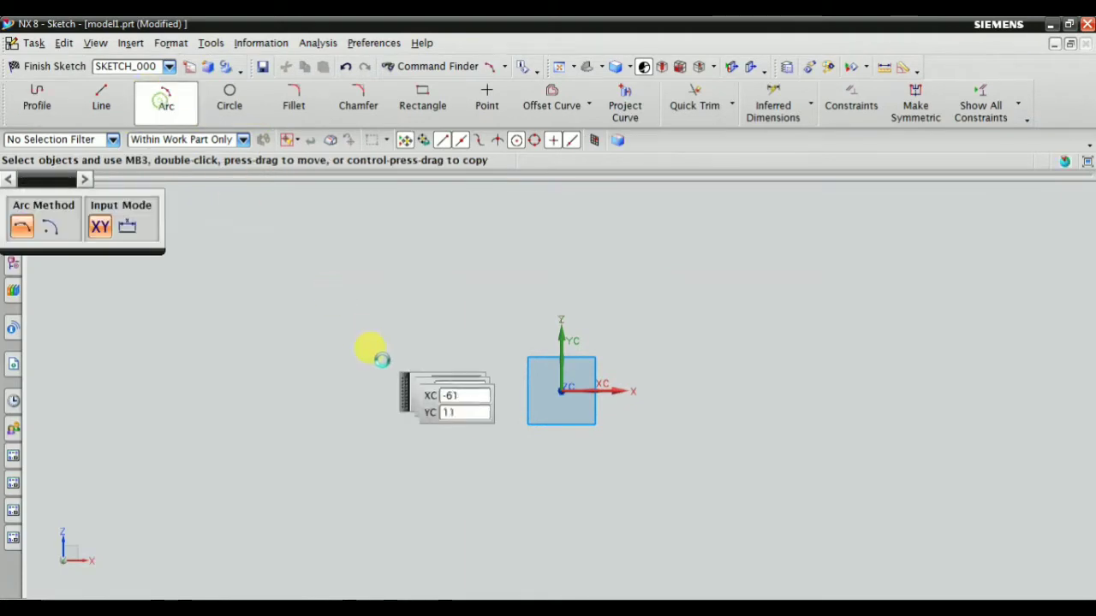
left_click(427, 344)
left_click(720, 332)
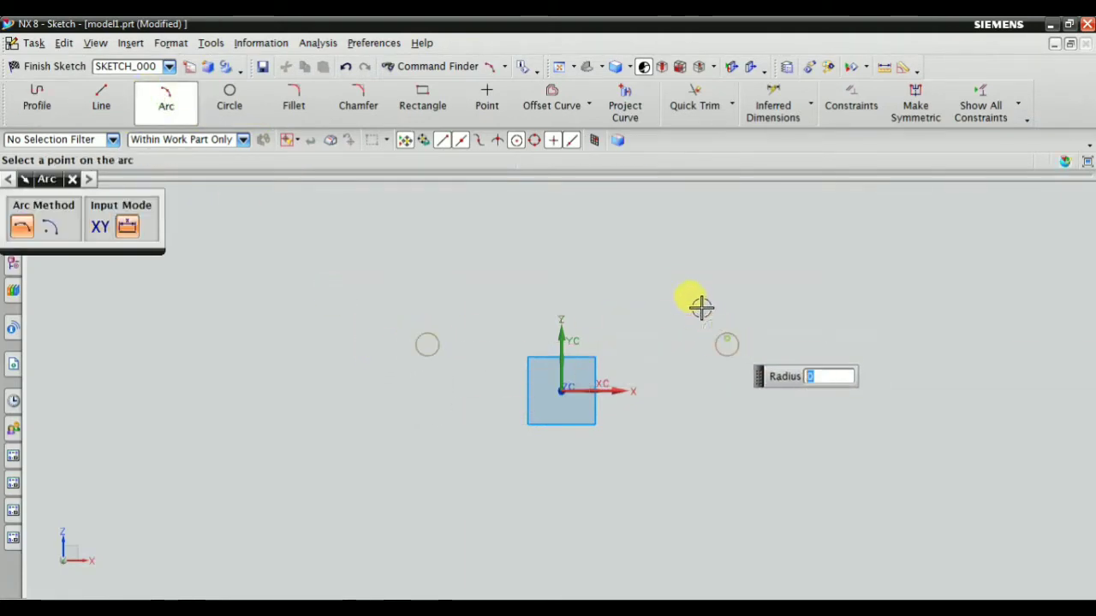
left_click(549, 324)
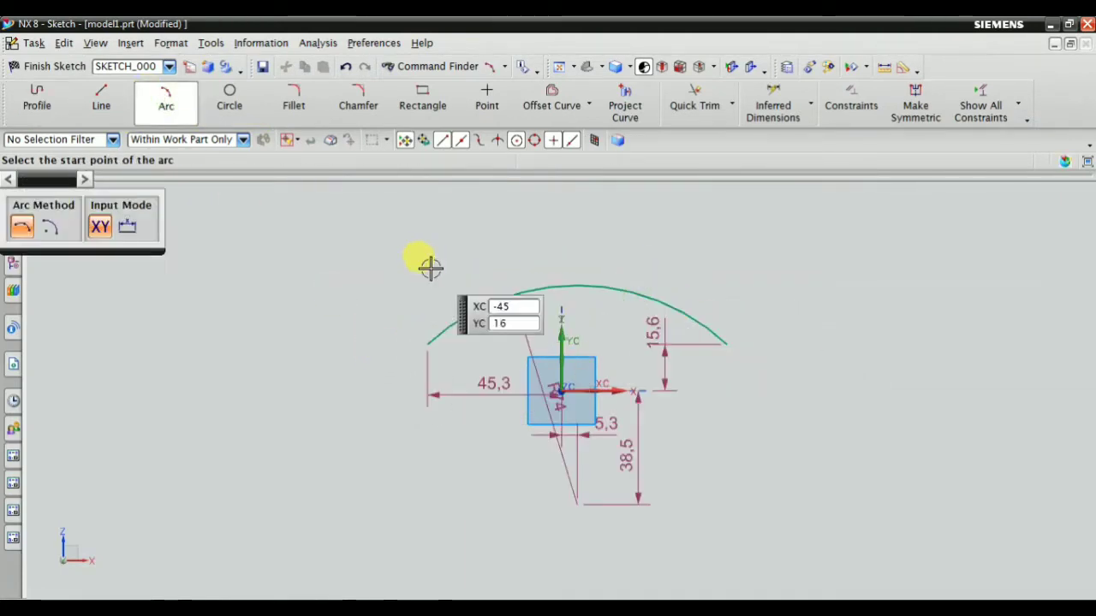
key("Escape")
left_click(68, 75)
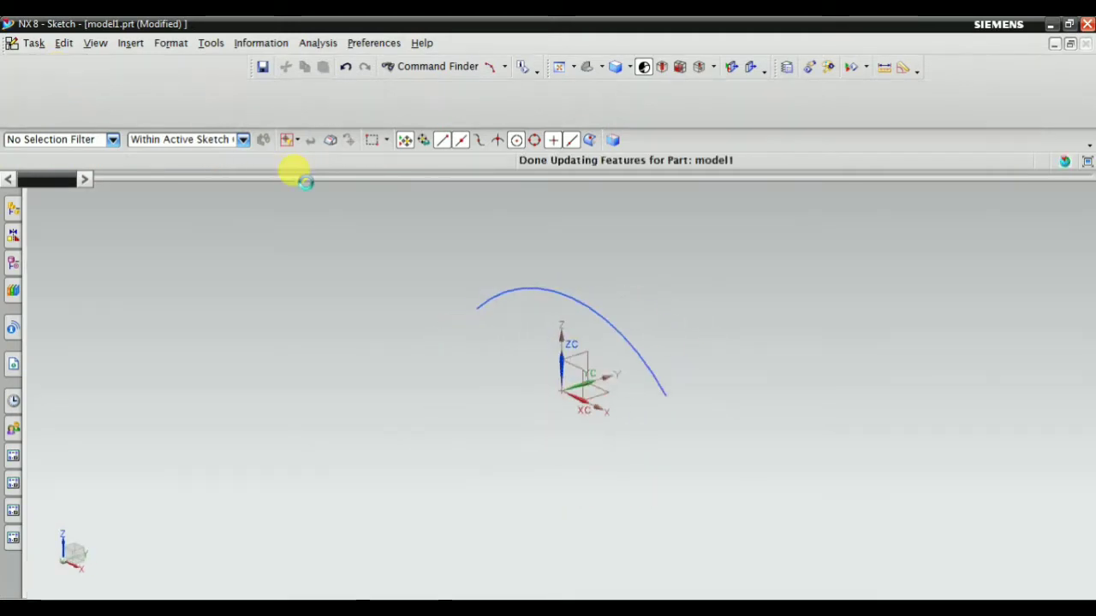
Extrude the arc into a curved sheet from a start distance of -35 mm to an end distance of 28 mm.
left_click(542, 277)
left_click(112, 96)
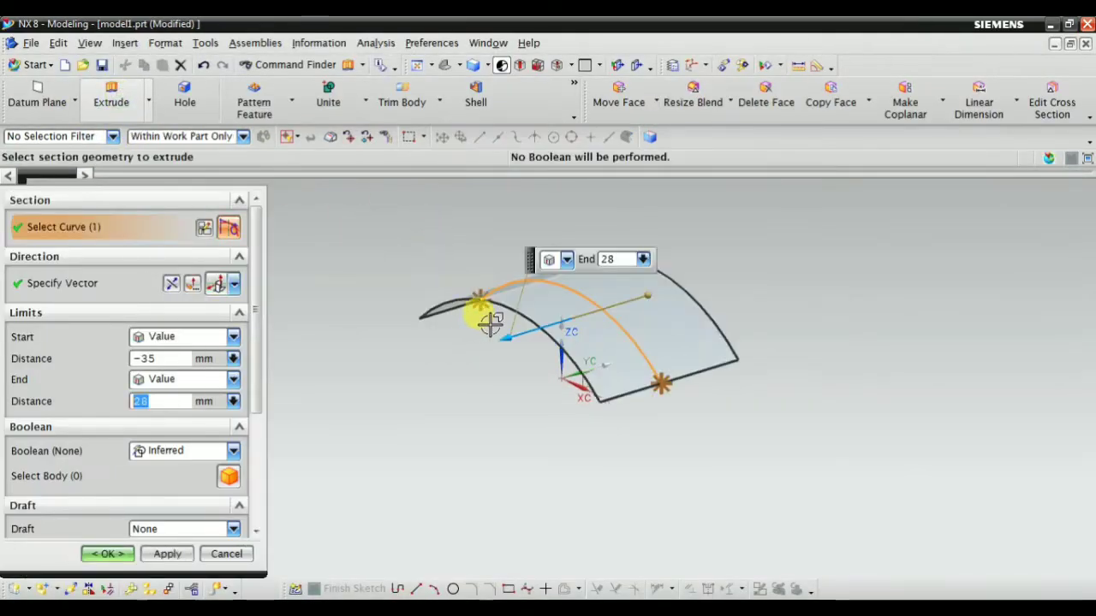
left_click(105, 552)
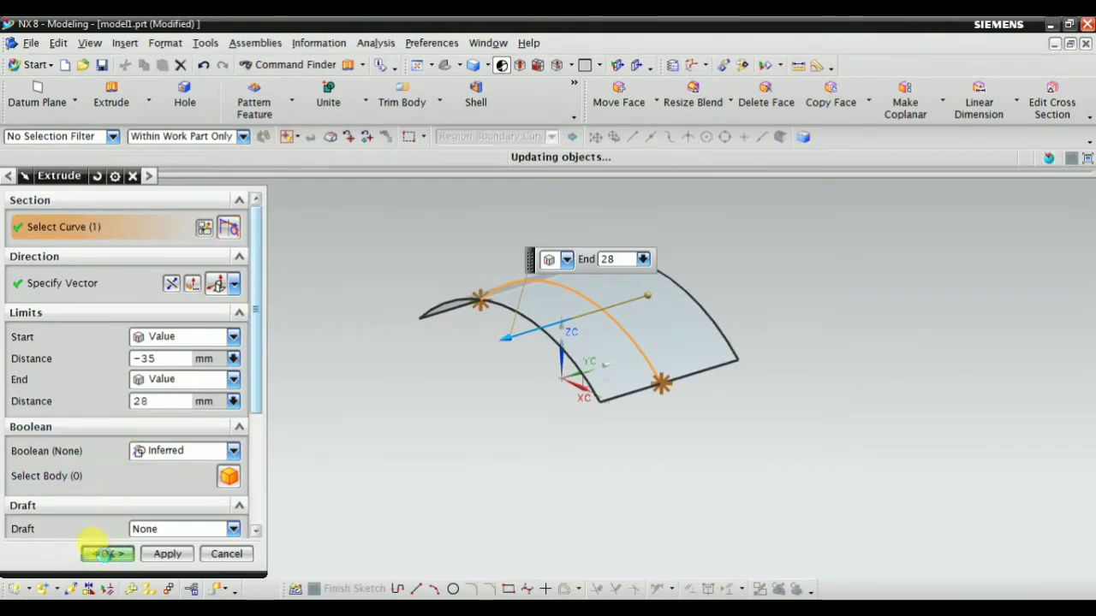
right_click(254, 224)
left_click(272, 243)
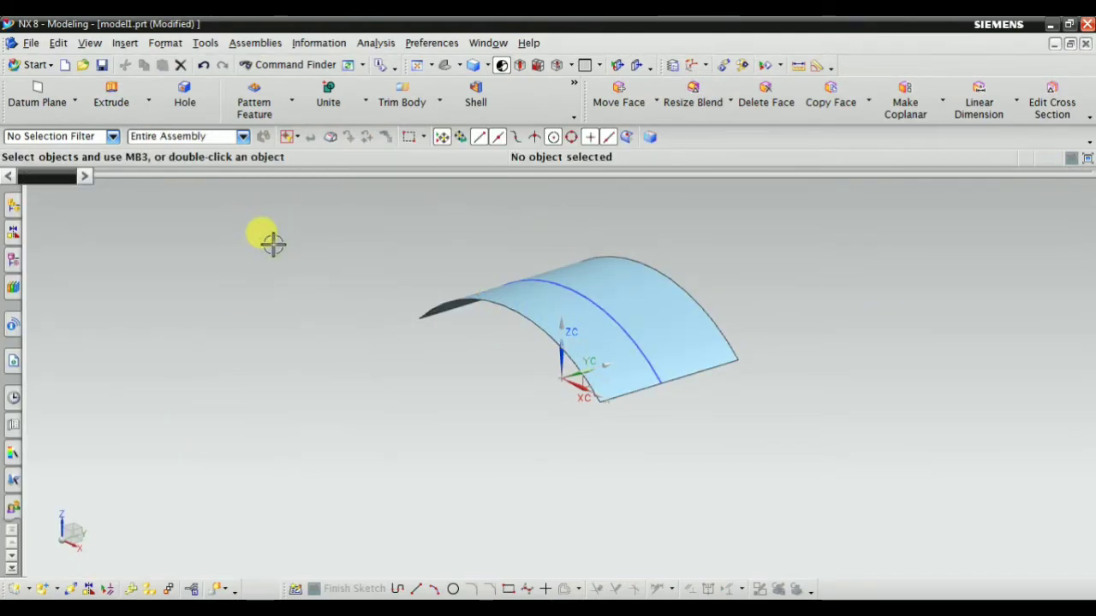
right_click(272, 247)
left_click(292, 267)
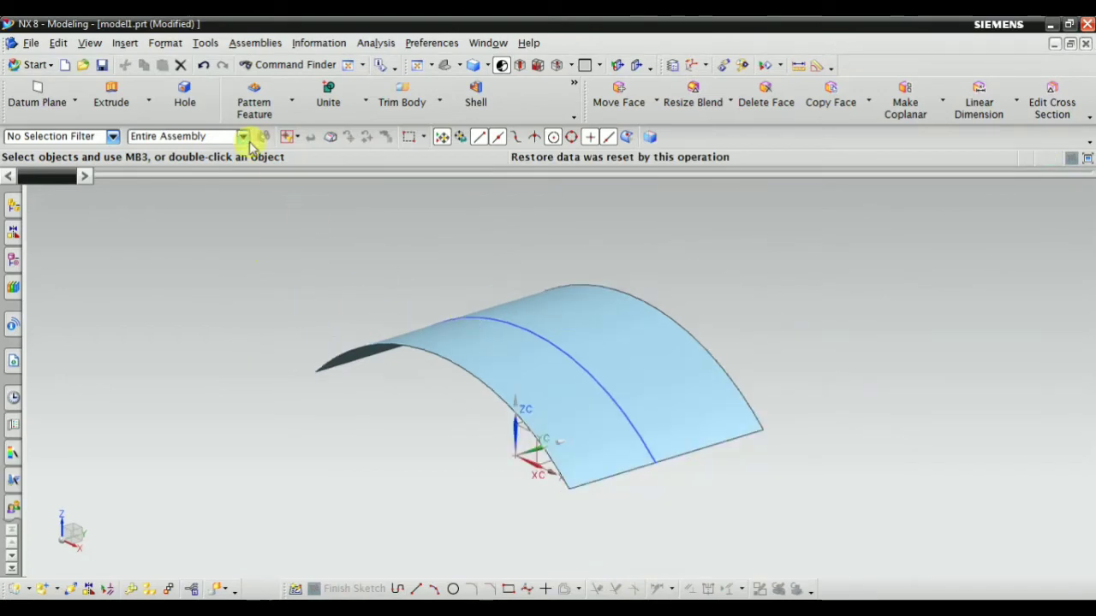
Start a second sketch on the XY plane with the direction of its normal reversed.
left_click(127, 43)
left_click(151, 81)
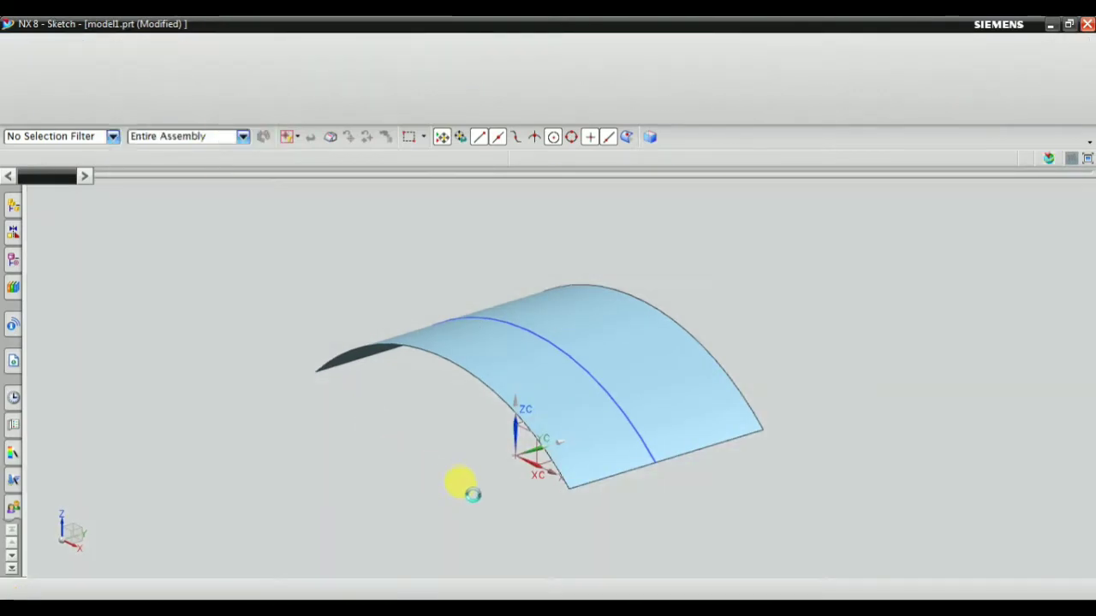
mouse_move(497, 379)
middle_mouse_down()
mouse_move(504, 296)
mouse_move(506, 343)
mouse_move(471, 430)
middle_mouse_up()
left_click(509, 438)
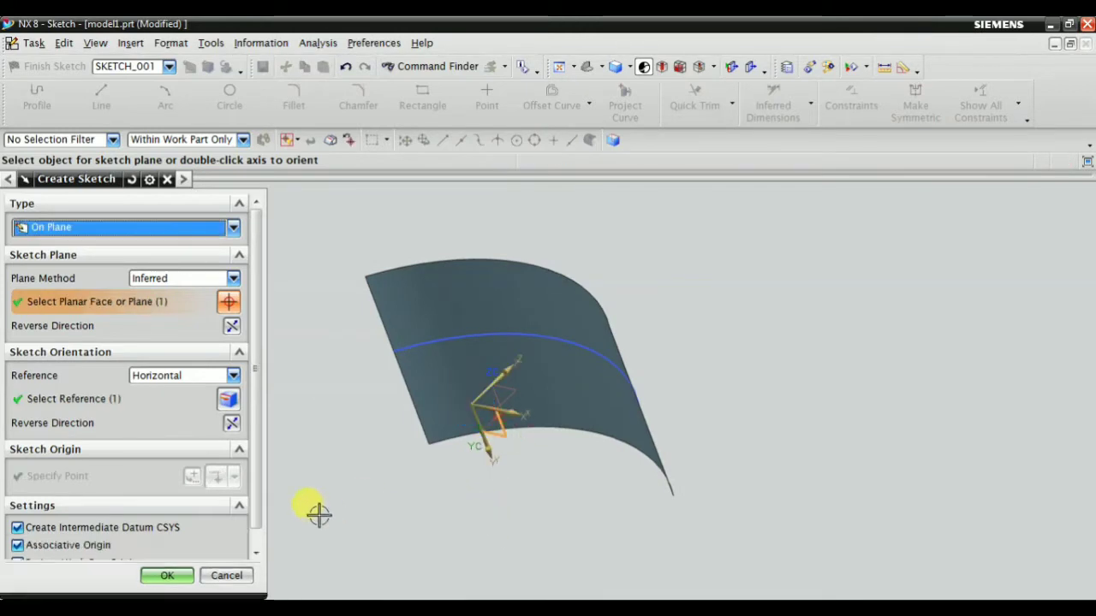
left_click_drag(519, 368, 510, 401)
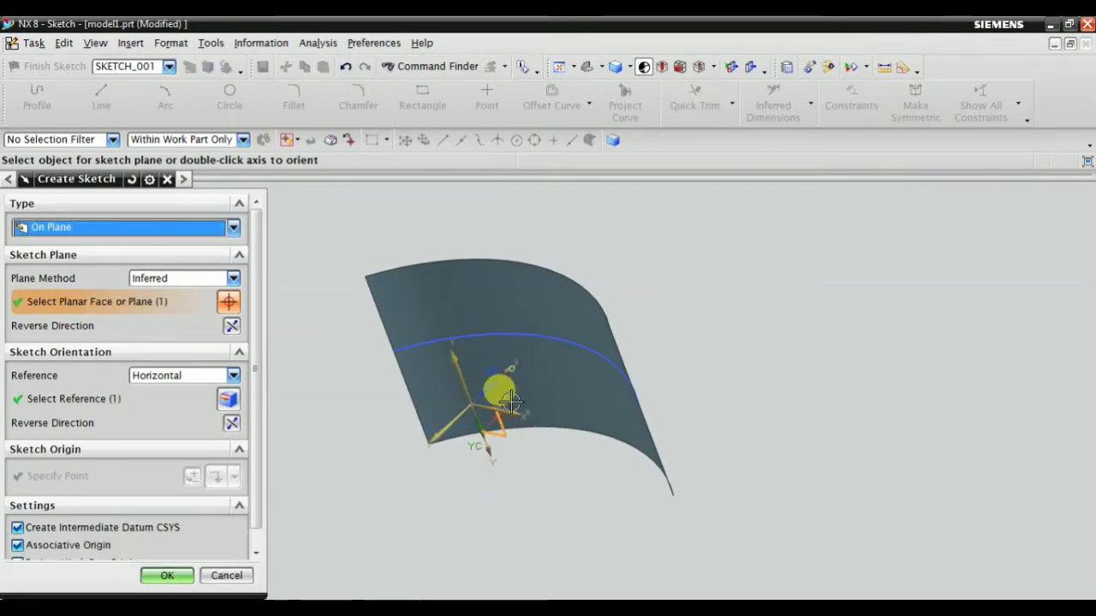
left_click(182, 579)
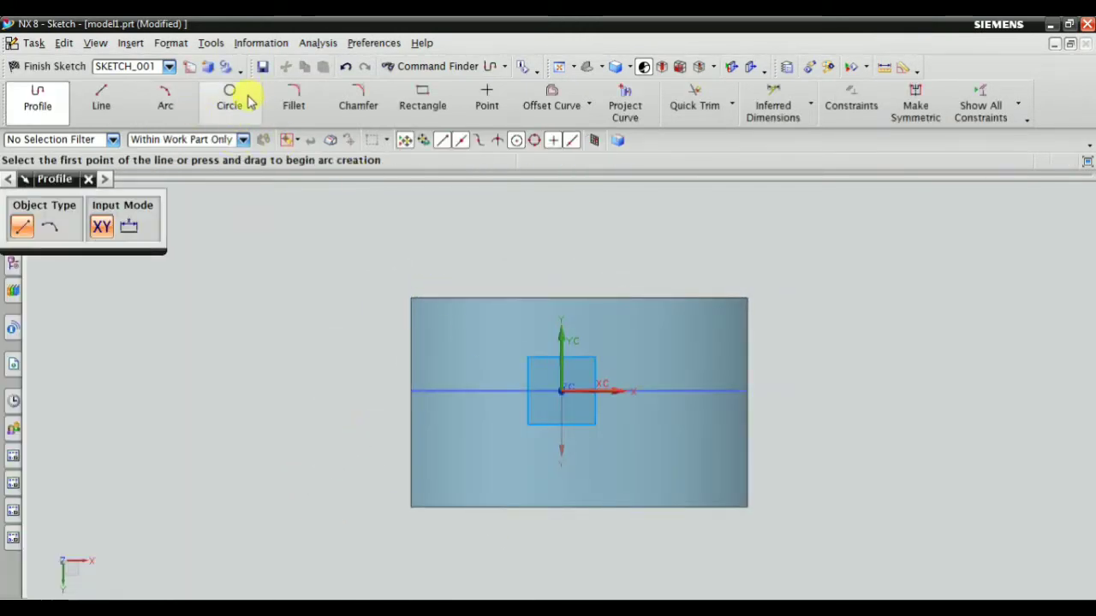
Sketch a rectangle about 16 mm by 11 mm, above and to the left of the origin within the sheet's outline.
left_click(423, 99)
scroll(425, 266, "up", 2)
left_click(420, 305)
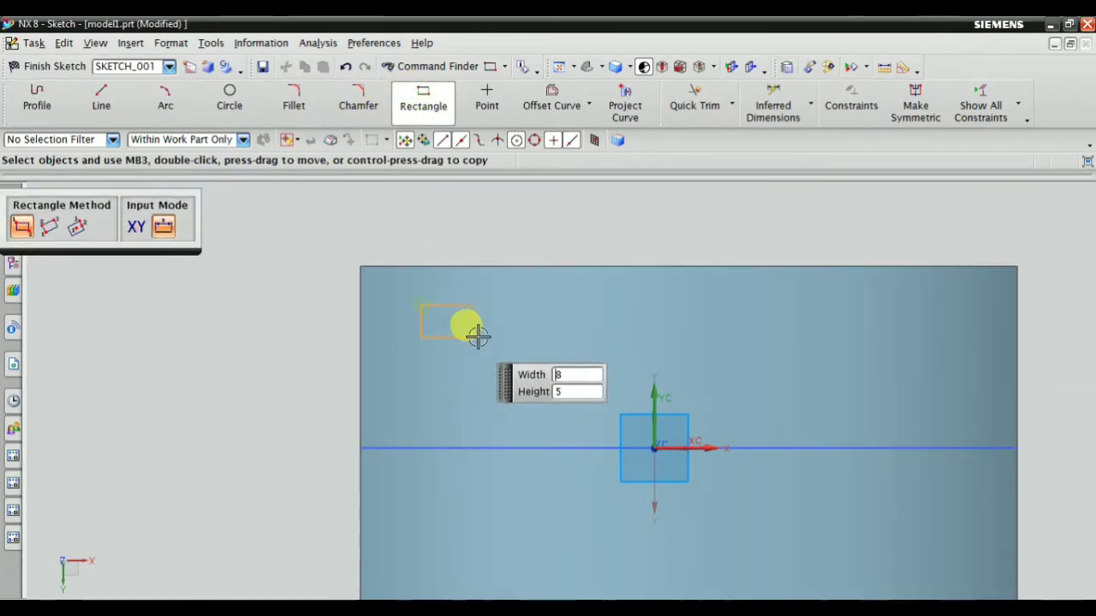
left_click(524, 376)
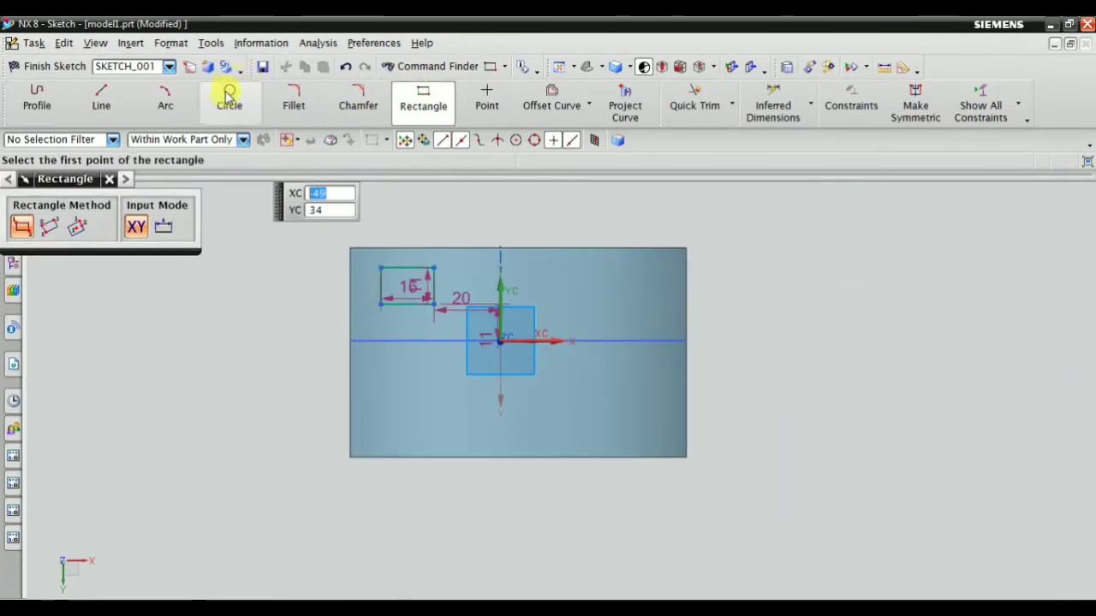
Sketch a circle about 16.7 mm in diameter, centred about 16.6 mm left of and 18.7 mm below the origin.
left_click(226, 96)
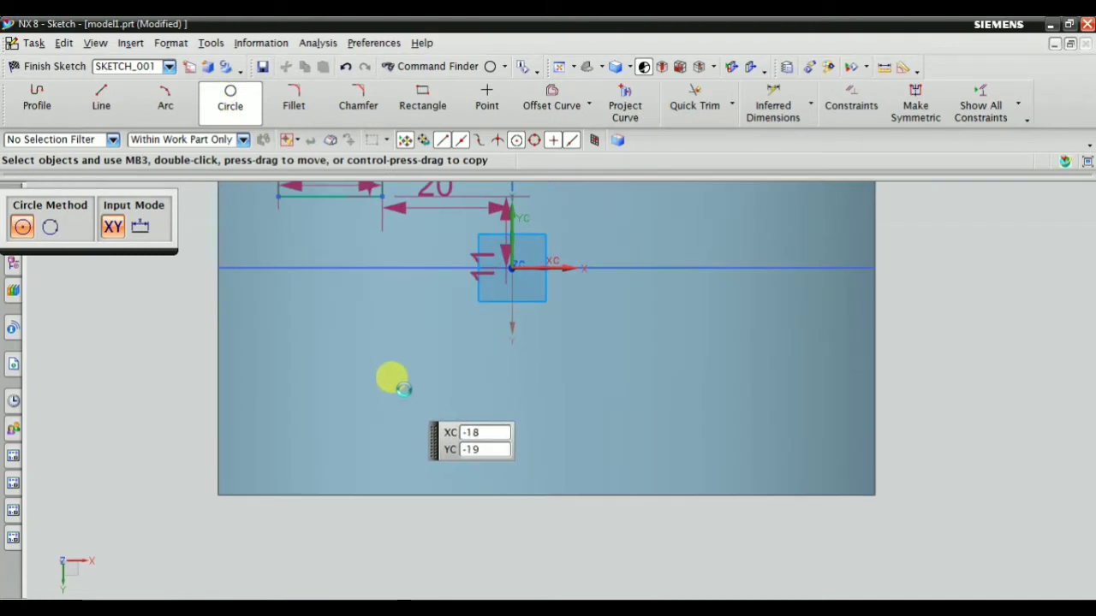
left_click(403, 390)
left_click(429, 438)
key("Escape")
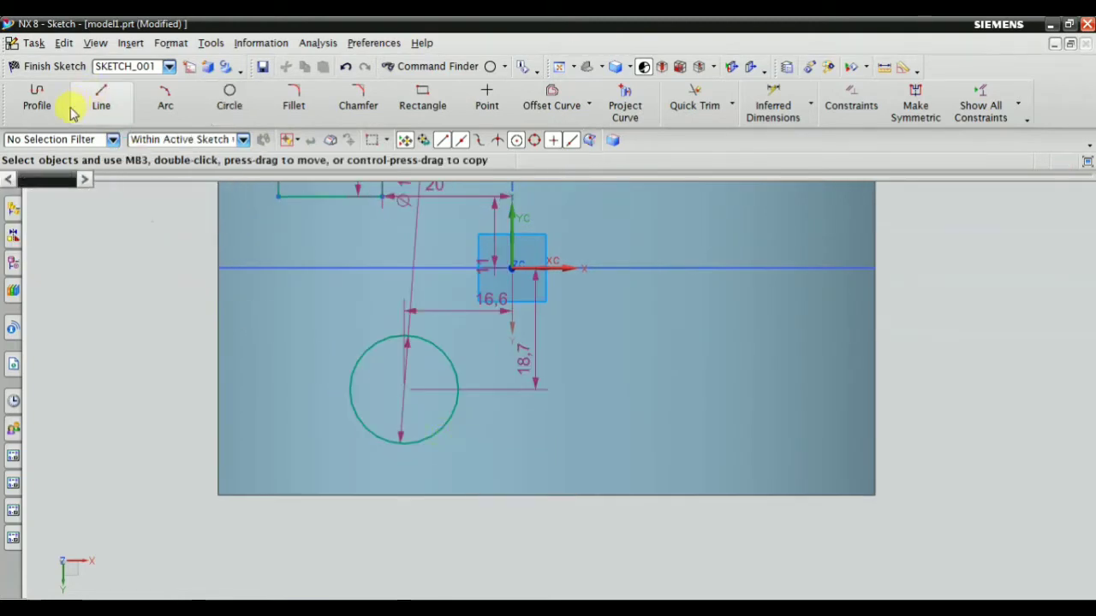
Sketch a closed triangle with sides of about 32, 32 and 21 mm to the right of the origin, and finish the sketch.
left_click(37, 98)
scroll(620, 237, "down", 2)
scroll(514, 384, "up", 1)
left_click(522, 416)
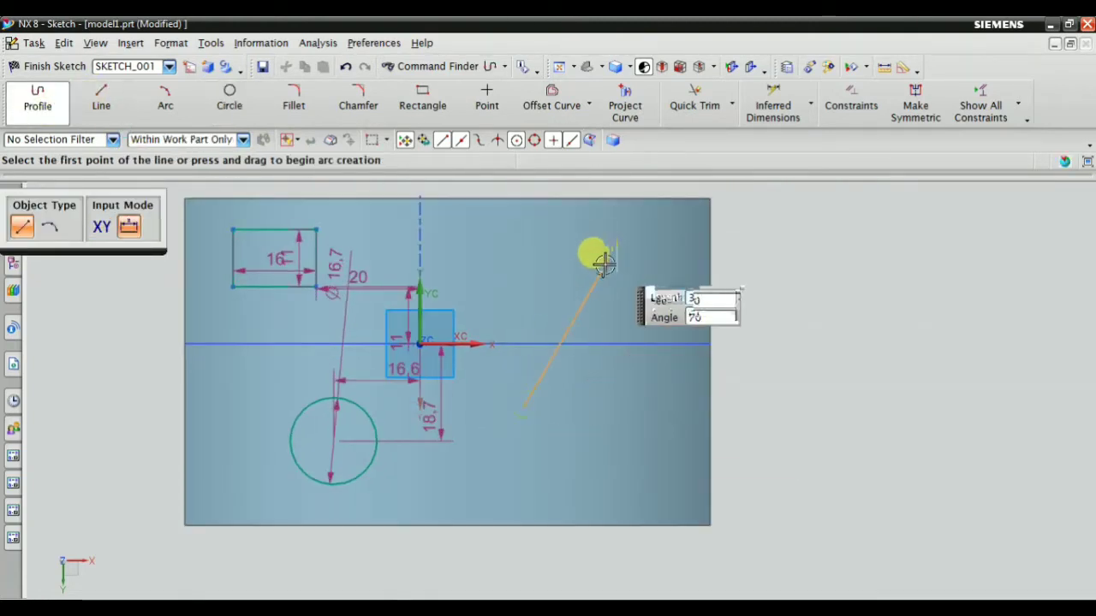
left_click(604, 263)
left_click(631, 424)
scroll(536, 420, "up", 3)
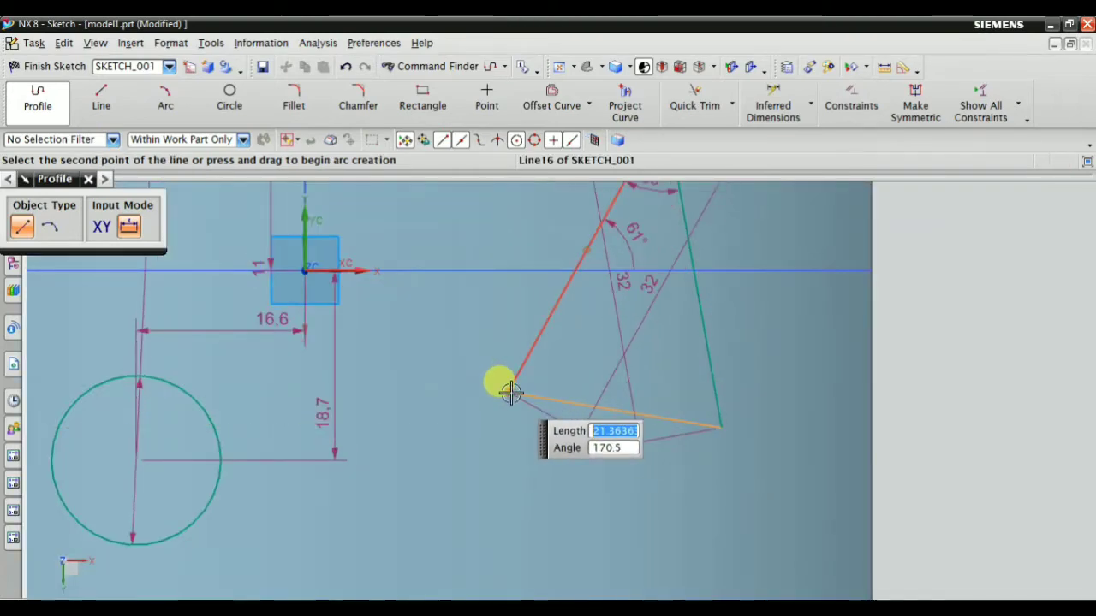
key("Escape")
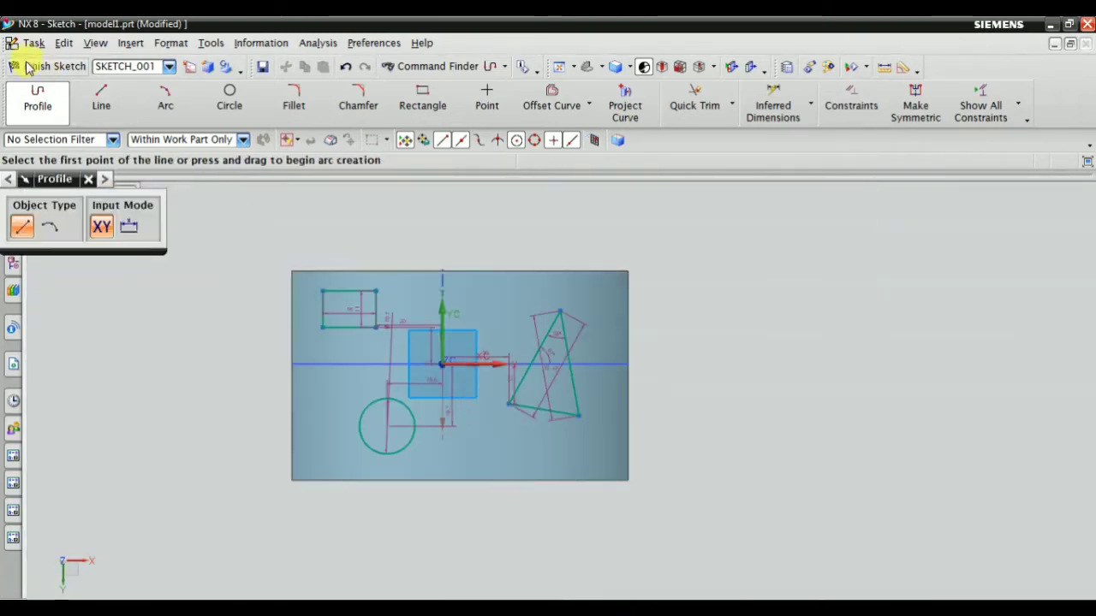
key("Escape")
key("ctrl+q")
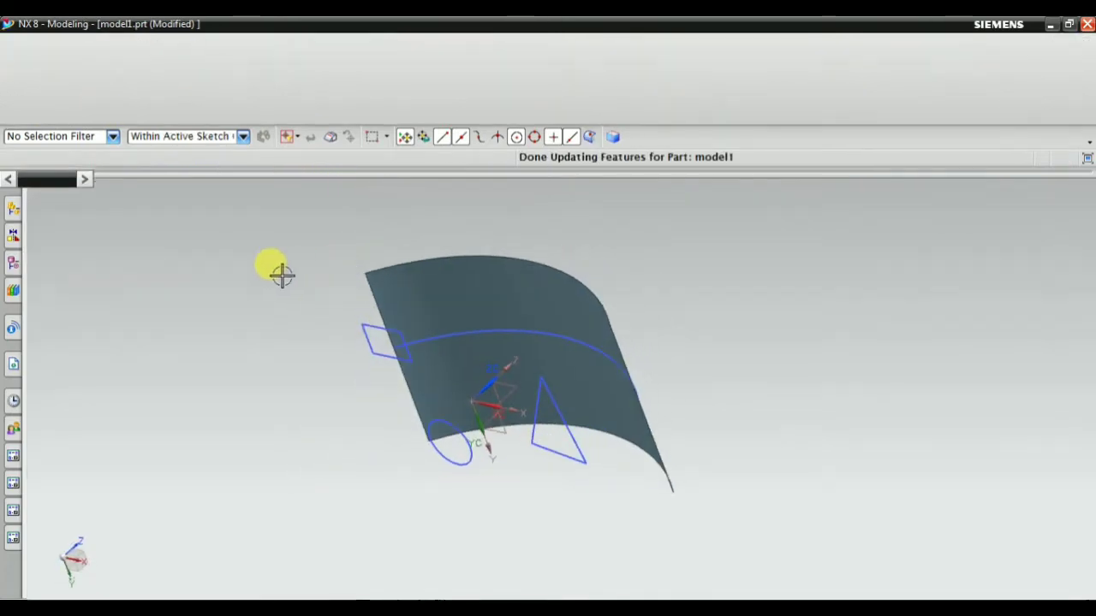
Extrude the rectangle, circle and triangle from -71 mm to 28 mm, subtracting them from the curved sheet.
left_click(452, 416)
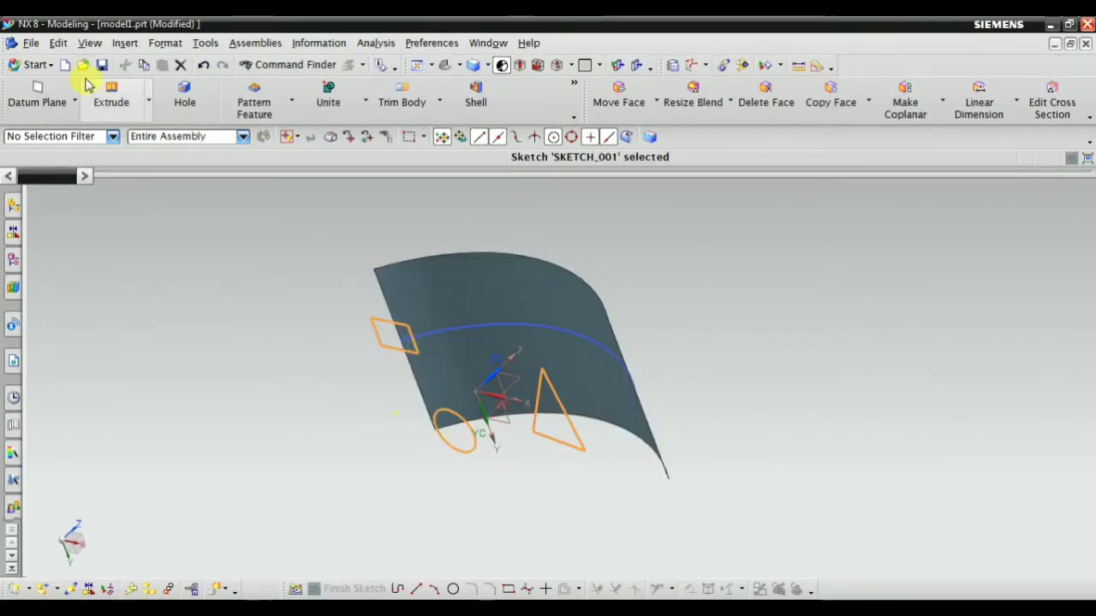
left_click(111, 96)
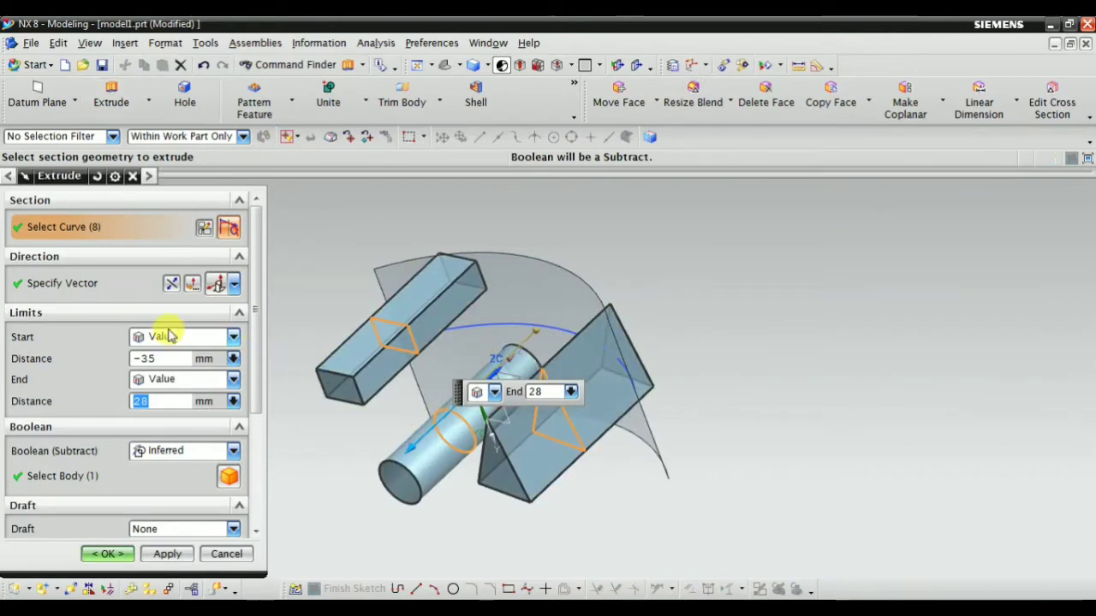
left_click_drag(540, 337, 605, 264)
left_click(229, 454)
left_click(210, 499)
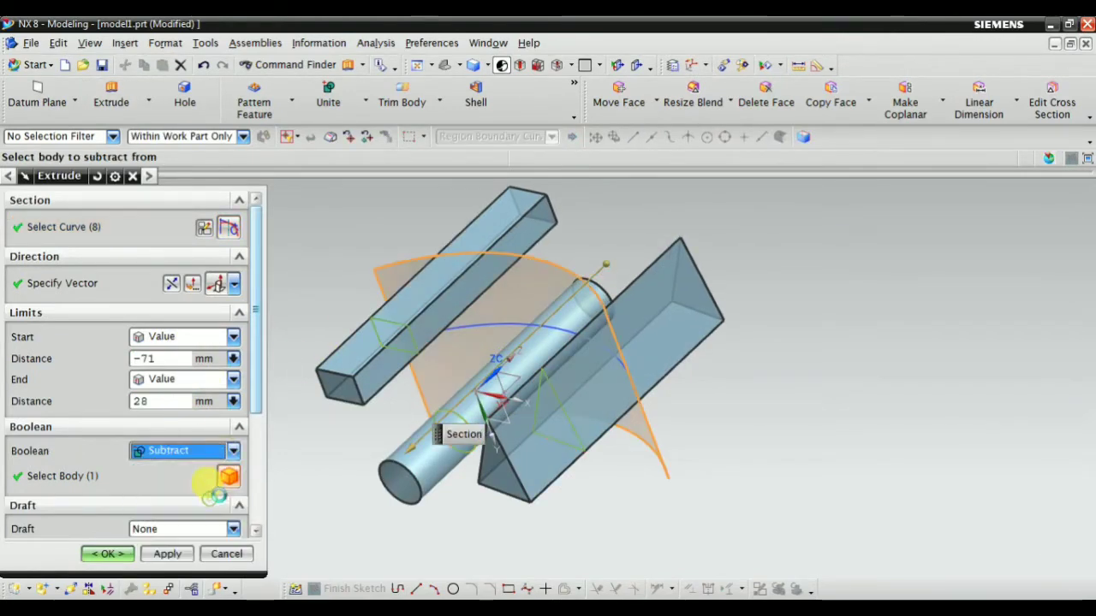
left_click(100, 552)
middle_click_drag(274, 445, 421, 437)
Make the arc sketch SKETCH_000 internal to its feature, Extrude (2).
left_click(17, 255)
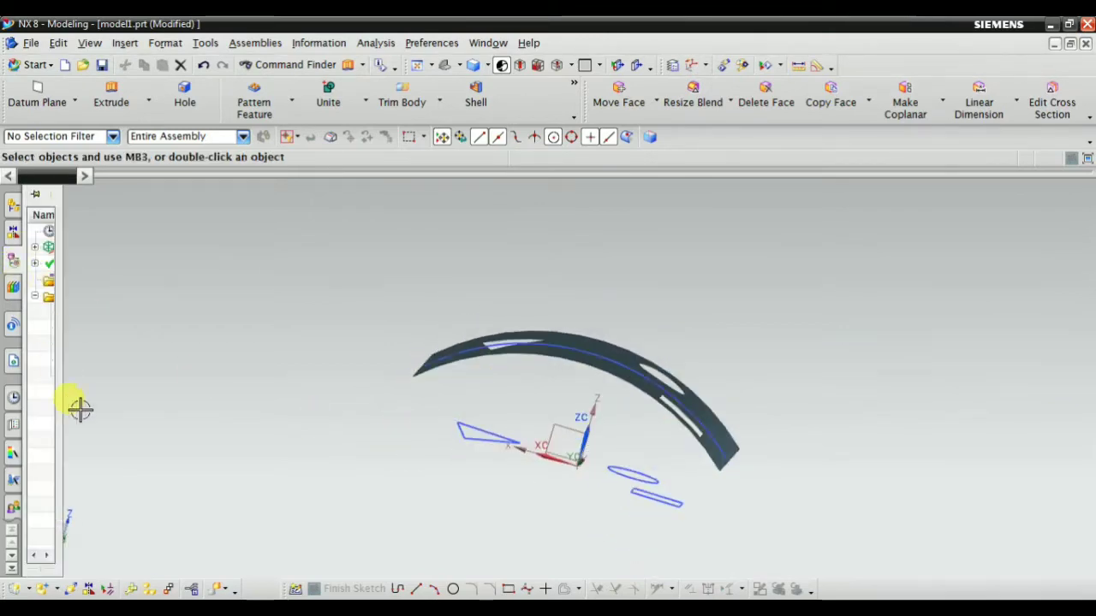
left_click(98, 374)
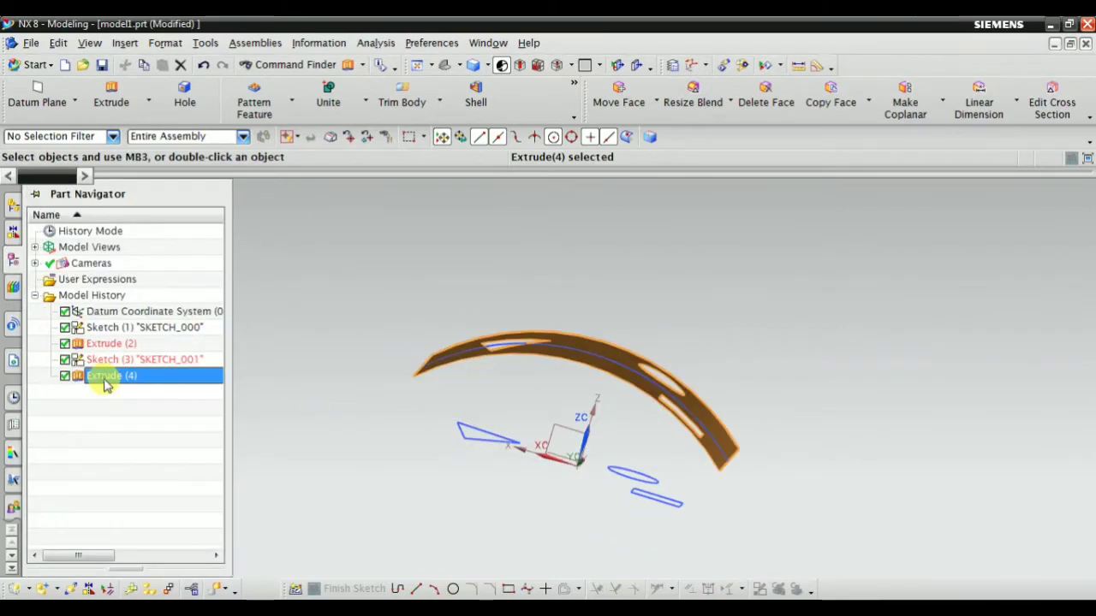
right_click(103, 376)
left_click(86, 368)
left_click(96, 360)
left_click(101, 343)
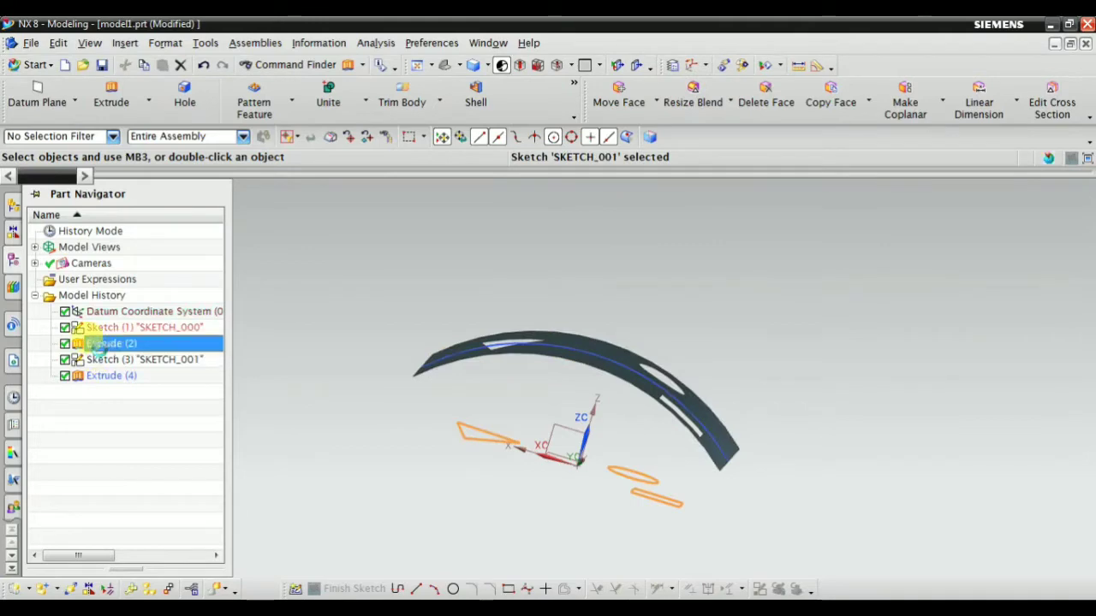
right_click(101, 343)
left_click(180, 373)
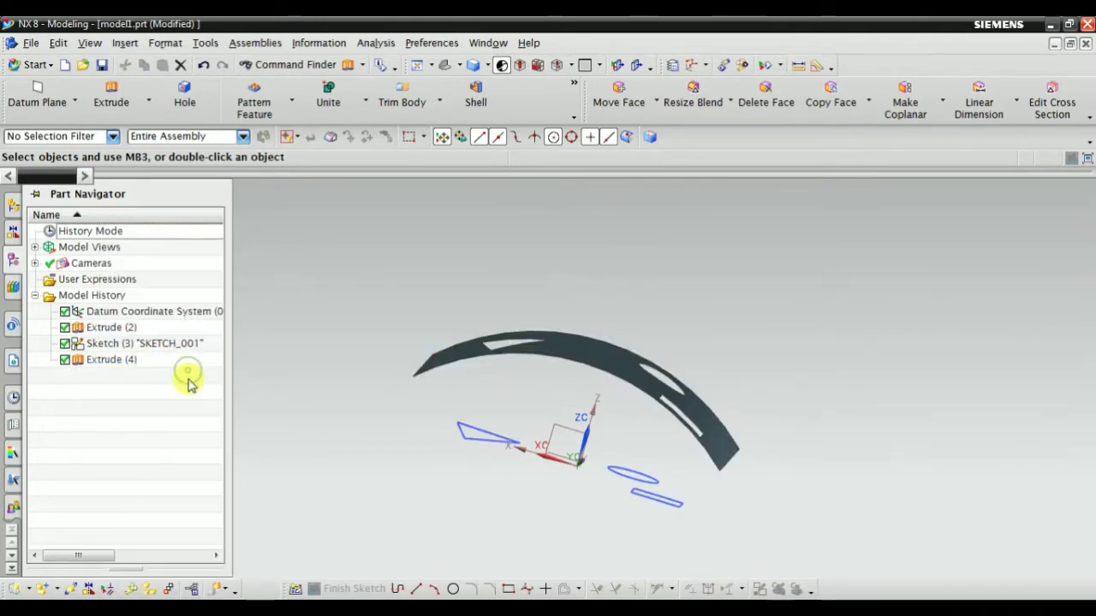
Make the cutout sketch SKETCH_001 internal to the subtracting extrude.
right_click(119, 360)
left_click(206, 384)
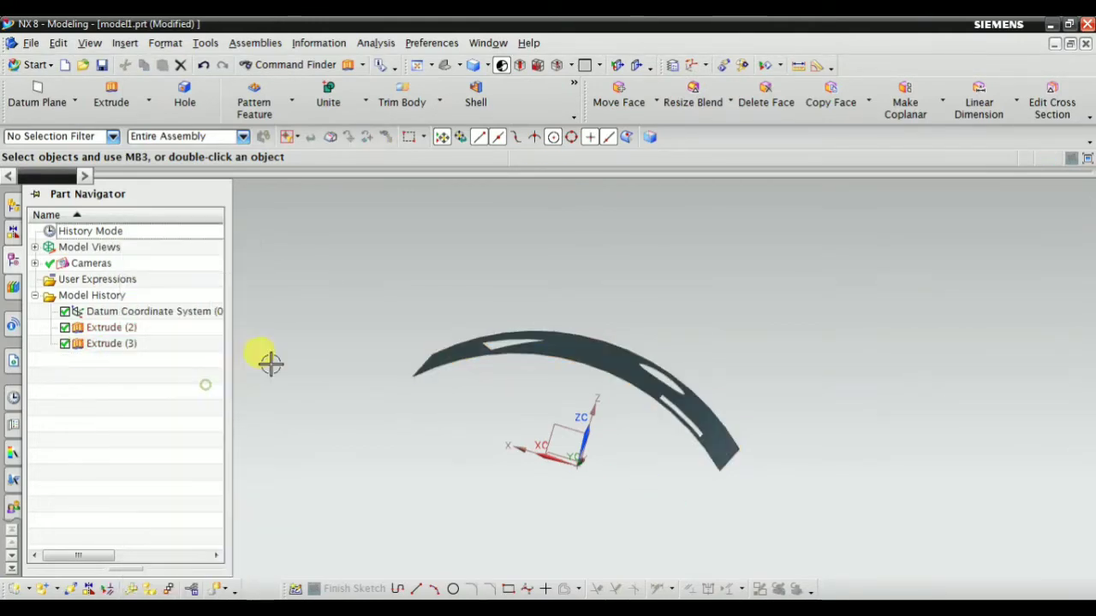
left_click(446, 67)
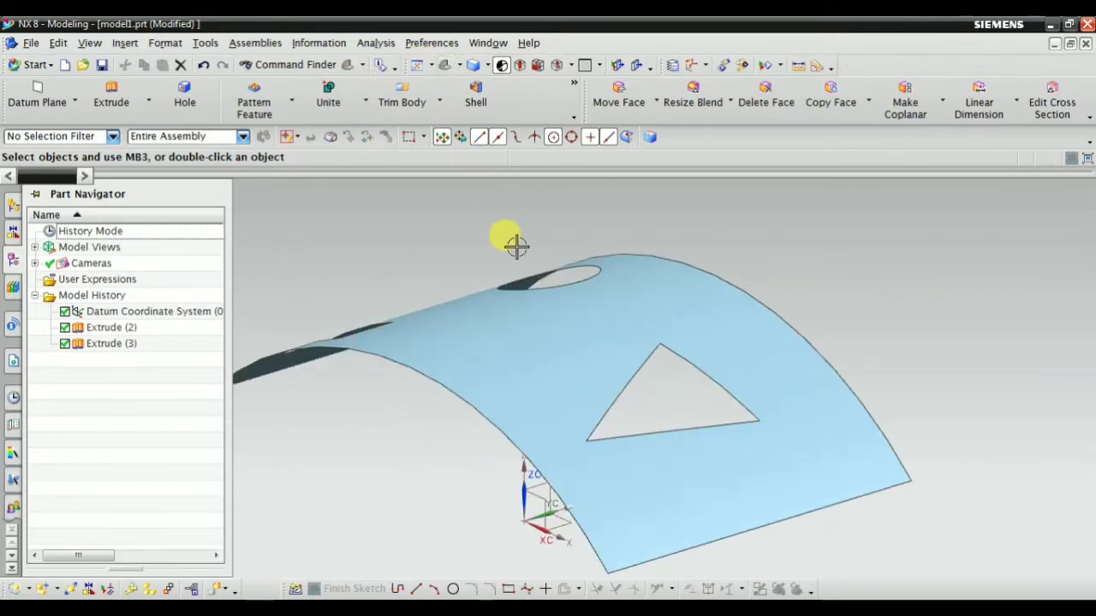
left_click_drag(516, 243, 433, 264)
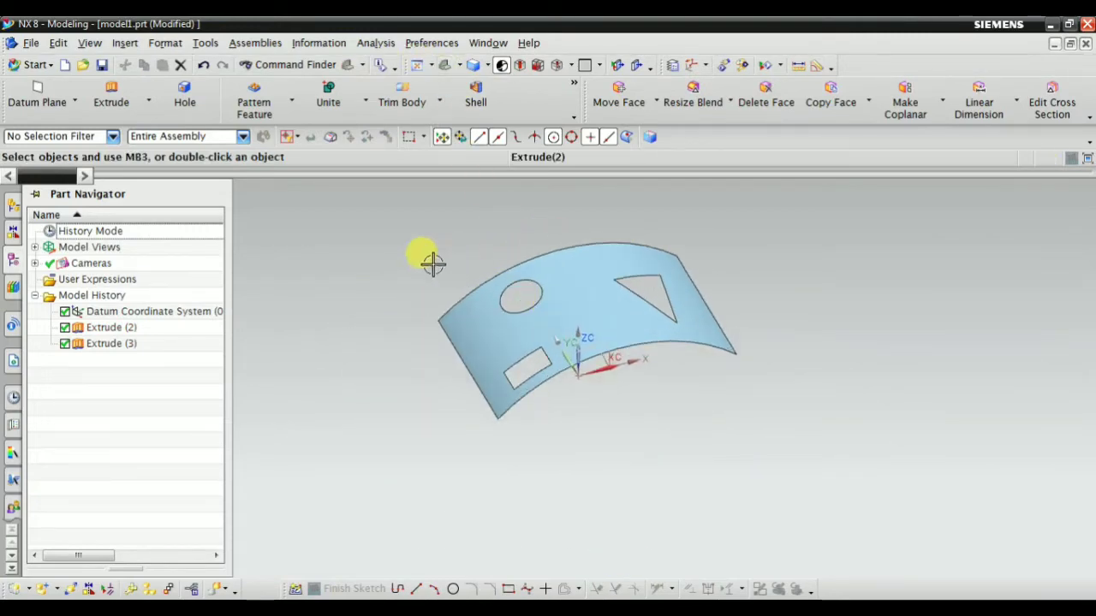
Hide the curved sheet so the graphics area is free for another body.
left_click(116, 327)
right_click(125, 328)
left_click(152, 251)
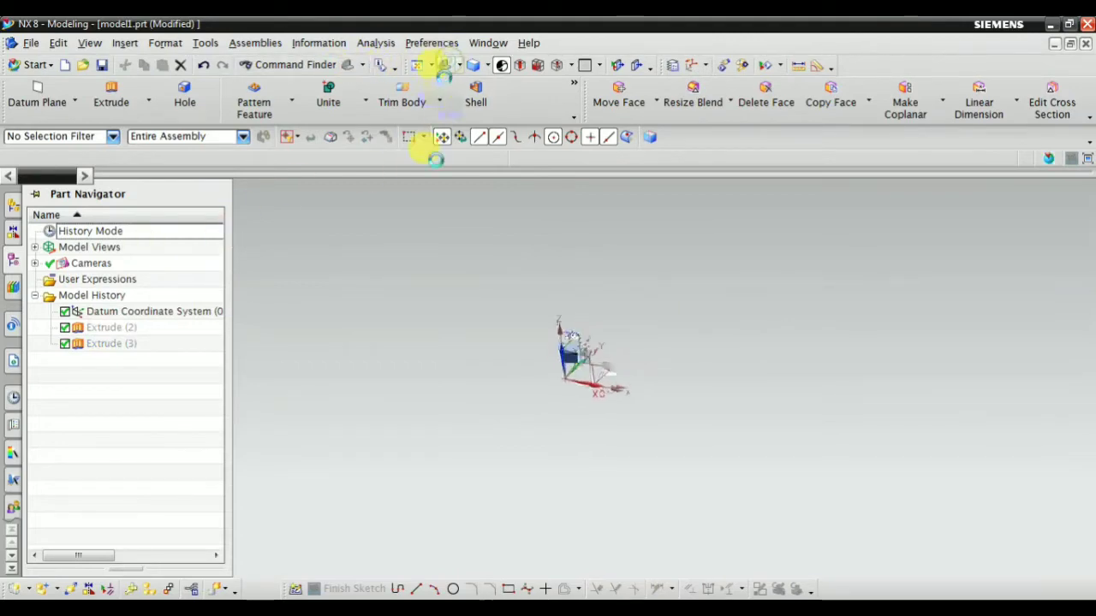
Create a 100 × 100 × 100 mm block by origin and edge lengths, placed well away from the datum coordinate system.
left_click(126, 42)
mouse_move(162, 220)
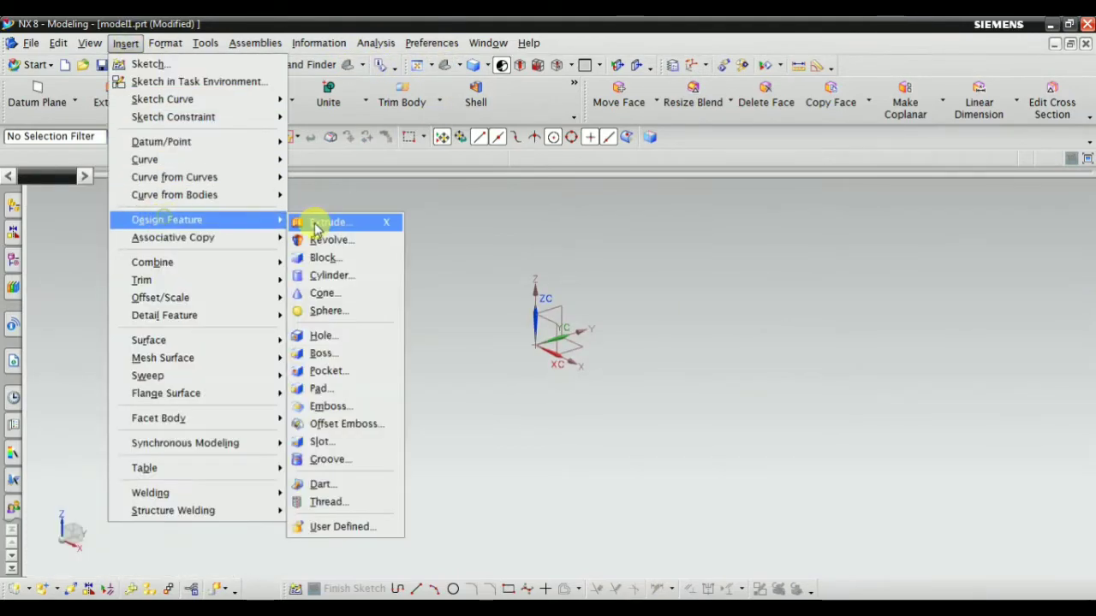
left_click(334, 266)
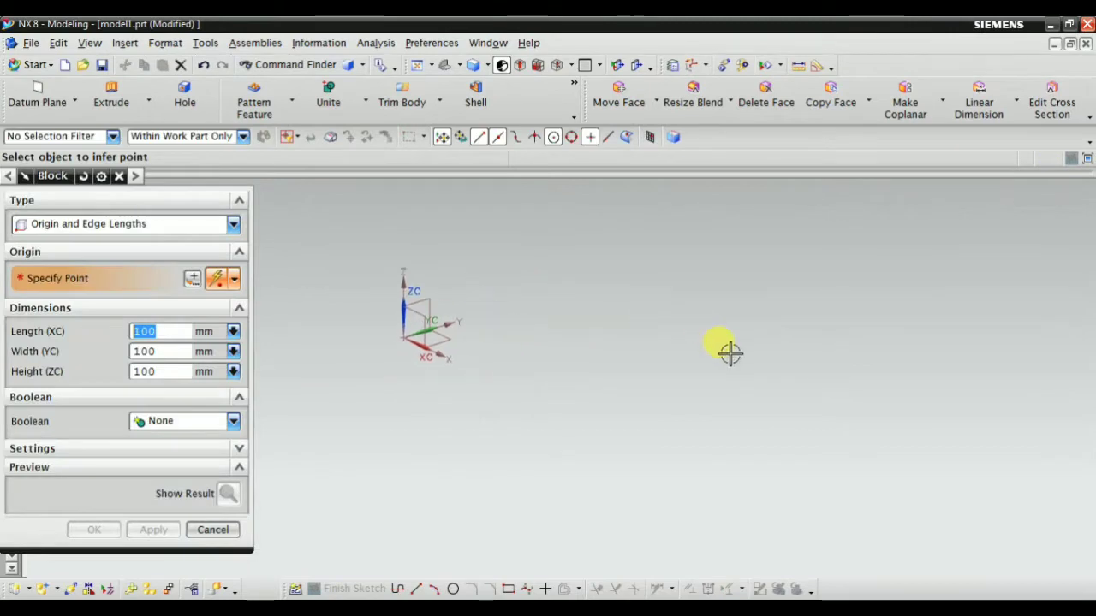
left_click(747, 342)
left_click(91, 527)
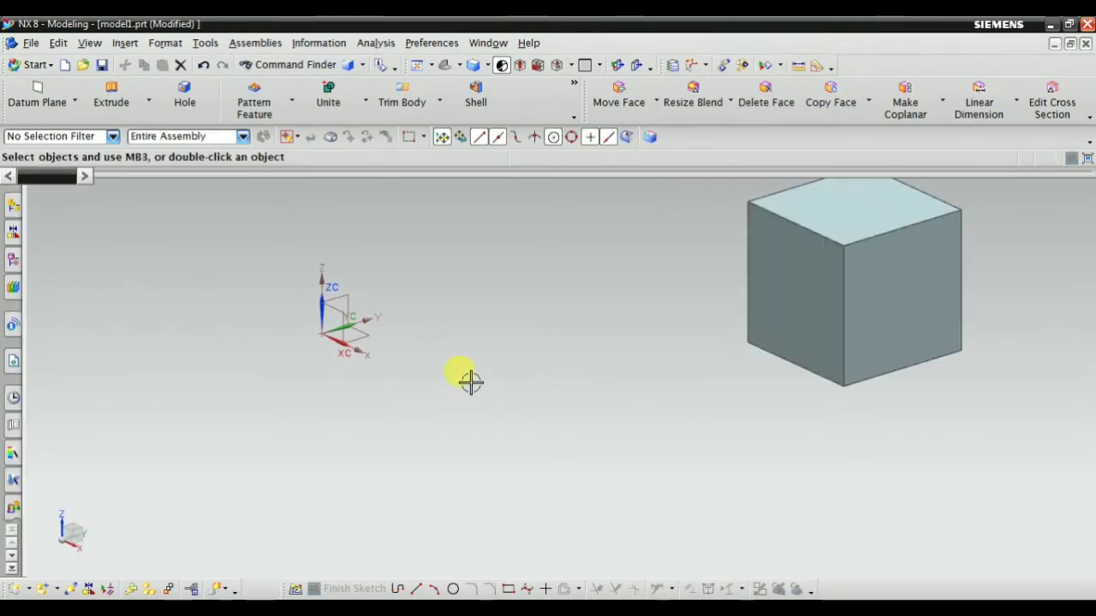
Start a general hole on the block's top face, with its centre point about 39.7 mm and 45.4 mm from the sketch origin corner.
left_click(451, 66)
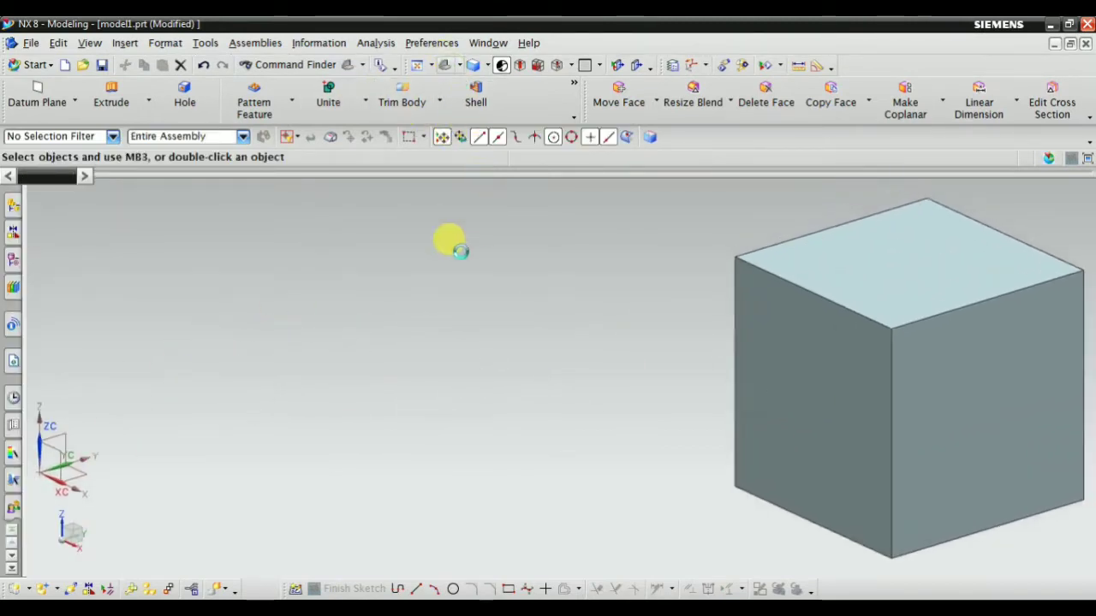
scroll(480, 249, "down", 4)
scroll(715, 280, "up", 1)
scroll(600, 245, "up", 1)
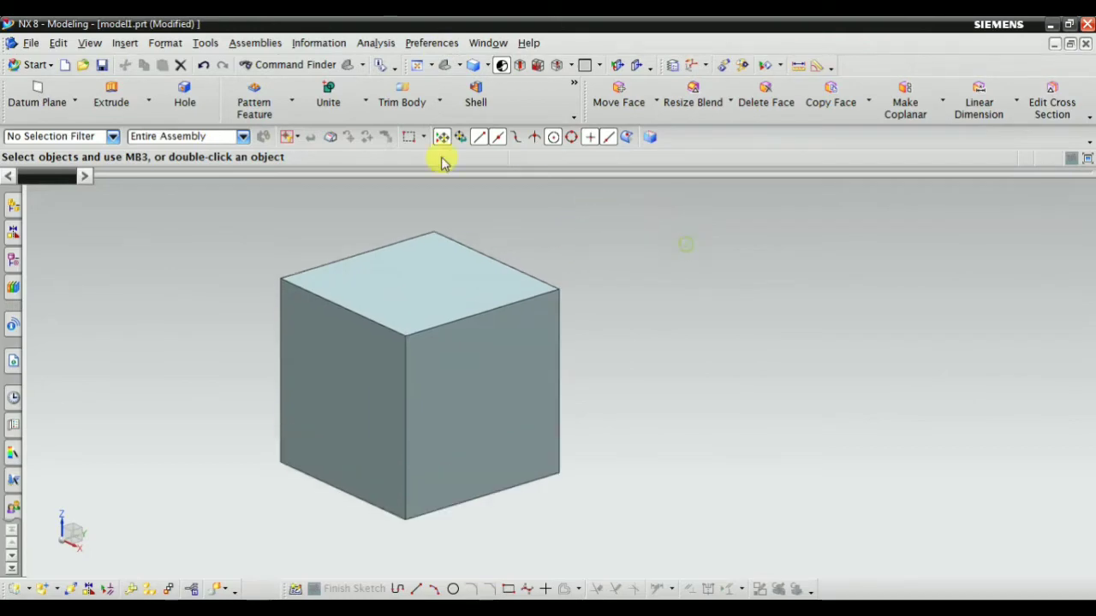
left_click(126, 44)
mouse_move(154, 165)
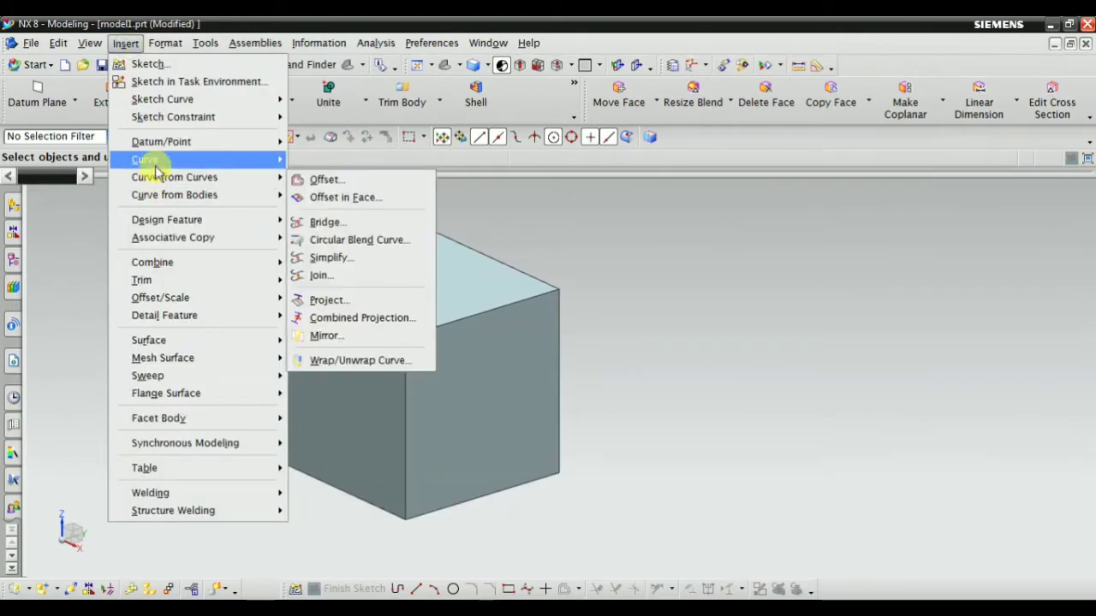
mouse_move(275, 220)
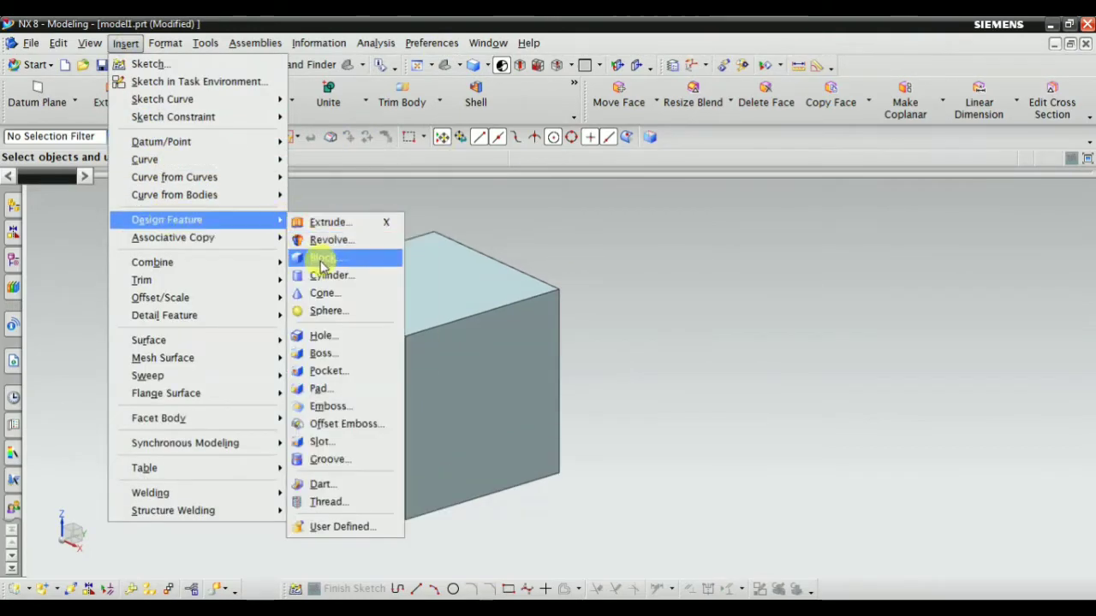
left_click(379, 314)
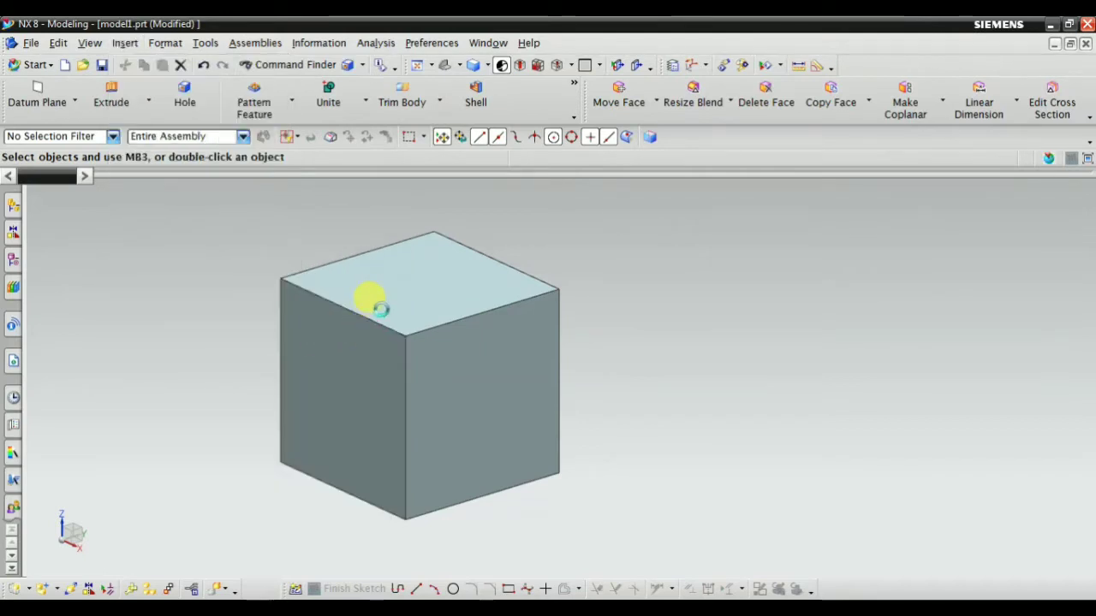
left_click(431, 286)
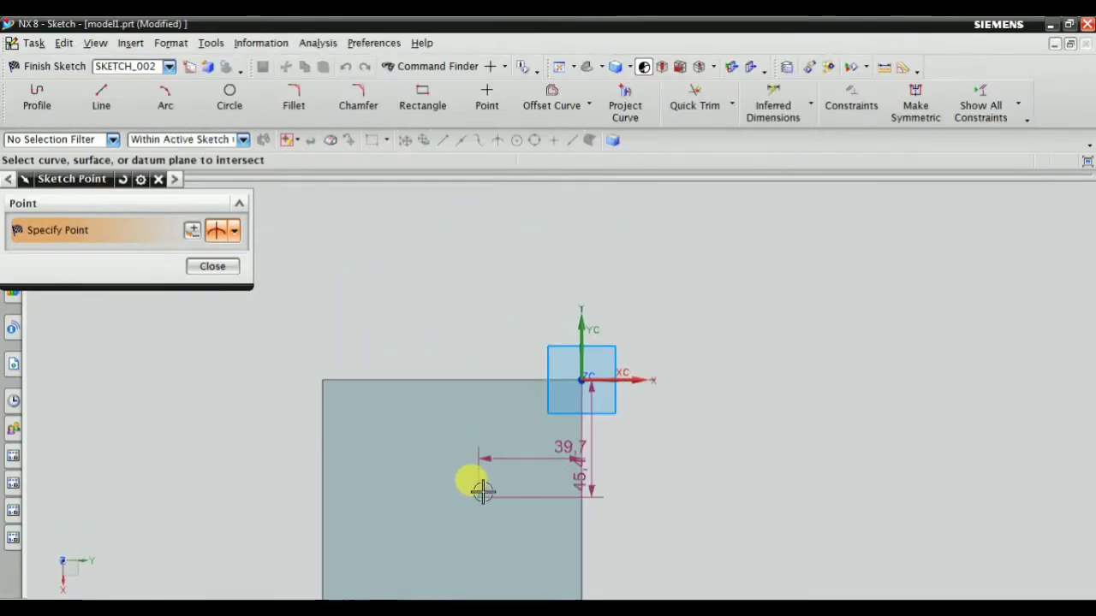
left_click(210, 268)
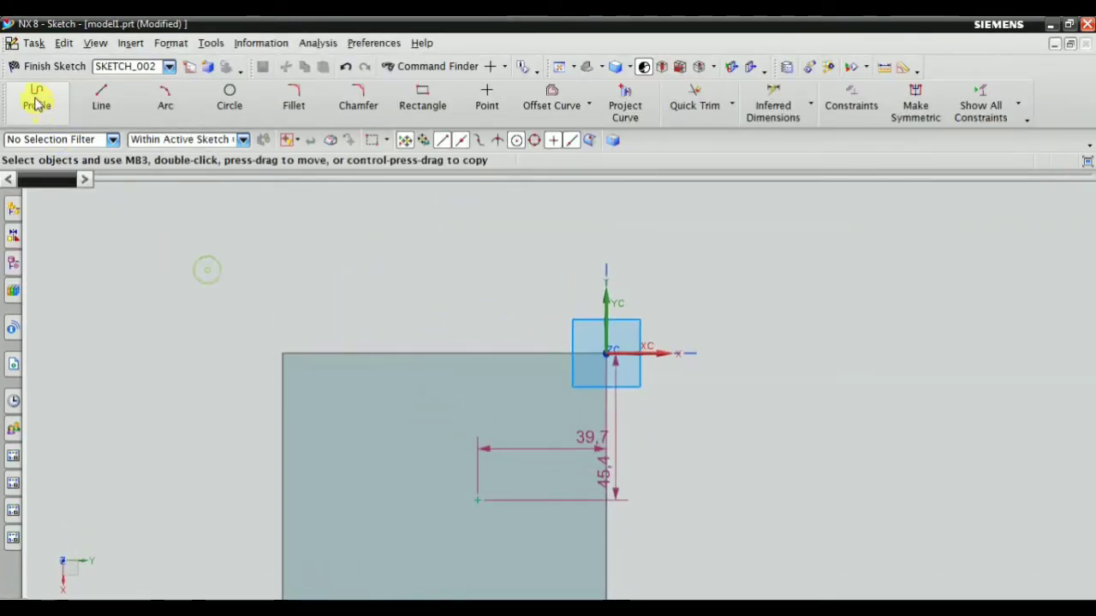
left_click(49, 65)
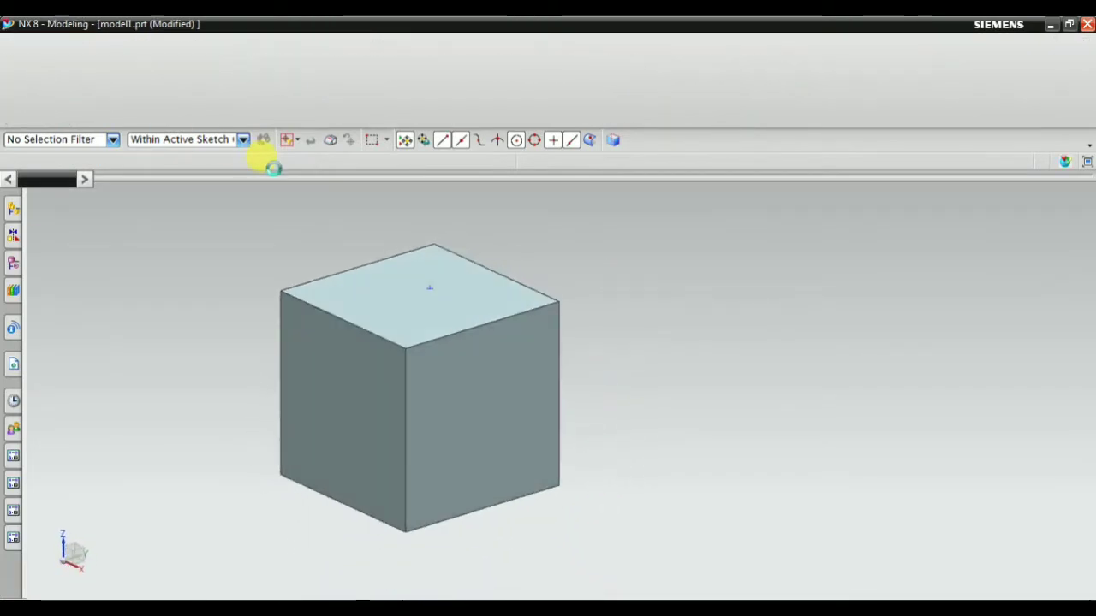
left_click(390, 267)
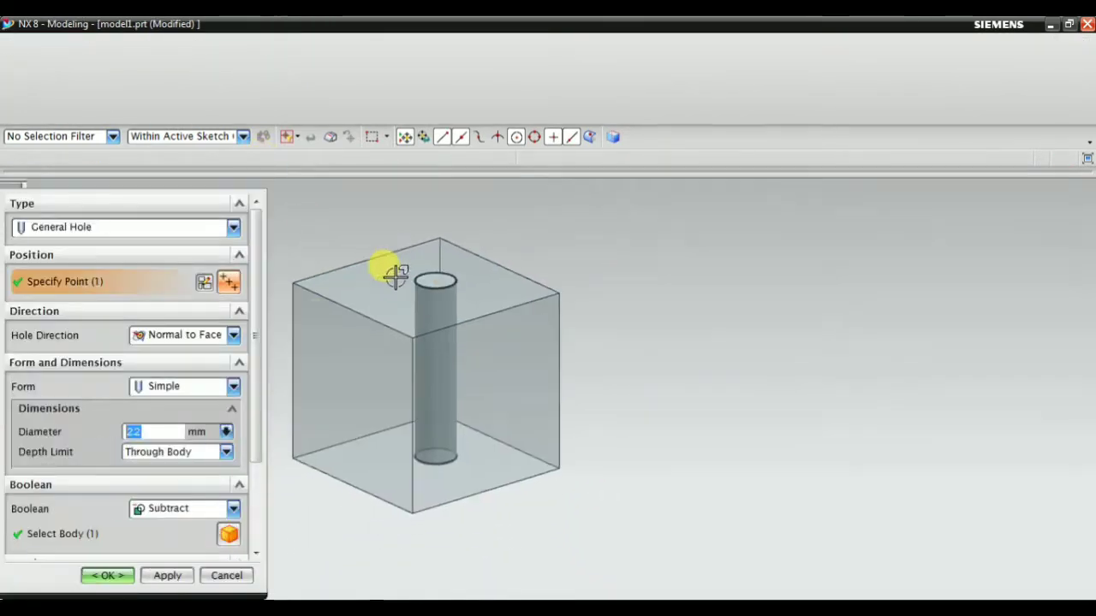
Change the hole's depth limit to Value and subtract the simple 22 mm hole from the block.
left_click(158, 453)
left_click(157, 464)
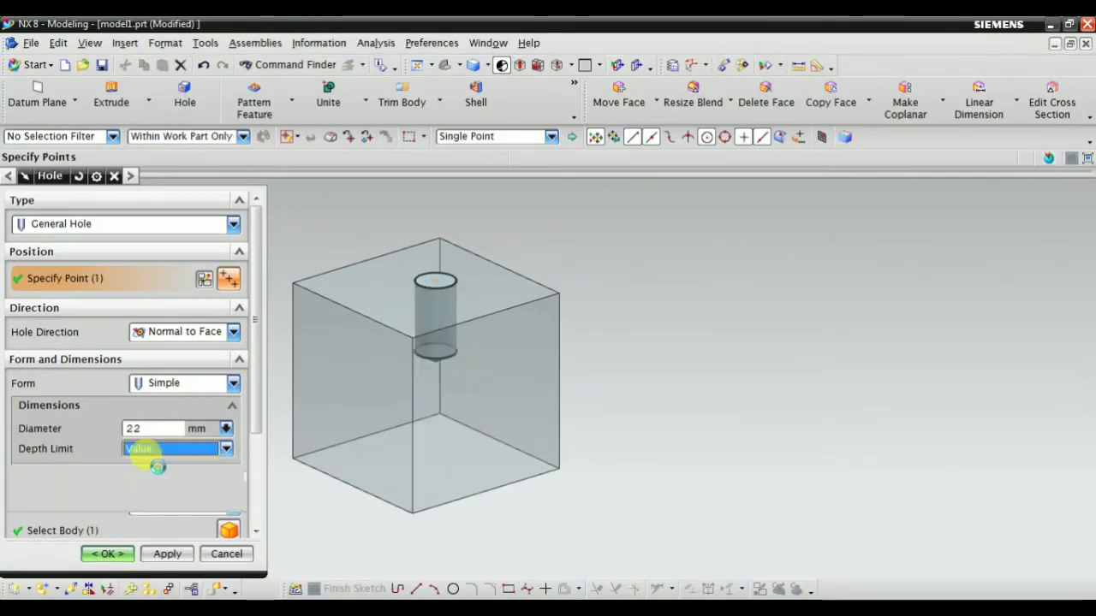
left_click(97, 557)
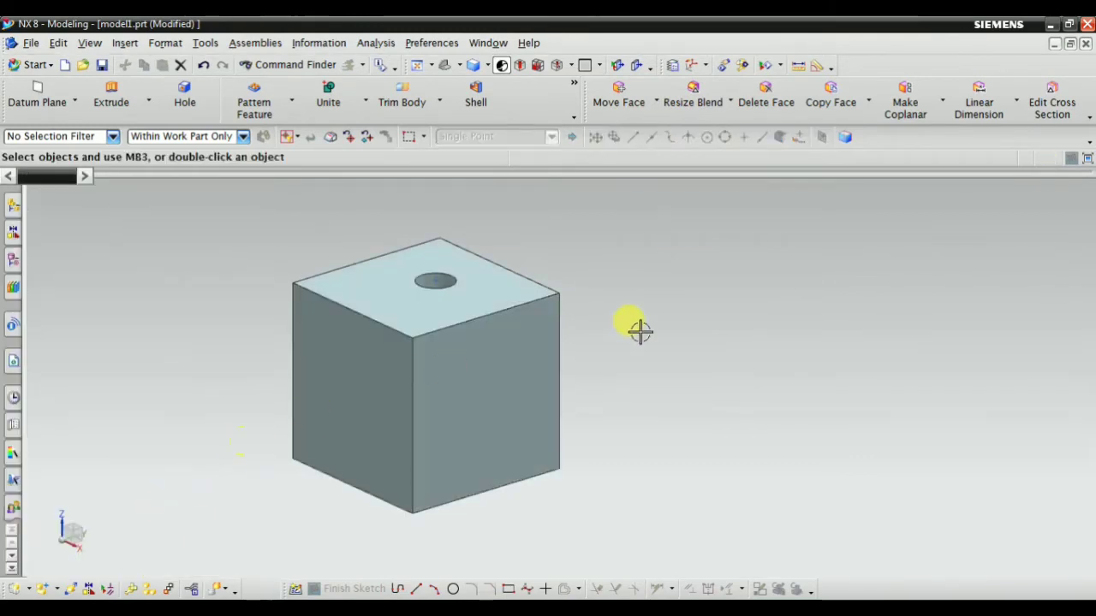
Show the hidden curved sheet, Extrude (1), again alongside the block.
scroll(775, 324, "down", 3)
left_click(14, 257)
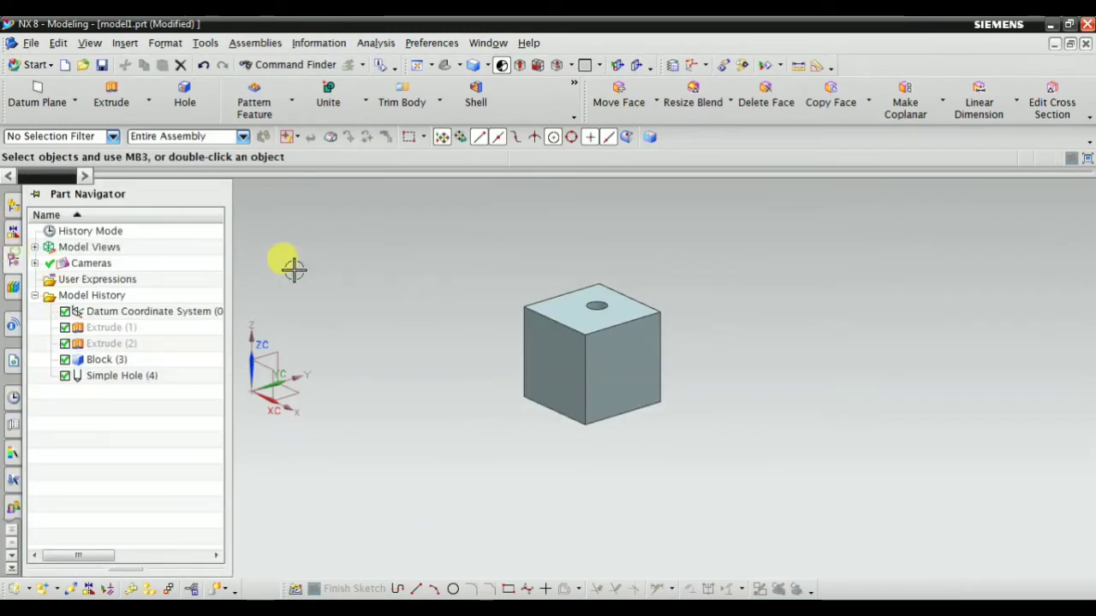
right_click(107, 327)
left_click(154, 250)
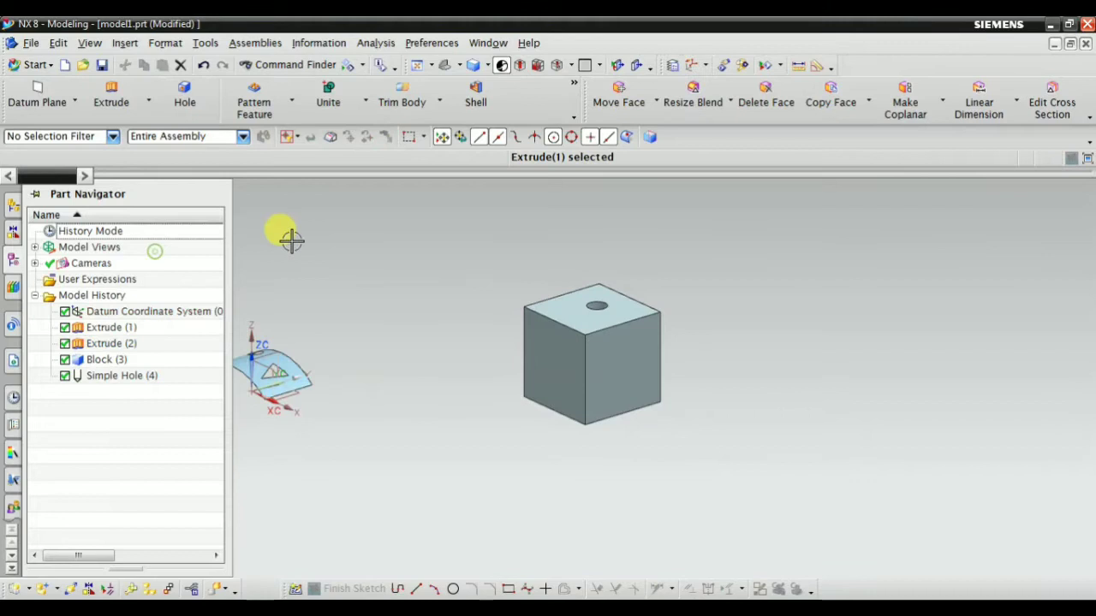
Hide the datum coordinate system.
right_click(463, 267)
left_click(481, 284)
scroll(689, 301, "down", 3)
left_click(14, 255)
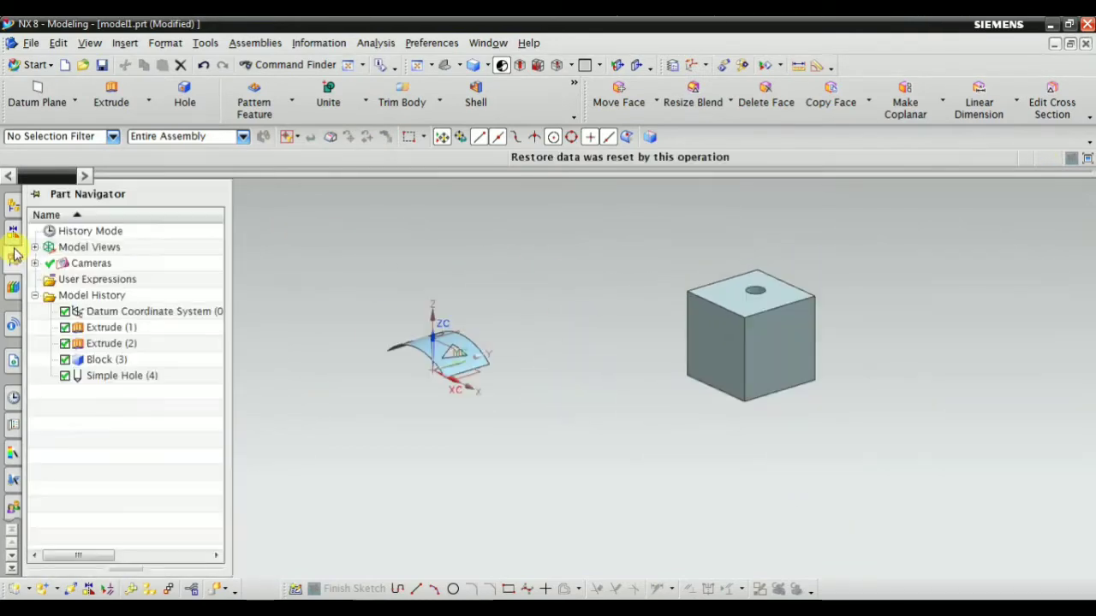
right_click(143, 317)
left_click(171, 283)
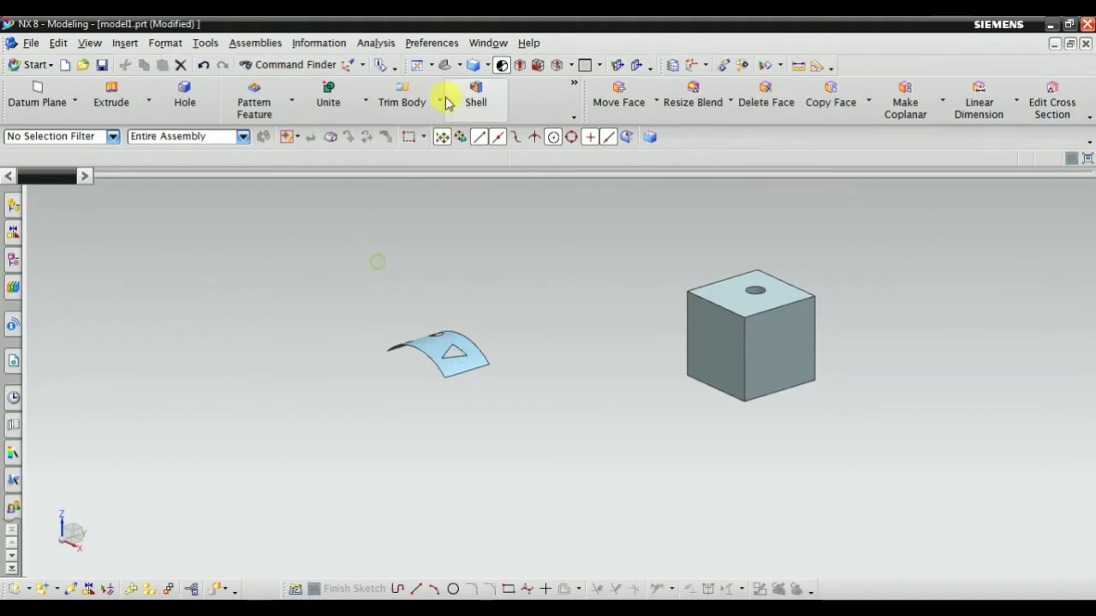
Examine the curved sheet and its circular, rectangular and triangular openings from several angles.
left_click(443, 67)
scroll(642, 236, "down", 3)
scroll(323, 329, "up", 3)
middle_click_drag(556, 261, 459, 392)
scroll(460, 392, "up", 2)
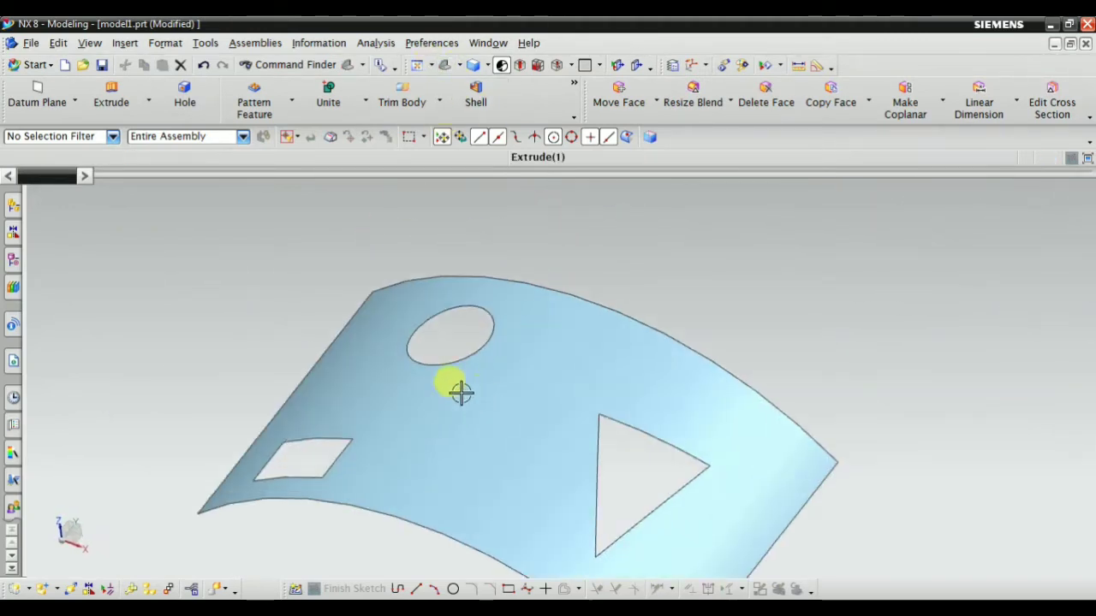
scroll(480, 345, "down", 2)
middle_click_drag(480, 345, 493, 386)
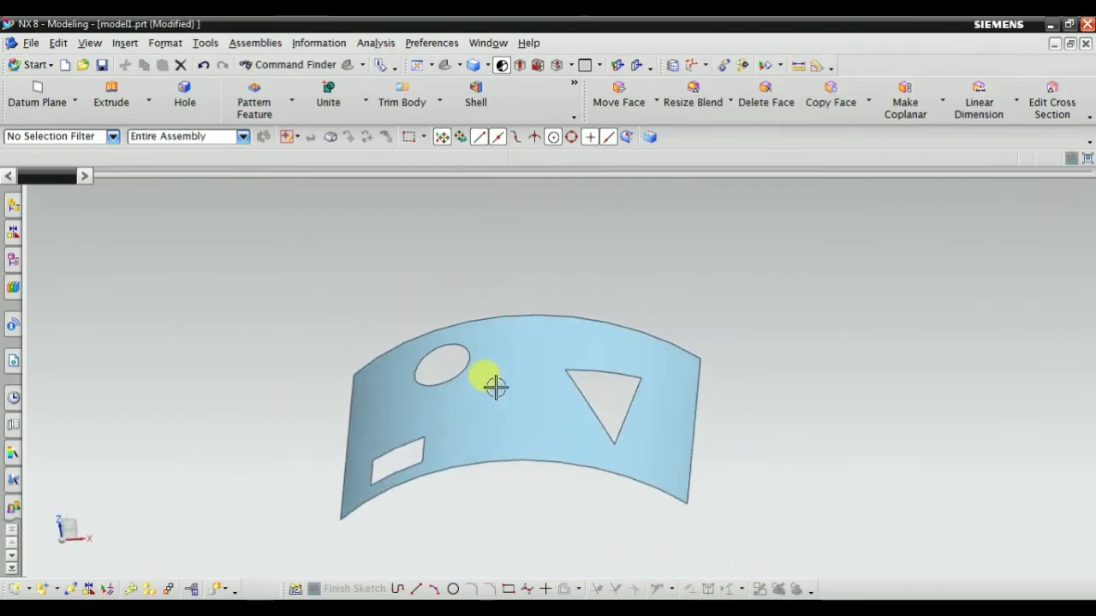
scroll(494, 386, "up", 2)
scroll(494, 291, "down", 3)
scroll(494, 291, "up", 1)
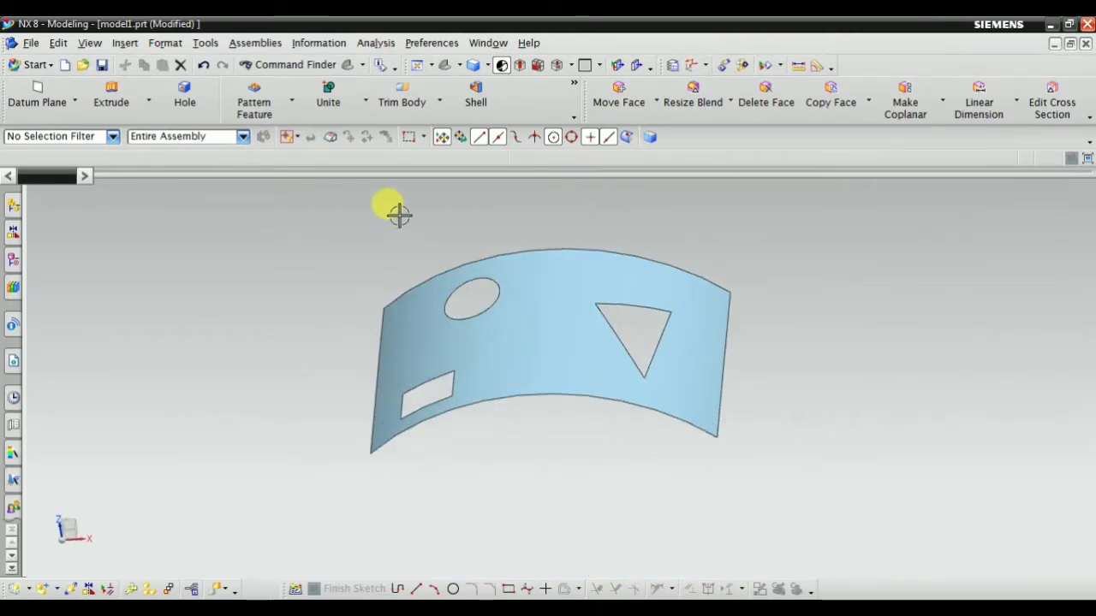
Start an N-Sided Surface of type Trimmed and select the rectangular opening's four edges as the outer loop.
left_click(125, 43)
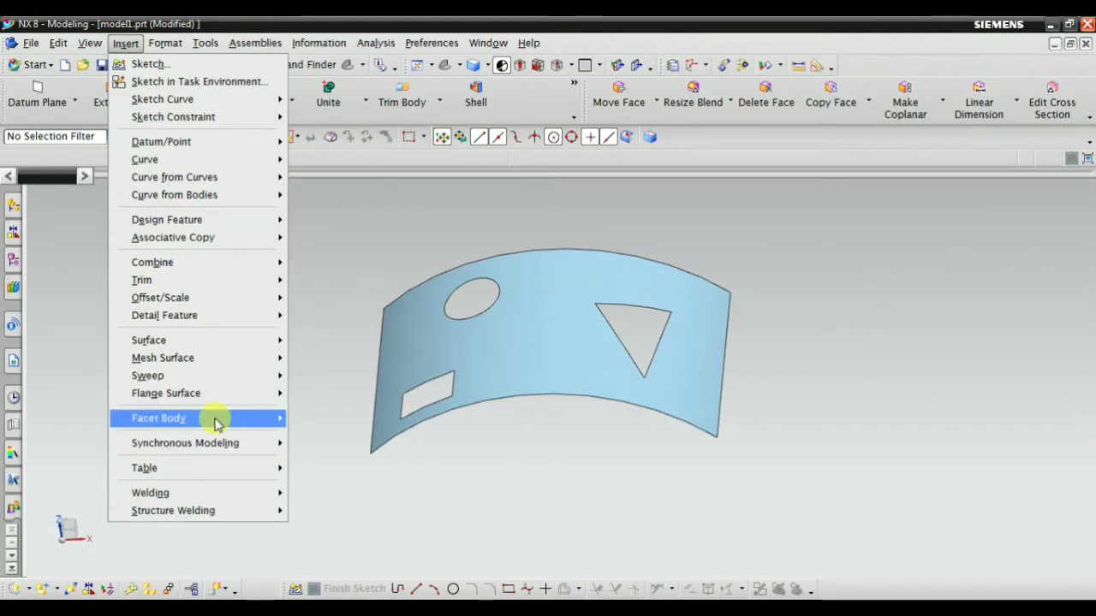
mouse_move(218, 415)
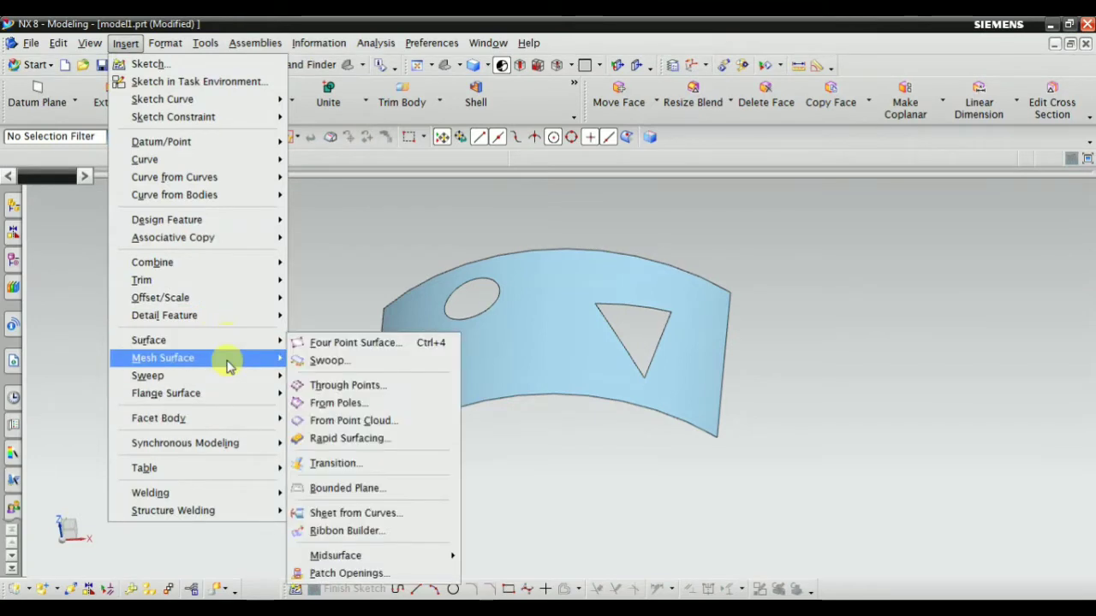
mouse_move(228, 364)
left_click(334, 469)
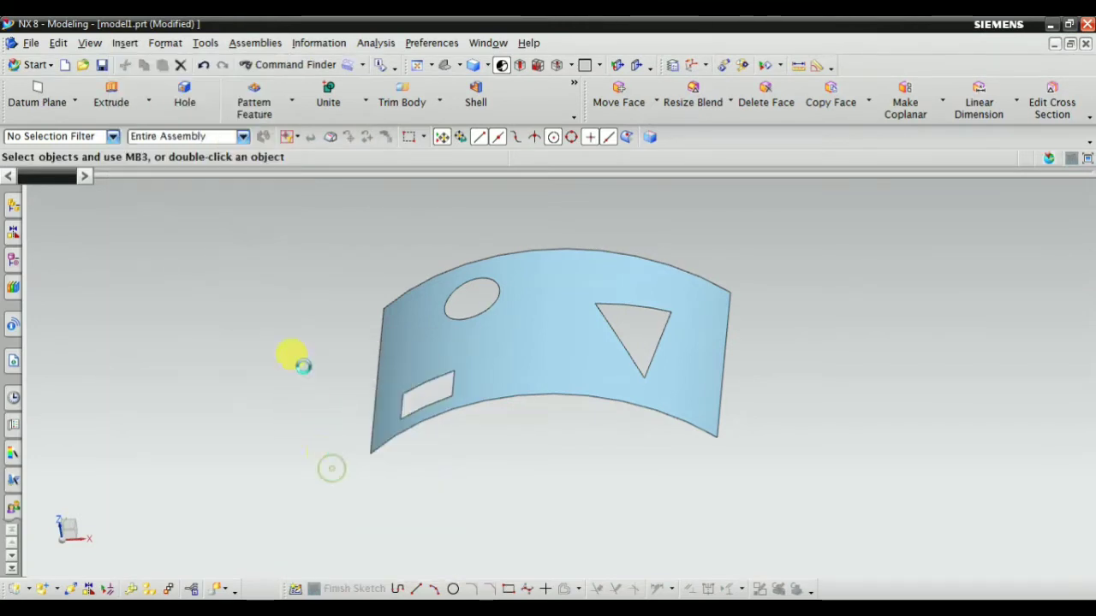
left_click(131, 227)
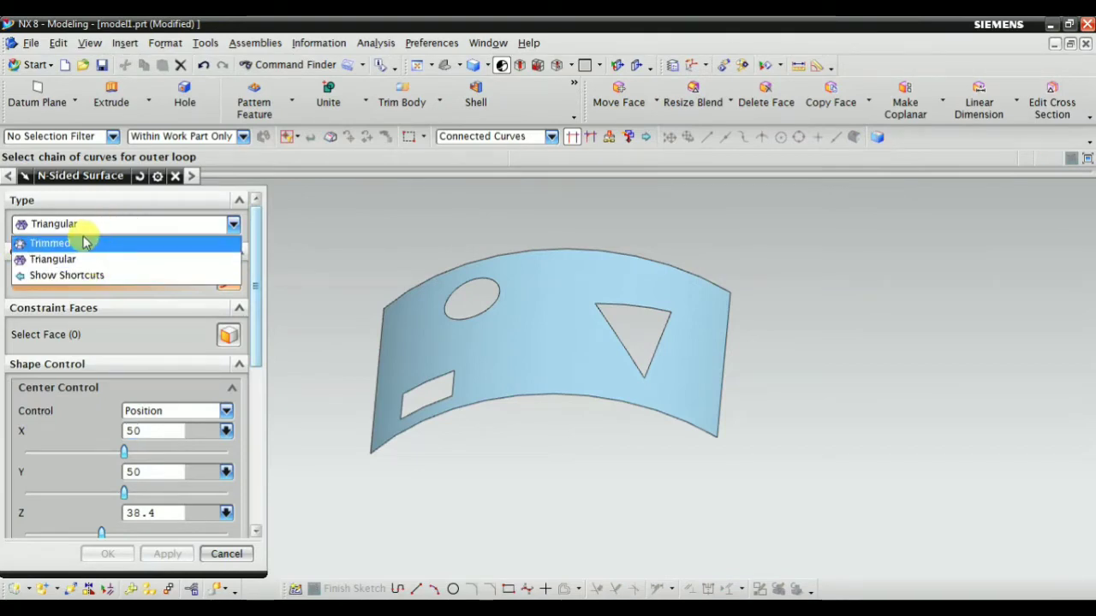
left_click(81, 243)
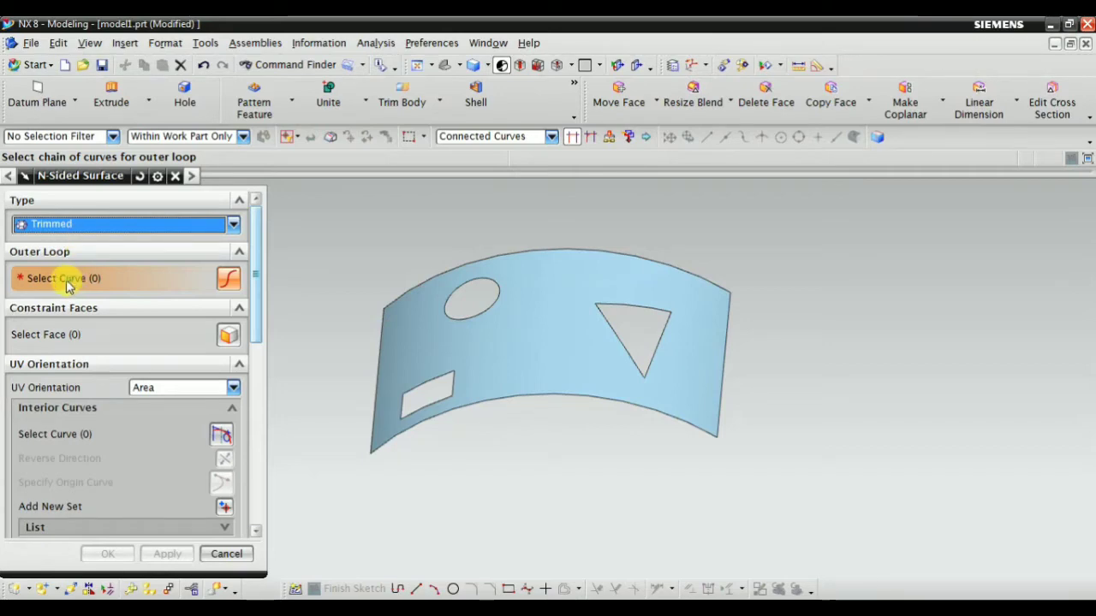
scroll(379, 403, "up", 5)
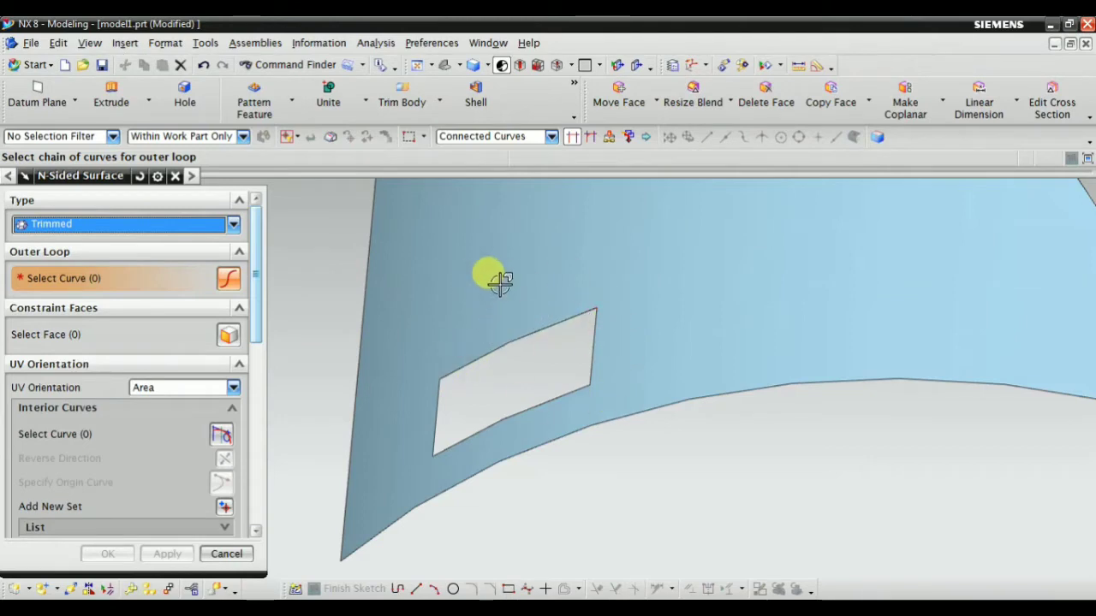
left_click(508, 339)
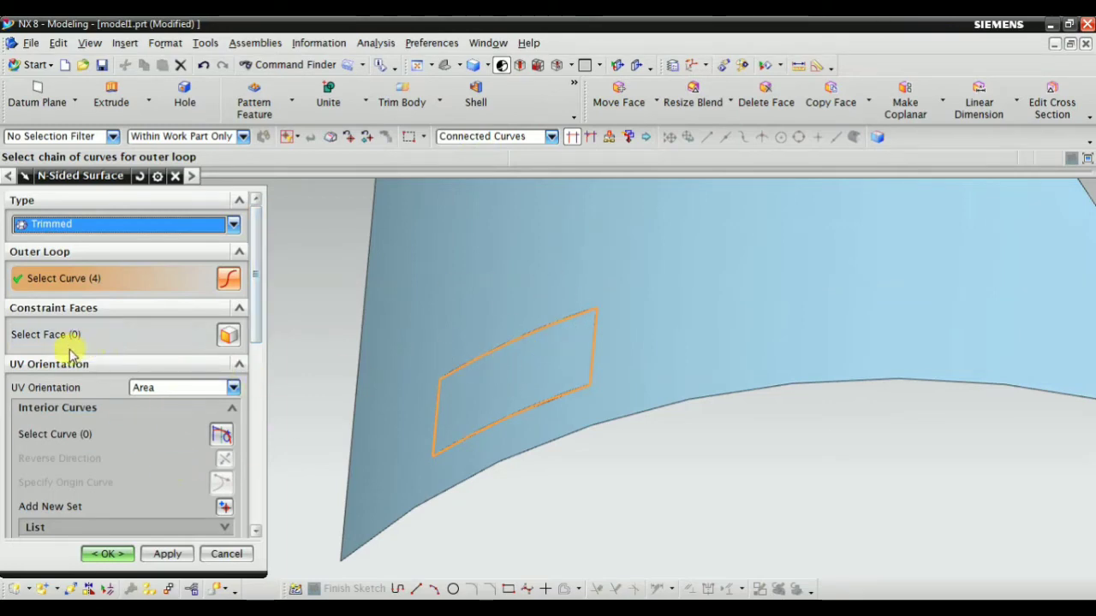
Select the curved sheet's face as the constraint face of the N-sided surface over the rectangular opening.
scroll(502, 428, "down", 5)
middle_click_drag(502, 428, 533, 374)
scroll(540, 390, "up", 3)
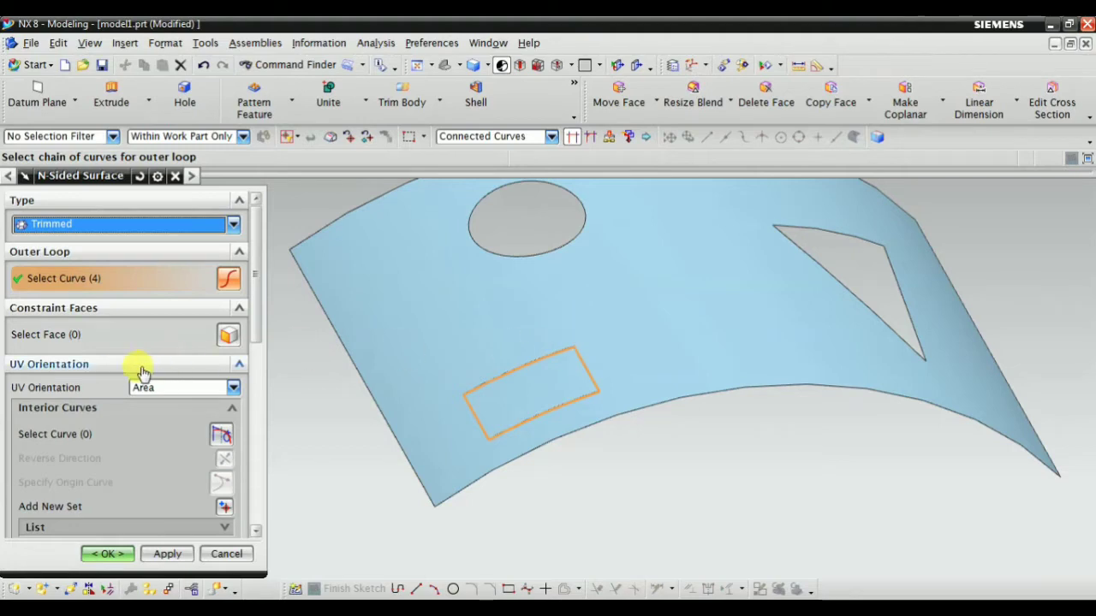
left_click(120, 334)
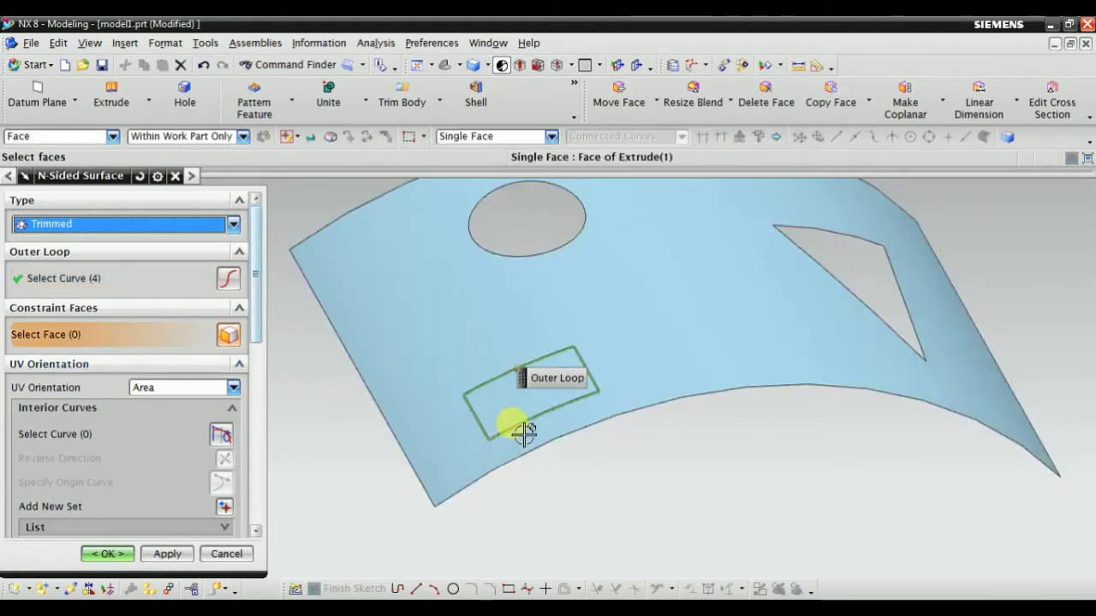
middle_click_drag(524, 434, 482, 308)
scroll(362, 313, "up", 4)
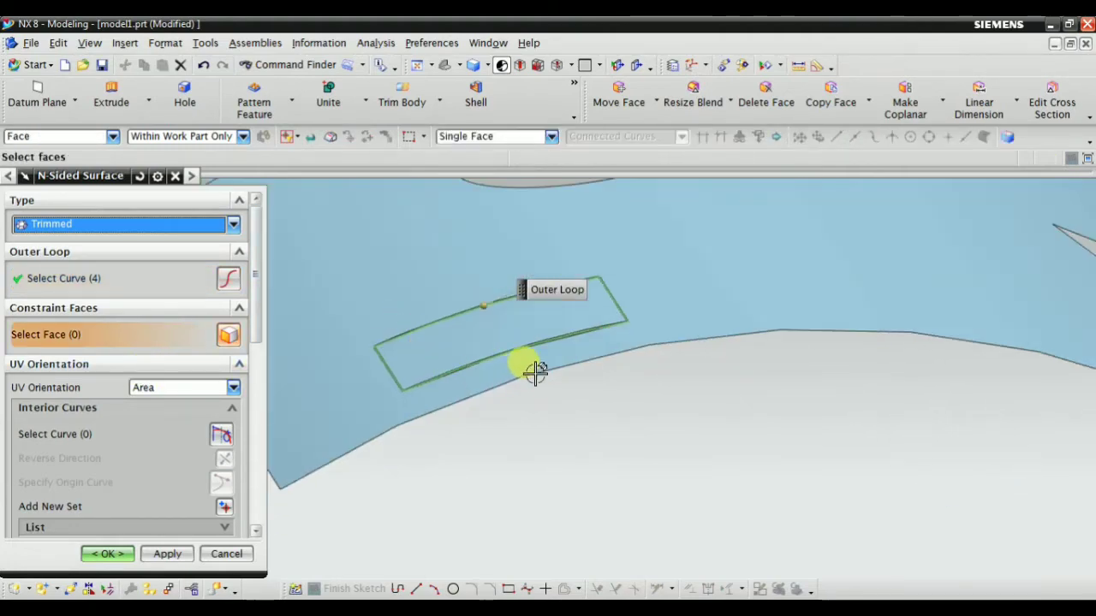
middle_click_drag(535, 369, 269, 375)
scroll(651, 294, "up", 3)
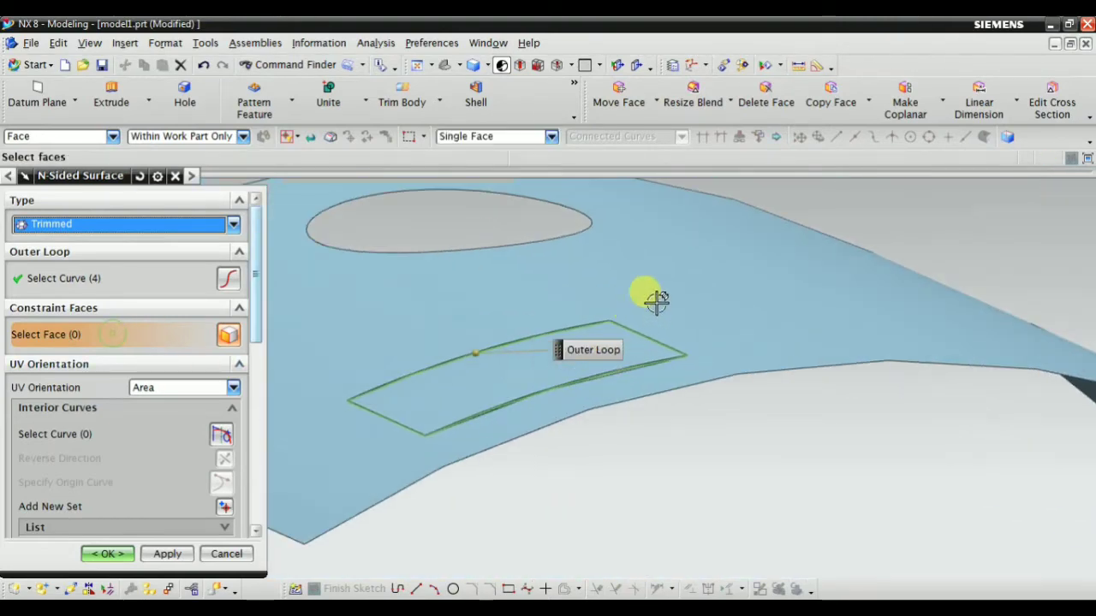
left_click(661, 292)
scroll(494, 386, "up", 4)
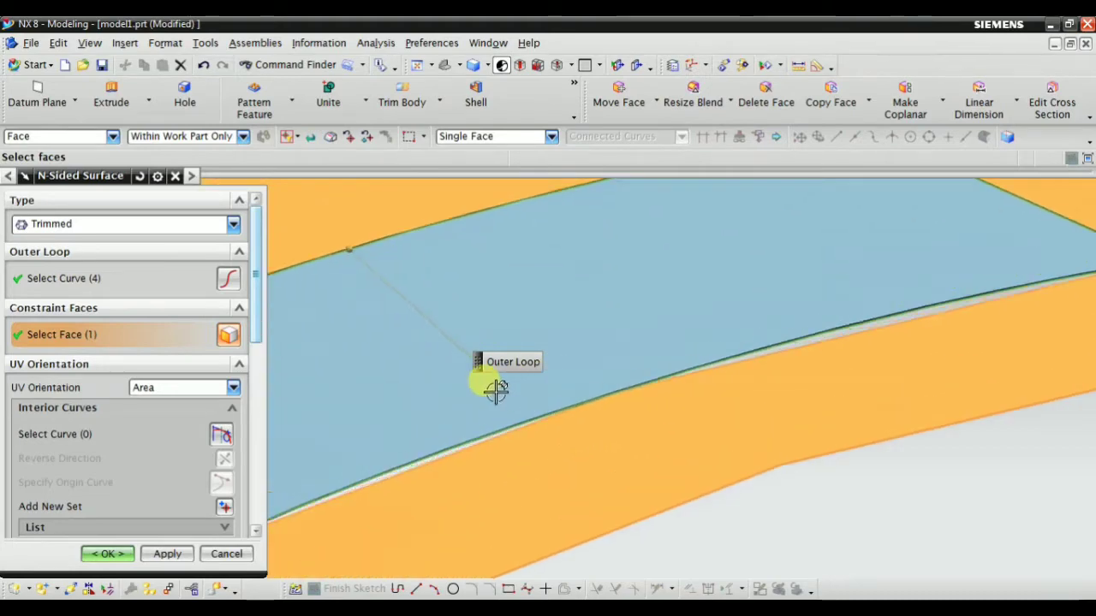
scroll(465, 440, "down", 3)
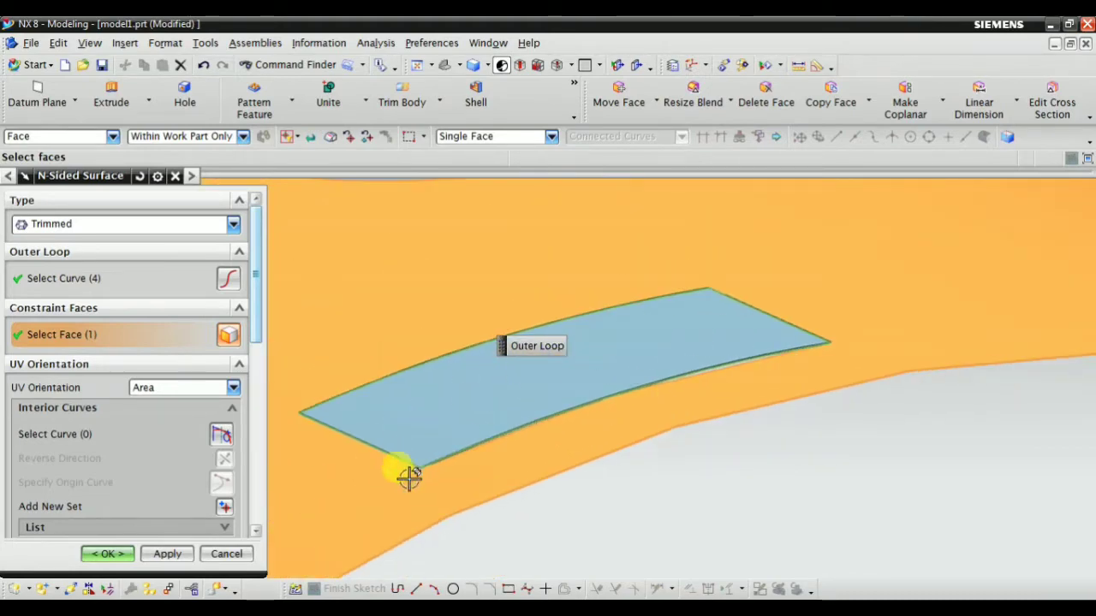
Try the Spine option as the UV orientation of the N-sided surface over the rectangular opening.
scroll(496, 408, "down", 3)
middle_click_drag(518, 401, 553, 493)
left_click(229, 389)
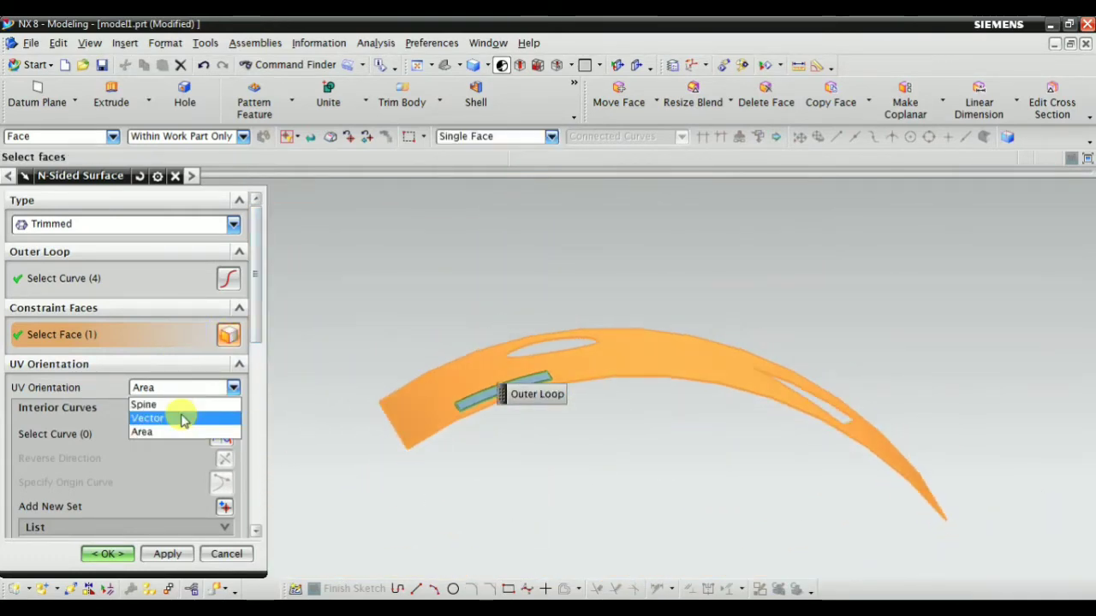
left_click(184, 402)
middle_click_drag(516, 462, 576, 481)
scroll(576, 481, "up", 3)
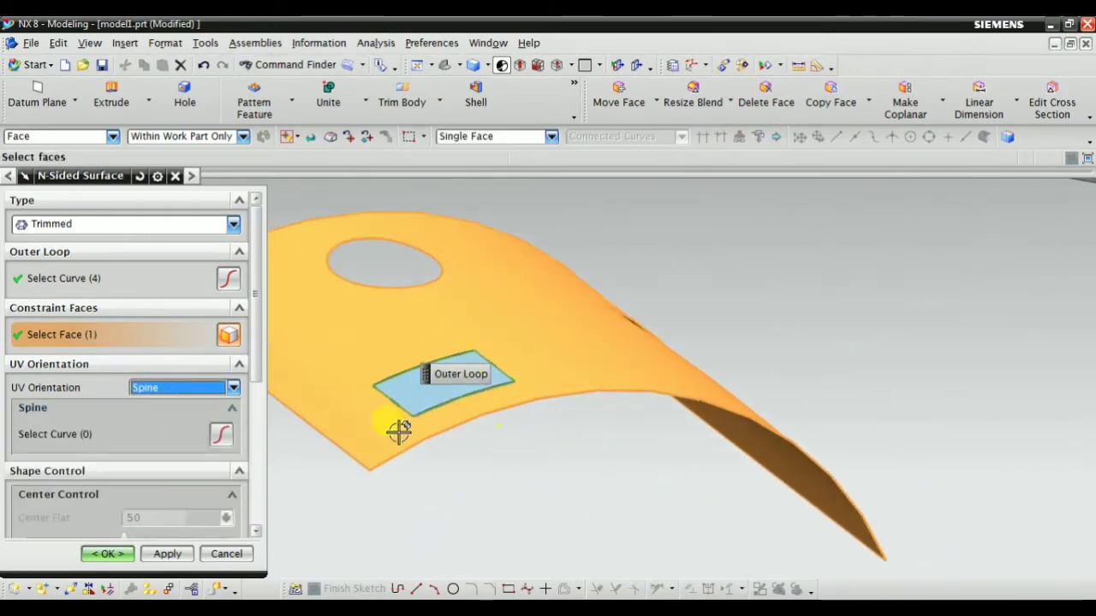
middle_click_drag(399, 432, 498, 346)
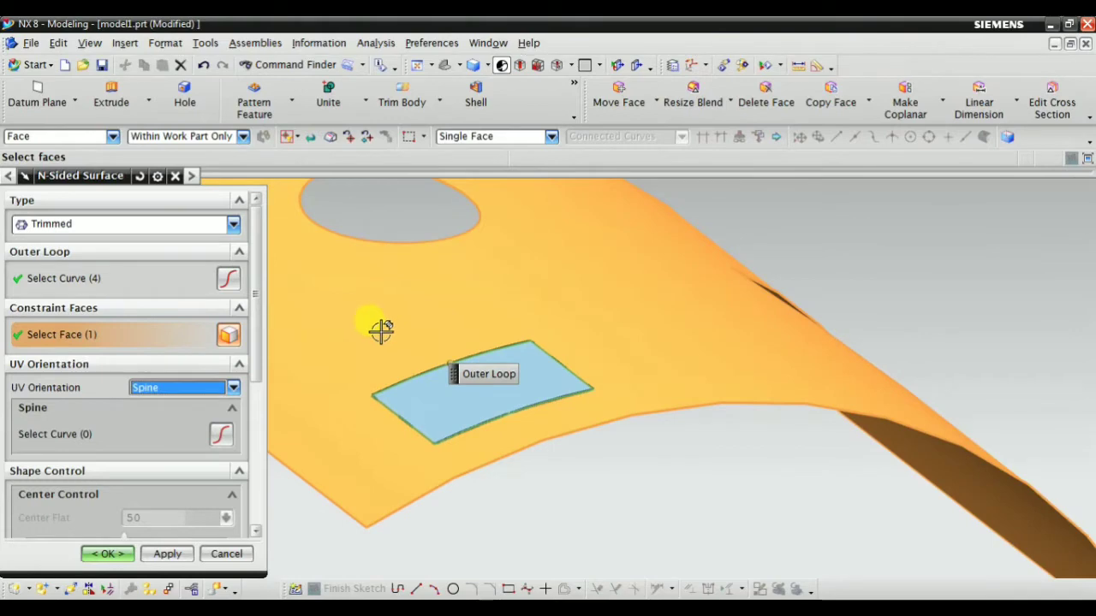
Try the Vector option as the UV orientation and specify a vector direction for the rectangular patch.
left_click(176, 390)
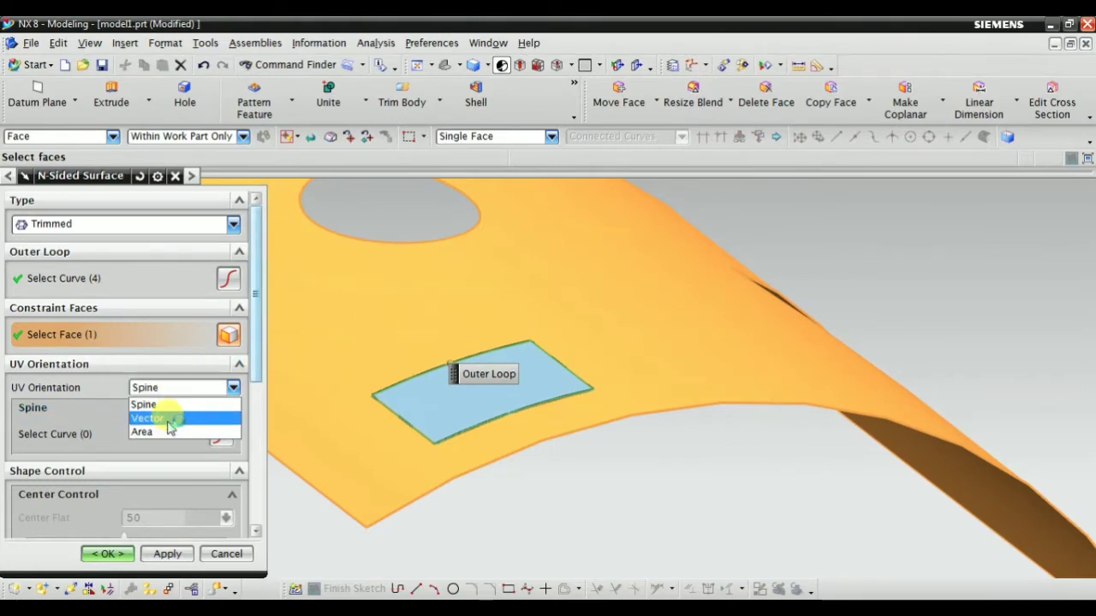
left_click(162, 414)
left_click(205, 434)
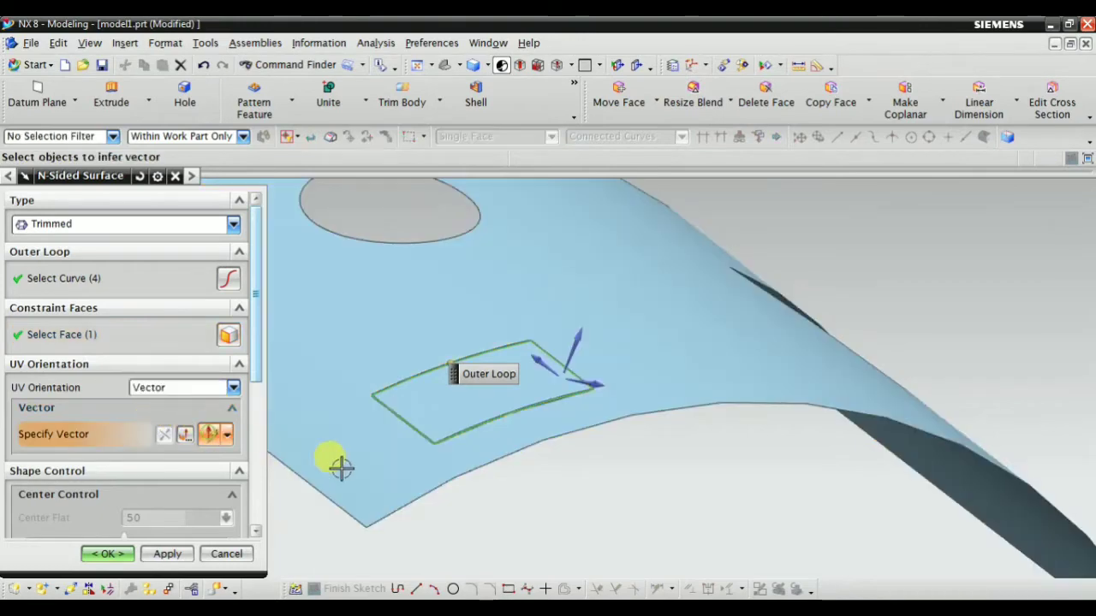
scroll(565, 329, "down", 3)
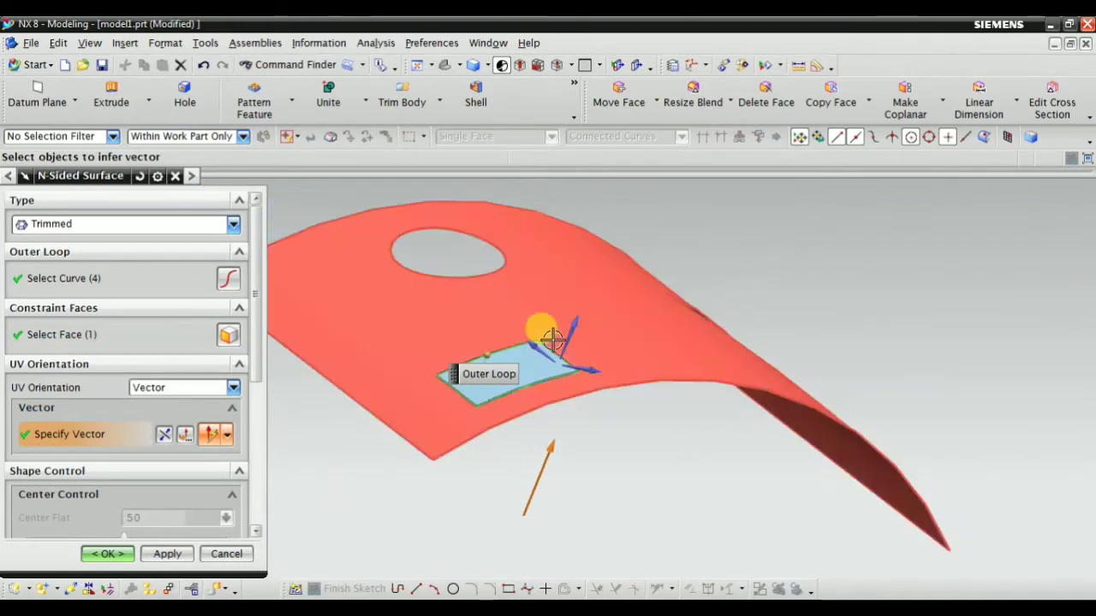
scroll(514, 321, "up", 6)
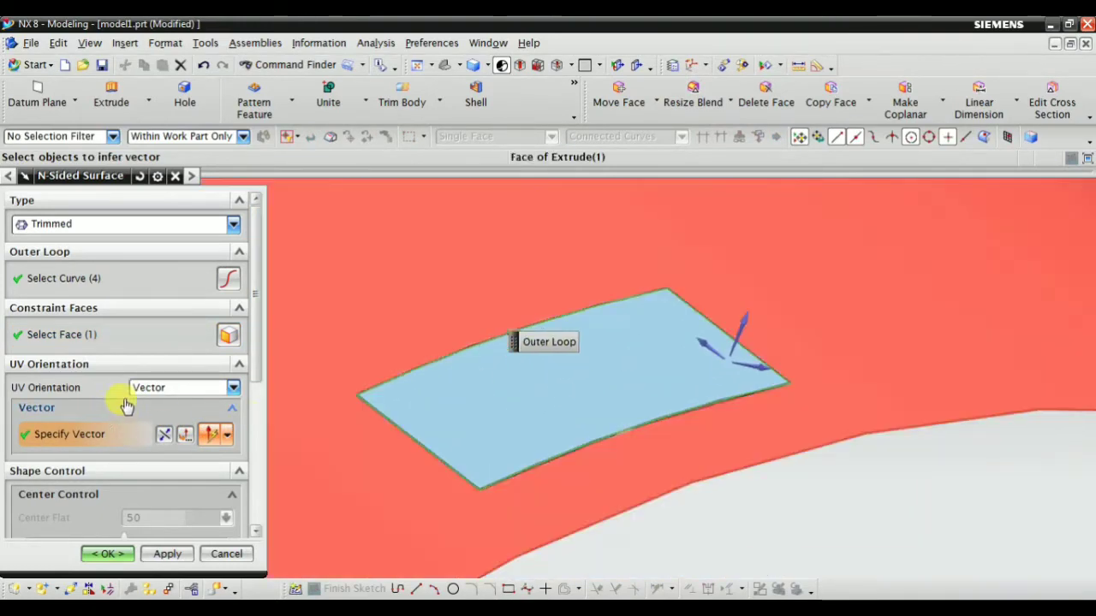
Set the UV orientation to Area and reactivate the constraint face selection.
left_click(163, 387)
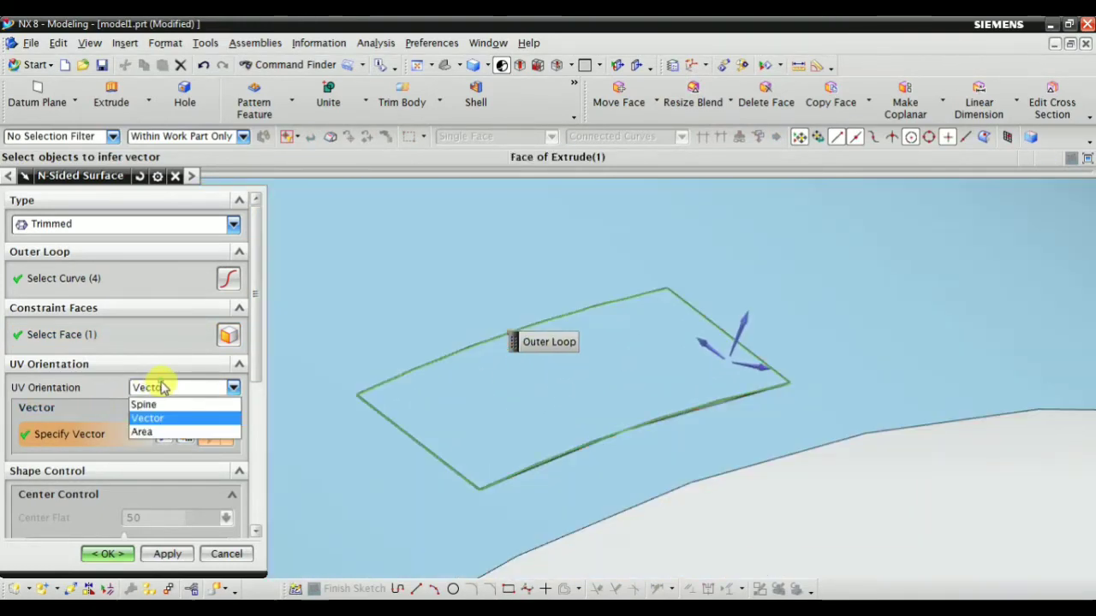
left_click(158, 431)
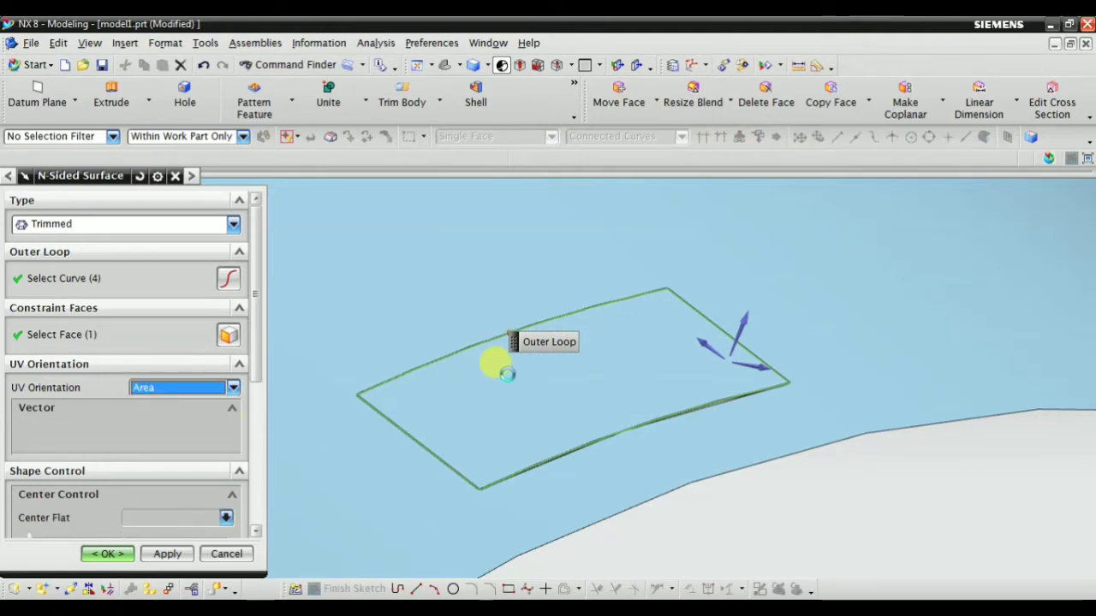
scroll(656, 387, "down", 2)
scroll(141, 475, "down", 1)
scroll(141, 475, "down", 3)
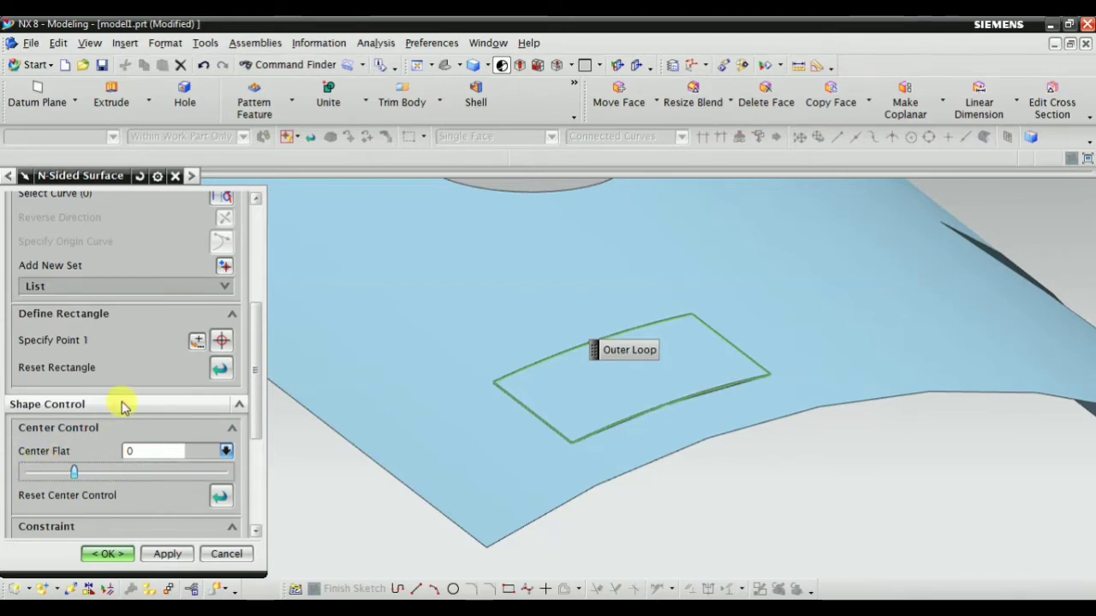
scroll(137, 342, "up", 6)
left_click(88, 329)
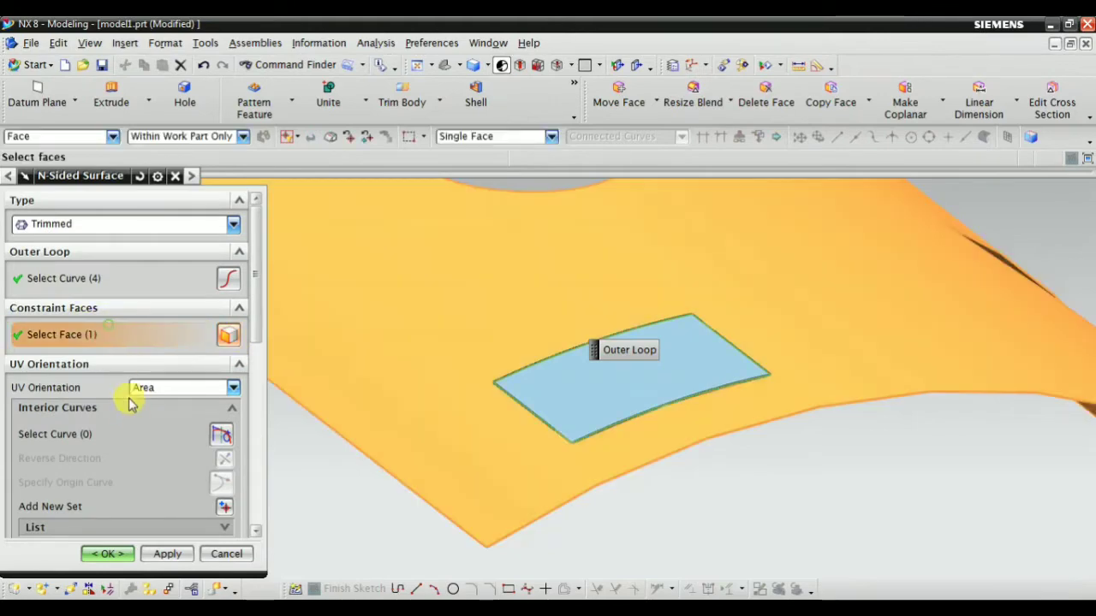
Review the interior curves list, rectangle definition, center control and continuity options of the N-sided surface.
scroll(149, 454, "down", 4)
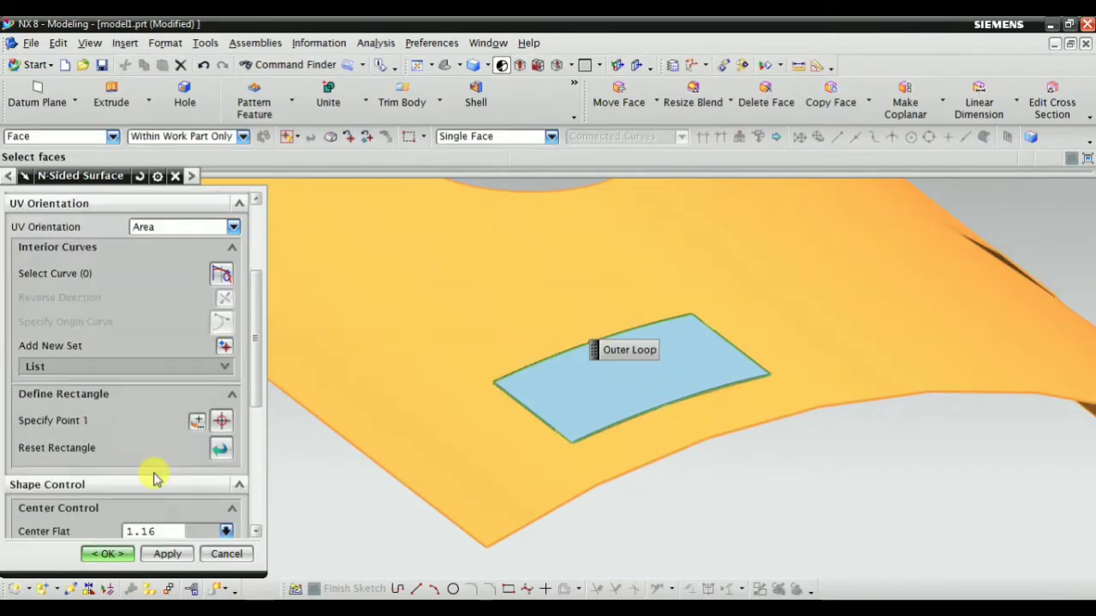
left_click(115, 368)
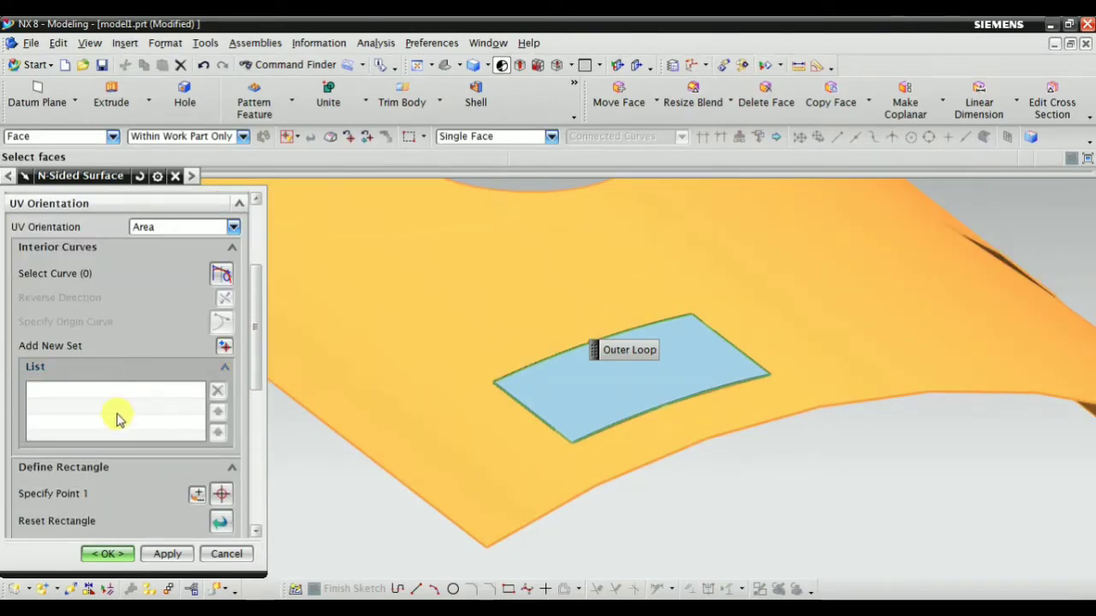
scroll(166, 482, "down", 4)
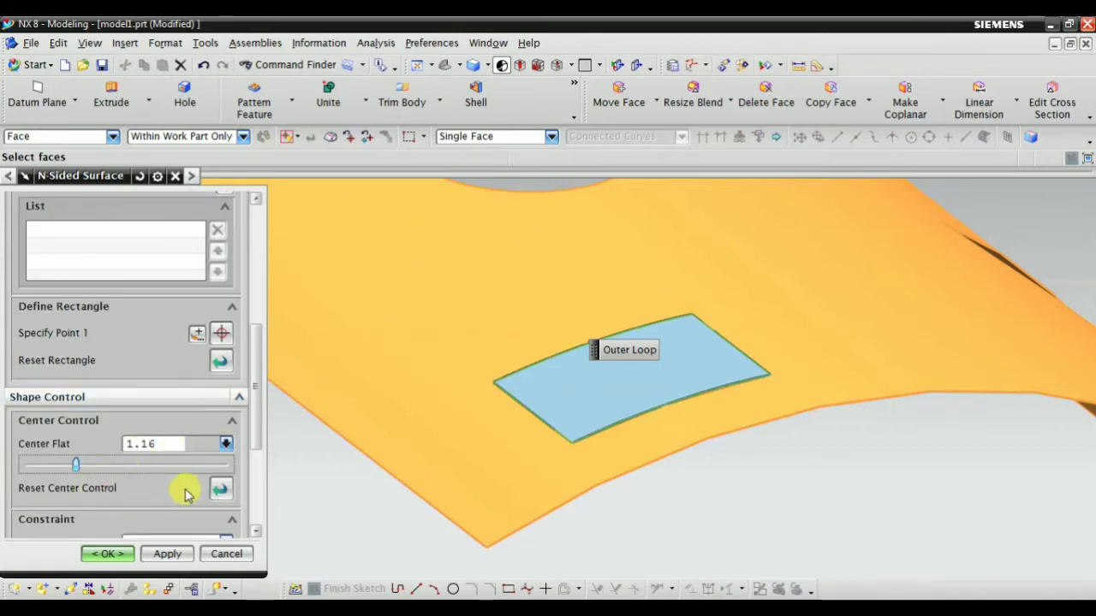
left_click_drag(251, 419, 255, 469)
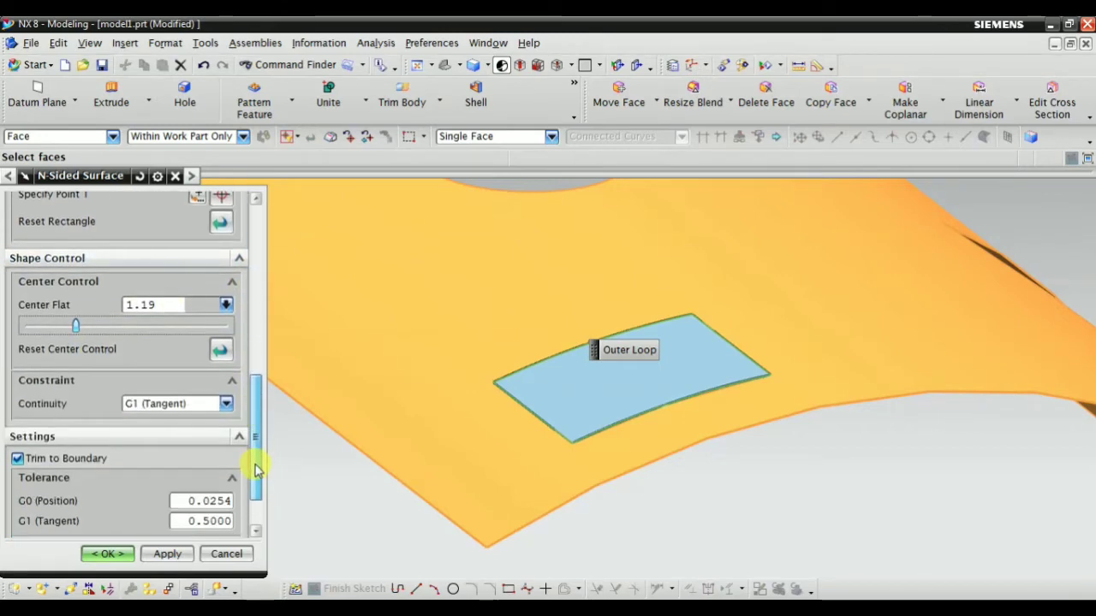
left_click(194, 407)
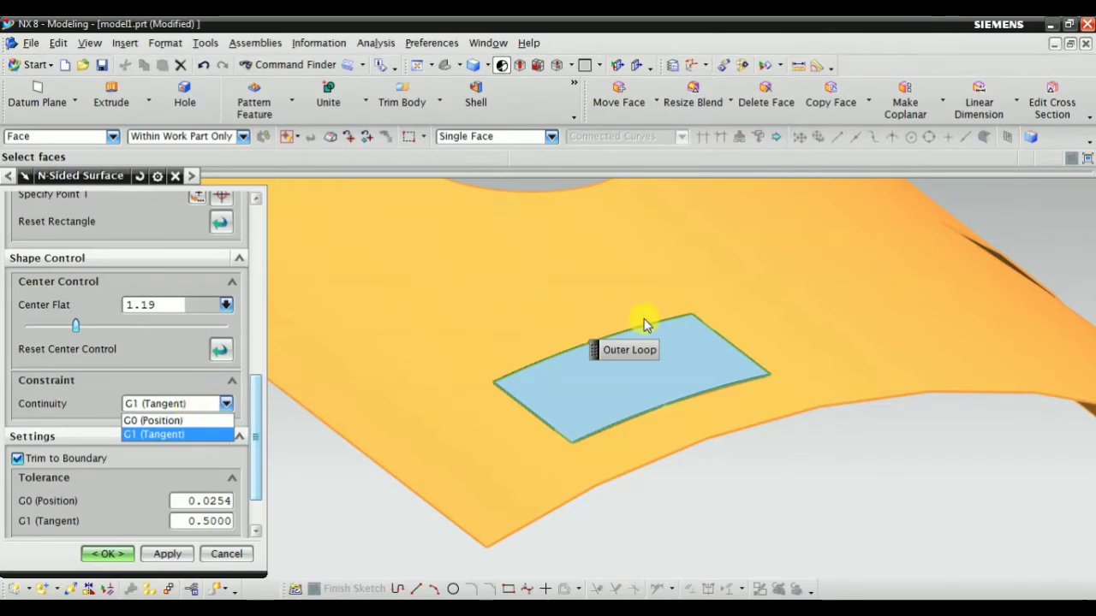
Turn off Trim to Boundary, inspect the untrimmed patch around the rectangular opening, and turn the option back on.
left_click(87, 423)
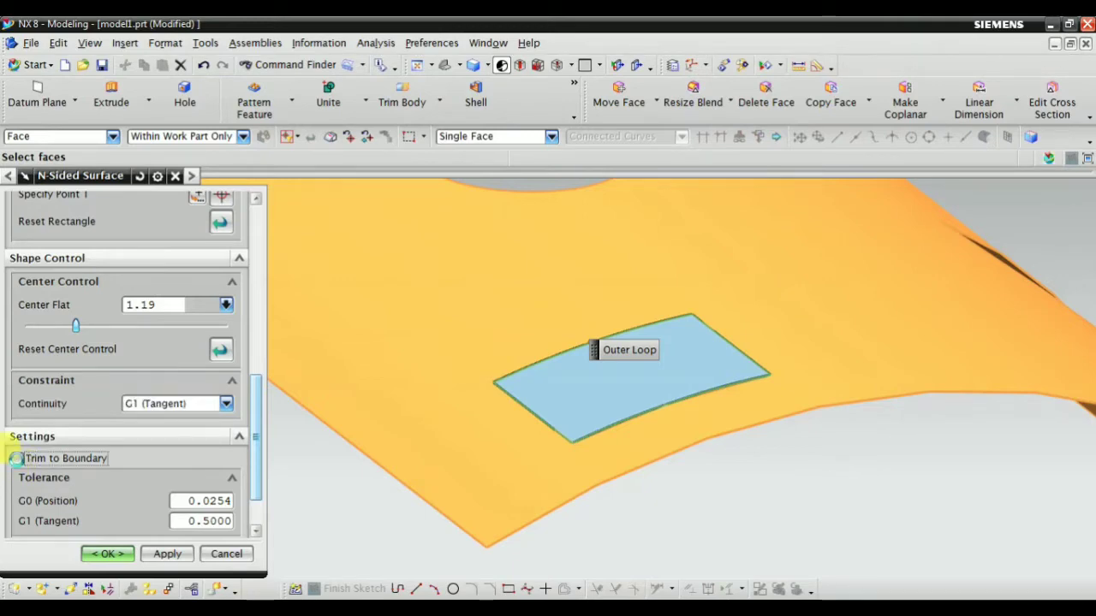
middle_click_drag(514, 420, 631, 325)
scroll(587, 343, "up", 6)
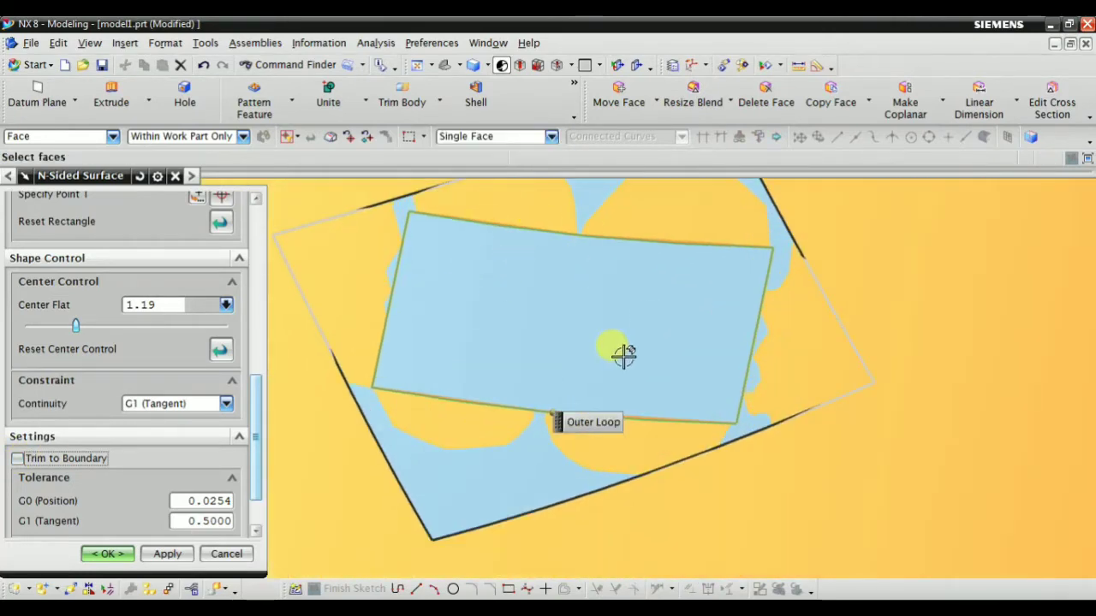
scroll(599, 350, "down", 2)
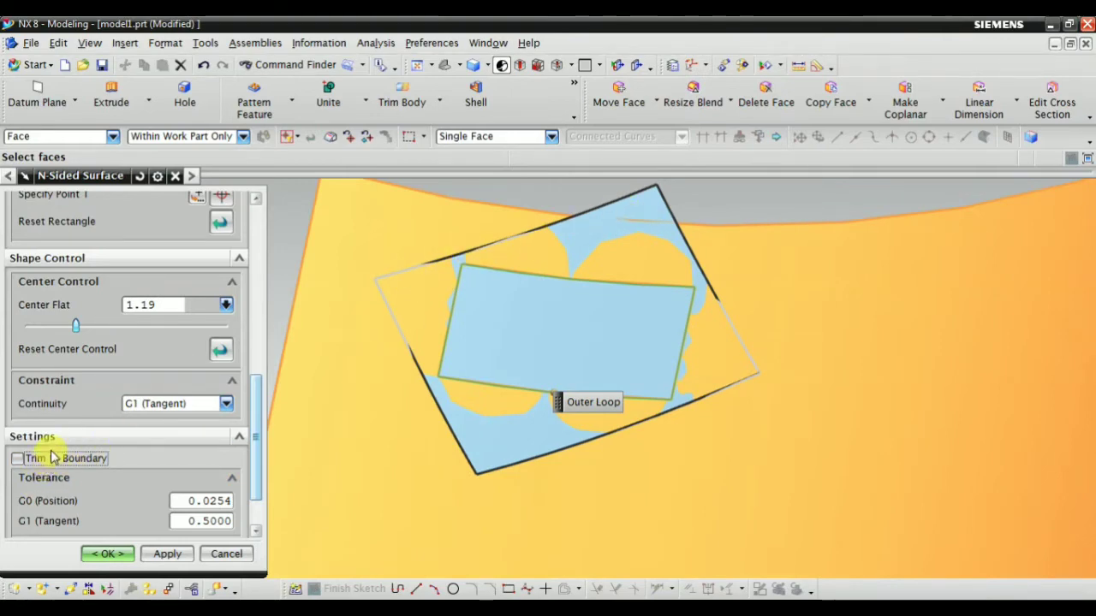
scroll(475, 332, "up", 2)
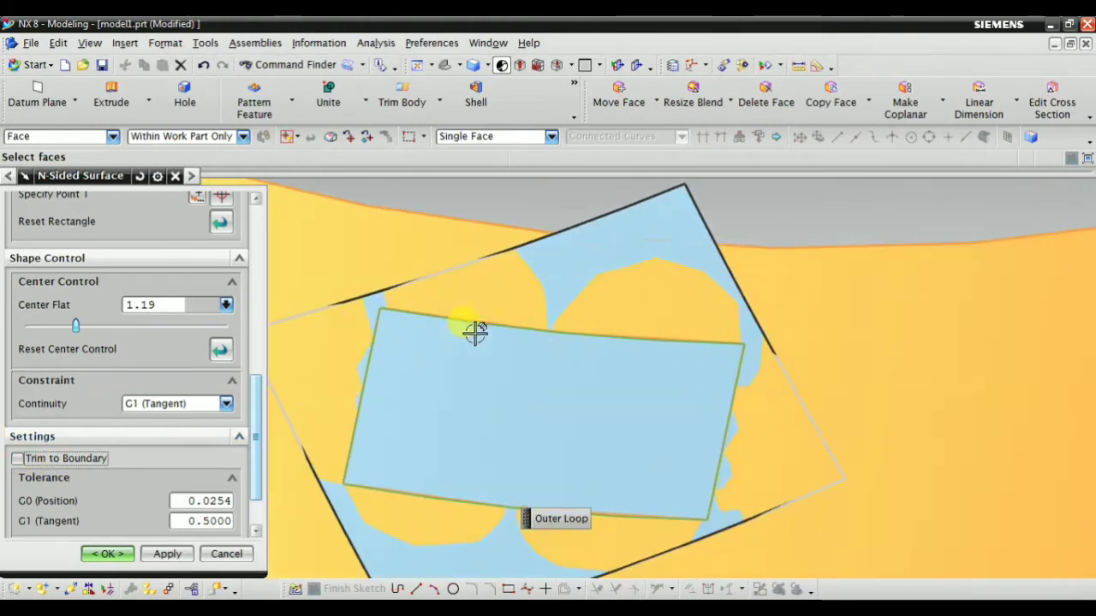
scroll(626, 345, "down", 2)
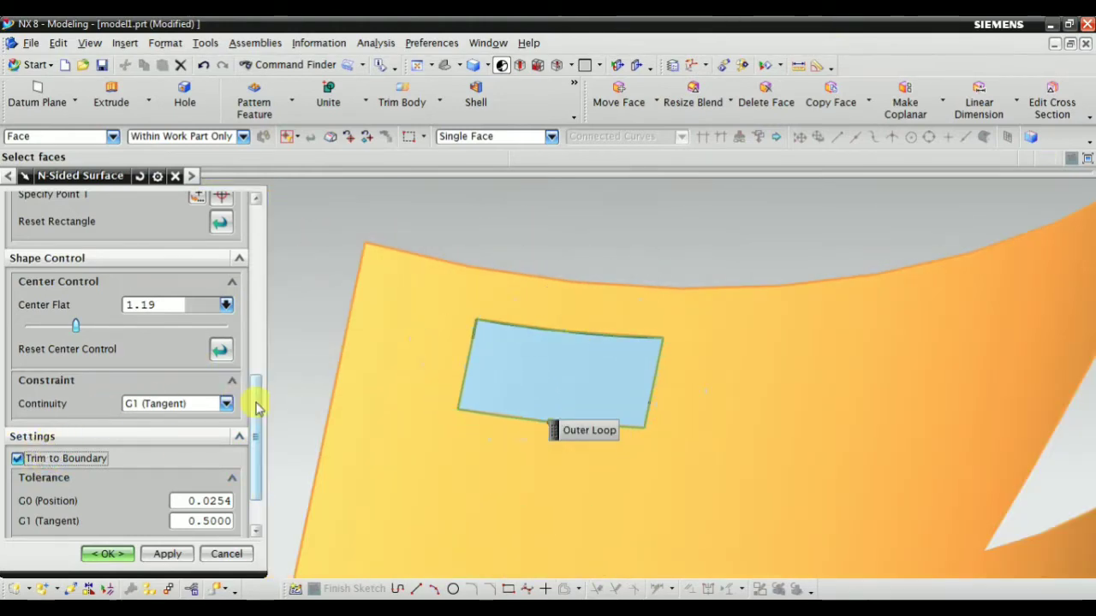
Show the result and create the trimmed N-sided surface over the rectangular opening.
scroll(236, 410, "down", 2)
left_click(229, 517)
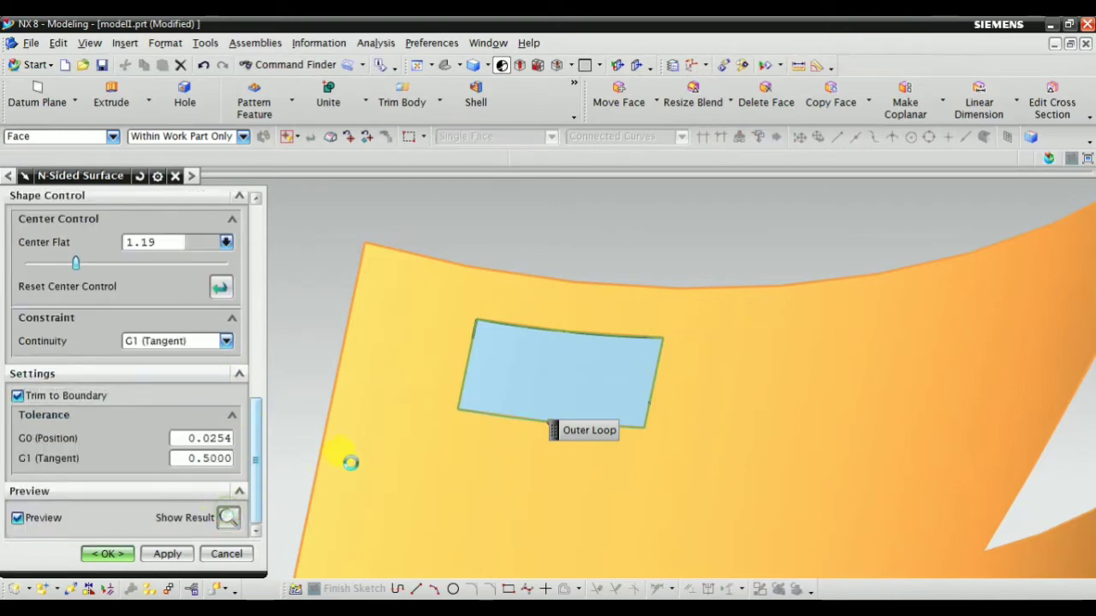
left_click(105, 556)
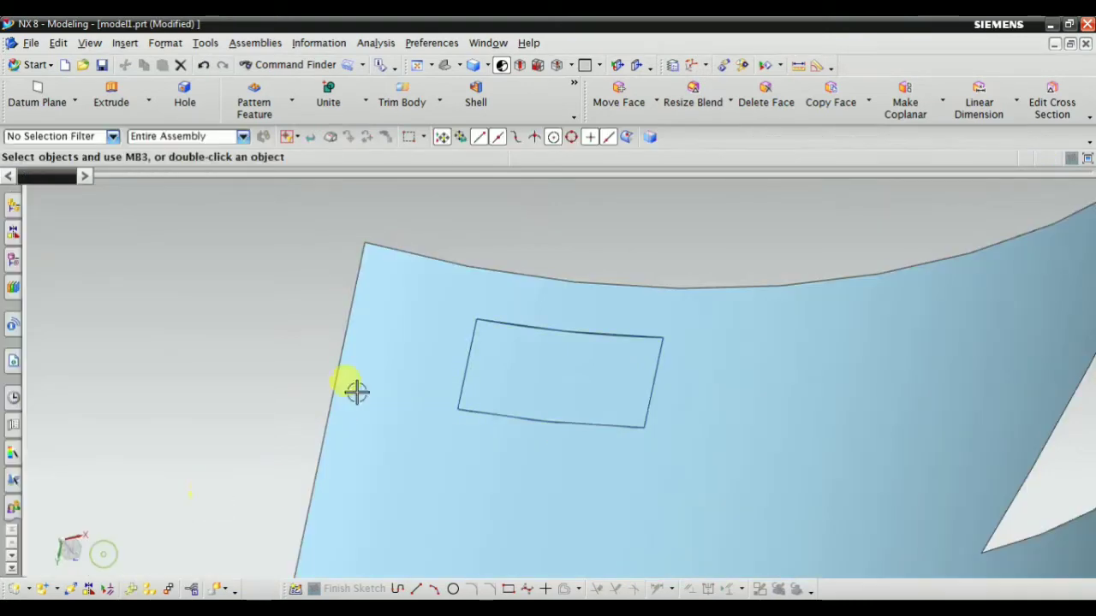
Start a new N-Sided Surface and select the circular opening's edge as the outer loop.
left_click(443, 67)
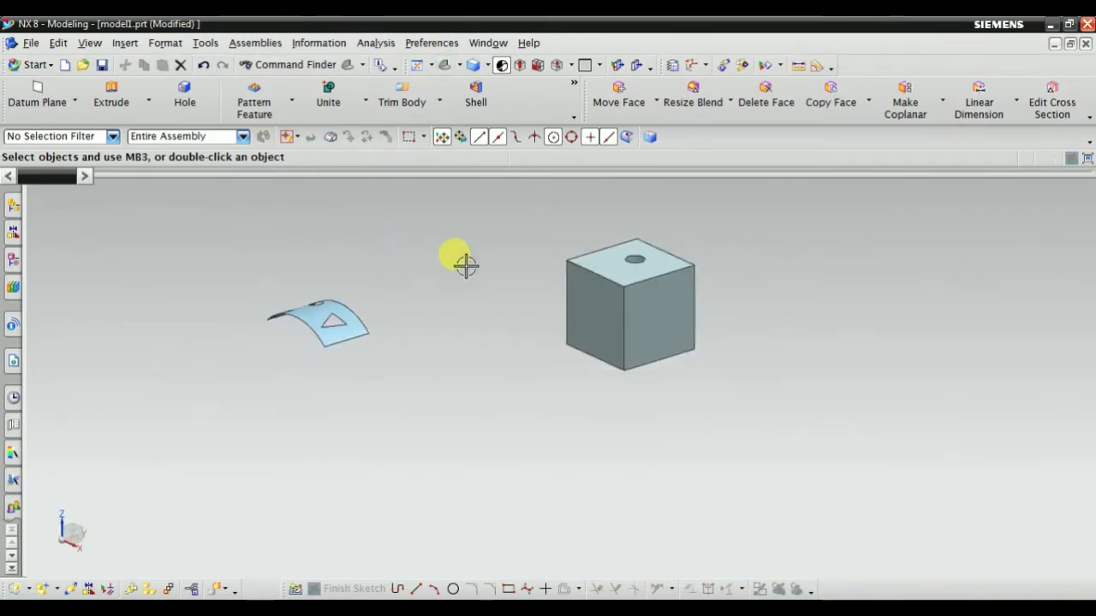
middle_click_drag(465, 265, 502, 452)
scroll(443, 399, "up", 4)
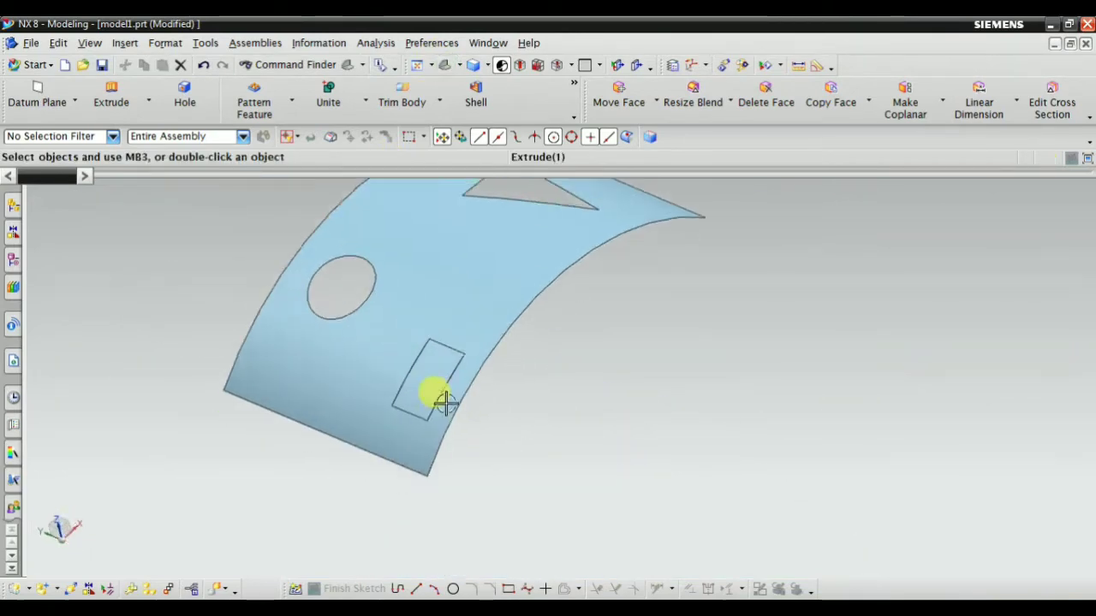
scroll(420, 342, "down", 3)
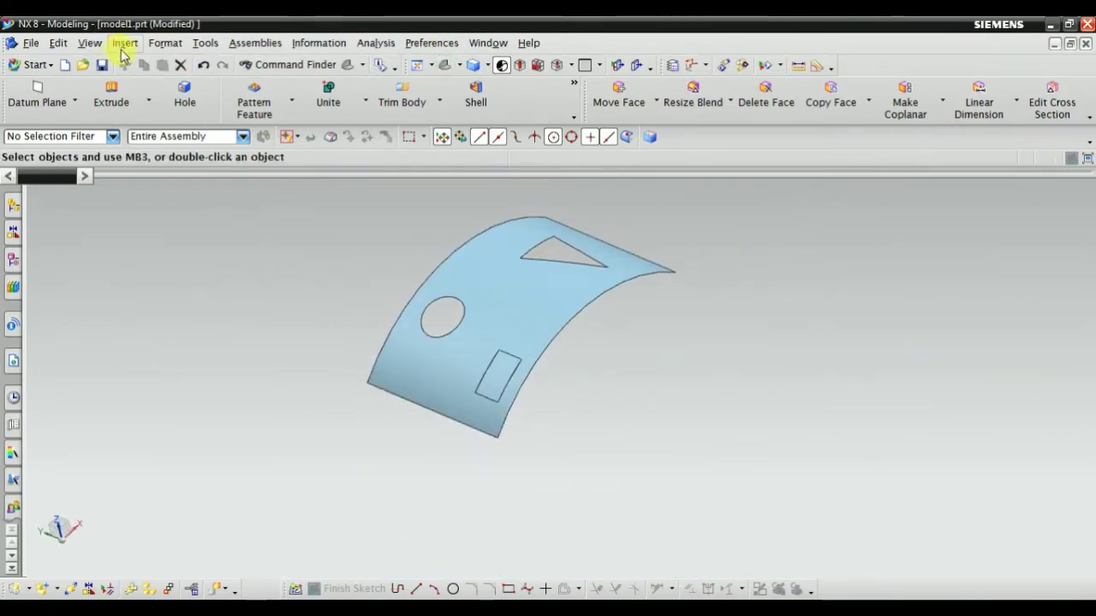
left_click(125, 44)
mouse_move(178, 358)
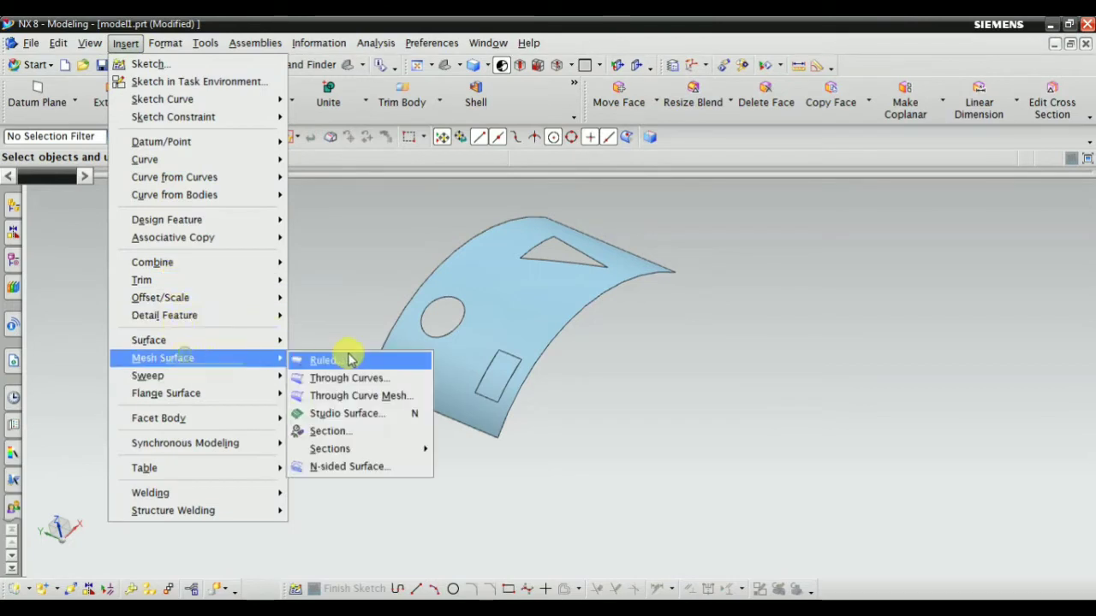
left_click(347, 467)
scroll(449, 284, "up", 5)
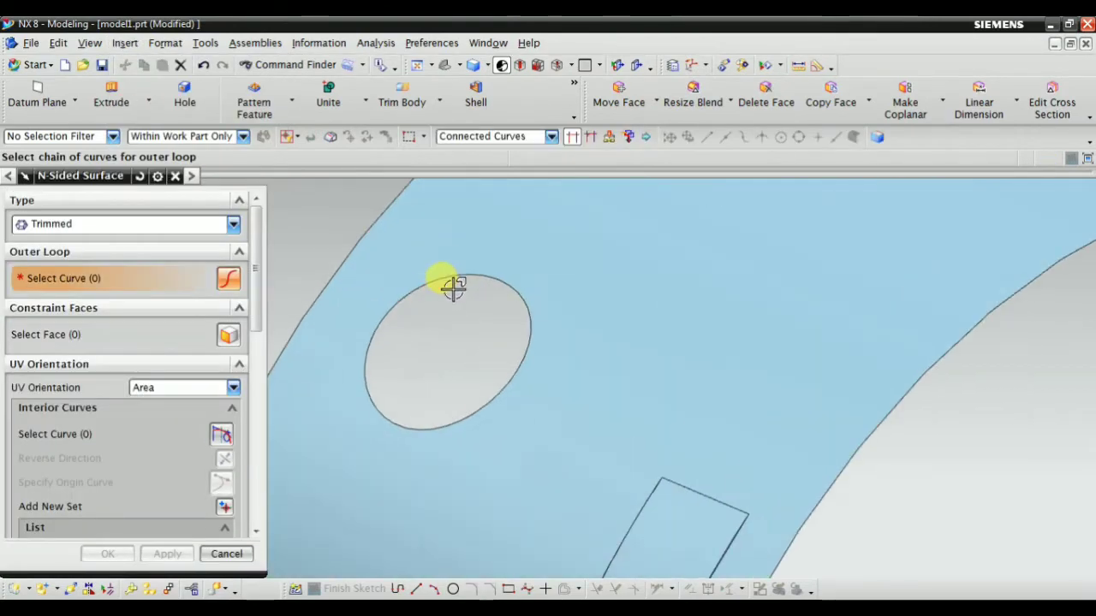
left_click(455, 281)
Select the curved sheet's face as the constraint face and apply the N-sided surface over the circular opening.
scroll(480, 354, "down", 5)
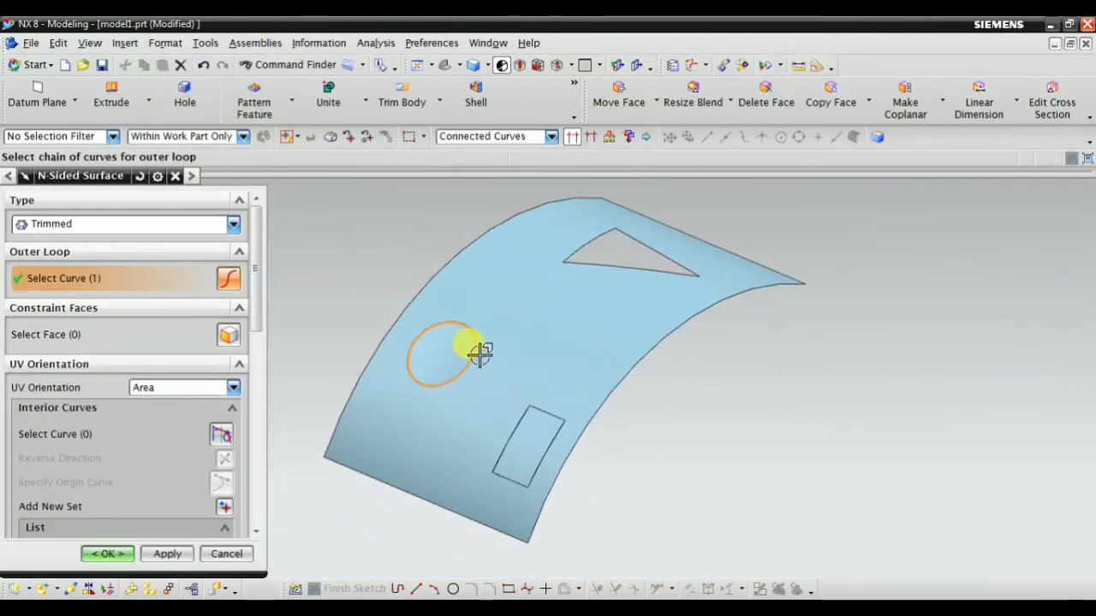
middle_click_drag(480, 353, 533, 374)
scroll(673, 326, "up", 5)
scroll(673, 326, "up", 3)
scroll(430, 351, "down", 2)
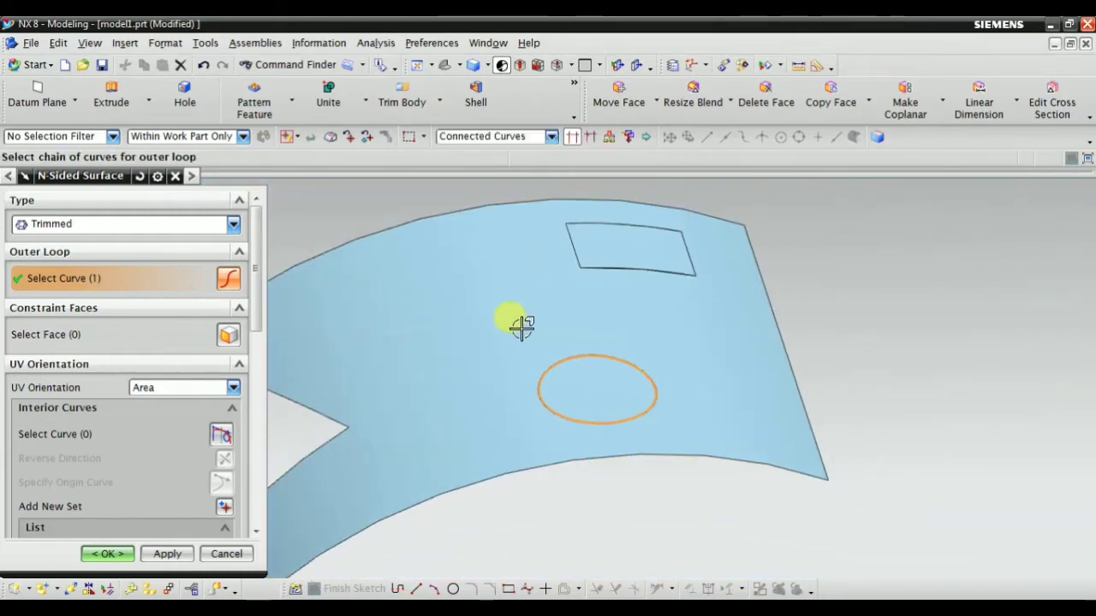
scroll(578, 387, "up", 3)
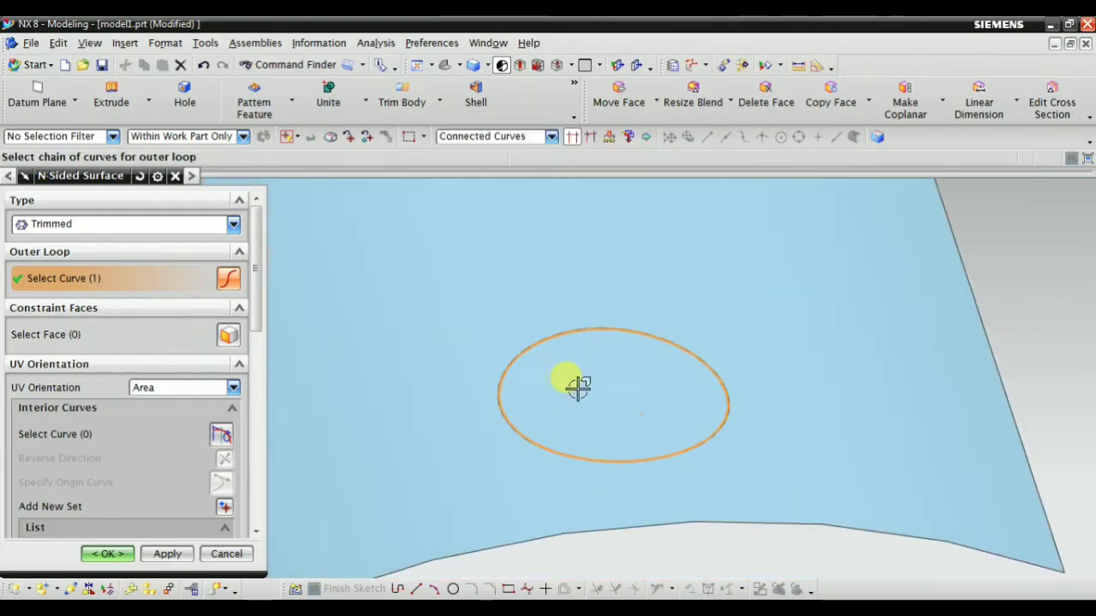
left_click(111, 335)
left_click(457, 304)
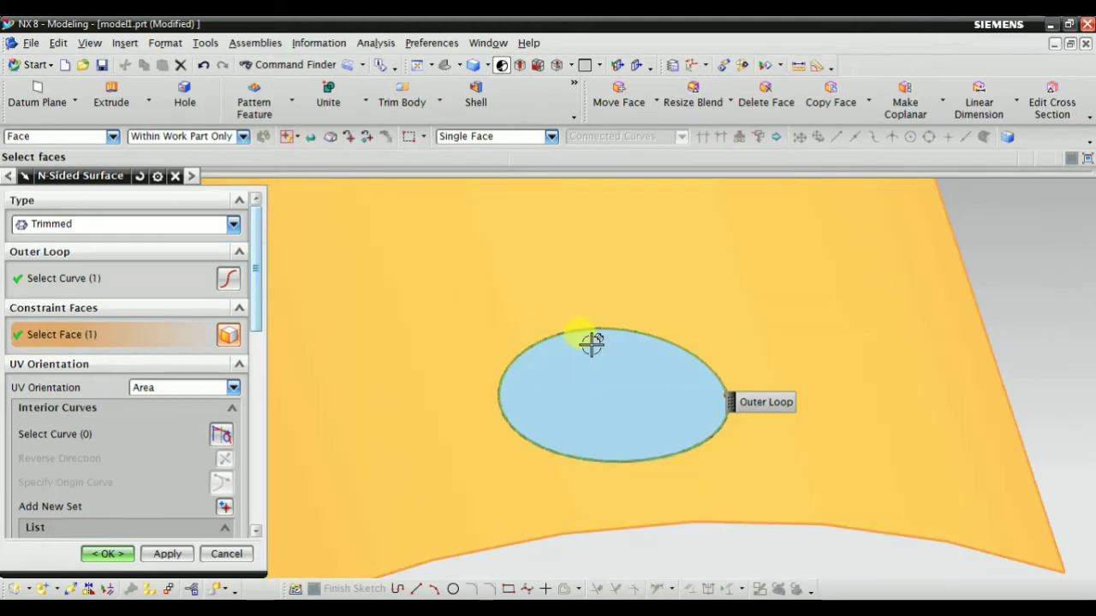
middle_click_drag(592, 343, 436, 447)
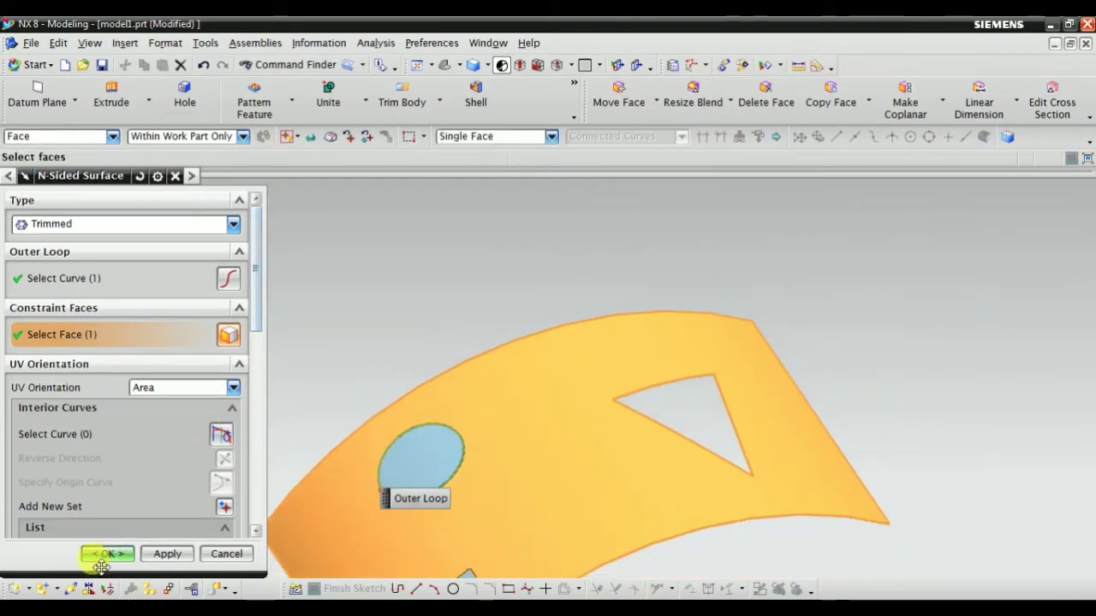
left_click(161, 554)
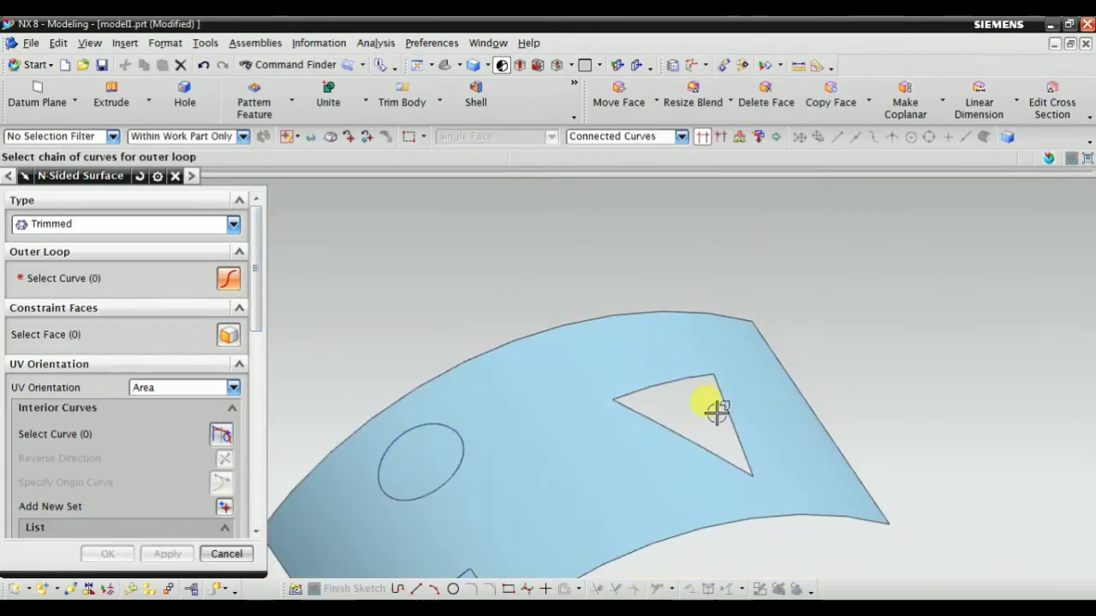
Create a trimmed N-sided surface over the triangular opening, using its three edges as outer loop and the curved sheet as constraint face.
scroll(714, 408, "up", 3)
left_click(602, 367)
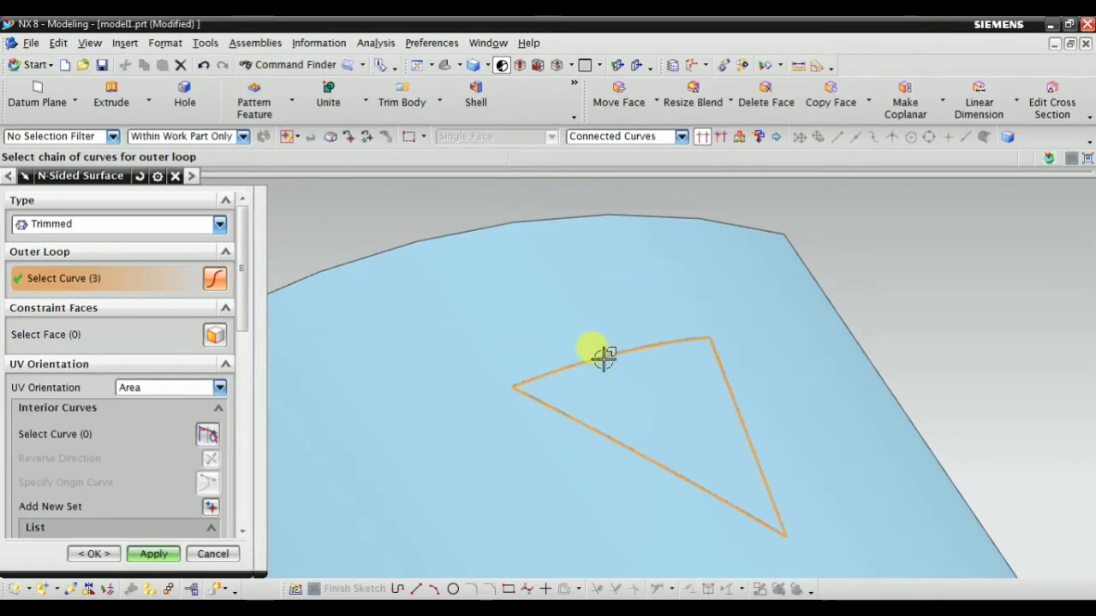
middle_click_drag(602, 366, 728, 449)
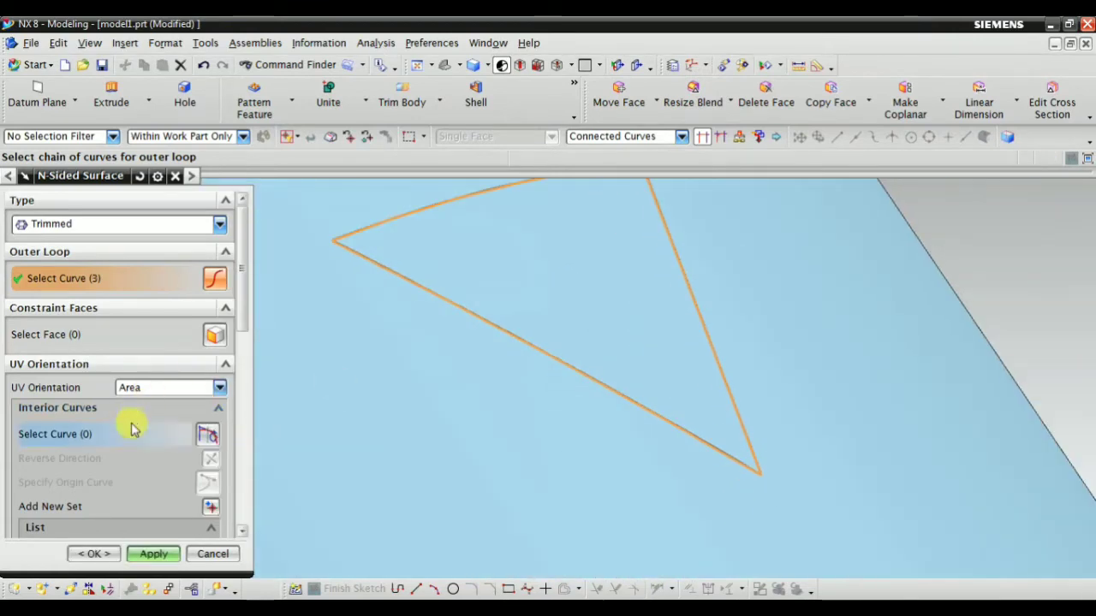
left_click(215, 334)
left_click(439, 373)
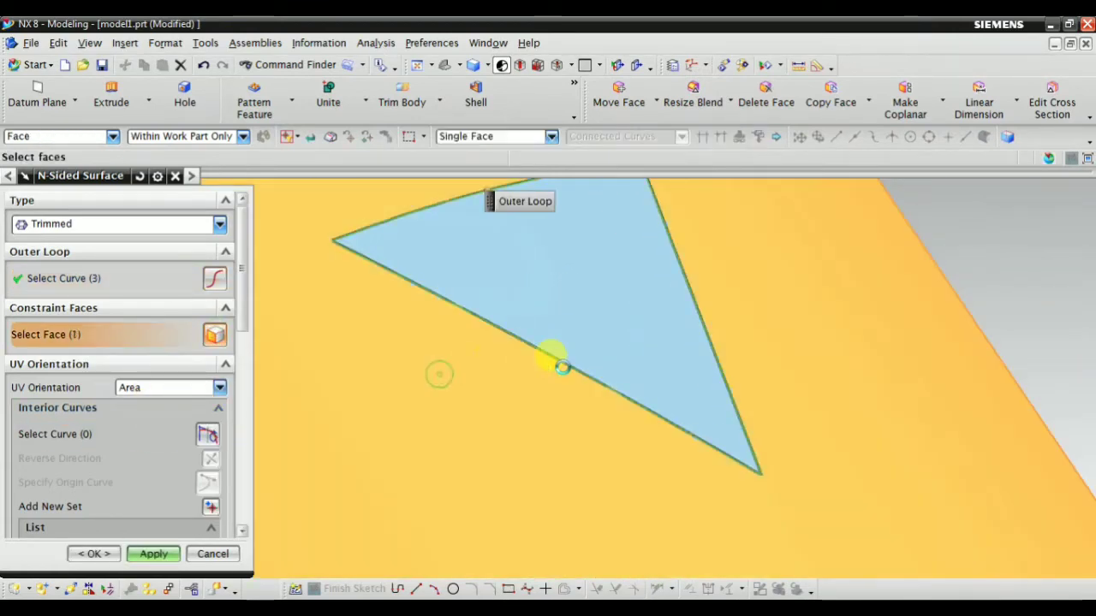
scroll(432, 400, "down", 3)
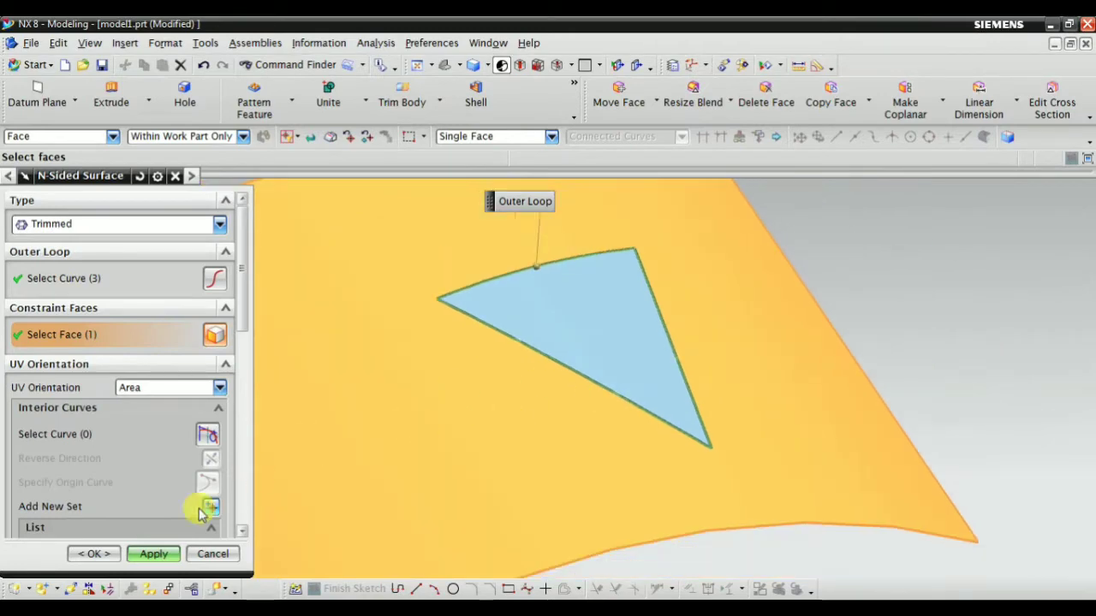
left_click(88, 554)
Examine the separate block and the circular hole in its top face.
scroll(385, 406, "down", 10)
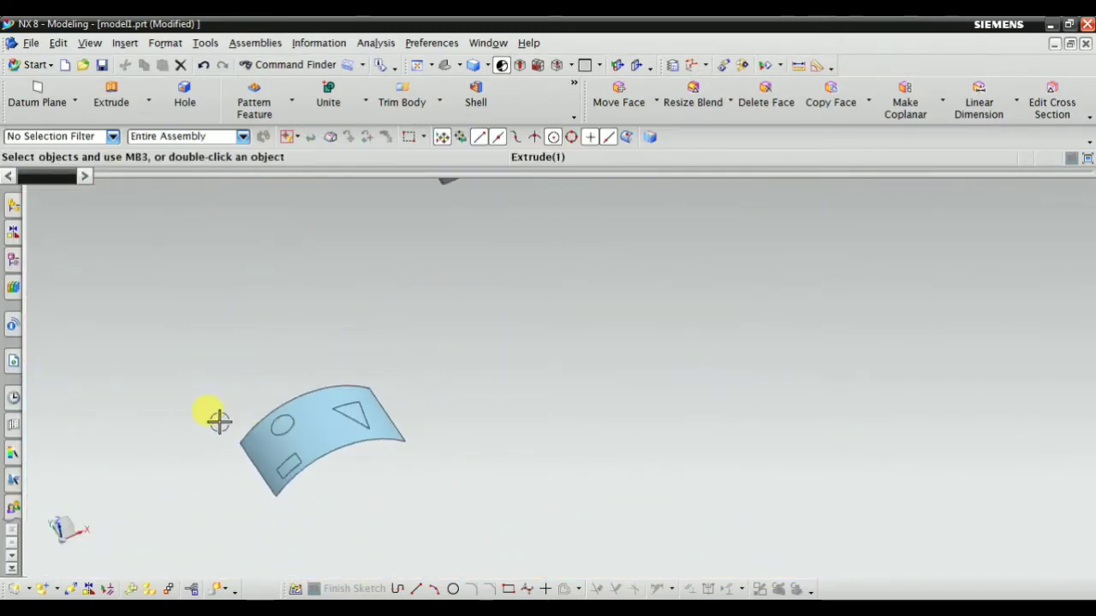
left_click(440, 66)
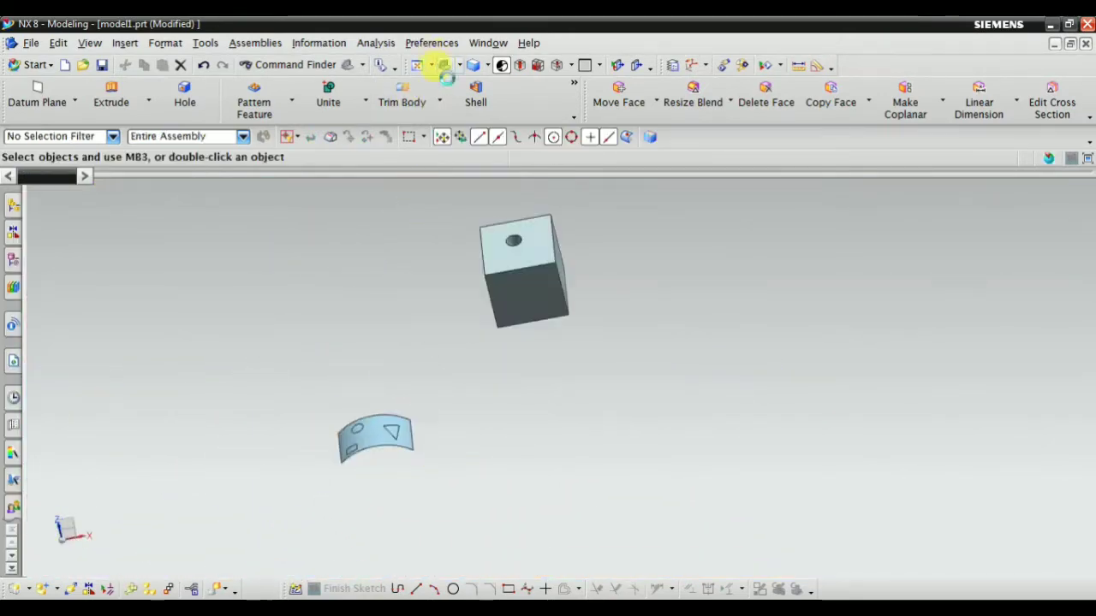
scroll(314, 289, "down", 3)
scroll(387, 235, "up", 9)
scroll(492, 283, "down", 5)
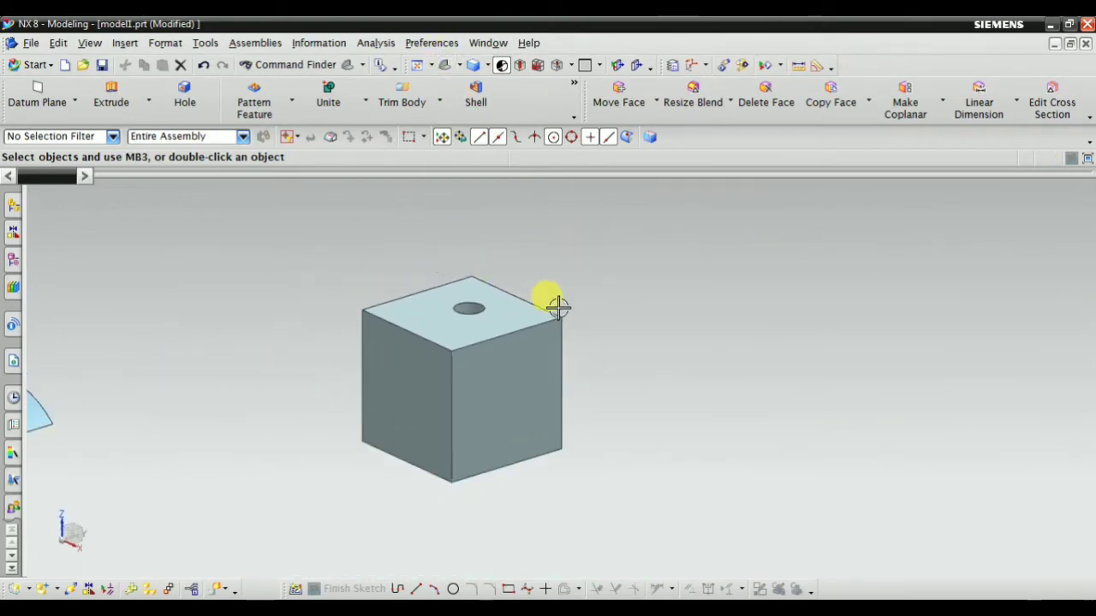
middle_click_drag(557, 303, 506, 345)
scroll(506, 345, "up", 5)
scroll(524, 274, "down", 3)
middle_click_drag(524, 275, 455, 265)
scroll(425, 289, "up", 5)
scroll(458, 287, "down", 2)
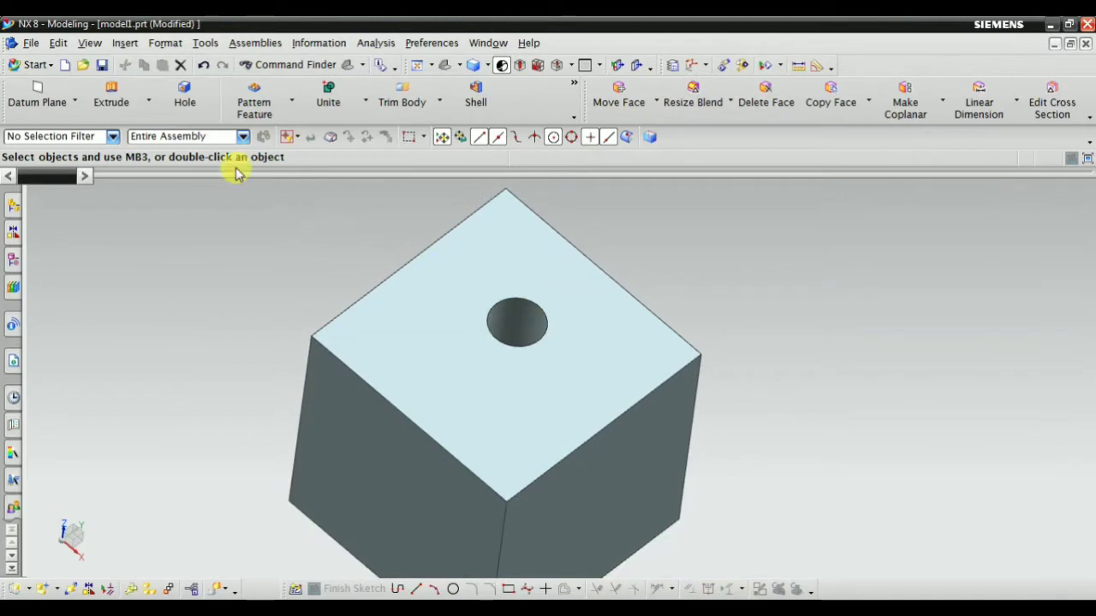
Create a trimmed N-sided surface over the hole in the block's top face, using the hole's circular edge as the outer loop.
left_click(125, 45)
mouse_move(187, 315)
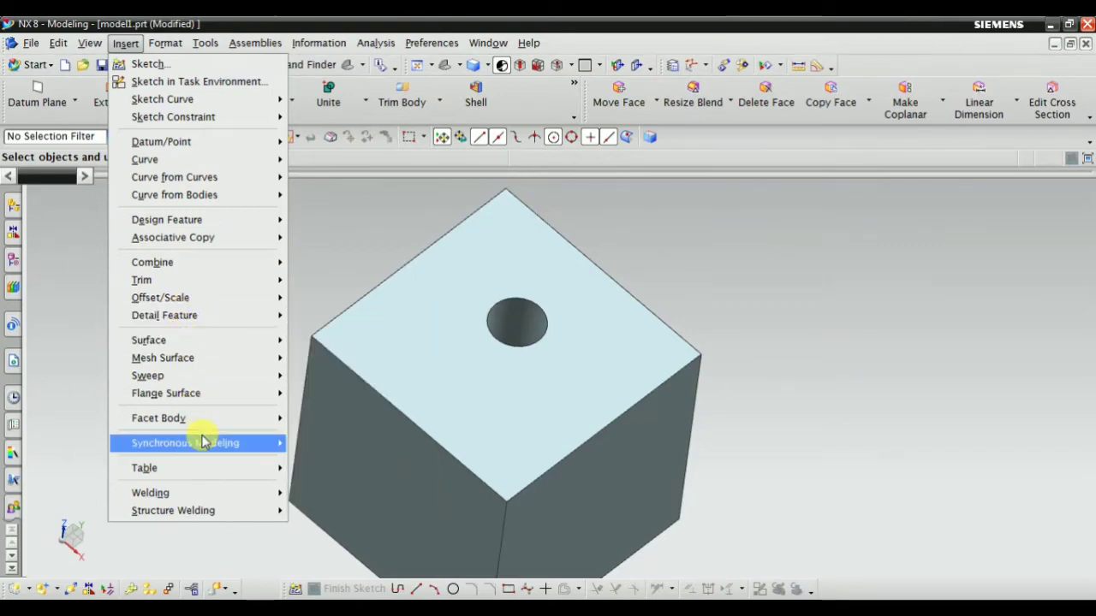
mouse_move(204, 440)
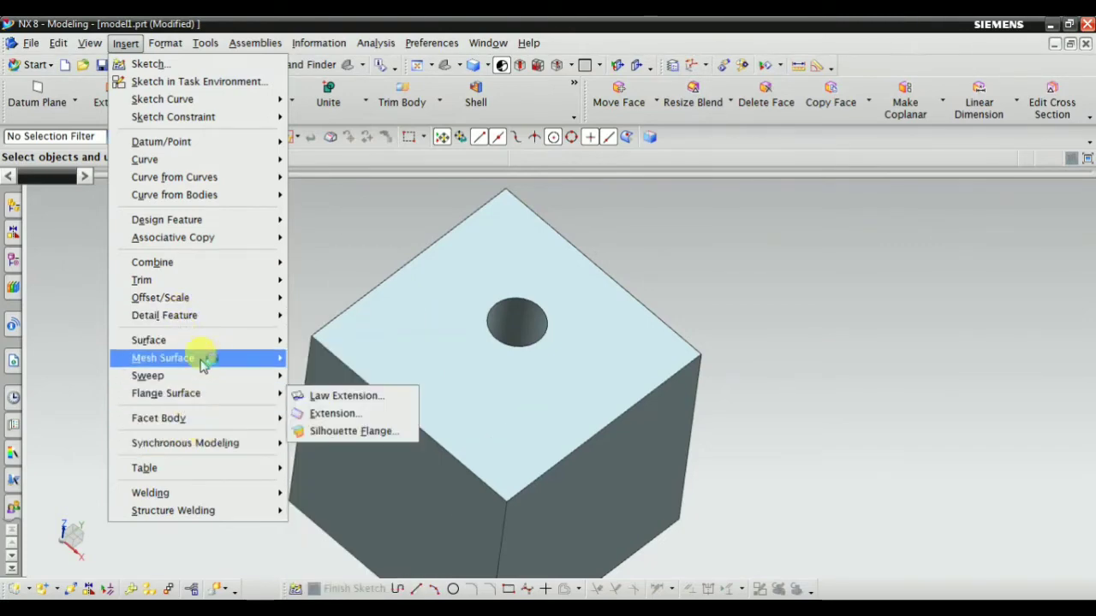
mouse_move(201, 358)
left_click(347, 467)
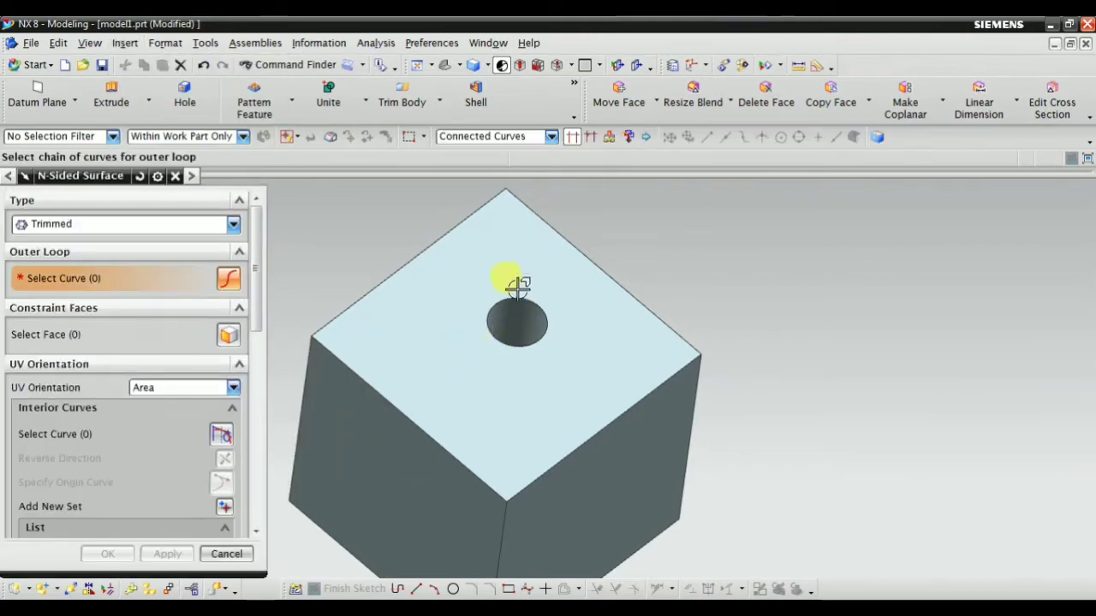
left_click(516, 298)
scroll(518, 318, "up", 6)
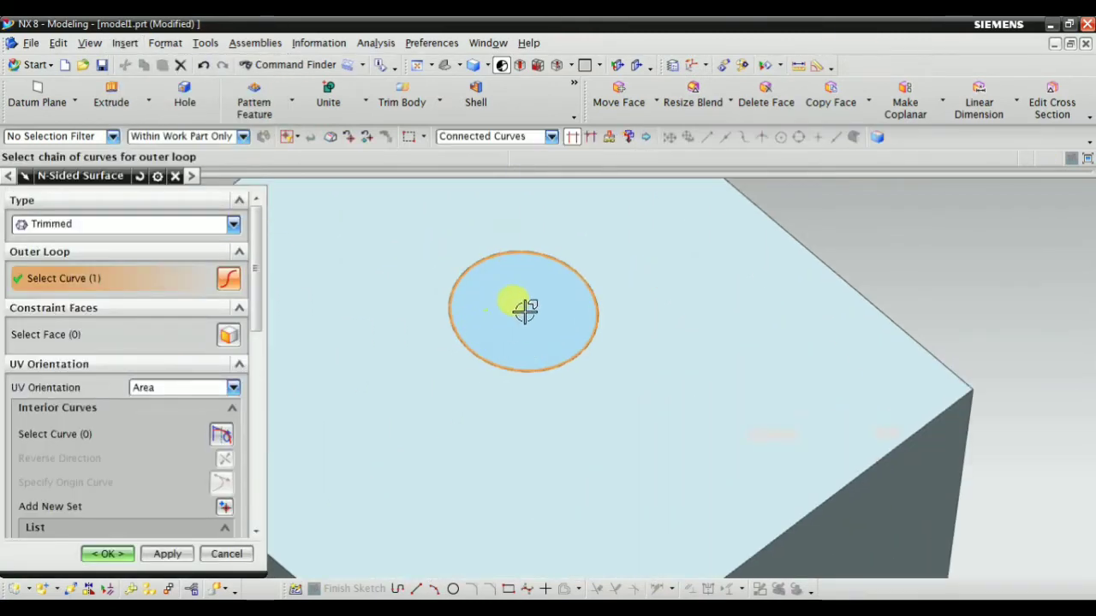
scroll(545, 309, "down", 4)
scroll(190, 495, "down", 1)
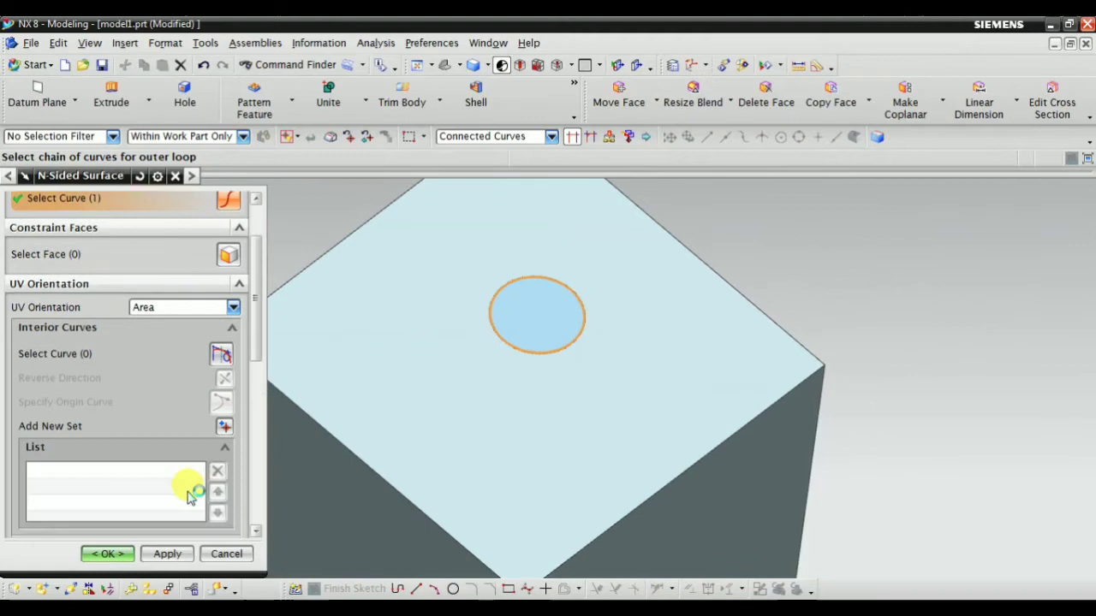
left_click(107, 554)
scroll(381, 421, "down", 1)
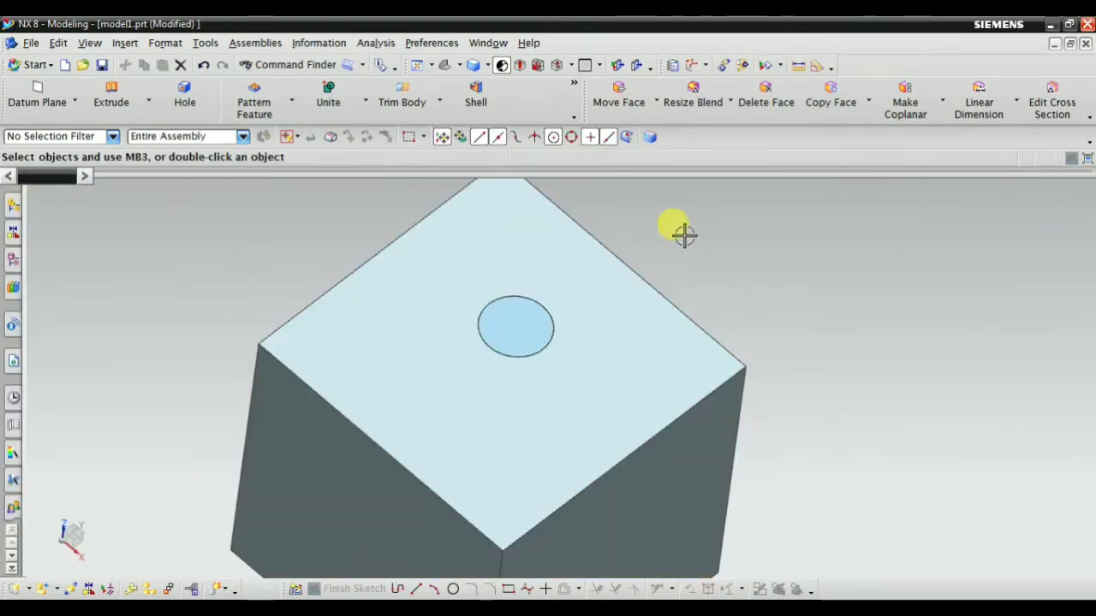
Examine the curved sheet and the patches over its rectangular, circular and triangular openings.
scroll(587, 293, "down", 5)
scroll(411, 314, "up", 3)
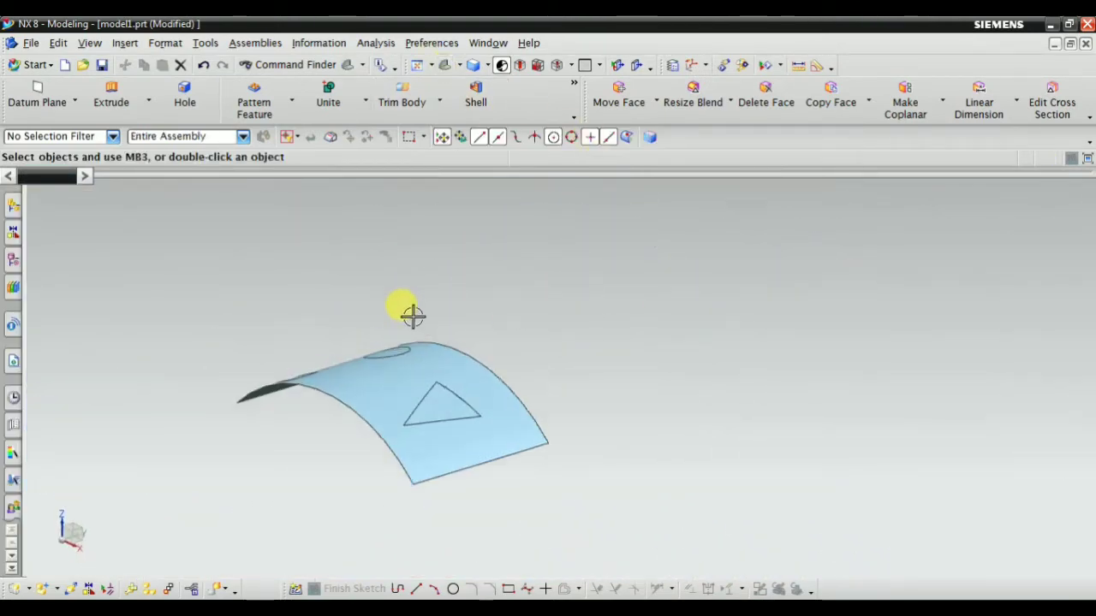
scroll(426, 296, "down", 2)
middle_click_drag(426, 296, 558, 318)
scroll(454, 382, "down", 2)
scroll(391, 399, "up", 5)
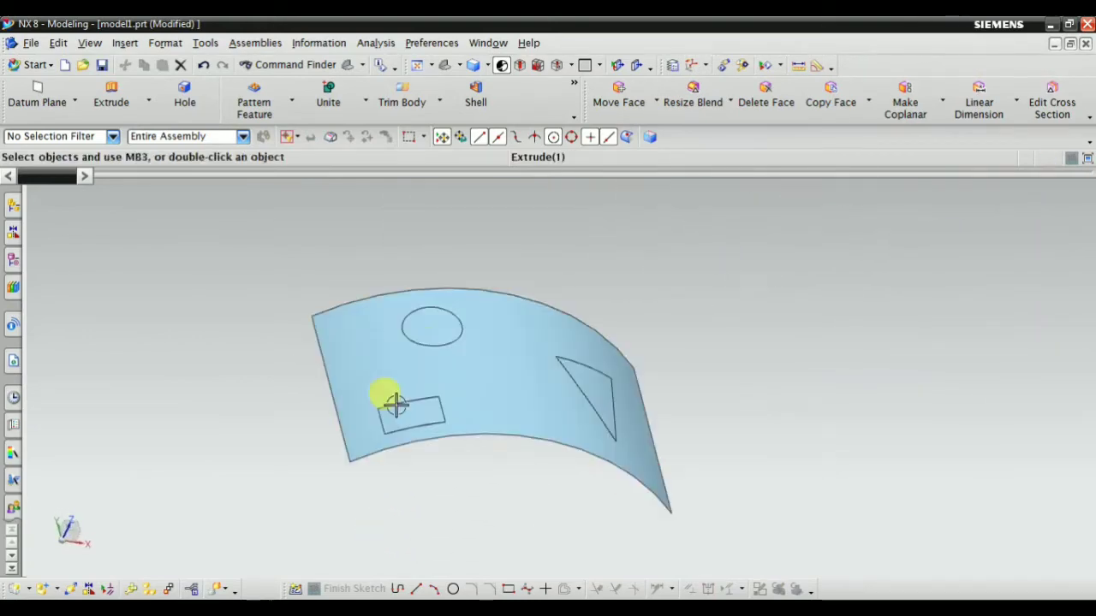
scroll(421, 413, "up", 4)
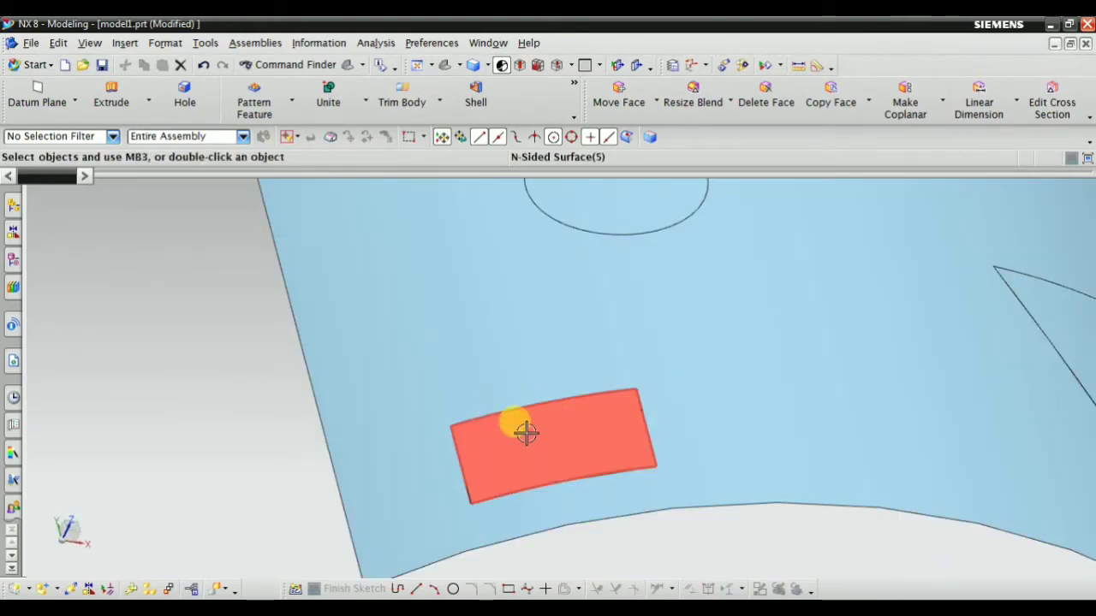
Delete the N-sided surface that covers the rectangular opening in the curved sheet.
right_click(526, 433)
key("Escape")
left_click(15, 261)
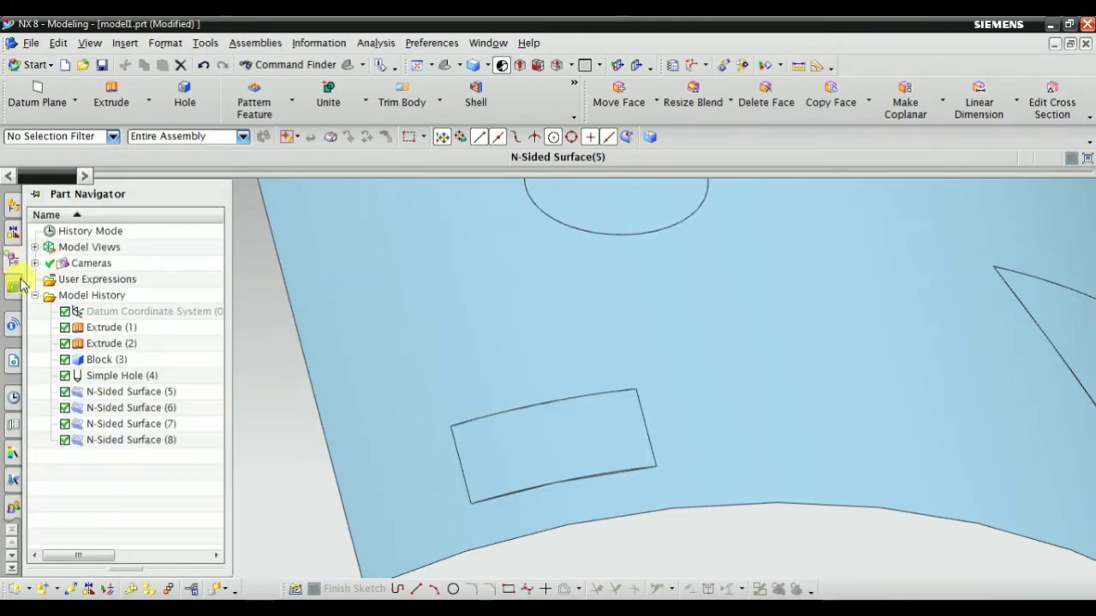
left_click(120, 391)
right_click(115, 391)
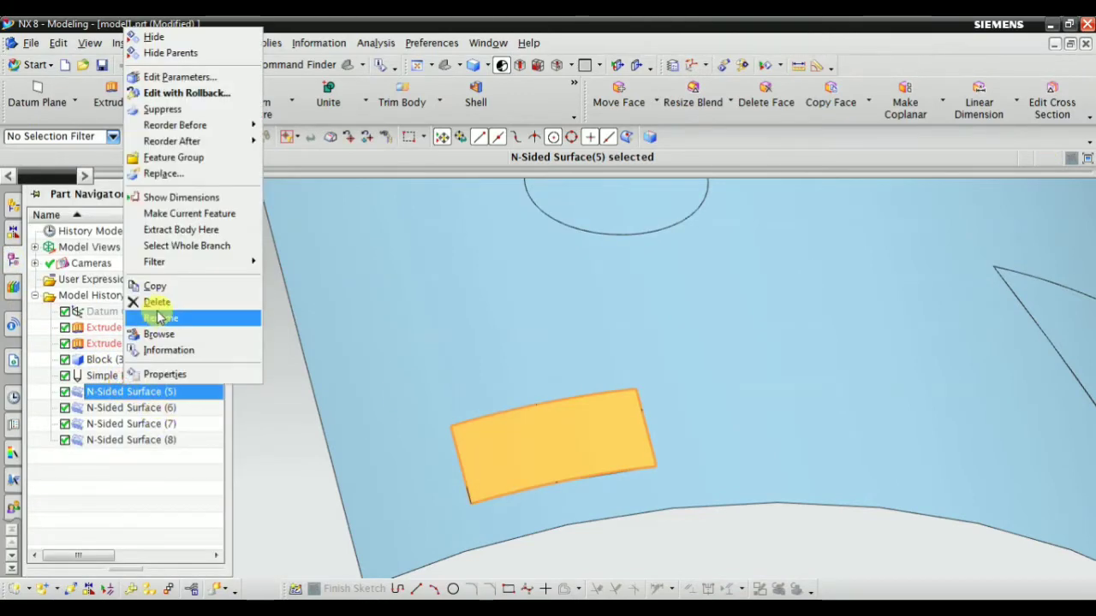
left_click(152, 318)
scroll(565, 392, "down", 4)
left_click(117, 395)
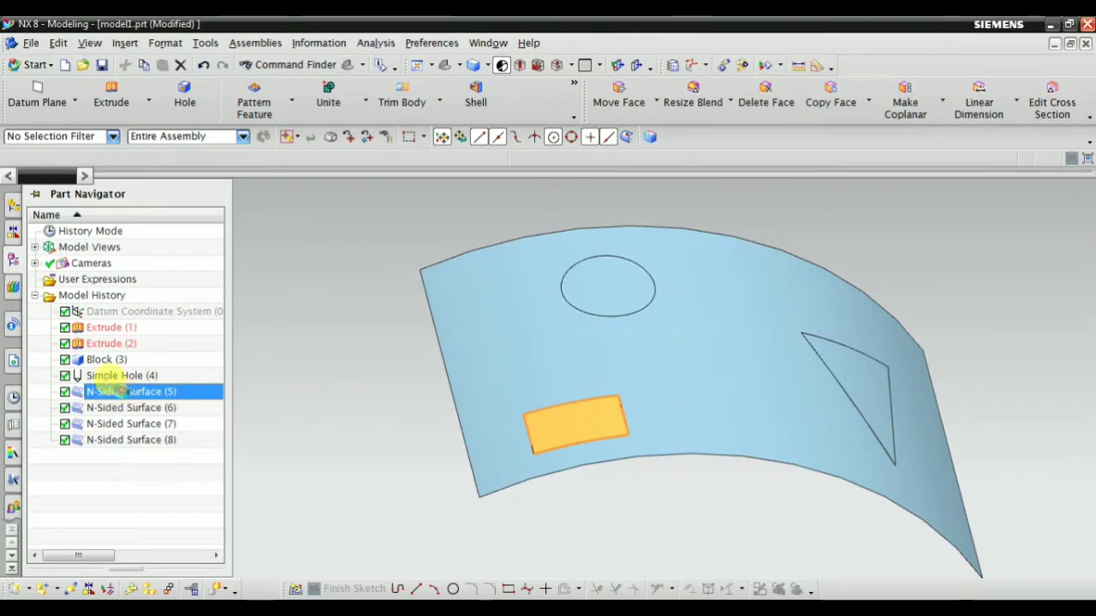
right_click(119, 391)
left_click(159, 313)
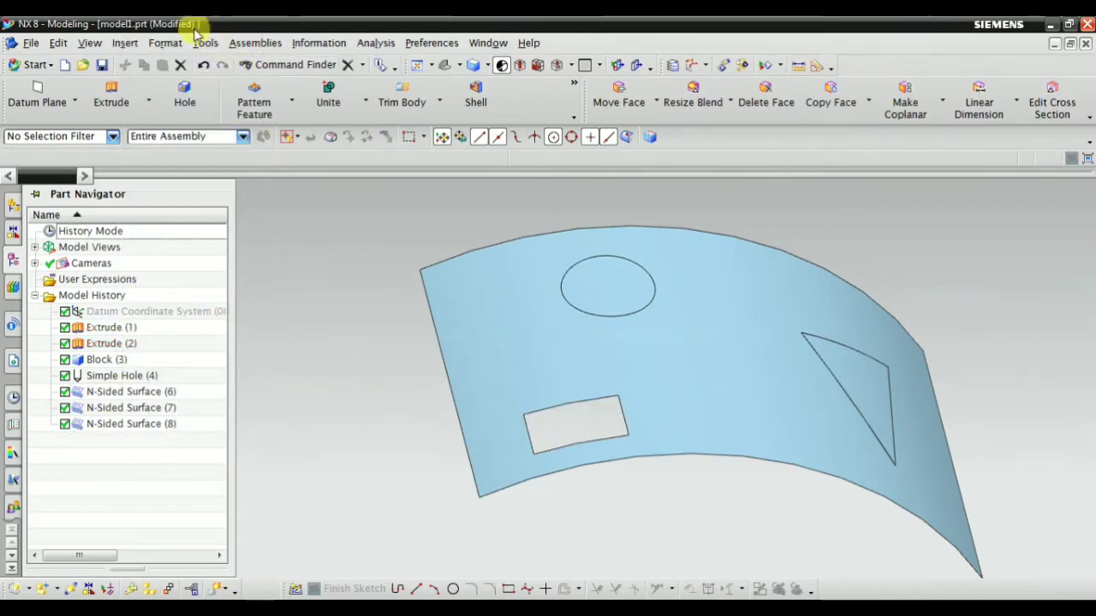
Start a new N-Sided Surface of type Triangular and select the rectangular opening's four edges as the outer loop.
left_click(126, 45)
mouse_move(189, 359)
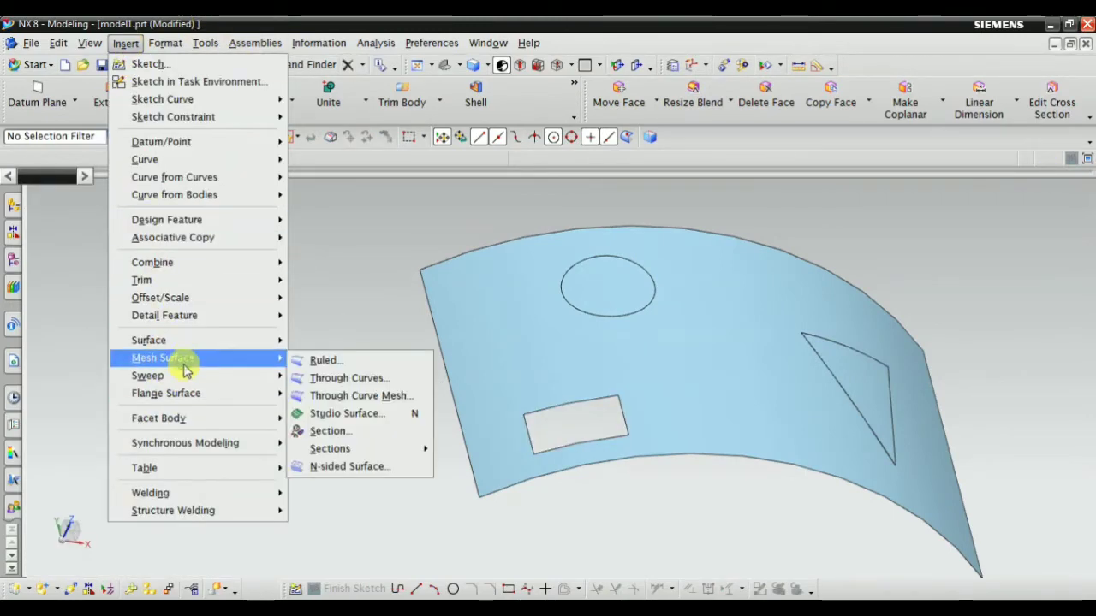
left_click(345, 467)
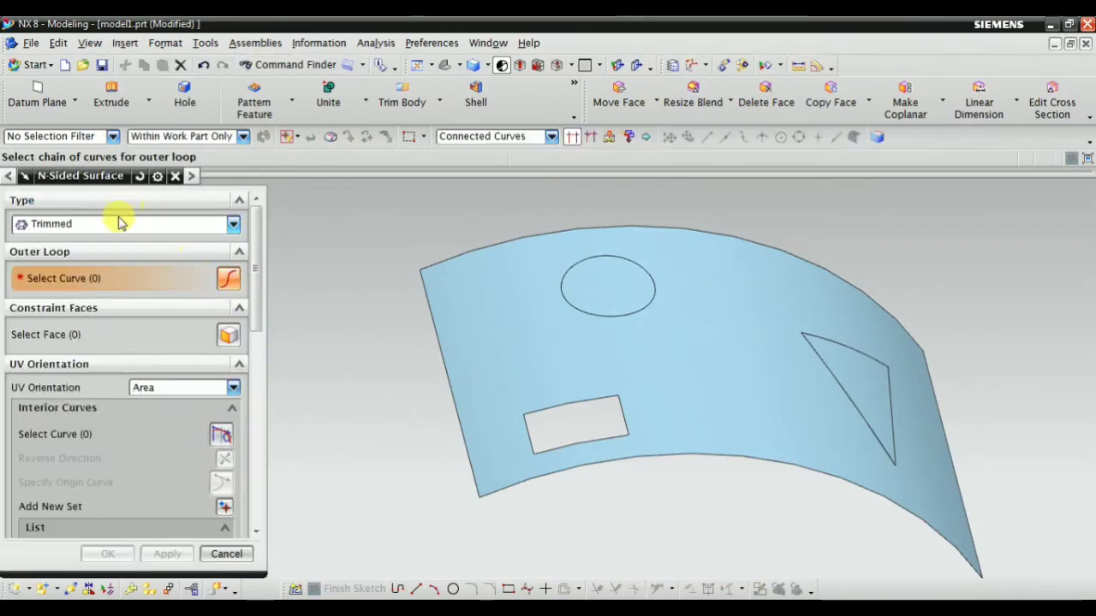
left_click(116, 223)
left_click(90, 258)
left_click(226, 277)
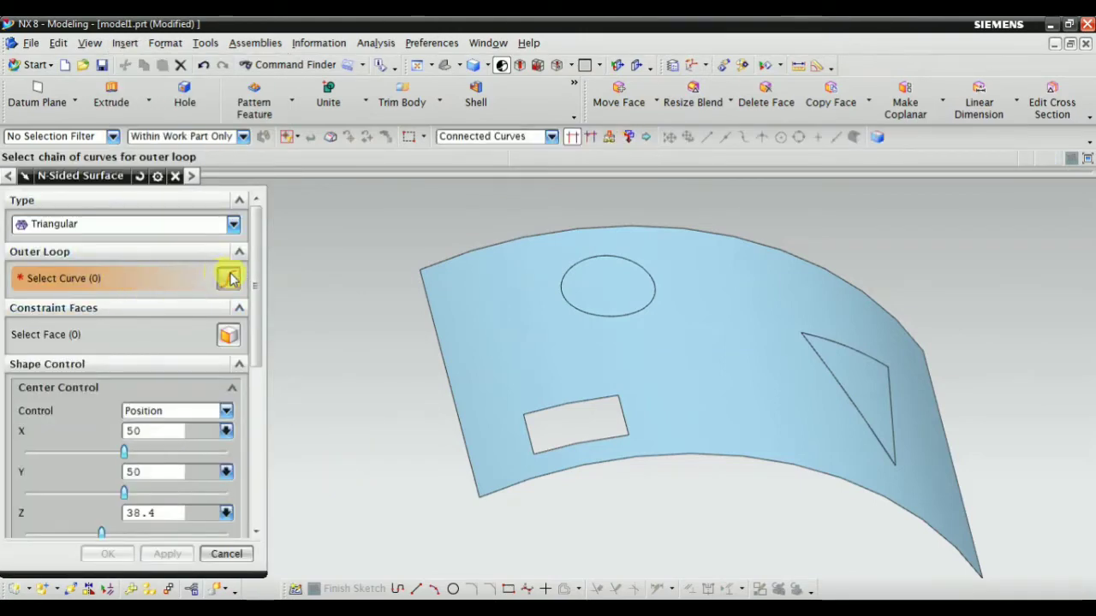
scroll(543, 430, "up", 4)
left_click(563, 416)
scroll(495, 398, "down", 6)
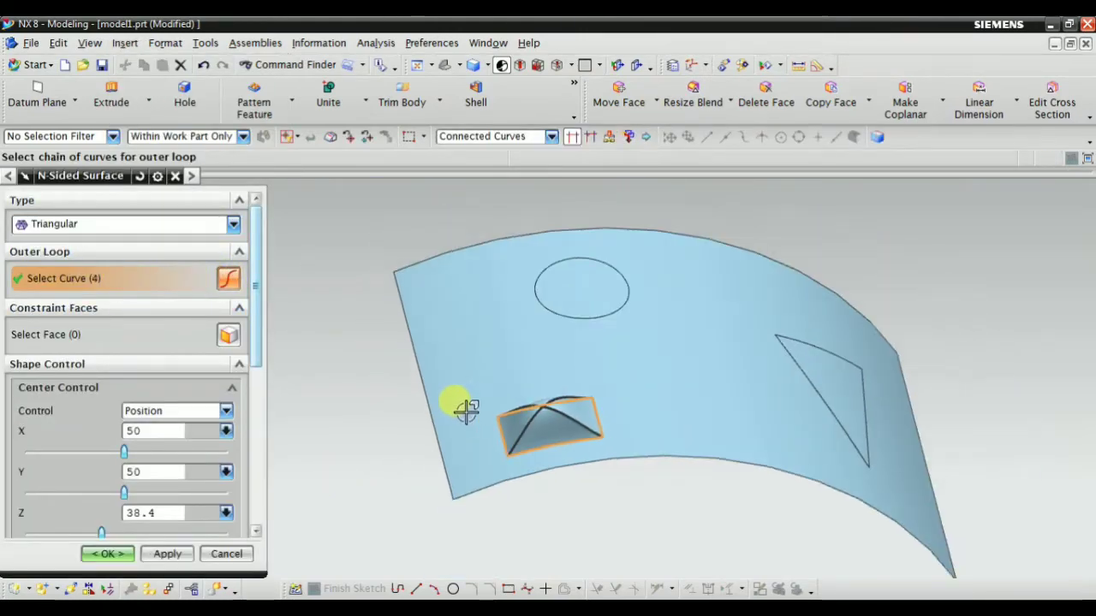
Try shifting the triangular patch's center by slightly lowering the X value of its Position control.
middle_click_drag(501, 441, 504, 415)
scroll(468, 353, "up", 5)
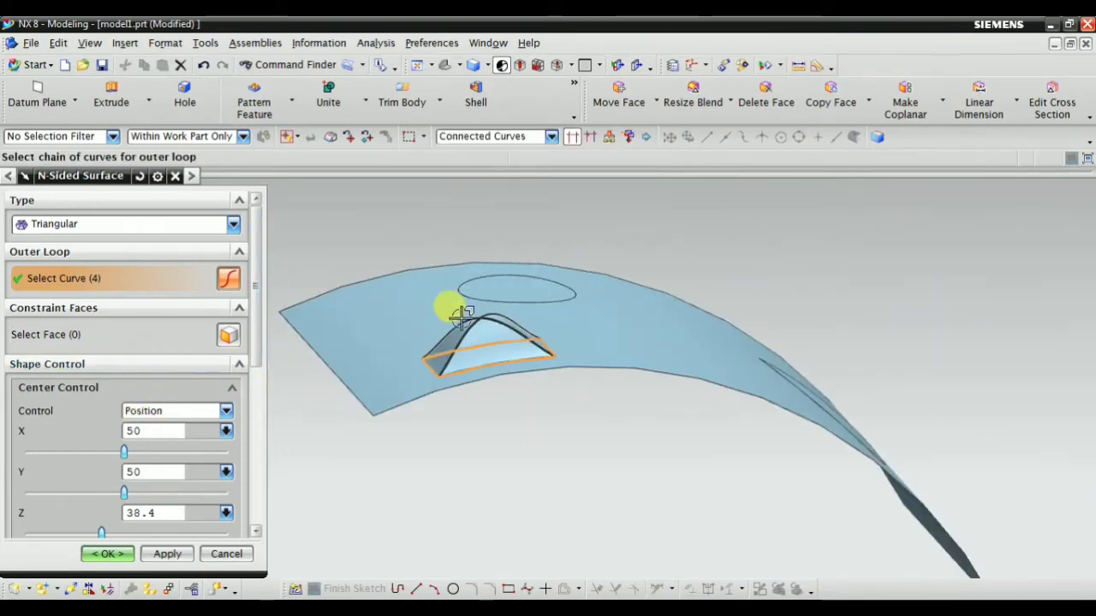
scroll(227, 372, "down", 3)
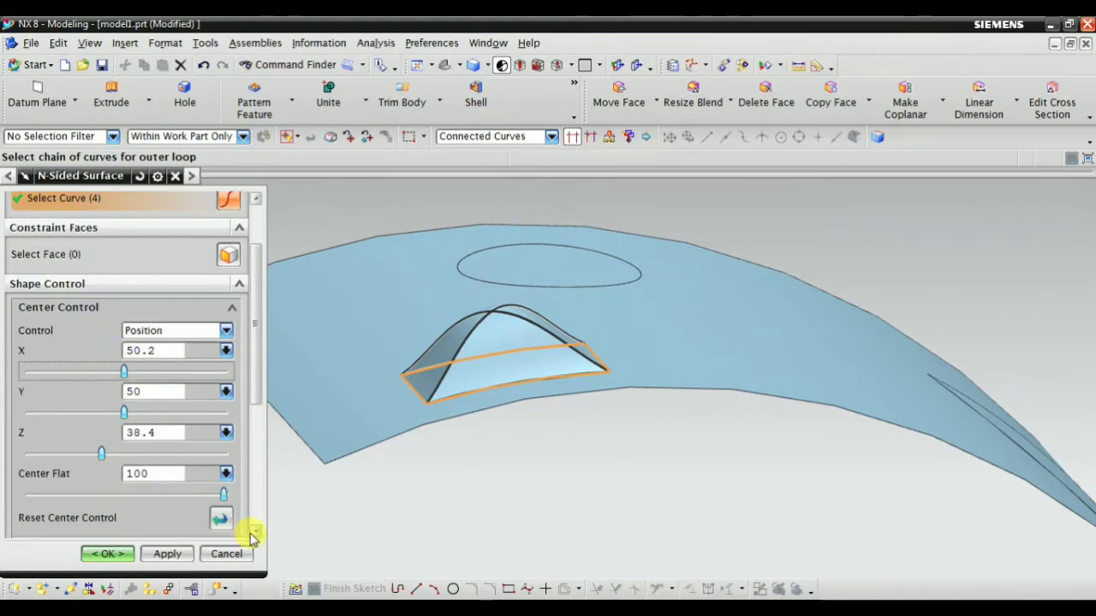
left_click(225, 496)
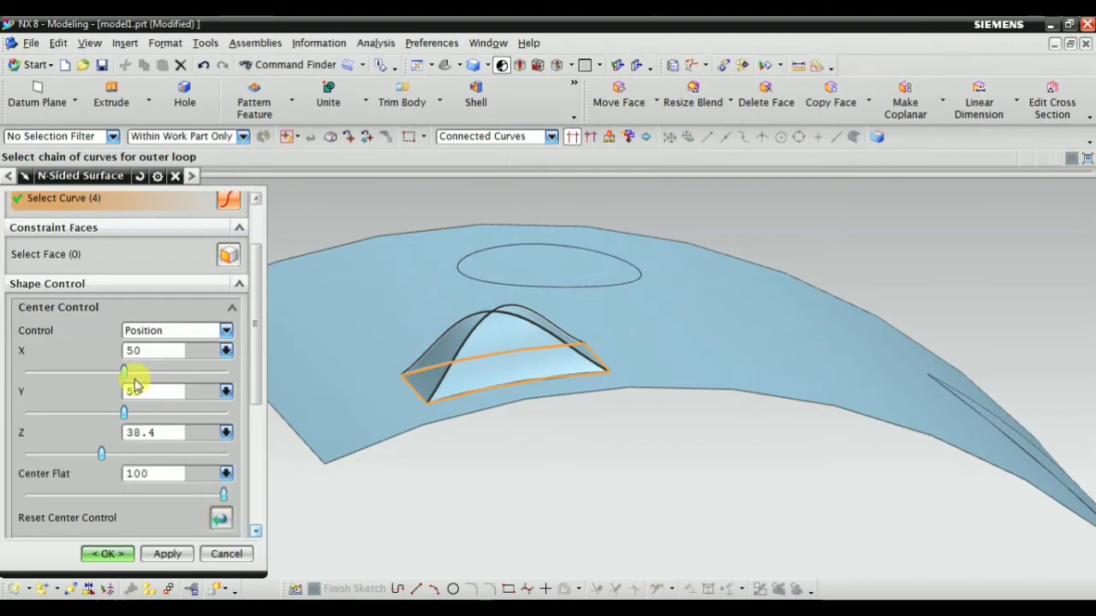
mouse_move(125, 377)
left_mouse_down()
mouse_move(183, 367)
mouse_move(78, 371)
mouse_move(113, 376)
left_mouse_up()
Switch the center control to Tilting and set X to 52.5, Y to 11.8 and Center Flat to 50.9.
left_click(164, 337)
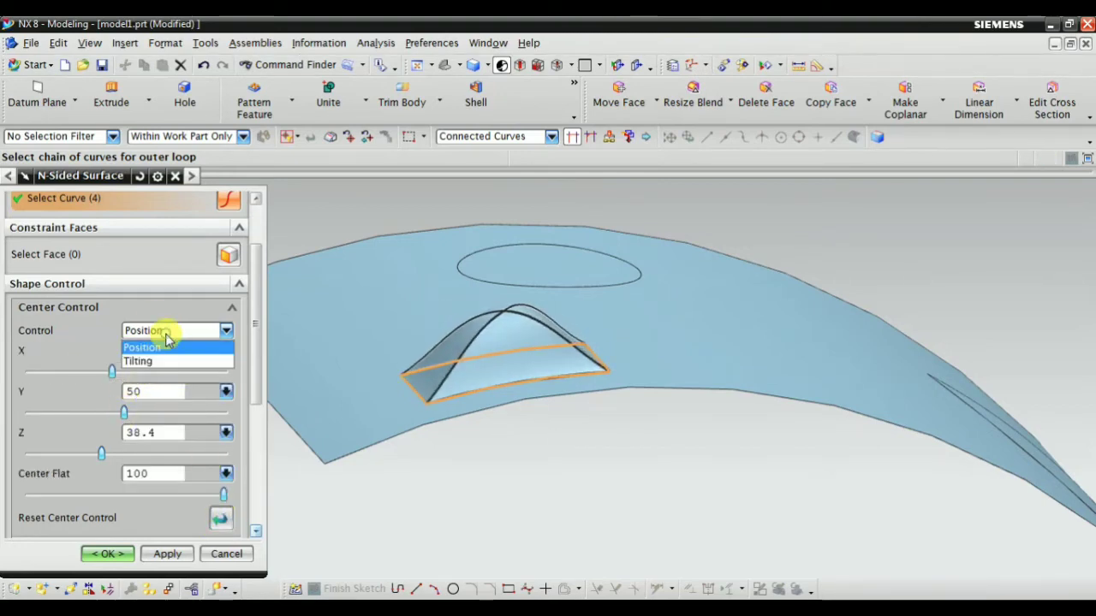
left_click(155, 358)
mouse_move(124, 411)
left_mouse_down()
mouse_move(166, 409)
mouse_move(29, 408)
mouse_move(143, 412)
mouse_move(110, 412)
left_mouse_up()
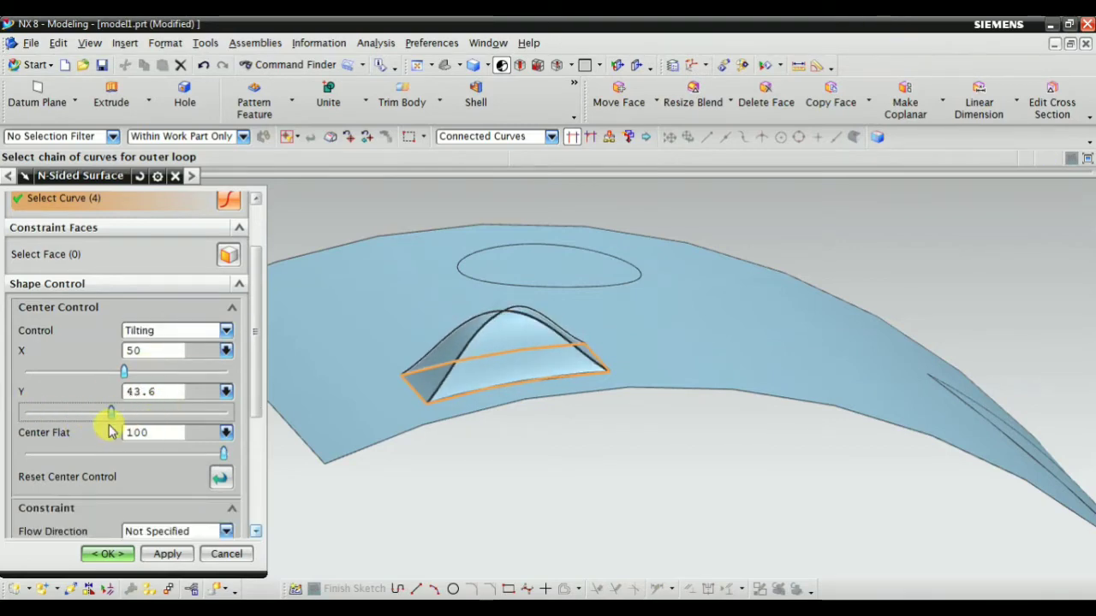
scroll(119, 501, "down", 3)
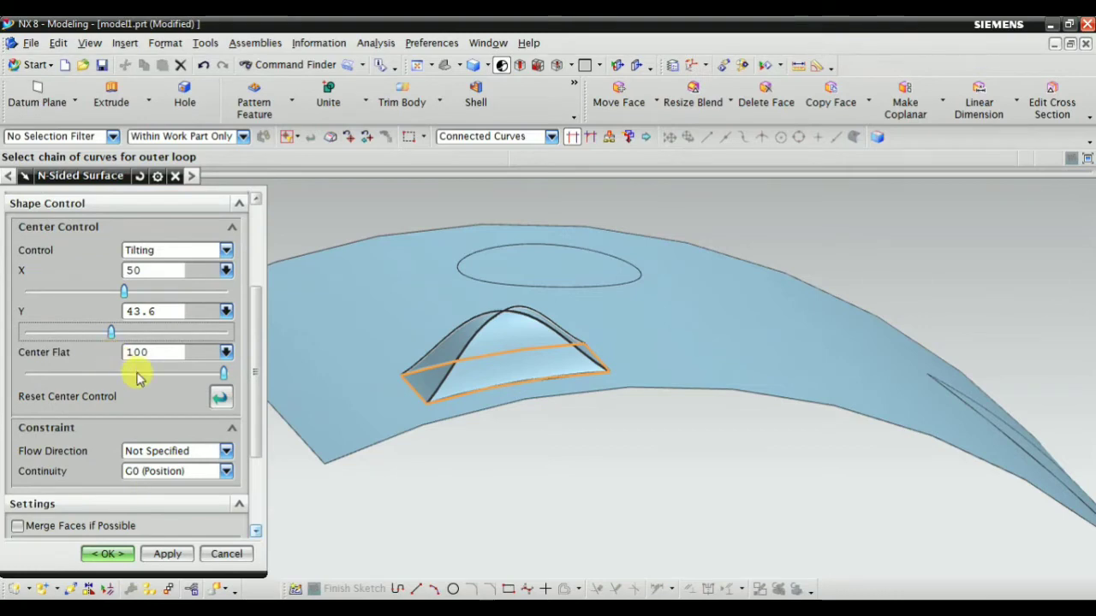
left_click_drag(221, 377, 125, 364)
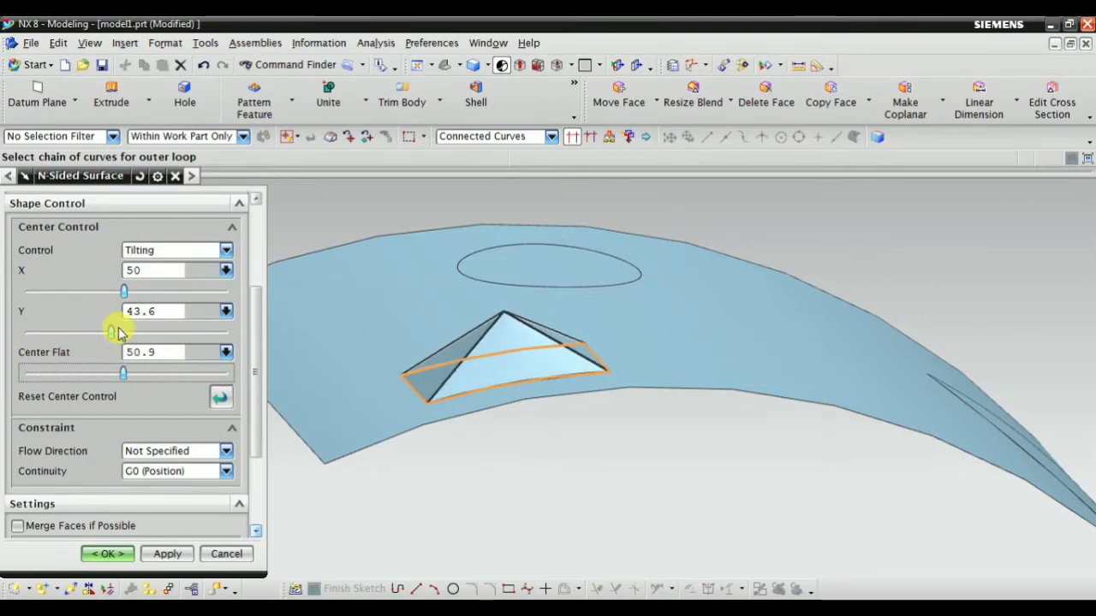
left_click_drag(127, 301, 64, 304)
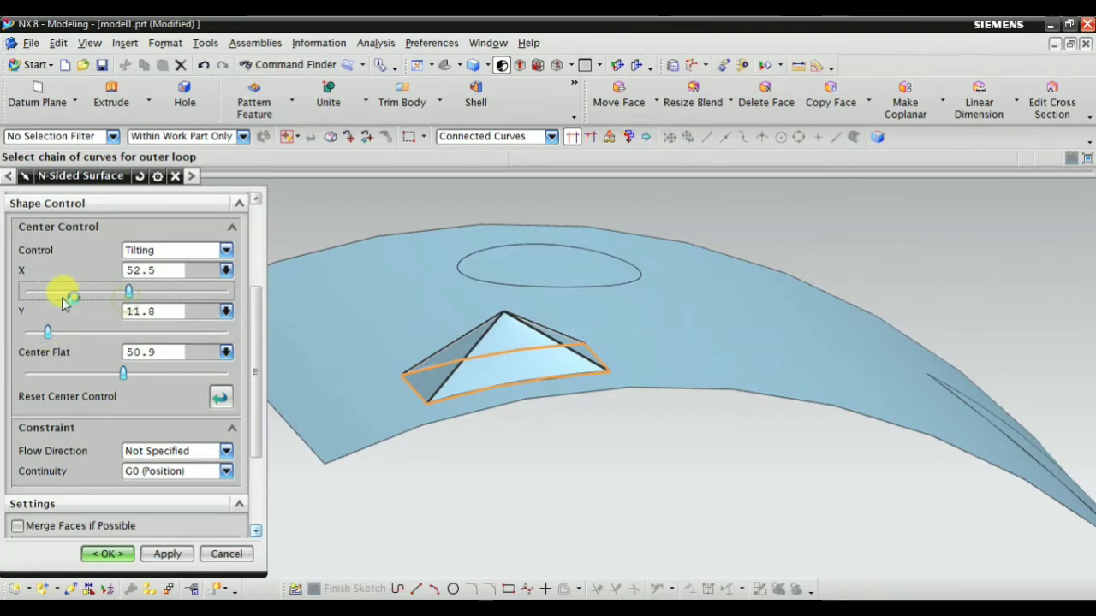
Return the center control to Position and set its X value to 23.9.
scroll(146, 316, "up", 3)
left_click(141, 330)
left_click(142, 345)
left_click_drag(129, 371, 74, 370)
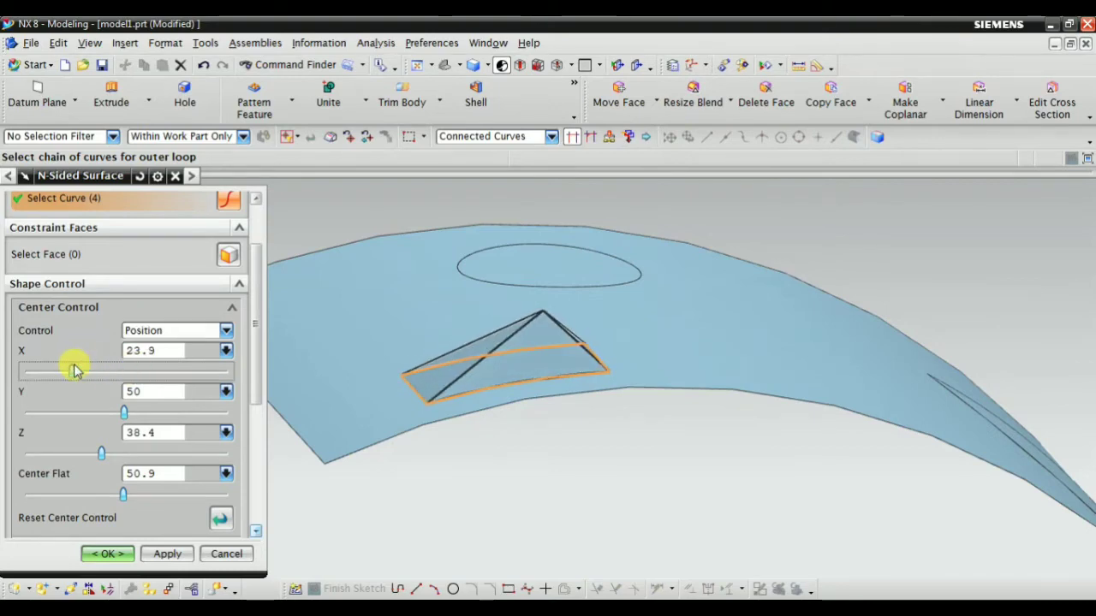
middle_click_drag(430, 443, 357, 340)
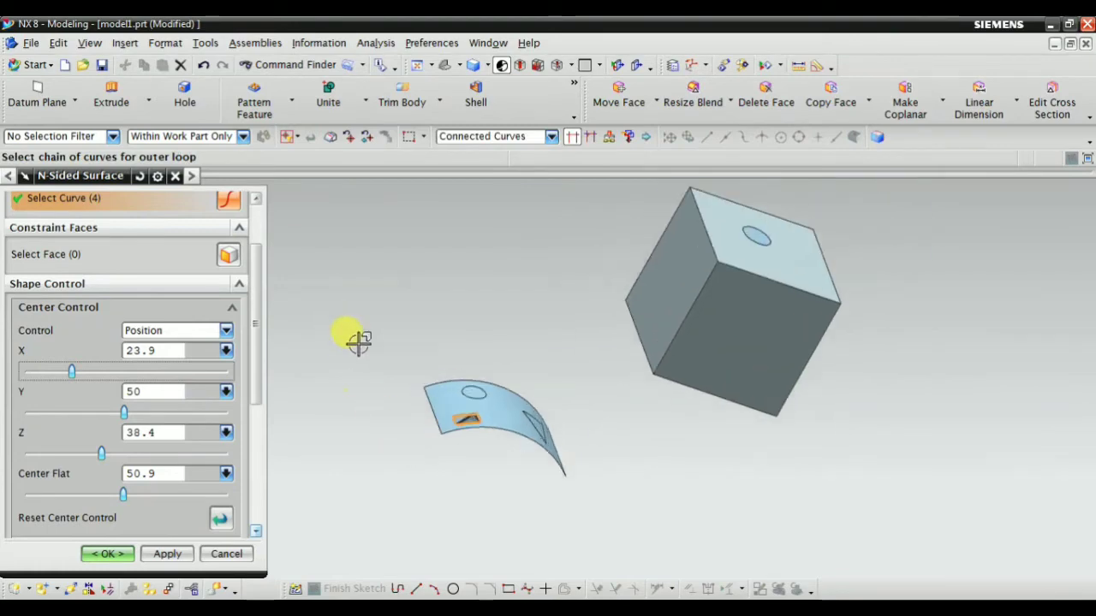
Select the curved sheet as the constraint face for the triangular patch over the rectangular opening.
scroll(491, 452, "down", 5)
left_click(80, 254)
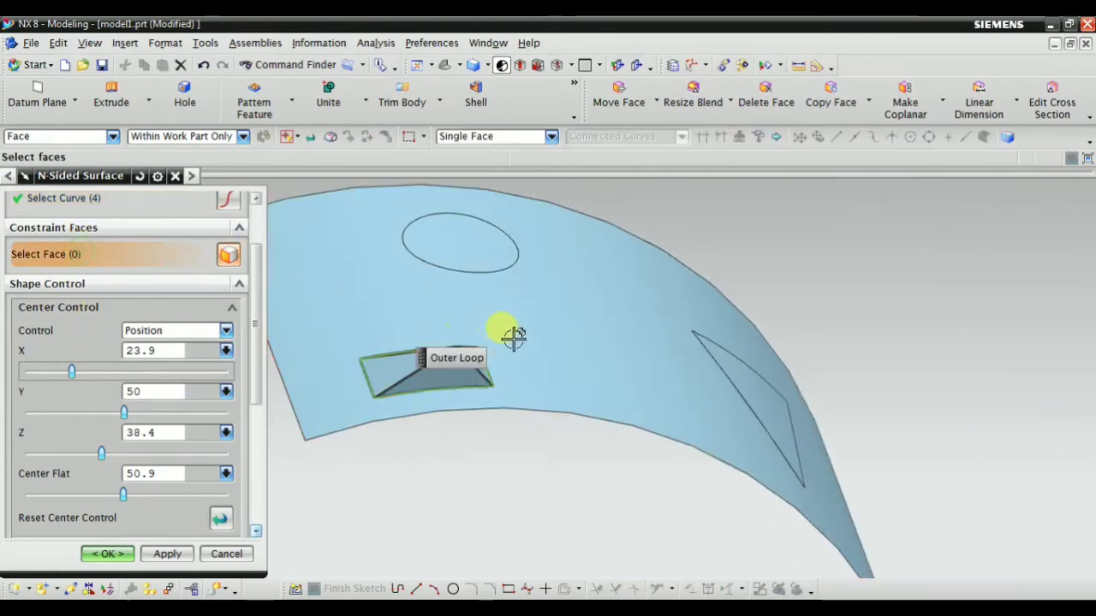
left_click(514, 337)
scroll(513, 335, "down", 3)
scroll(471, 325, "up", 1)
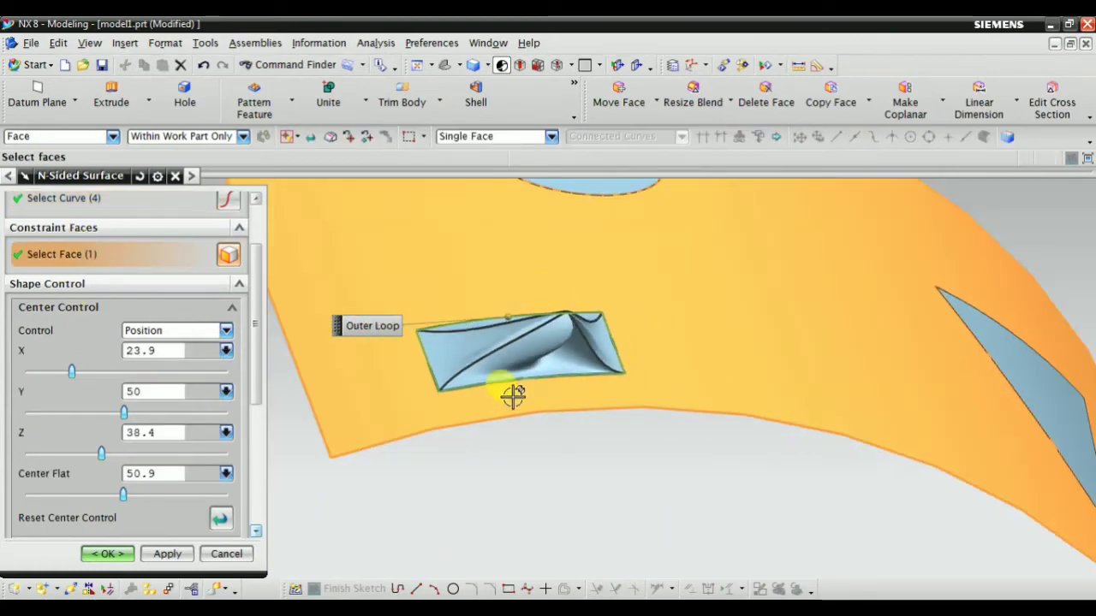
Set the patch center's X position to 52.1 and create the N-Sided Surface.
left_click(131, 372)
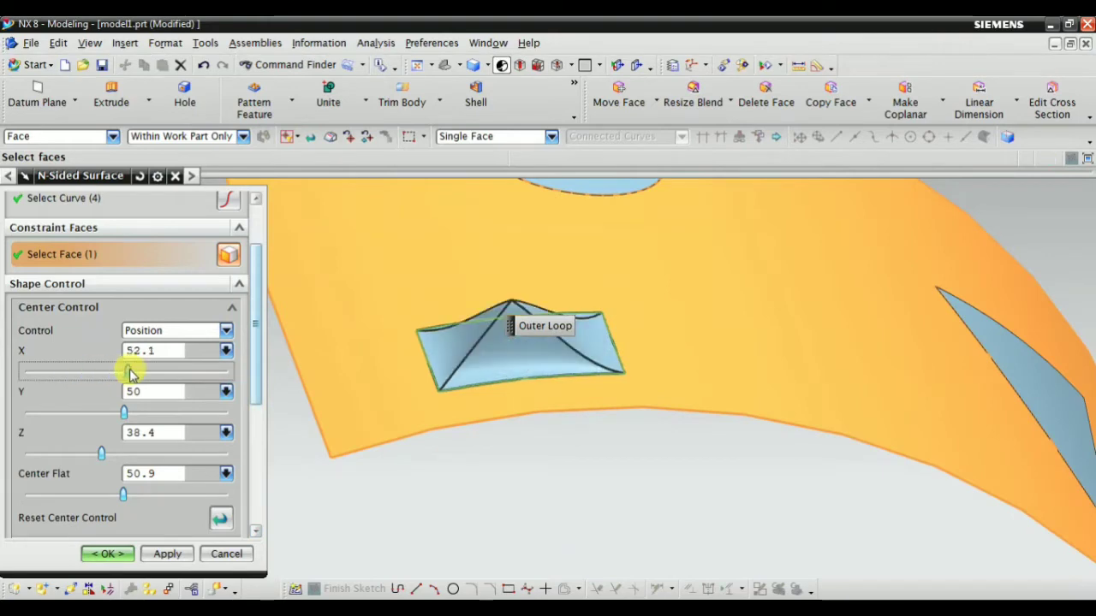
left_click(107, 554)
scroll(371, 423, "up", 4)
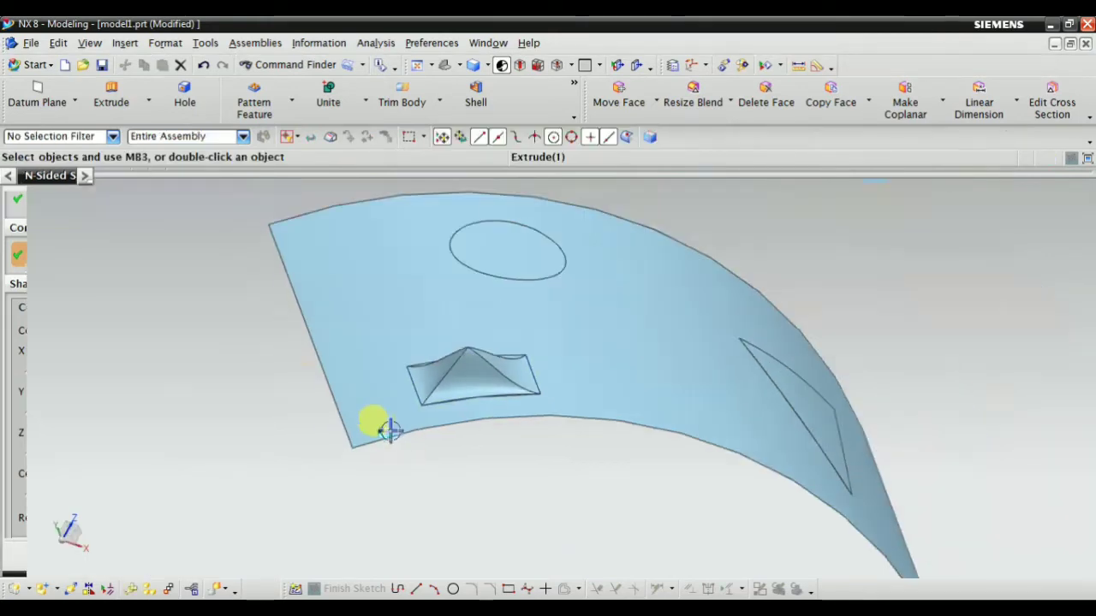
middle_click_drag(372, 423, 525, 472)
scroll(525, 445, "up", 3)
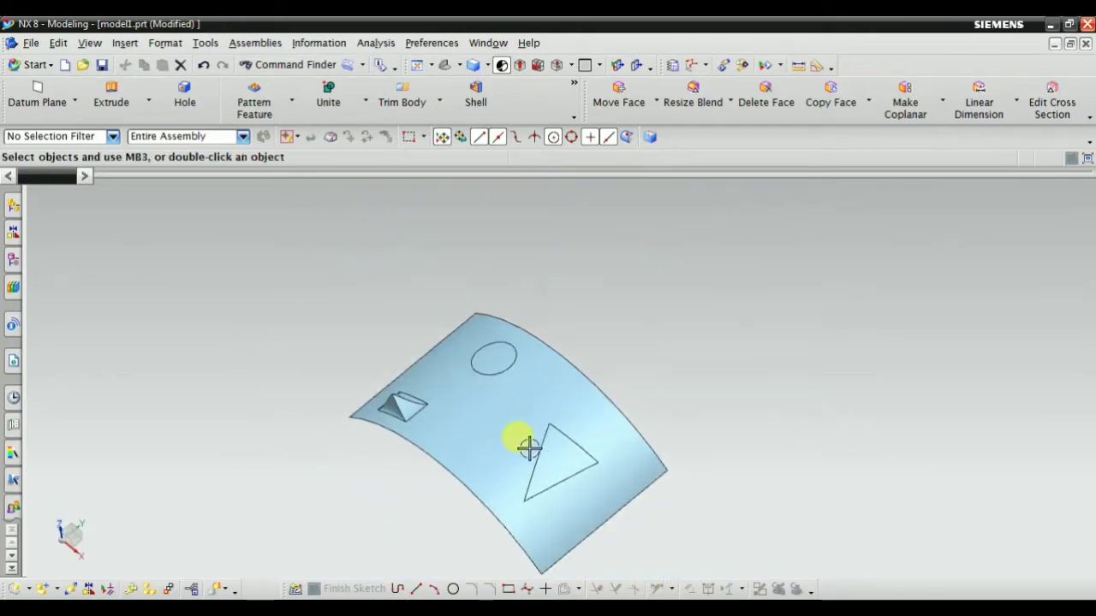
scroll(274, 232, "down", 2)
Delete the features from Extrude (1) through N-Sided Surface (9), and show the datum coordinate system.
left_click(444, 66)
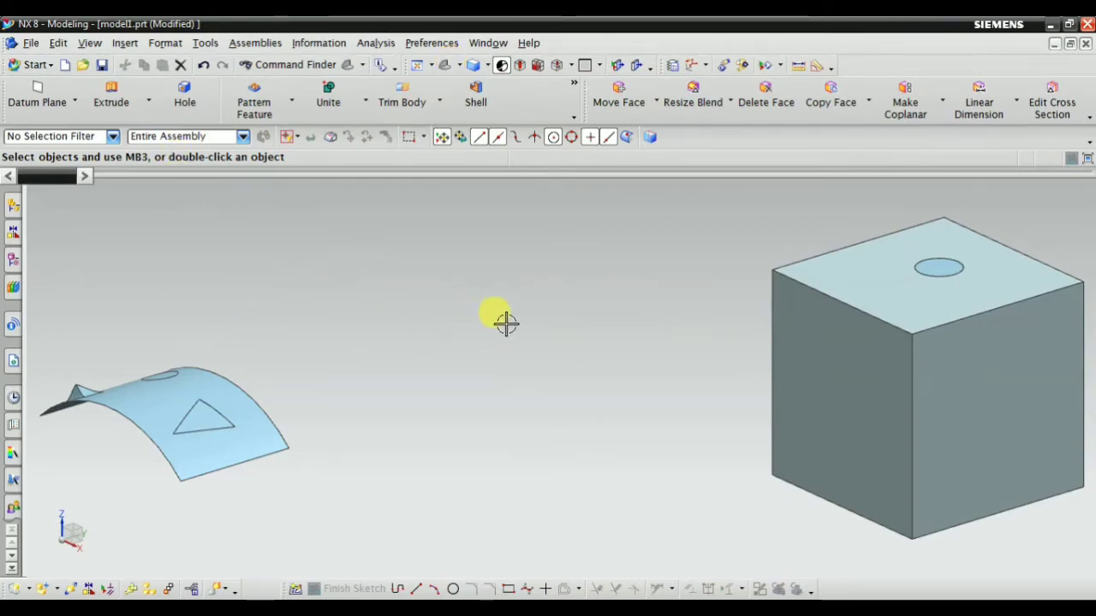
scroll(619, 361, "down", 3)
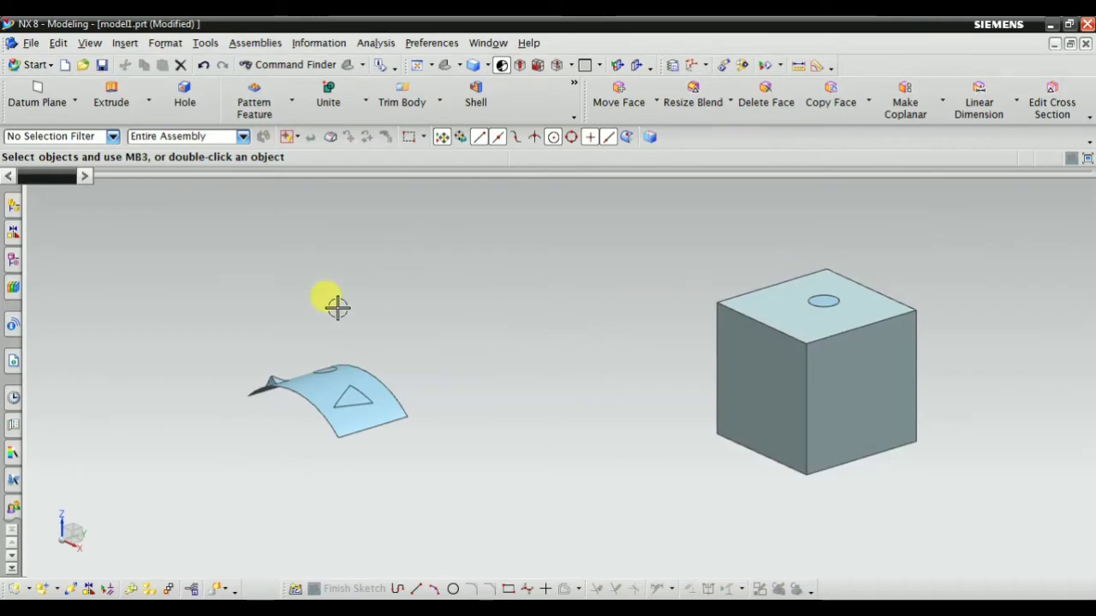
left_click(11, 261)
left_click(107, 328)
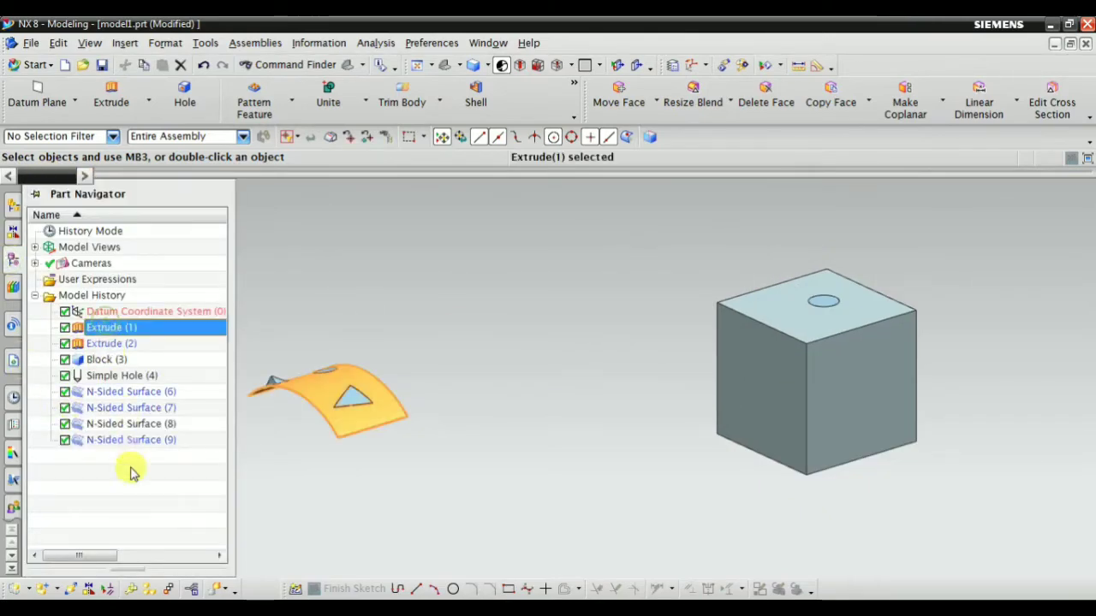
left_click(128, 440, "shift")
right_click(128, 440)
left_click(197, 353)
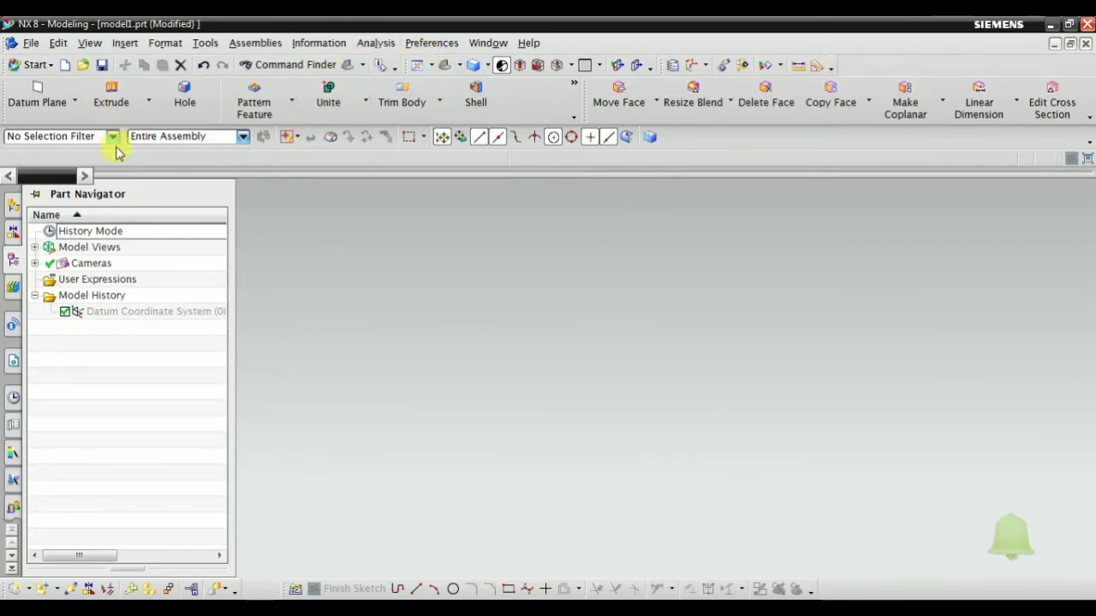
left_click(171, 311)
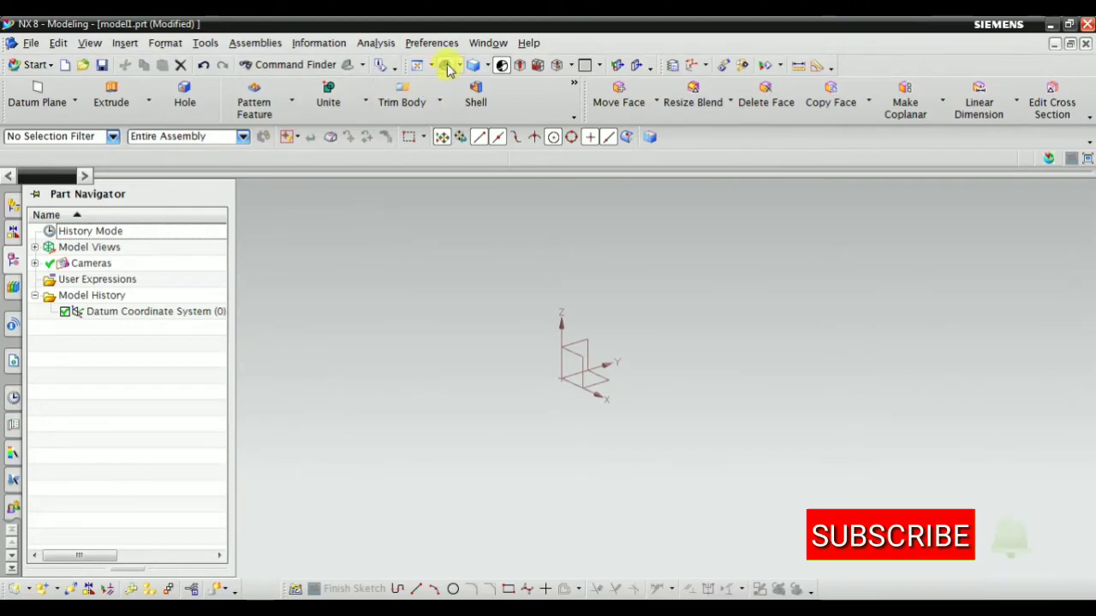
left_click(127, 42)
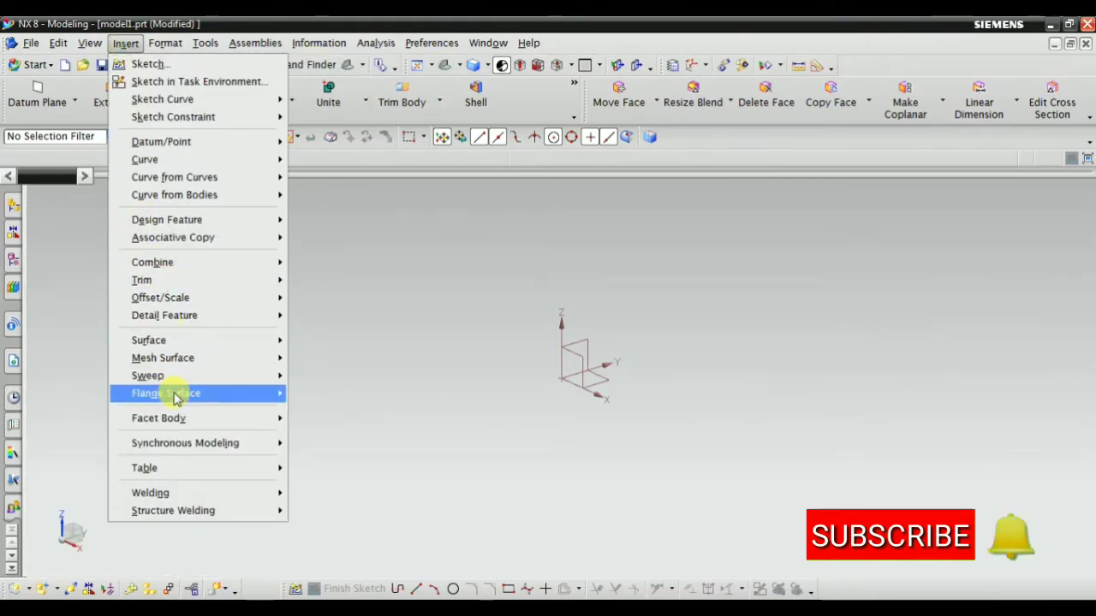
mouse_move(186, 375)
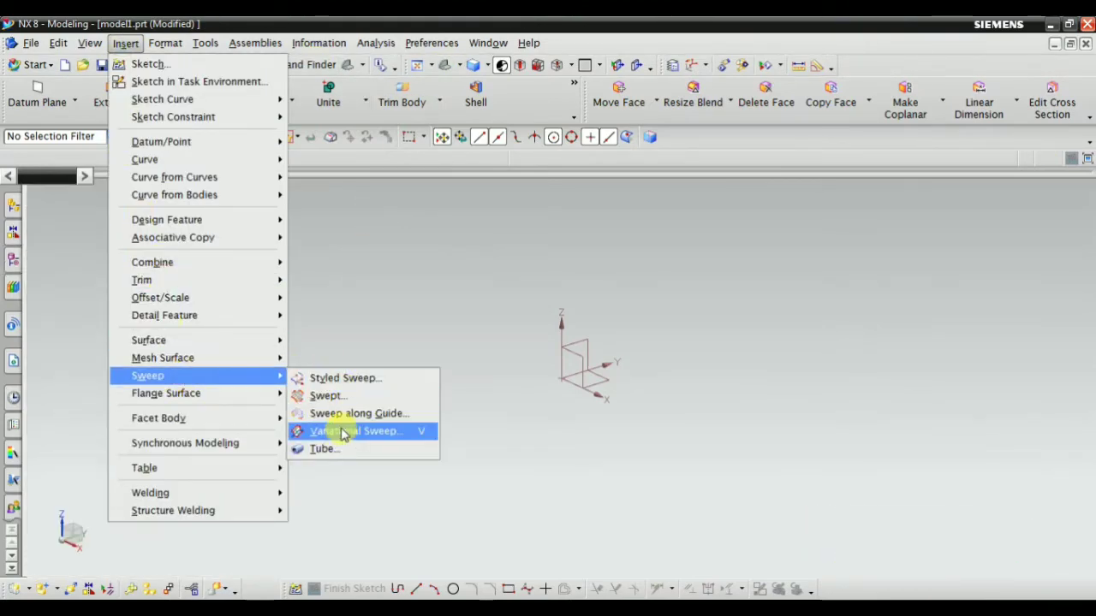
left_click(456, 259)
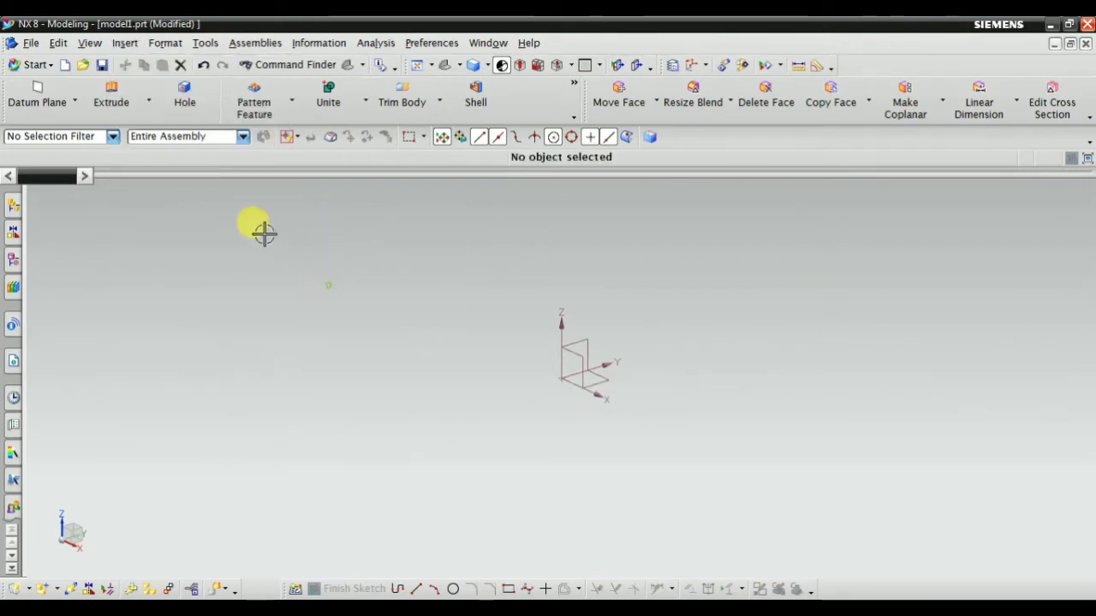
Sketch an upward-bulging three-point arc around the origin on the datum's YZ plane, and finish the sketch.
left_click(125, 44)
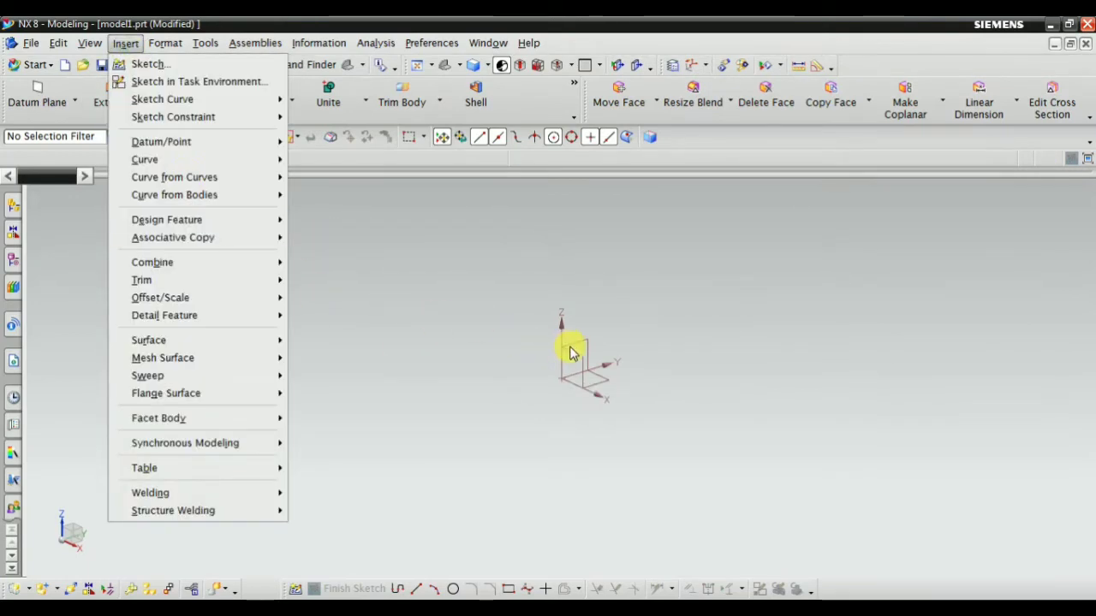
left_click(206, 82)
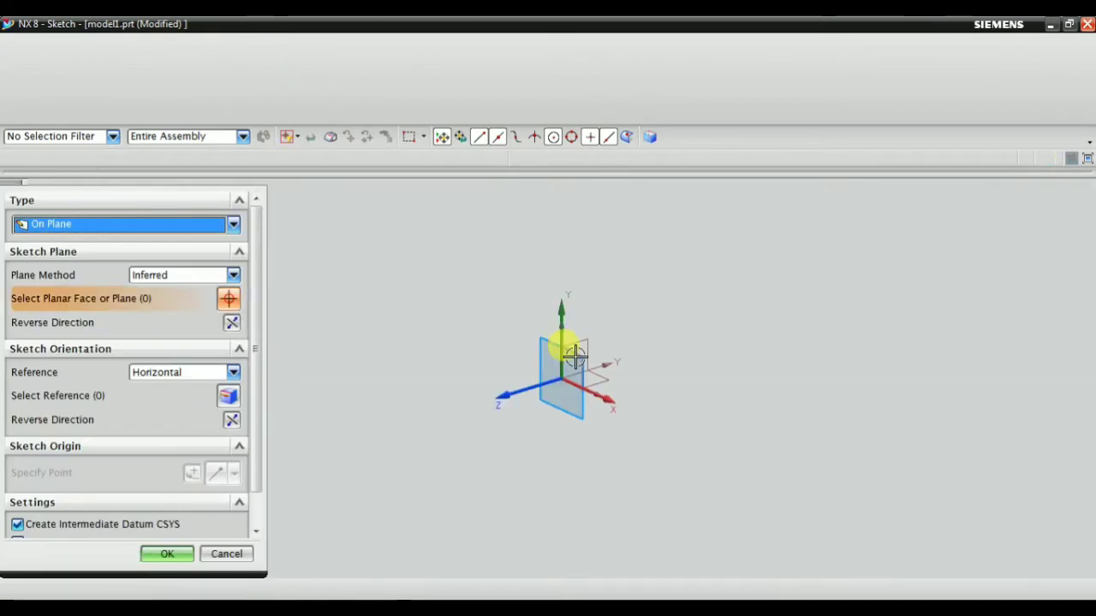
left_click(568, 360)
middle_click(257, 245)
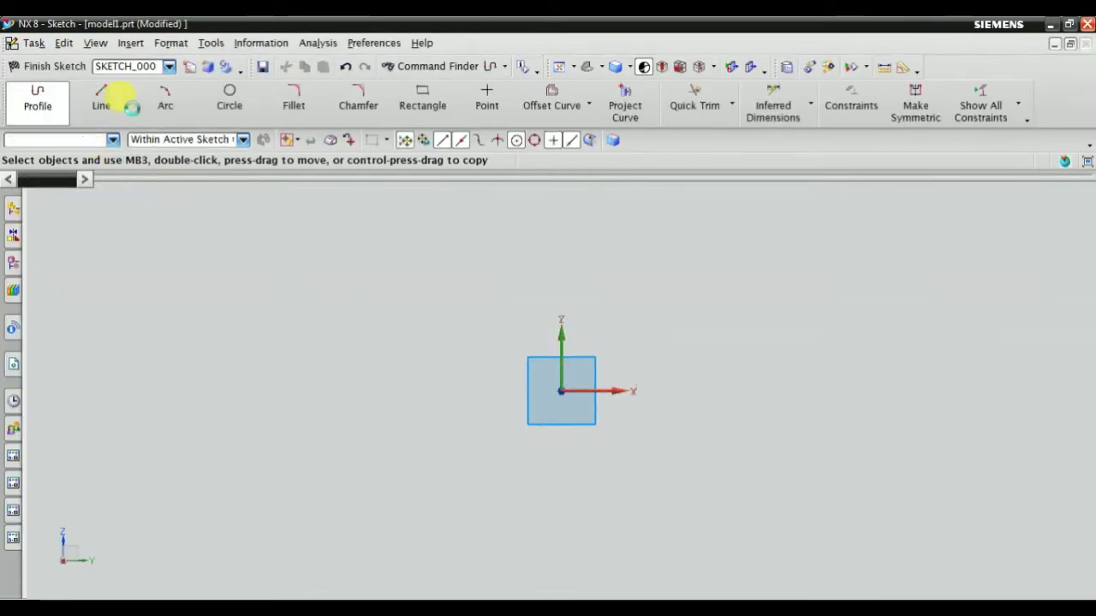
left_click(168, 102)
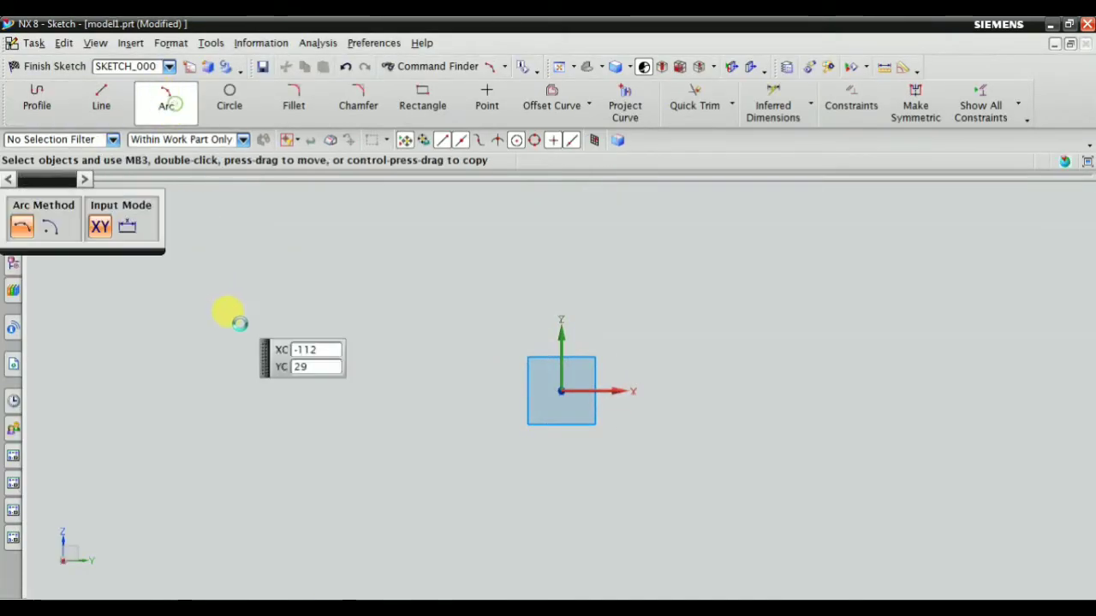
left_click(355, 391)
left_click(761, 390)
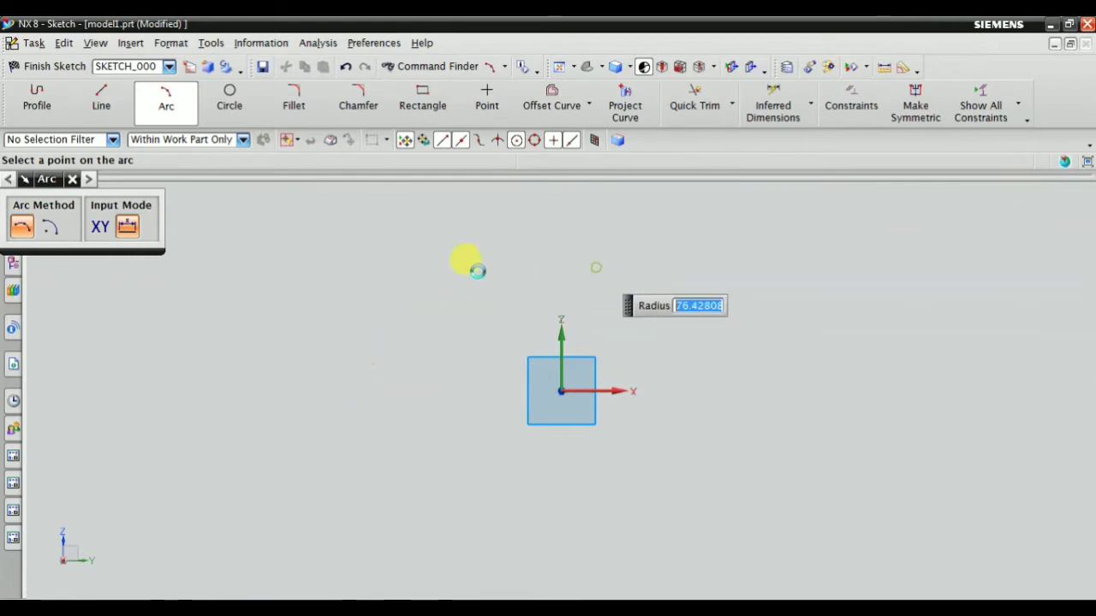
left_click(475, 287)
key("Escape")
left_click(52, 66)
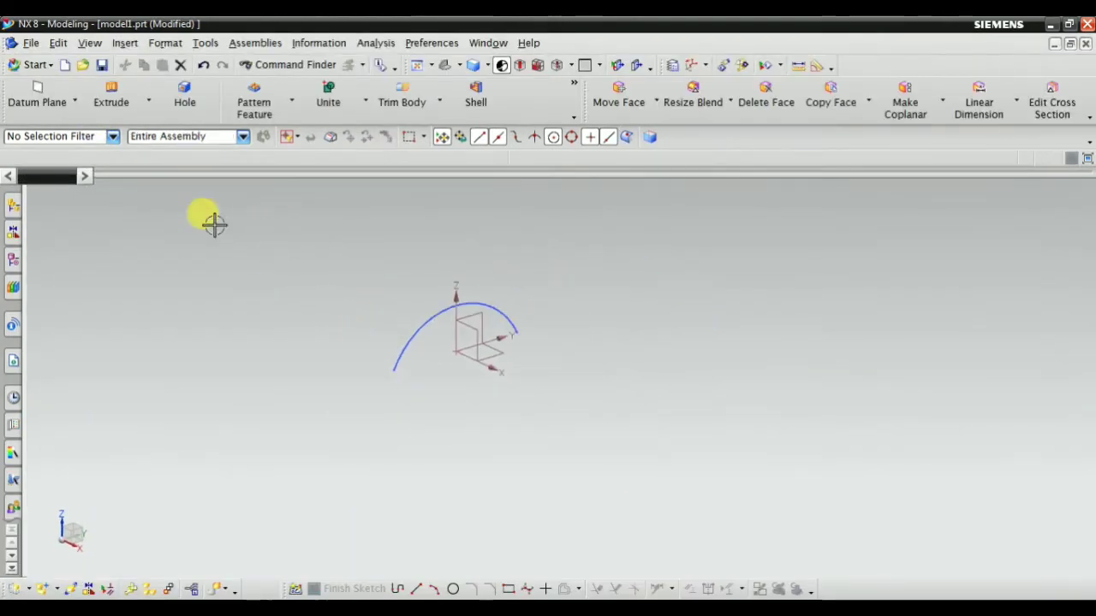
Create a line about 319.6 mm long along XC from the arc's endpoint on the negative Y side.
left_click(125, 43)
mouse_move(146, 159)
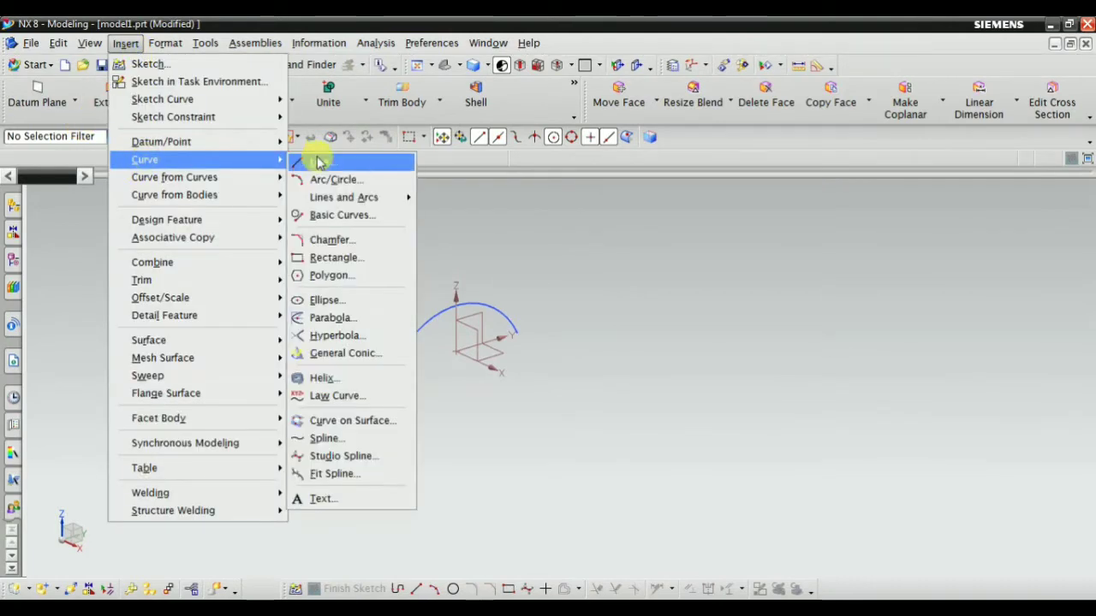
left_click(318, 159)
left_click(391, 369)
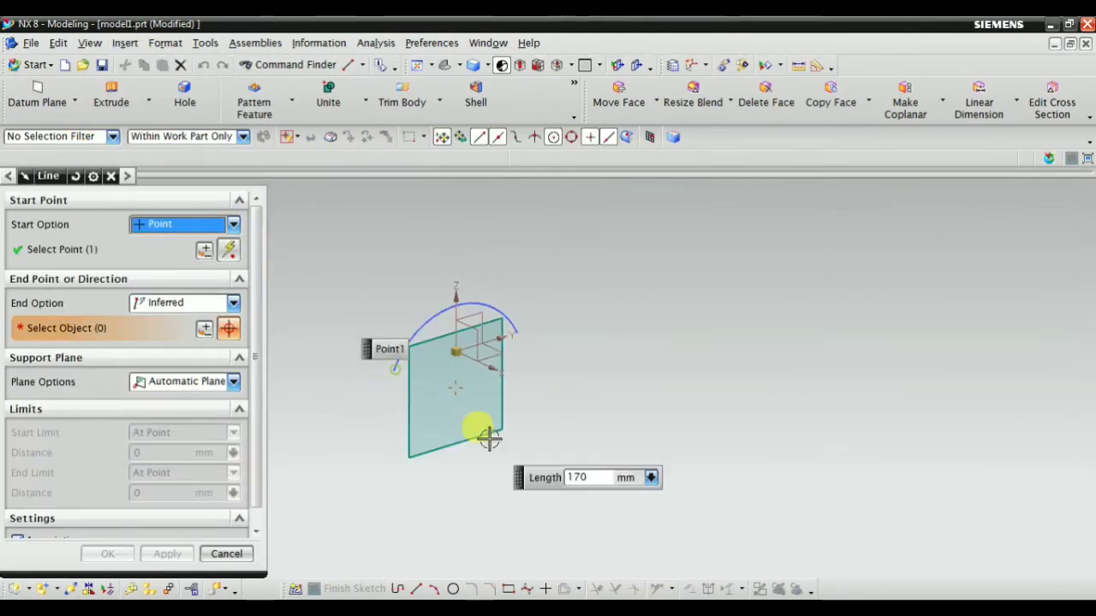
left_click(625, 482)
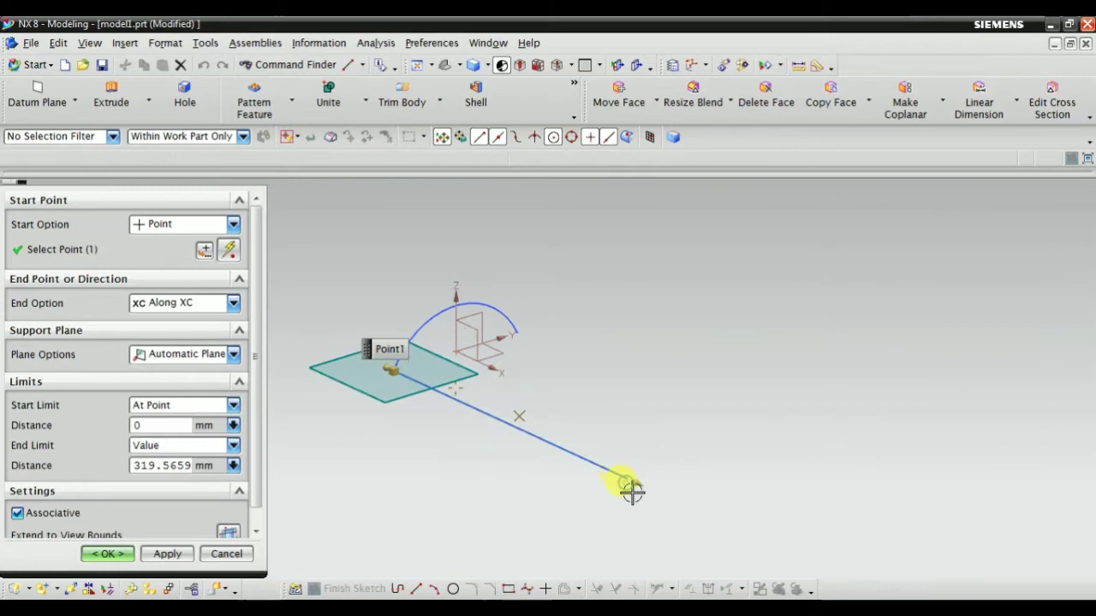
left_click(168, 554)
Create a second line about 305.9 mm long along XC from the arc's endpoint on the positive Y side.
scroll(493, 338, "up", 2)
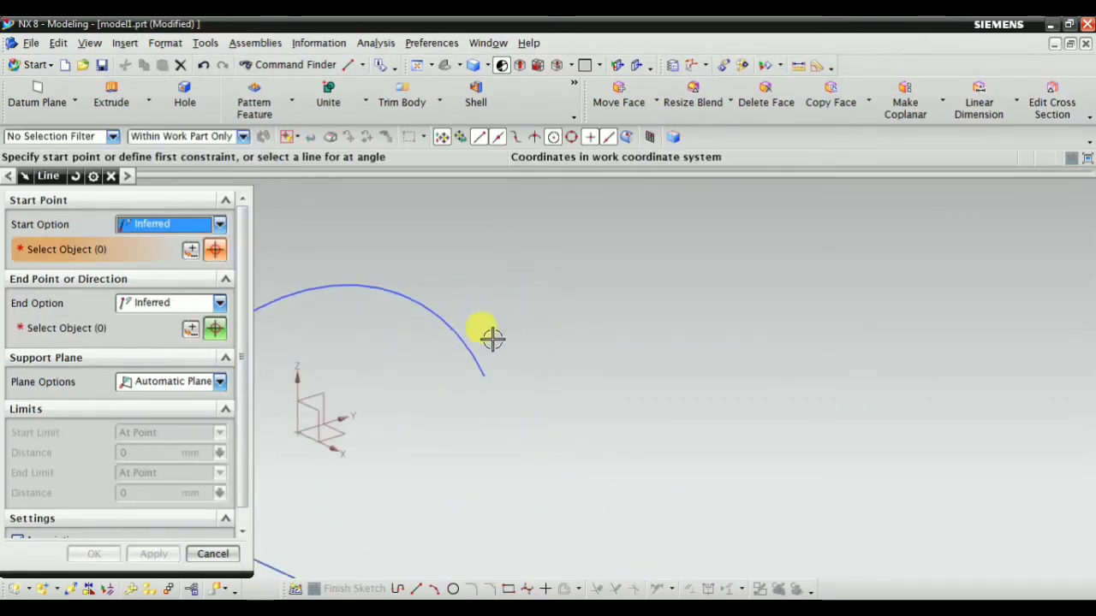
left_click(483, 376)
scroll(454, 366, "down", 2)
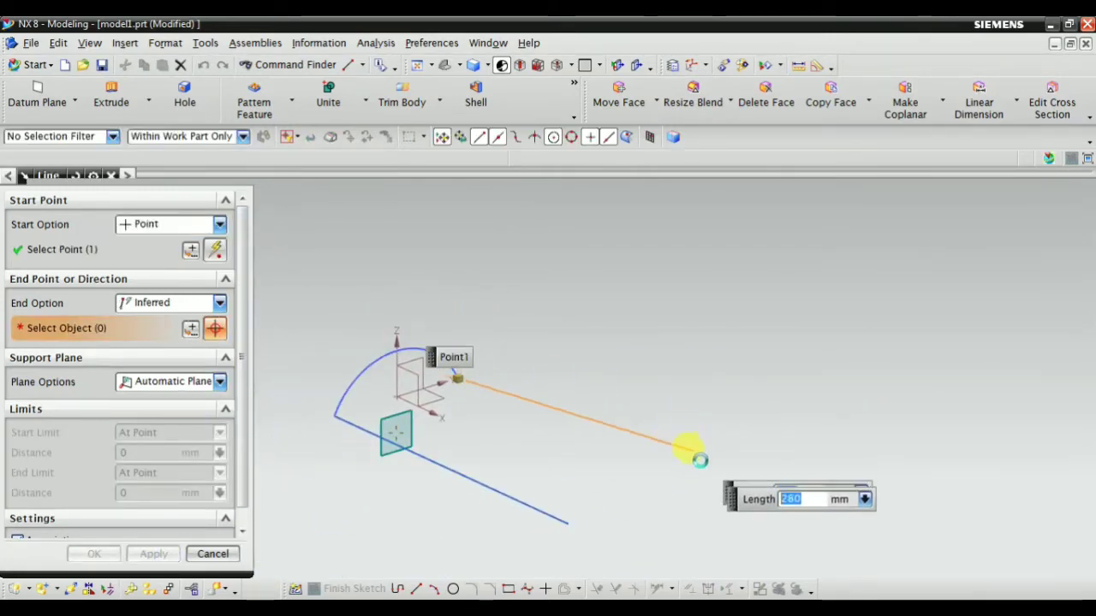
left_click(682, 480)
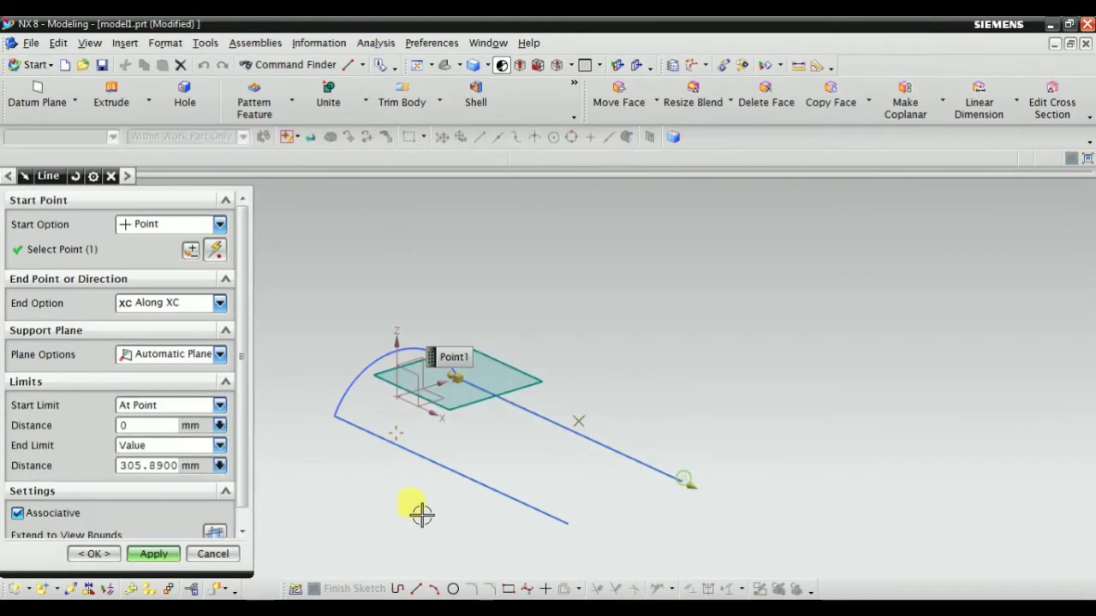
left_click(105, 556)
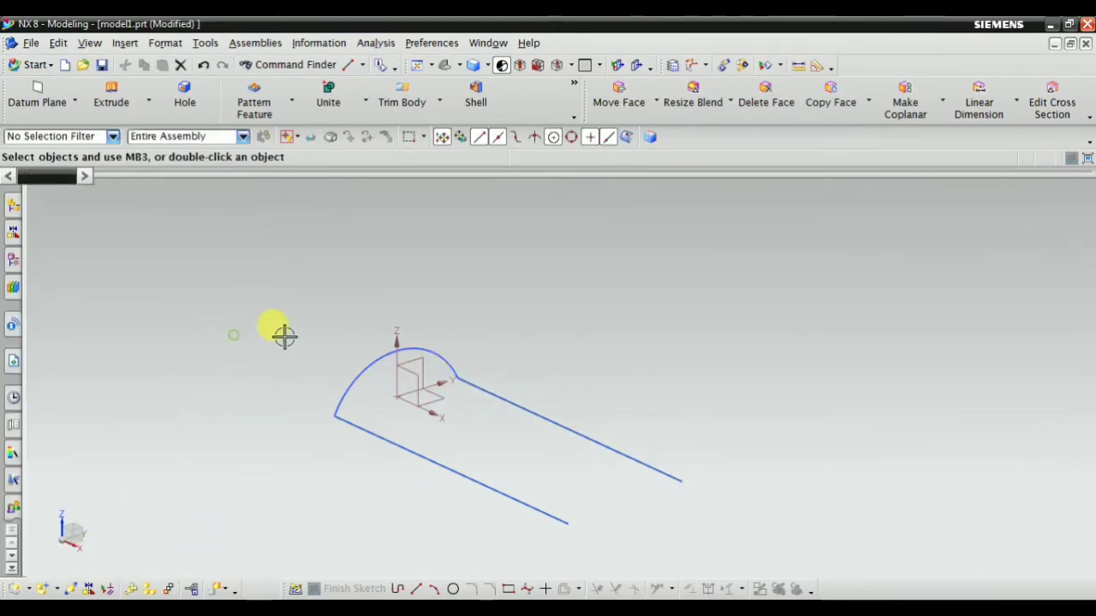
Start a Three Point Arc between the free ends of the two lines, setting its start and end points.
mouse_move(284, 335)
middle_mouse_down()
mouse_move(428, 418)
mouse_move(484, 411)
mouse_move(434, 411)
mouse_move(399, 317)
middle_mouse_up()
left_click(126, 45)
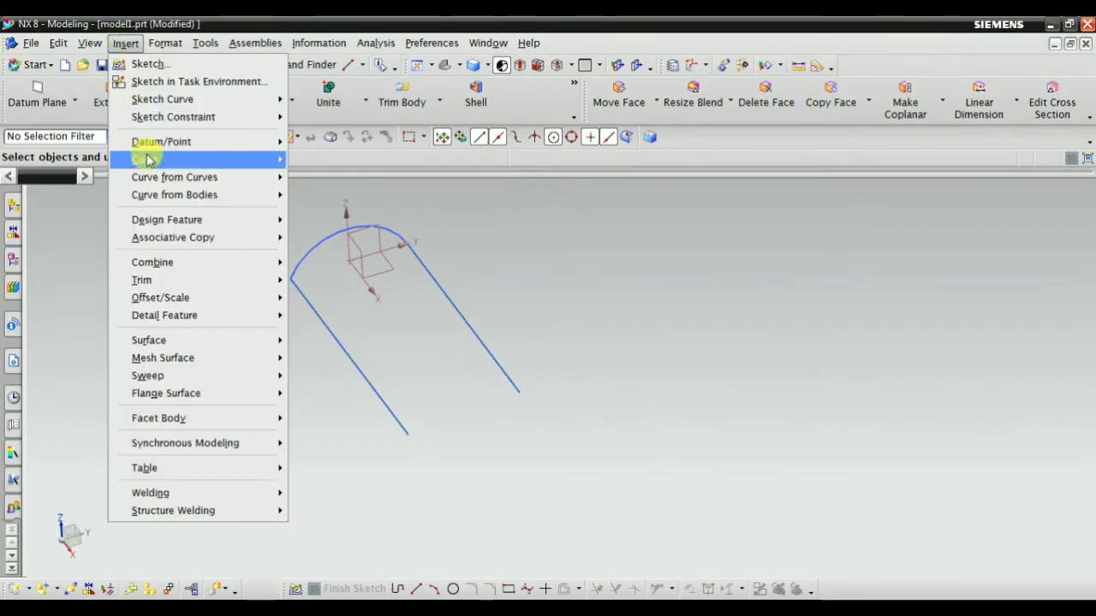
mouse_move(151, 159)
left_click(332, 181)
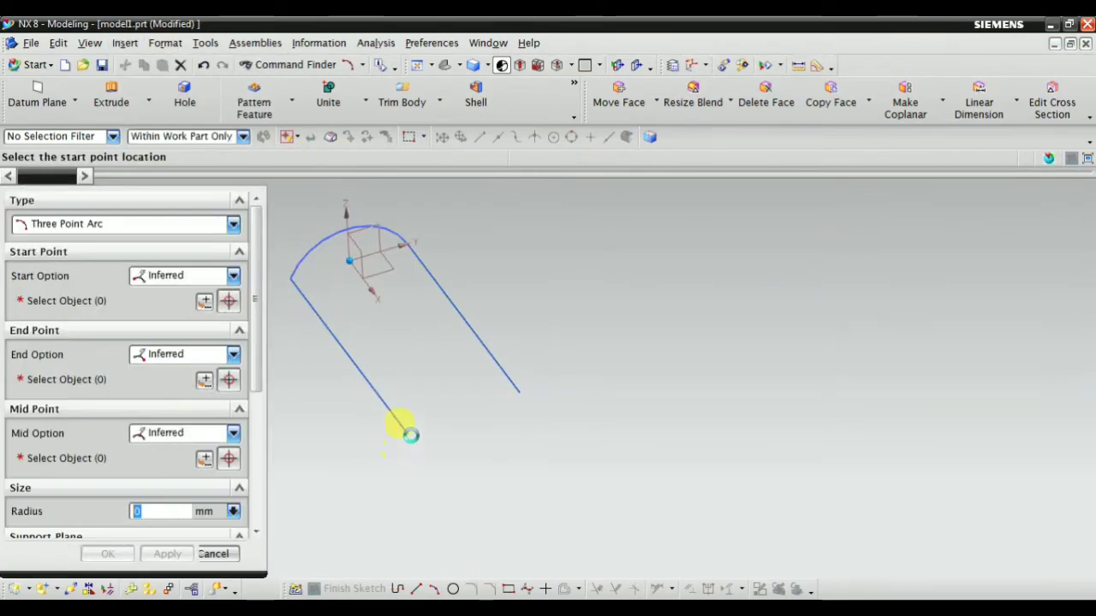
left_click(408, 432)
scroll(509, 392, "up", 3)
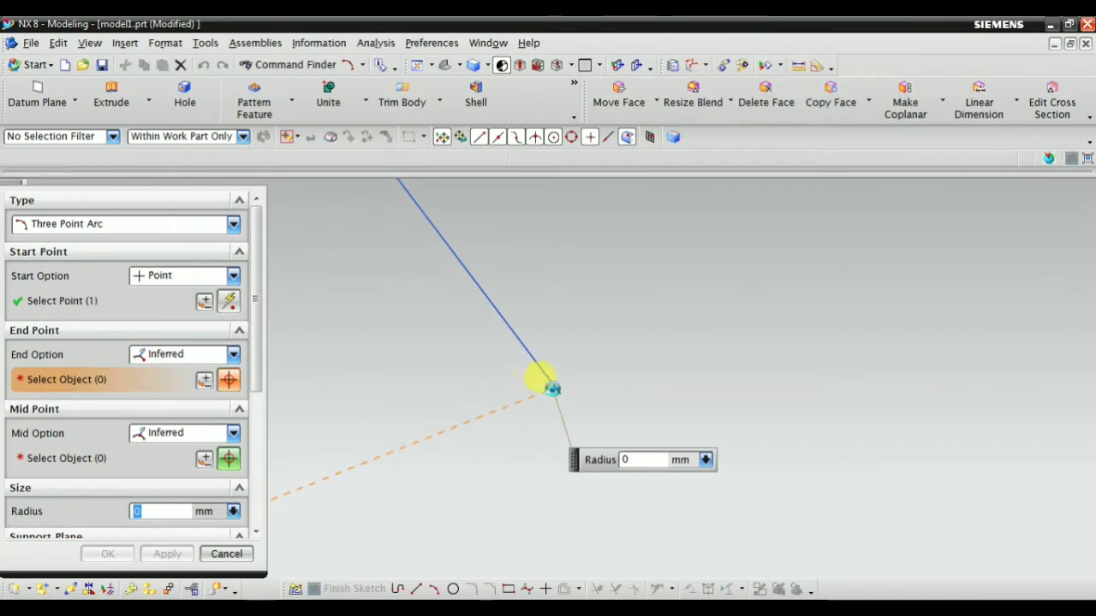
left_click(556, 394)
scroll(537, 406, "down", 4)
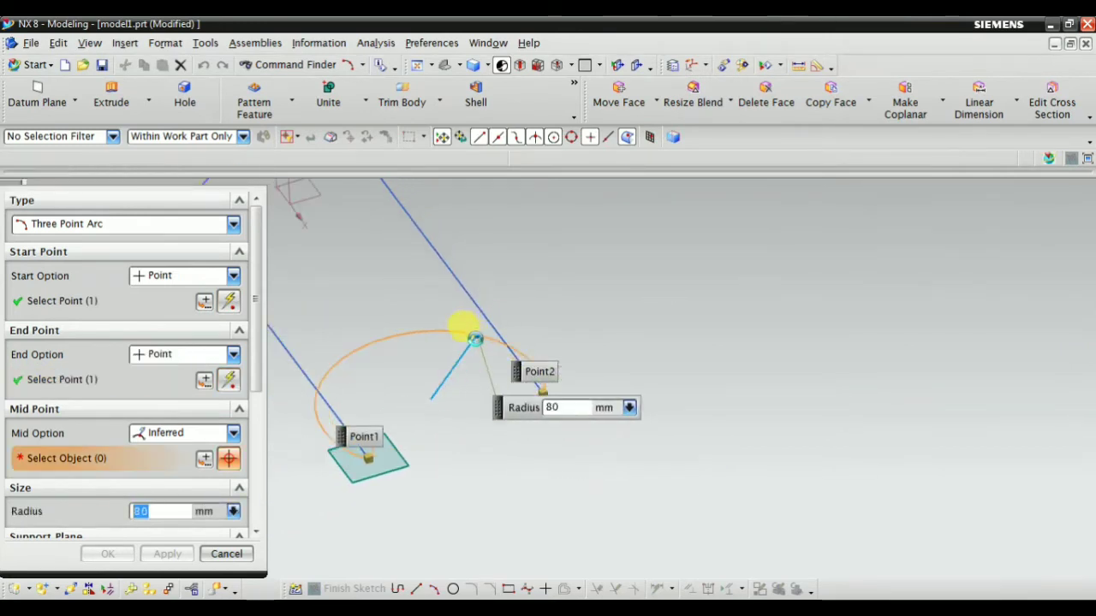
Try using the datum's YZ plane at the origin as the arc's support plane.
left_click(193, 434)
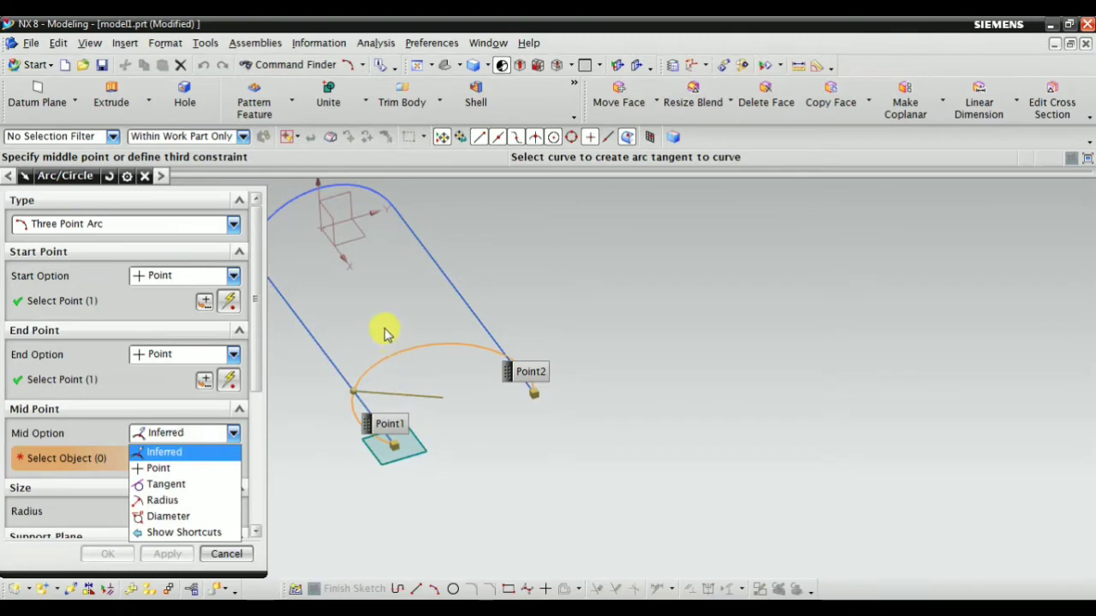
middle_click_drag(384, 334, 548, 306)
scroll(594, 305, "up", 2)
scroll(196, 482, "down", 5)
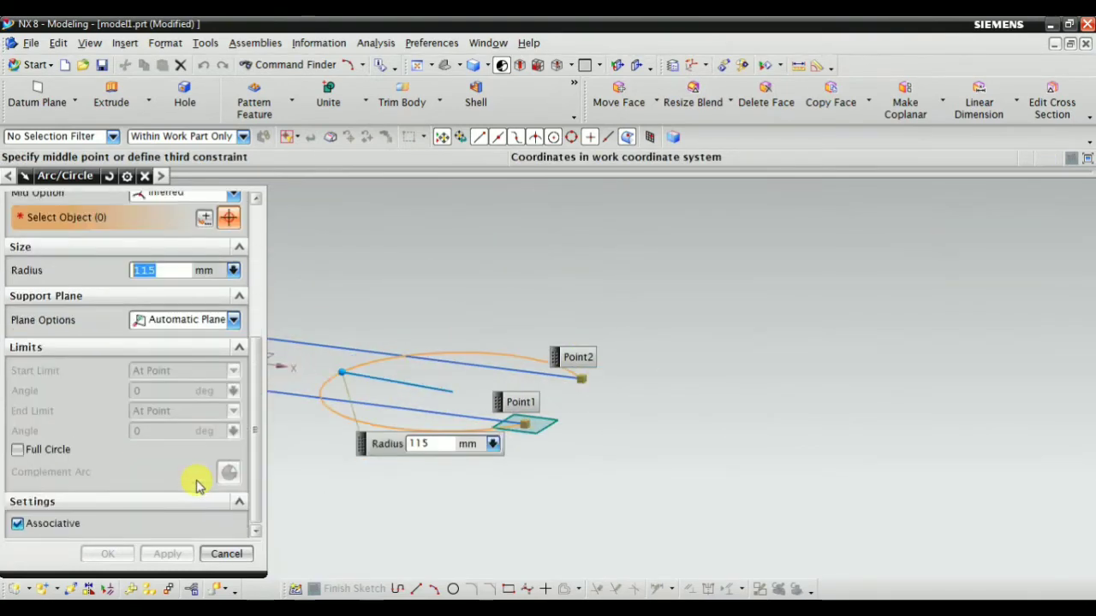
scroll(196, 480, "up", 3)
left_click(184, 401)
left_click(180, 449)
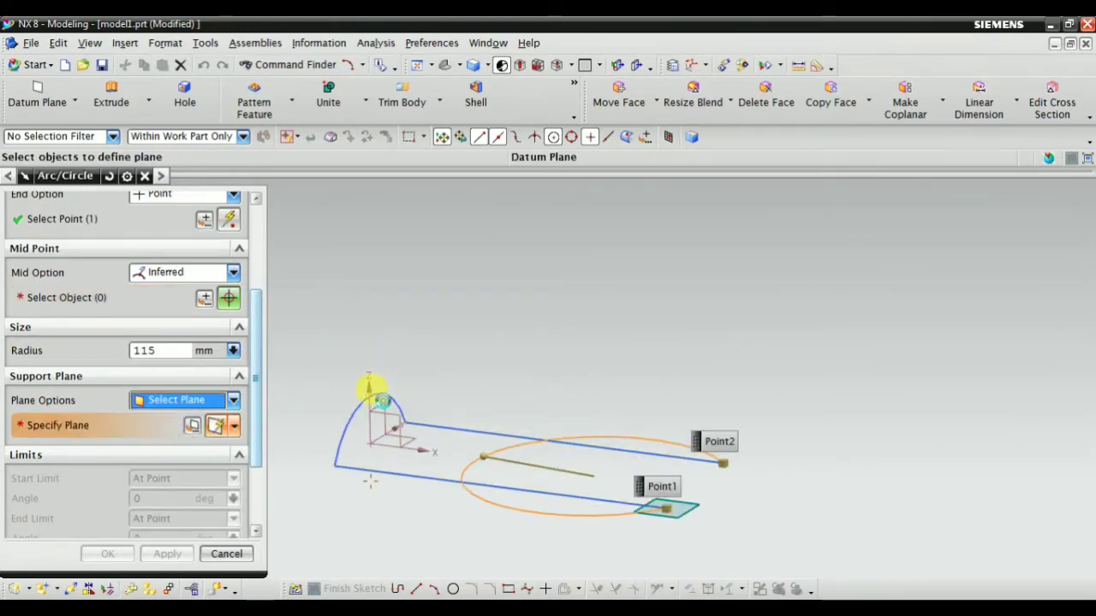
left_click(370, 389)
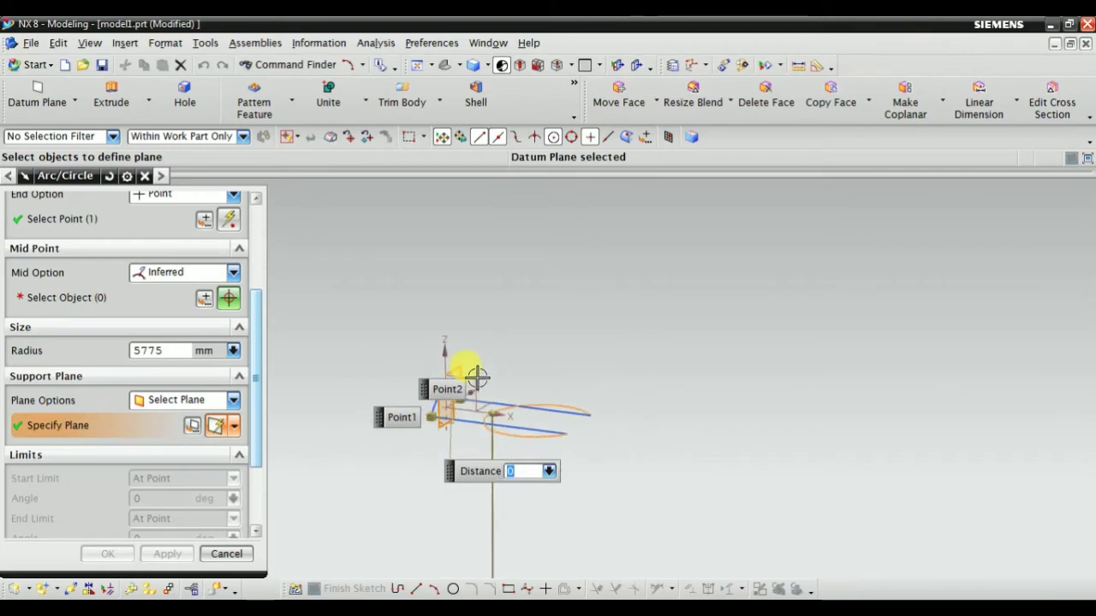
middle_click_drag(477, 377, 522, 396)
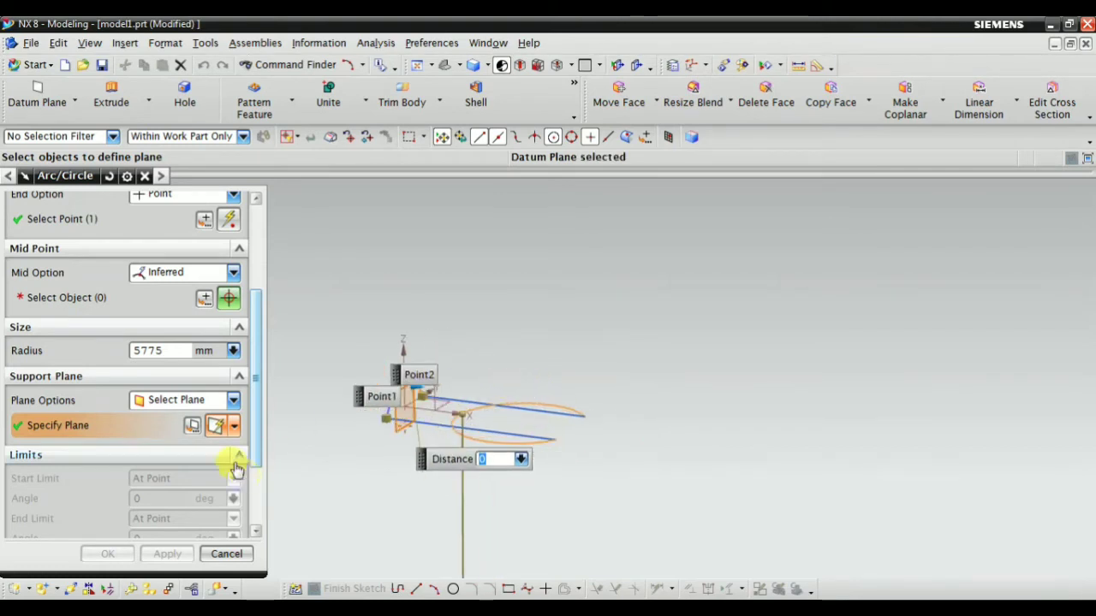
Try the Automatic Plane and Locked Plane options for the arc's support plane.
left_click(177, 400)
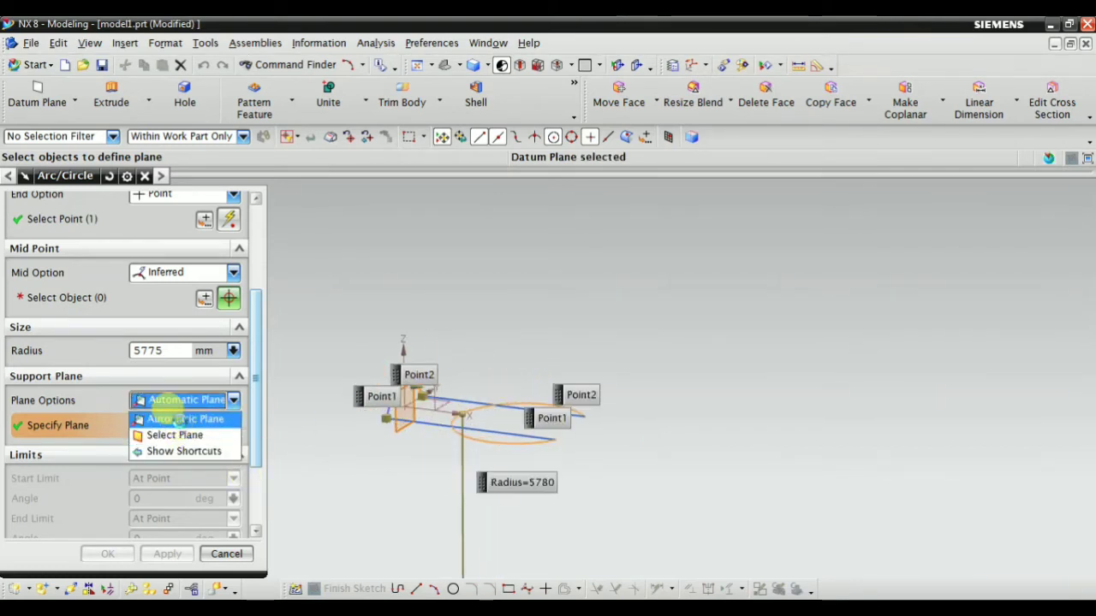
left_click(183, 419)
left_click(181, 400)
left_click(177, 435)
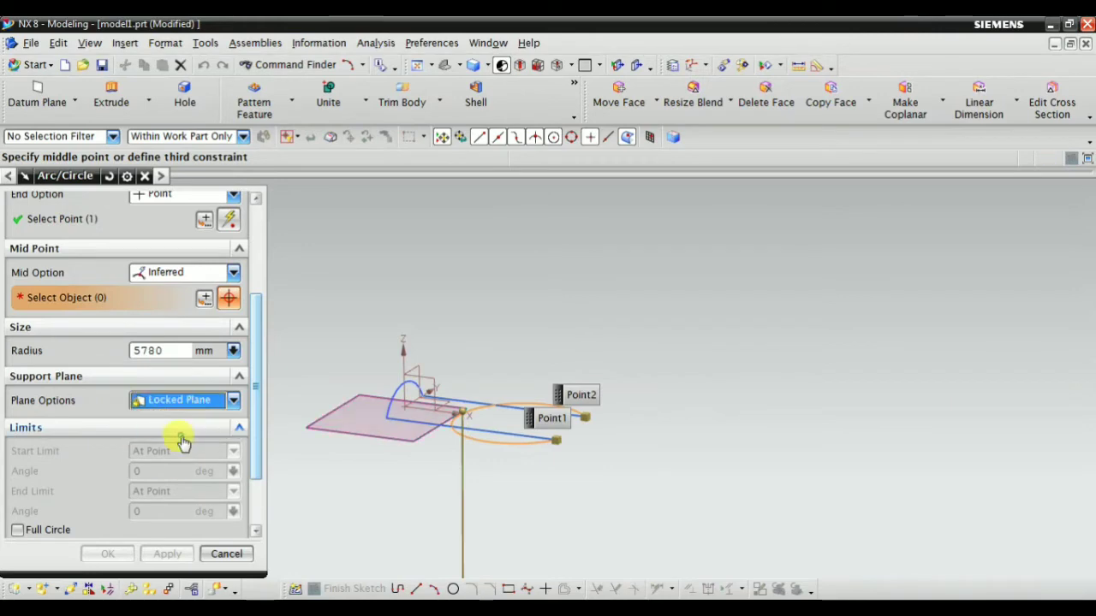
middle_click_drag(348, 372, 403, 315)
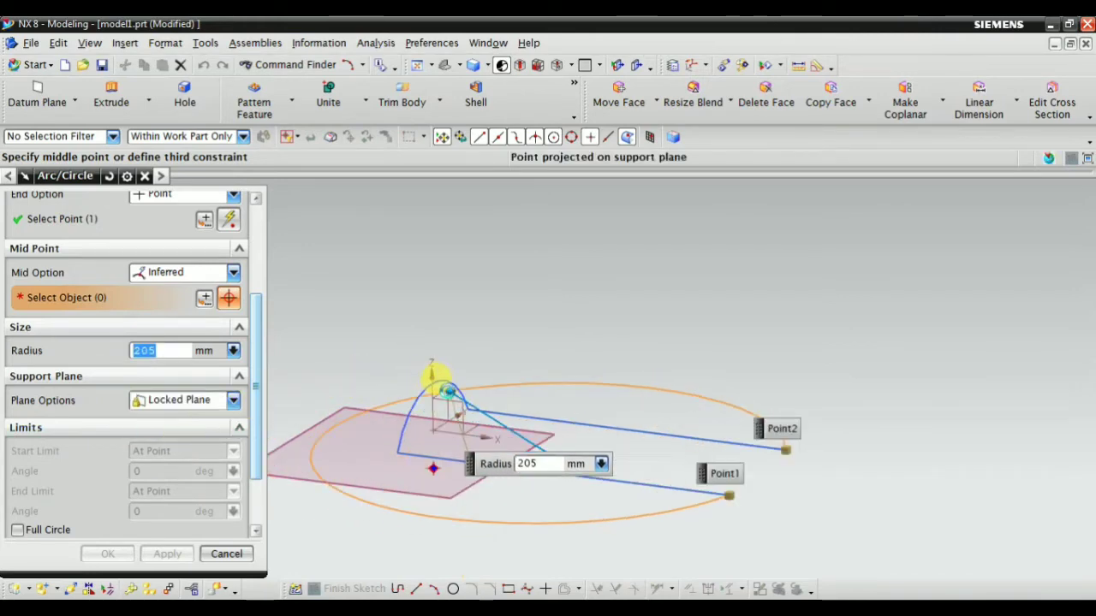
Set the arc's support plane parallel to the datum's YZ plane at a distance of 275 mm.
left_click(206, 400)
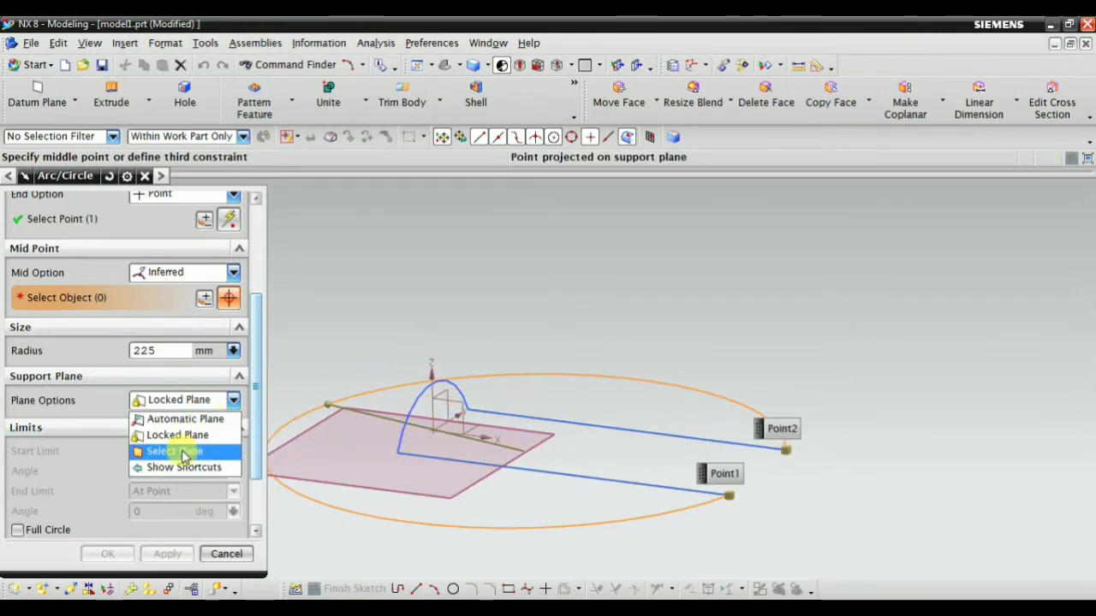
left_click(176, 451)
left_click(342, 396)
left_click(547, 333)
left_click(410, 395)
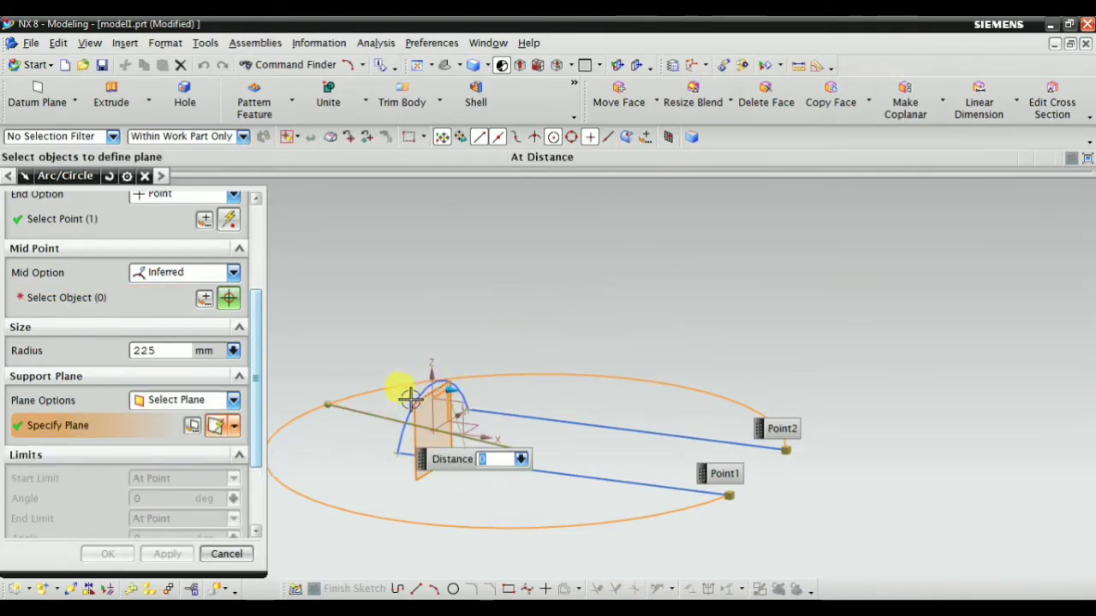
mouse_move(447, 395)
middle_mouse_down()
mouse_move(396, 416)
mouse_move(440, 379)
middle_mouse_up()
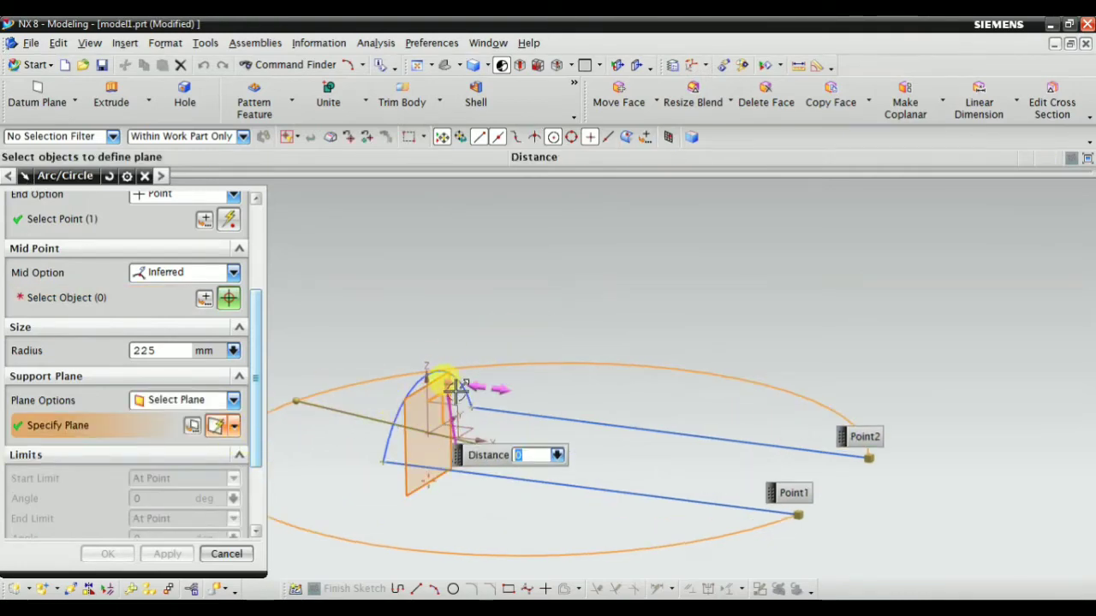
left_click_drag(440, 379, 805, 429)
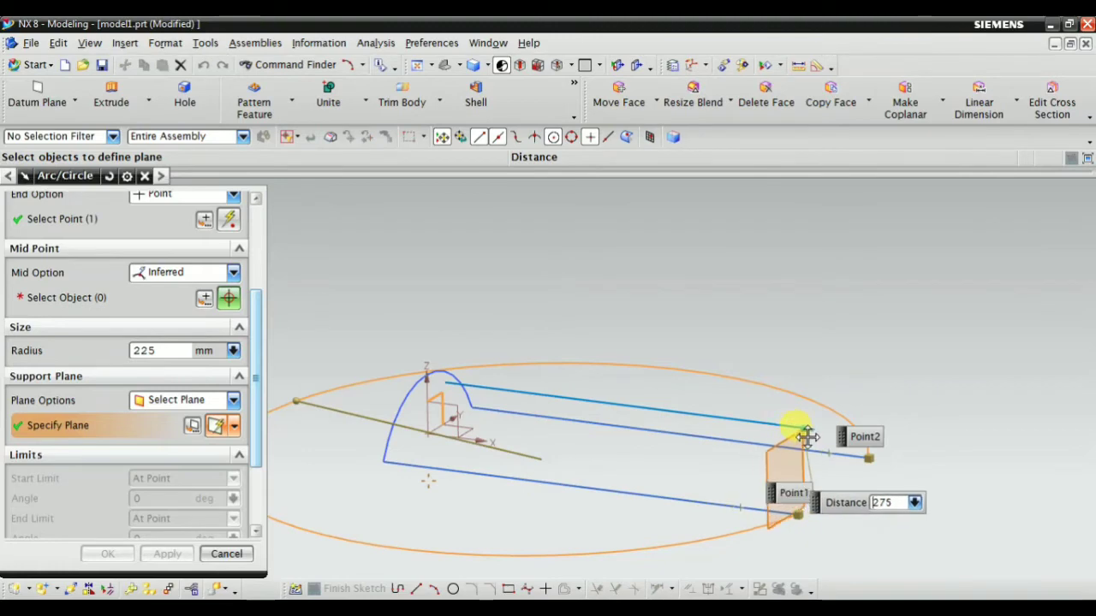
scroll(227, 454, "down", 3)
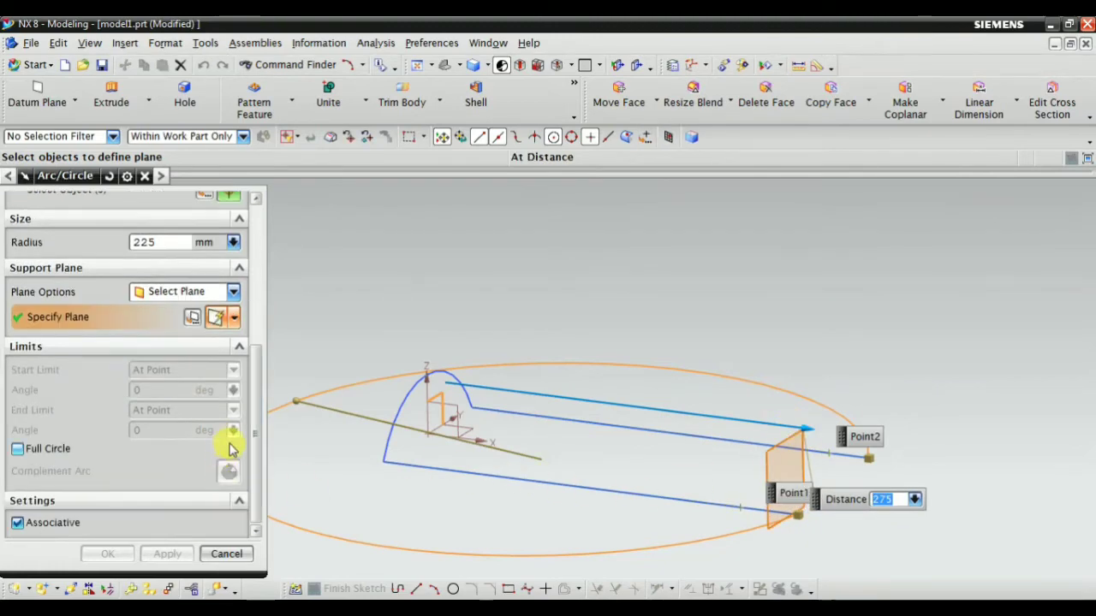
scroll(229, 447, "up", 7)
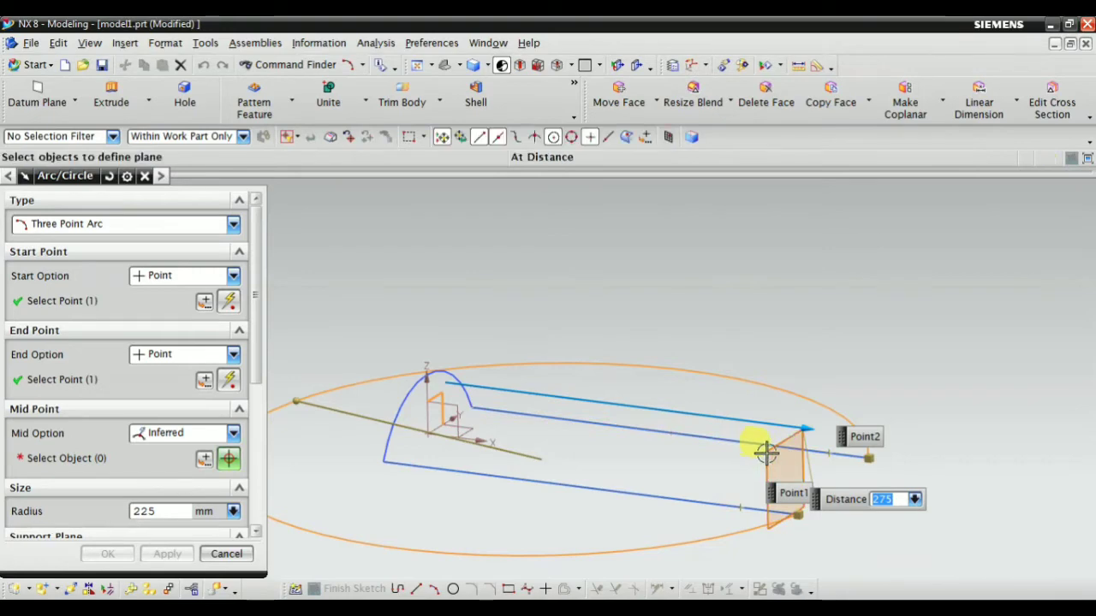
Place the arc's midpoint above the lines at about XC 275, YC -29.2, ZC 51.2 and create the arc.
left_click(228, 459)
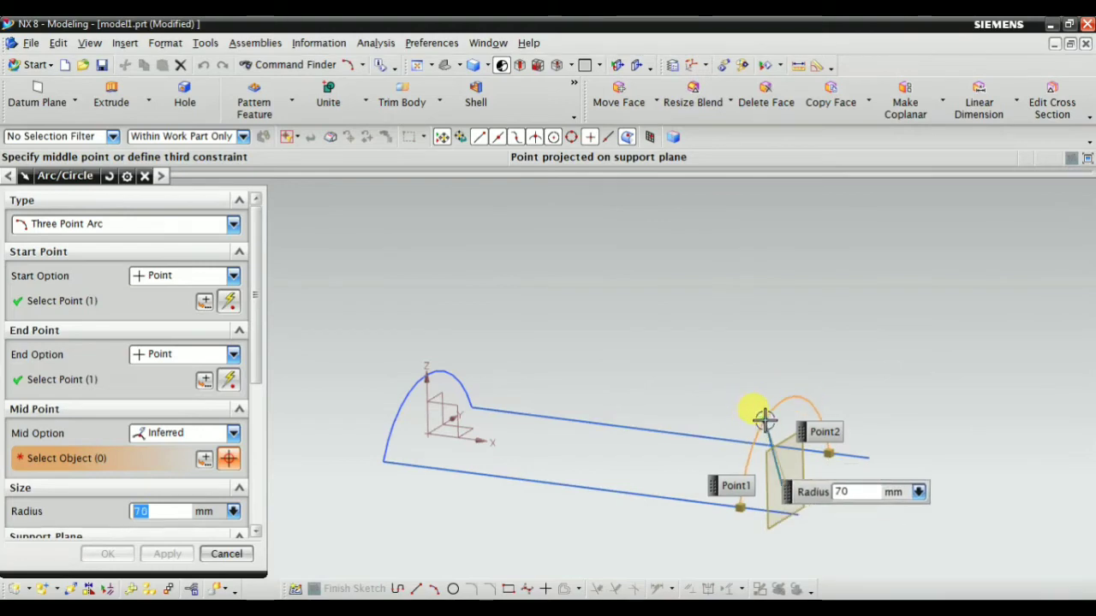
left_click(762, 418)
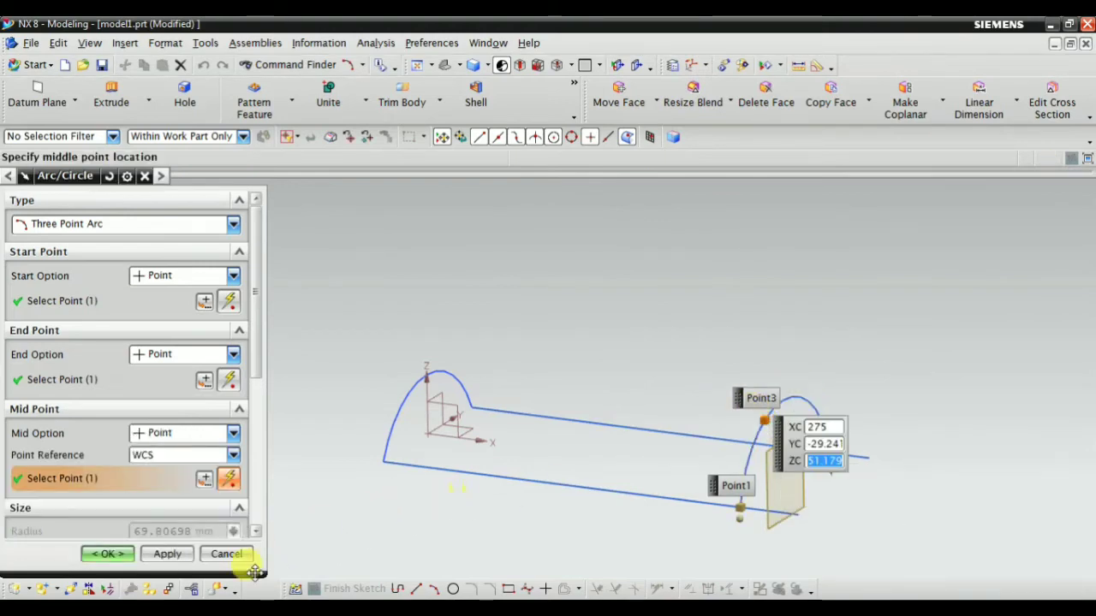
left_click(107, 554)
Try to reorder Line (3) after Arc (4) in the model history.
scroll(557, 440, "down", 3)
middle_click_drag(580, 380, 795, 274)
scroll(739, 350, "up", 2)
middle_click_drag(739, 350, 701, 346)
scroll(699, 353, "down", 1)
scroll(685, 435, "up", 1)
scroll(738, 344, "down", 1)
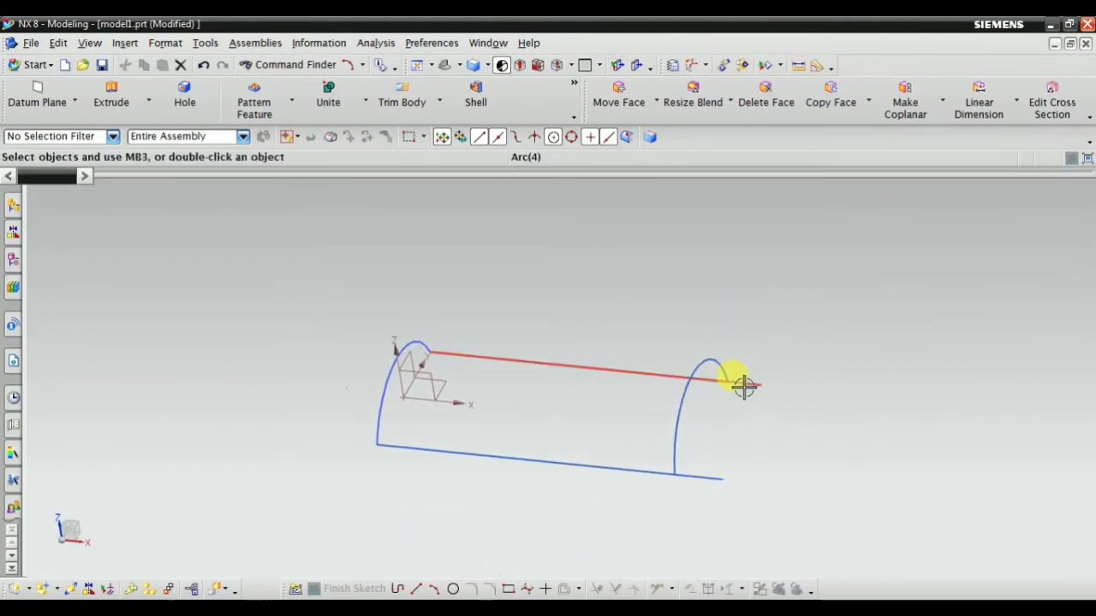
left_click(13, 261)
left_click(99, 377)
left_click(96, 362)
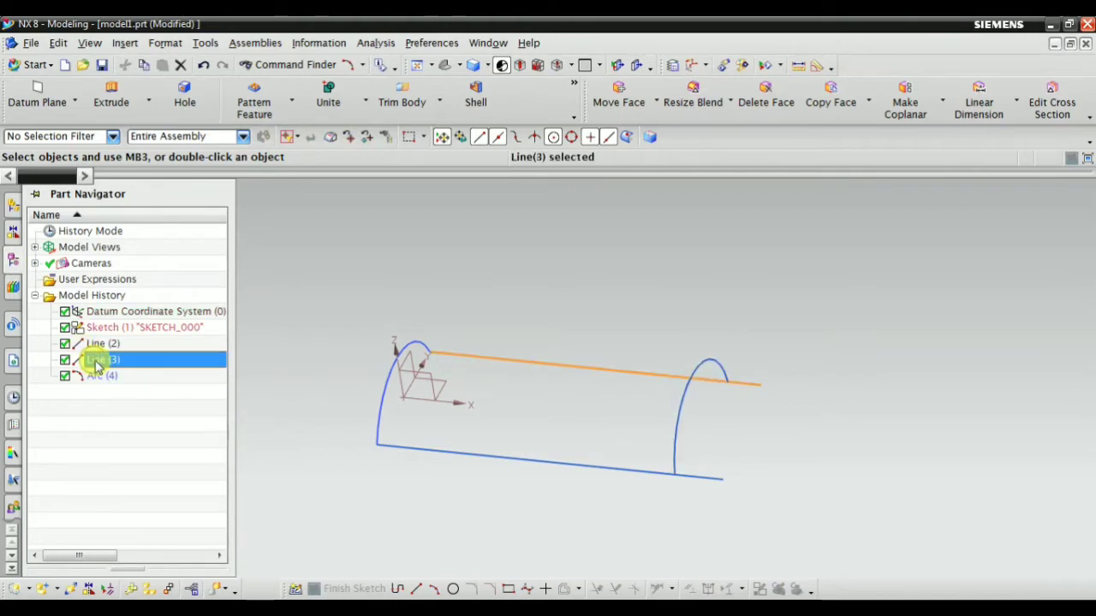
left_click_drag(100, 387, 101, 382)
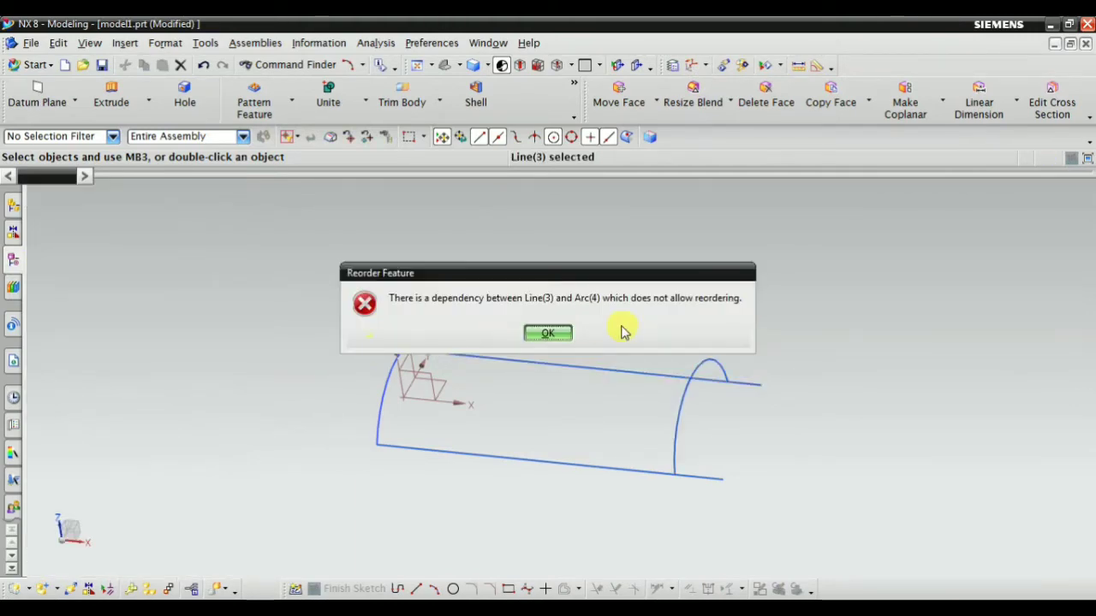
left_click(619, 326)
Delete the two lines together with the dependent arc, and undo the deletion.
scroll(543, 281, "down", 1)
right_click(543, 281)
left_click(562, 282)
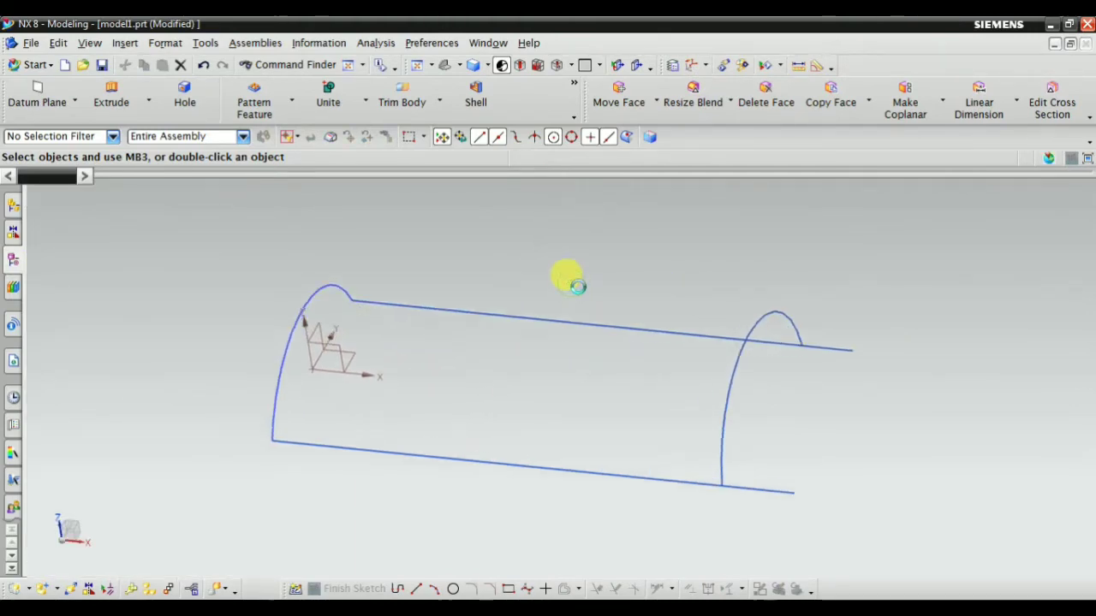
middle_click_drag(568, 276, 440, 350)
left_click(440, 350)
right_click(599, 350)
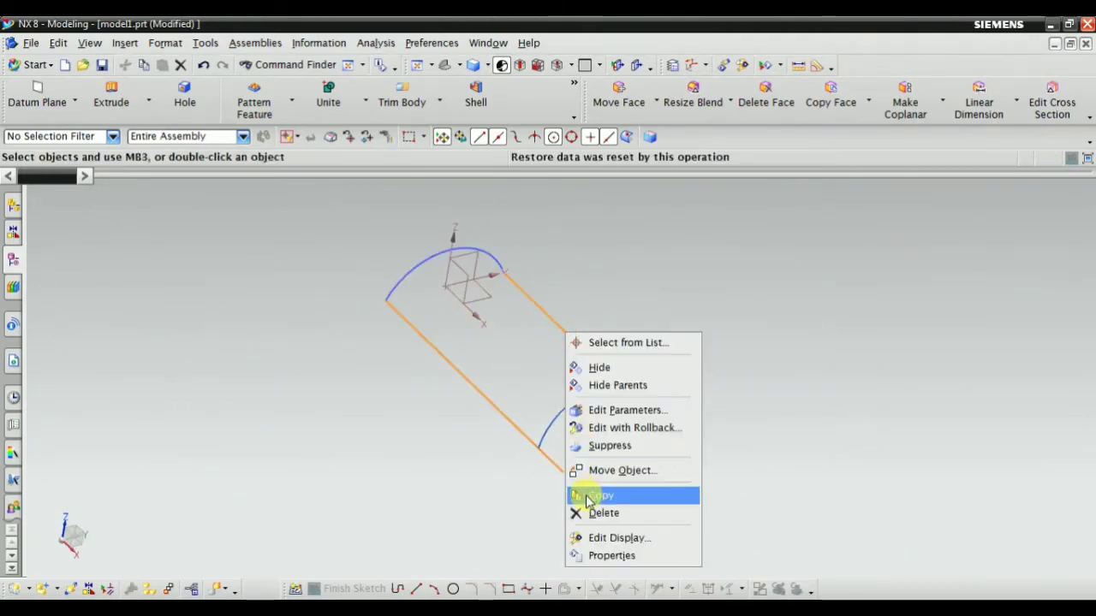
left_click(592, 505)
left_click(90, 165)
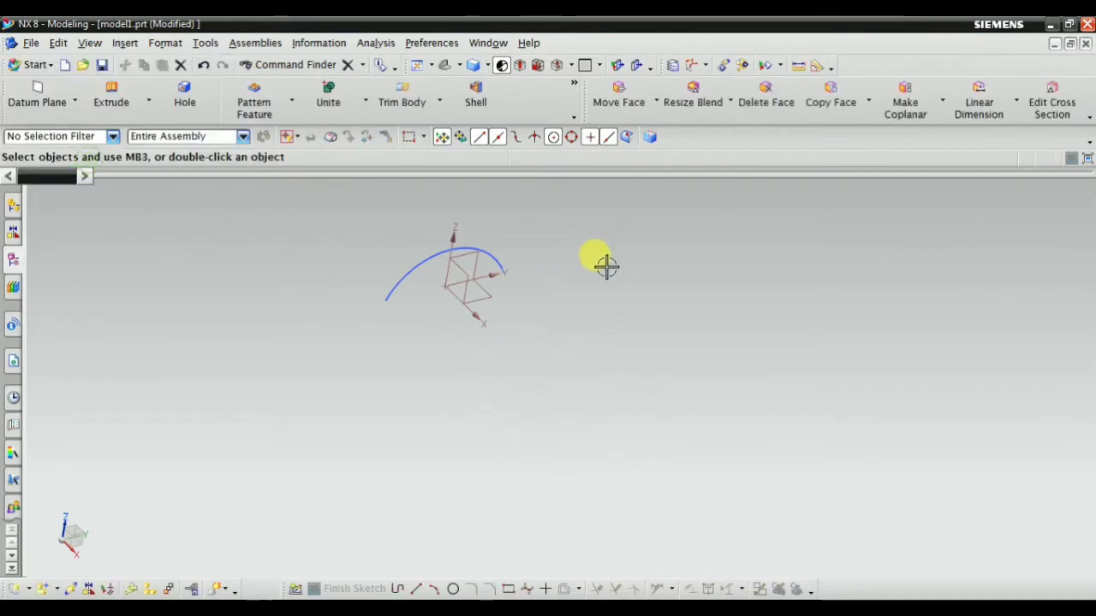
left_click(204, 65)
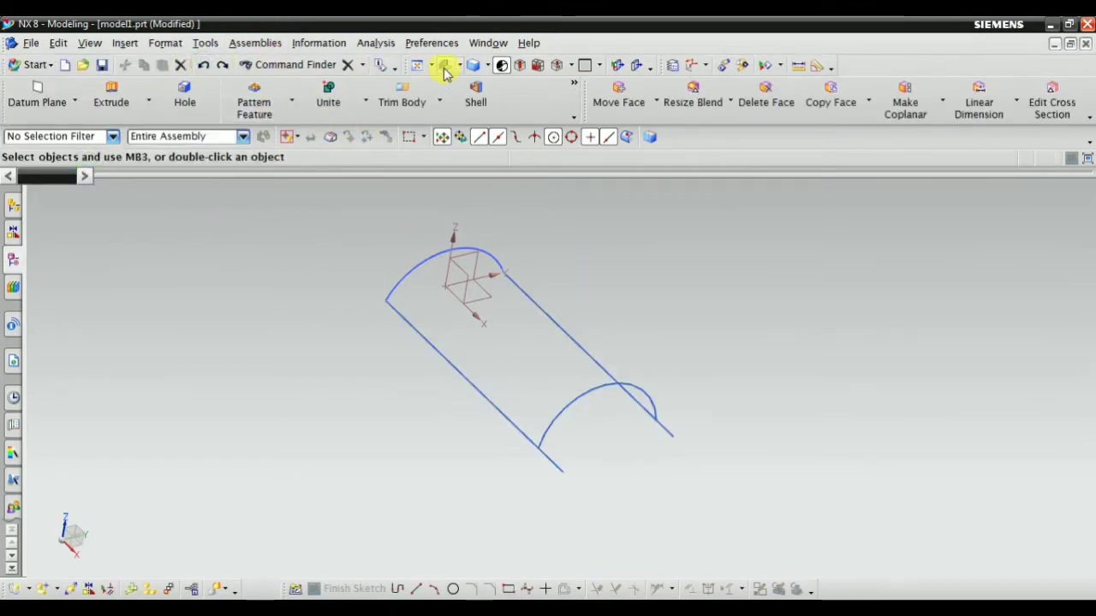
left_click(439, 65)
scroll(579, 374, "down", 2)
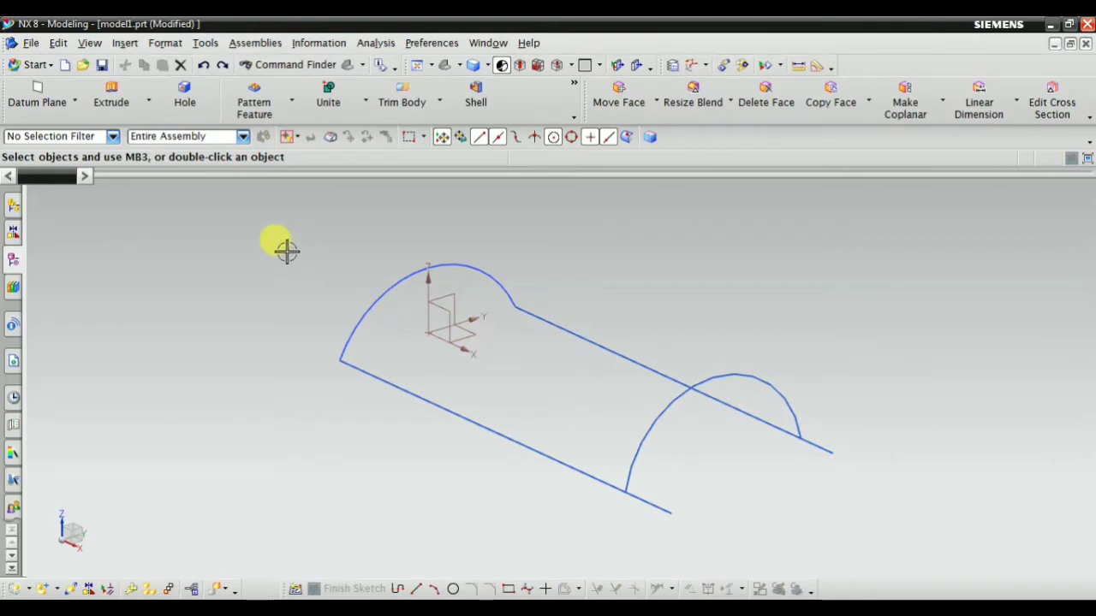
mouse_move(539, 401)
middle_mouse_down()
mouse_move(489, 386)
mouse_move(529, 393)
middle_mouse_up()
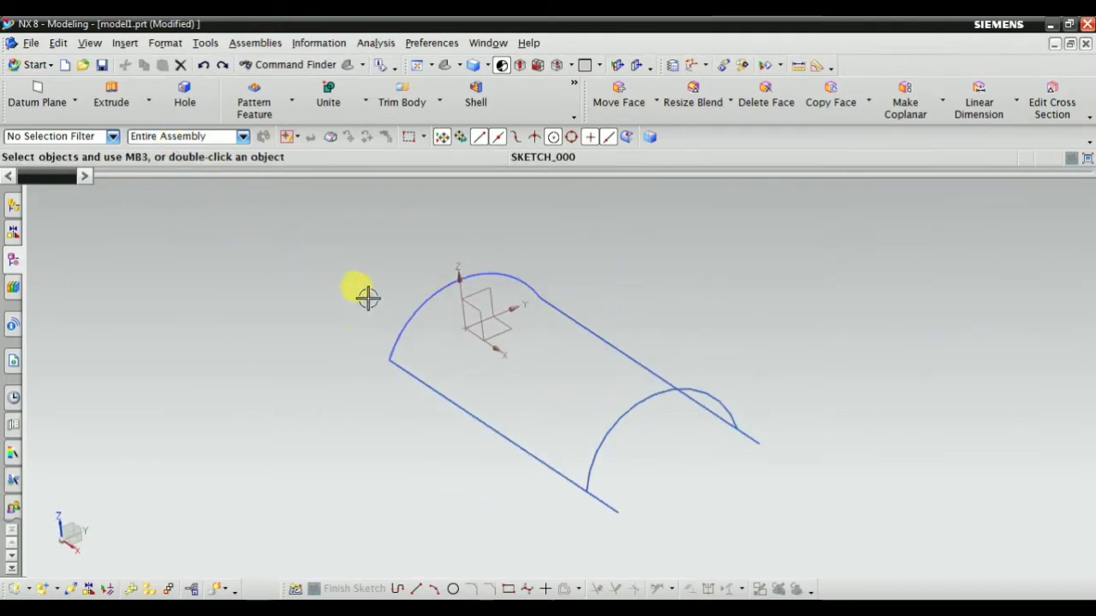
scroll(628, 463, "up", 2)
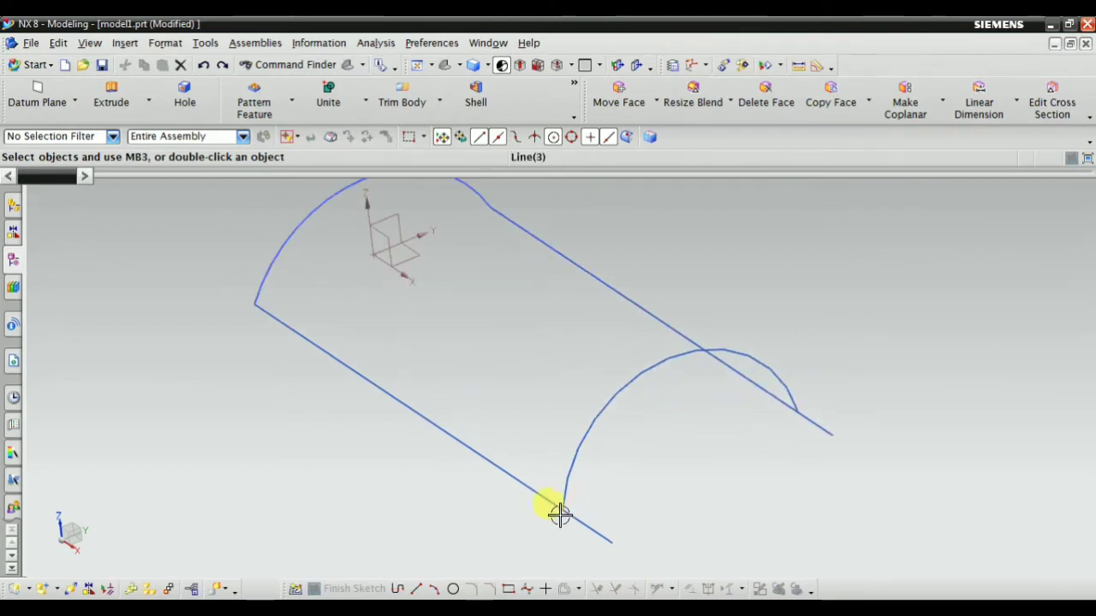
scroll(632, 502, "down", 2)
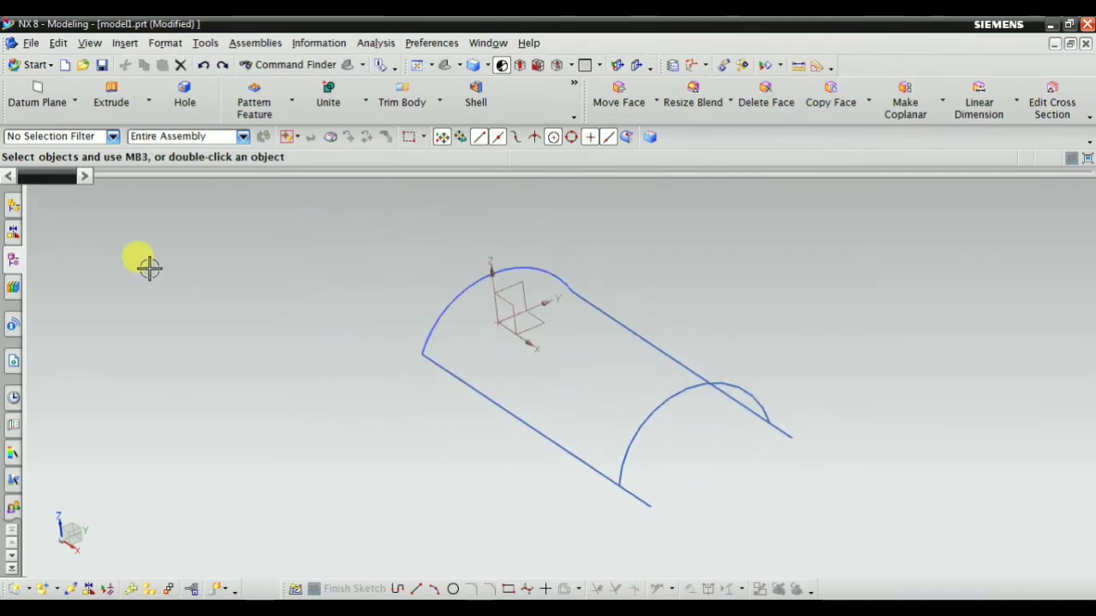
scroll(642, 475, "up", 3)
scroll(606, 482, "down", 4)
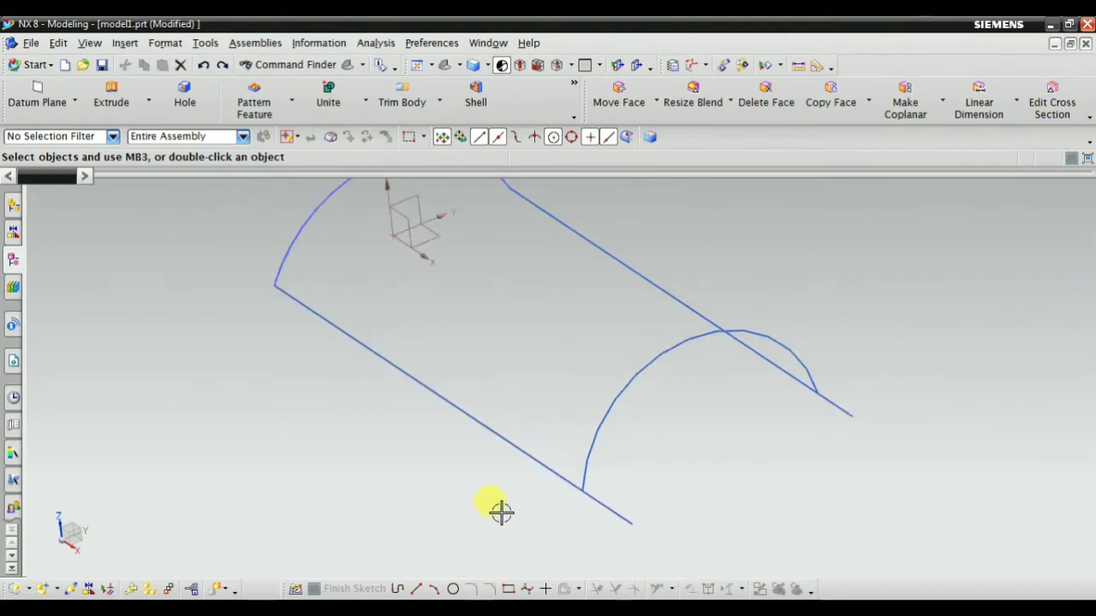
Start a 1 Guide Styled Sweep with the sketched YZ-plane arc as section and the line on the negative Y side as guide.
left_click(112, 43)
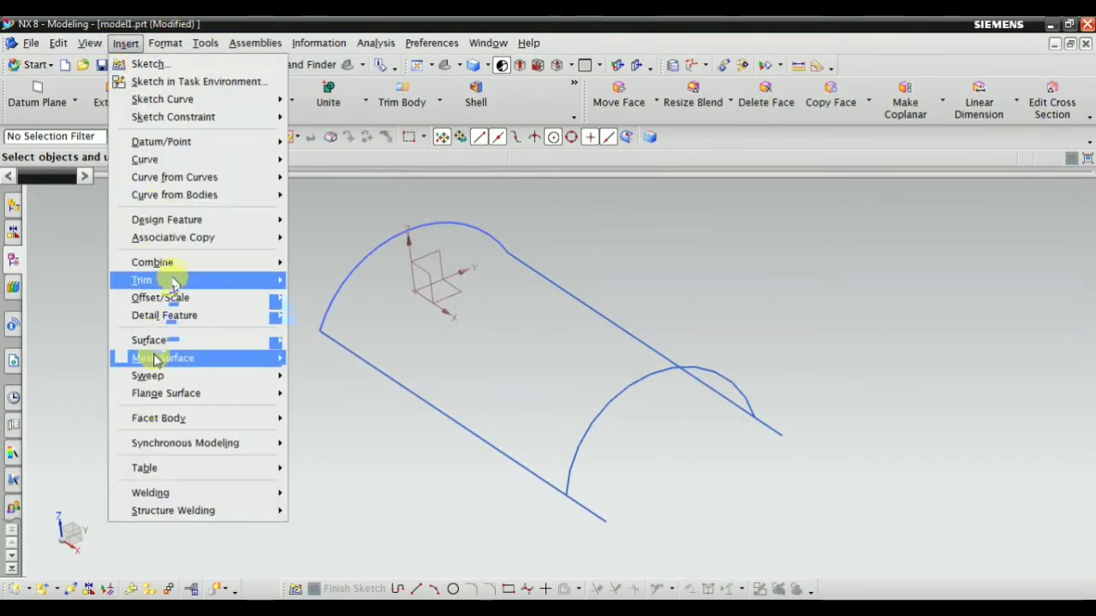
mouse_move(186, 383)
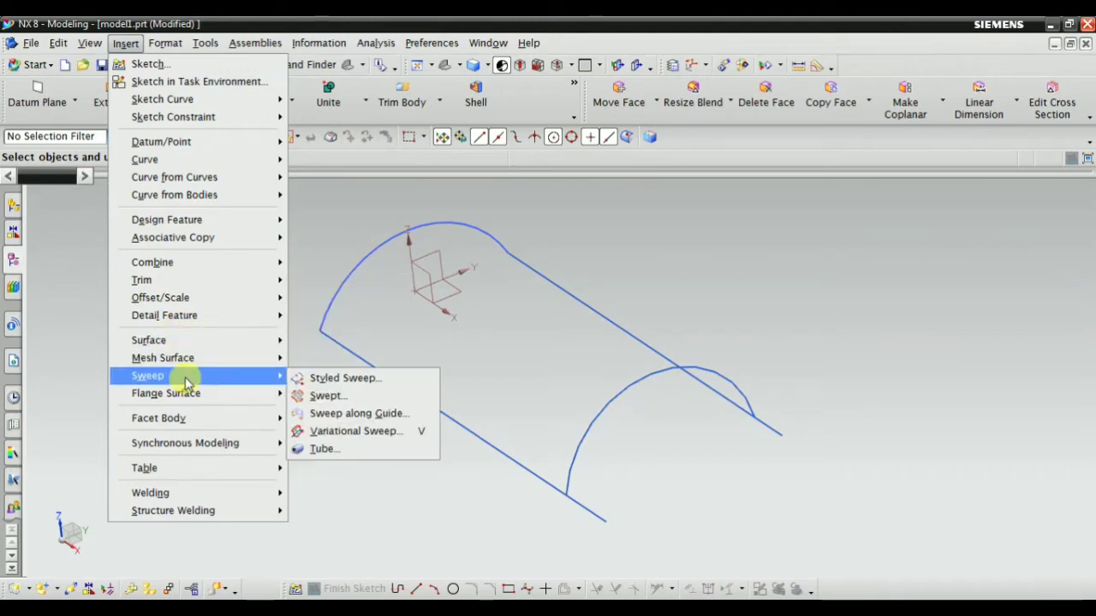
left_click(304, 379)
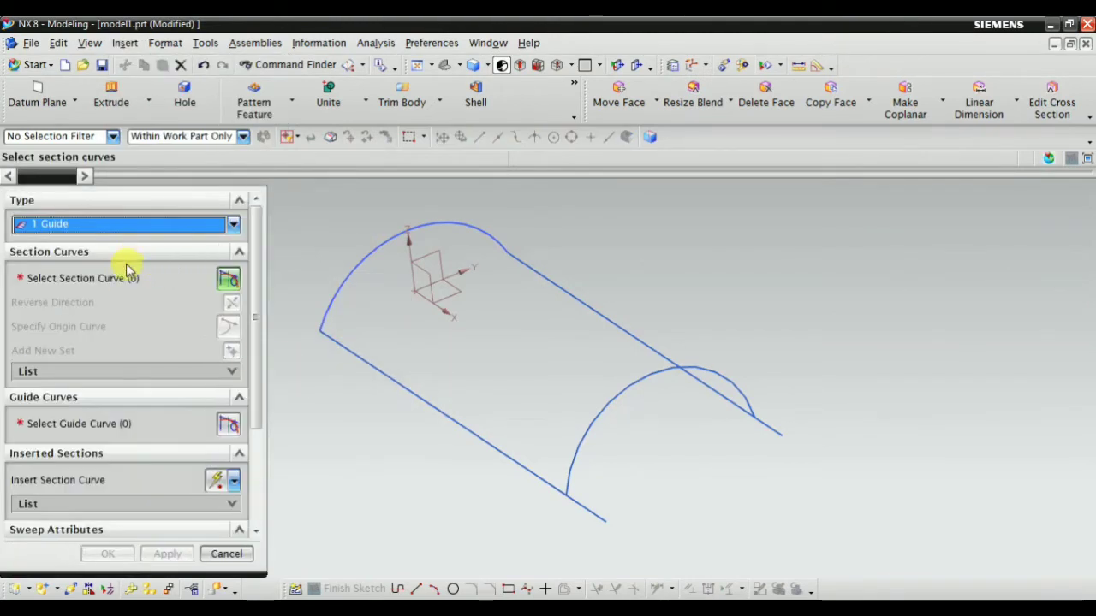
left_click(122, 227)
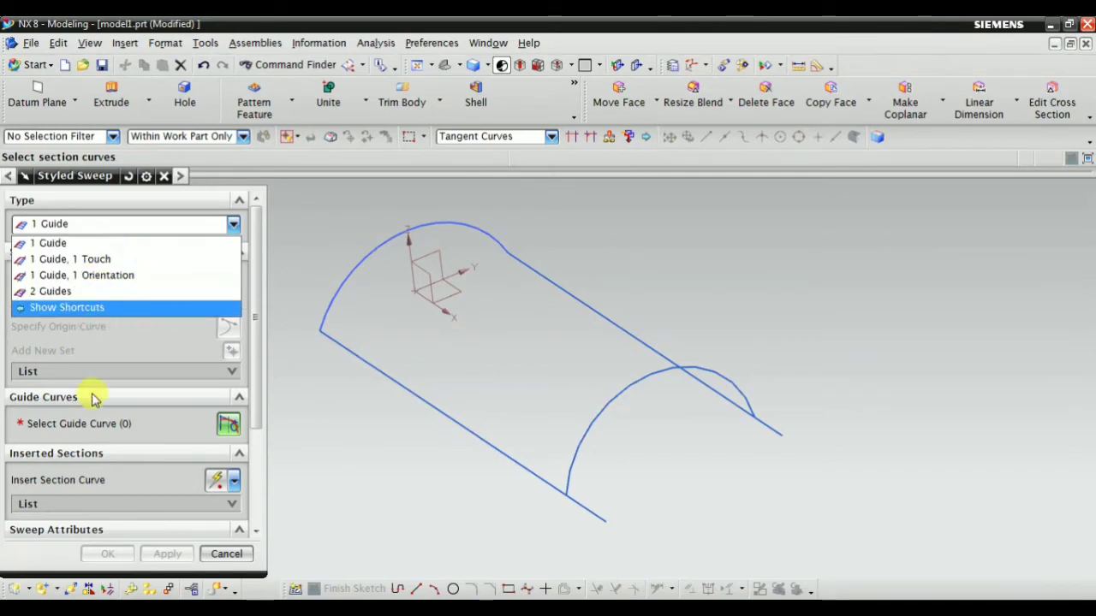
left_click(342, 416)
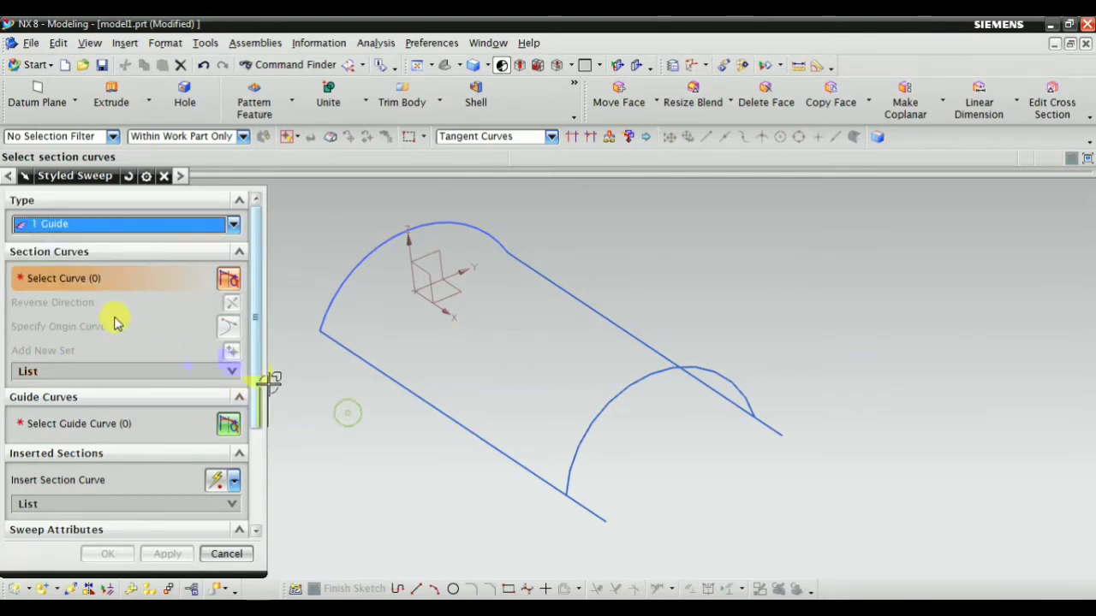
left_click(356, 263)
left_click(183, 425)
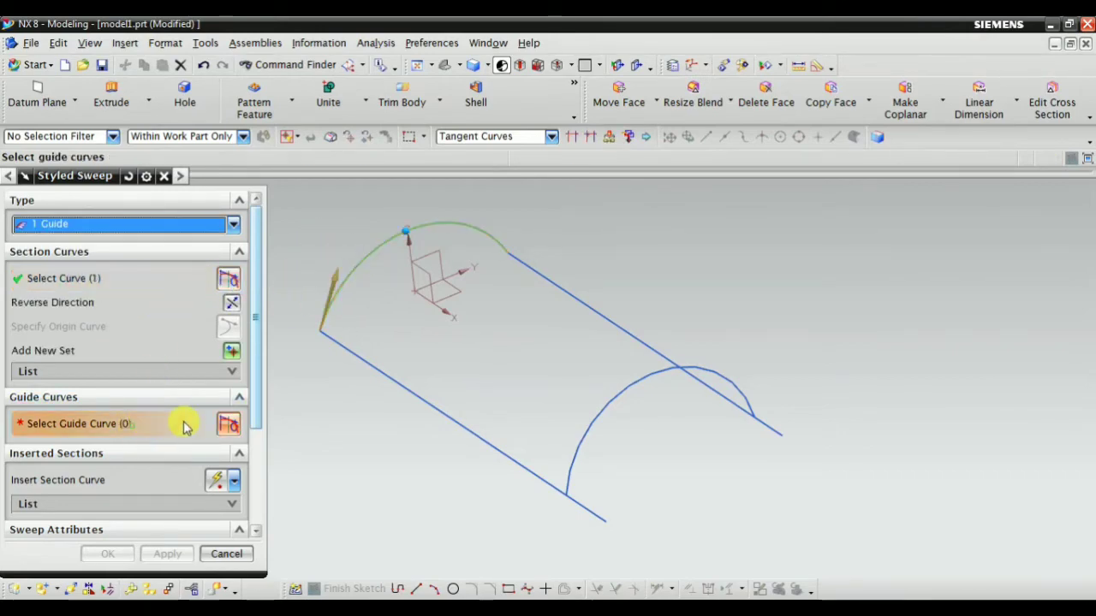
left_click(344, 346)
mouse_move(368, 391)
middle_mouse_down()
mouse_move(325, 391)
mouse_move(372, 377)
middle_mouse_up()
middle_click_drag(412, 379, 372, 274)
scroll(432, 471, "down", 1)
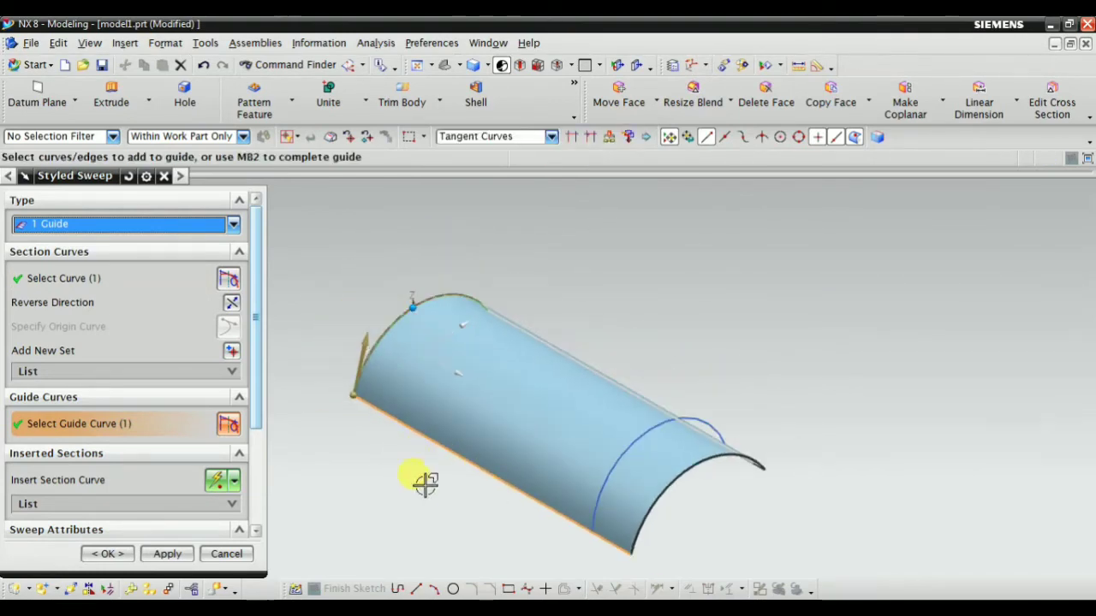
Set the sweep's Fixed String to Section and the Section Orientation to User Defined.
scroll(146, 411, "down", 3)
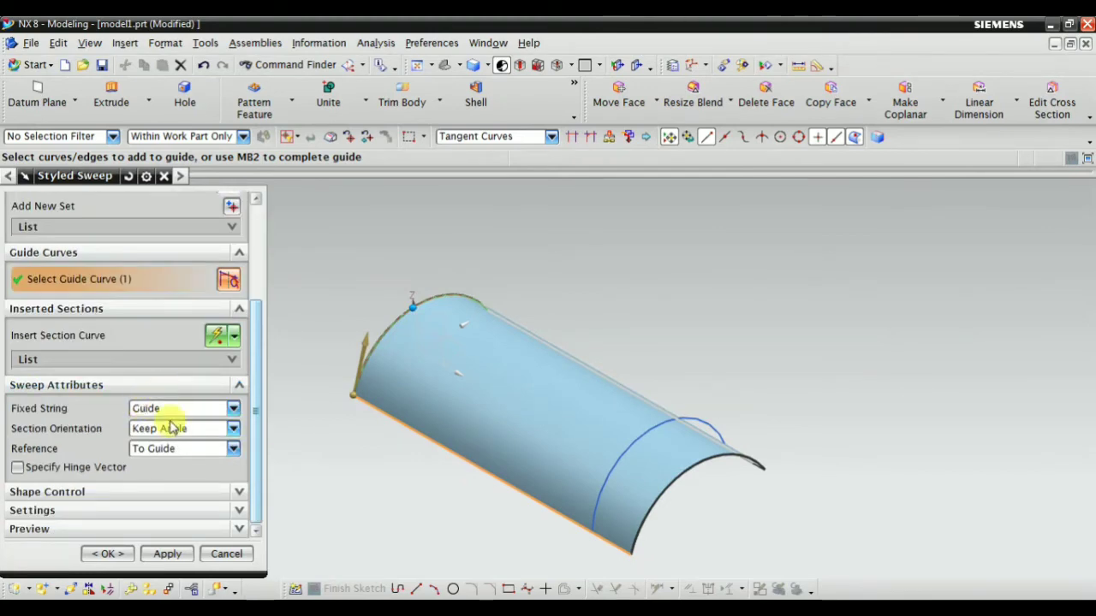
left_click(81, 493)
scroll(152, 482, "down", 3)
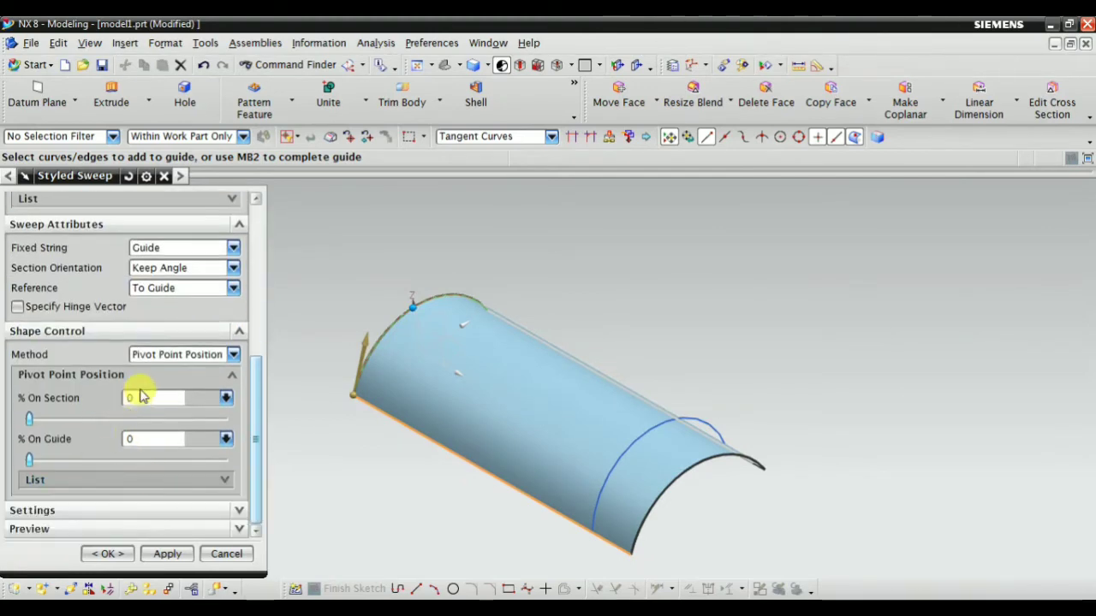
left_click(147, 247)
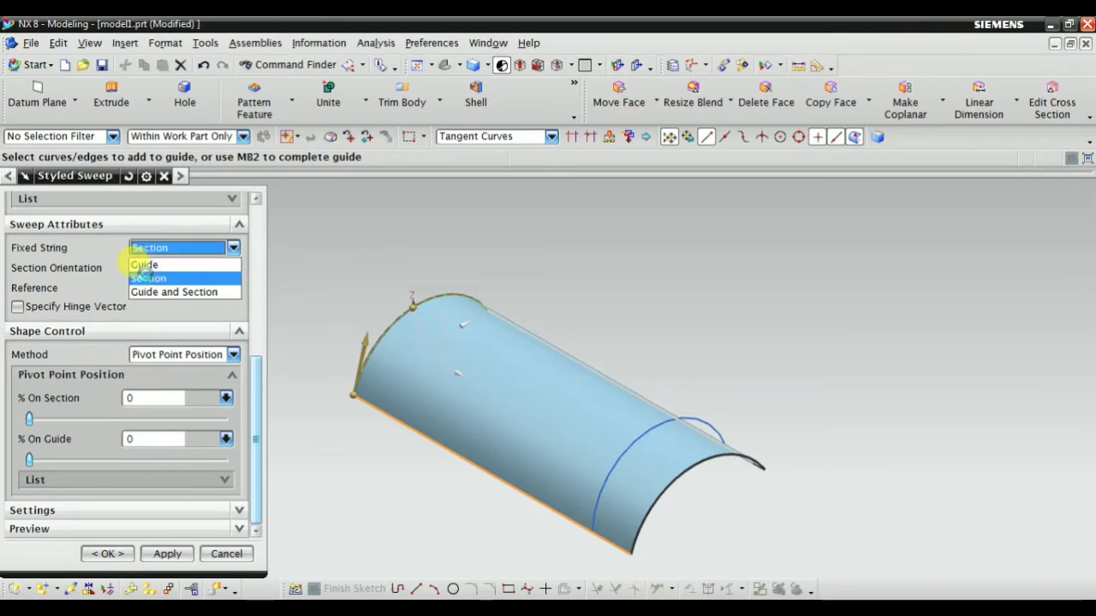
left_click(148, 276)
left_click(166, 269)
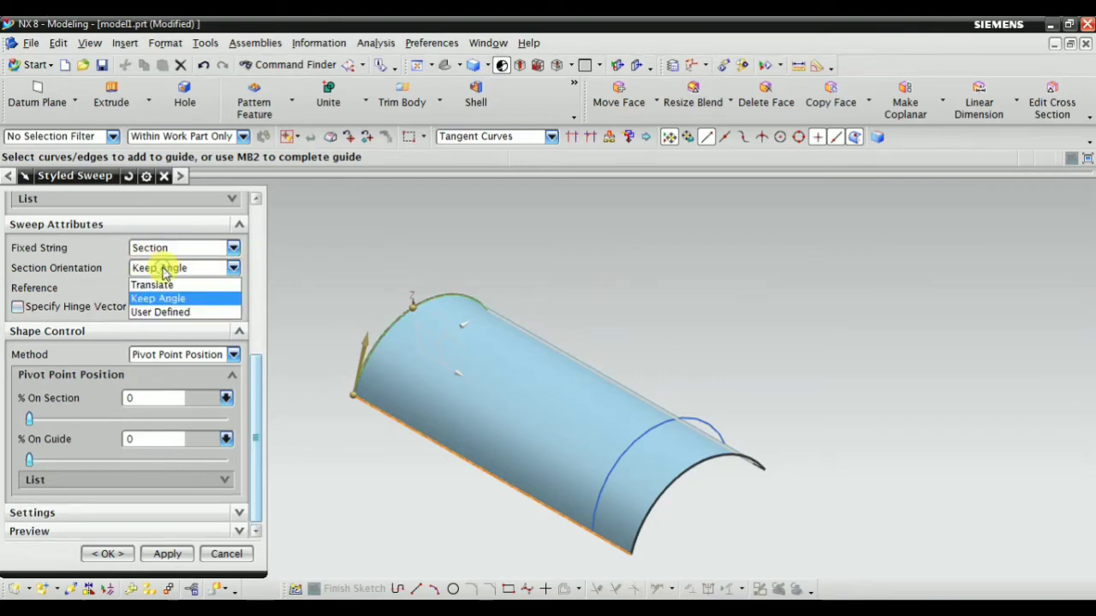
left_click(161, 312)
left_click(147, 247)
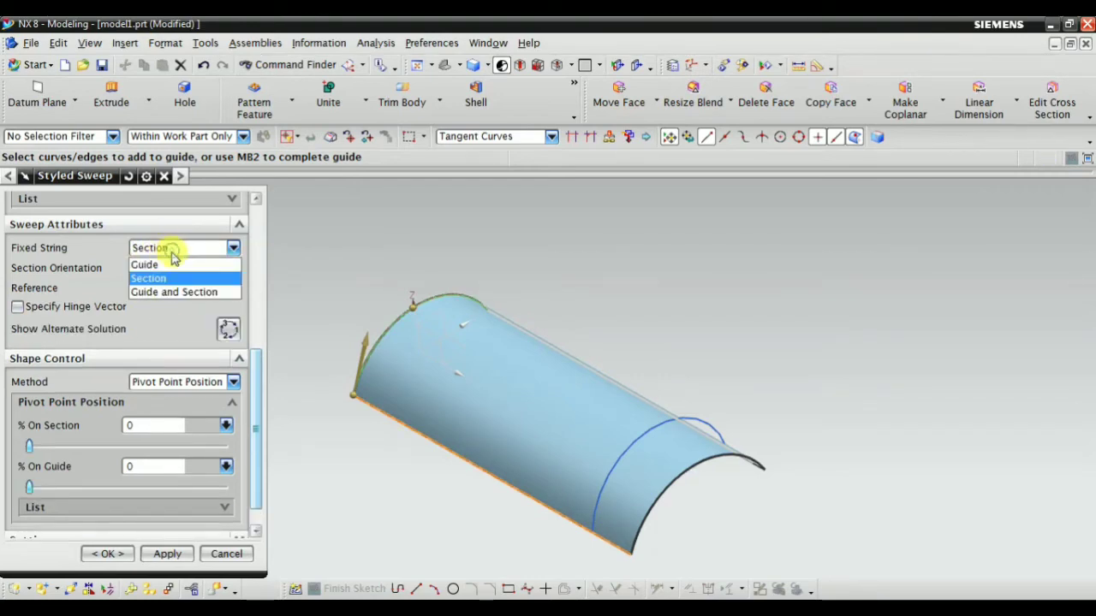
left_click(150, 276)
Cycle through the alternate solutions of the sweep with Section as the fixed string.
left_click(227, 329)
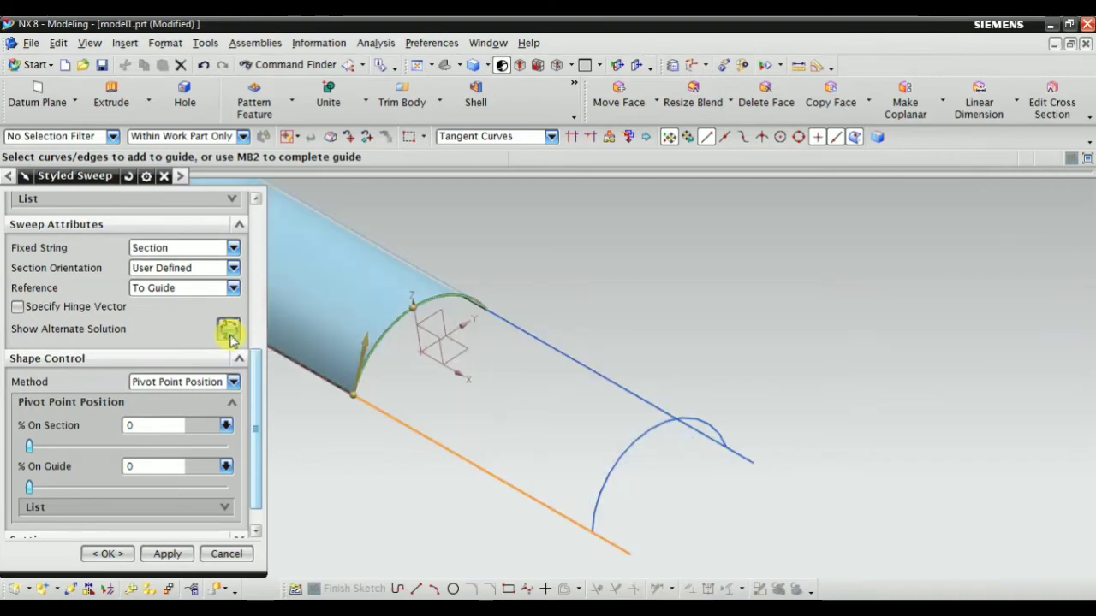
left_click(228, 329)
left_click(227, 329)
left_click(227, 328)
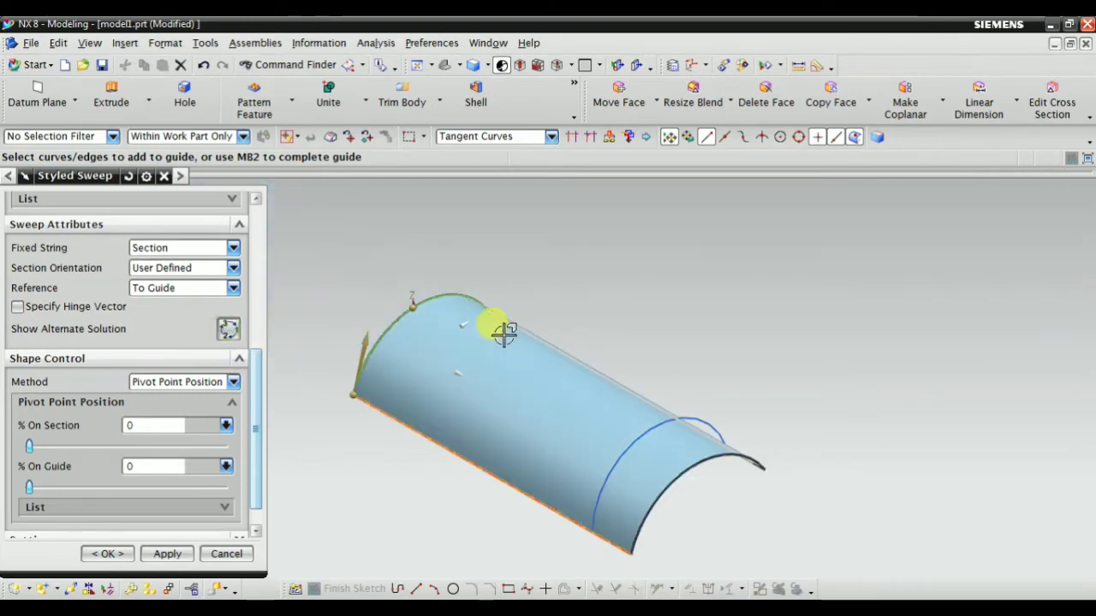
scroll(505, 334, "down", 3)
Set the Fixed String to Guide and cycle through the alternate solutions of the user-defined orientation.
left_click(171, 247)
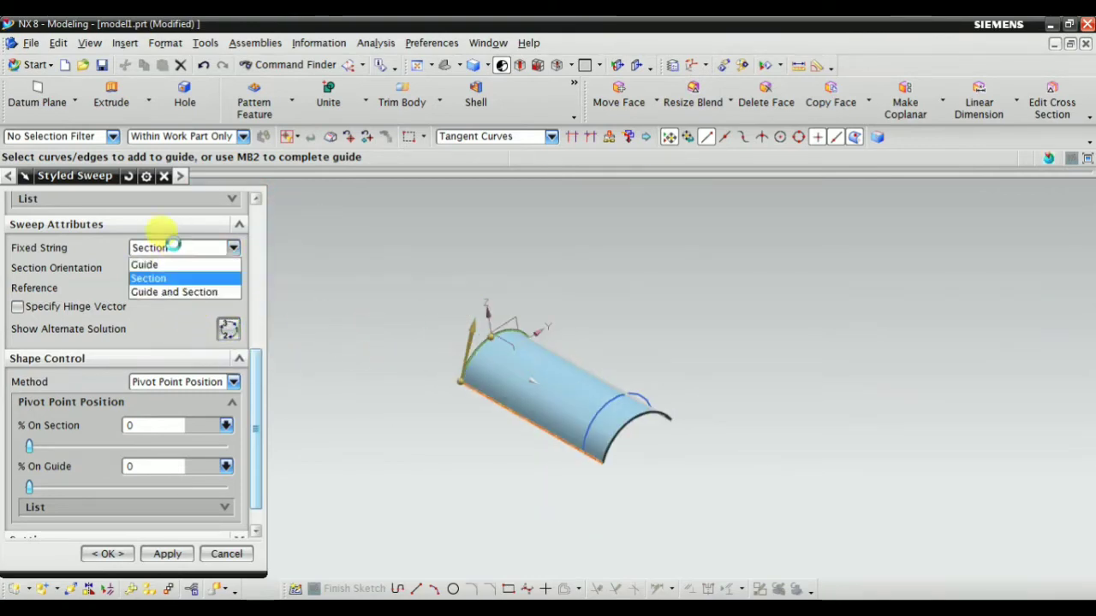
left_click(171, 265)
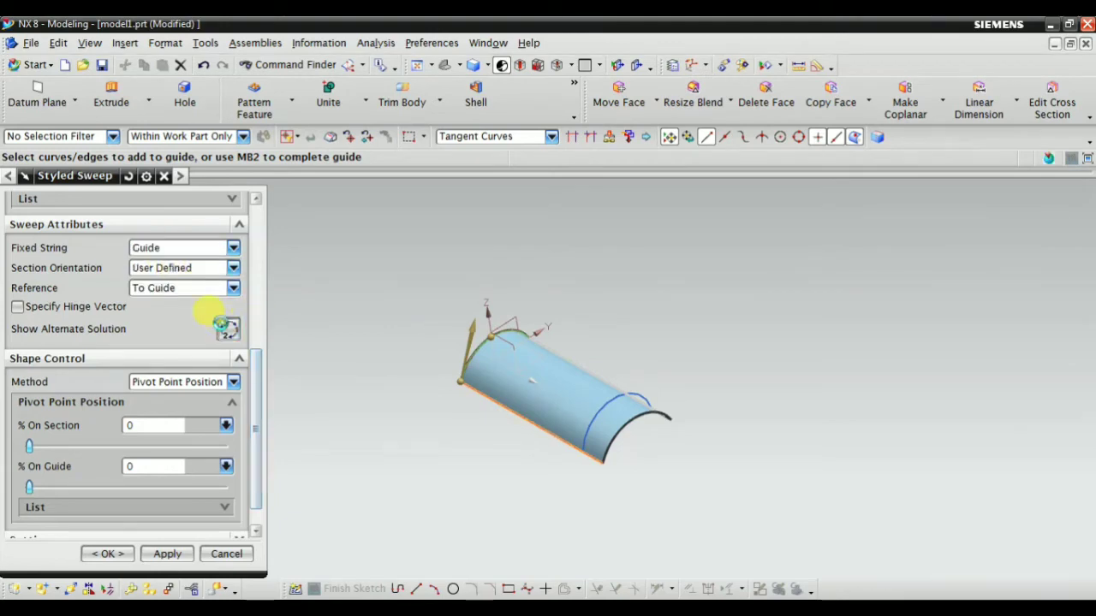
left_click(227, 329)
scroll(477, 423, "up", 2)
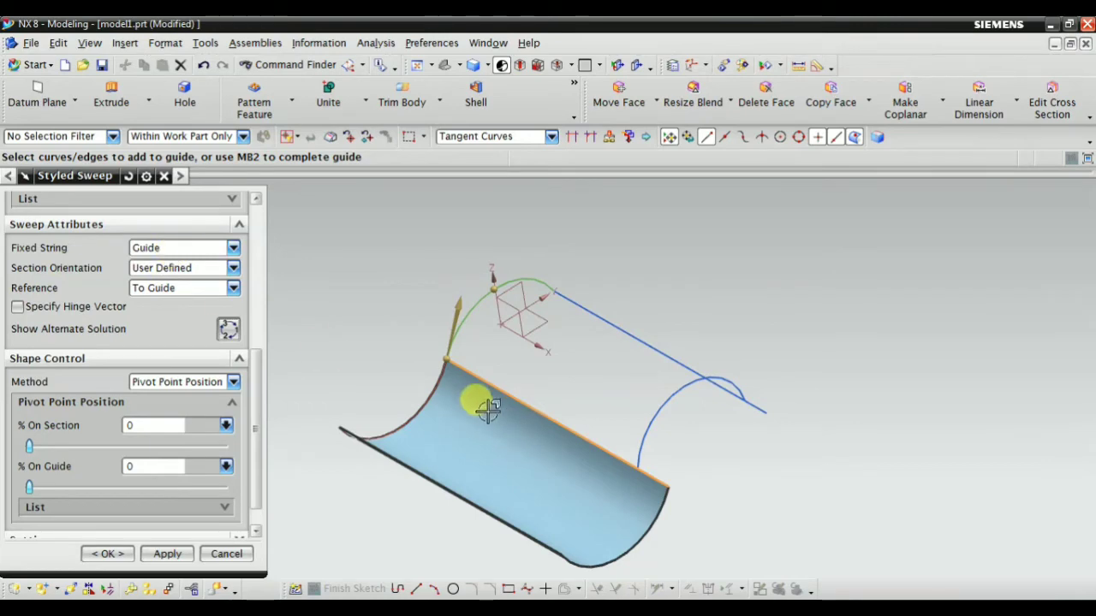
left_click(228, 330)
left_click(228, 329)
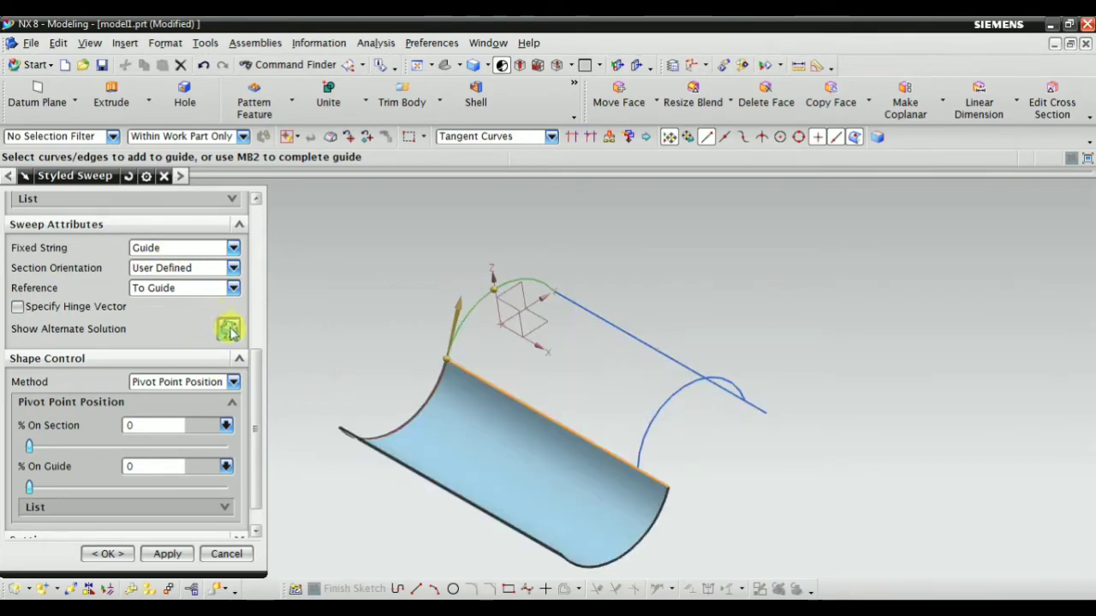
Set the Section Orientation to Translate and shift the pivot point along the section to about 21%, then farther along.
left_click(184, 268)
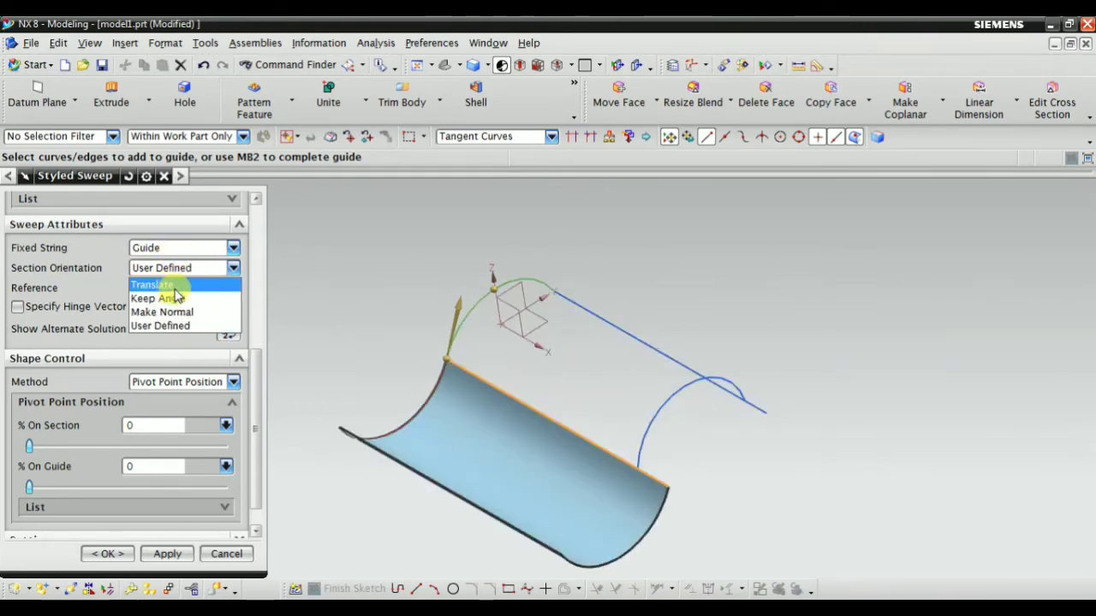
left_click(180, 285)
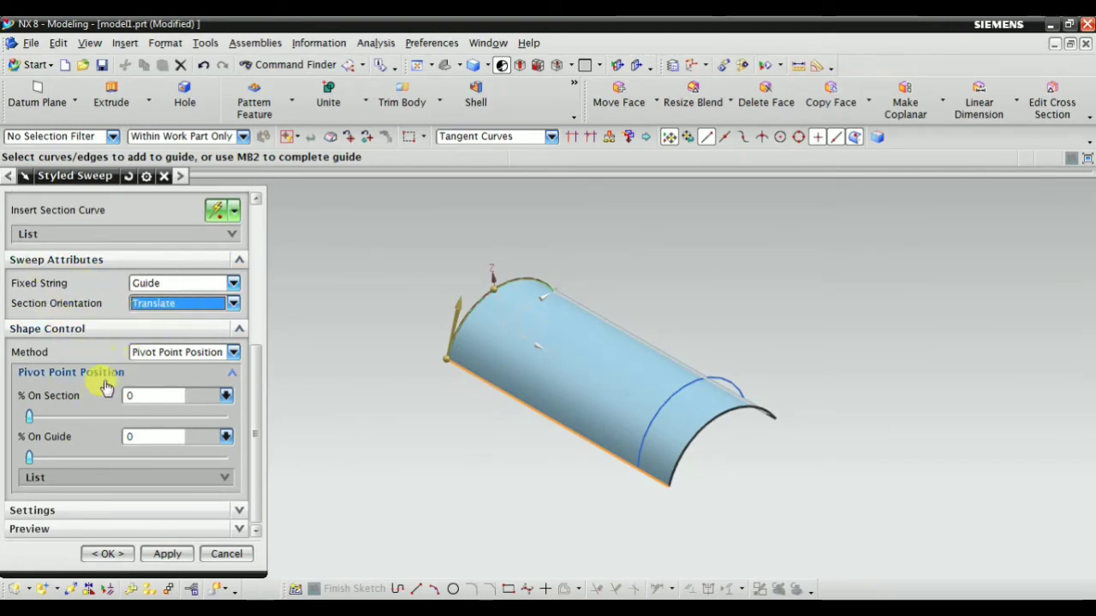
left_click_drag(30, 417, 70, 414)
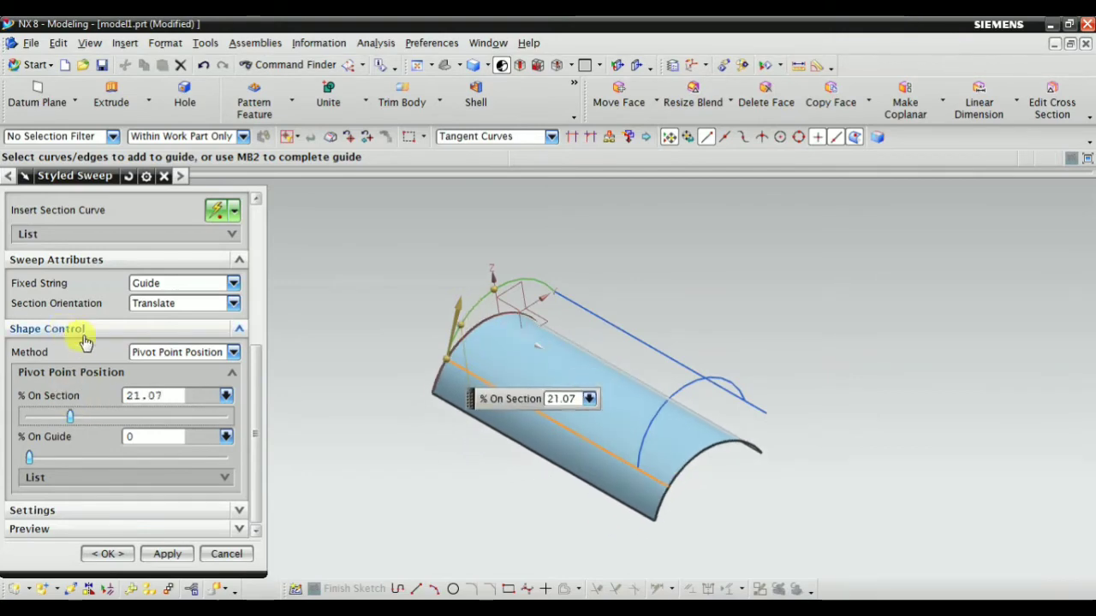
left_click(179, 352)
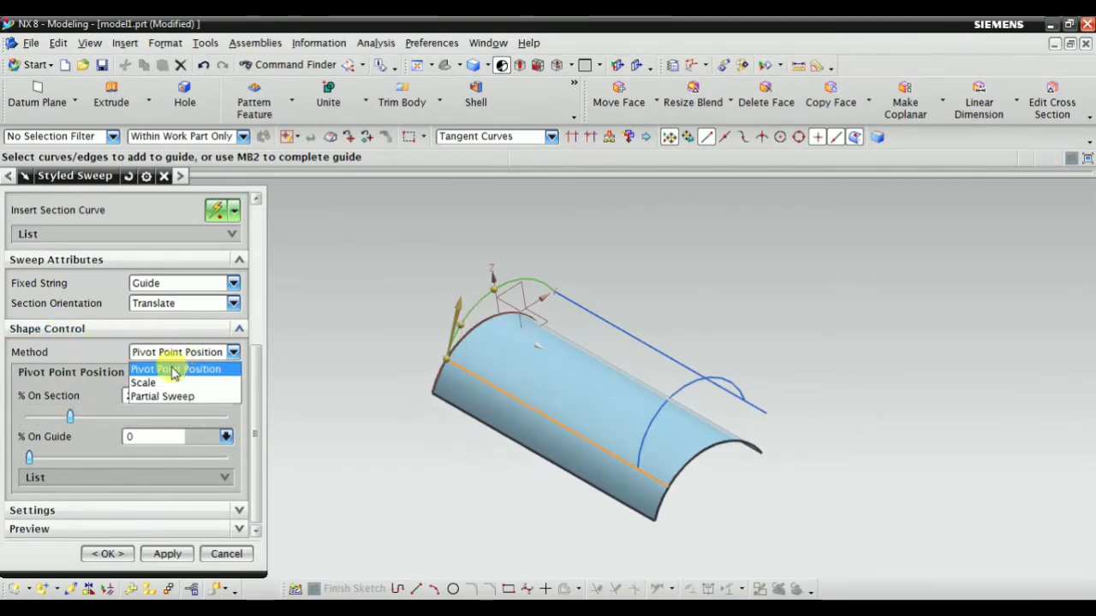
left_click(174, 369)
middle_click_drag(469, 412, 556, 420)
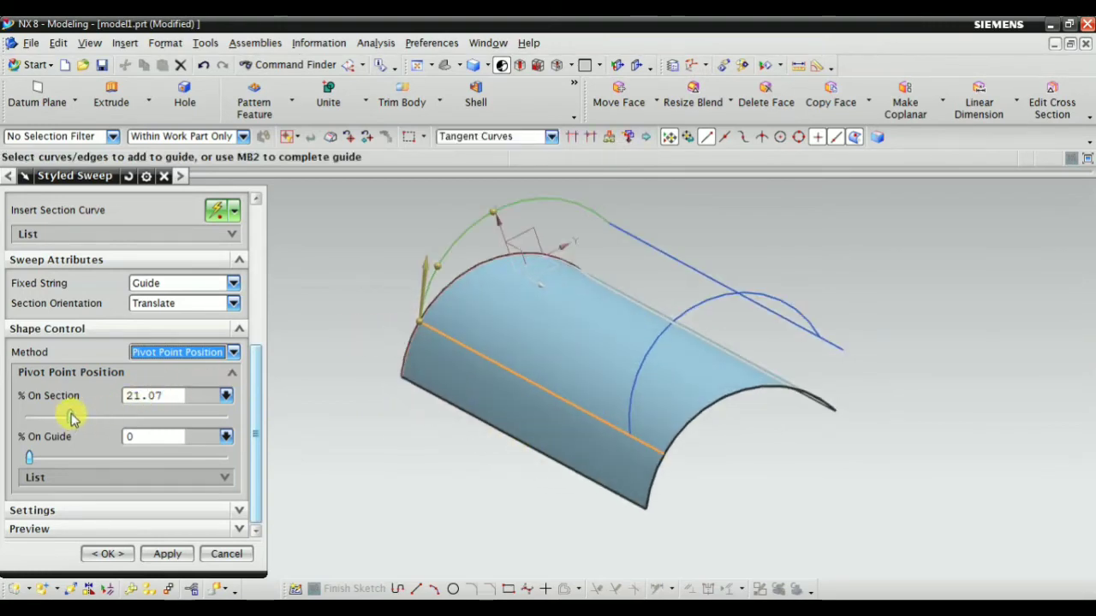
left_click_drag(72, 417, 128, 421)
Switch the shape control to Scale with a value of 203, a depth of 75 and a position of about 50.45%.
left_click(157, 352)
left_click(148, 384)
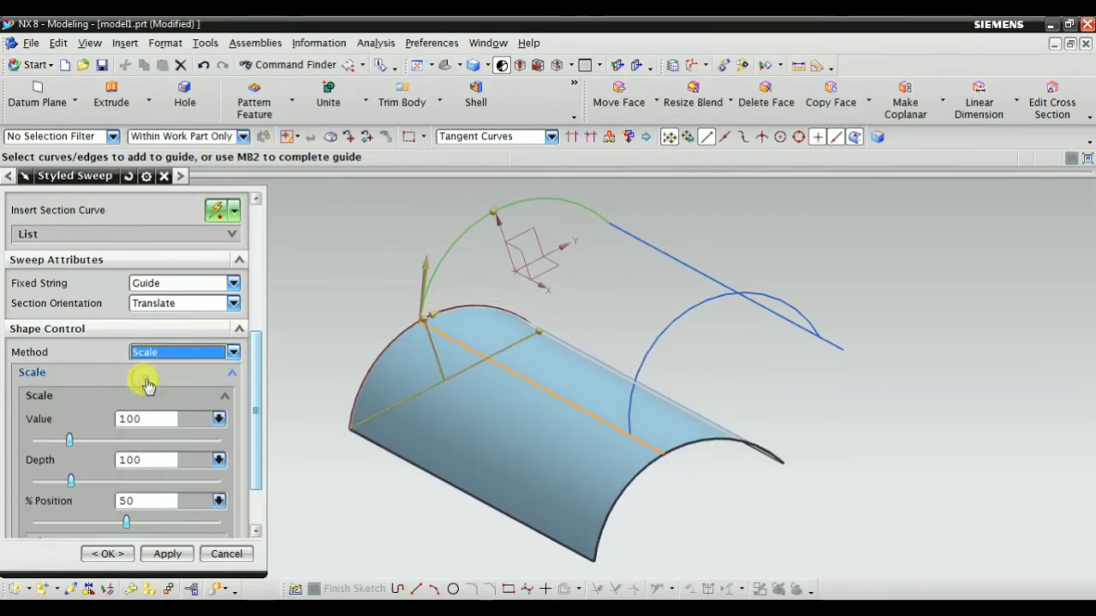
mouse_move(510, 329)
left_mouse_down()
mouse_move(568, 302)
mouse_move(529, 331)
mouse_move(570, 301)
mouse_move(517, 319)
mouse_move(529, 329)
left_mouse_up()
left_click_drag(72, 440, 65, 477)
left_click(126, 463)
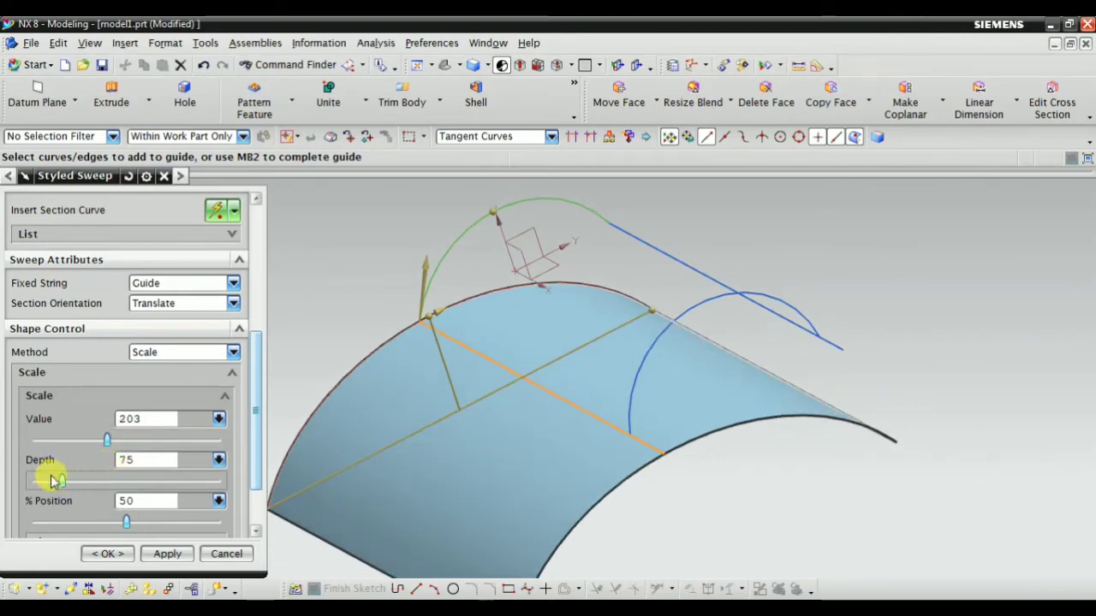
left_click(123, 519)
left_click_drag(256, 403, 259, 460)
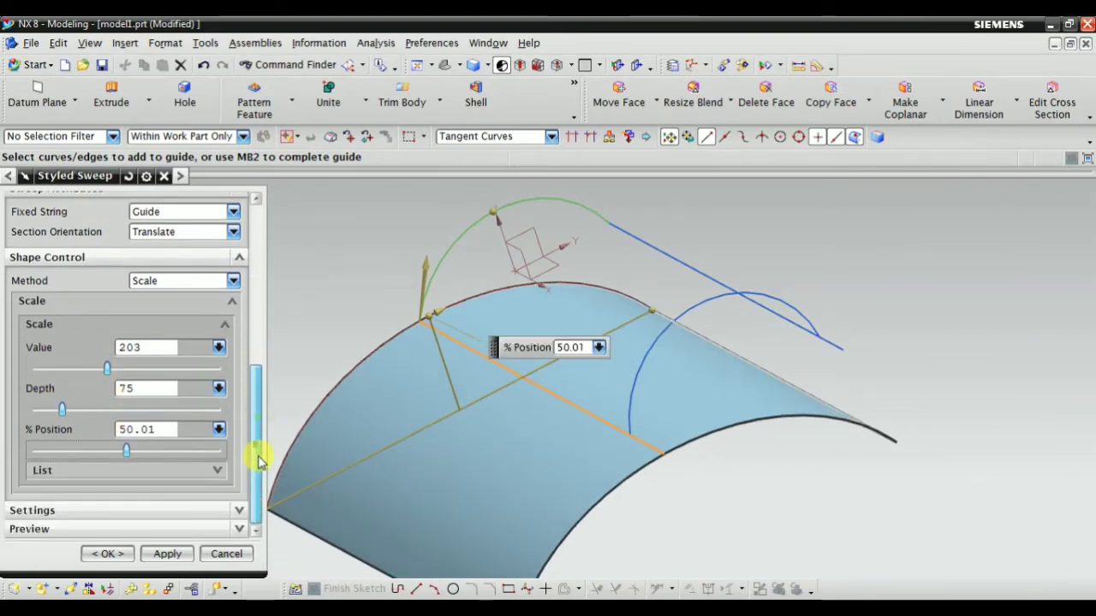
left_click_drag(127, 455, 197, 453)
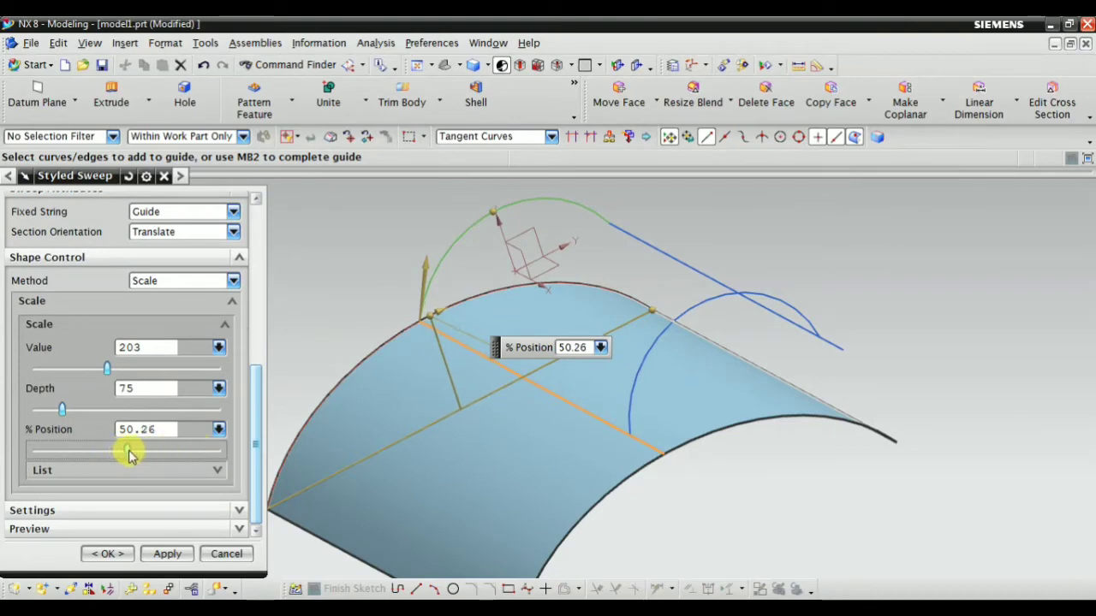
mouse_move(129, 456)
left_mouse_down()
mouse_move(188, 447)
mouse_move(128, 455)
left_mouse_up()
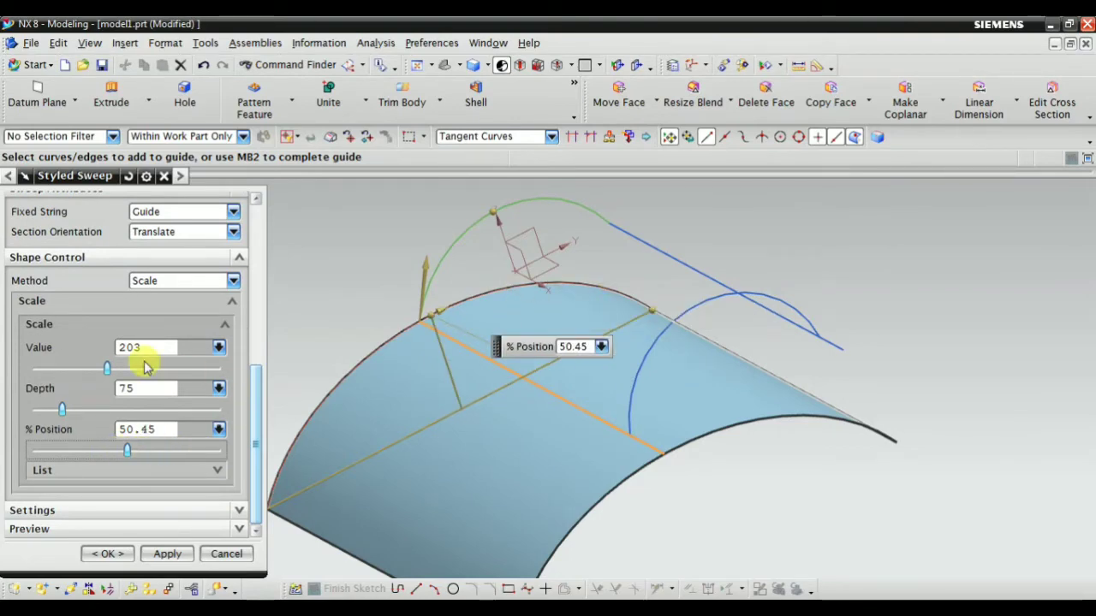
Limit the surface with Partial Sweep to about 23.14–45.05% in U and 34.3–92.98% in V.
scroll(129, 360, "up", 3)
left_click(171, 440)
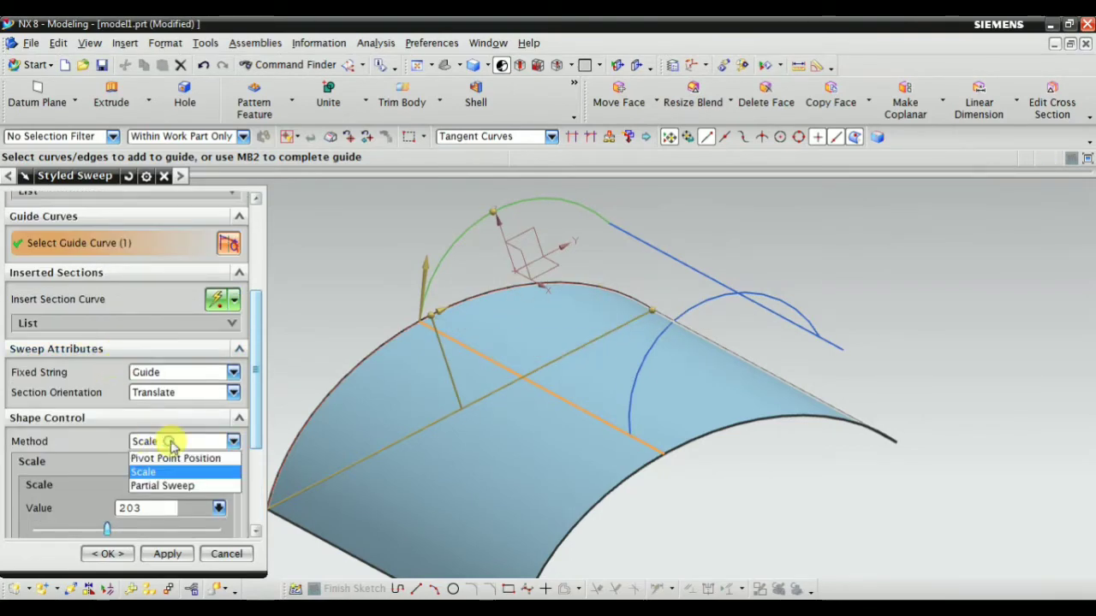
left_click(163, 484)
scroll(391, 411, "down", 2)
scroll(152, 436, "down", 3)
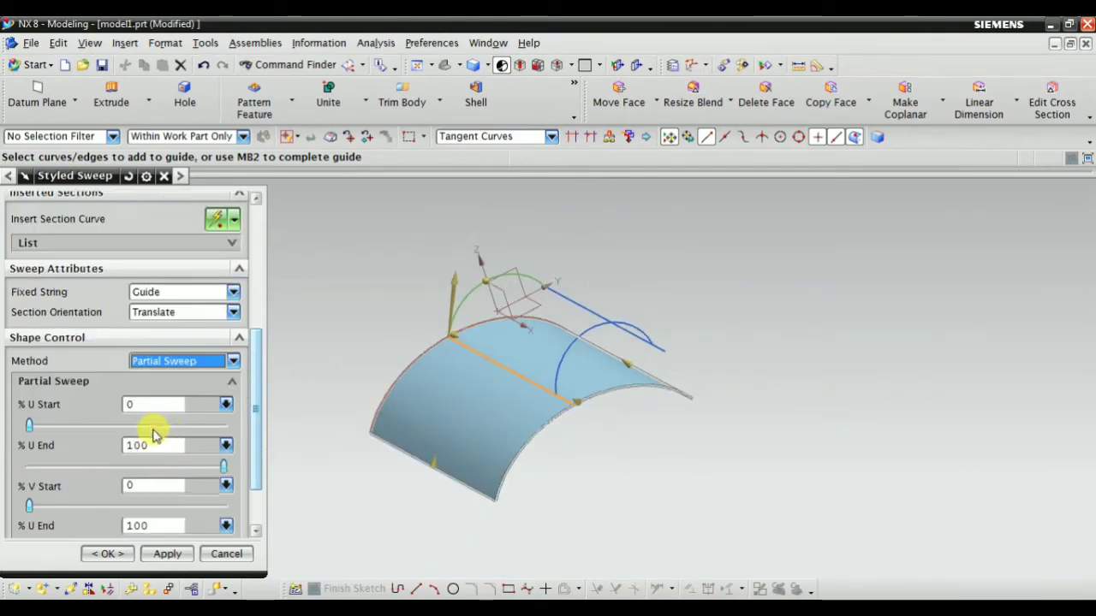
left_click_drag(29, 425, 77, 425)
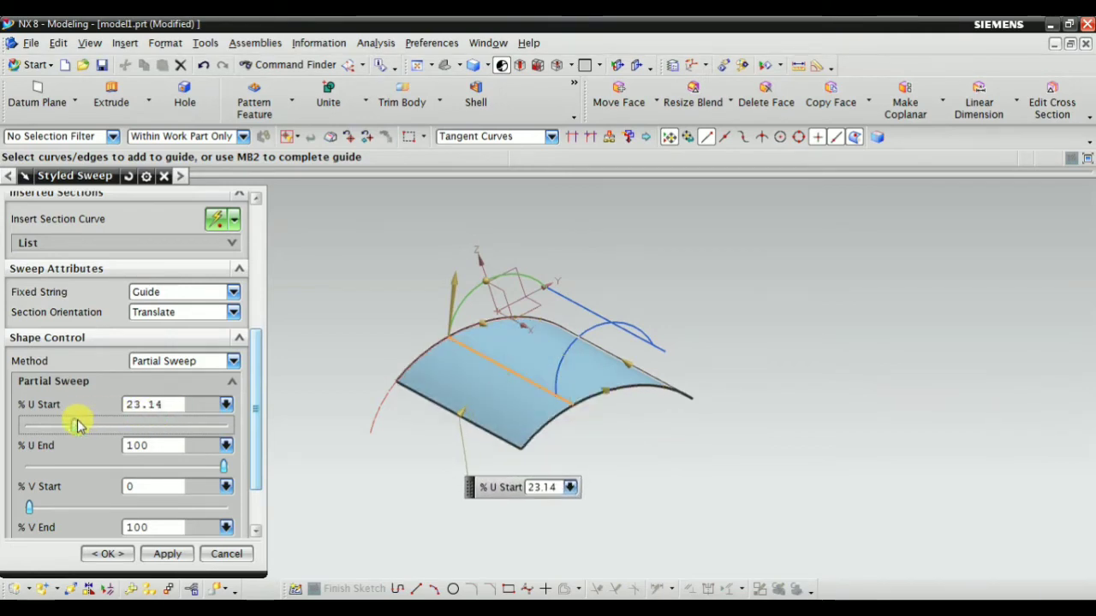
left_click_drag(221, 469, 120, 468)
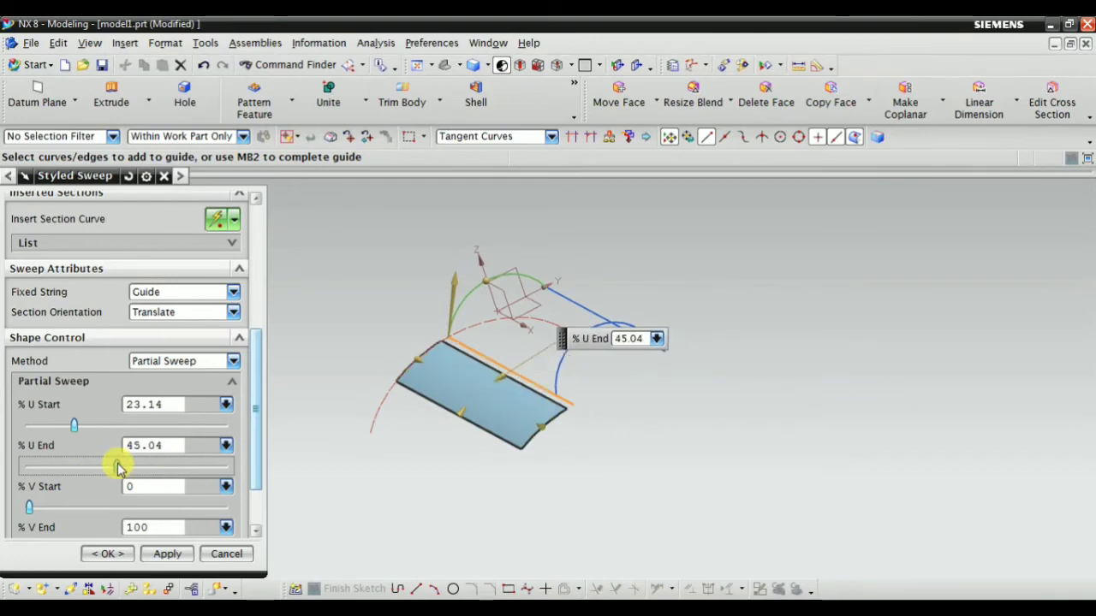
left_click_drag(47, 509, 95, 507)
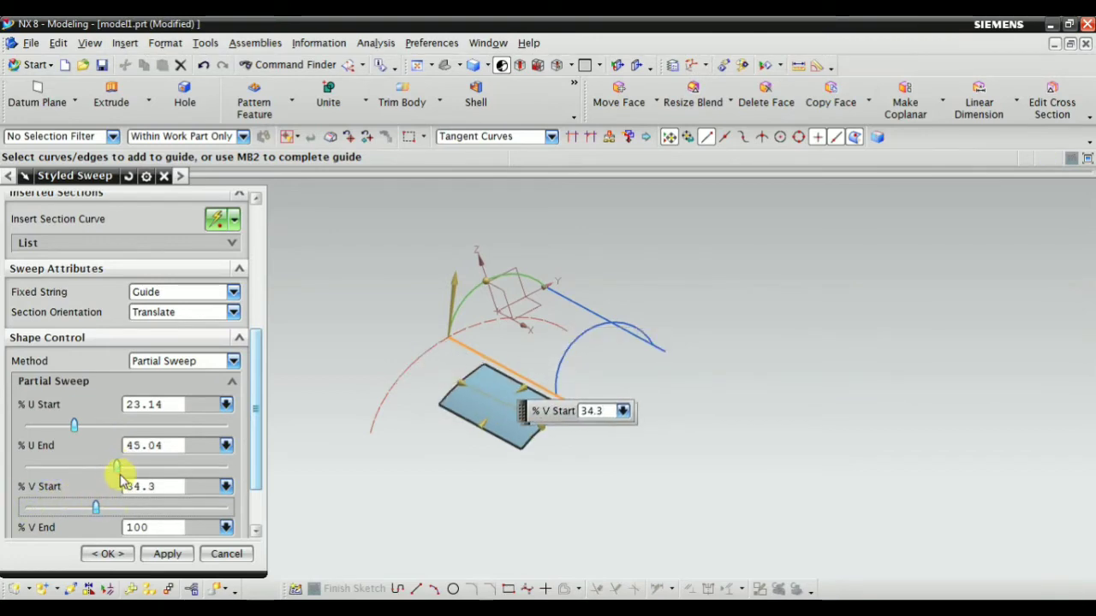
scroll(120, 484, "down", 1)
mouse_move(222, 478)
left_mouse_down()
mouse_move(147, 478)
mouse_move(208, 479)
left_mouse_up()
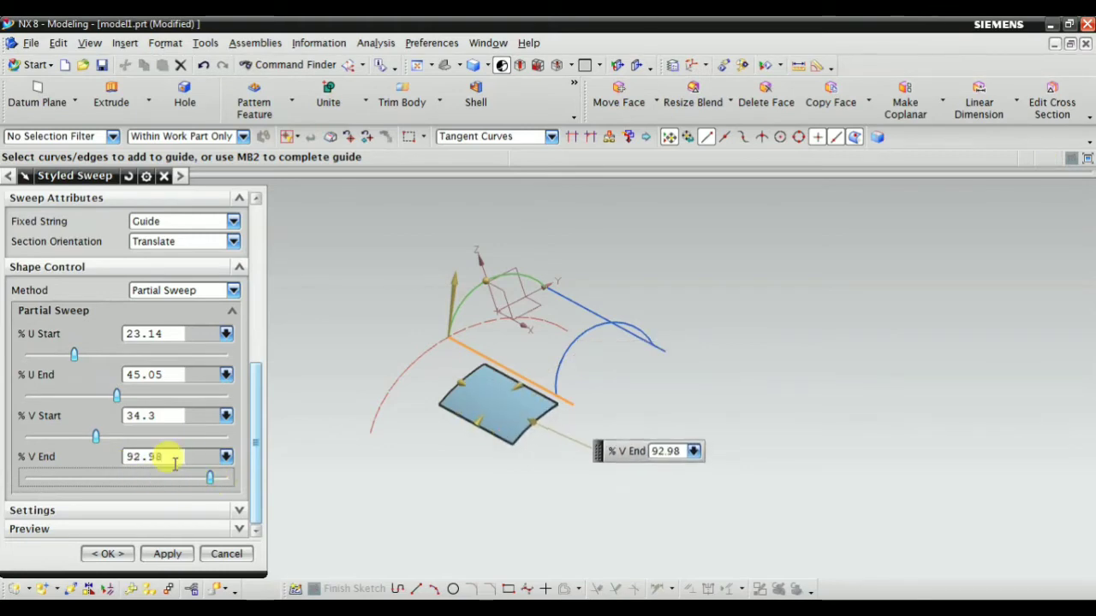
Try the Degree and Tolerance and Auto Fit rebuild options for the sections, and return the rebuild setting to None.
left_click(110, 511)
left_click(166, 478)
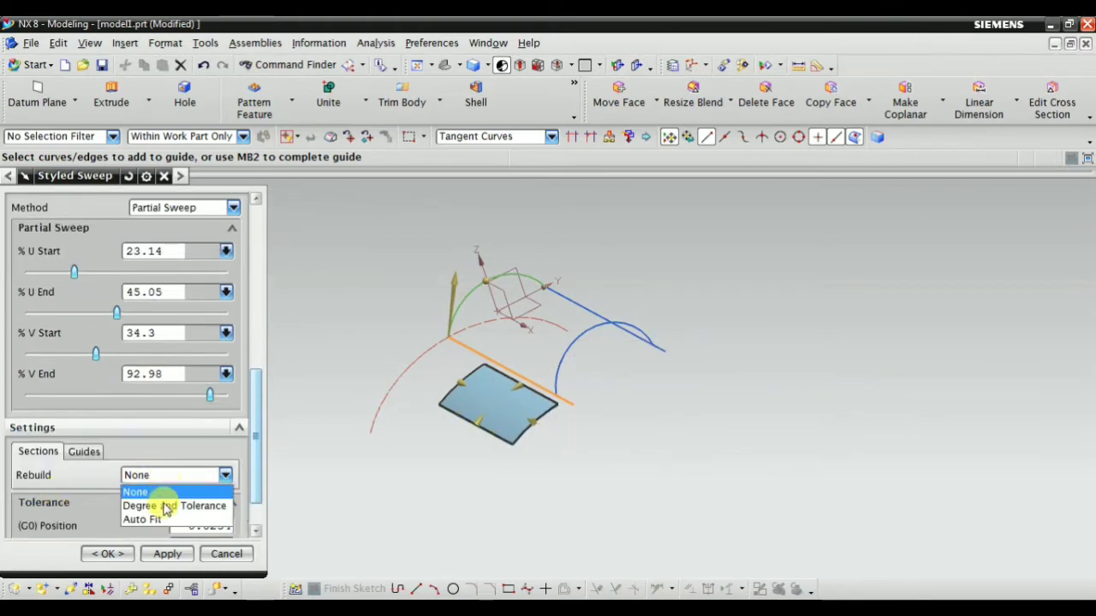
left_click(171, 504)
left_click(152, 482)
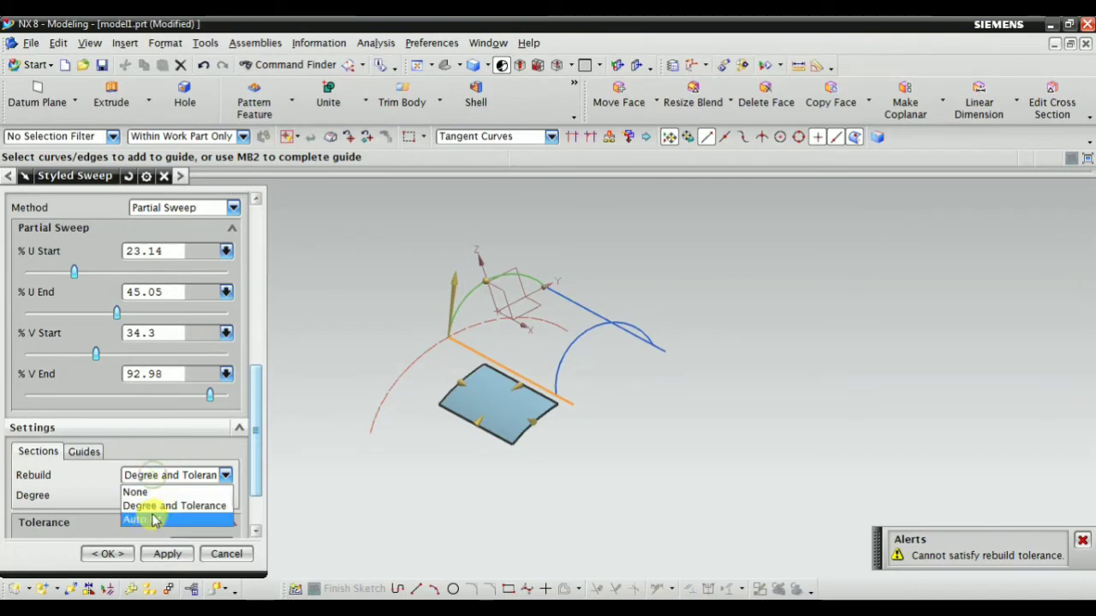
left_click(149, 518)
left_click(90, 457)
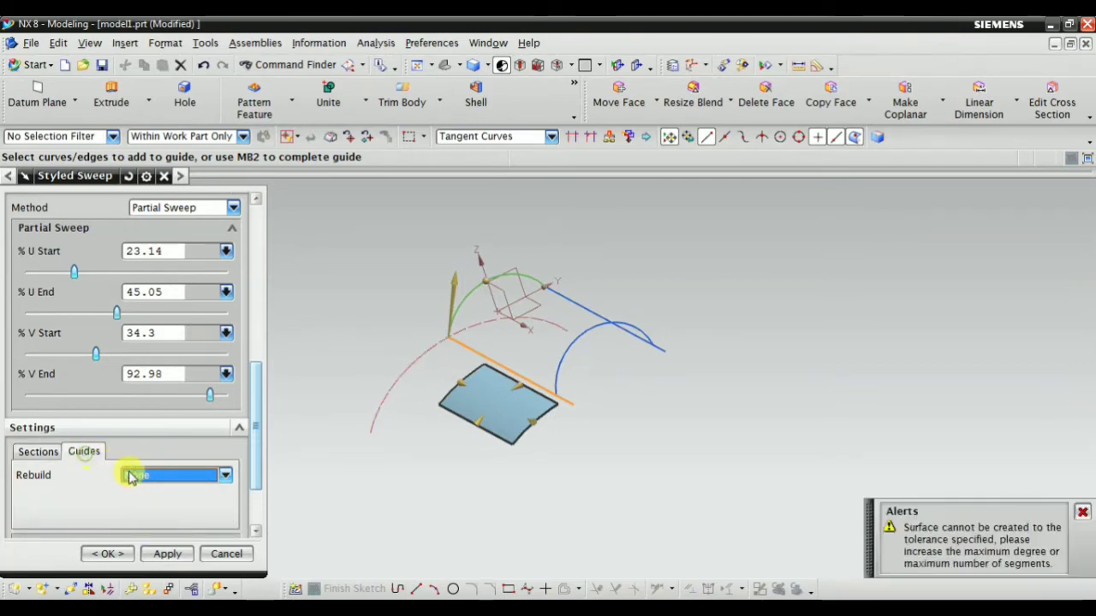
left_click(159, 477)
left_click(150, 493)
left_click(20, 452)
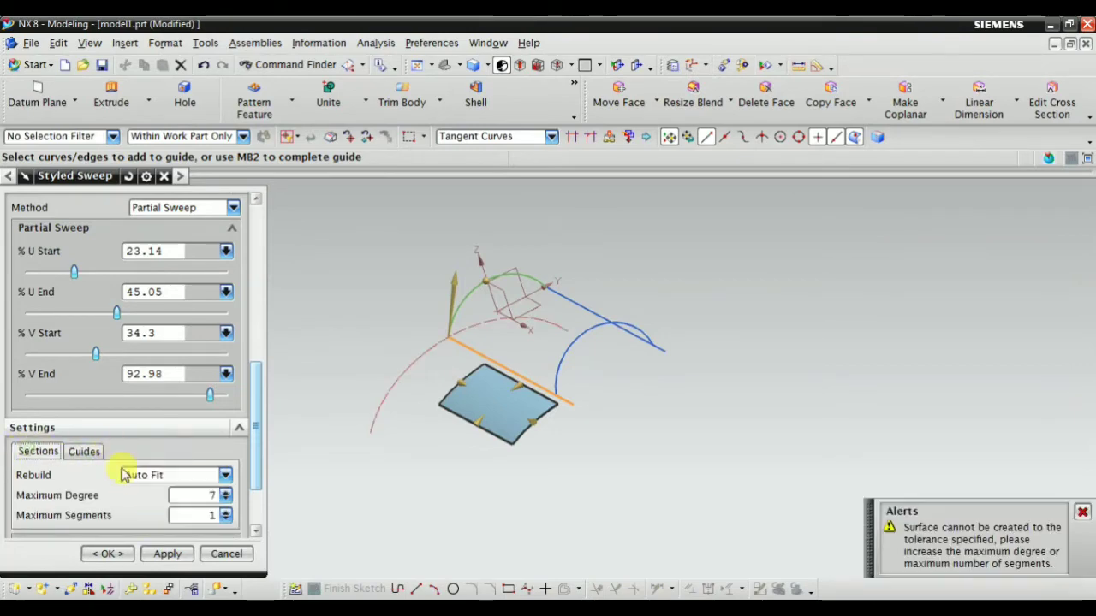
left_click(159, 476)
left_click(135, 492)
Set the Styled Sweep type to 1 Guide, 1 Touch and select the straight line opposite the guide as the touch curve.
left_click_drag(256, 436, 166, 264)
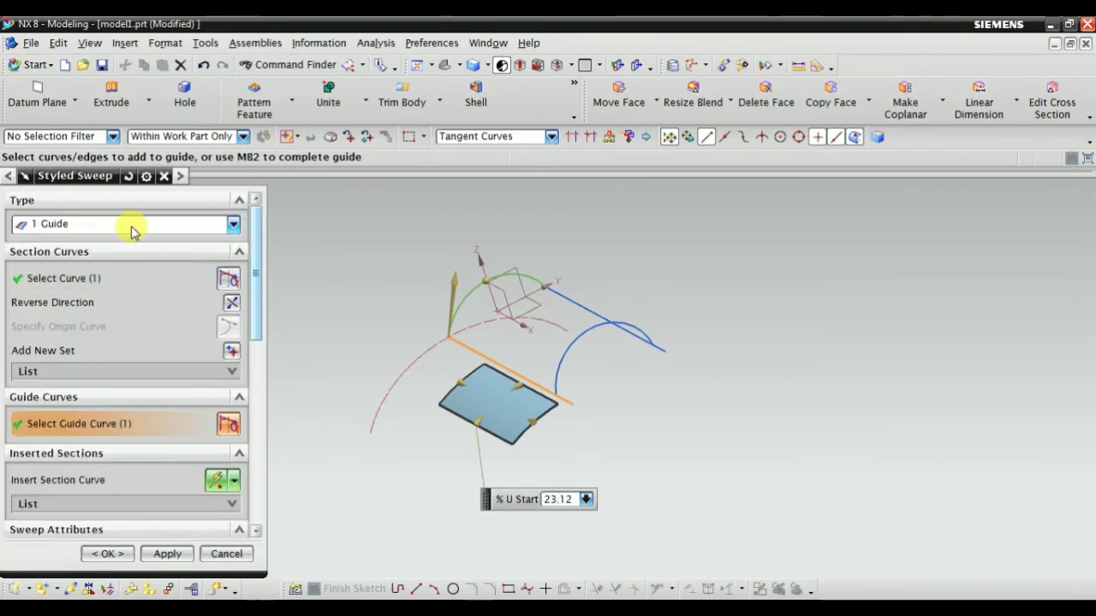
left_click(132, 227)
left_click(115, 258)
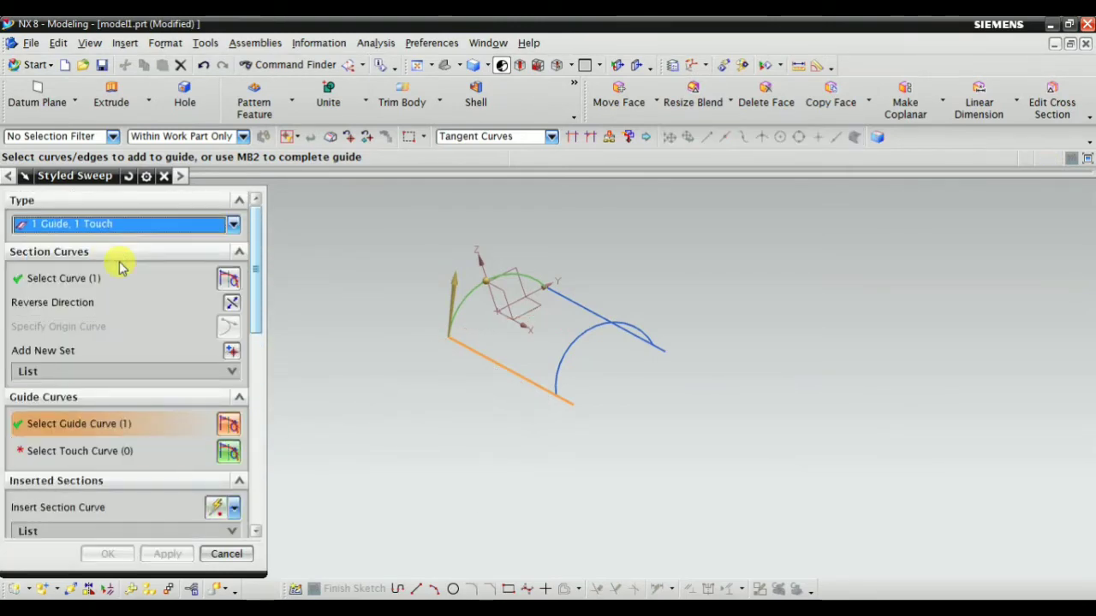
left_click(150, 224)
left_click(113, 257)
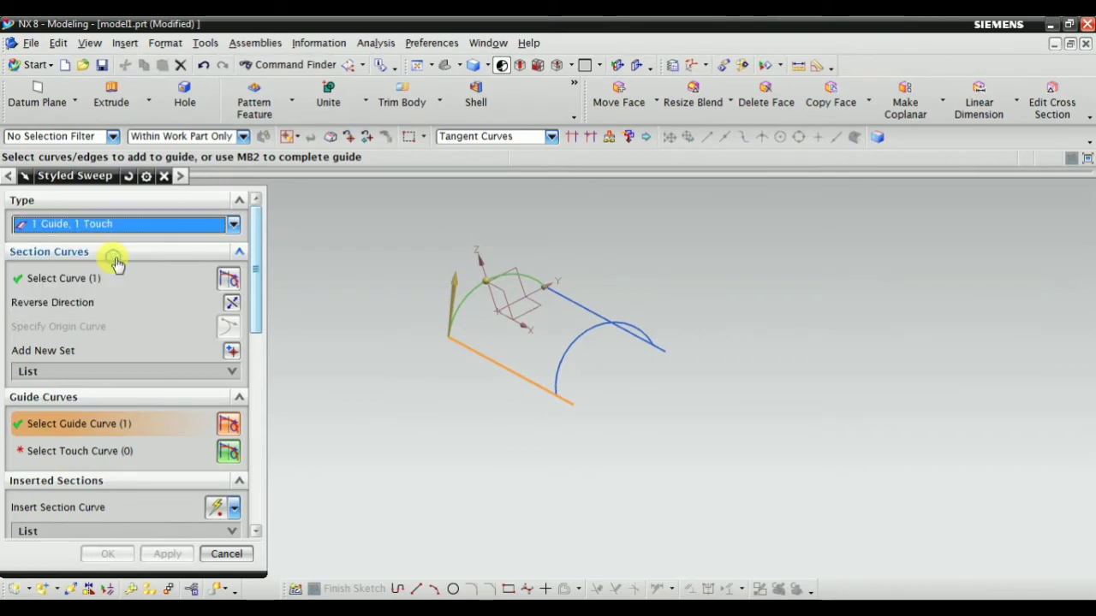
left_click(96, 279)
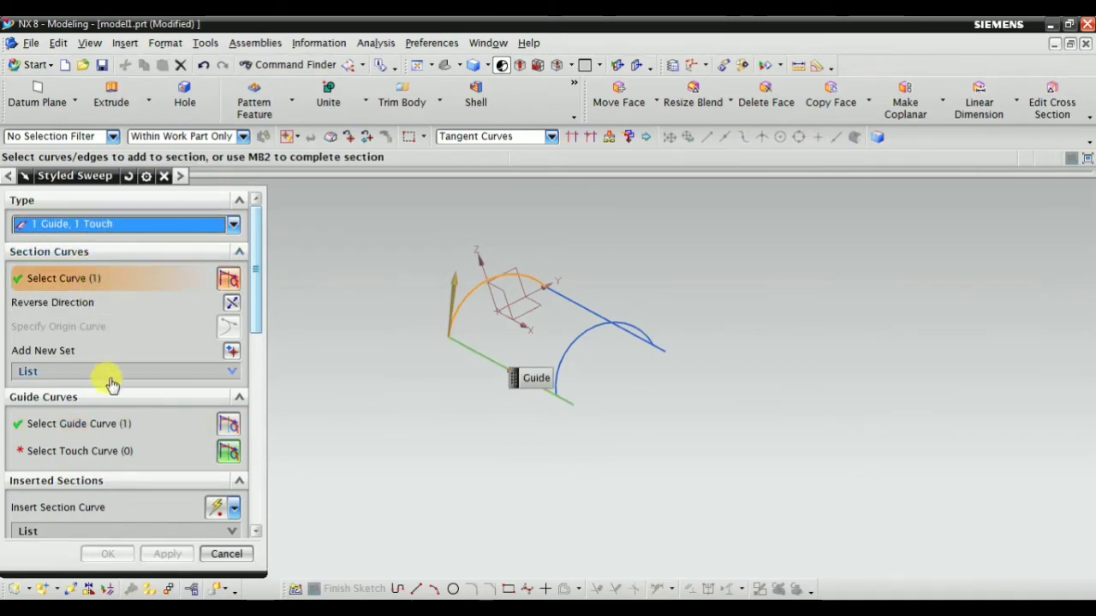
left_click(83, 425)
left_click(123, 451)
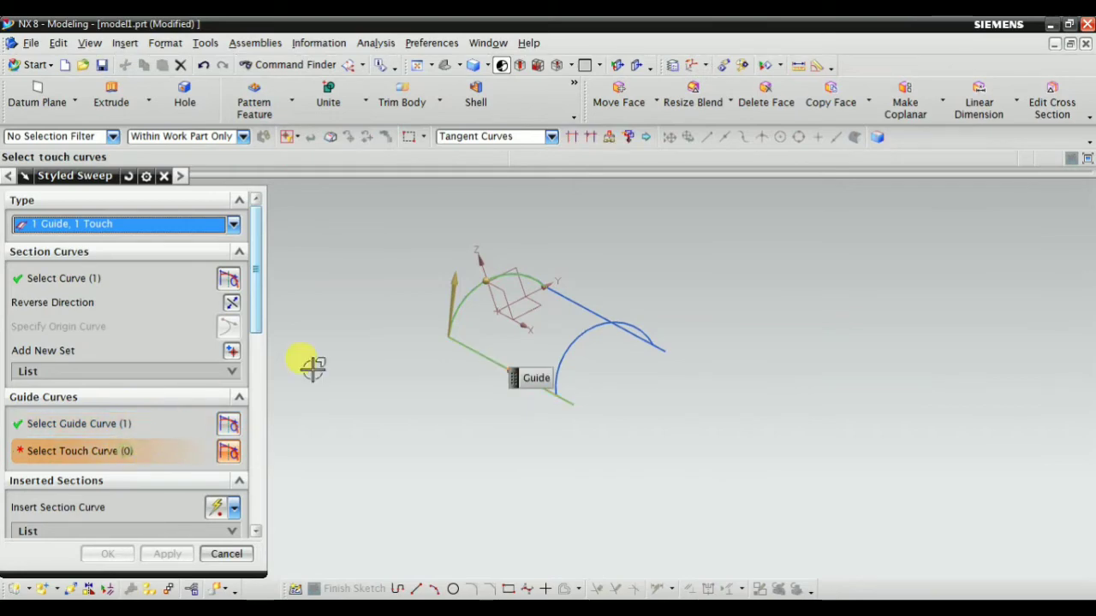
left_click(595, 304)
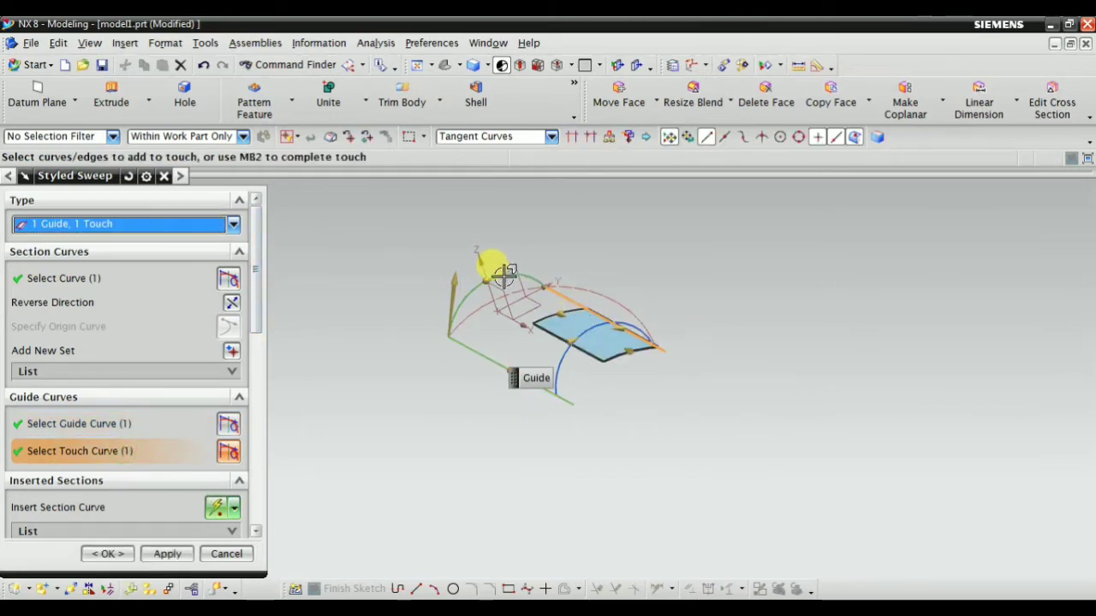
Switch the sweep type to 1 Guide for comparison and return it to 1 Guide, 1 Touch.
left_click(100, 232)
left_click(83, 259)
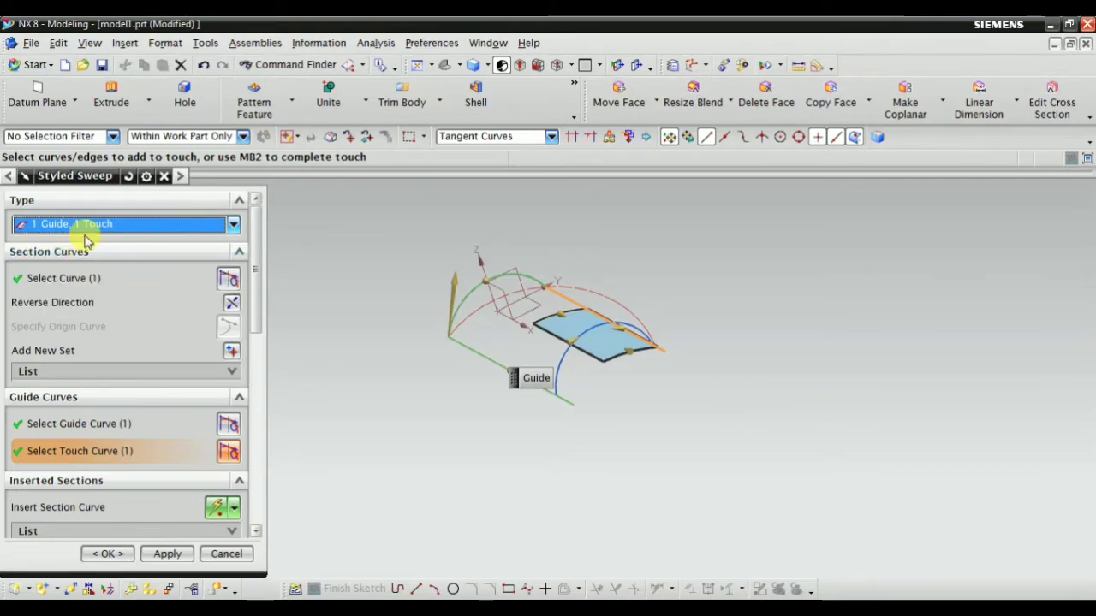
left_click(82, 232)
left_click(76, 241)
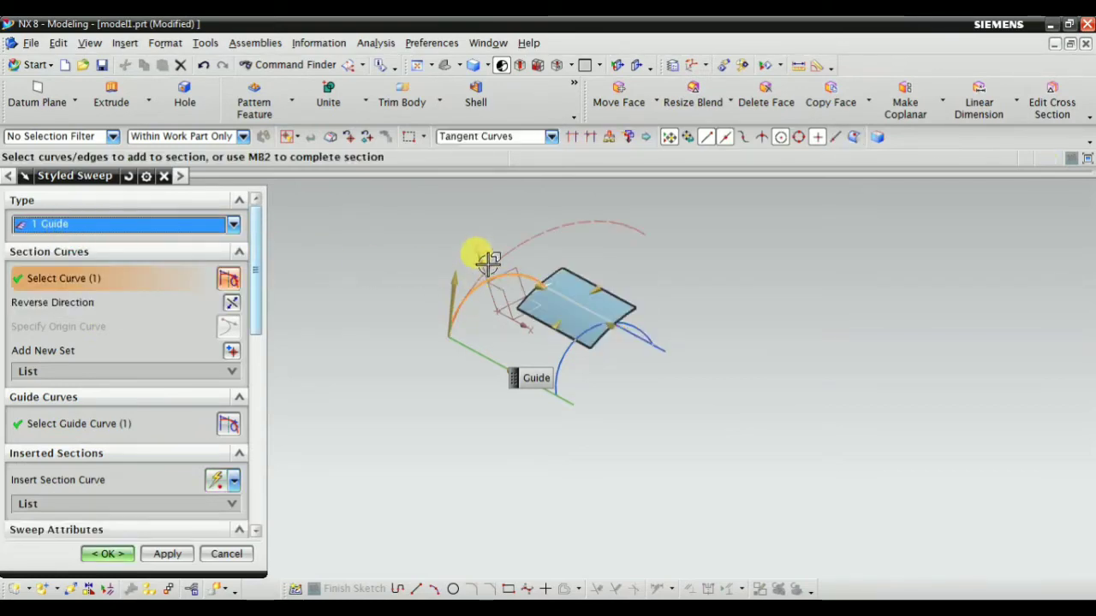
scroll(488, 283, "up", 5)
scroll(488, 283, "down", 5)
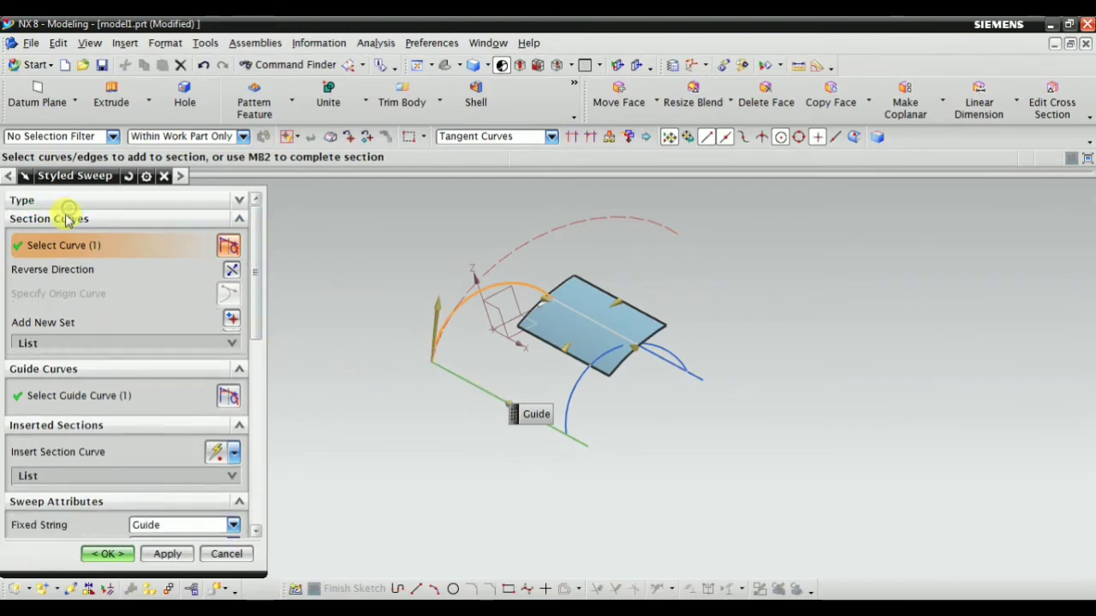
left_click(69, 223)
left_click(79, 259)
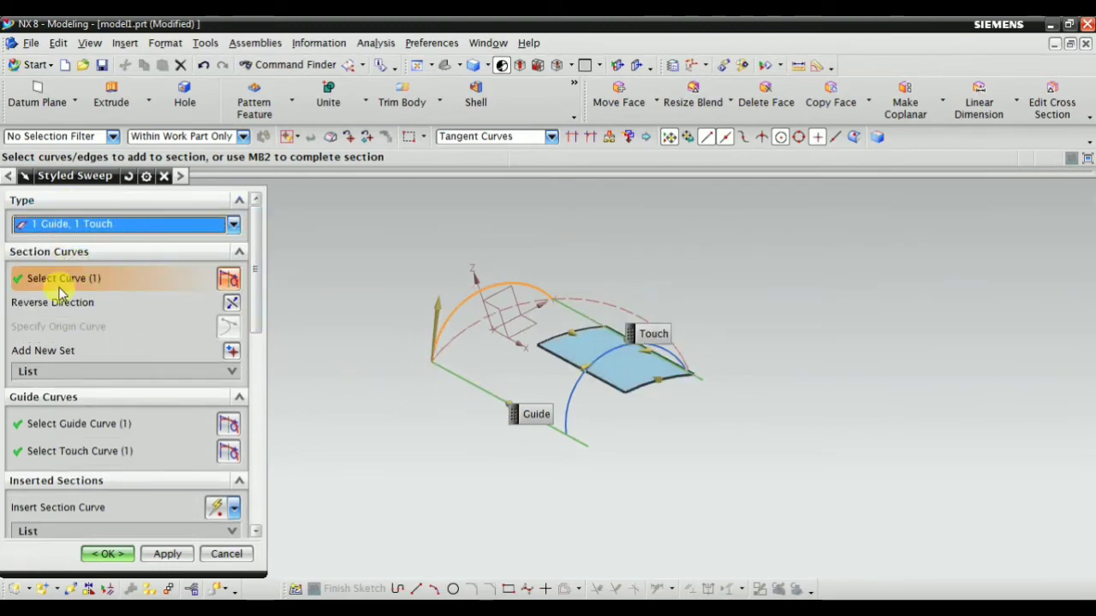
Review which curves serve as section, guide and touch curve of the sweep.
scroll(489, 294, "up", 3)
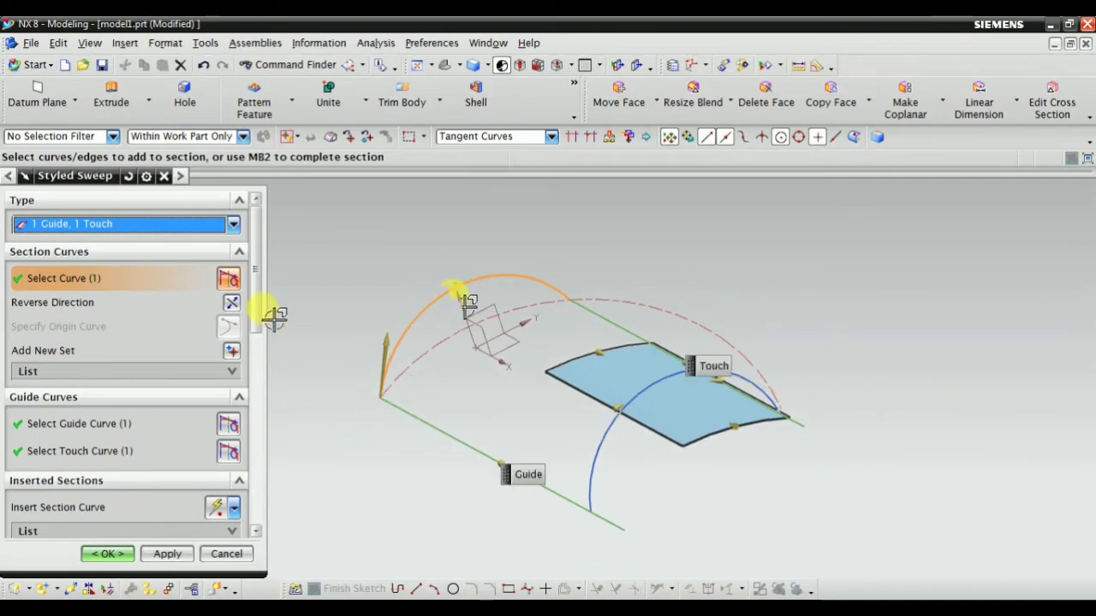
left_click(85, 423)
scroll(400, 450, "up", 2)
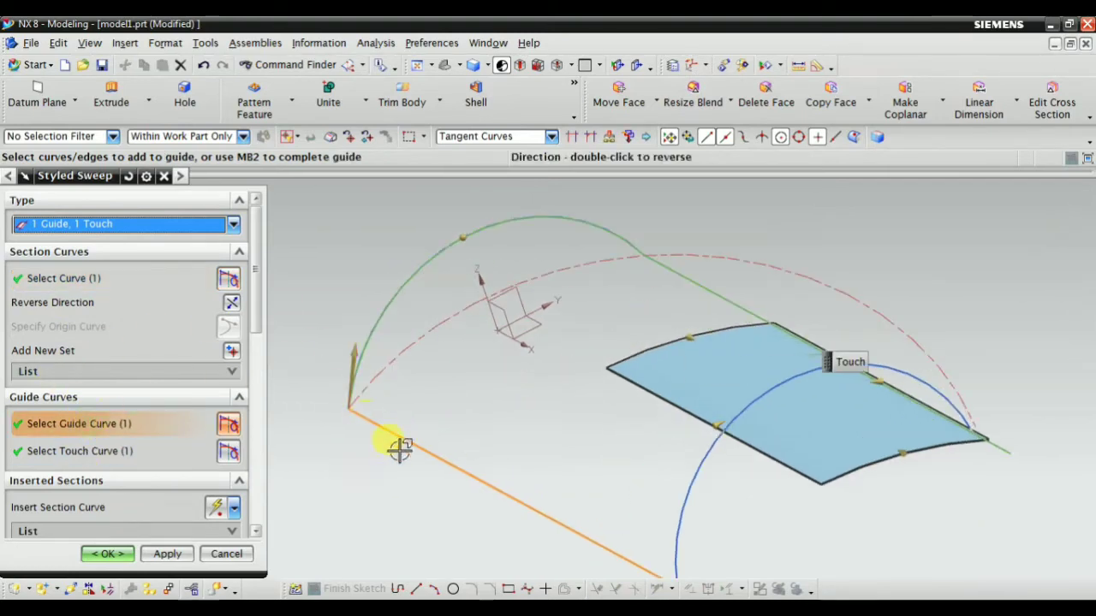
scroll(412, 456, "down", 2)
left_click(85, 460)
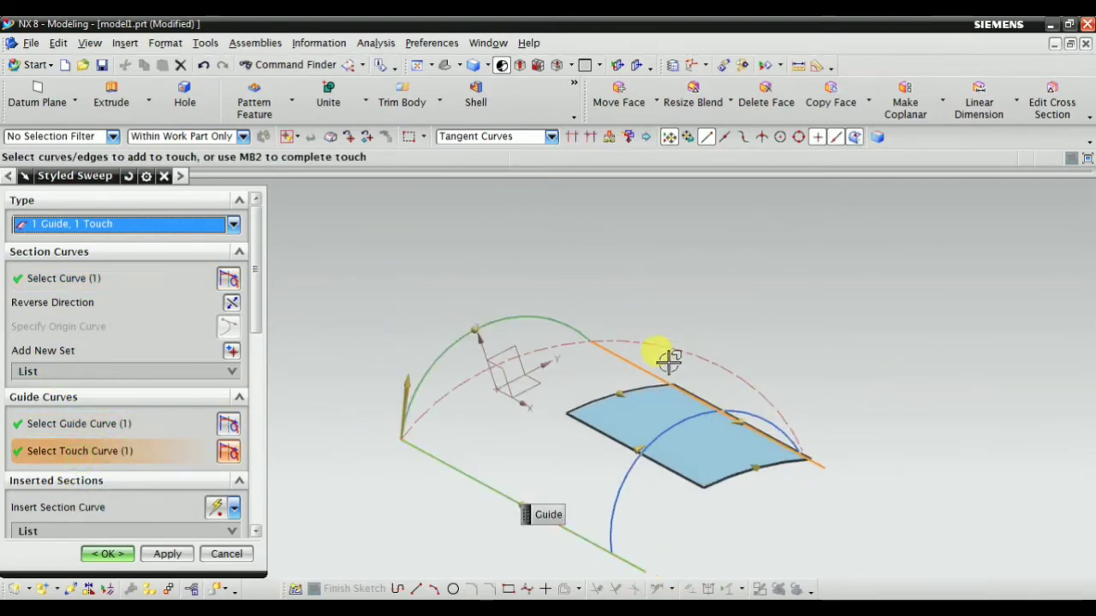
middle_click_drag(470, 387, 374, 363, "shift")
scroll(145, 434, "down", 5)
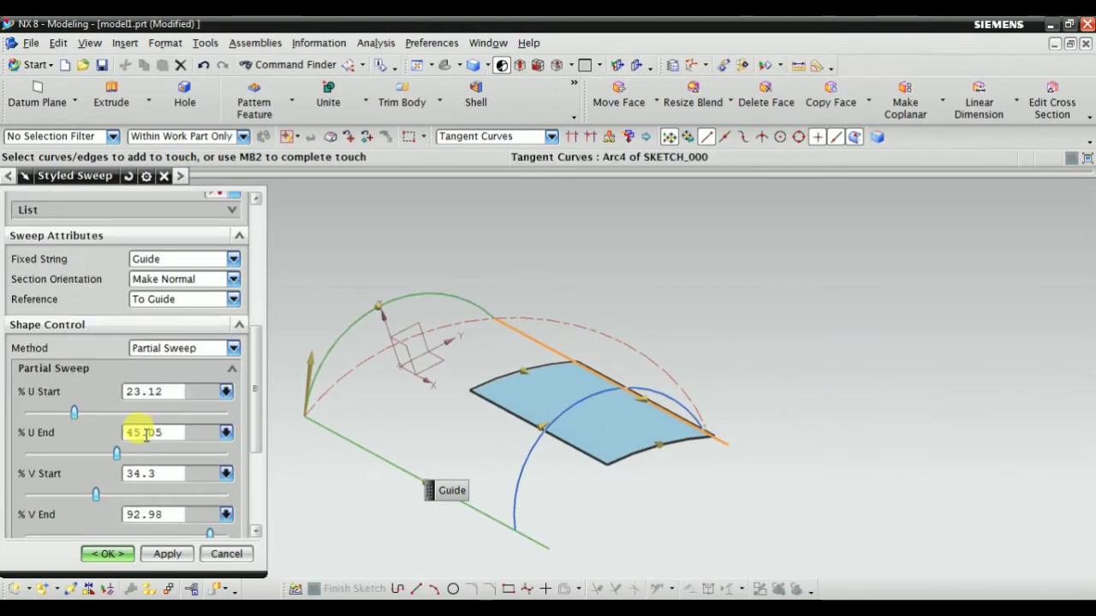
Adjust the Partial Sweep limits to 22–34% in U and 10–92.97% in V.
left_click(441, 359)
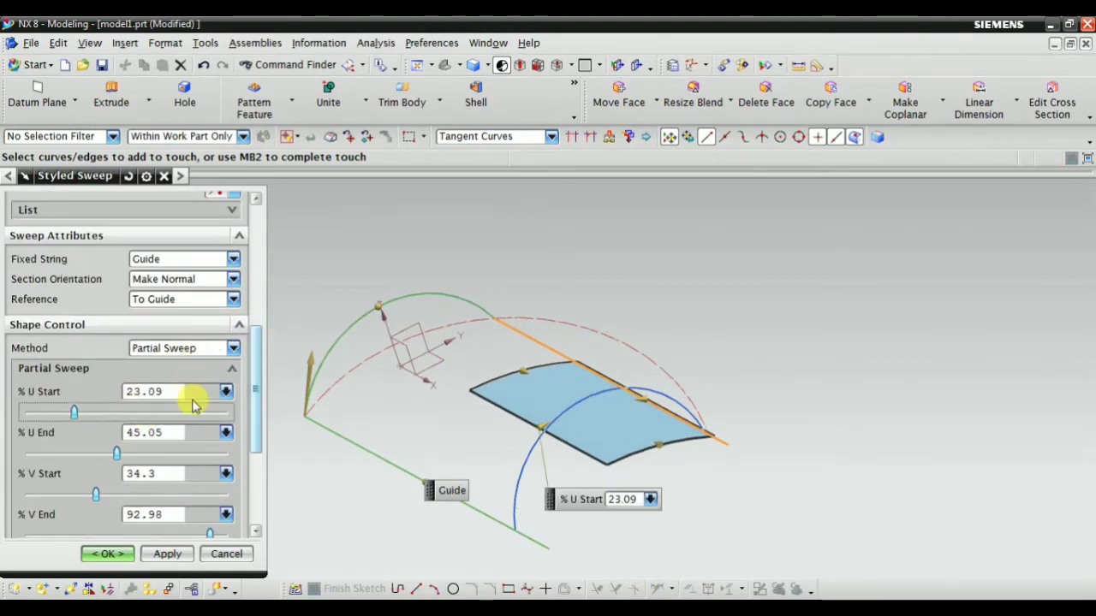
scroll(208, 439, "down", 2)
scroll(232, 452, "down", 2)
scroll(232, 452, "up", 2)
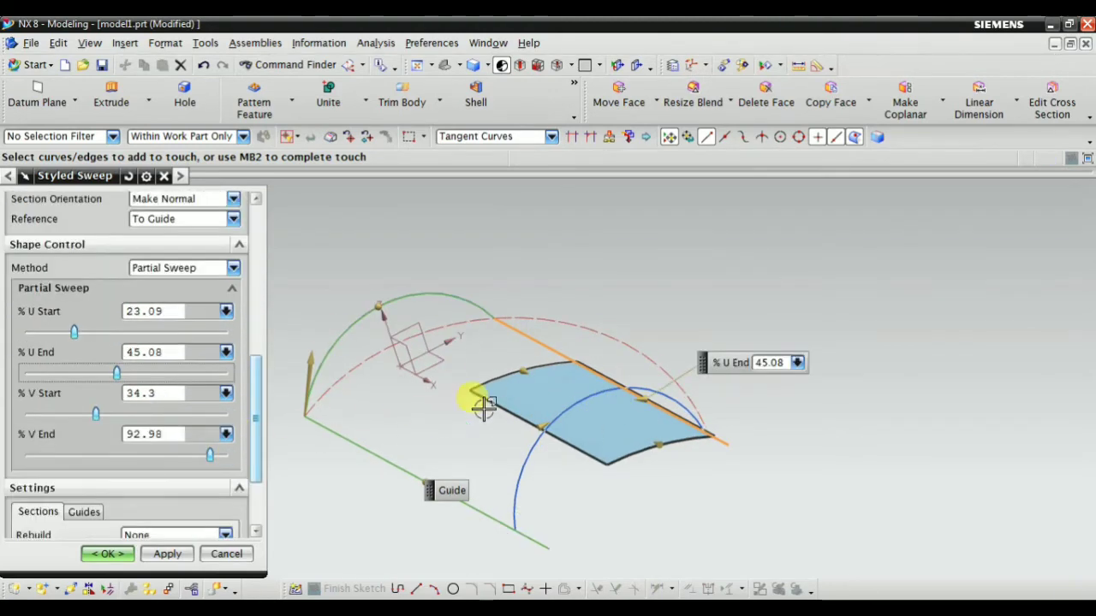
left_click(508, 364)
left_click_drag(517, 366, 452, 333)
middle_click_drag(550, 482, 514, 425)
left_click_drag(514, 425, 339, 543)
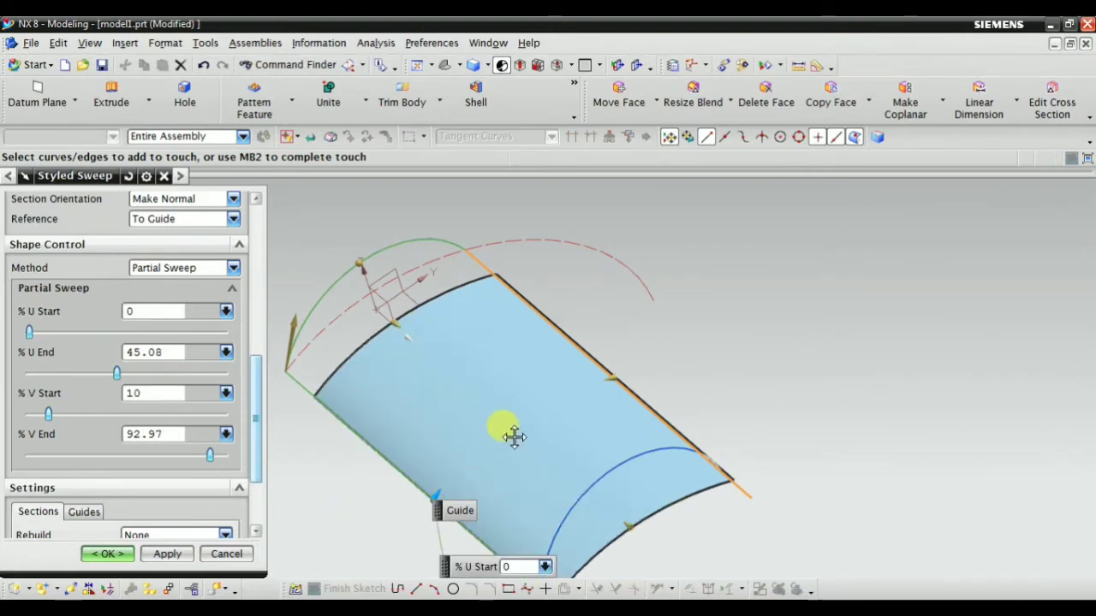
mouse_move(513, 437)
left_mouse_down()
mouse_move(517, 414)
mouse_move(506, 423)
left_mouse_up()
scroll(511, 448, "down", 2)
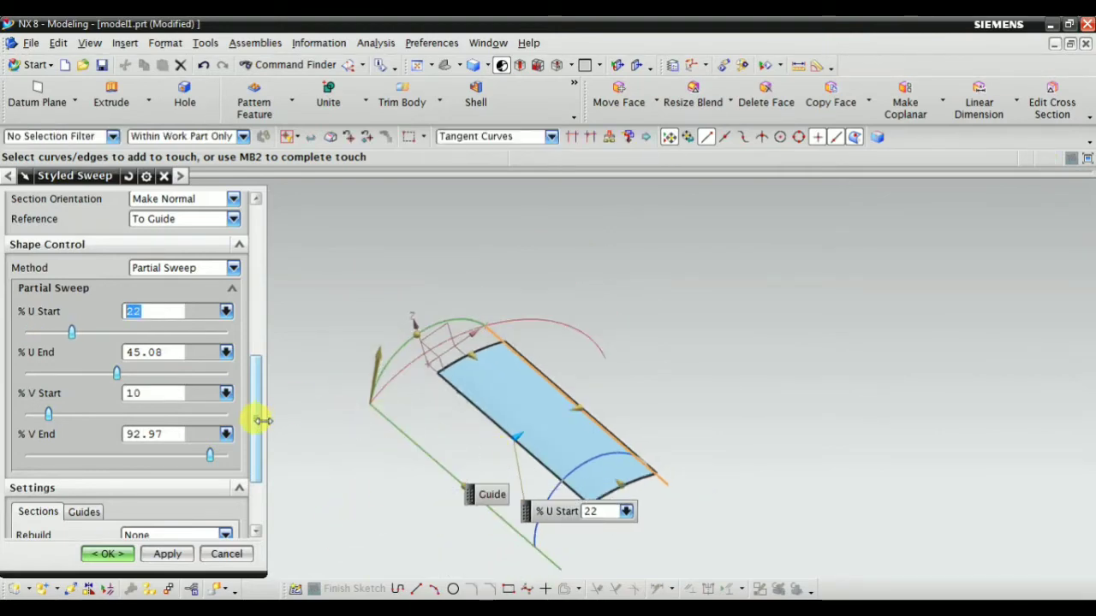
left_click_drag(578, 411, 544, 418)
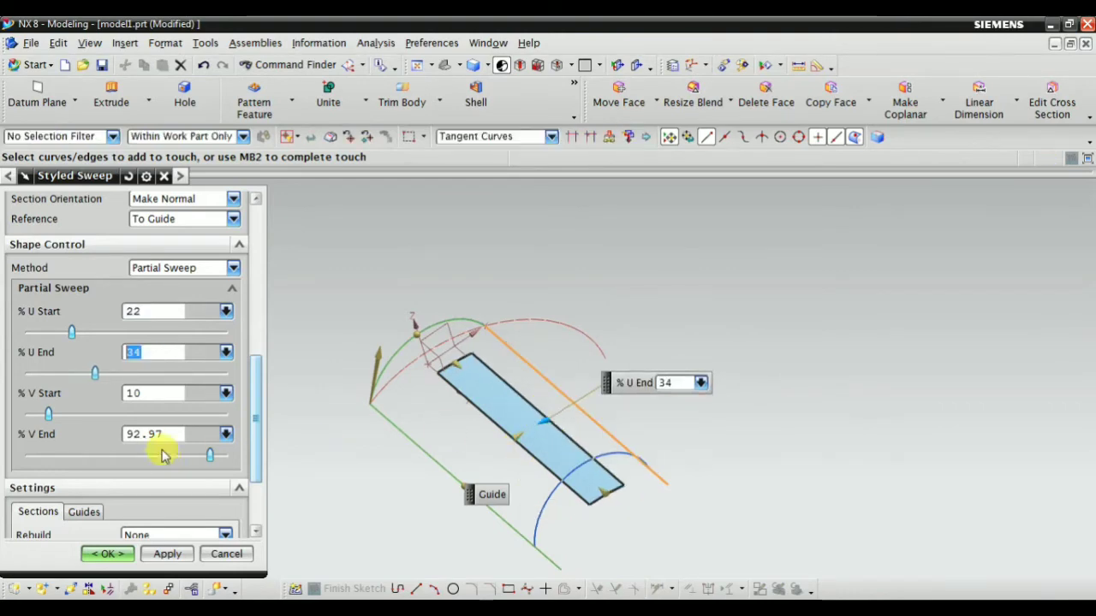
Switch the shape control method to Pivot Point Position and apply the sweep to create the surface.
left_click(188, 268)
left_click(182, 283)
scroll(463, 364, "up", 2)
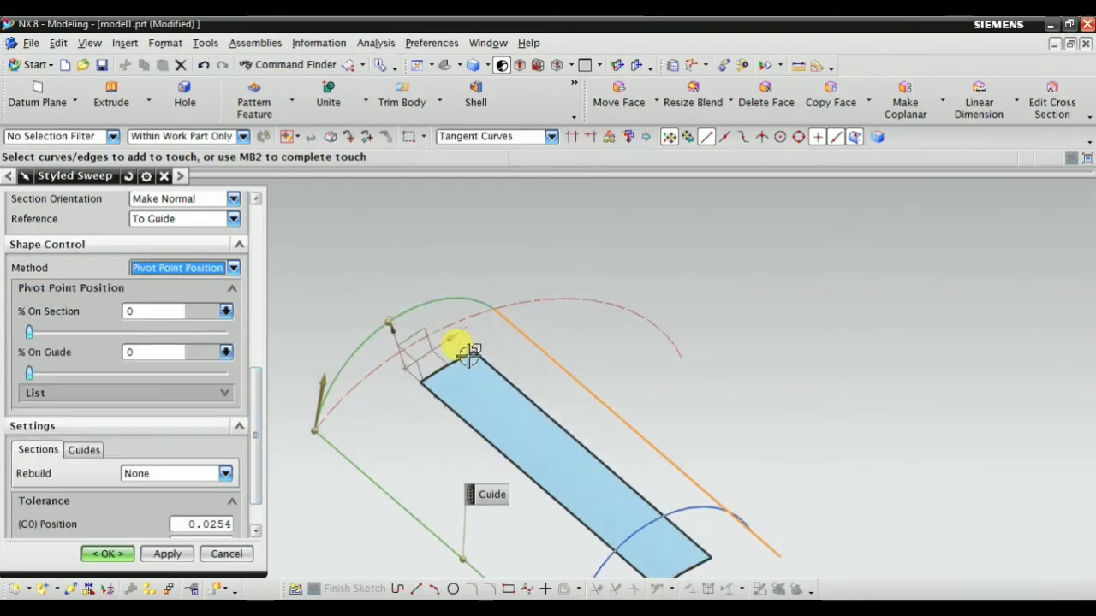
scroll(421, 349, "down", 3)
scroll(169, 491, "down", 2)
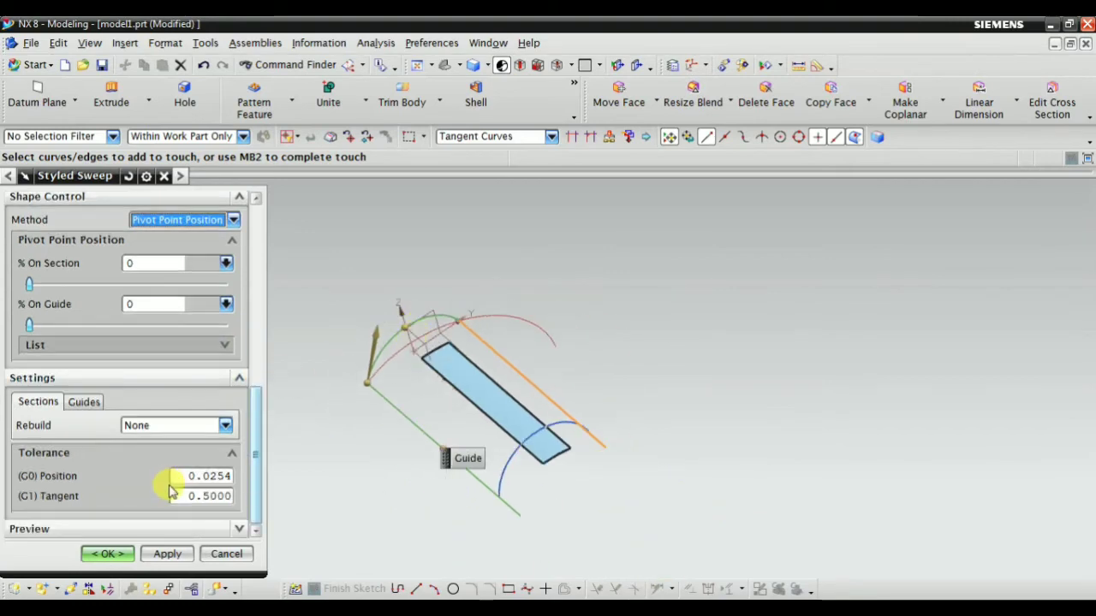
left_click(165, 555)
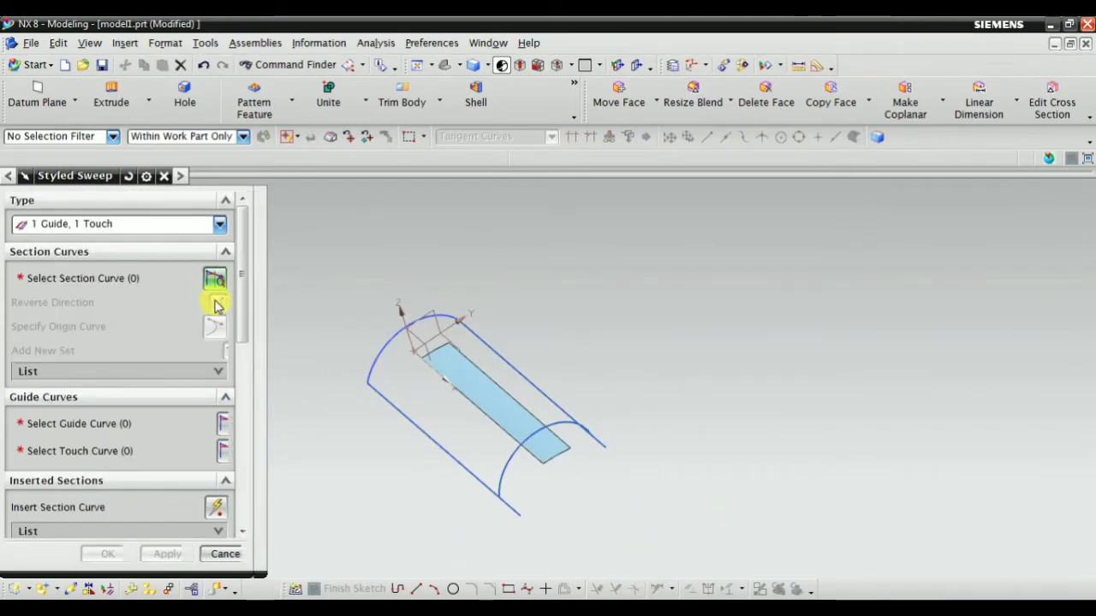
Set the type of the new Styled Sweep to 1 Guide, 1 Orientation.
left_click(121, 224)
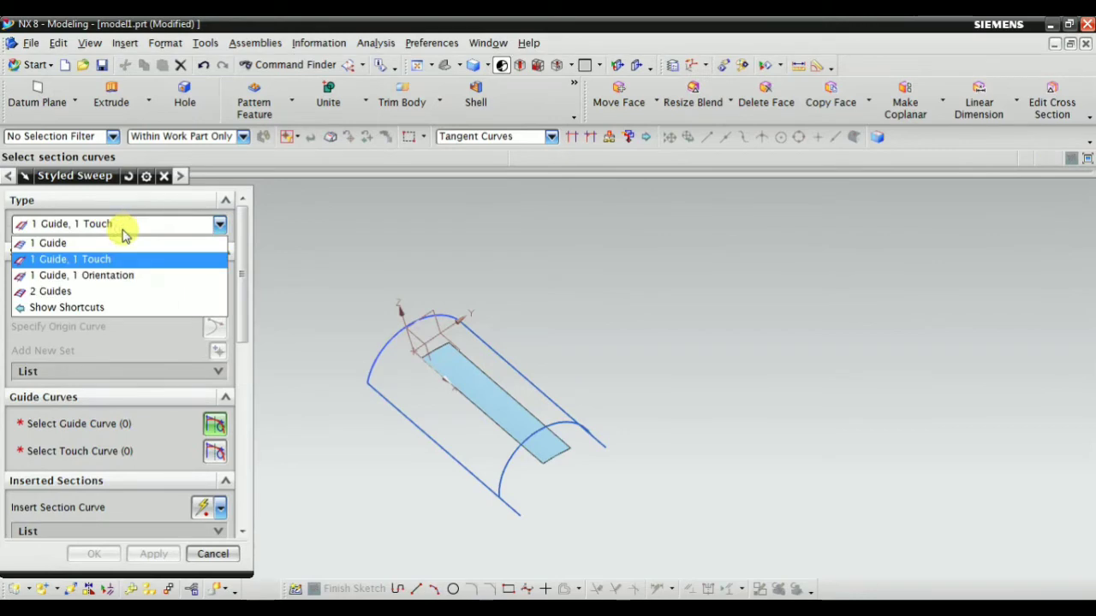
left_click(107, 260)
left_click(121, 225)
left_click(115, 259)
left_click(121, 224)
left_click(116, 275)
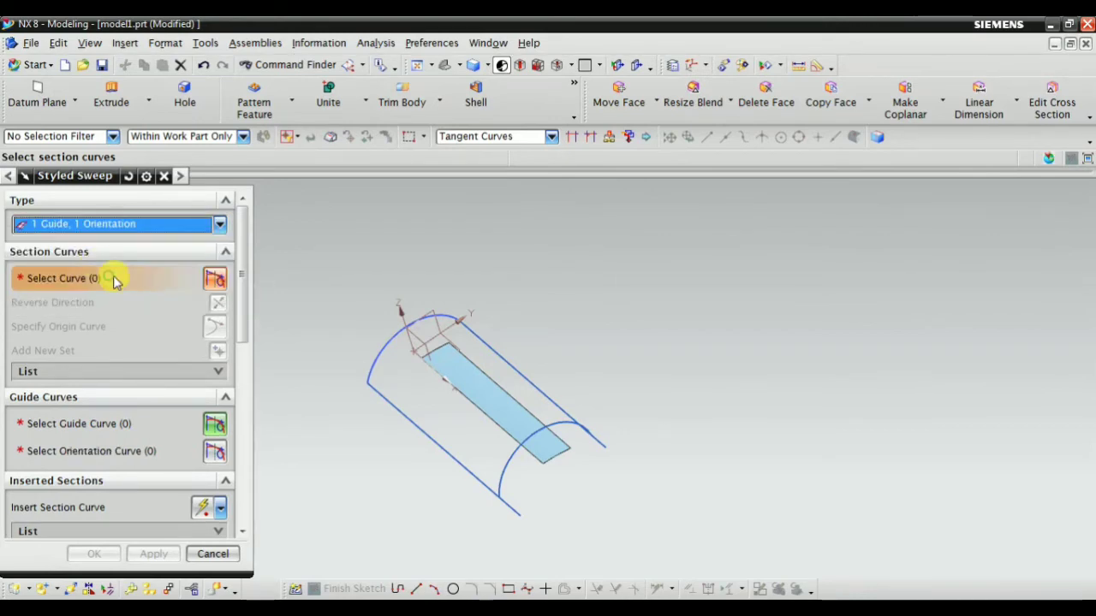
Select the arc near the coordinate system as section, the nearer straight line as guide and the opposite line as orientation curve.
scroll(399, 372, "up", 3)
left_click(342, 329)
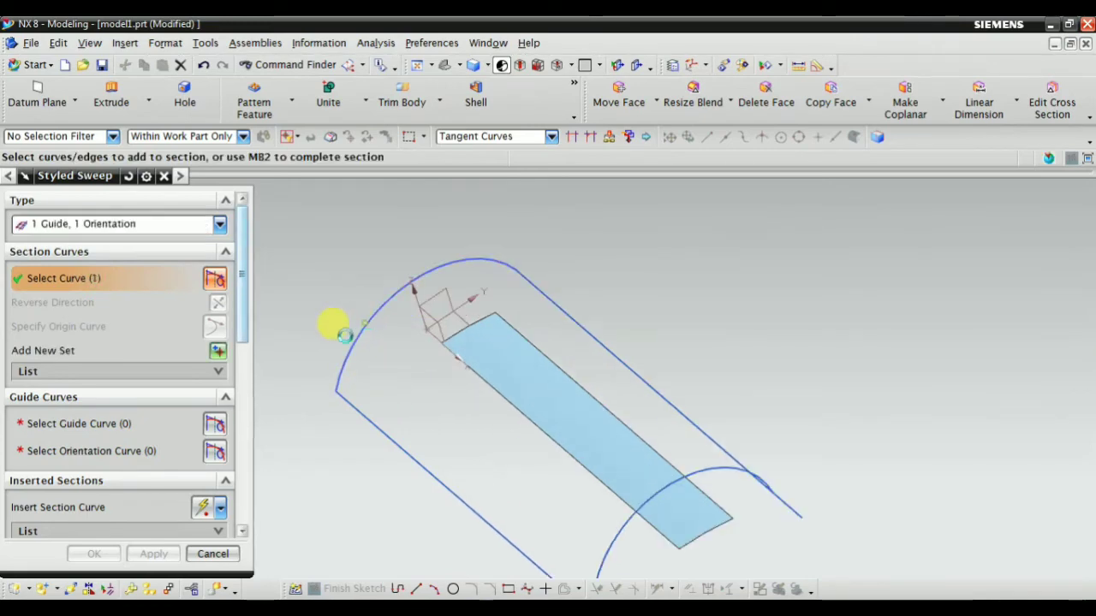
left_click(60, 423)
left_click(348, 407)
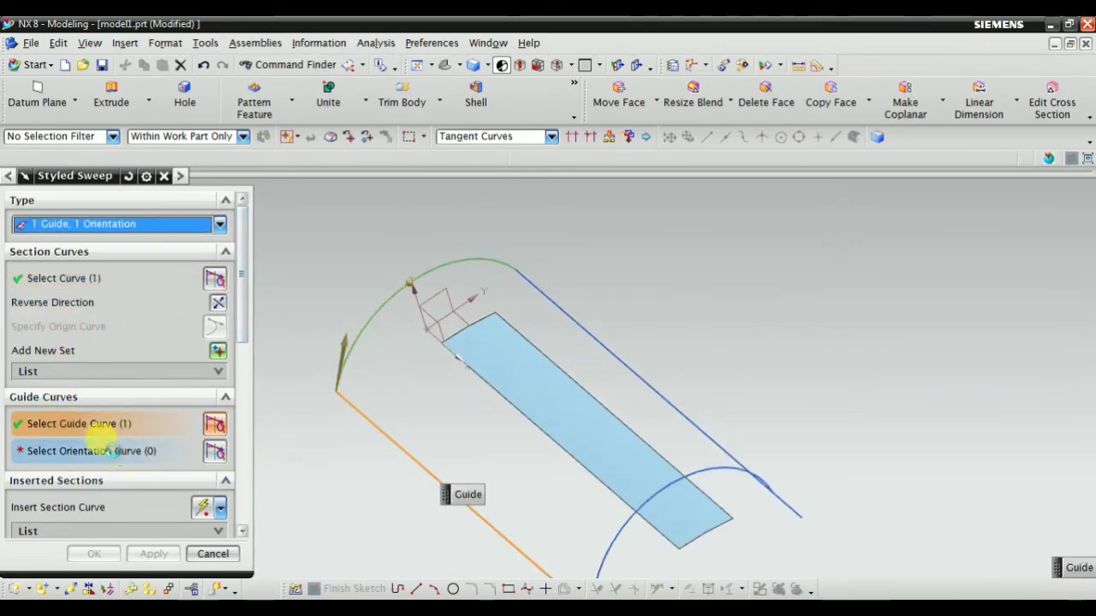
left_click(109, 450)
scroll(386, 396, "down", 2)
scroll(477, 367, "up", 2)
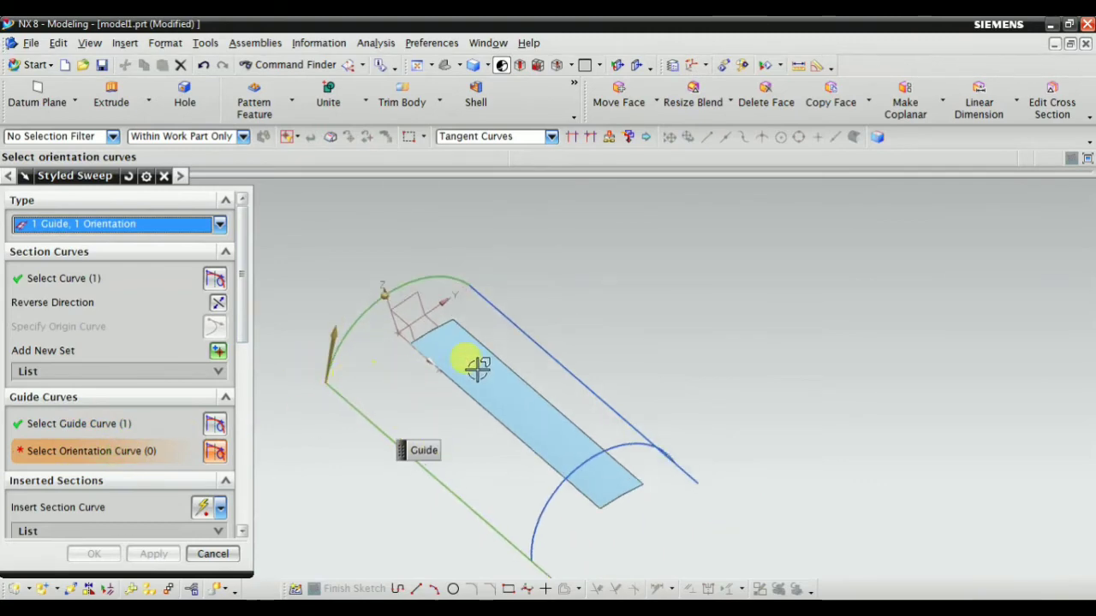
left_click(496, 310)
middle_click_drag(462, 363, 440, 342)
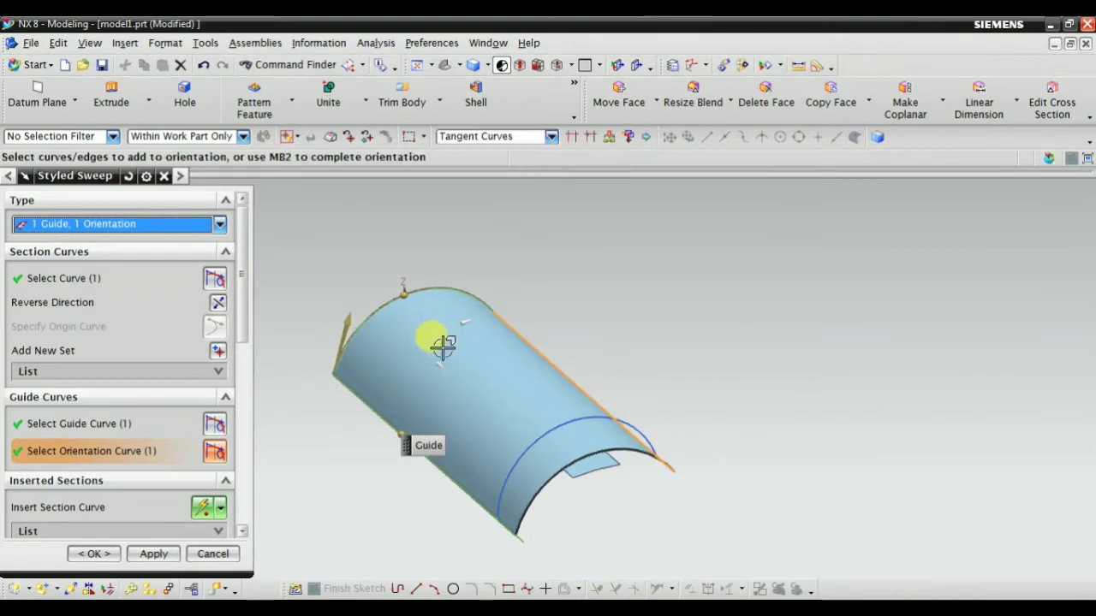
Activate section curve insertion and check the available shape control methods, keeping Pivot Point Position.
scroll(182, 490, "down", 2)
left_click(118, 428)
scroll(154, 441, "down", 3)
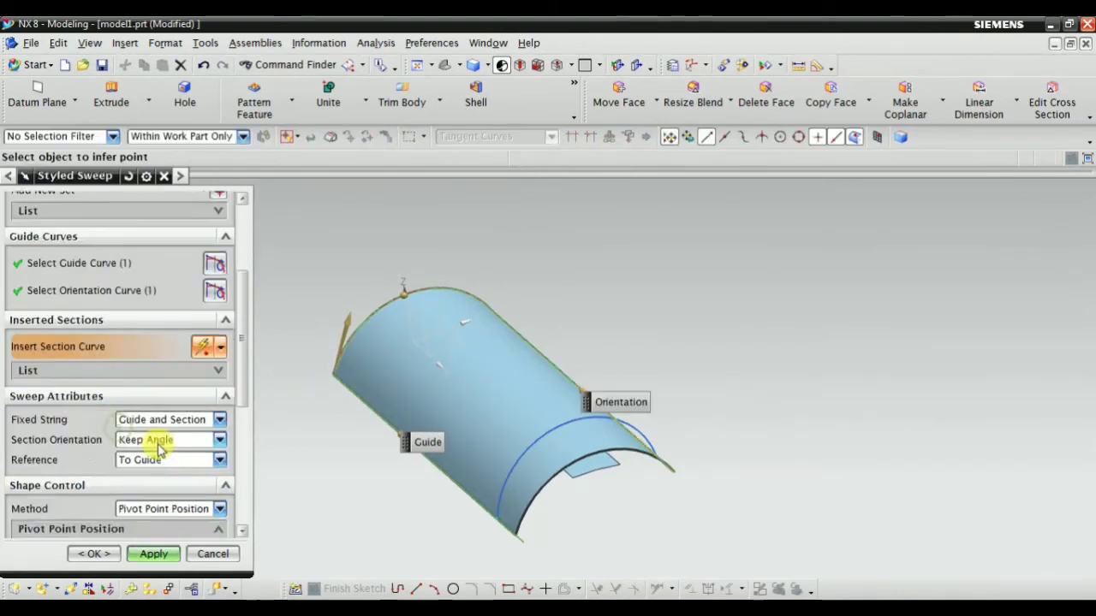
left_click(152, 348)
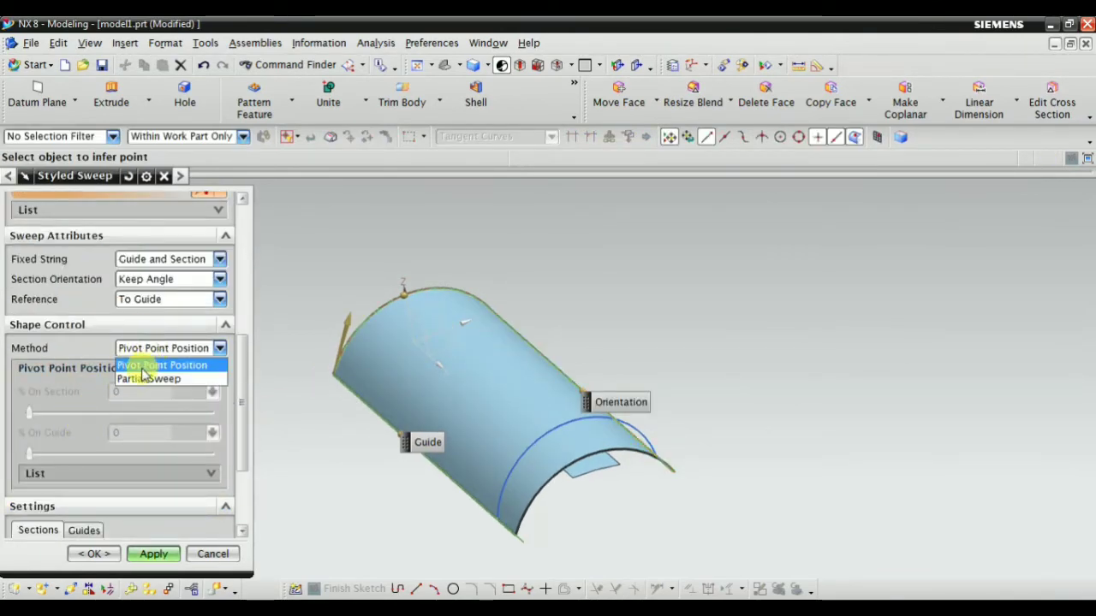
left_click(154, 358)
scroll(103, 299, "up", 5)
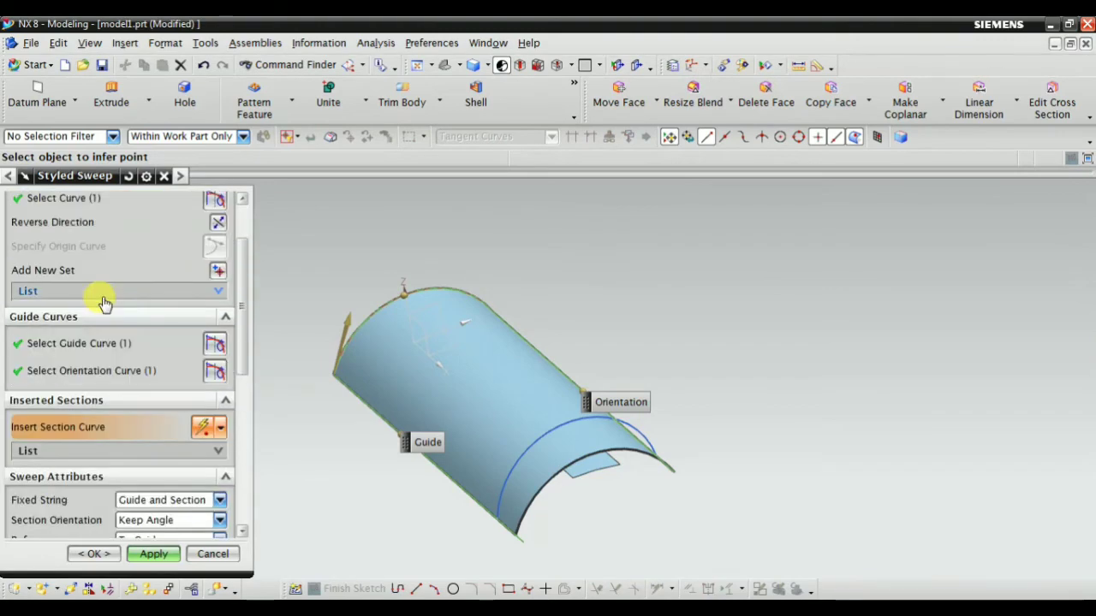
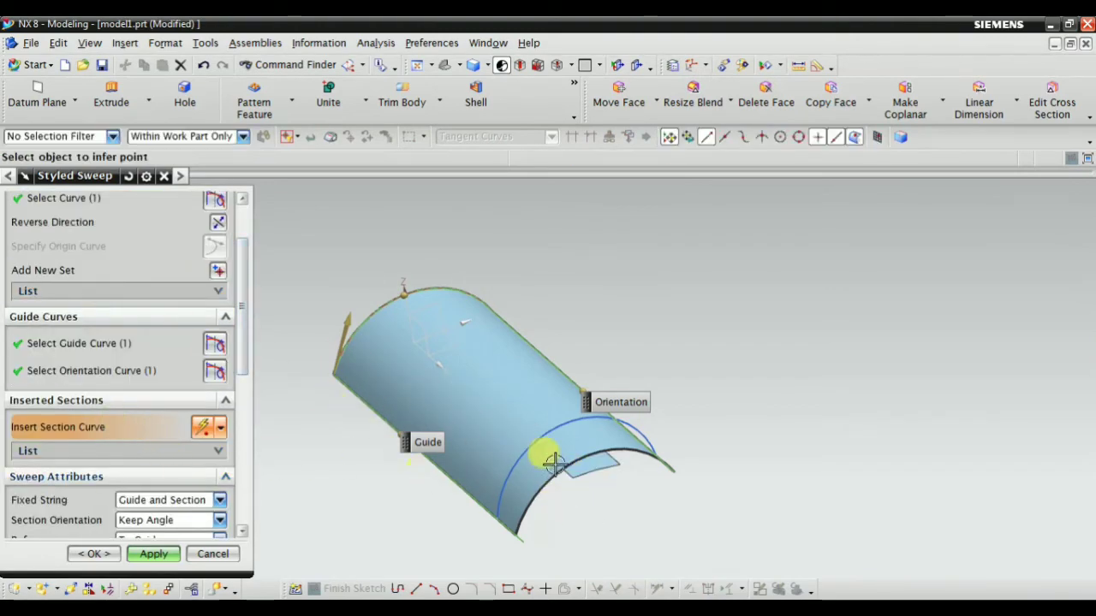
Insert a section curve at the end of the swept surface farthest from the coordinate system and inspect it.
scroll(622, 484, "up", 3)
scroll(612, 467, "down", 3)
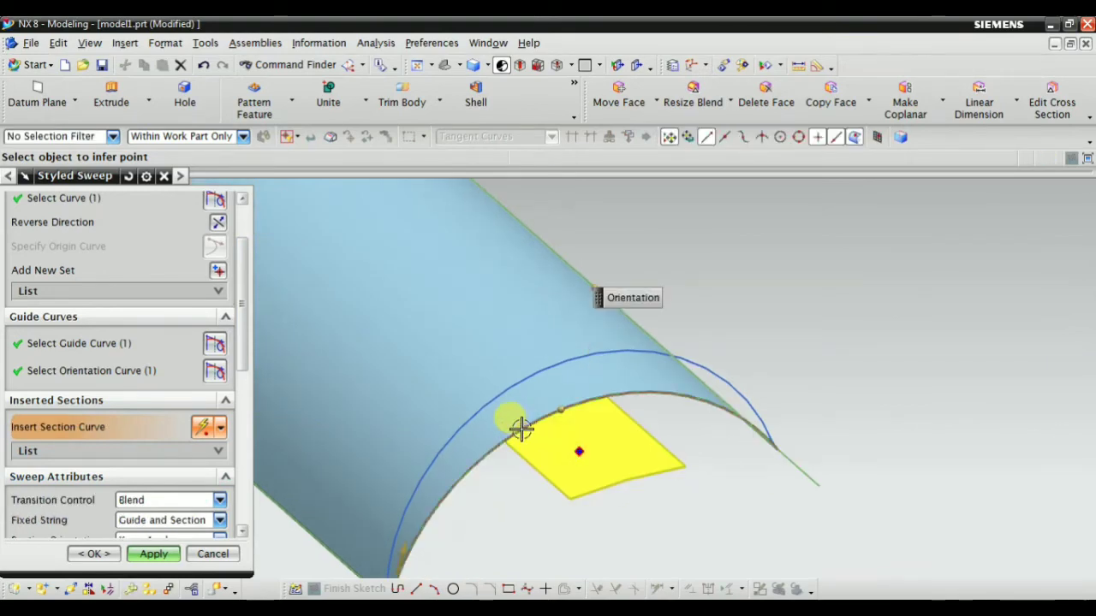
middle_click_drag(519, 428, 548, 425)
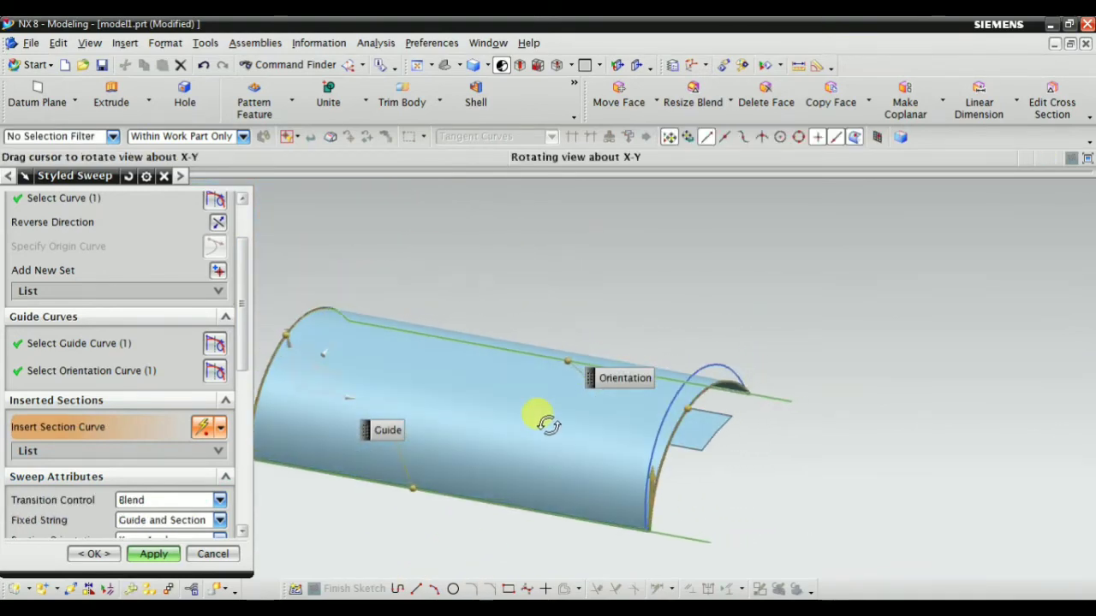
scroll(668, 420, "up", 3)
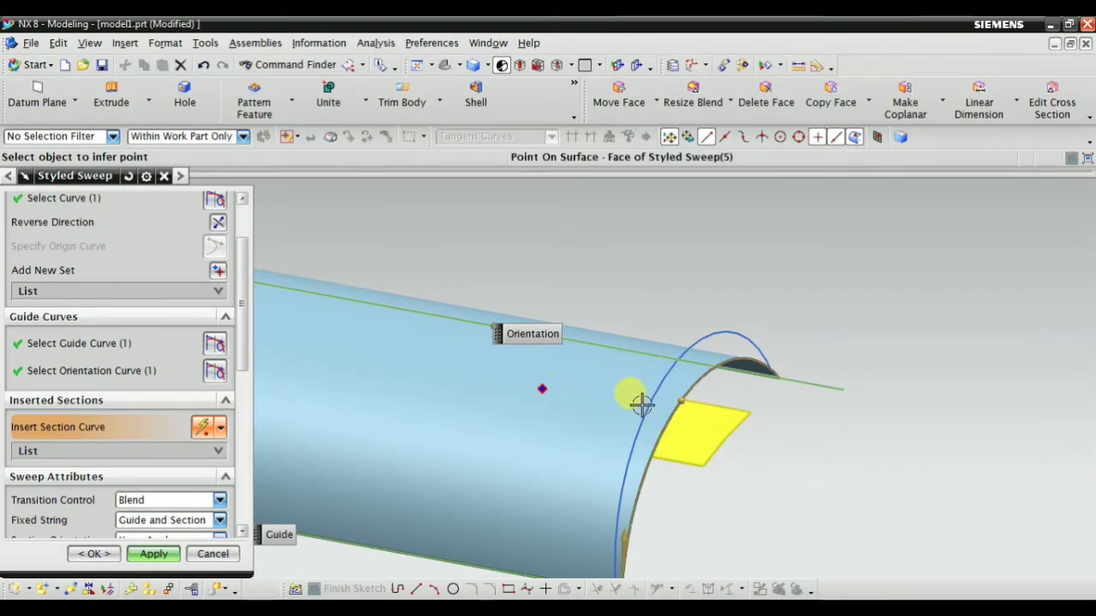
Insert section curves just before the sweep's far end and at about 27% along the guide.
left_click(690, 428)
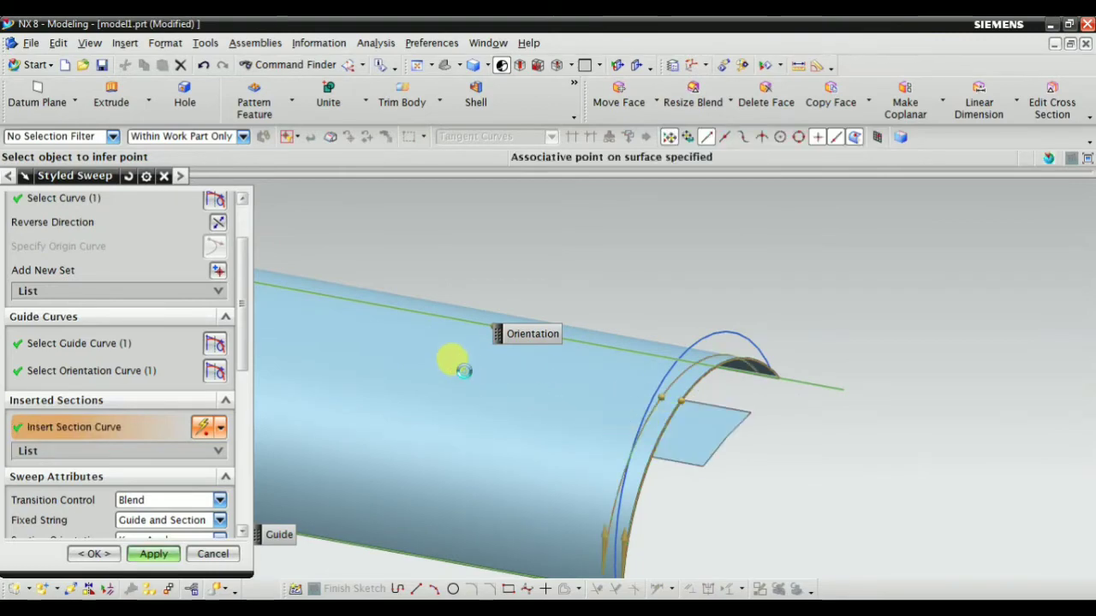
scroll(472, 403, "down", 5)
middle_click_drag(391, 391, 446, 419)
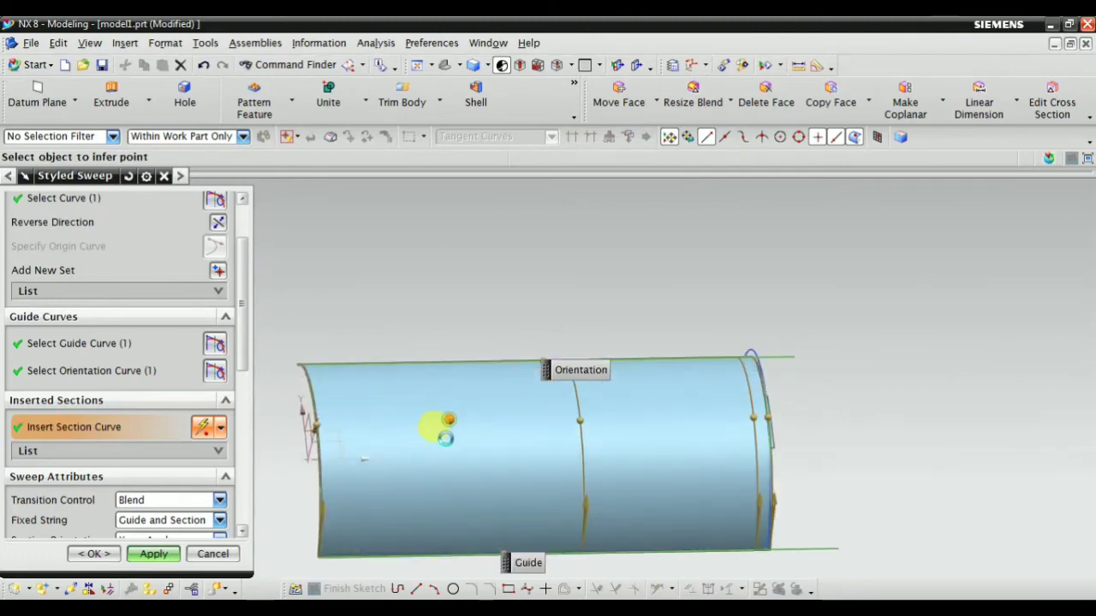
middle_click_drag(416, 471, 359, 432)
scroll(130, 448, "down", 4)
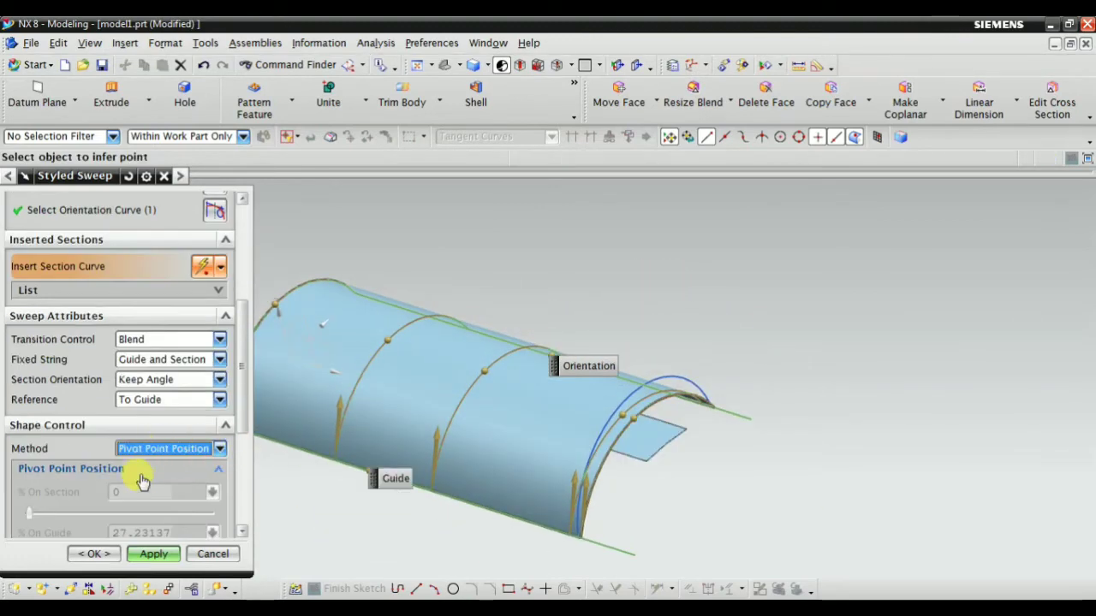
Insert two more closely spaced section curves at about 31% and 32% along the guide.
scroll(420, 370, "up", 2)
left_click(514, 368)
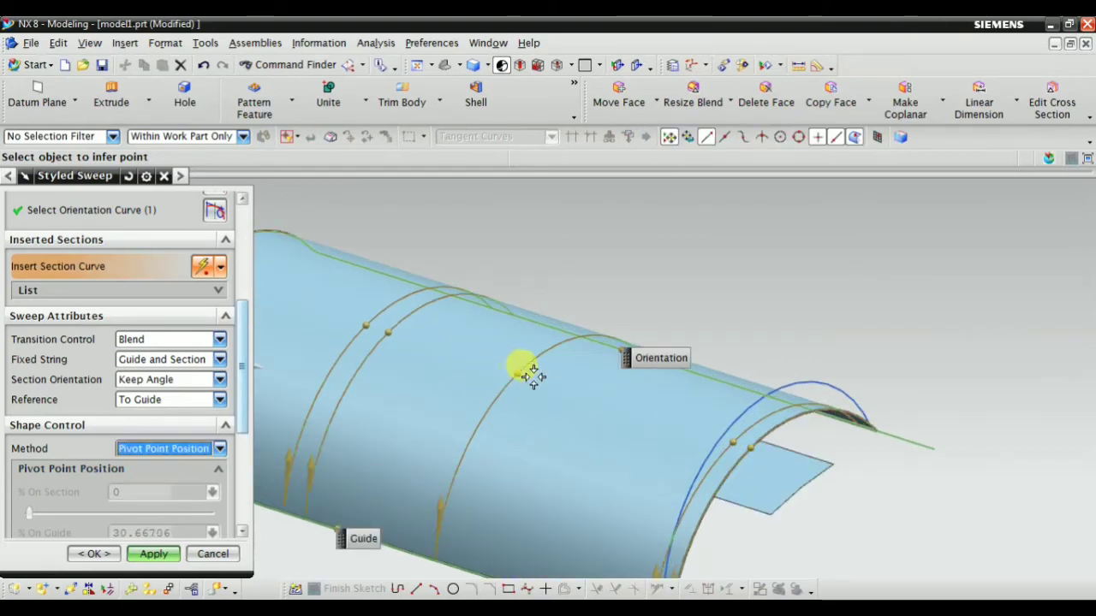
scroll(555, 384, "down", 2)
scroll(520, 374, "up", 2)
left_click(518, 444)
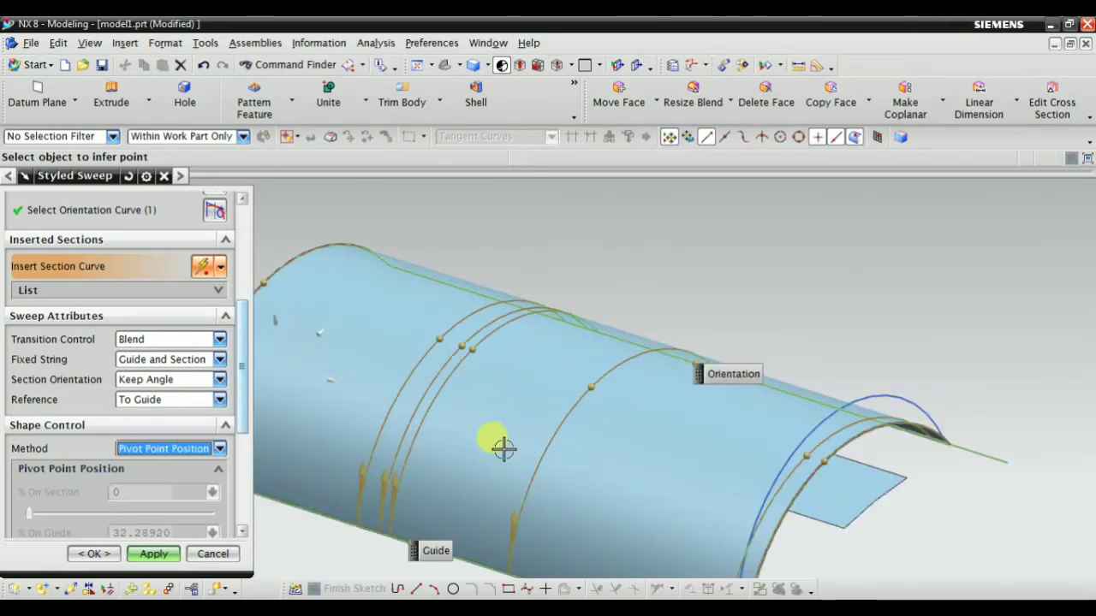
middle_click_drag(503, 447, 494, 399)
middle_click_drag(488, 404, 475, 411)
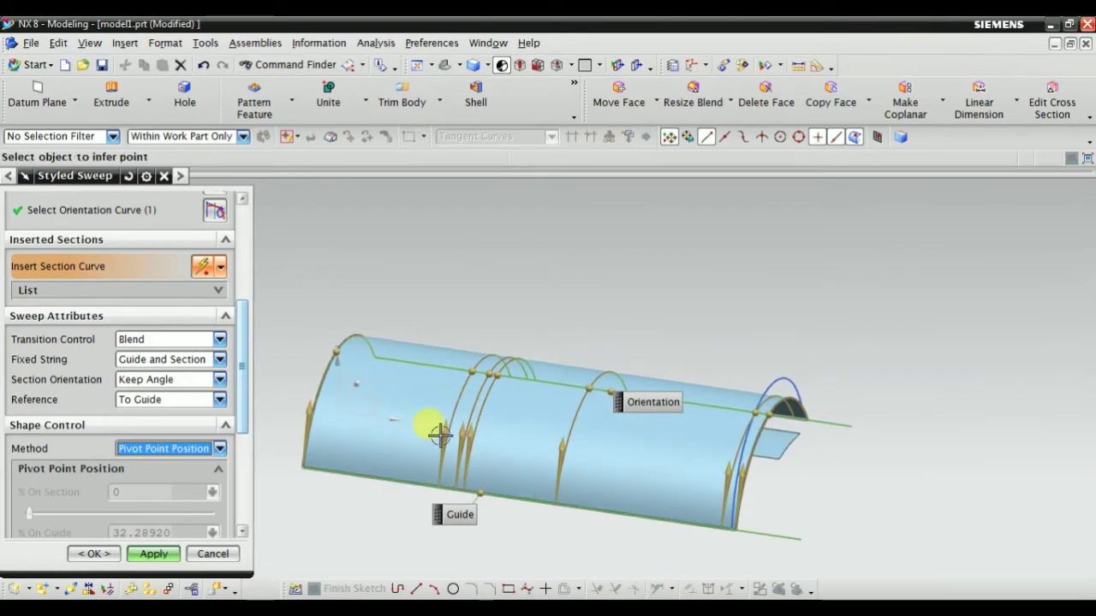
Apply the Styled Sweep with its inserted sections, close the command and inspect the surface.
scroll(213, 466, "down", 5)
left_click(159, 555)
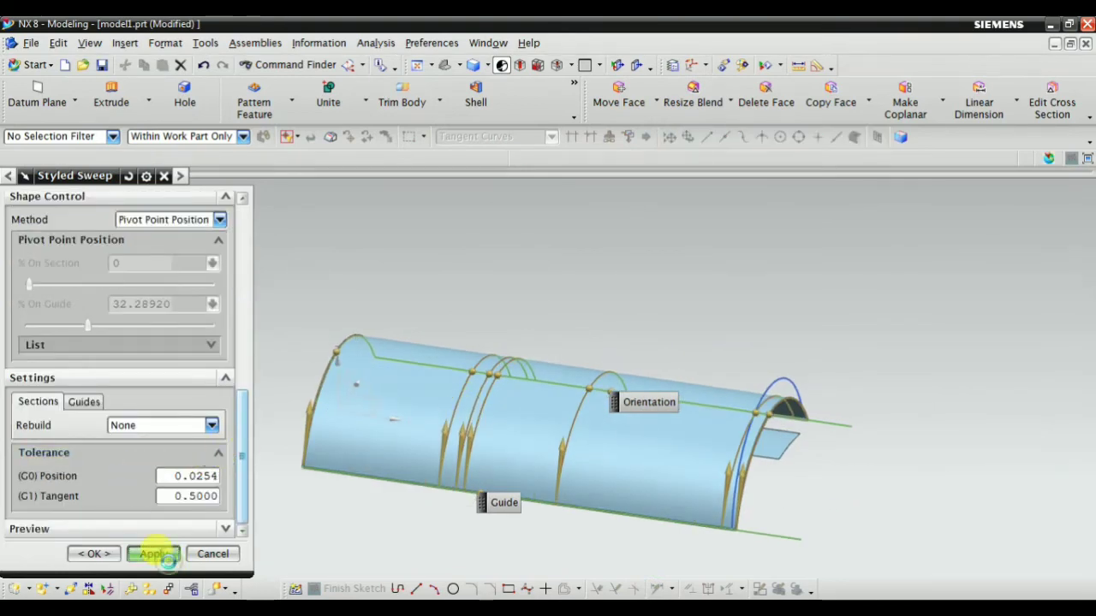
left_click(208, 553)
middle_click_drag(377, 479, 399, 470)
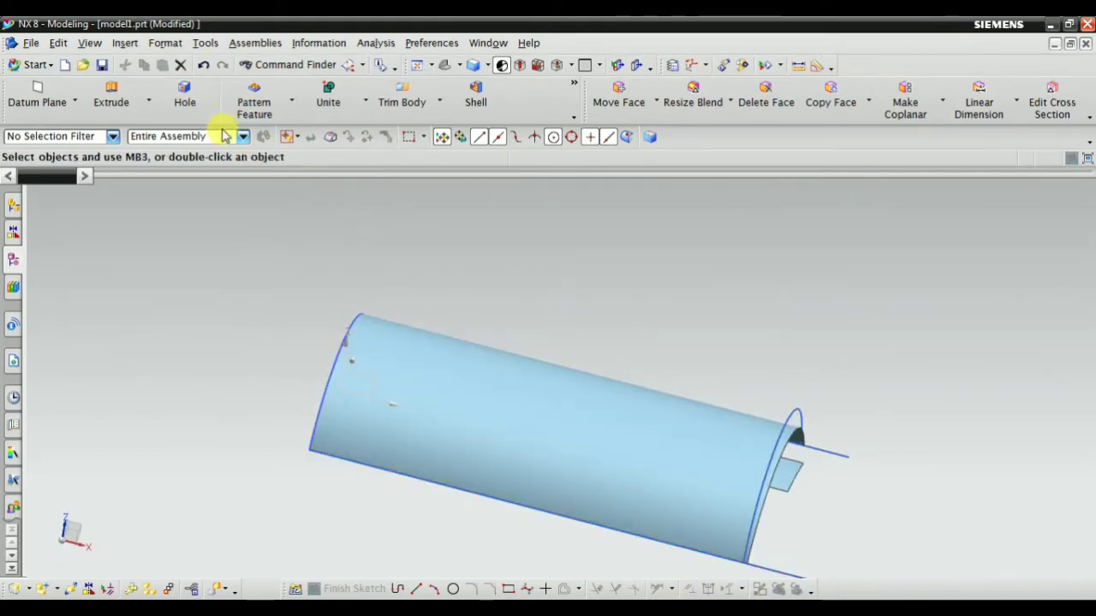
left_click(129, 44)
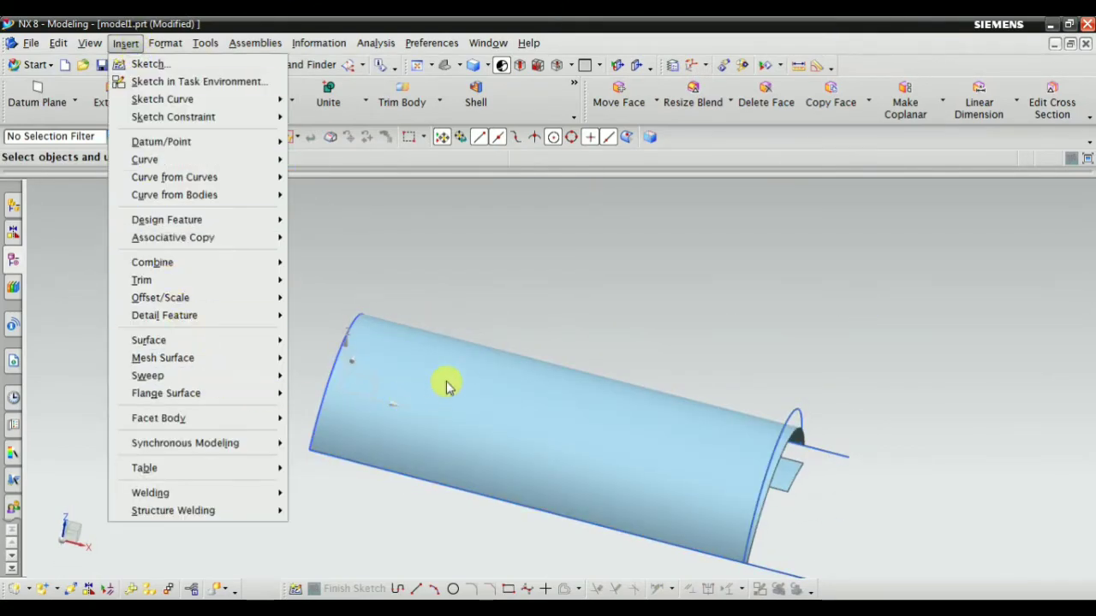
mouse_move(213, 377)
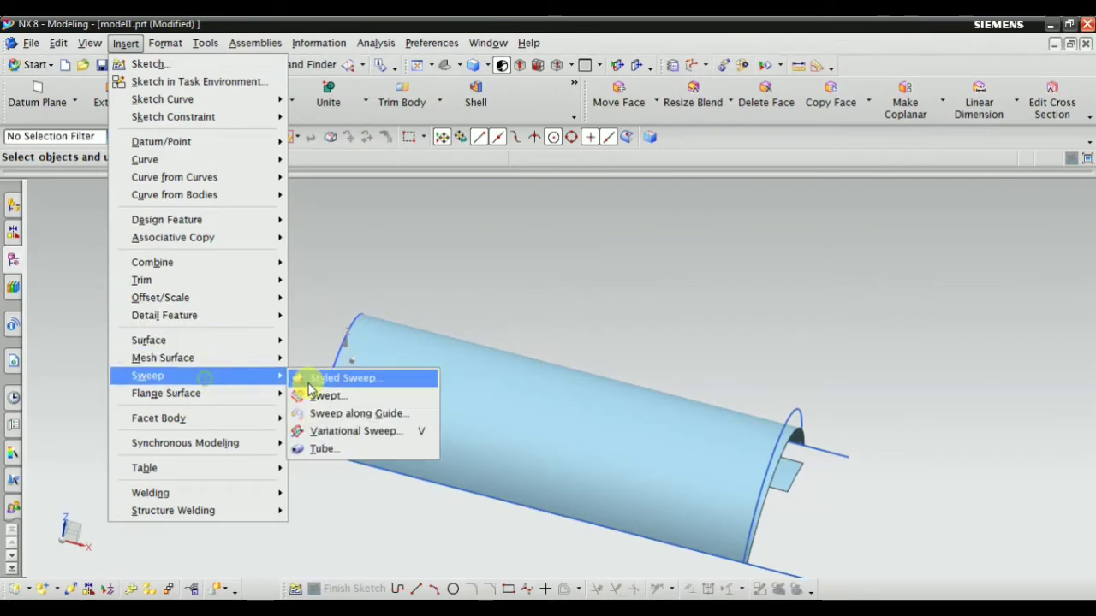
left_click(353, 378)
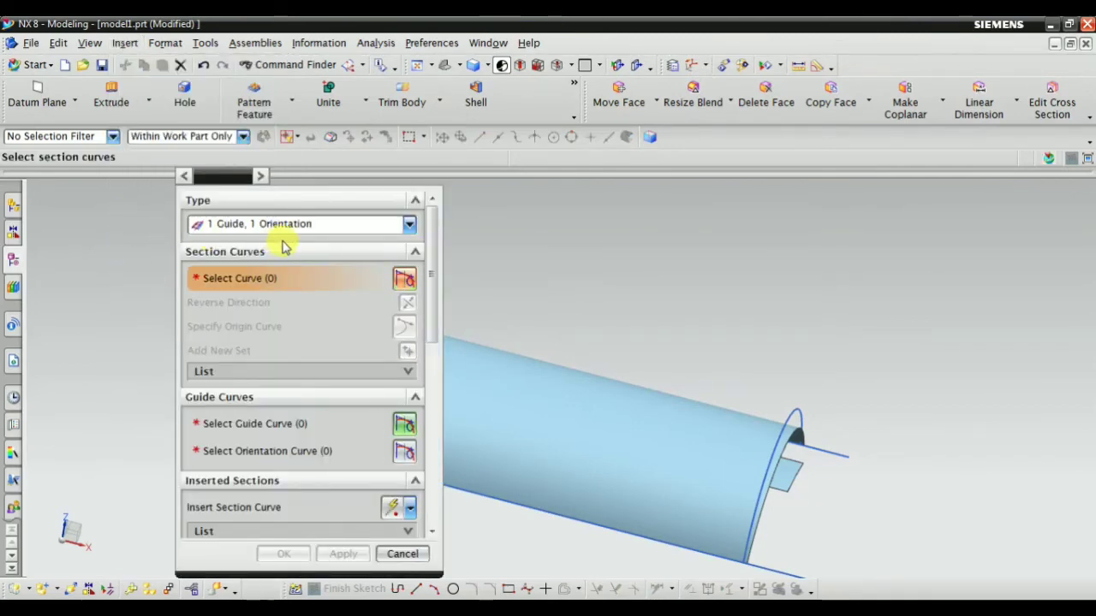
left_click(297, 223)
left_click(277, 293)
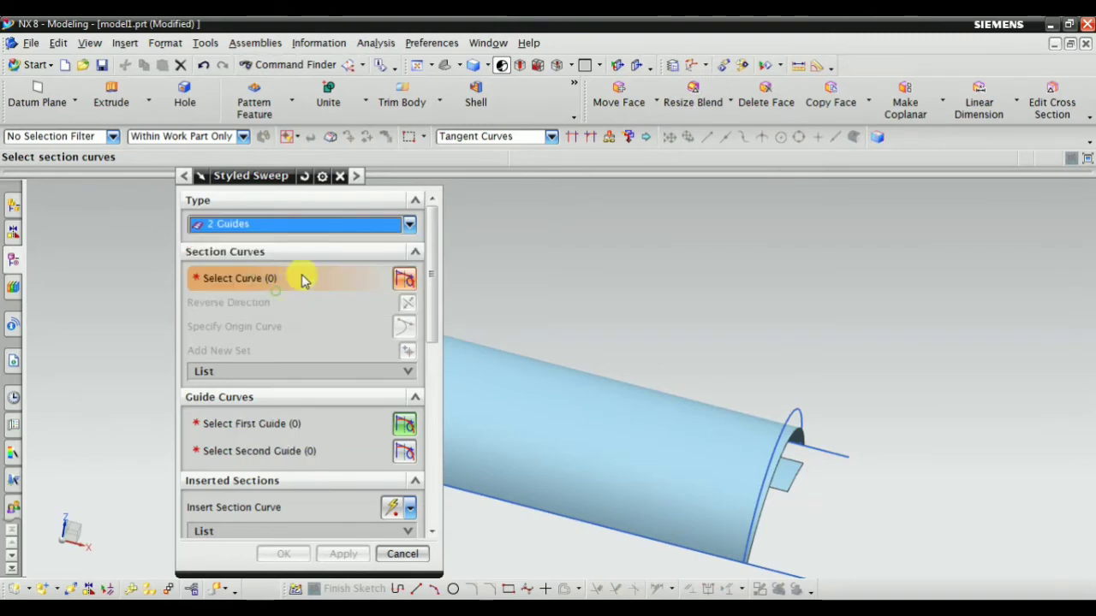
key("Escape")
Delete both Styled Sweep features from the model history, leaving the wireframe of arcs and lines.
left_click(12, 260)
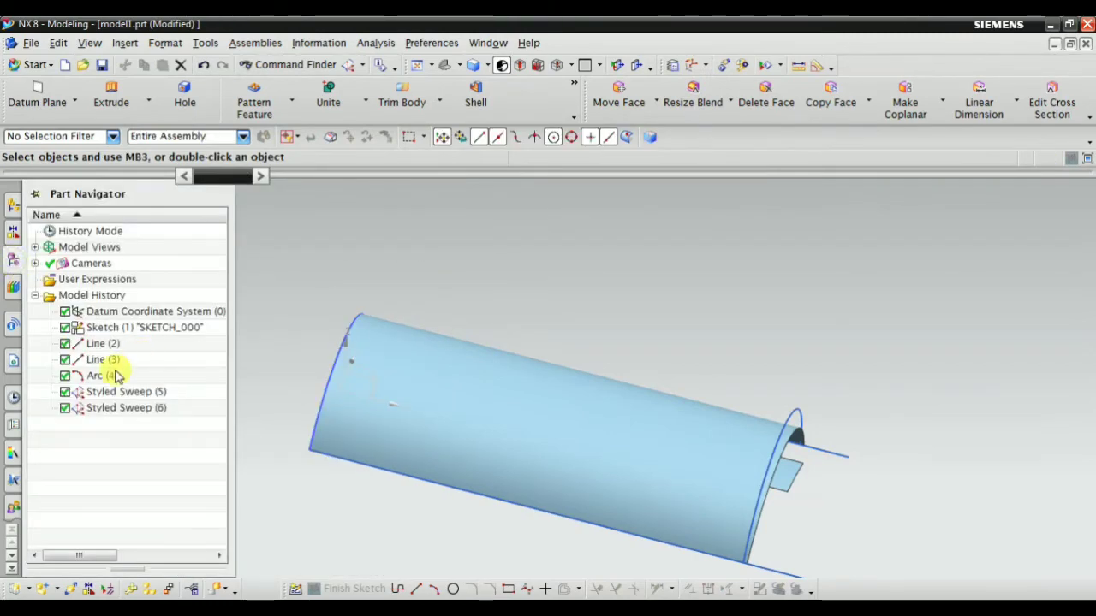
left_click(116, 394)
left_click(126, 407, "ctrl")
right_click(116, 402)
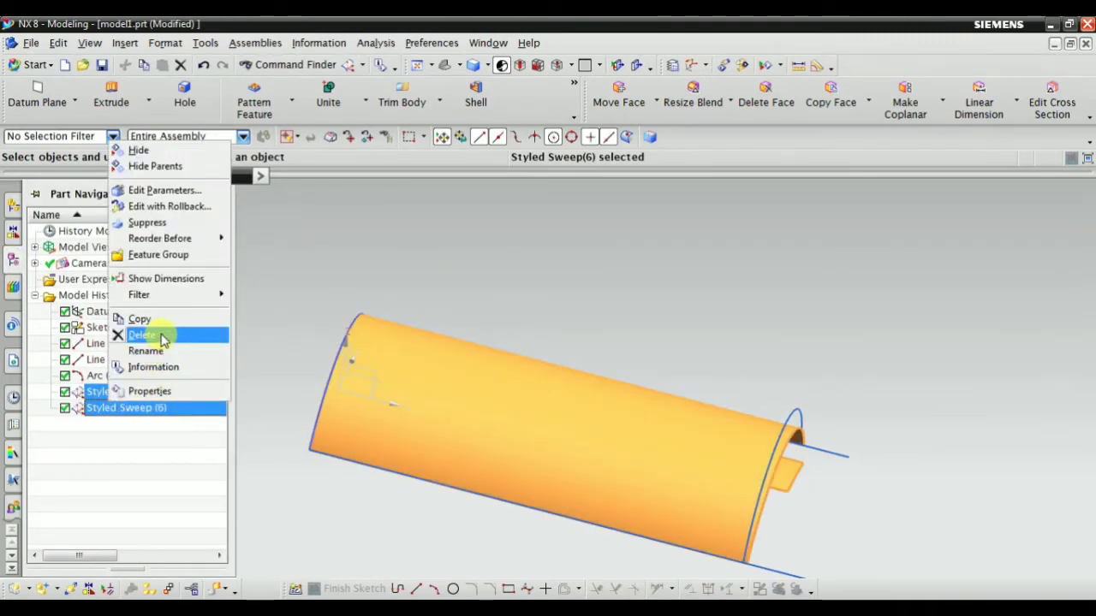
left_click(152, 334)
middle_click_drag(513, 171, 629, 340)
Start a new sweep feature on the wireframe of two arcs and two lines.
left_click(126, 43)
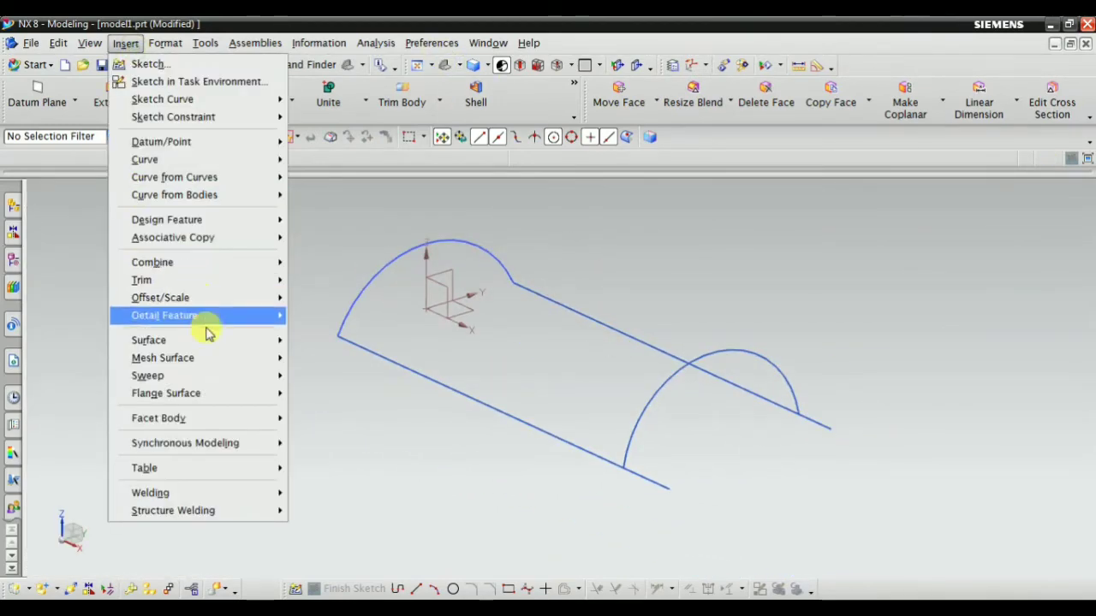
mouse_move(198, 377)
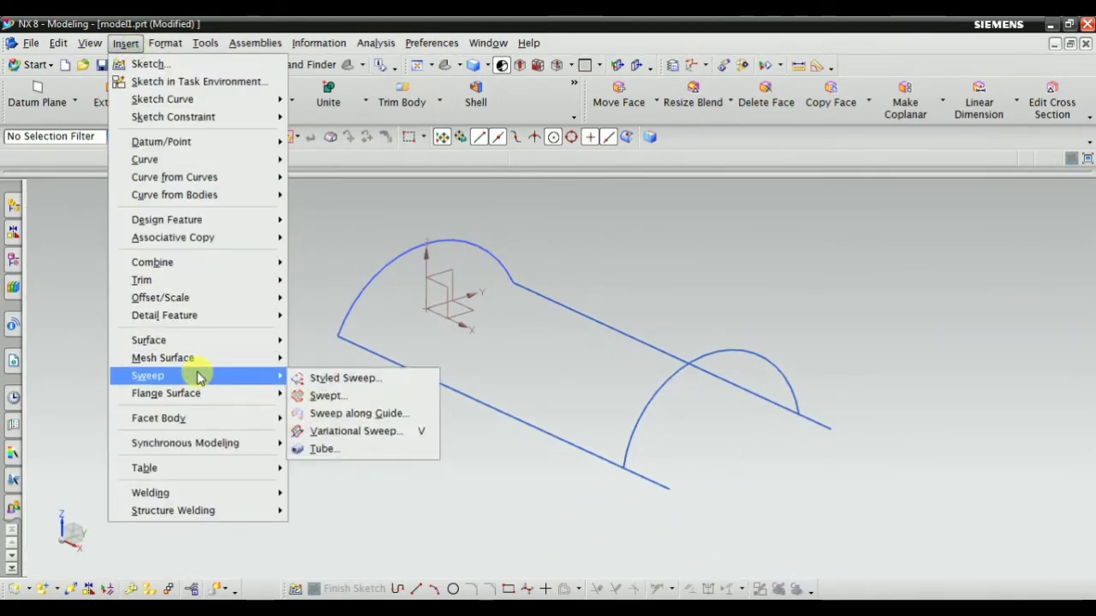
Start a Styled Sweep of type 2 Guides and select the arc at the coordinate system end as the section curve.
left_click(341, 378)
left_click(274, 223)
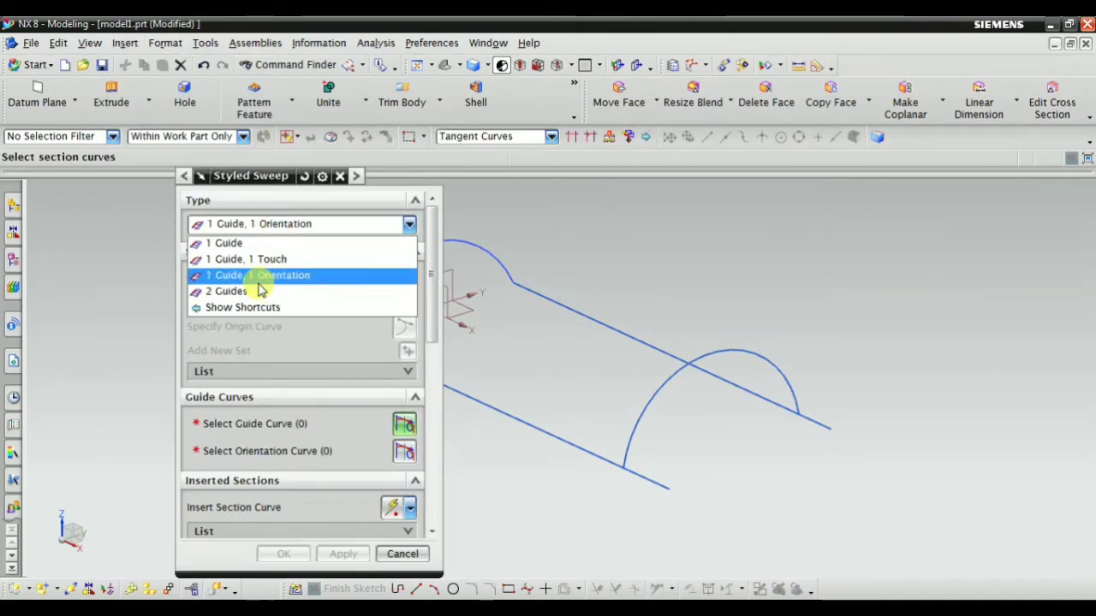
left_click(229, 291)
scroll(771, 384, "down", 3)
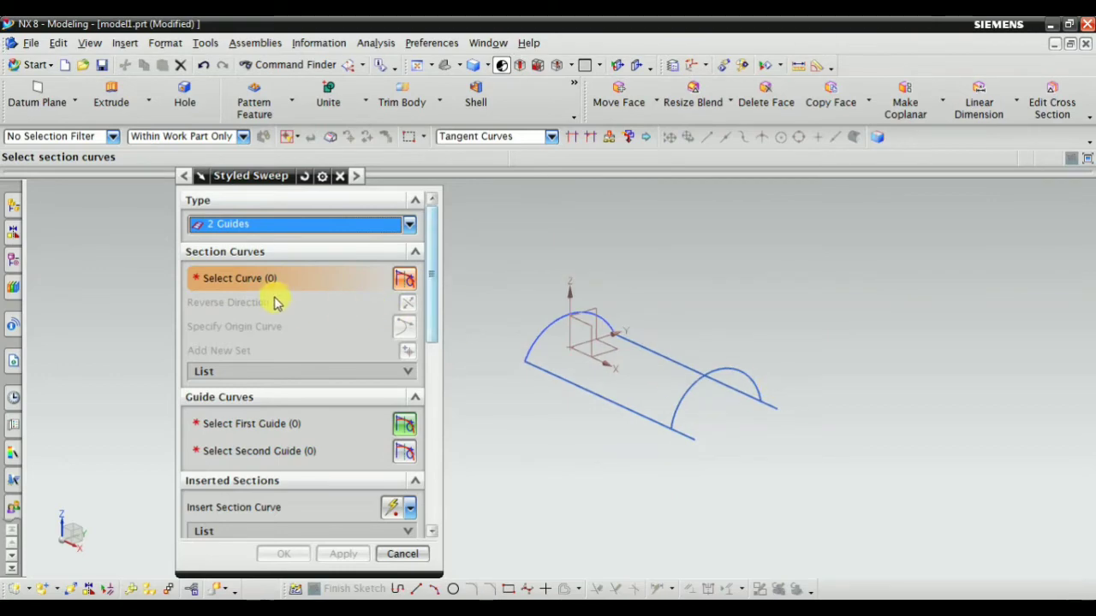
scroll(521, 351, "up", 2)
left_click(504, 312)
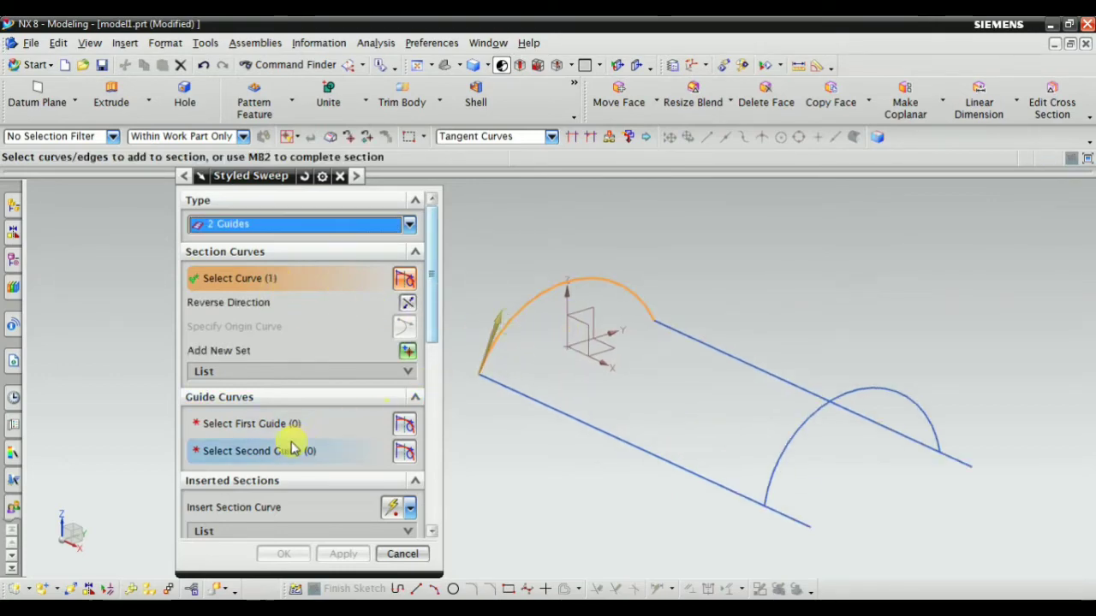
Select the front straight line as the first guide of the sweep and complete that selection.
left_click(291, 424)
left_click(510, 390)
middle_click(660, 326)
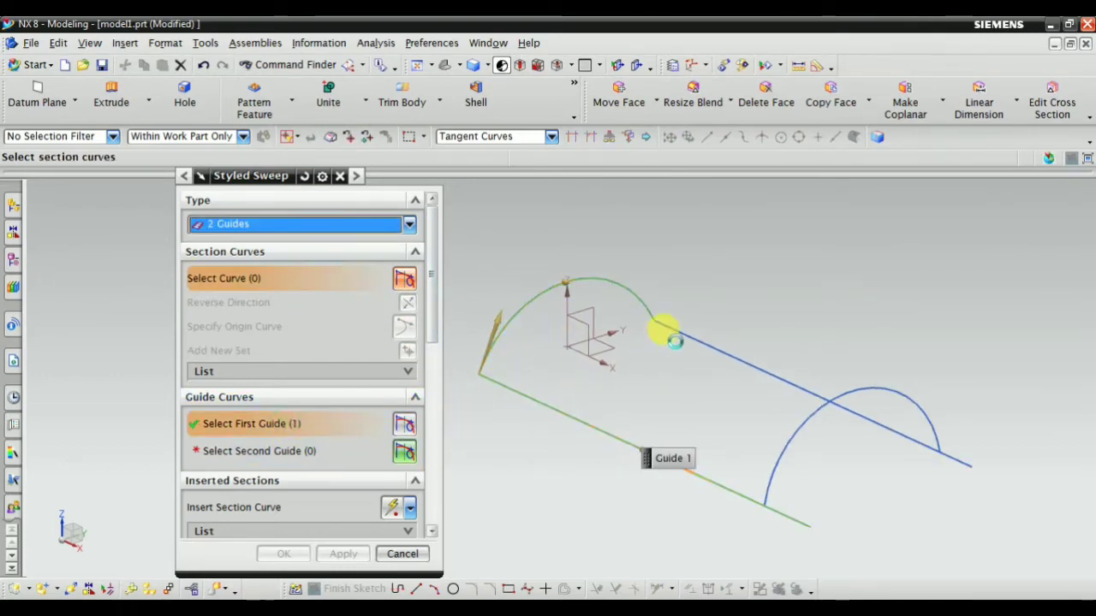
left_click(715, 368)
scroll(340, 479, "down", 4)
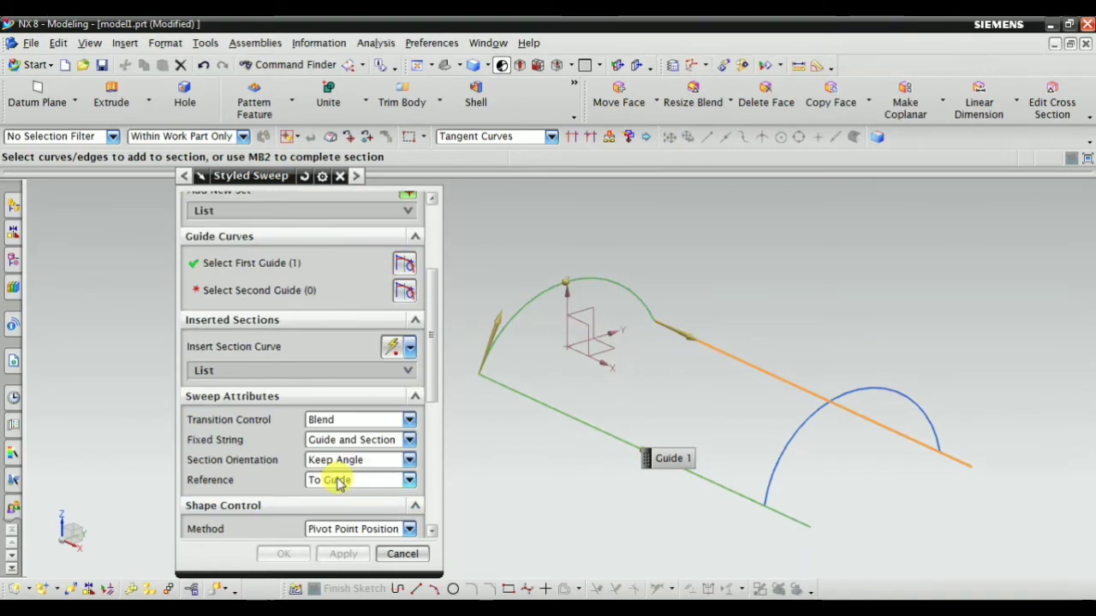
left_click(286, 263)
left_click(317, 294)
scroll(278, 330, "up", 2)
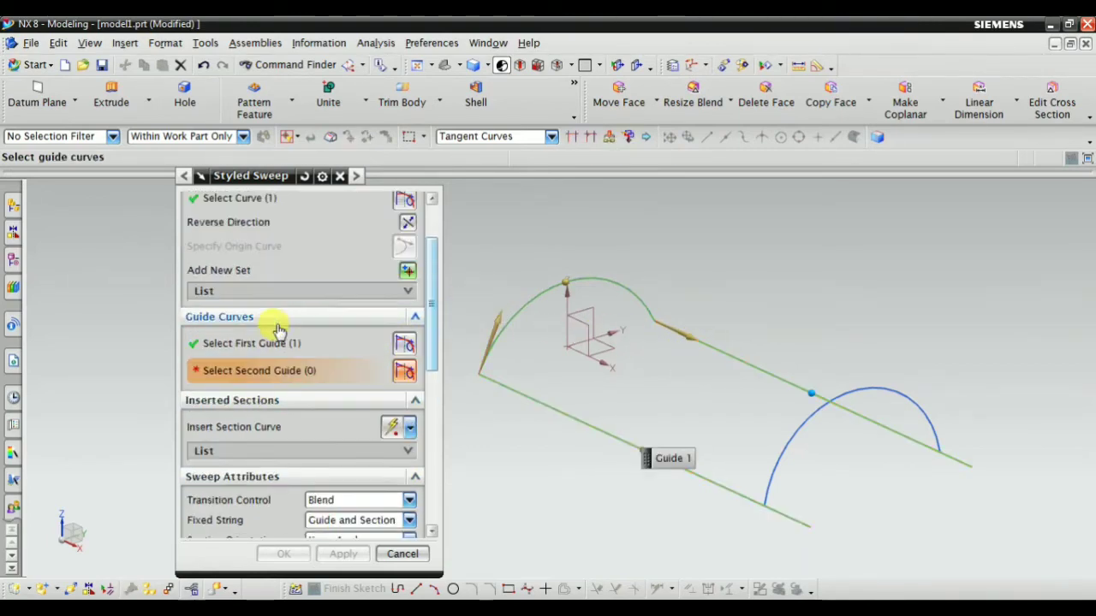
scroll(288, 387, "up", 2)
left_click(259, 279)
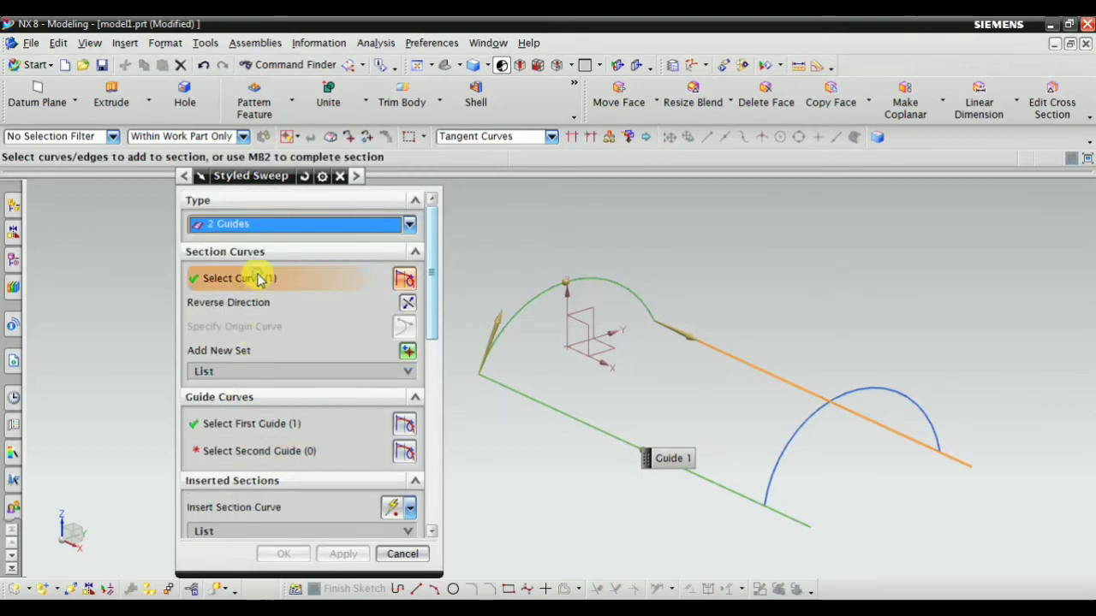
left_click(244, 371)
left_click(246, 395)
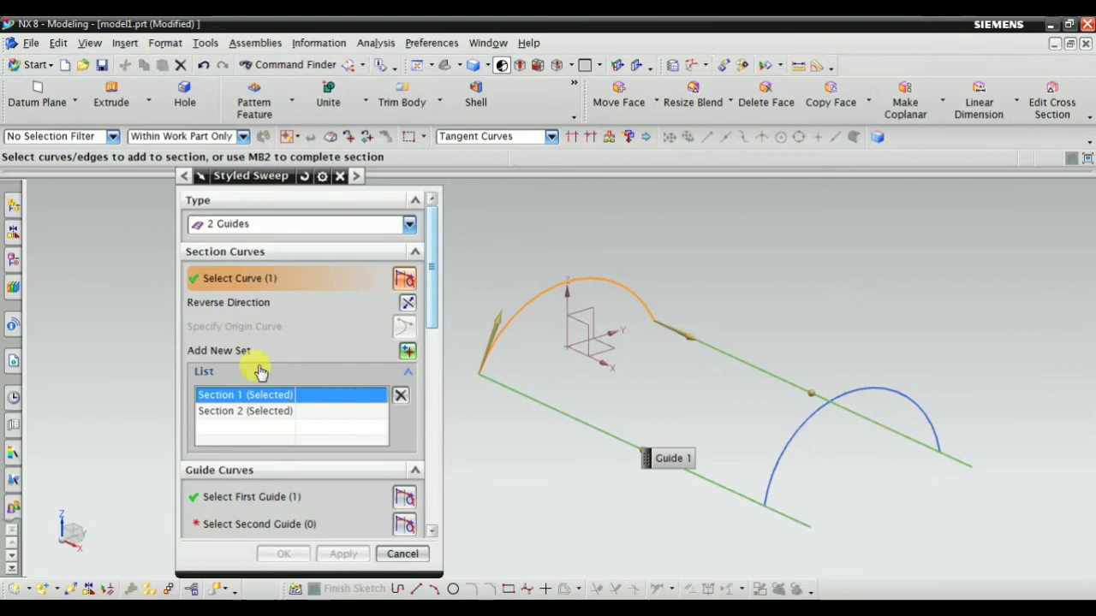
left_click(248, 411)
left_click(400, 397)
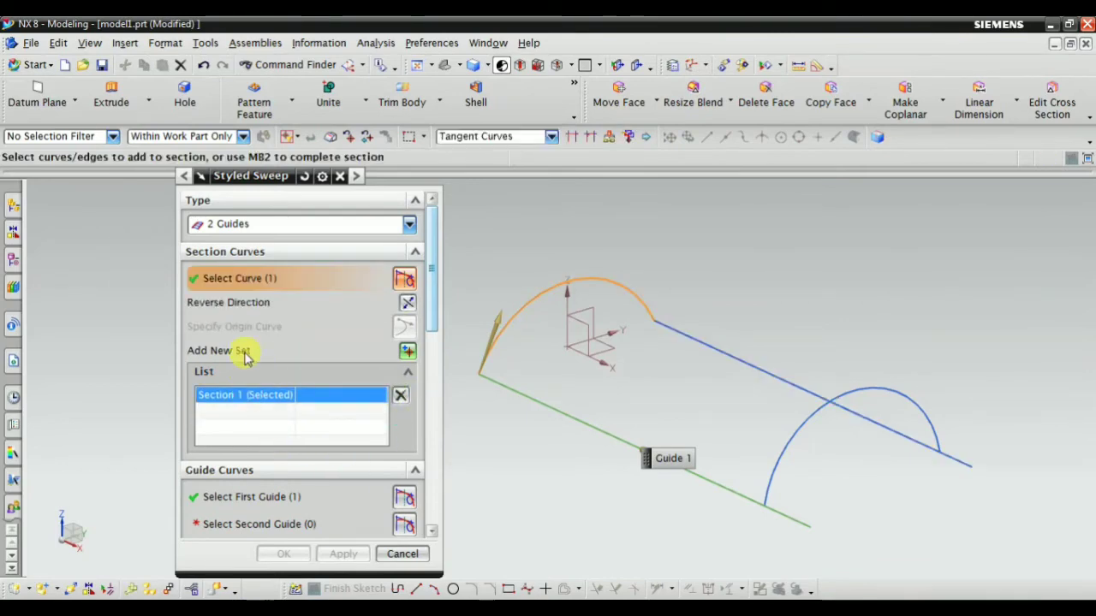
Select the rear straight line as the second guide of the Styled Sweep.
left_click_drag(433, 332, 433, 386)
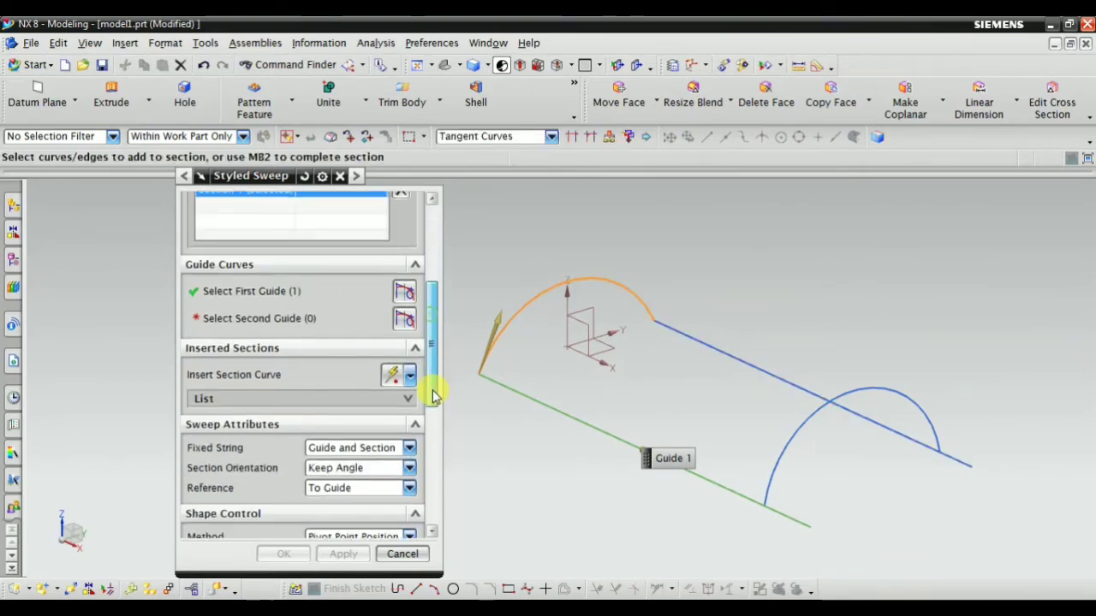
left_click(403, 291)
left_click(256, 319)
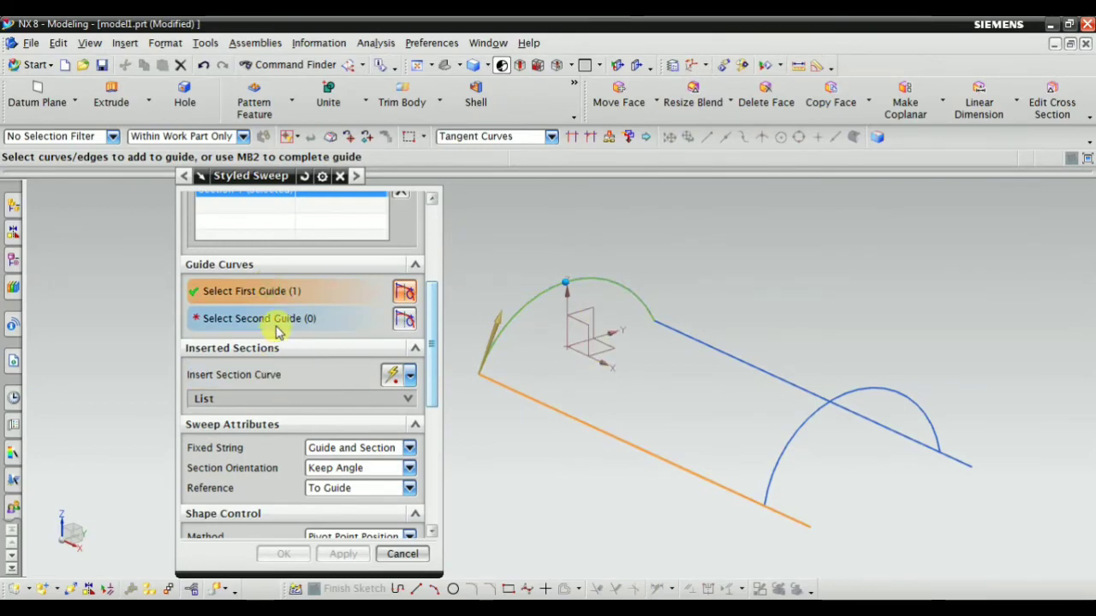
left_click(707, 339)
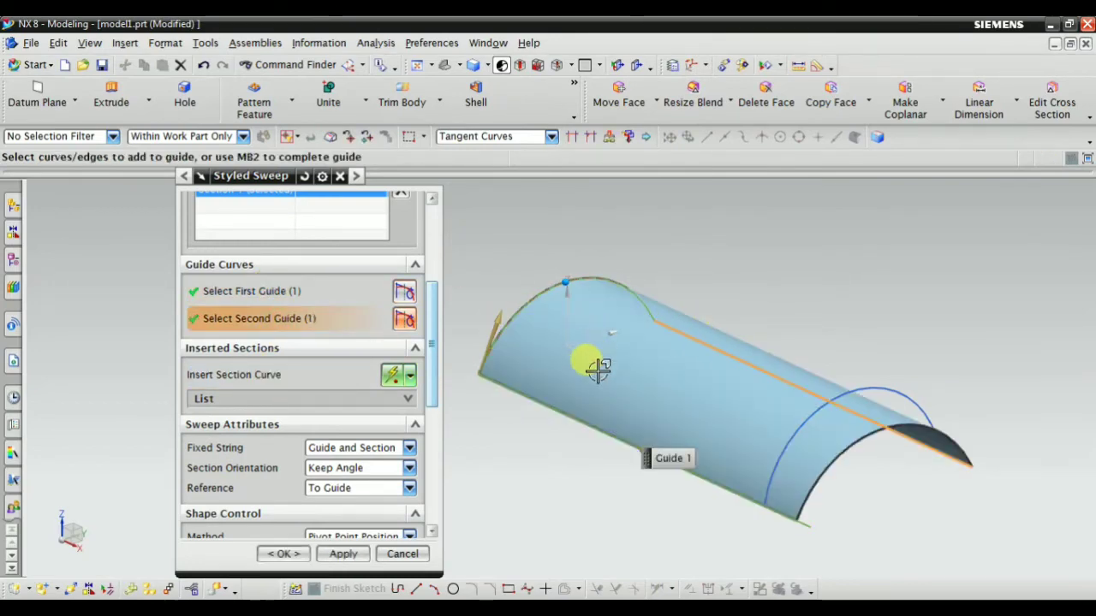
Add a new section set containing the arc near the free ends of the guide lines.
scroll(598, 368, "down", 2)
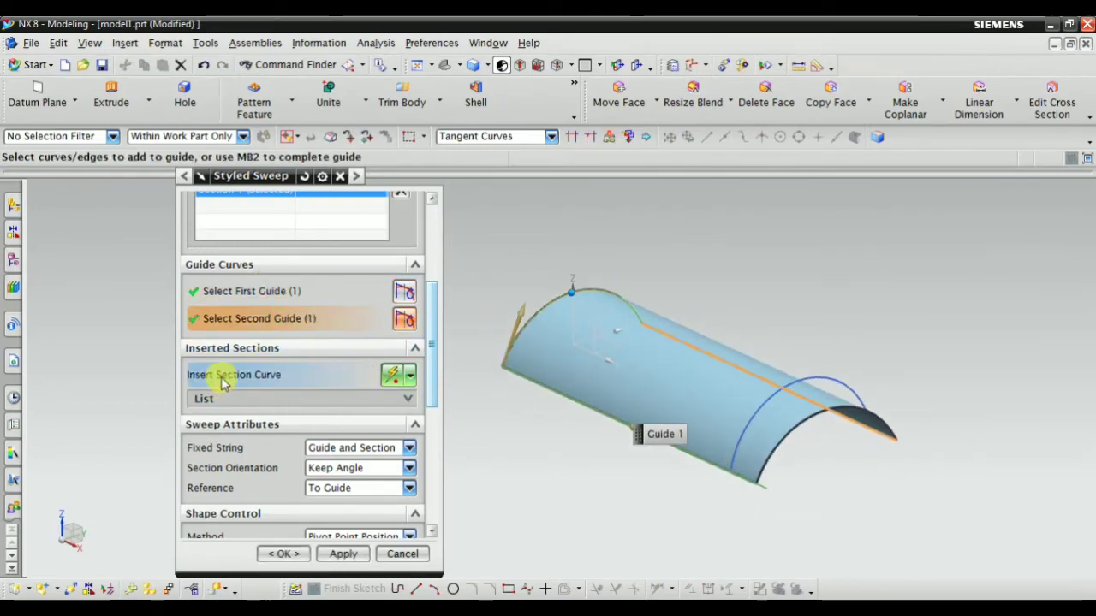
scroll(324, 424, "down", 3)
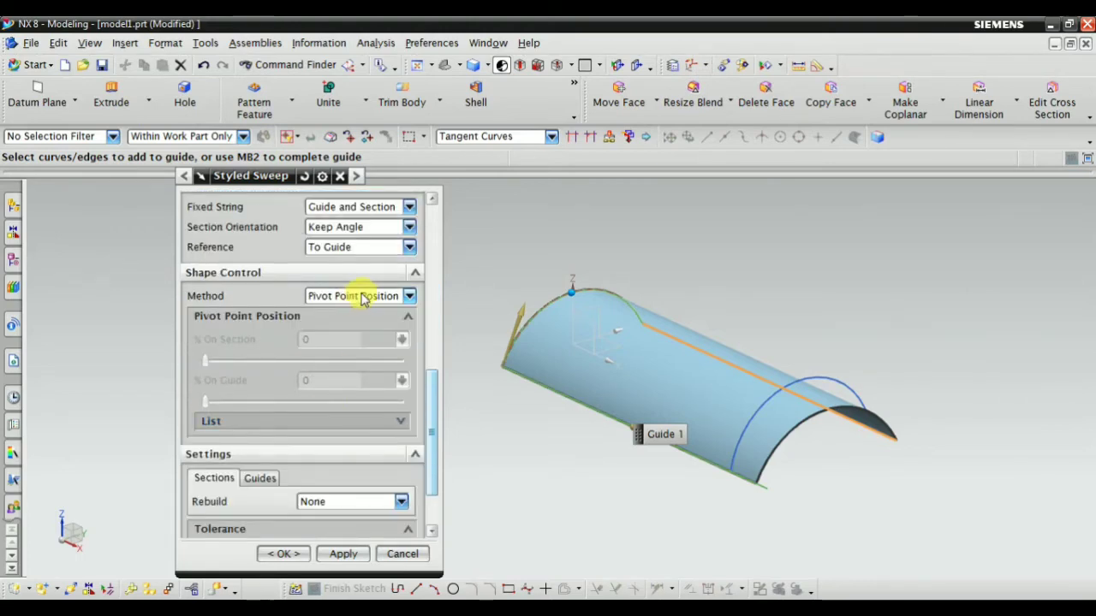
scroll(392, 373, "up", 3)
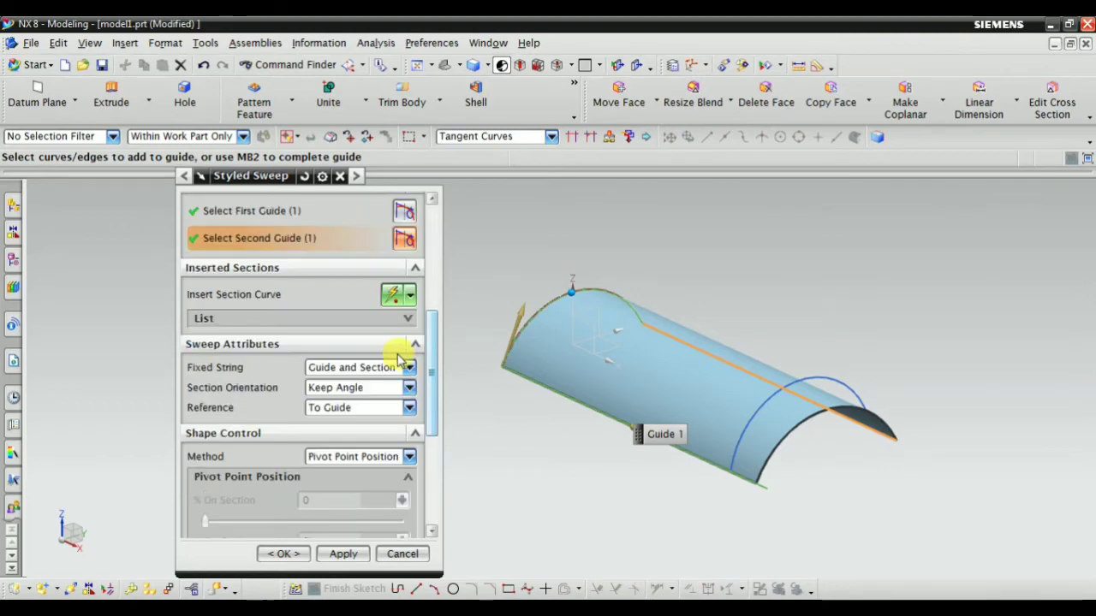
left_click(266, 401)
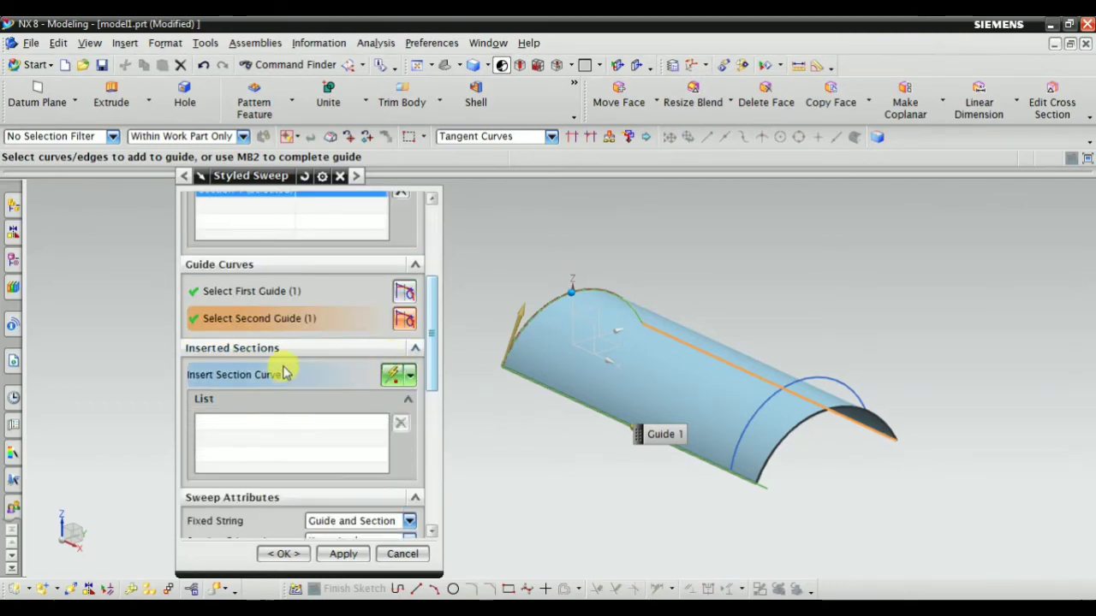
scroll(341, 364, "up", 2)
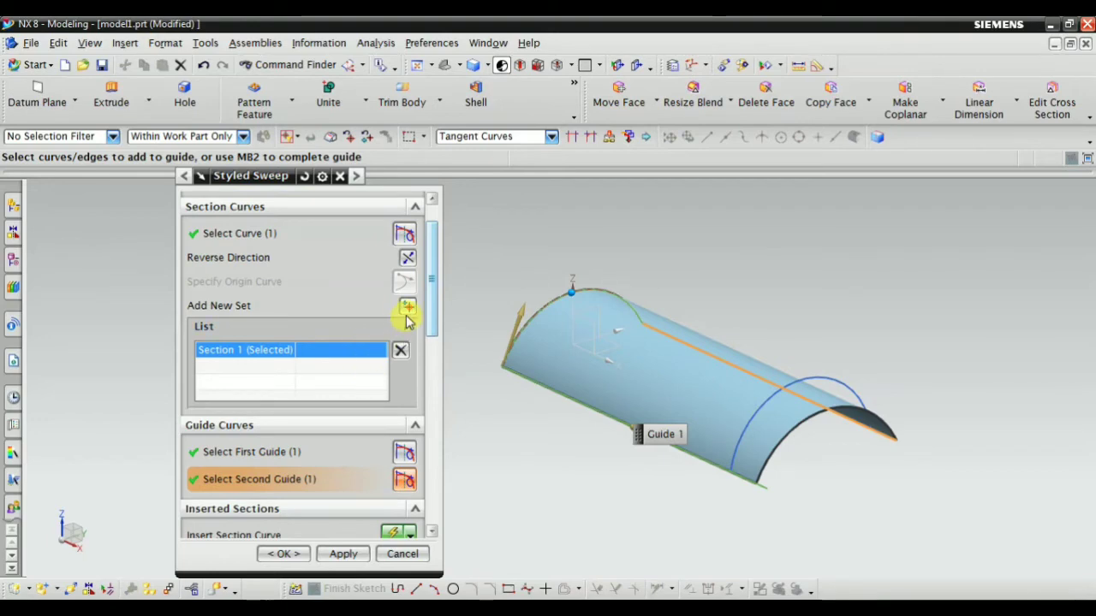
left_click(408, 307)
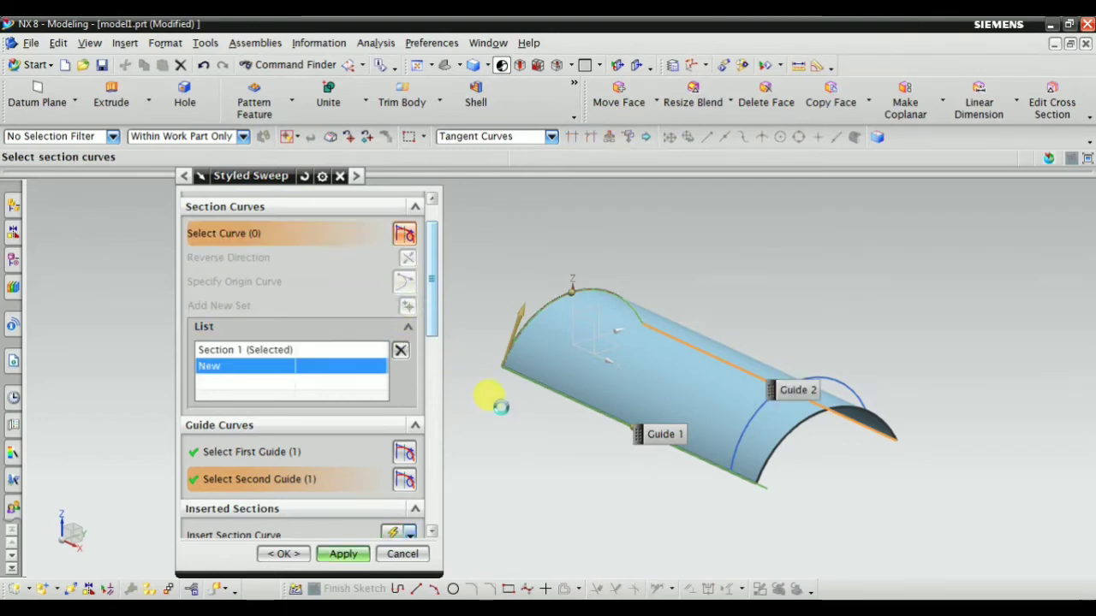
left_click(754, 409)
middle_click_drag(703, 467, 715, 433)
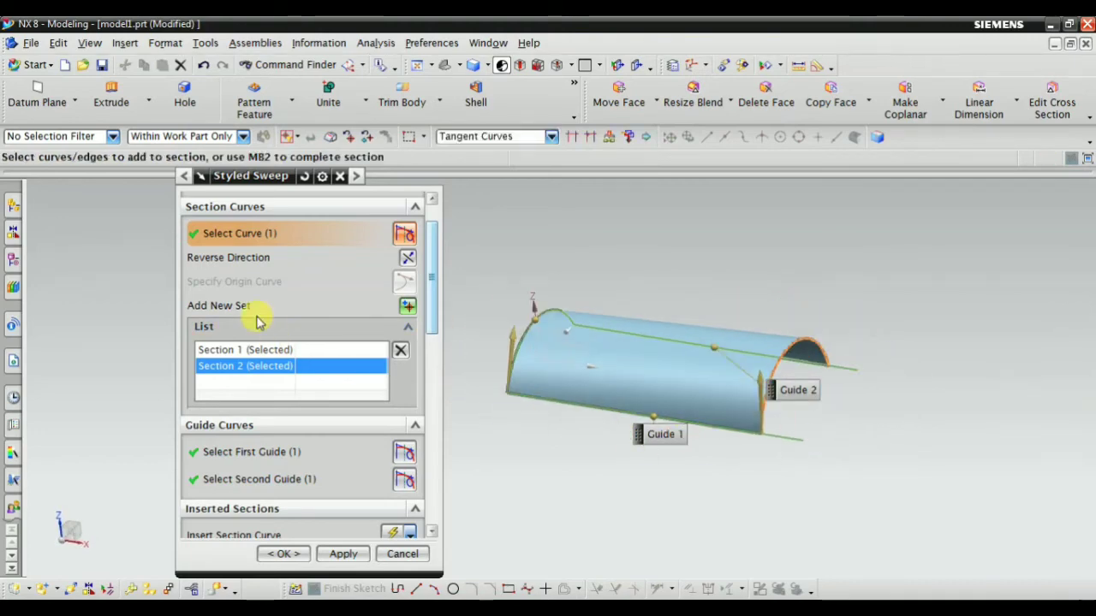
Check both guide selections and set the sweep's Transition Control to Linear.
left_click(407, 455)
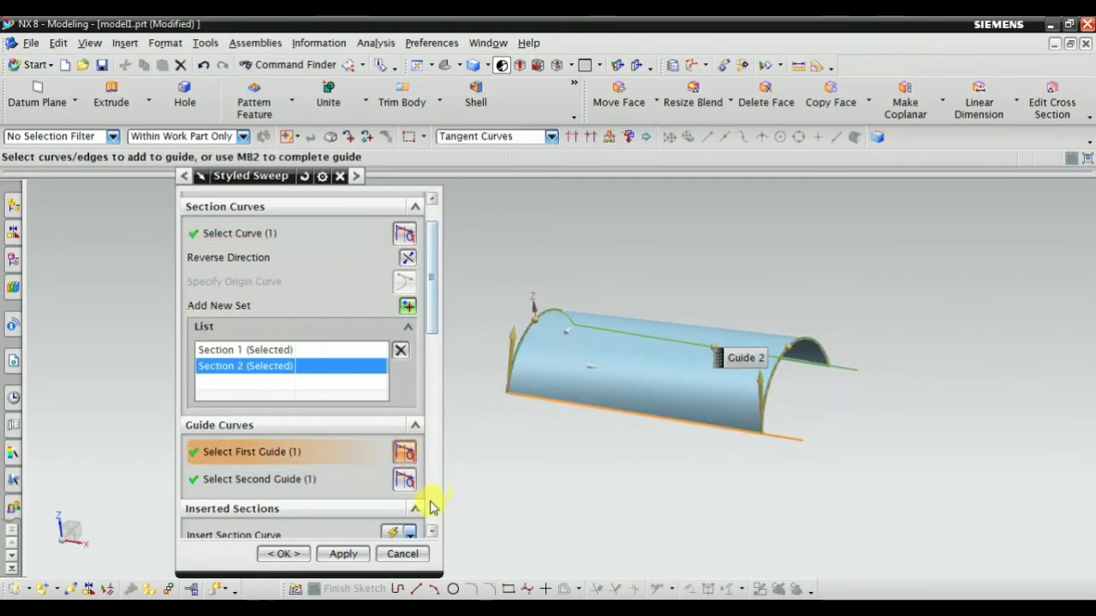
left_click(404, 479)
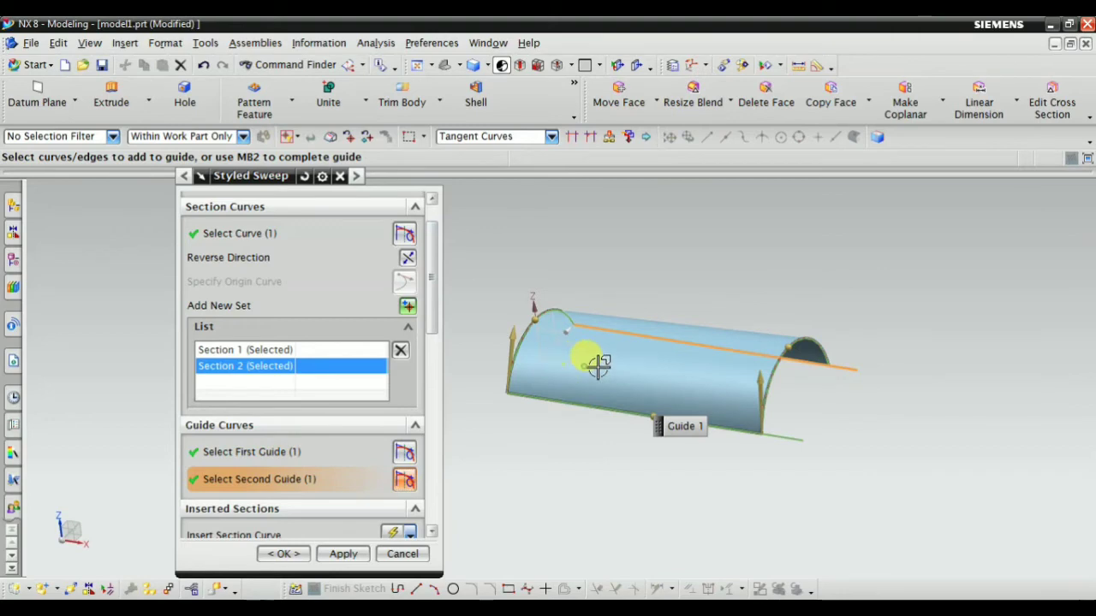
scroll(288, 512, "down", 2)
scroll(391, 431, "down", 3)
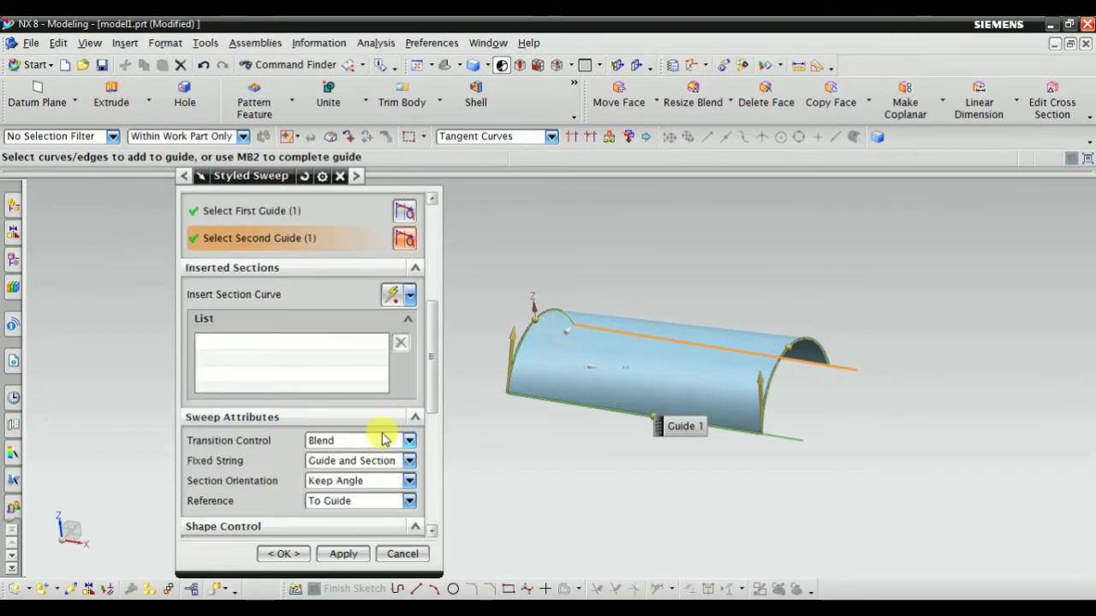
scroll(359, 463, "down", 3)
scroll(368, 475, "up", 1)
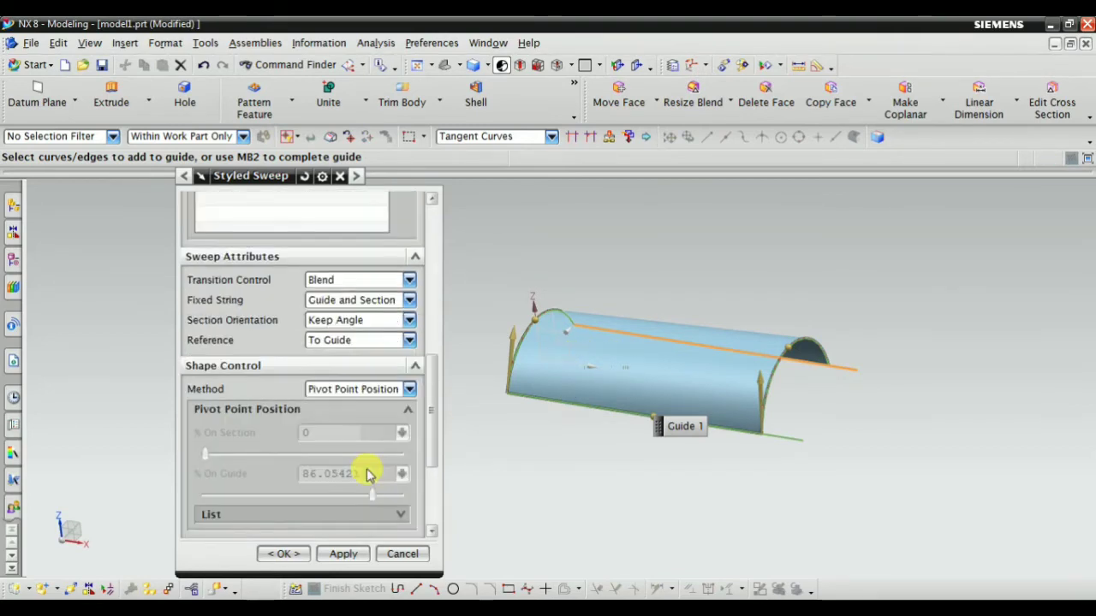
left_click(334, 290)
left_click(339, 298)
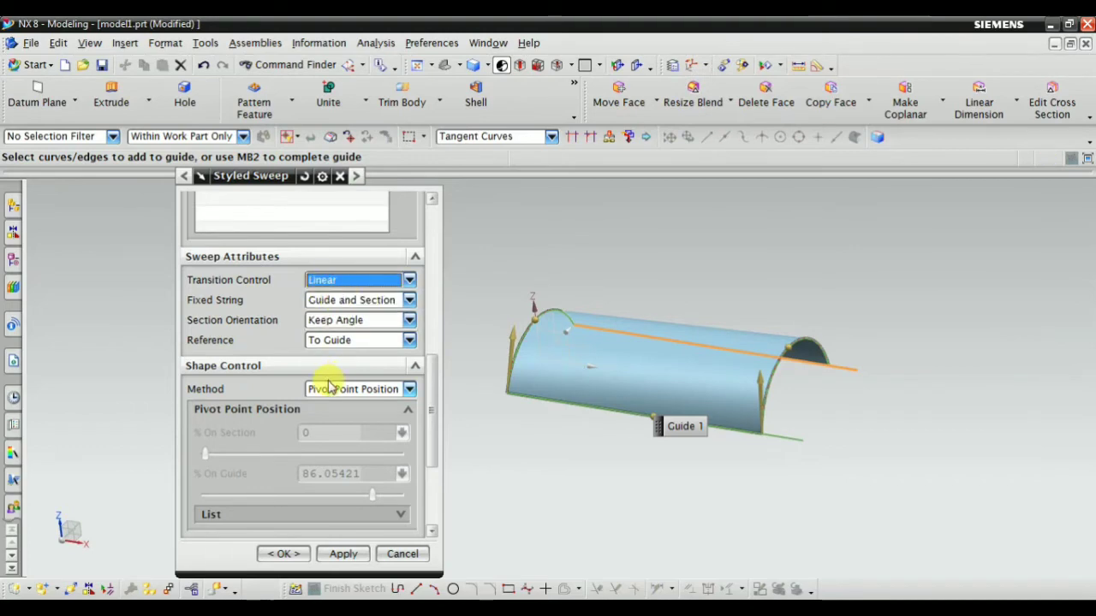
Keep the Pivot Point Position shape control, set Section Orientation to User Defined, and create the Styled Sweep surface.
left_click(339, 389)
left_click(338, 406)
left_click(347, 319)
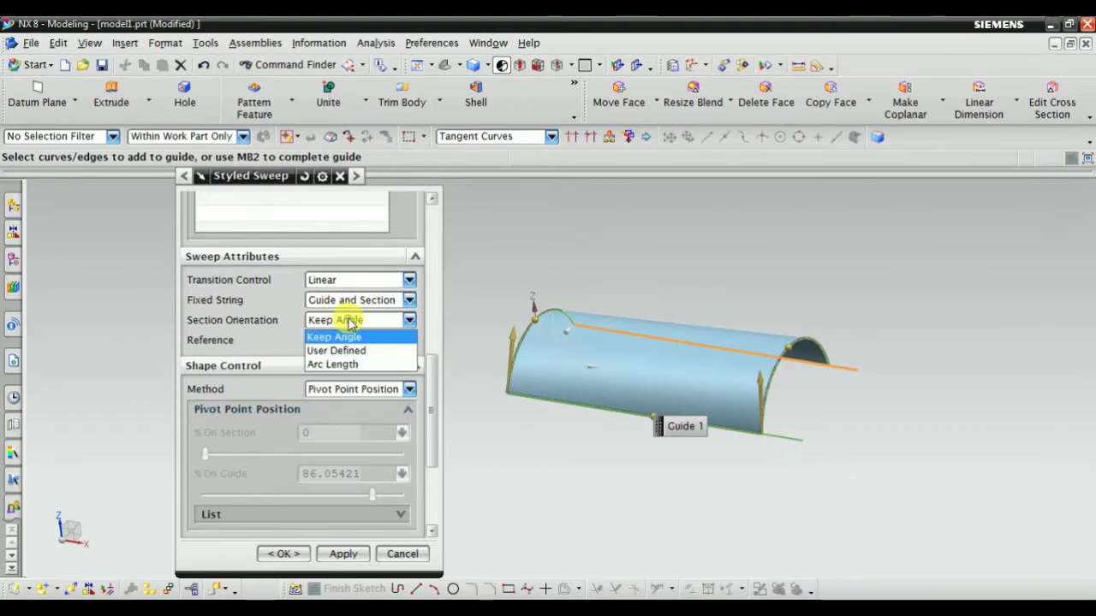
left_click(349, 320)
left_click(350, 319)
left_click(334, 353)
scroll(326, 360, "up", 3)
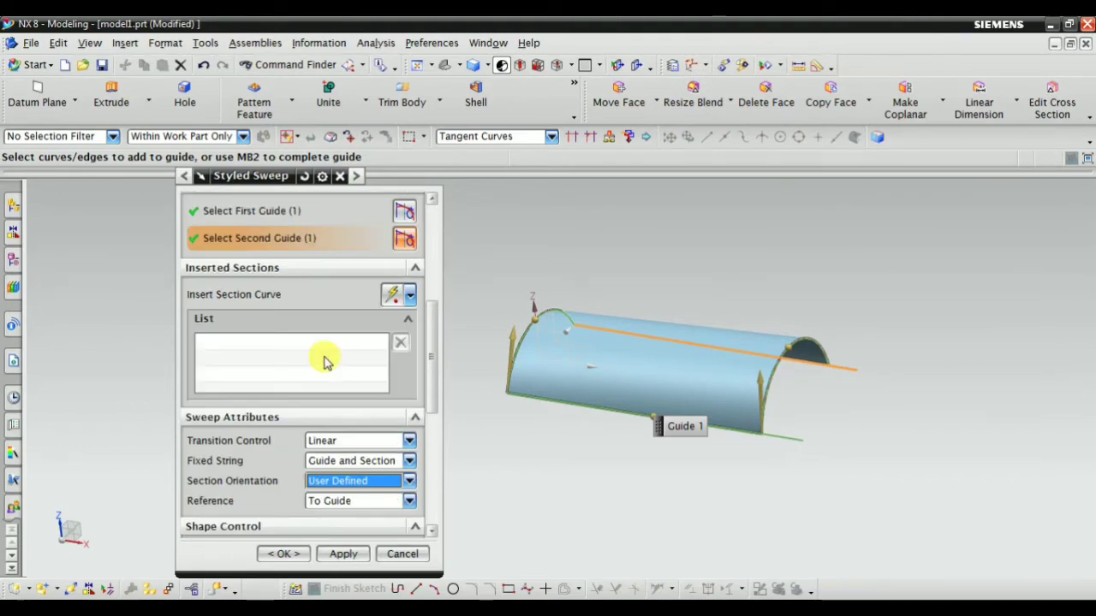
left_click(283, 554)
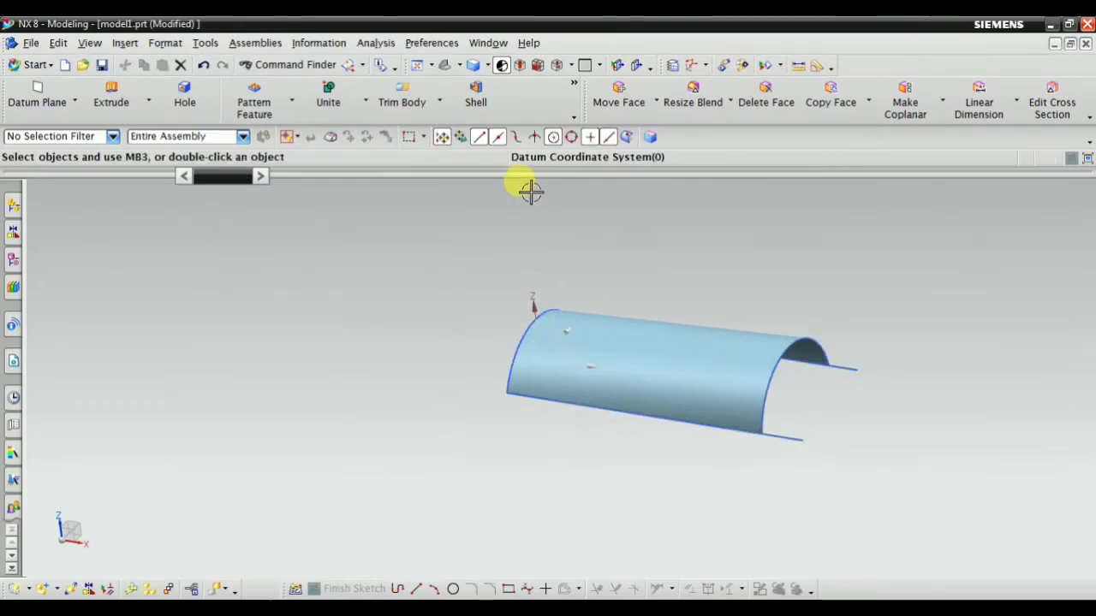
Delete the Styled Sweep feature from the model history and fit the remaining curves in the view.
middle_click_drag(557, 222, 616, 305)
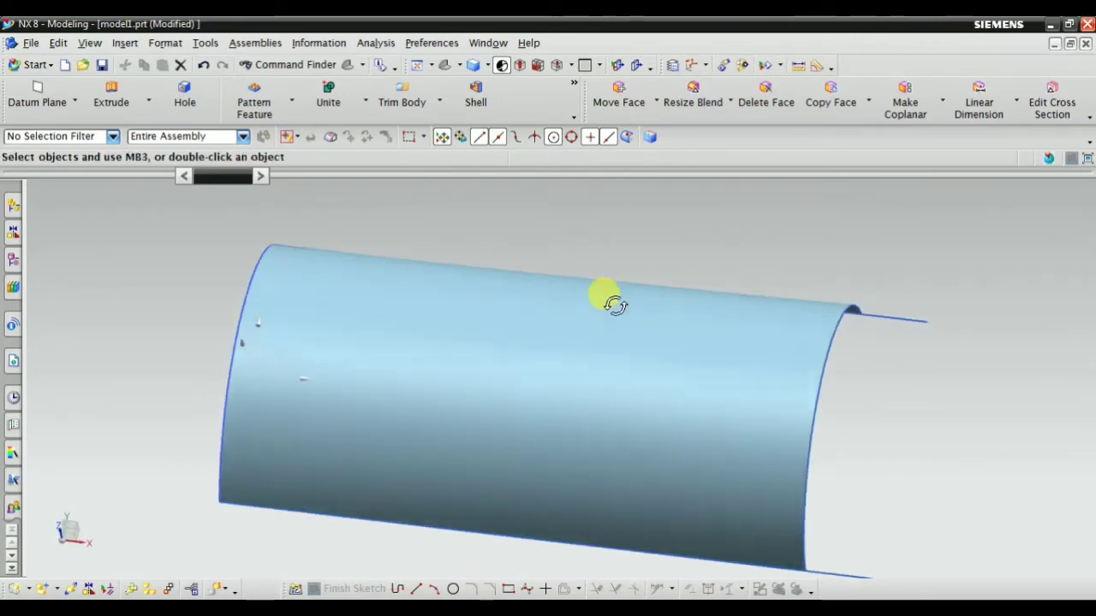
scroll(633, 274, "down", 2)
middle_click_drag(389, 201, 437, 315)
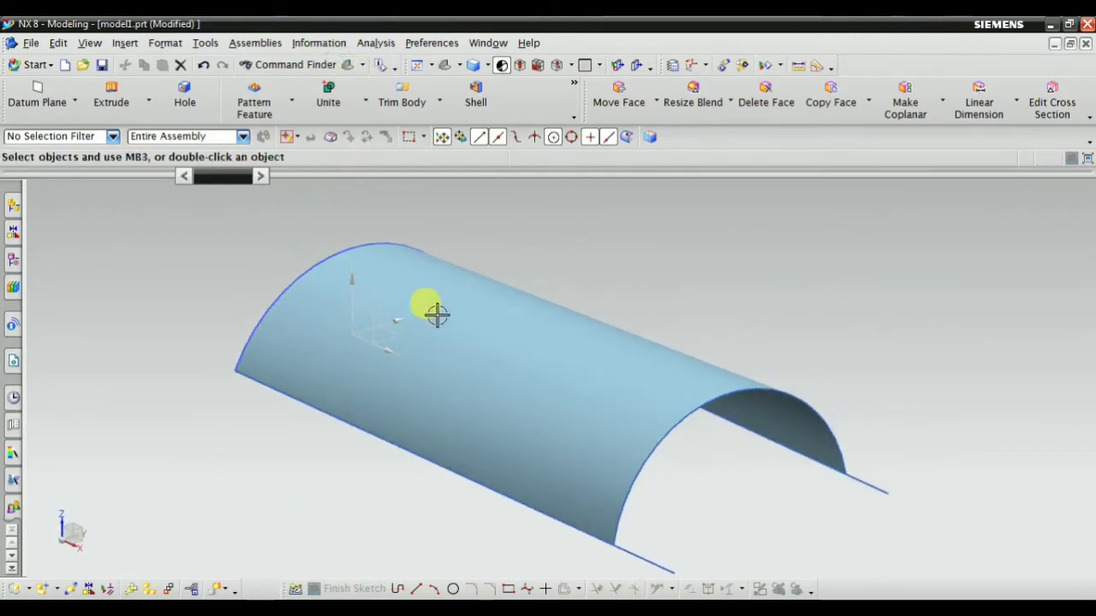
left_click(13, 256)
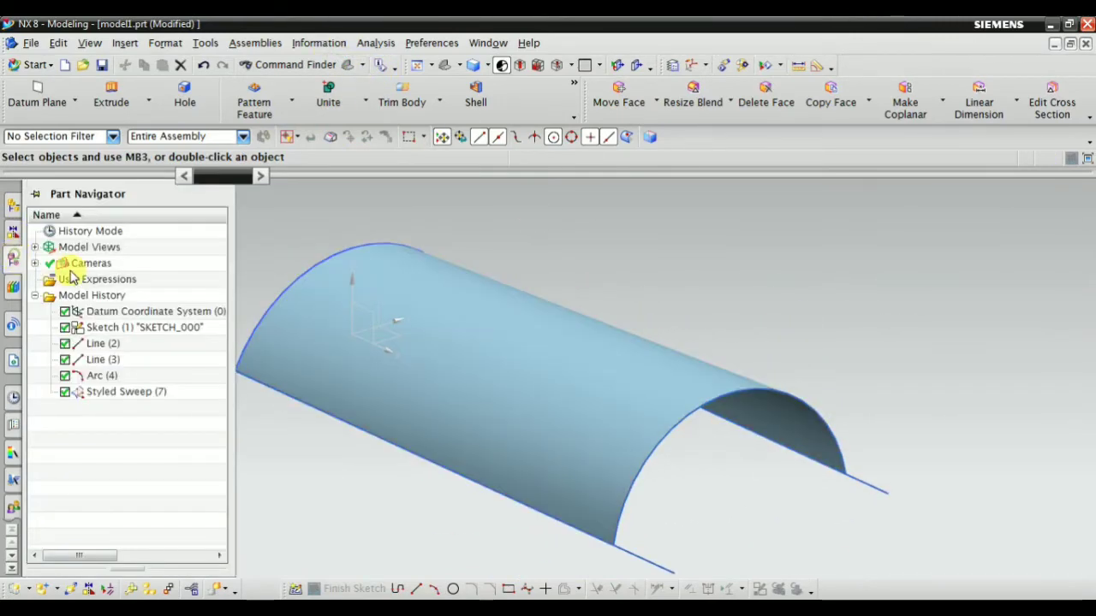
left_click(94, 394)
right_click(157, 406)
left_click(150, 305)
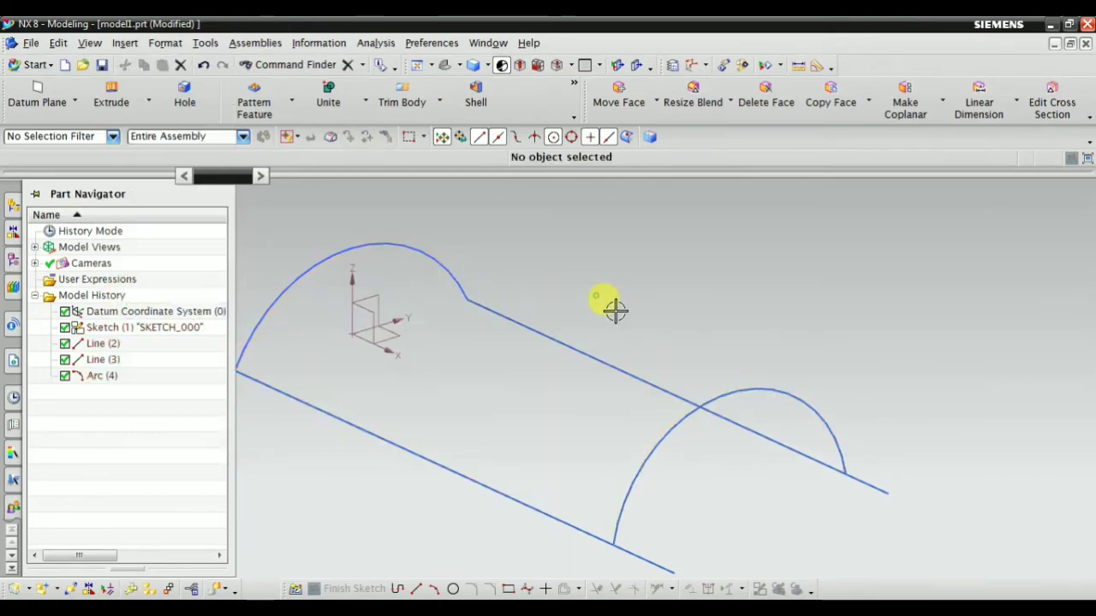
key("ctrl+f")
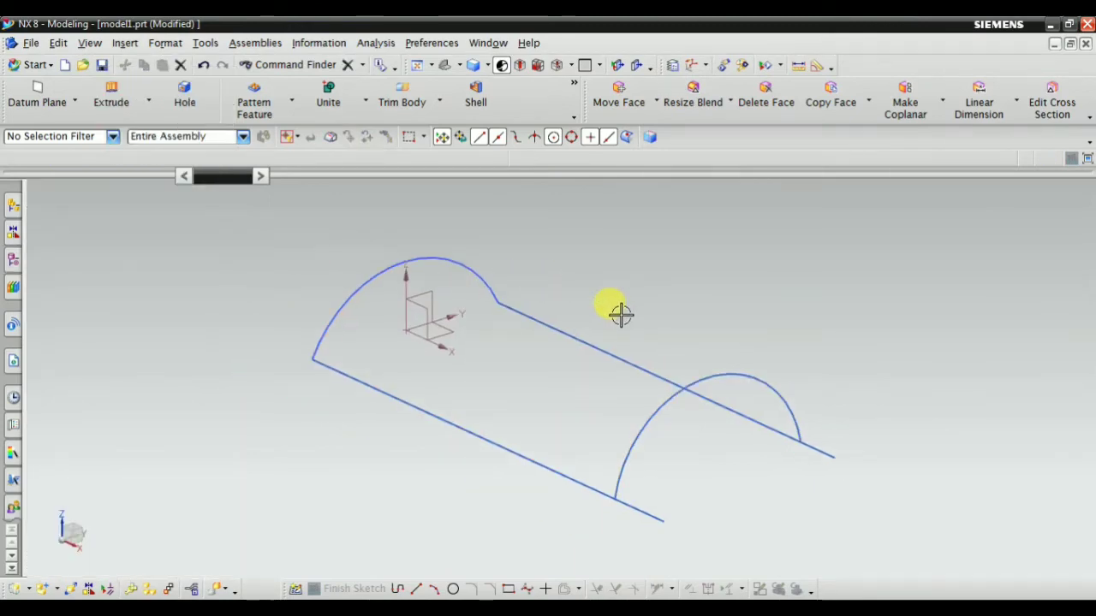
left_click(126, 44)
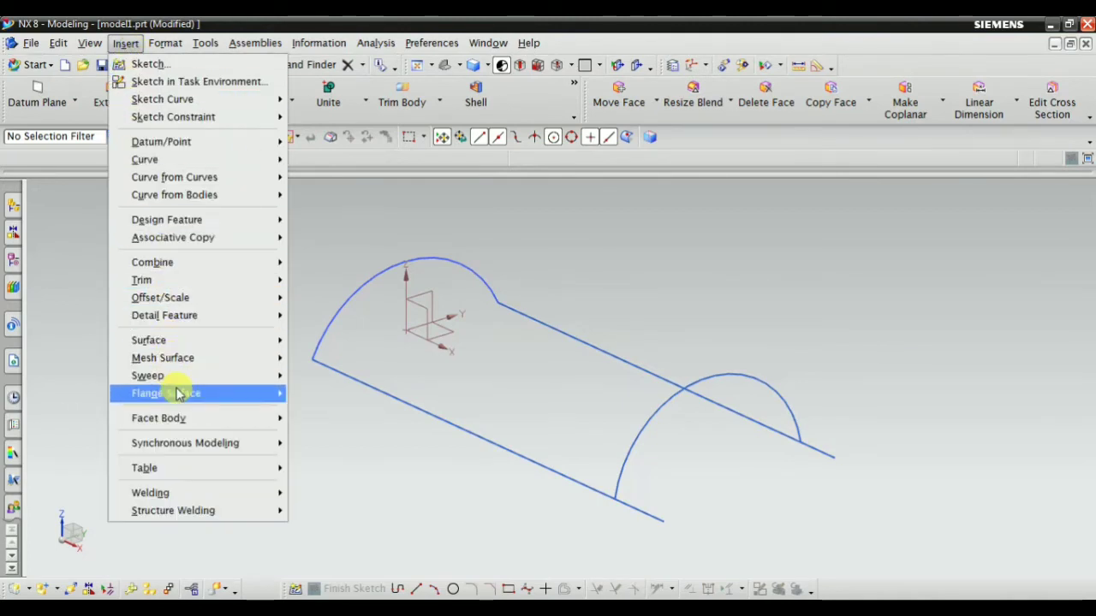
mouse_move(177, 377)
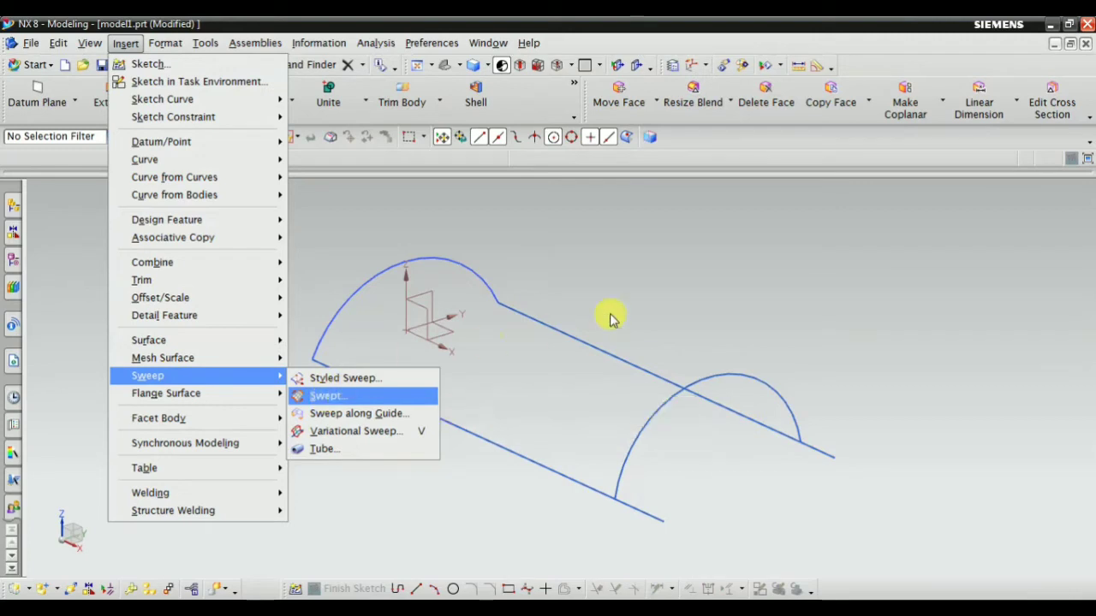
left_click(663, 270)
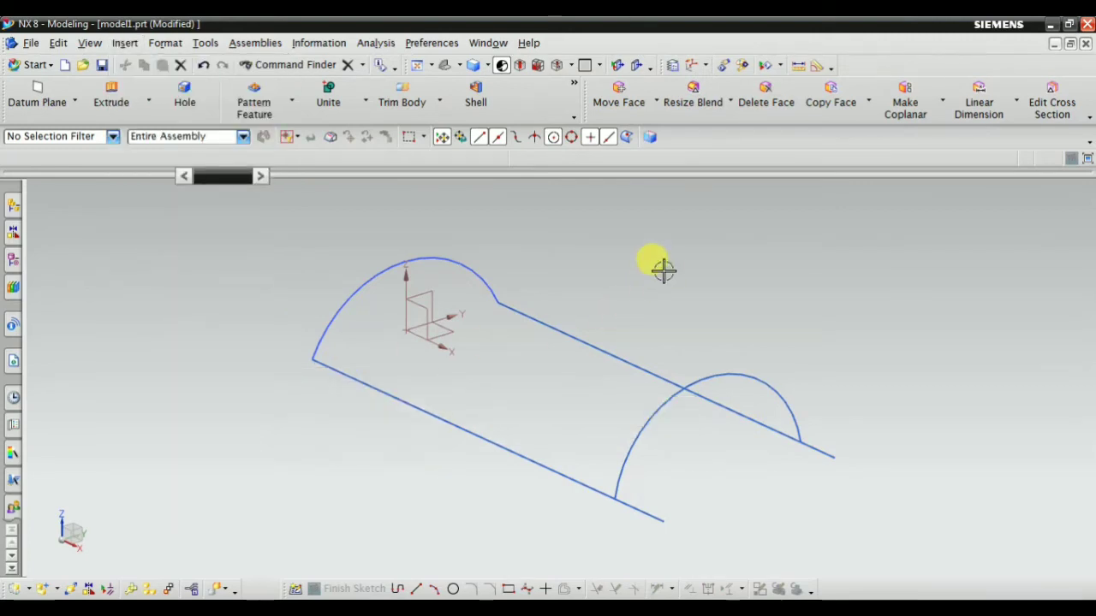
Delete the sketch, both lines and the arc from the model history, keeping only the datum coordinate system.
left_click(13, 258)
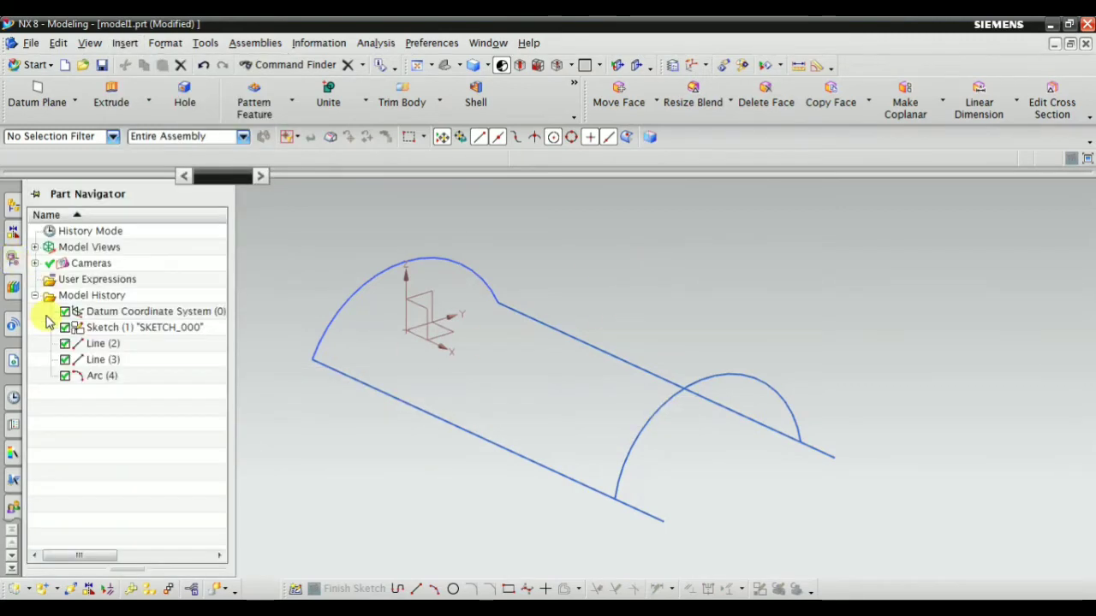
left_click(107, 330)
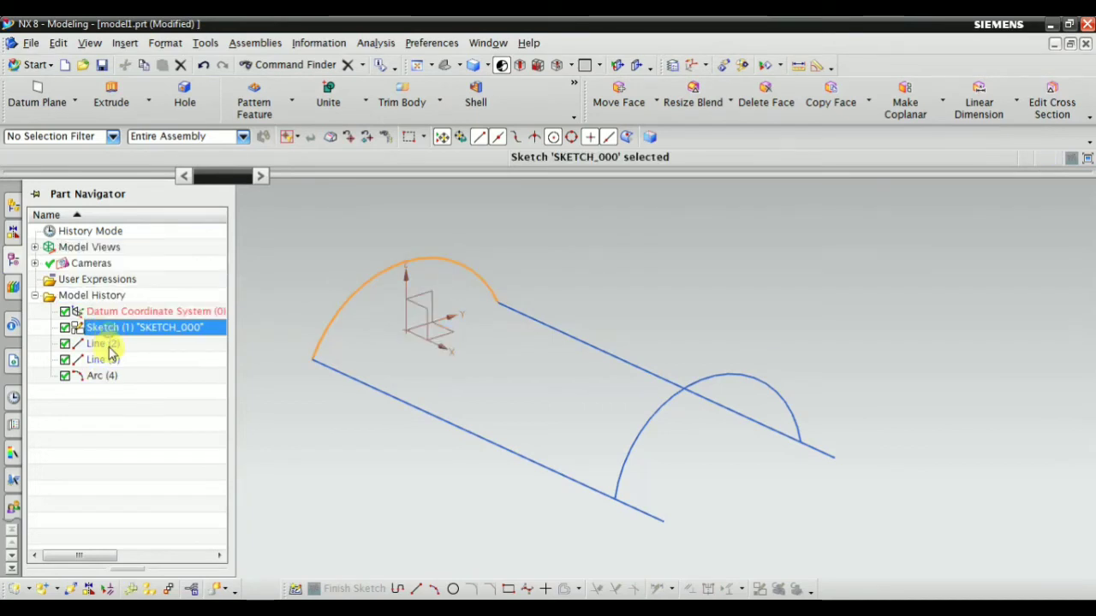
left_click(94, 373, "shift")
right_click(96, 371)
left_click(135, 292)
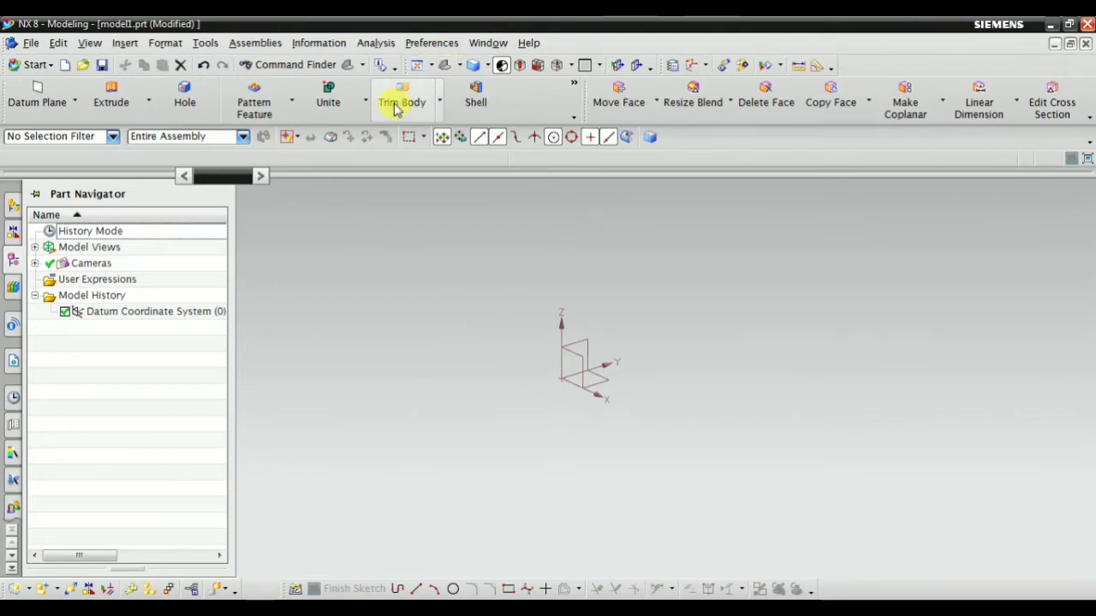
Start a new task-environment sketch on the XY plane of the datum coordinate system.
left_click(121, 43)
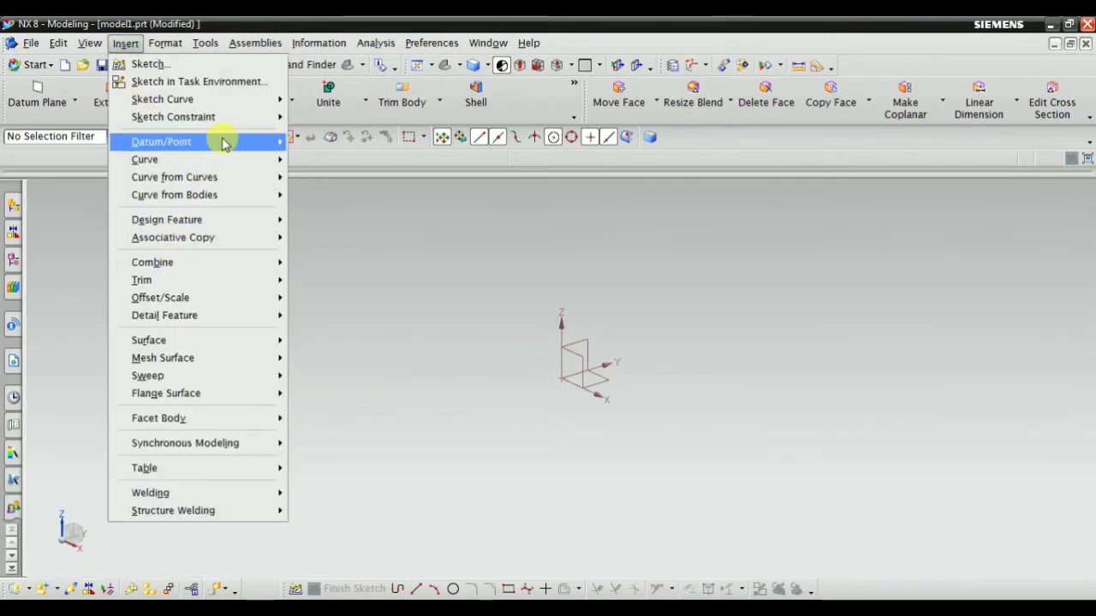
left_click(214, 82)
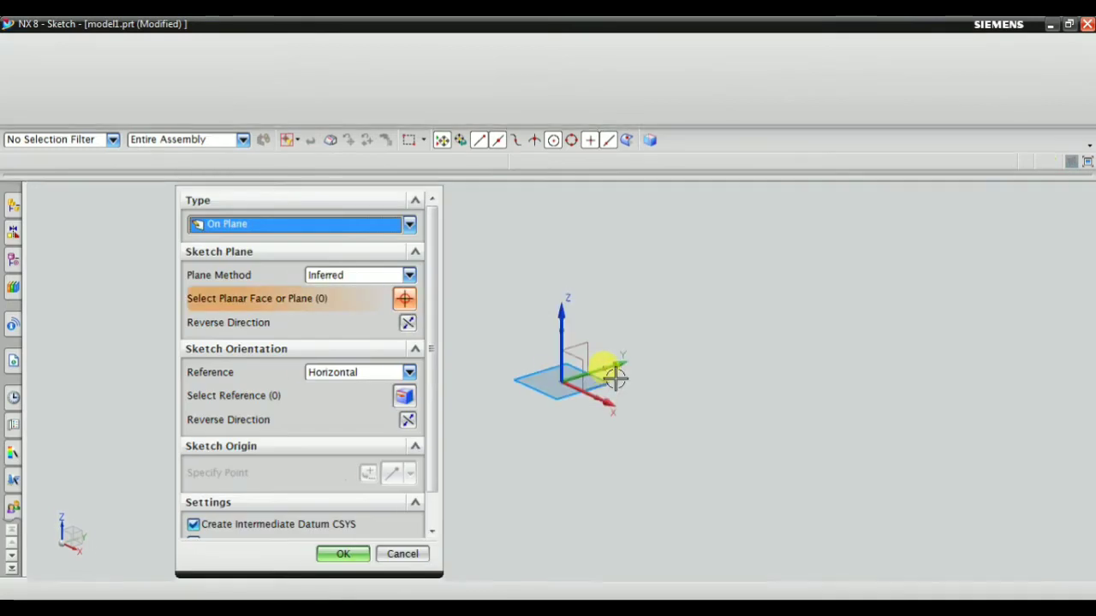
left_click(615, 381)
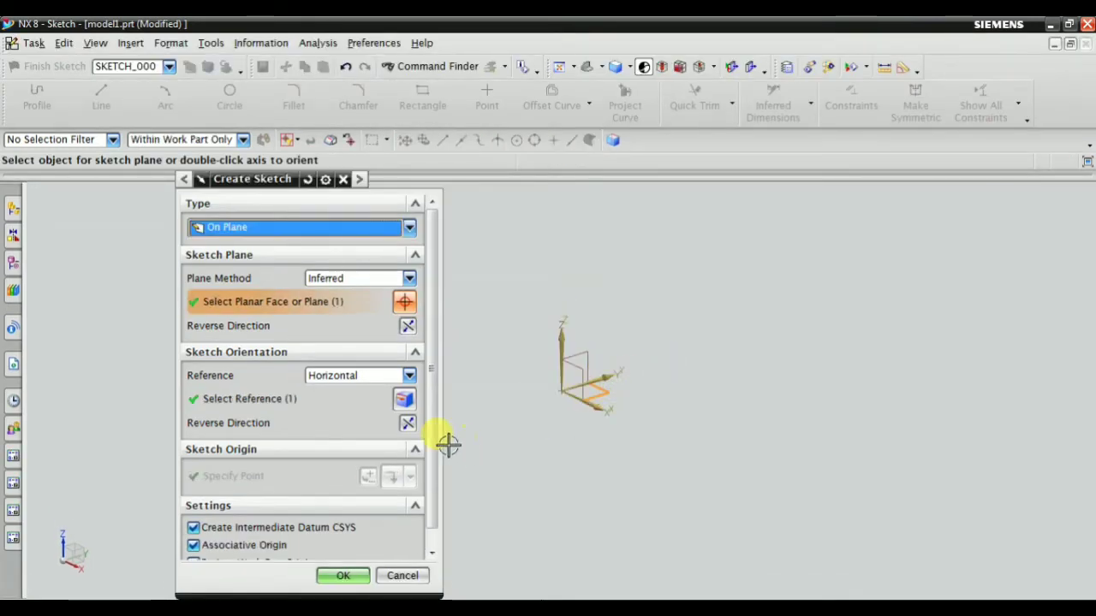
left_click(317, 576)
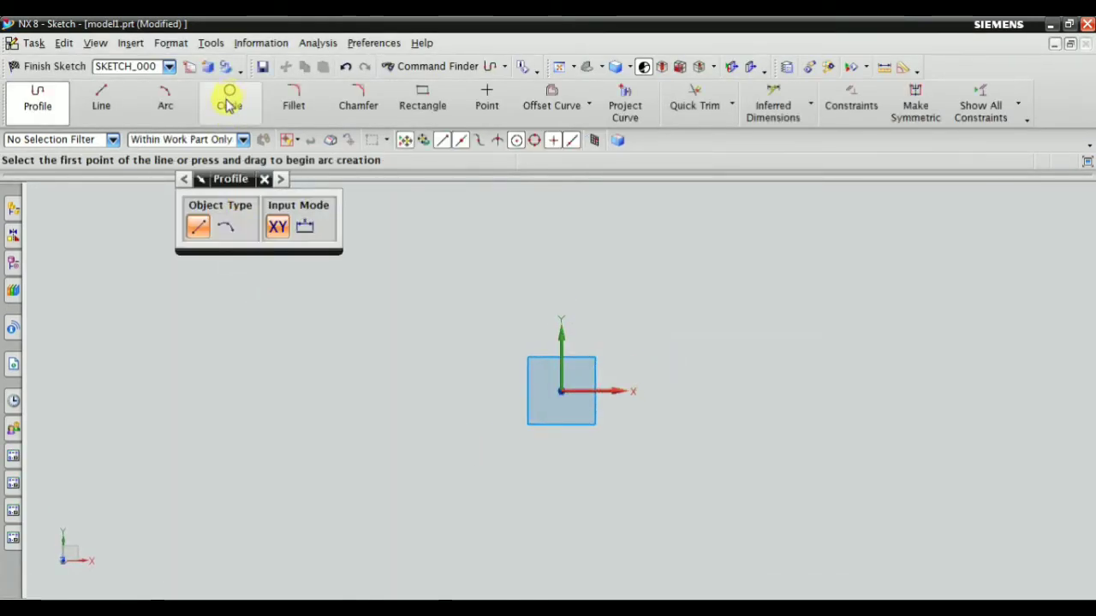
Sketch a rectangle from its center at the origin, about 94 by 83 mm, and finish the sketch.
left_click(420, 101)
left_click(253, 227)
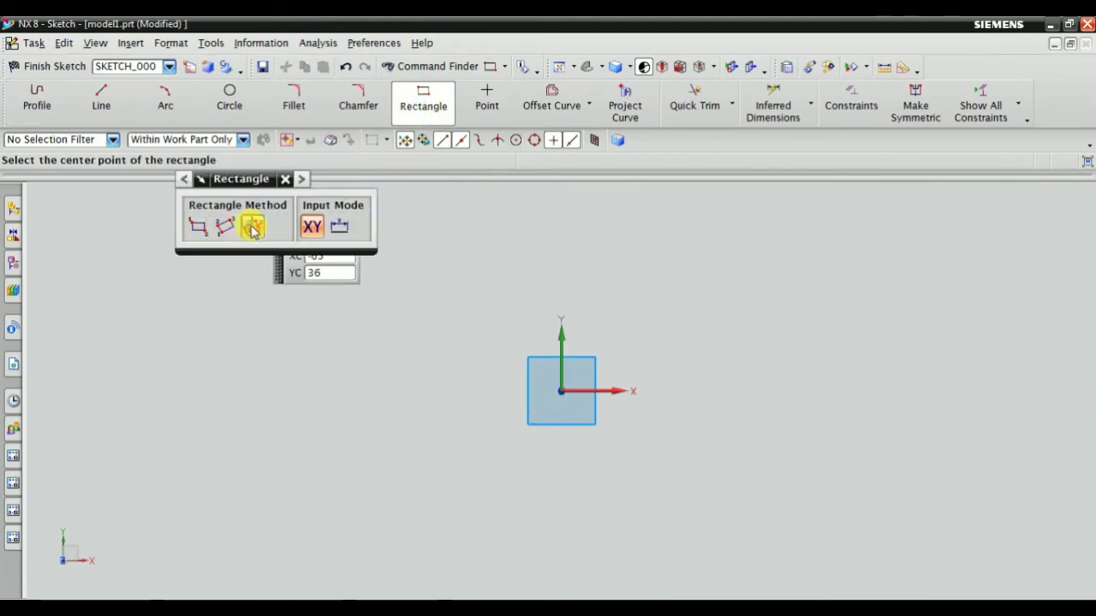
left_click(561, 391)
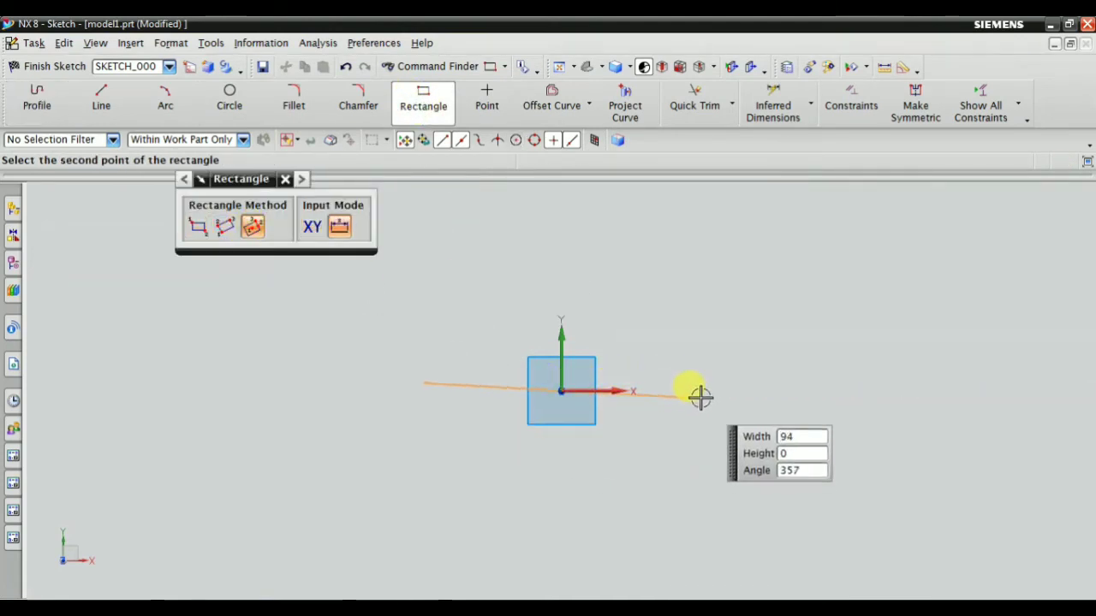
left_click(699, 393)
left_click(695, 269)
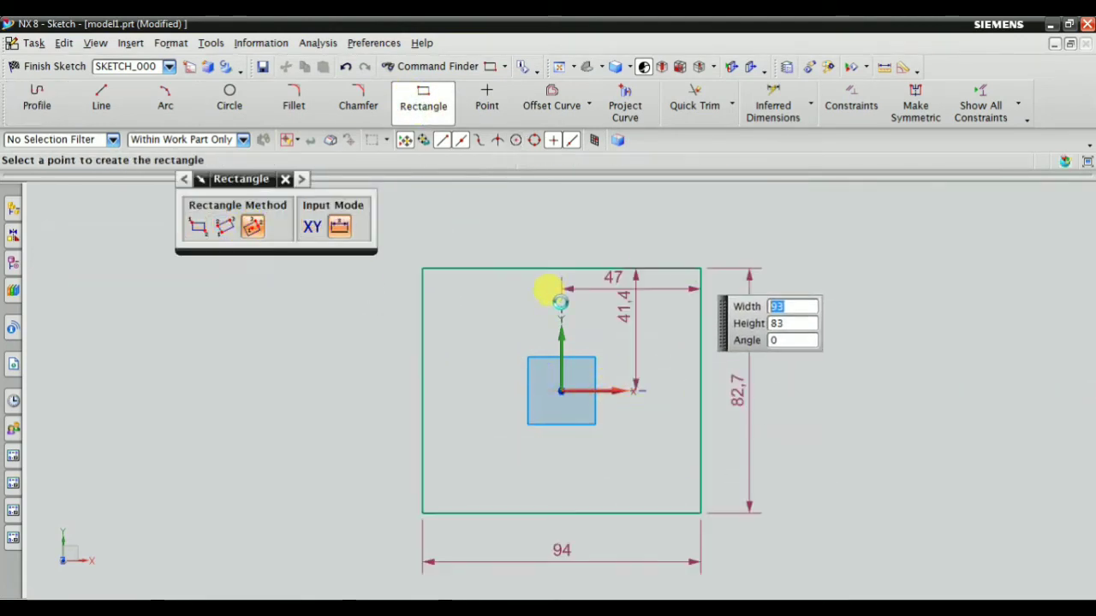
key("Escape")
left_click(40, 66)
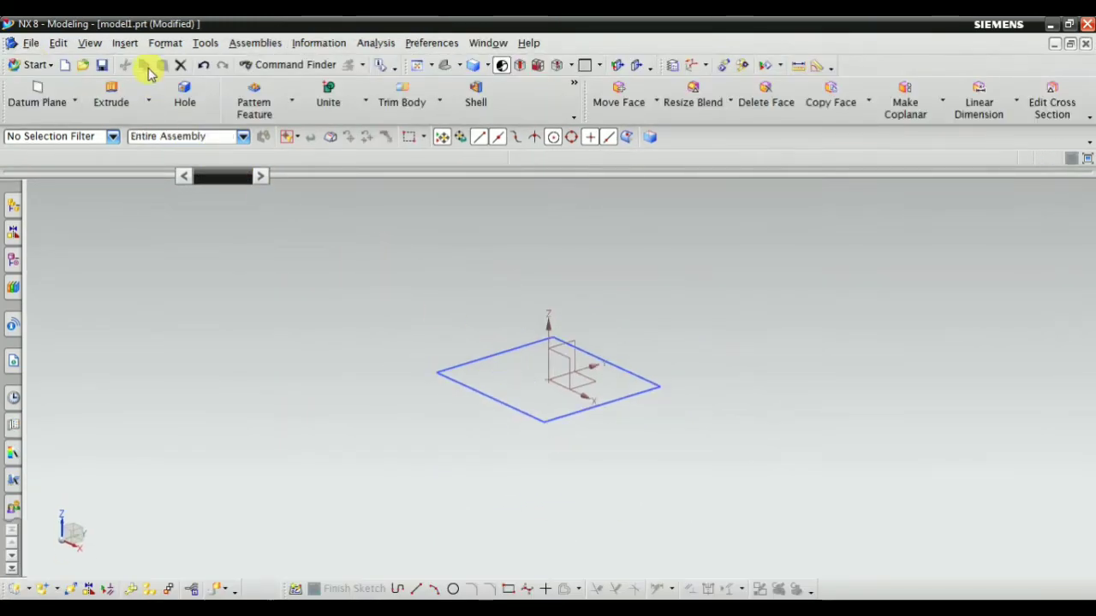
Create an associative datum plane offset above the XY plane of the datum coordinate system.
left_click(126, 45)
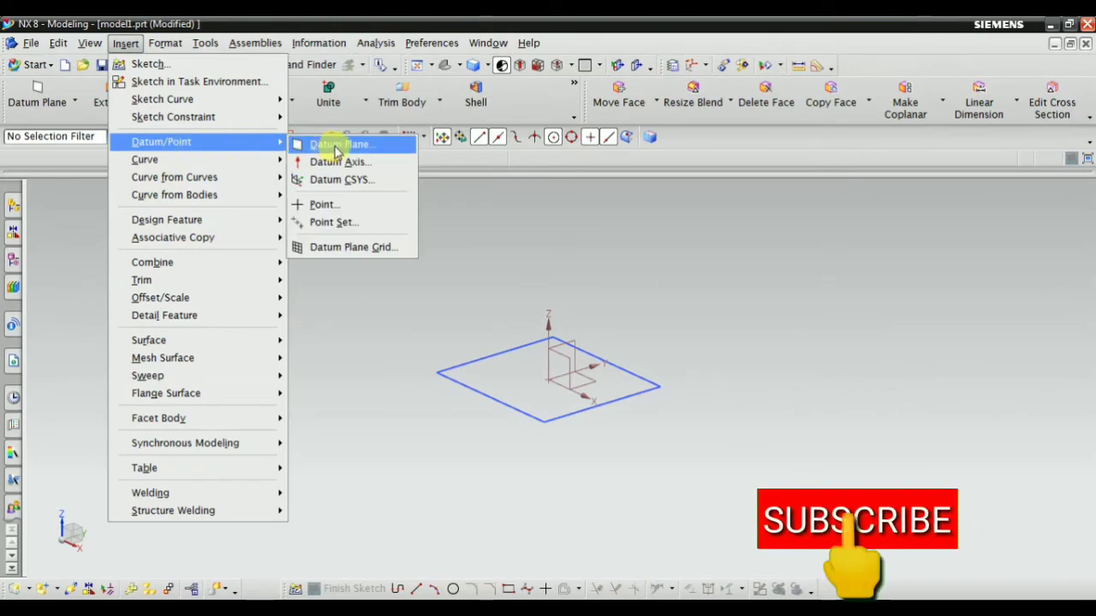
left_click(541, 366)
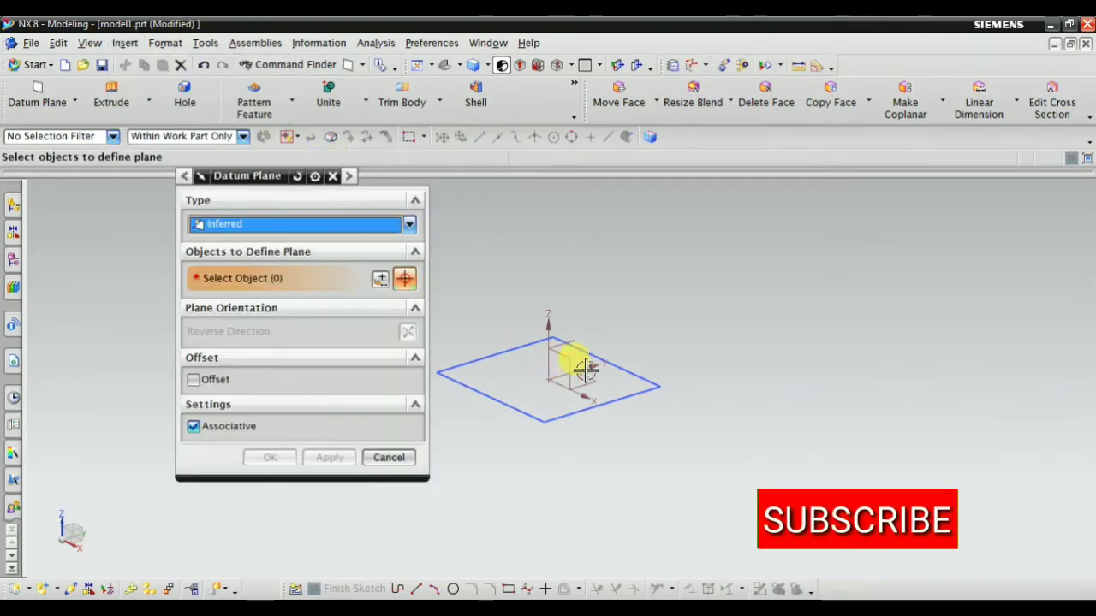
left_click(584, 369)
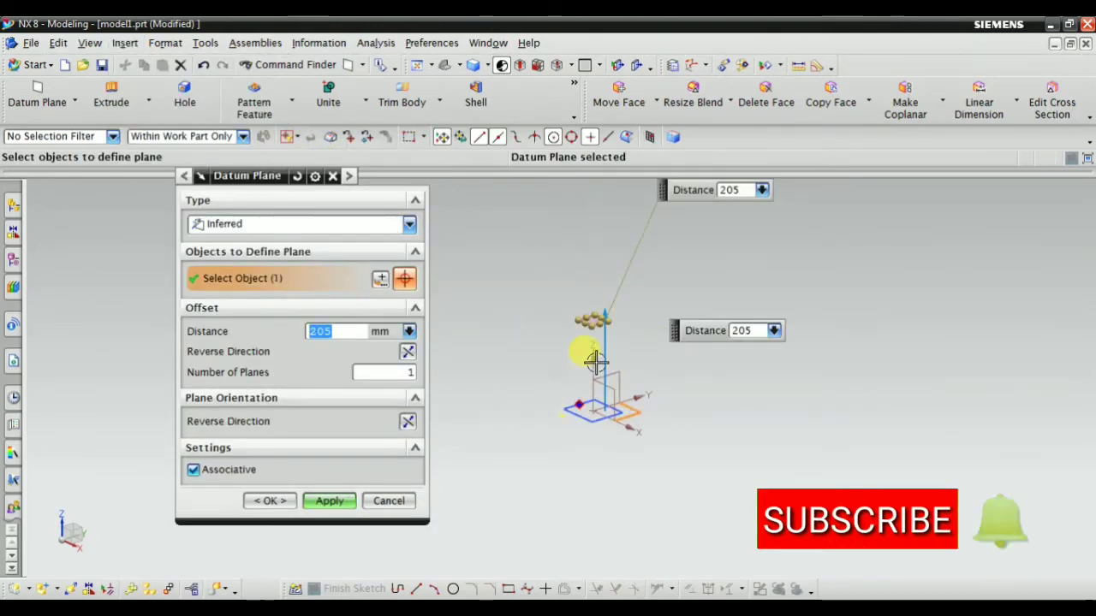
mouse_move(571, 296)
left_mouse_down()
mouse_move(574, 262)
mouse_move(578, 278)
left_mouse_up()
left_click(262, 500)
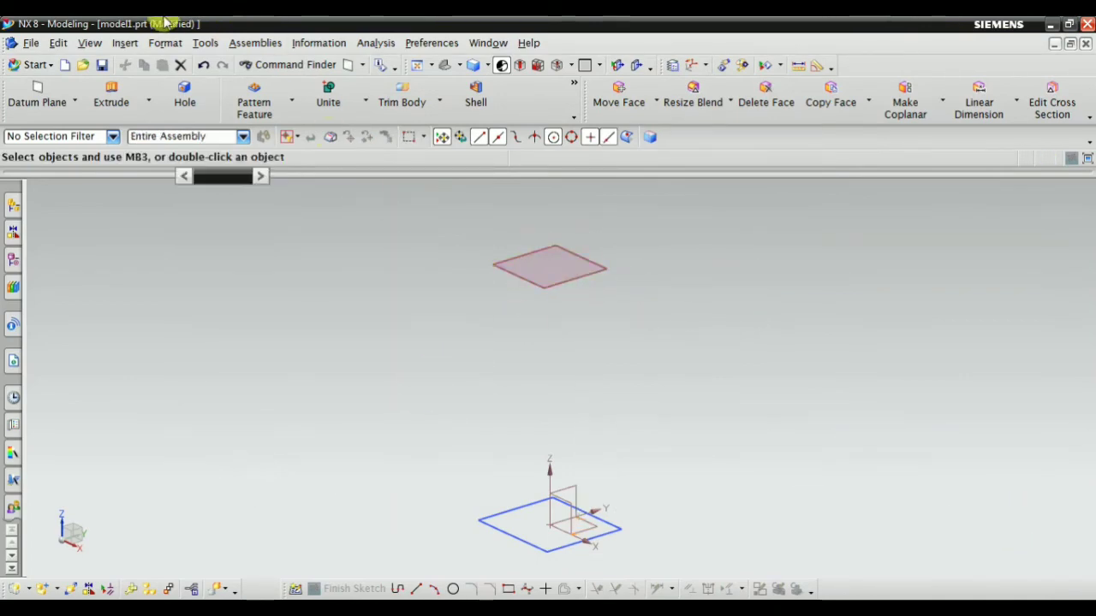
Start a new task-environment sketch on the offset datum plane with a horizontal reference.
left_click(125, 44)
left_click(163, 83)
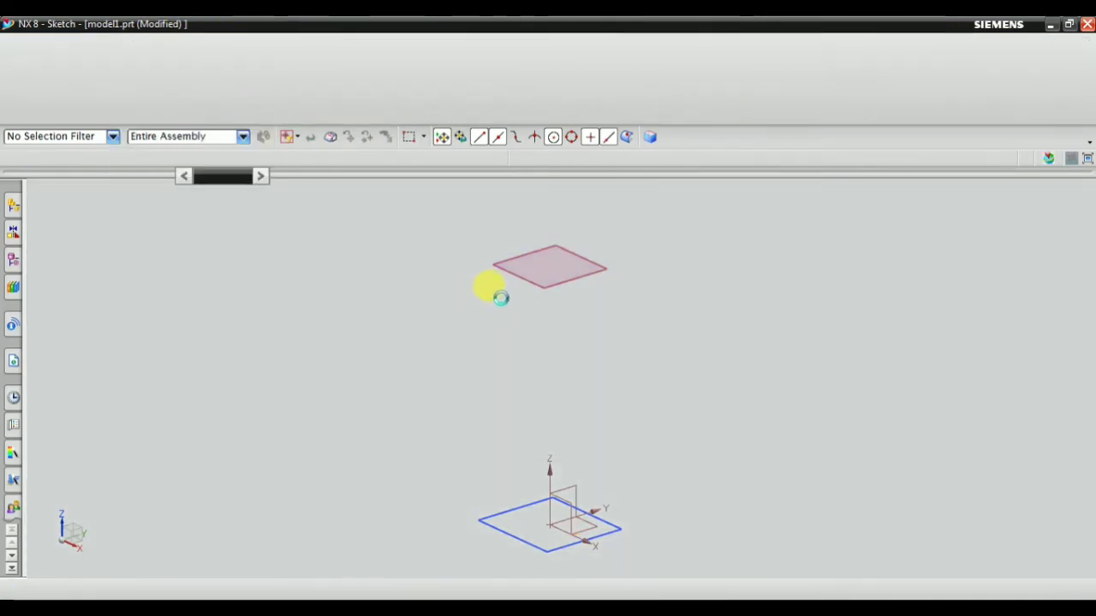
left_click(521, 287)
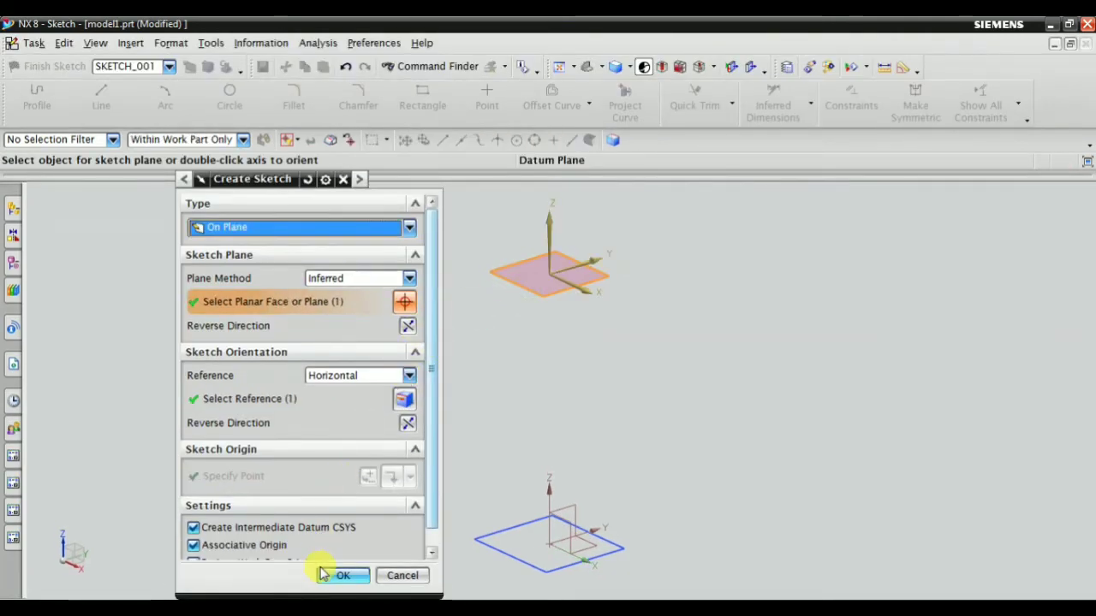
left_click(336, 575)
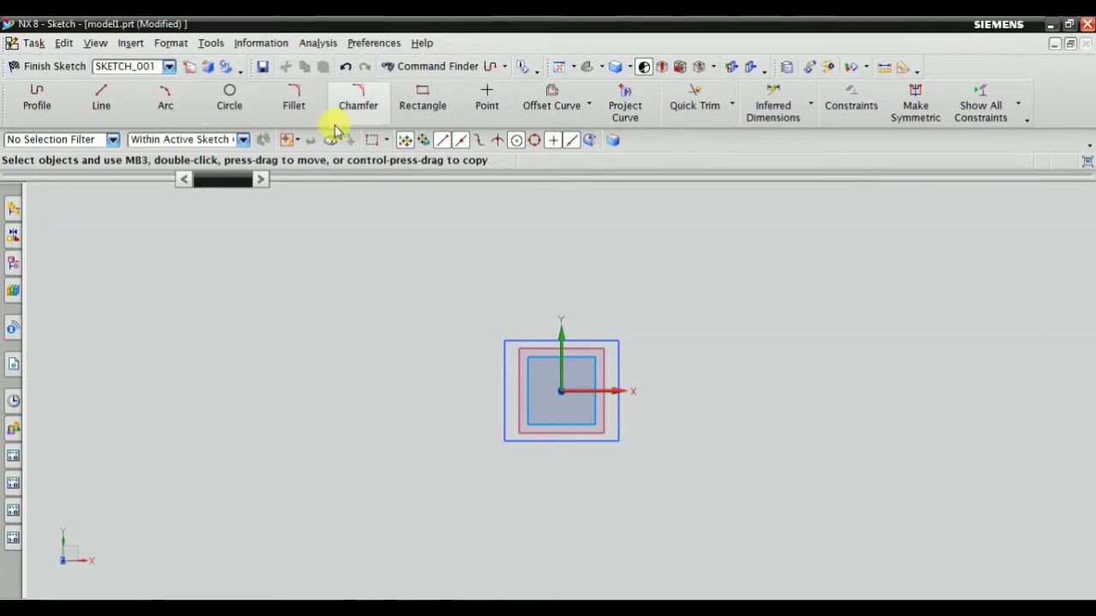
Sketch a circle about 136 mm in diameter centered on the origin and finish the sketch.
left_click(231, 99)
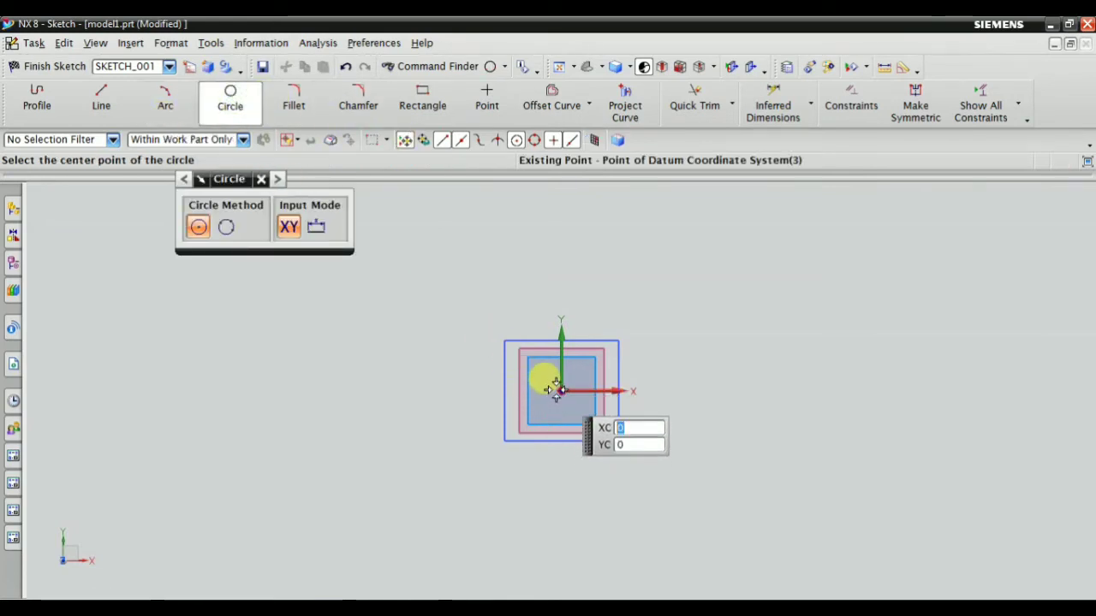
left_click(560, 392)
left_click(644, 390)
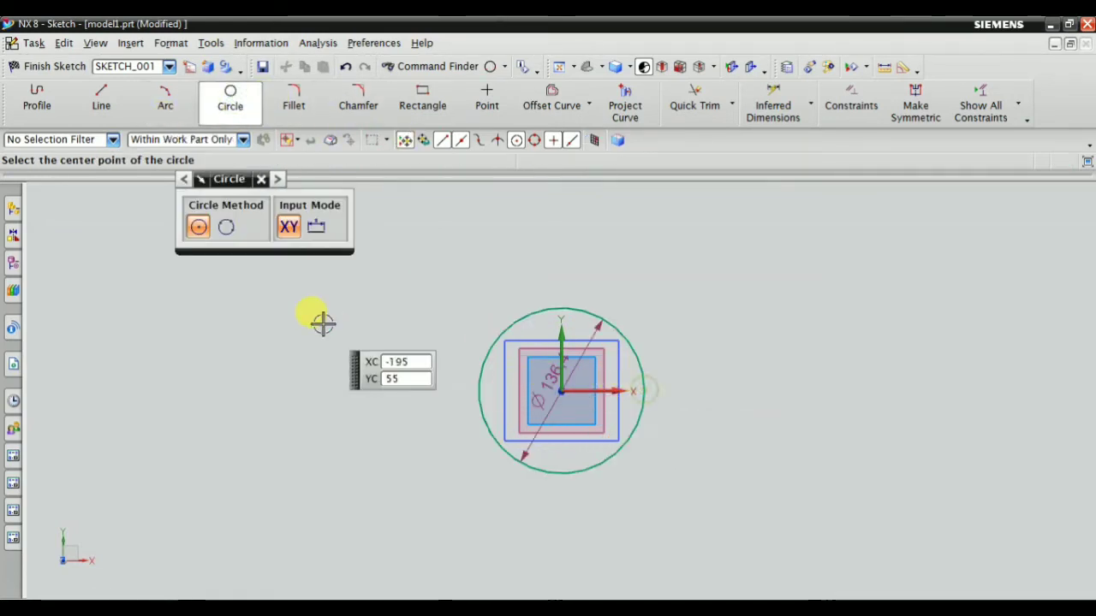
key("Escape")
left_click(60, 66)
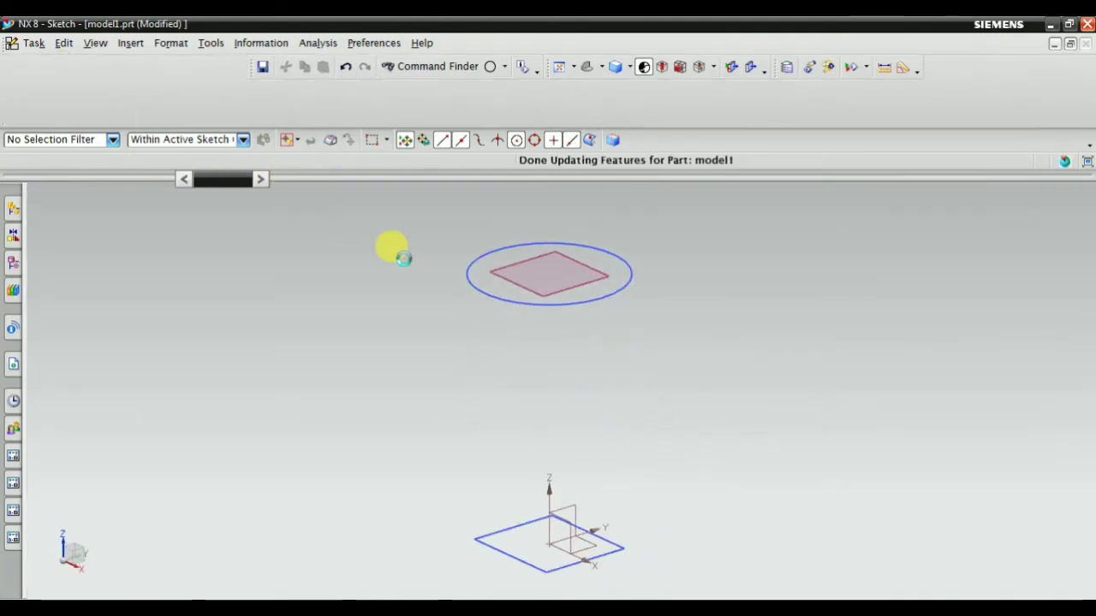
Create a second datum plane offset above the plane that holds the circle.
left_click(125, 43)
mouse_move(179, 144)
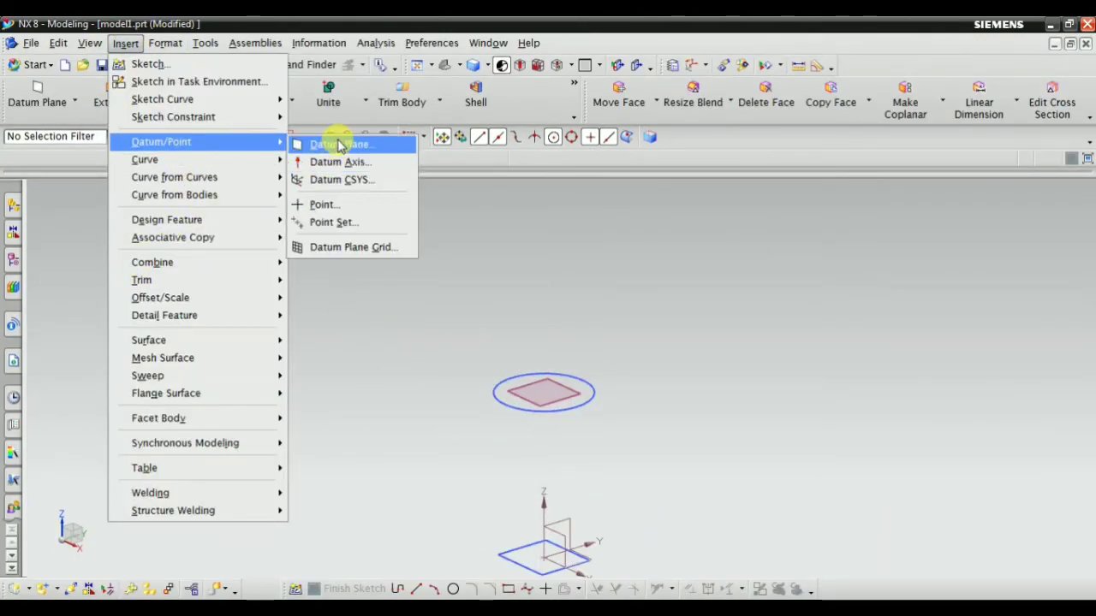
left_click(341, 142)
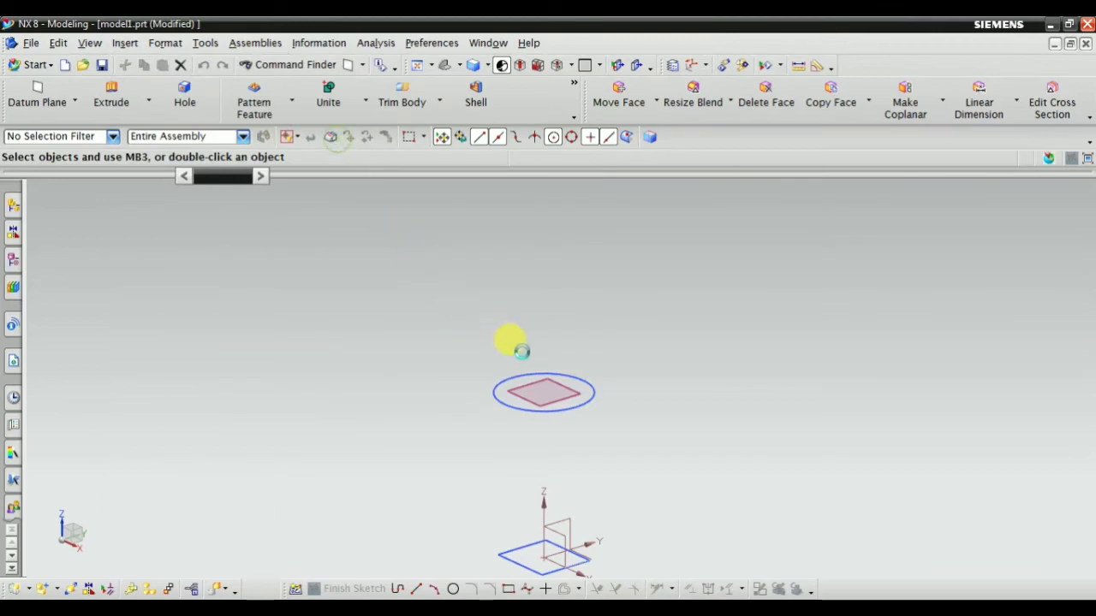
left_click(555, 404)
middle_click(515, 392)
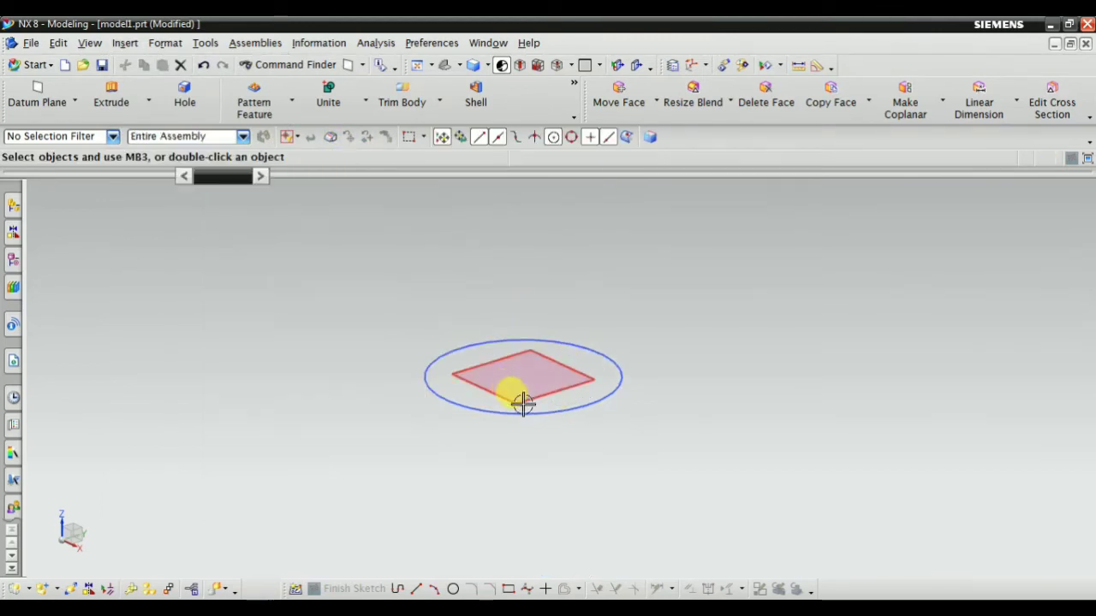
scroll(505, 368, "down", 3)
Start a task-environment sketch on the uppermost datum plane and leave the automatically started Profile tool.
right_click(485, 263)
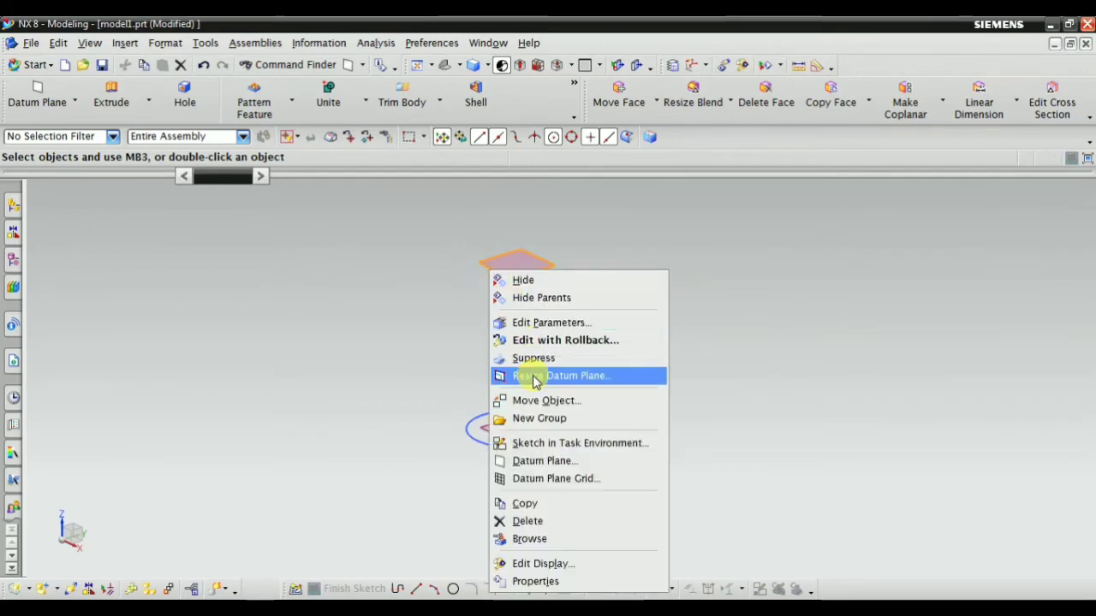
left_click(562, 442)
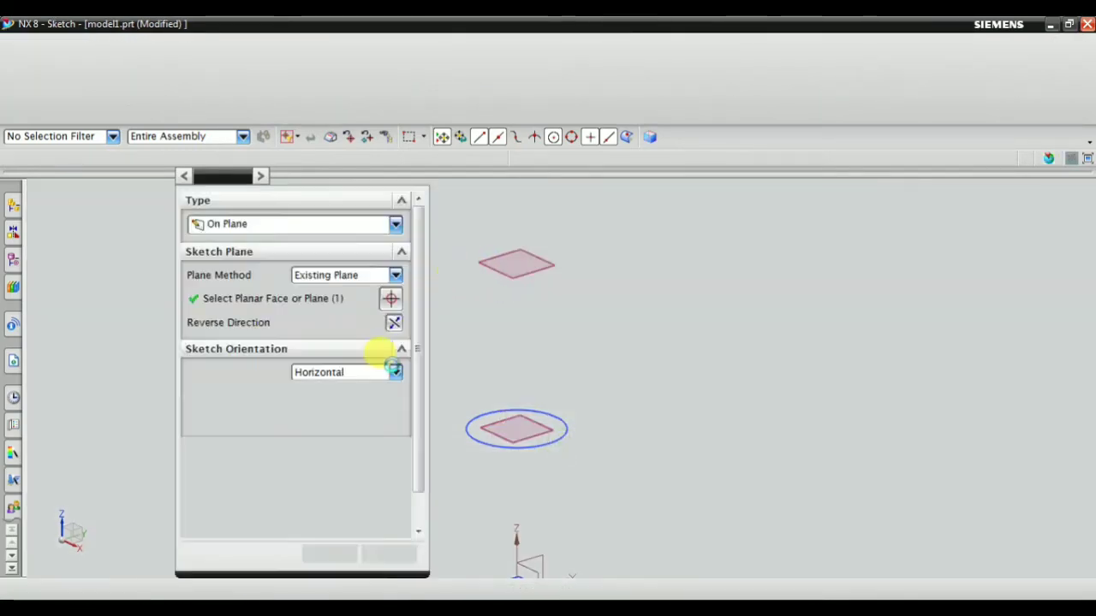
left_click(342, 554)
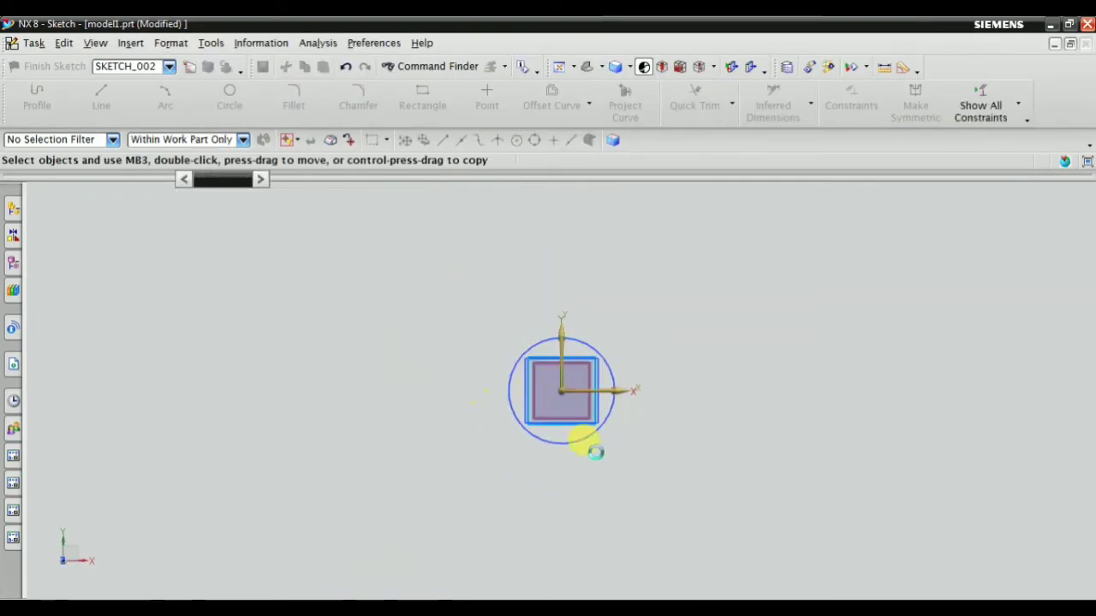
key("Escape")
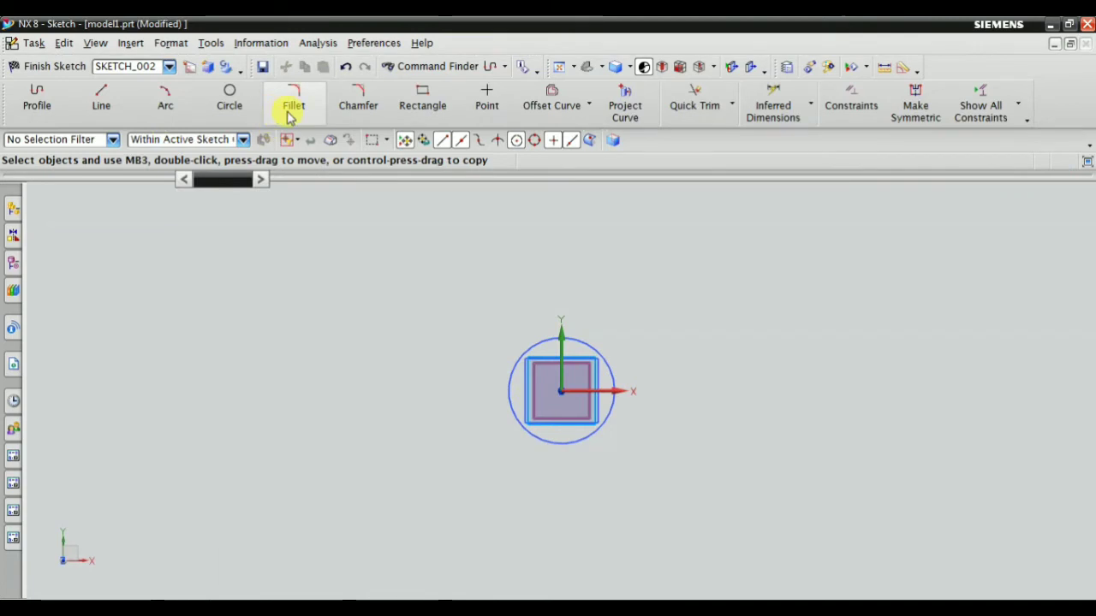
Sketch a six-sided polygon centered on the origin with a side length of about 45 mm and 333° rotation, and finish the sketch.
left_click(131, 46)
mouse_move(161, 83)
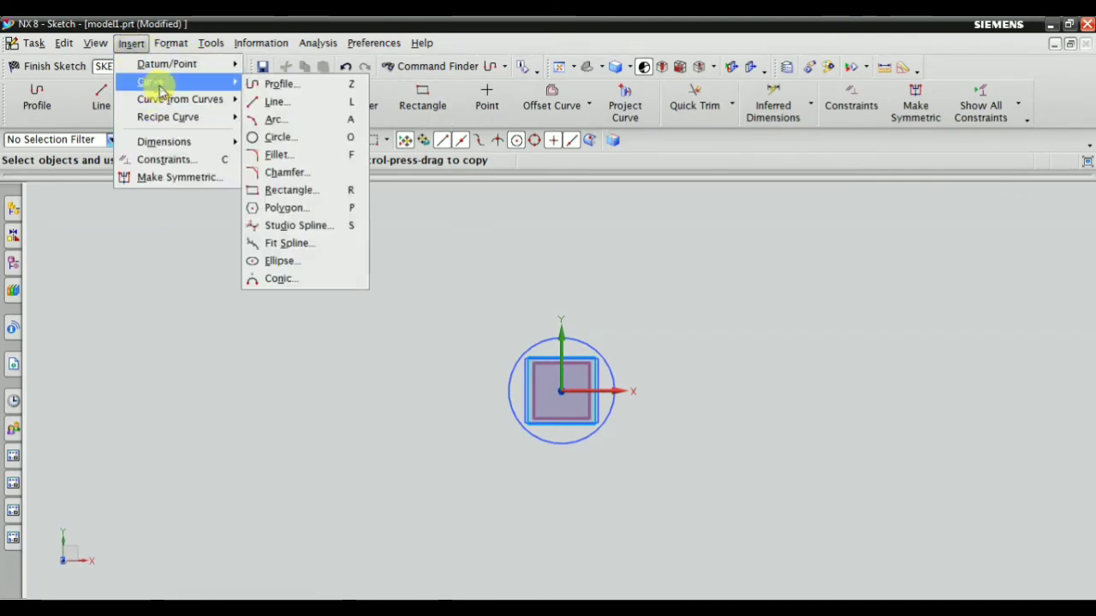
left_click(294, 214)
scroll(523, 367, "up", 4)
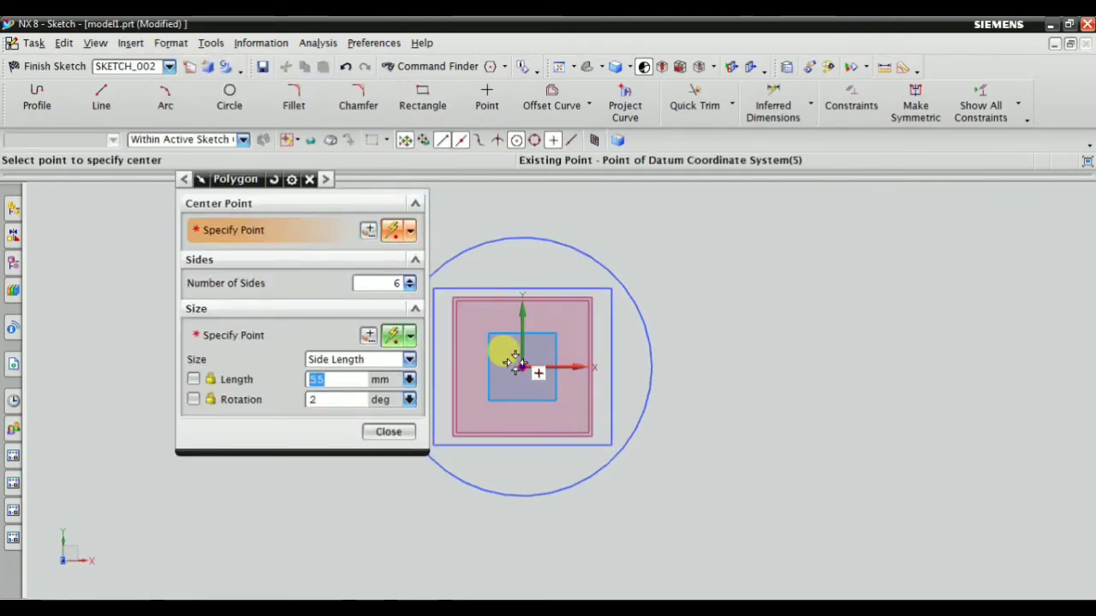
left_click(522, 367)
scroll(548, 377, "down", 1)
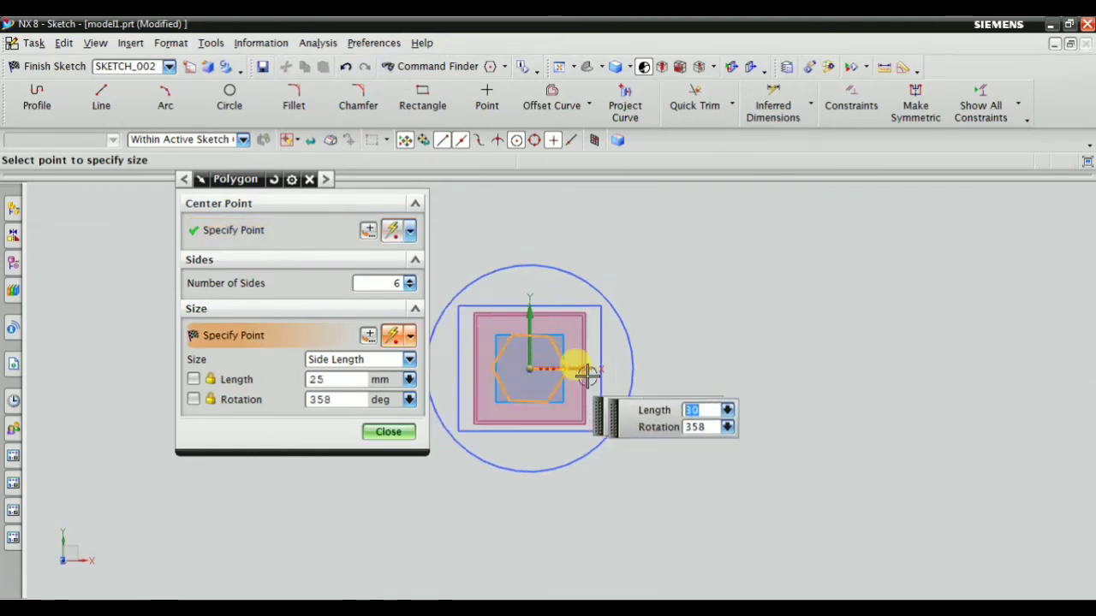
left_click(593, 399)
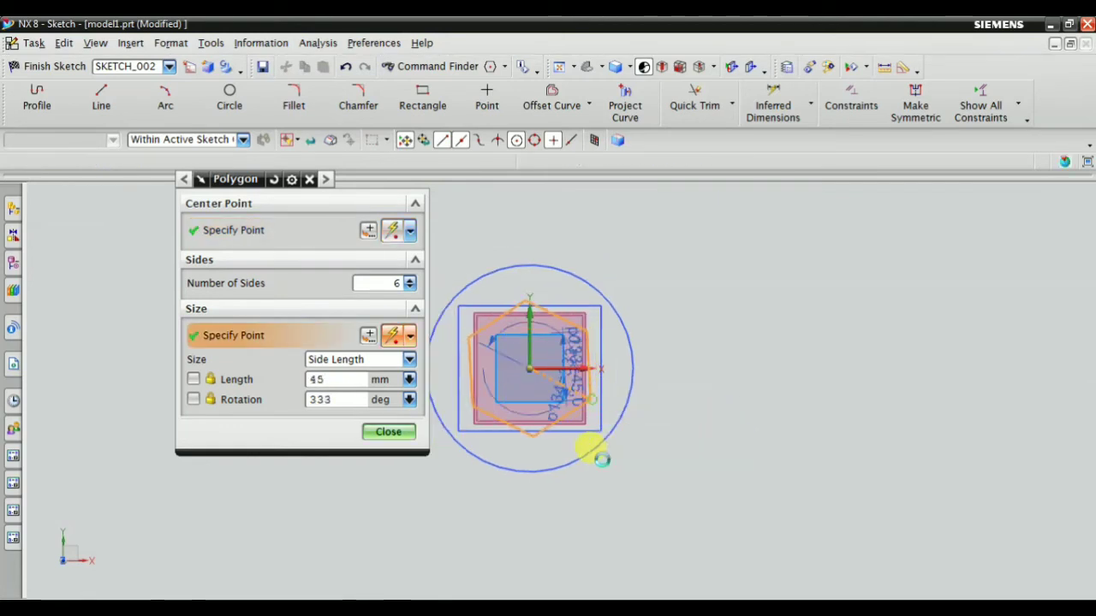
middle_click(331, 307)
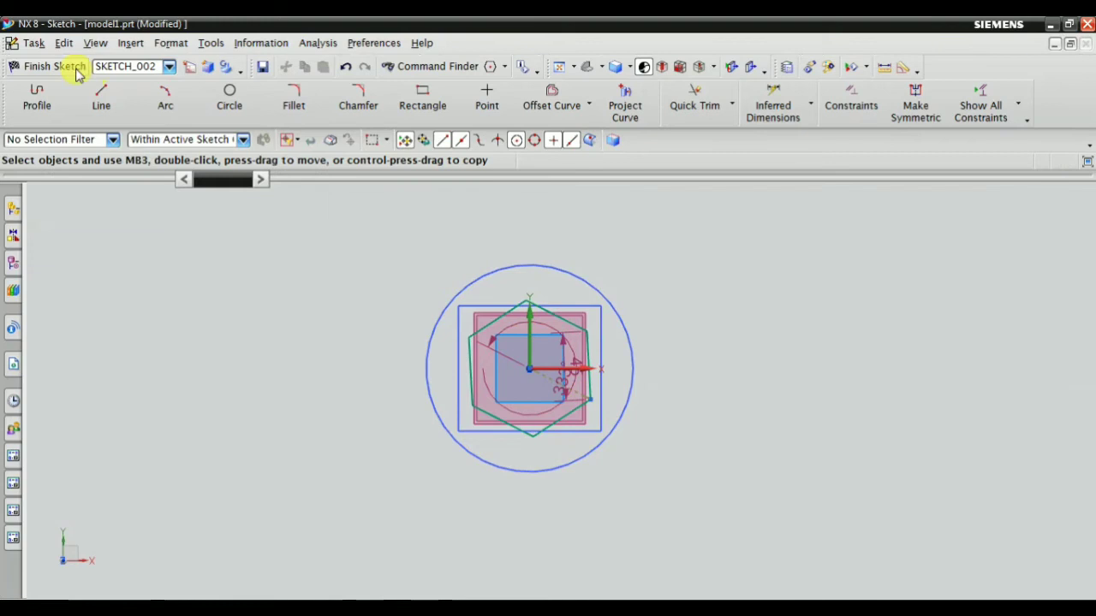
left_click(32, 67)
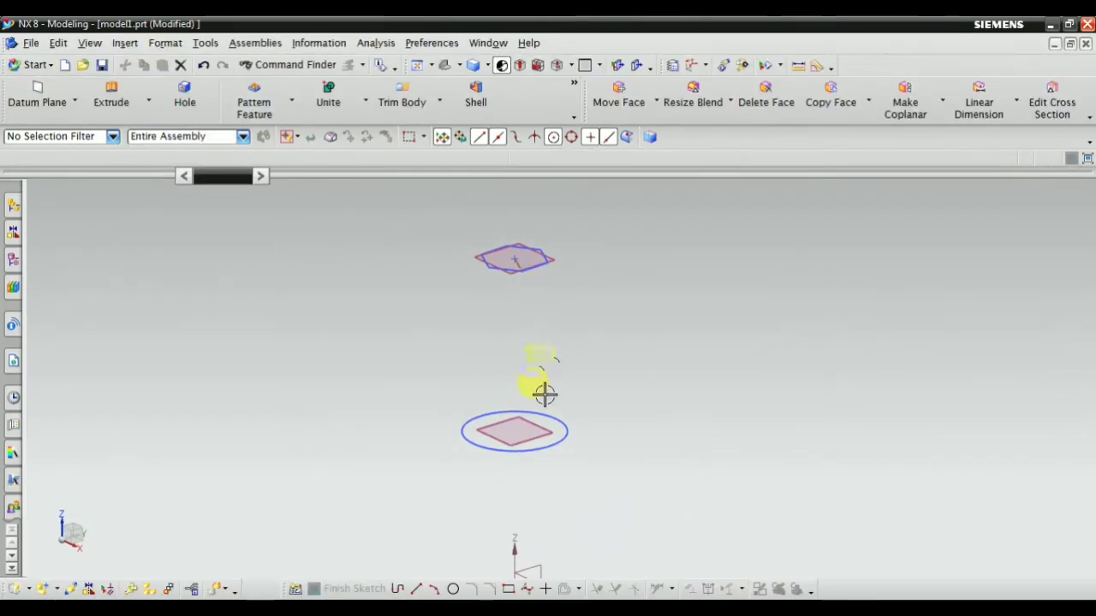
left_click(445, 66)
scroll(505, 432, "up", 2)
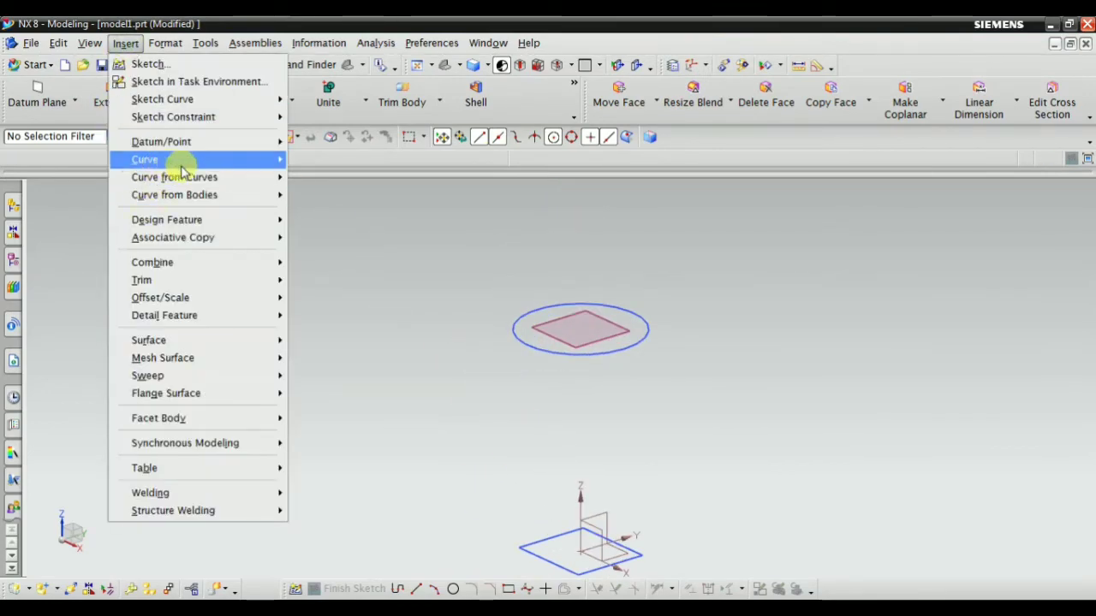
Draw a line about 246 mm long from a corner of the base rectangle to the circle, with quadrant snapping enabled.
mouse_move(151, 159)
left_click(326, 175)
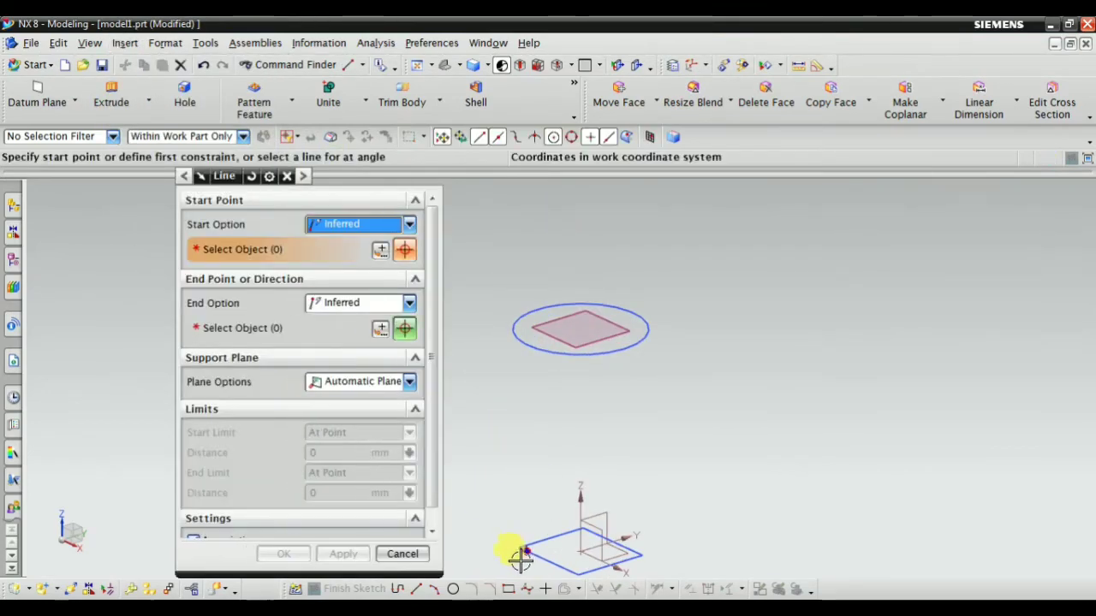
left_click(495, 524)
scroll(480, 304, "up", 2)
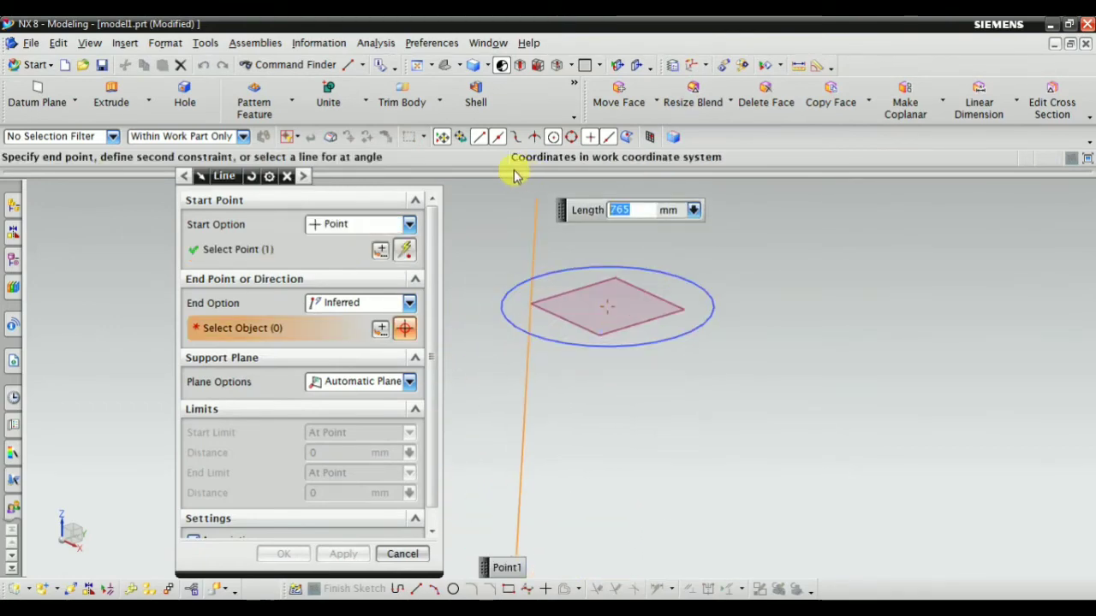
left_click(571, 137)
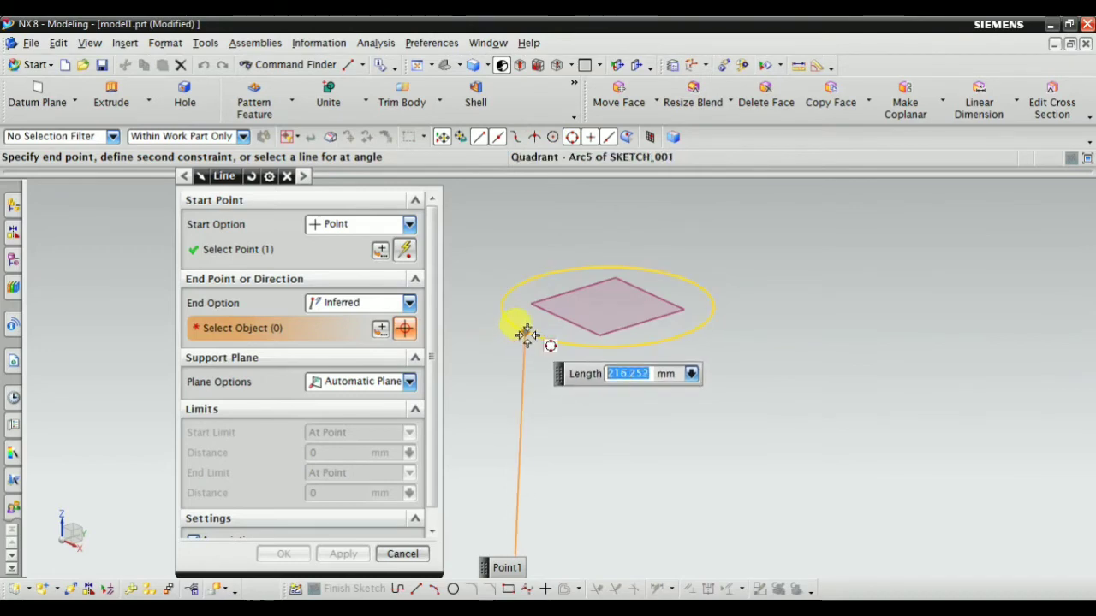
left_click(524, 333)
scroll(342, 480, "down", 1)
left_click(338, 555)
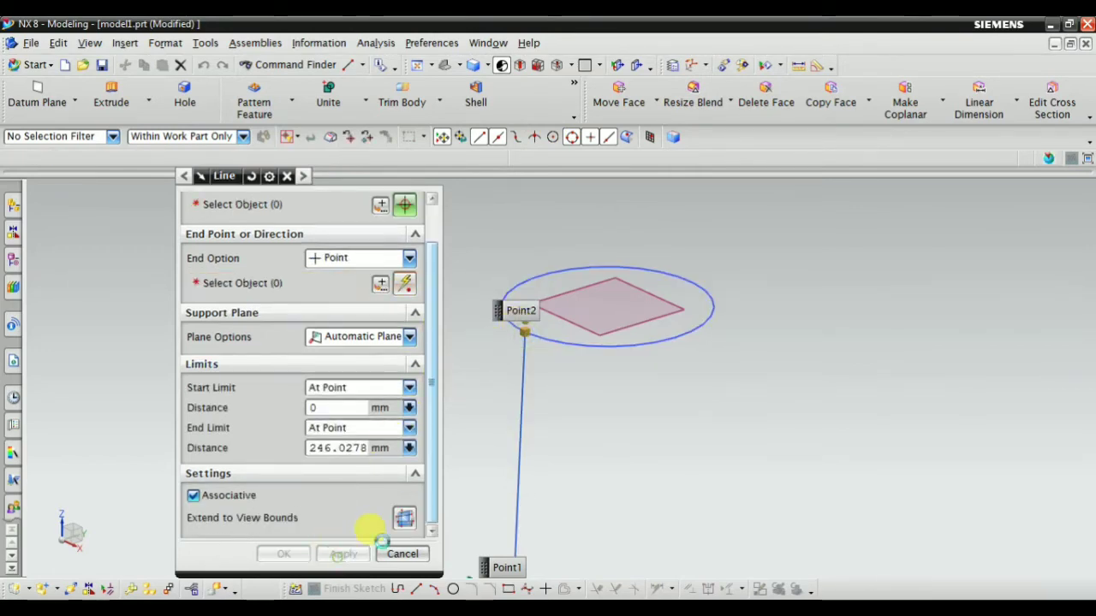
Draw a second line about 244 mm long from the rectangle's adjacent front corner to a point on the circle.
scroll(599, 377, "down", 3)
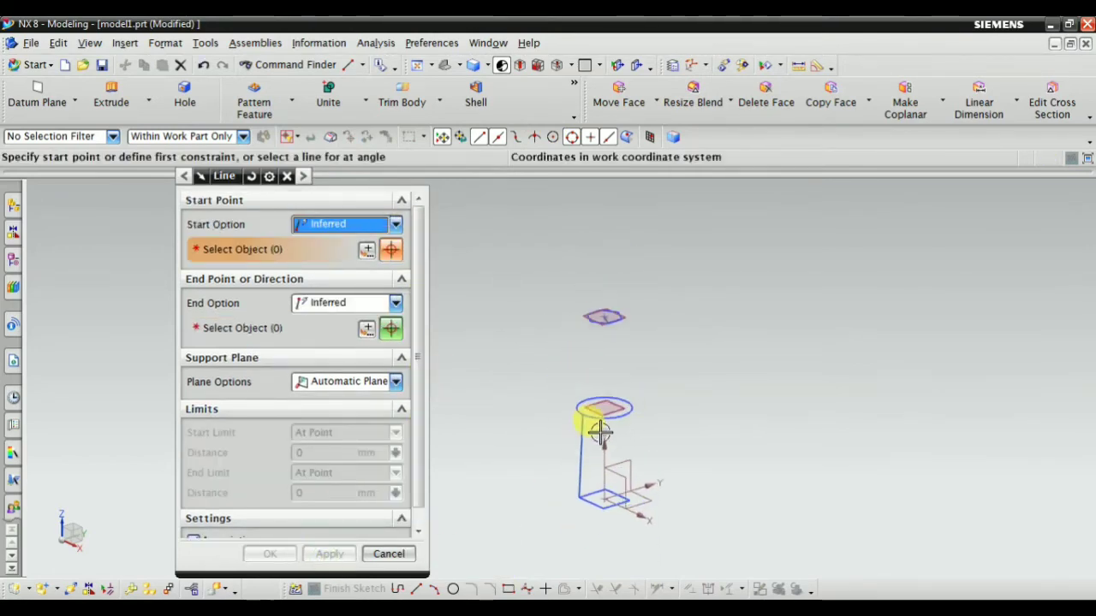
scroll(569, 522, "up", 3)
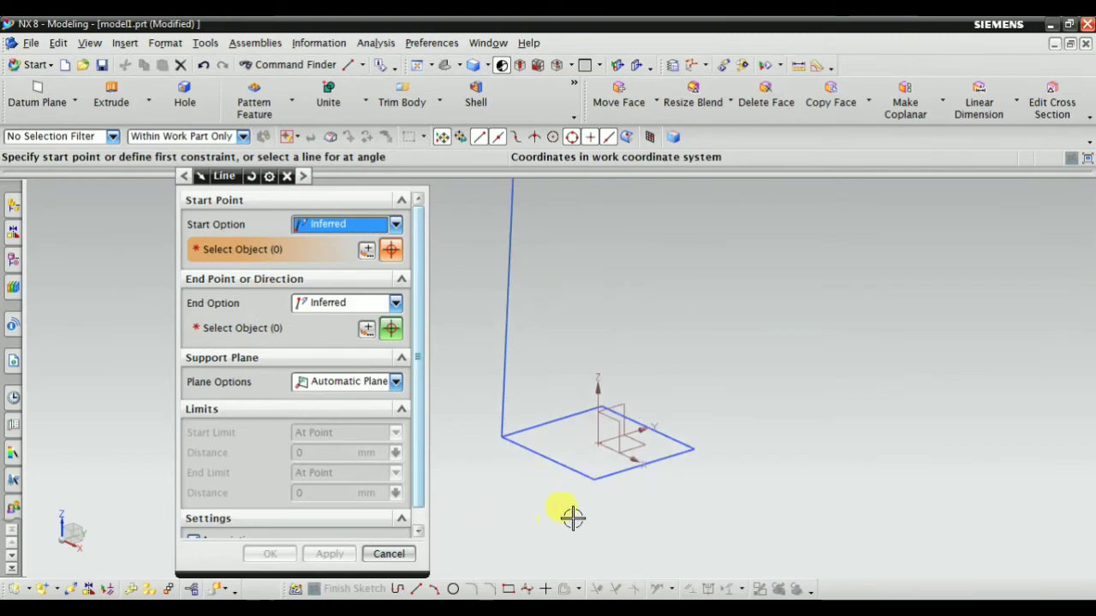
left_click(599, 475)
scroll(591, 475, "down", 3)
scroll(588, 318, "up", 3)
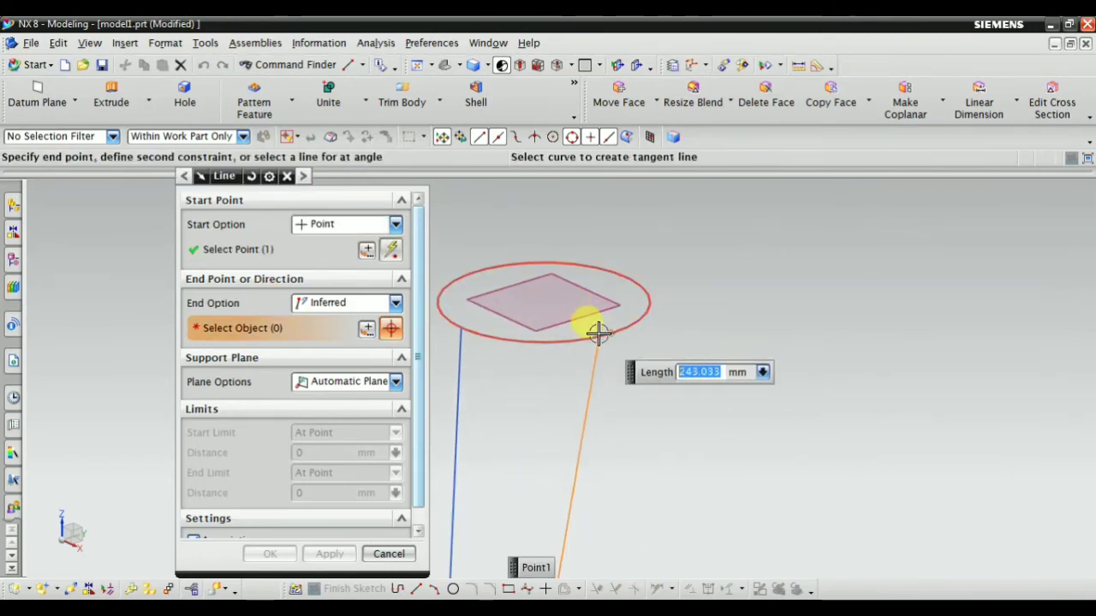
left_click(608, 333)
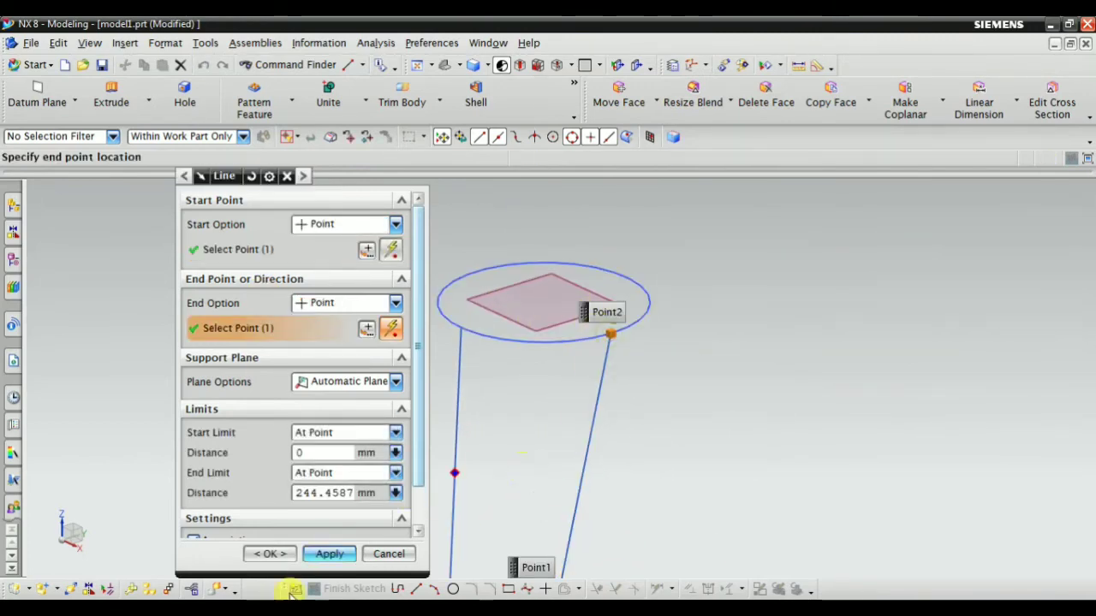
left_click(332, 556)
Draw a third line from the rectangle corner diagonally opposite the first line to the circle and close the Line command.
middle_click_drag(582, 360, 573, 453)
scroll(605, 497, "up", 4)
left_click(606, 470)
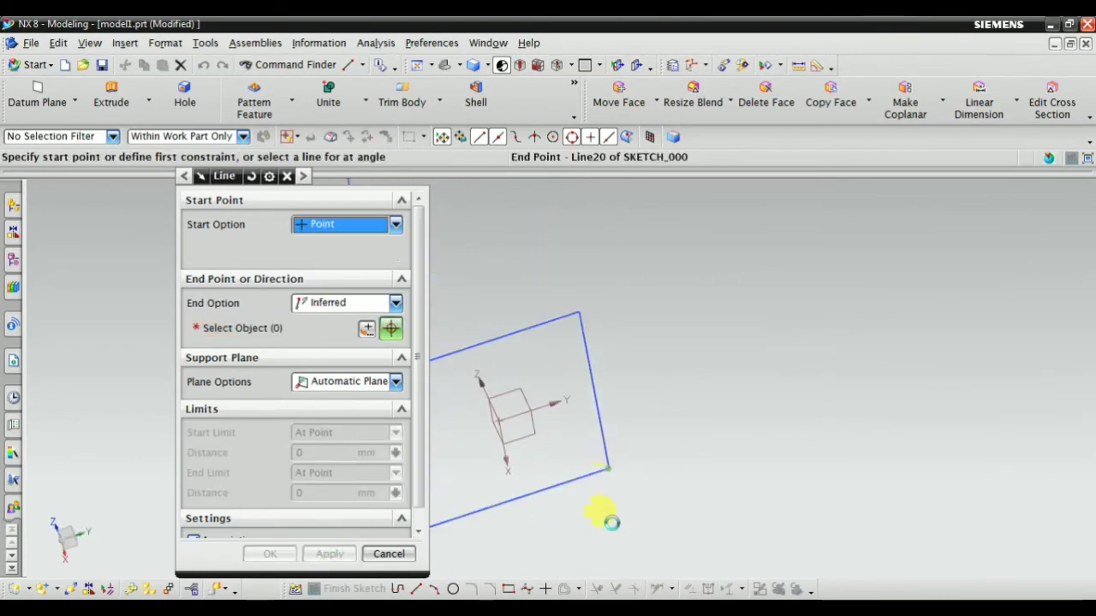
scroll(599, 497, "down", 3)
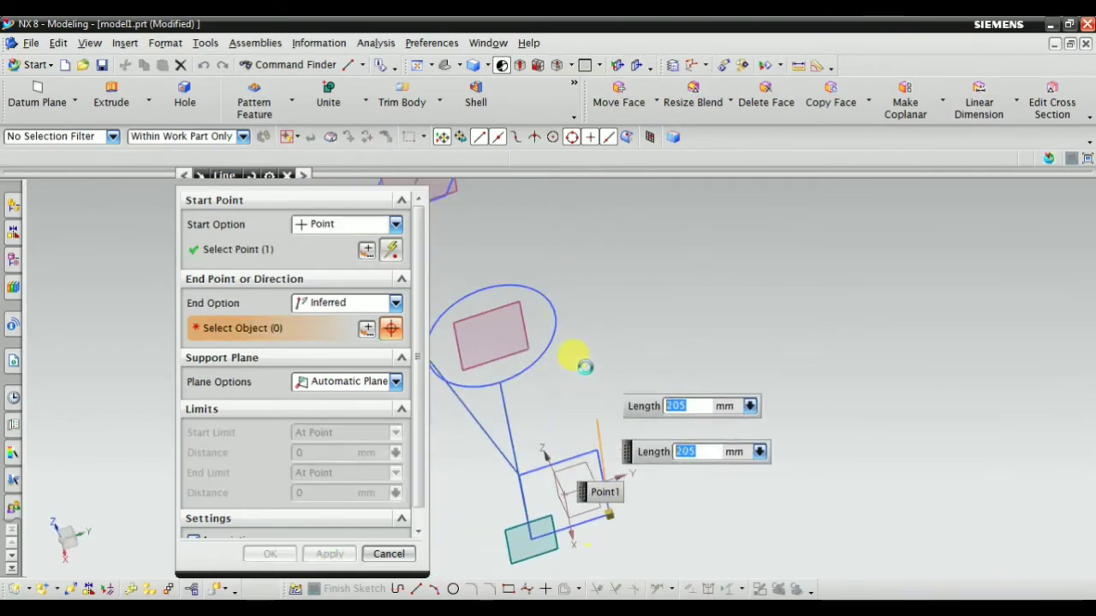
left_click(555, 325)
left_click(329, 554)
left_click(270, 554)
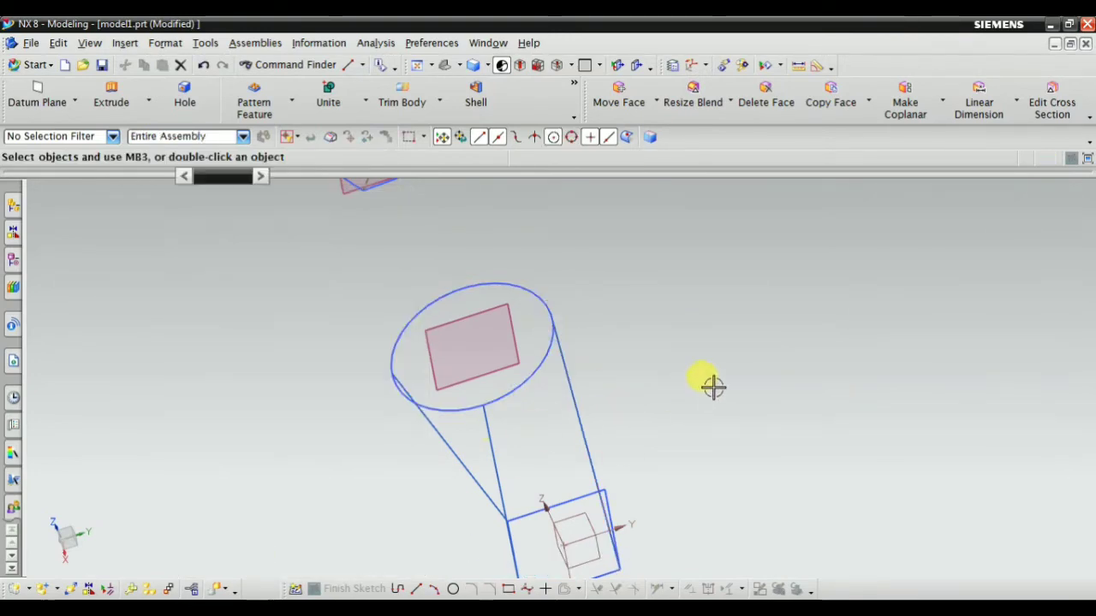
Repeat the Line command and draw a line about 243 mm long from the circle to the nearest hexagon vertex above.
scroll(509, 420, "down", 2)
middle_click_drag(508, 421, 397, 311)
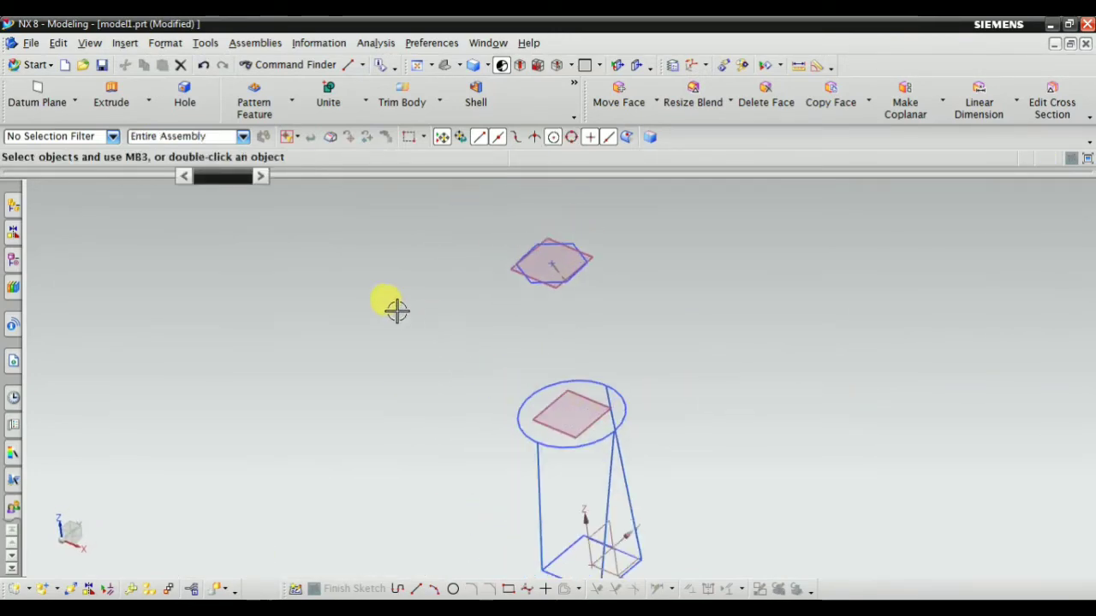
right_click(242, 258)
mouse_move(317, 442)
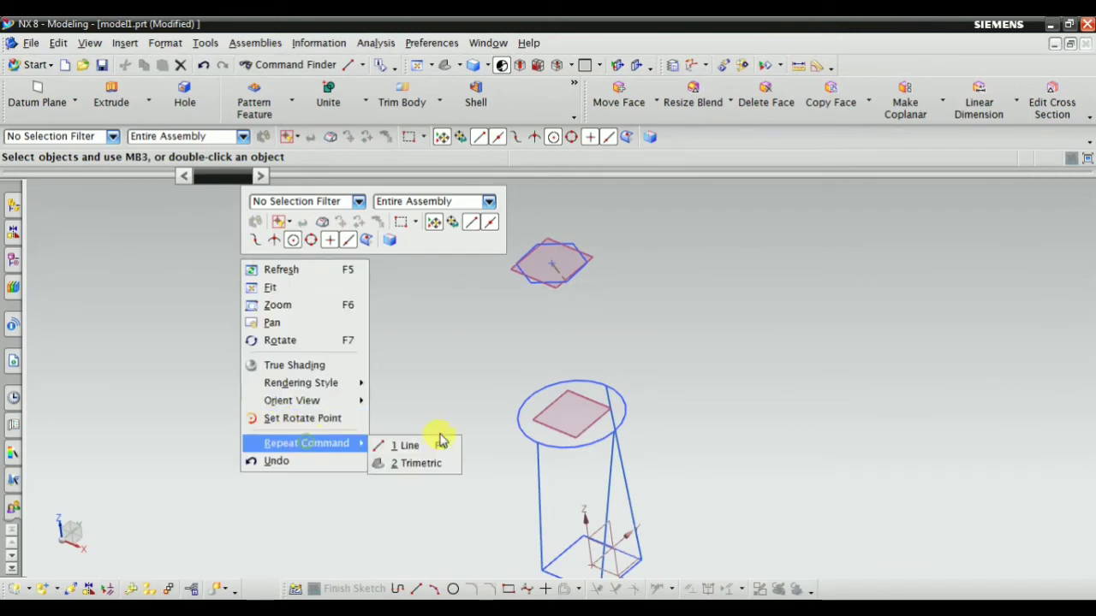
left_click(428, 444)
scroll(517, 400, "up", 2)
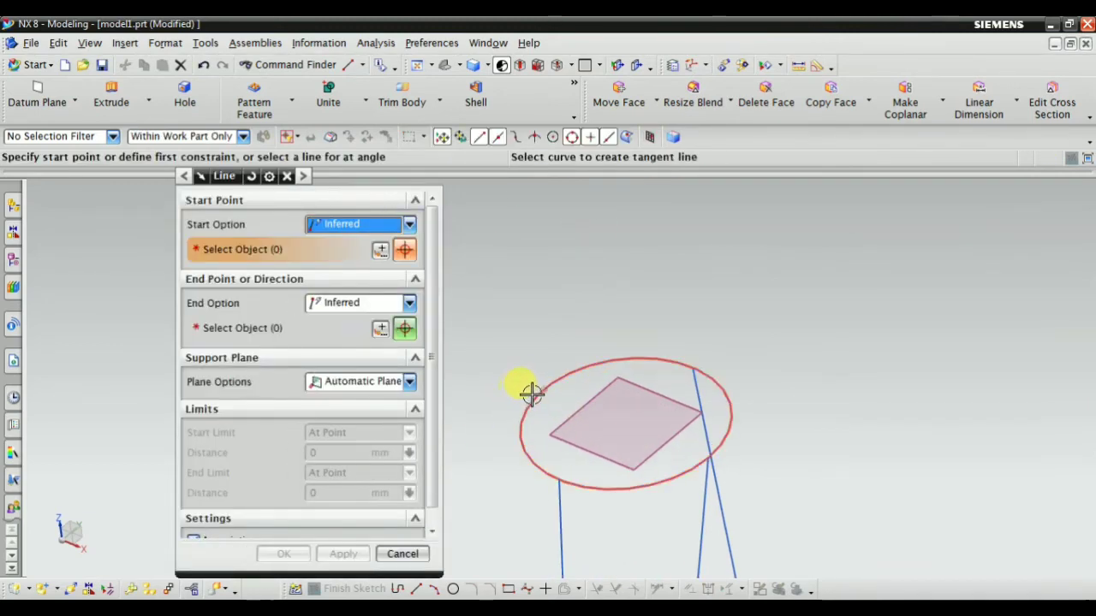
left_click(540, 386)
scroll(508, 452, "down", 3)
scroll(514, 368, "up", 5)
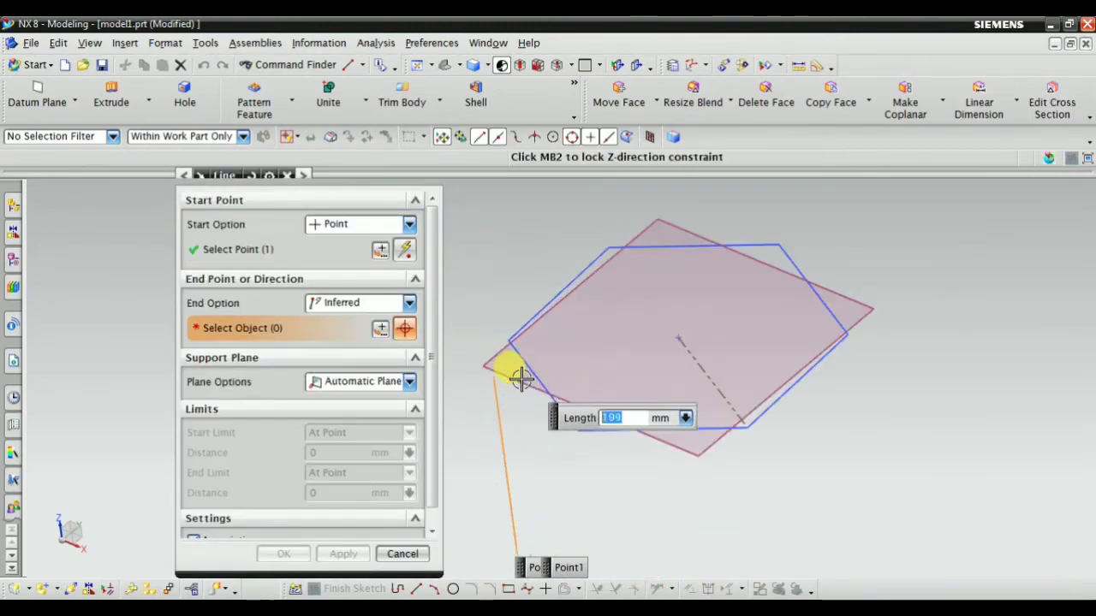
scroll(520, 378, "up", 3)
left_click(512, 317)
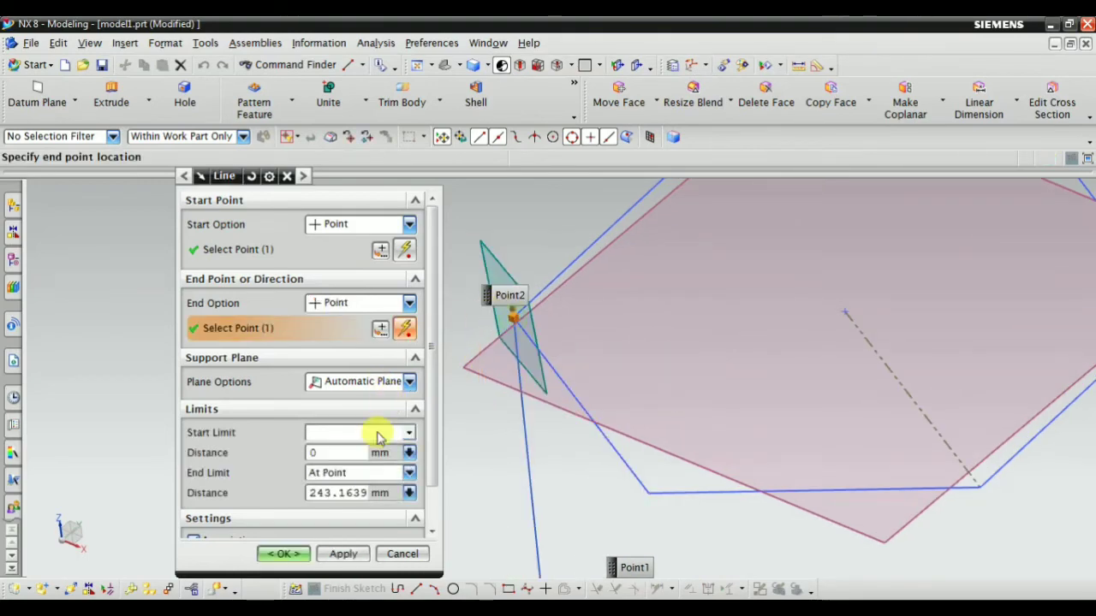
left_click(344, 555)
Draw a line about 241 mm long from a point on the front of the circle to the front hexagon vertex.
scroll(557, 385, "down", 5)
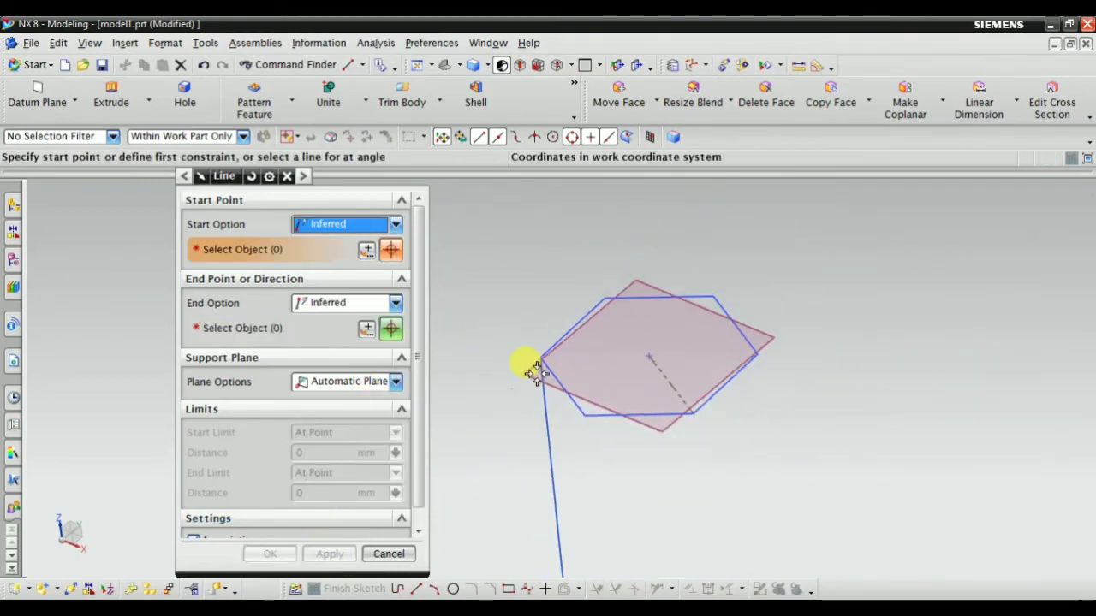
scroll(599, 488, "up", 3)
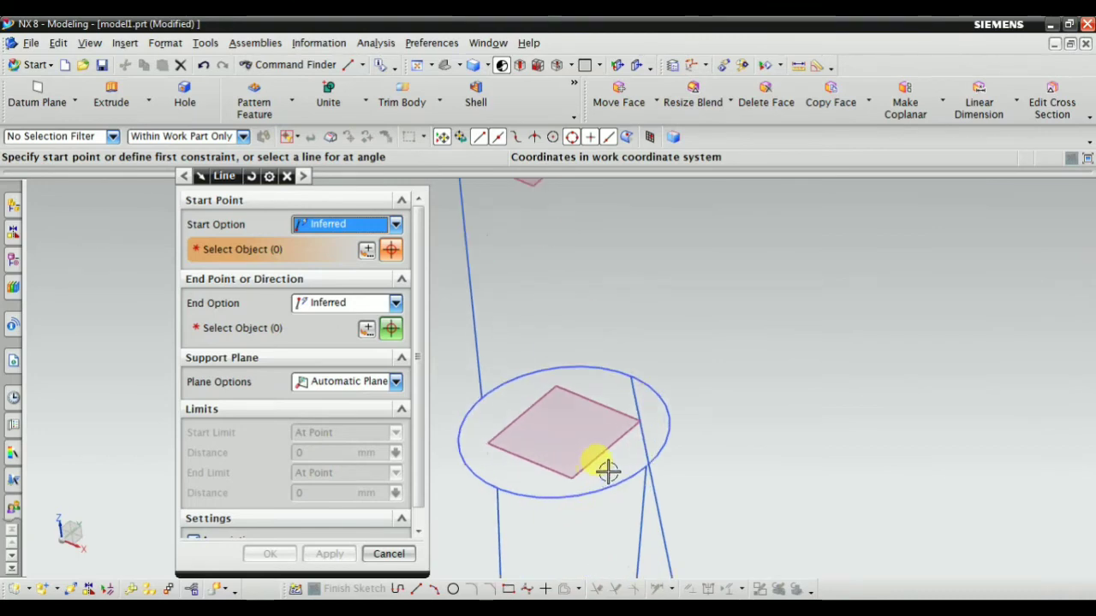
left_click(613, 488)
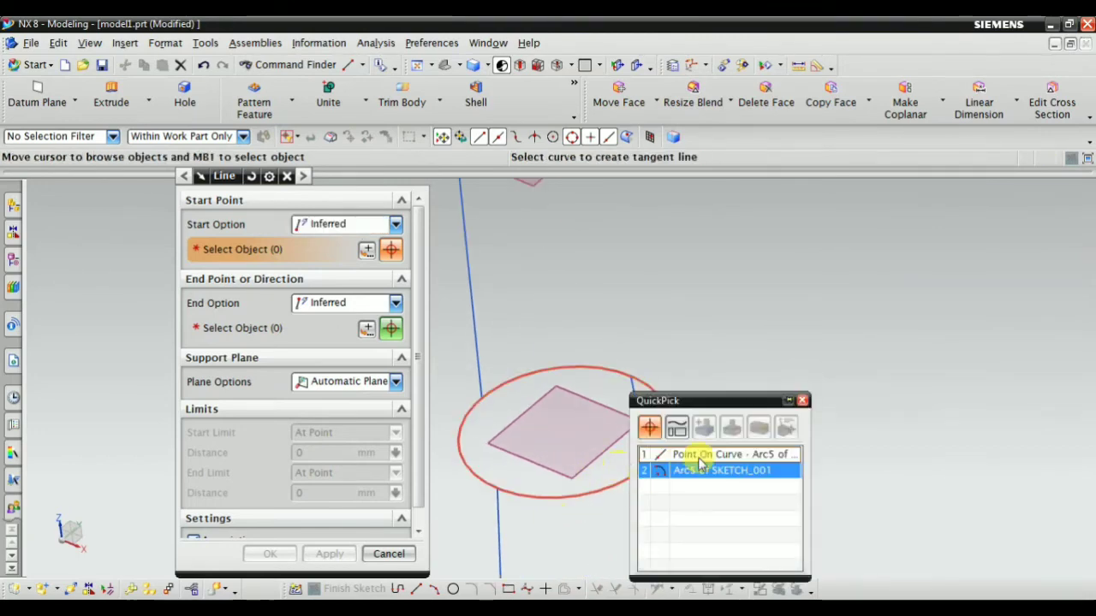
left_click(676, 453)
scroll(554, 490, "down", 3)
scroll(534, 350, "up", 5)
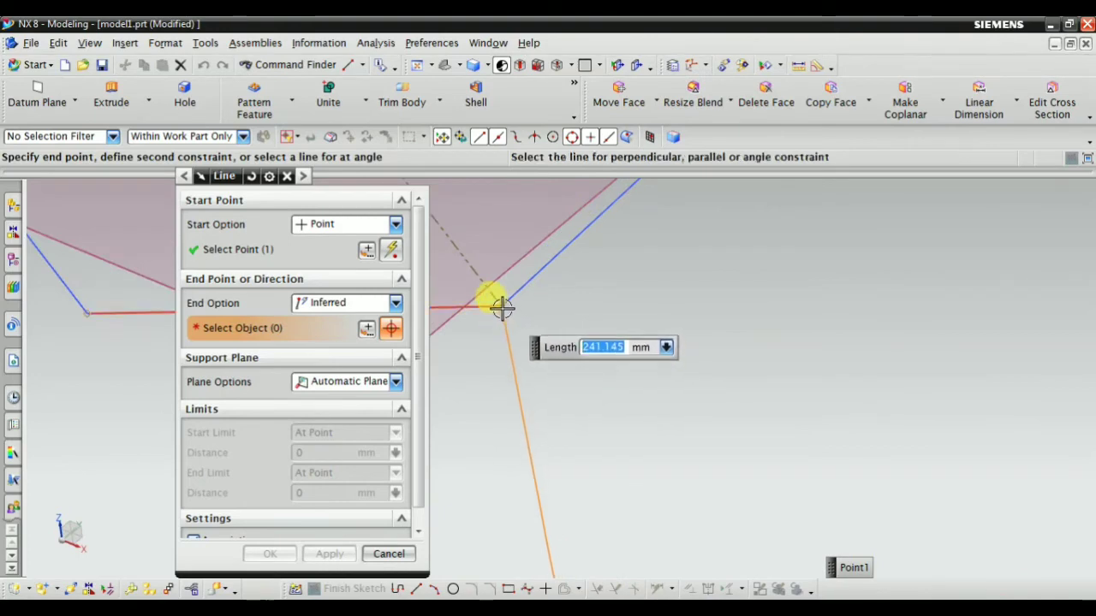
left_click(501, 306)
left_click(329, 554)
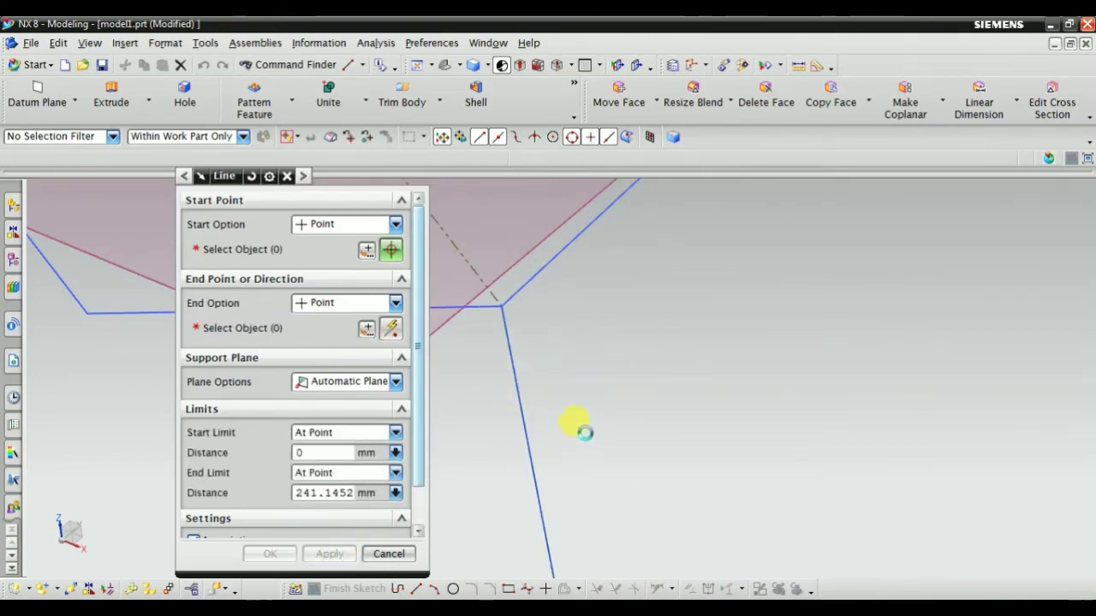
Draw a line about 241 mm long from a rear hexagon vertex to a lower line's endpoint on the circle, completing the Line command.
scroll(567, 446, "down", 5)
scroll(631, 330, "up", 5)
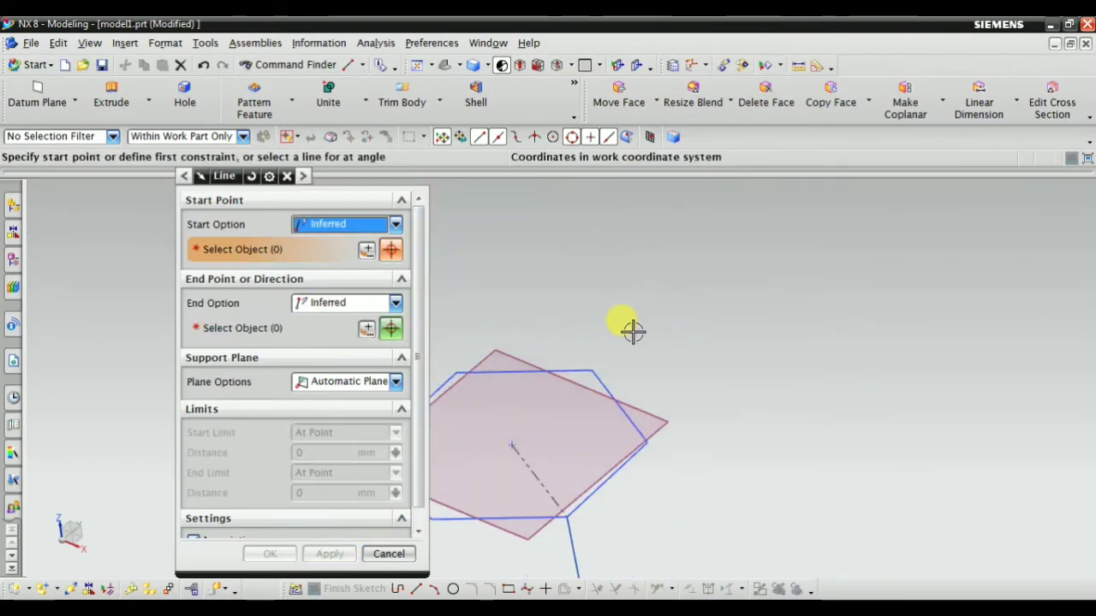
left_click(578, 355)
scroll(601, 308, "down", 3)
scroll(612, 367, "down", 2)
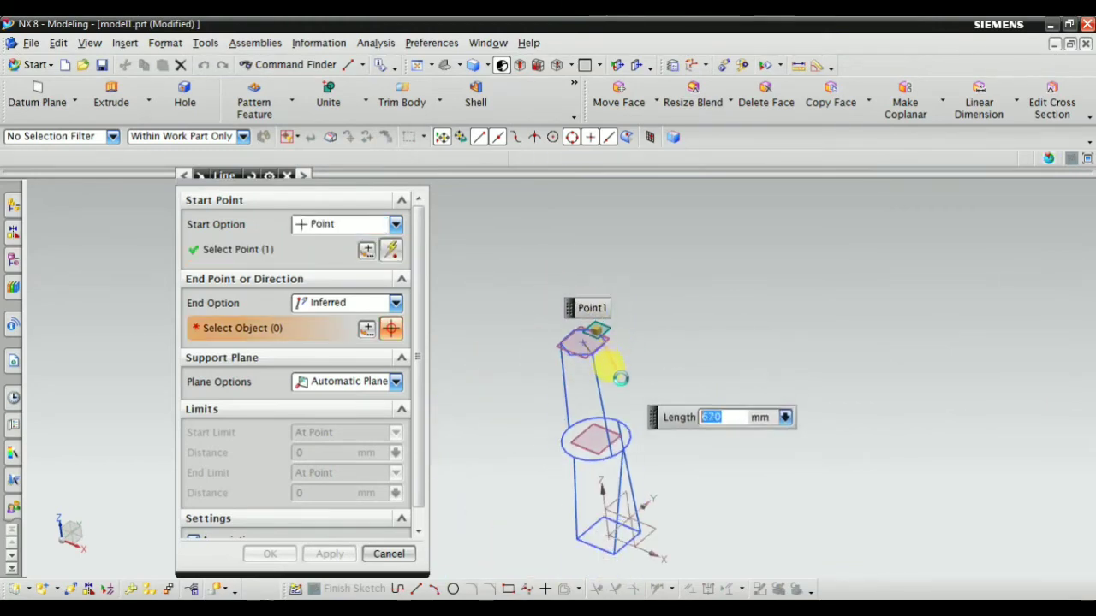
scroll(605, 448, "up", 6)
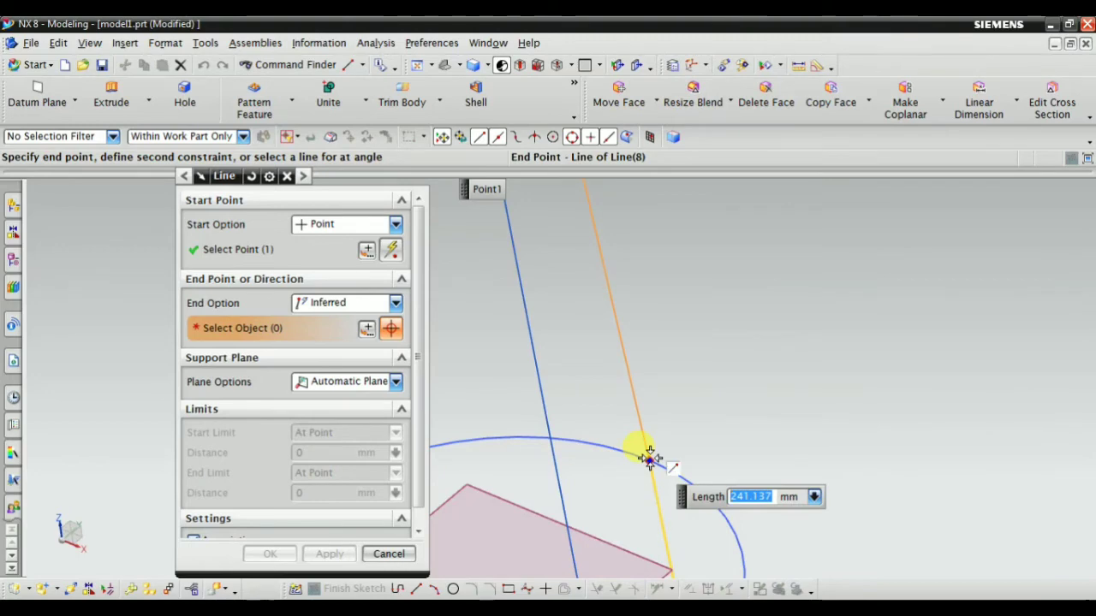
left_click(649, 459)
left_click(268, 554)
middle_click_drag(472, 465, 519, 355)
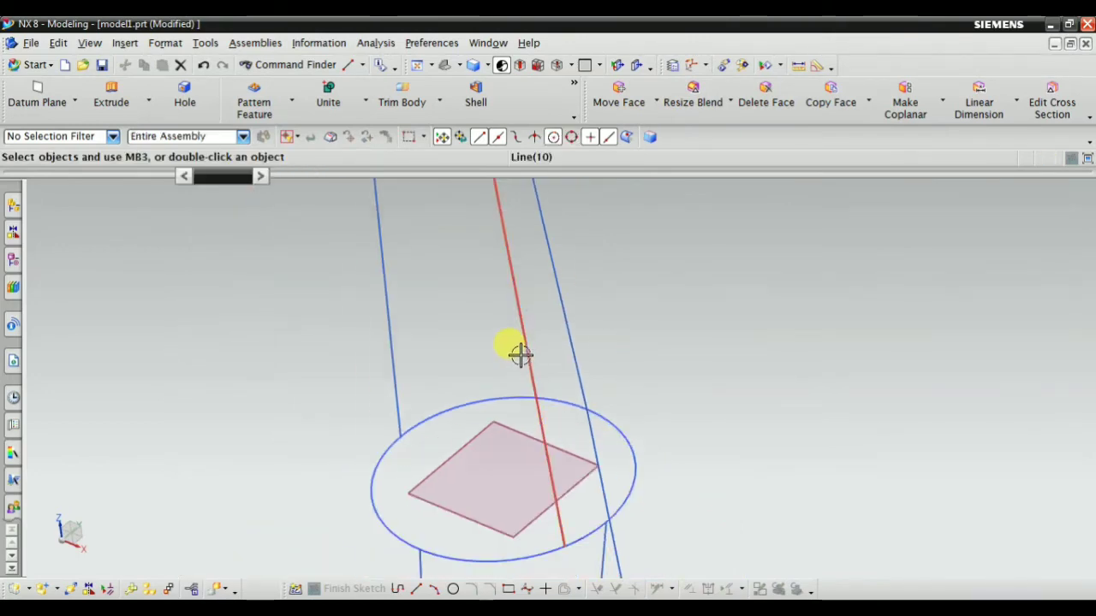
Start a Swept feature with the model in trimetric view and move its dialog clear of the curves.
scroll(528, 348, "down", 3)
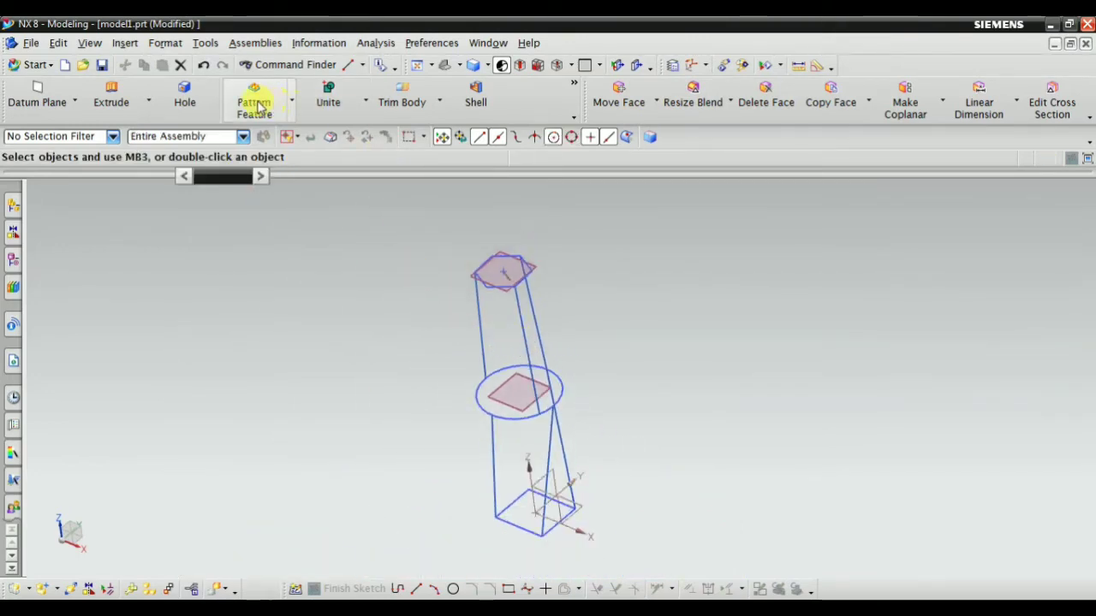
left_click(445, 65)
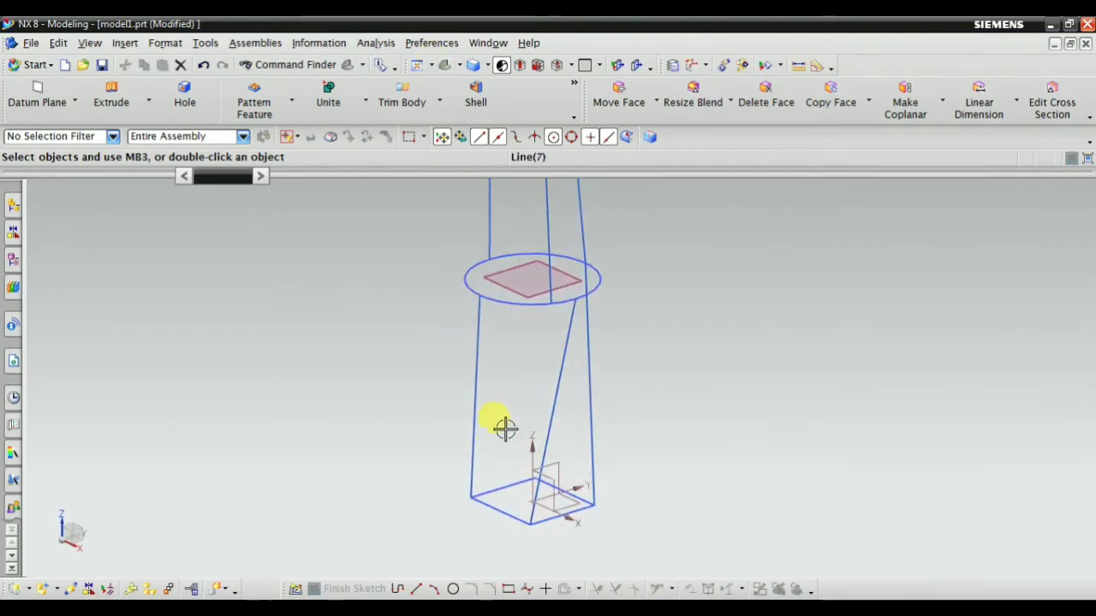
middle_click_drag(466, 355, 579, 349)
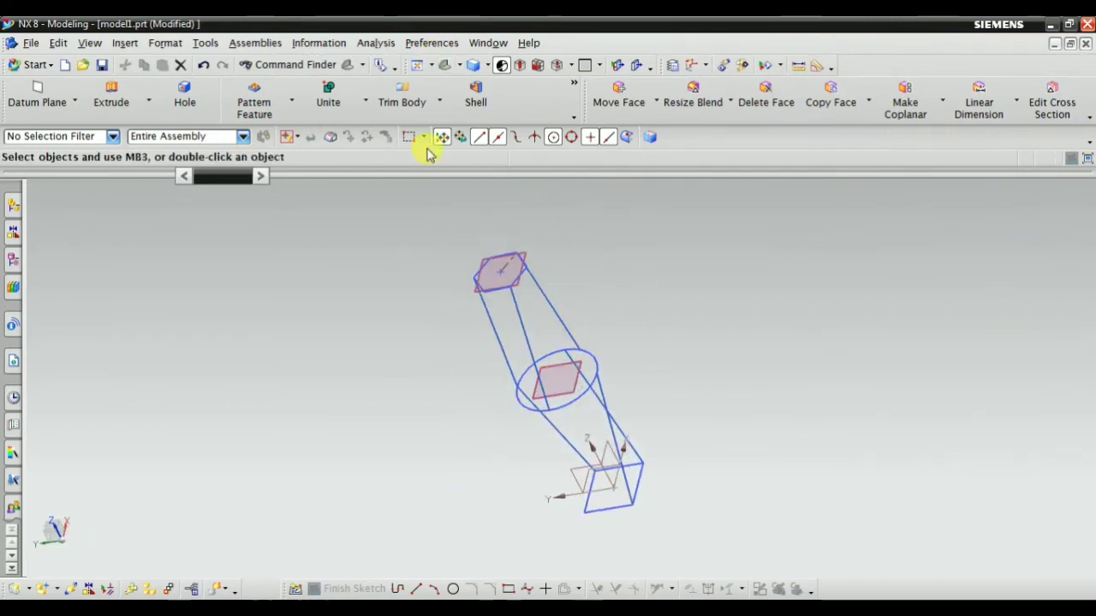
left_click(125, 44)
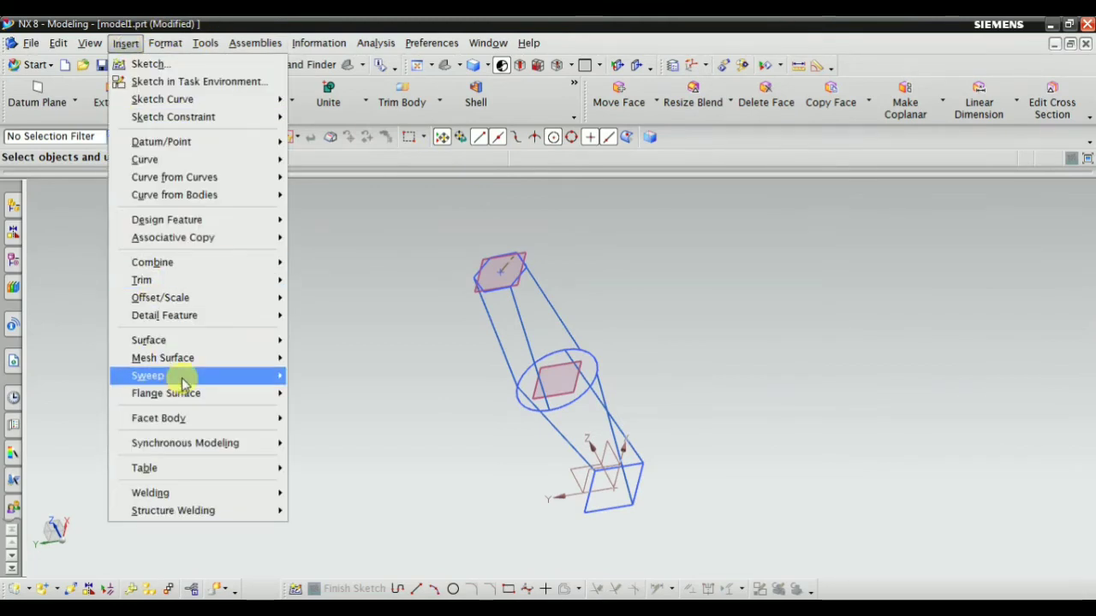
mouse_move(182, 377)
left_click(341, 392)
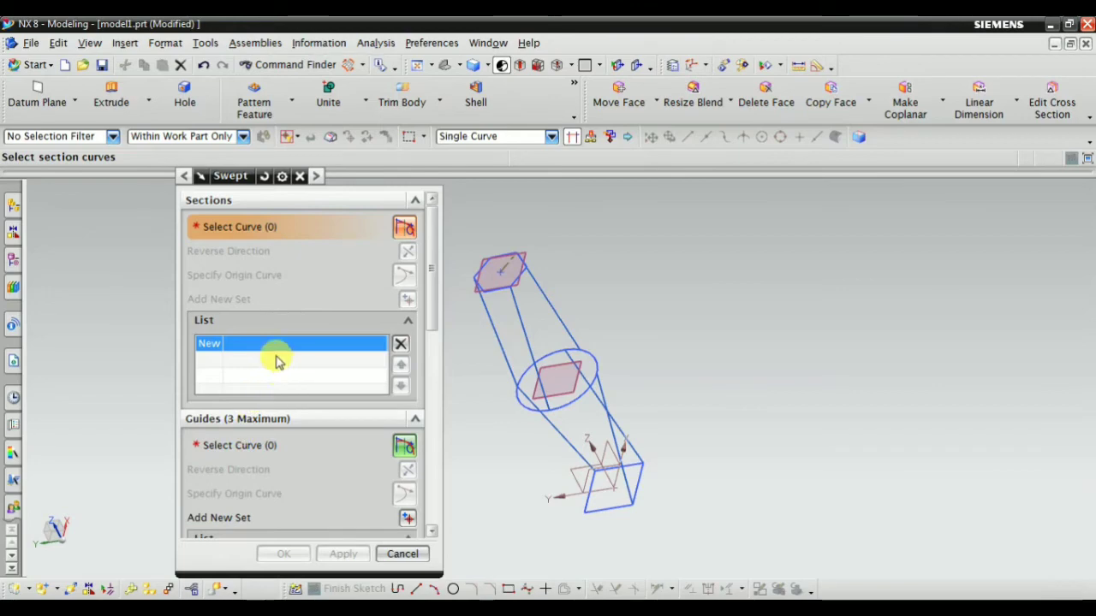
left_click(444, 67)
left_click(183, 175)
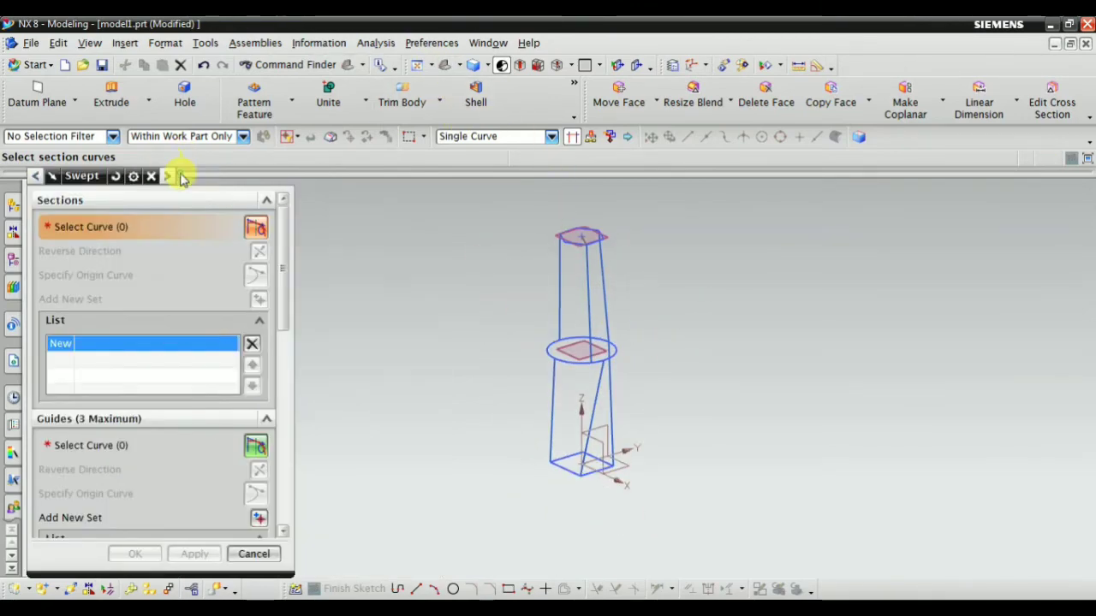
Select all four sides of the base rectangle as the first sweep section, using the Connected Curves rule.
scroll(501, 435, "up", 3)
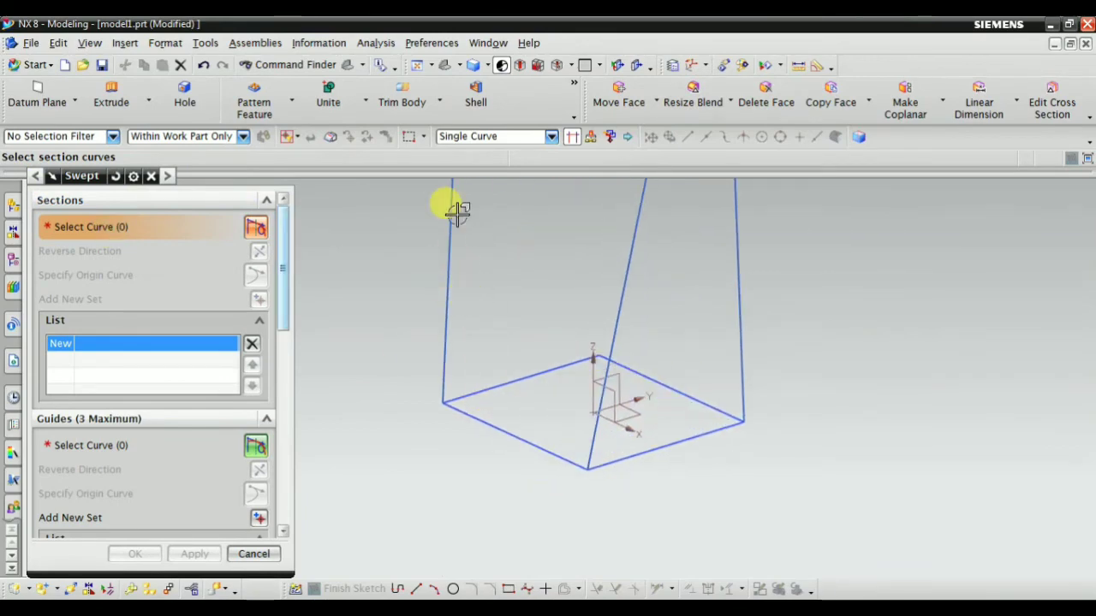
left_click(488, 136)
left_click(479, 166)
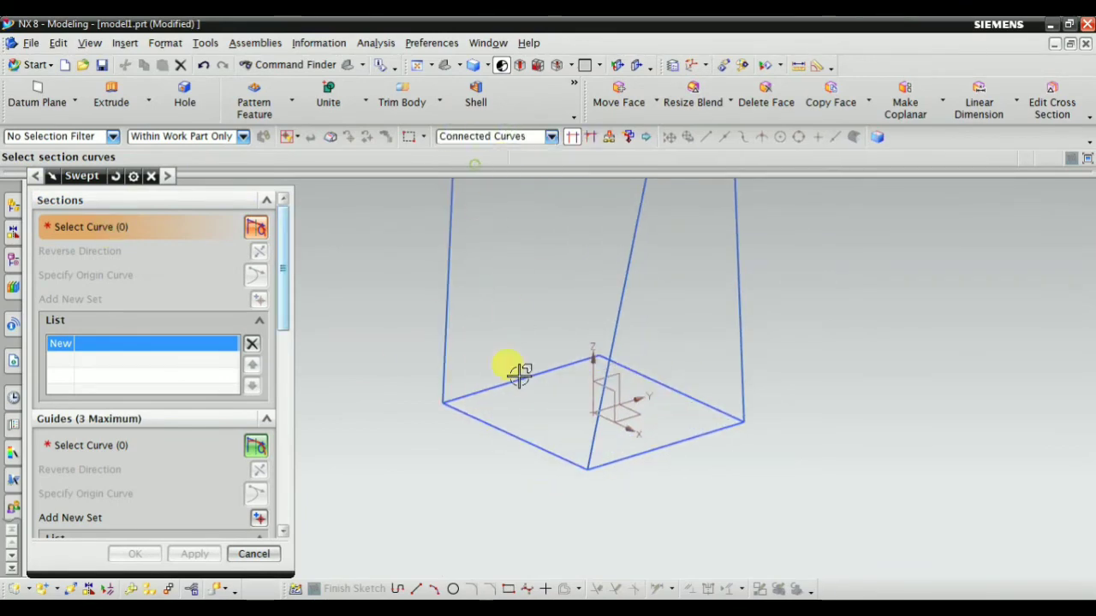
left_click(517, 443)
middle_click_drag(508, 462, 500, 411)
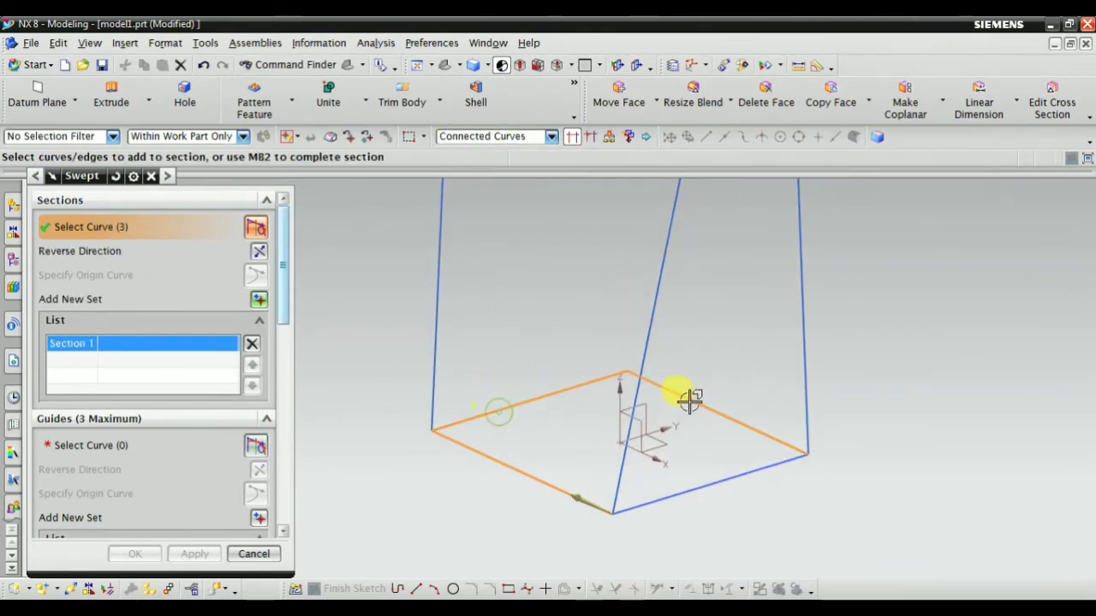
left_click(709, 497)
middle_click_drag(550, 476, 499, 488)
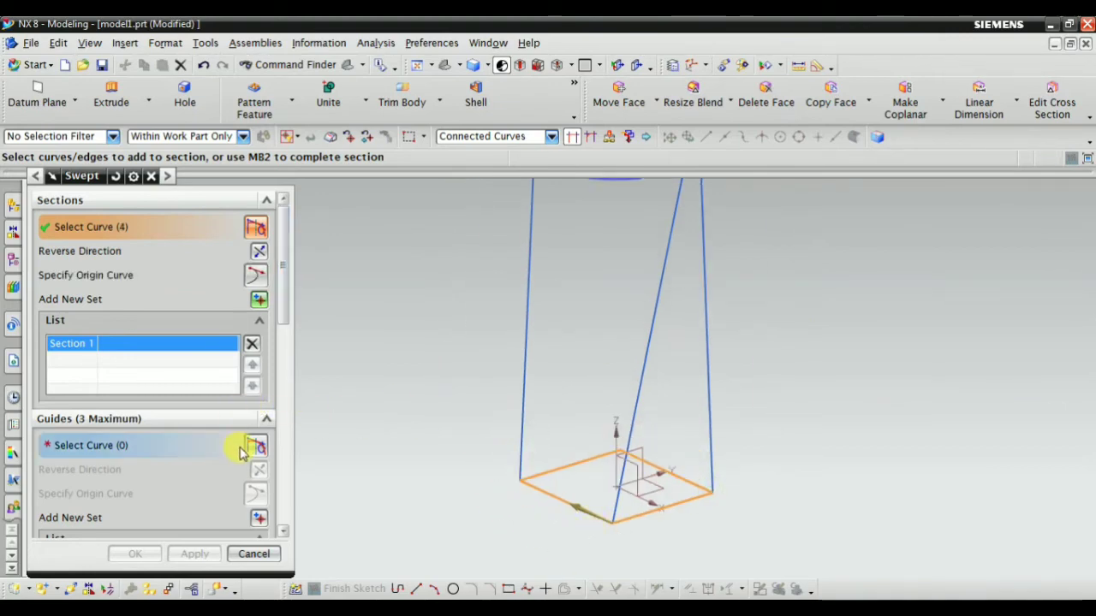
Add a second section set, turn off Stop at Intersection, and deselect the partial arc picked on the circle.
left_click(259, 300)
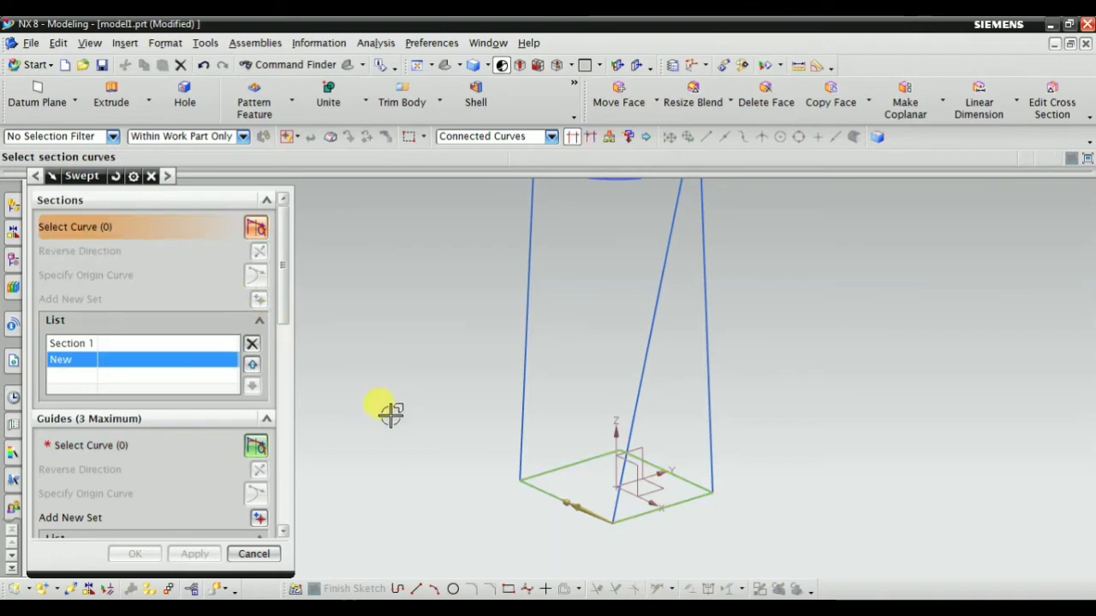
middle_click_drag(409, 484, 506, 303)
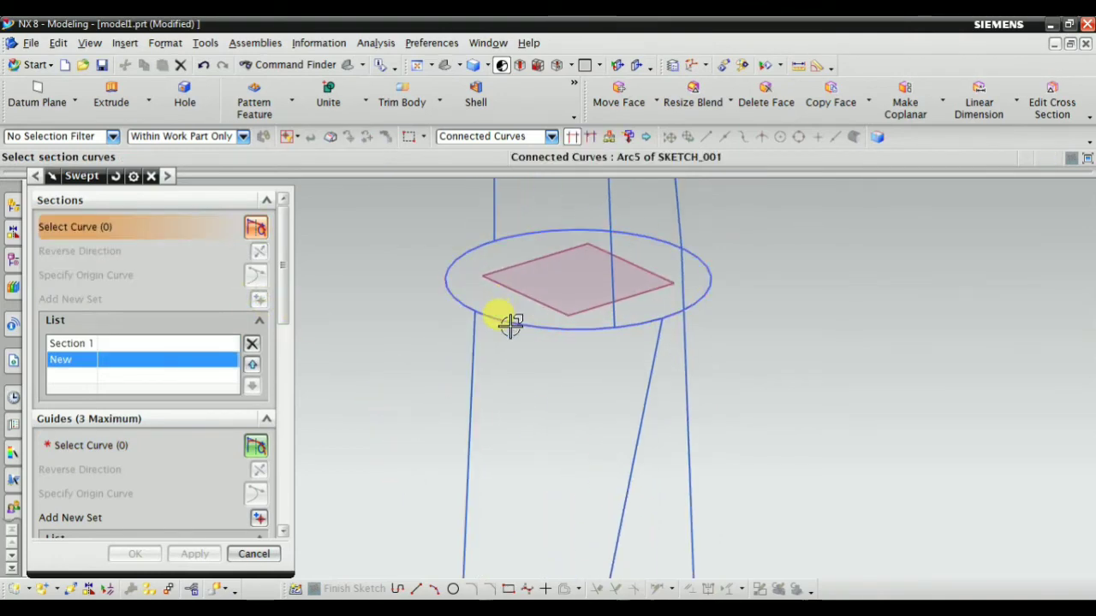
left_click(510, 325)
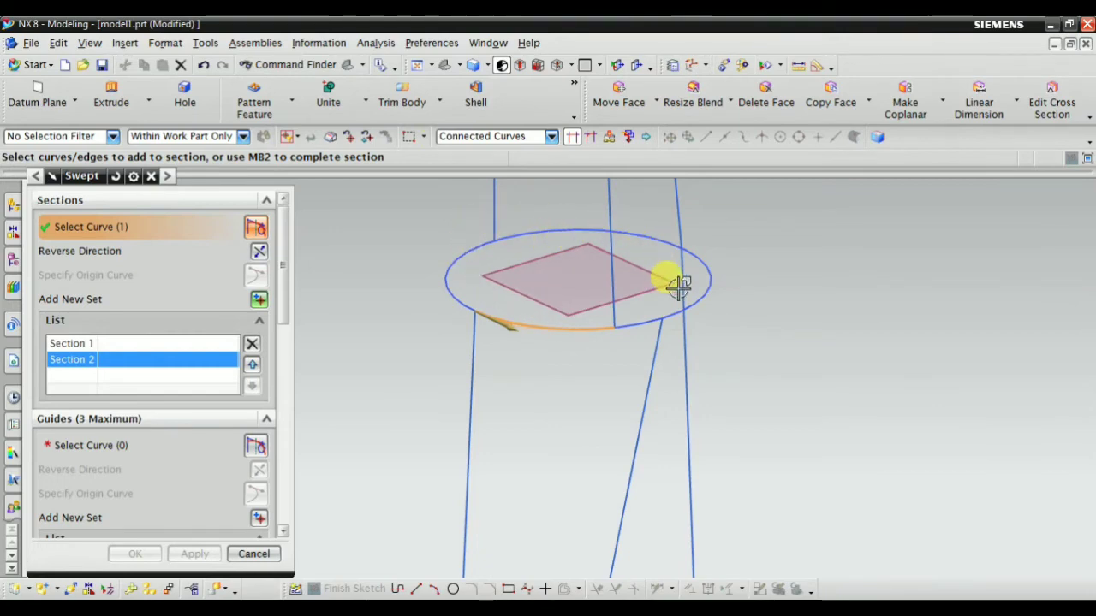
left_click(657, 231)
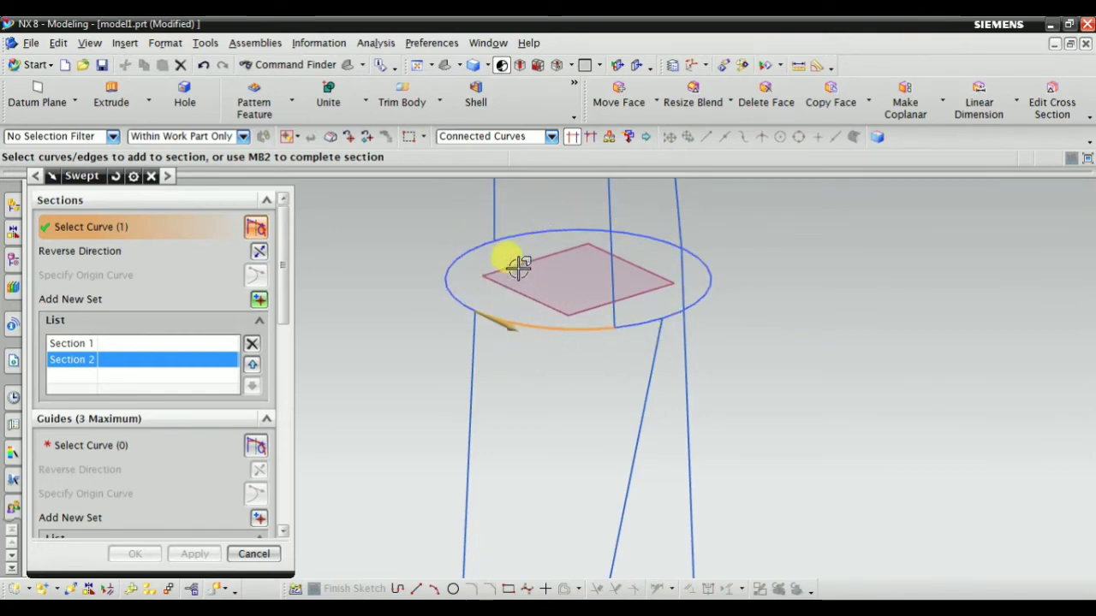
left_click(572, 138)
left_click(537, 329)
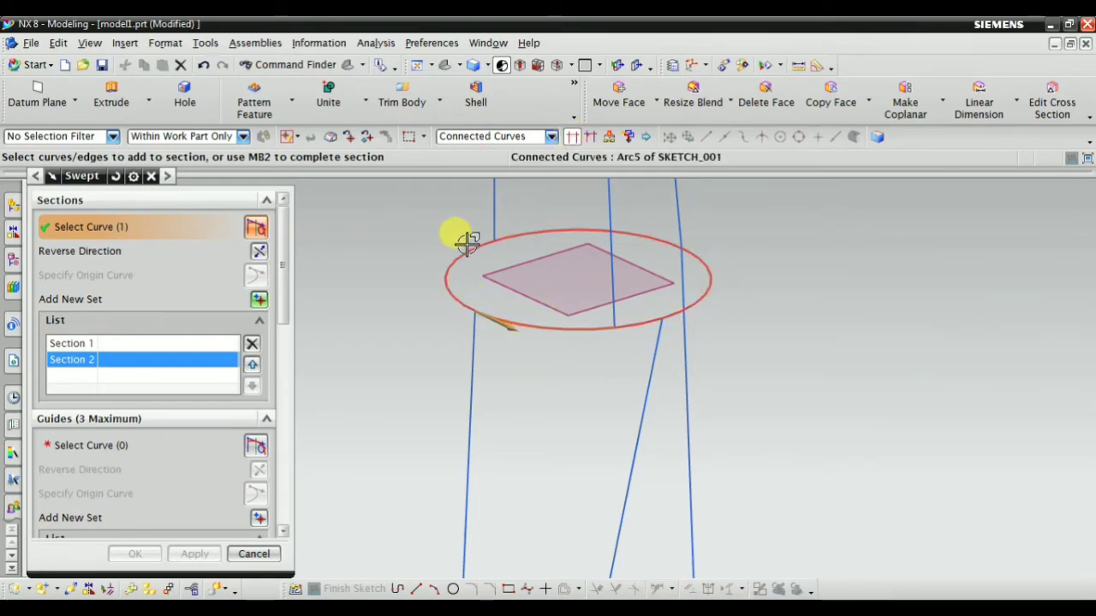
left_click(572, 136)
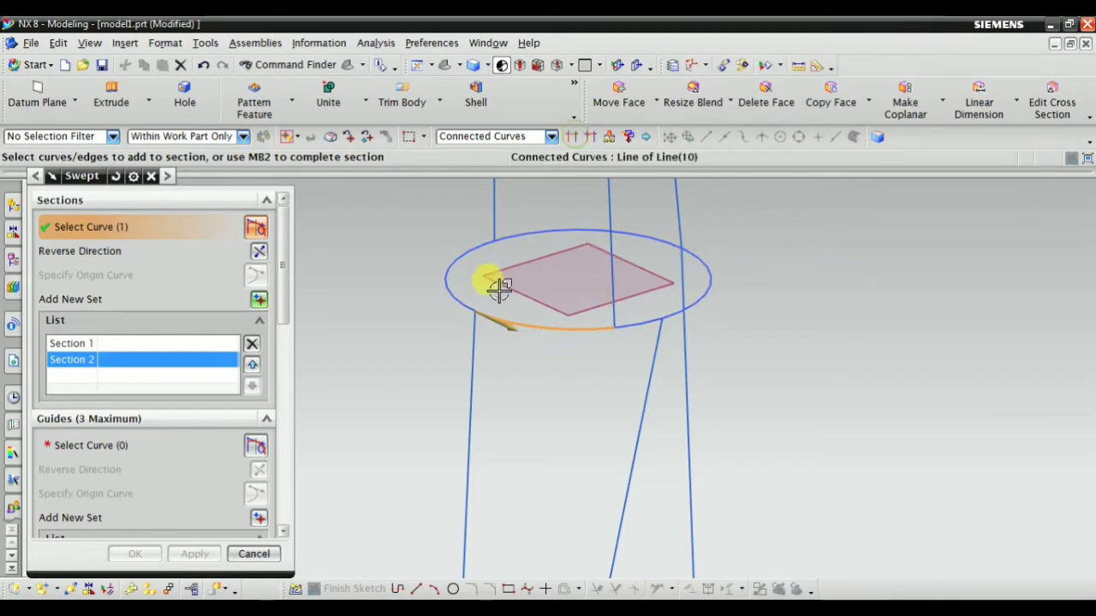
left_click(446, 293)
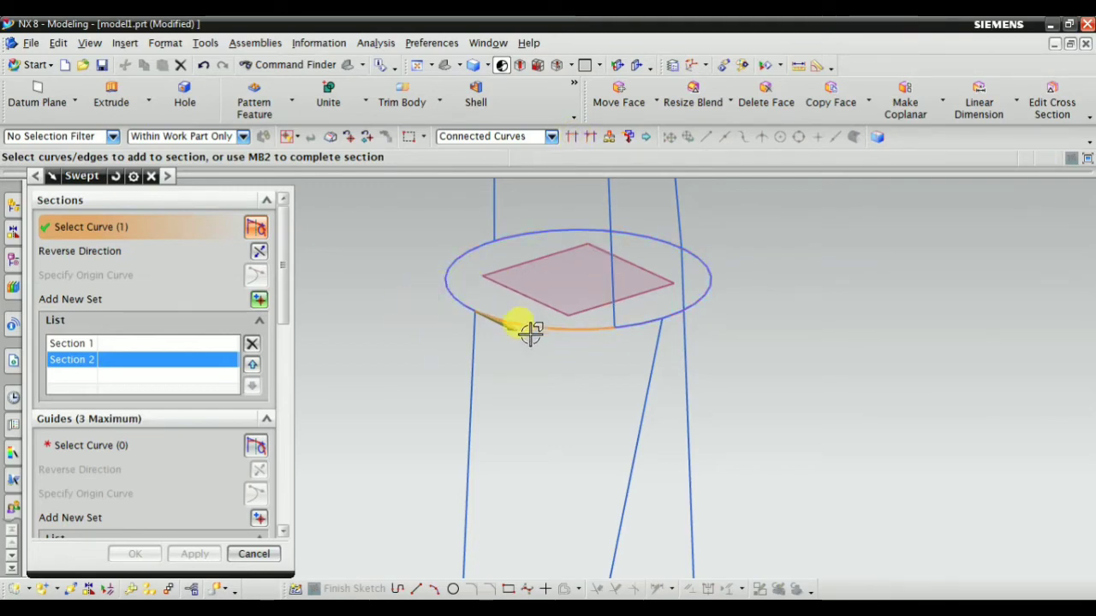
left_click(557, 333, "shift")
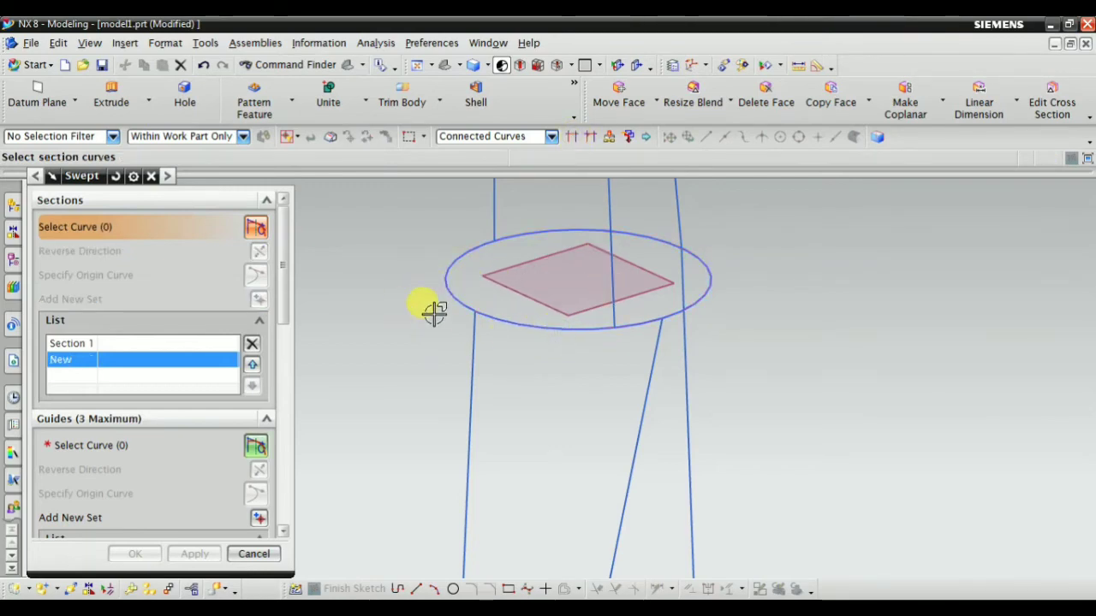
Select the complete circle as the second sweep section, using the Connected Curves rule.
scroll(540, 231, "up", 3)
left_click(360, 367)
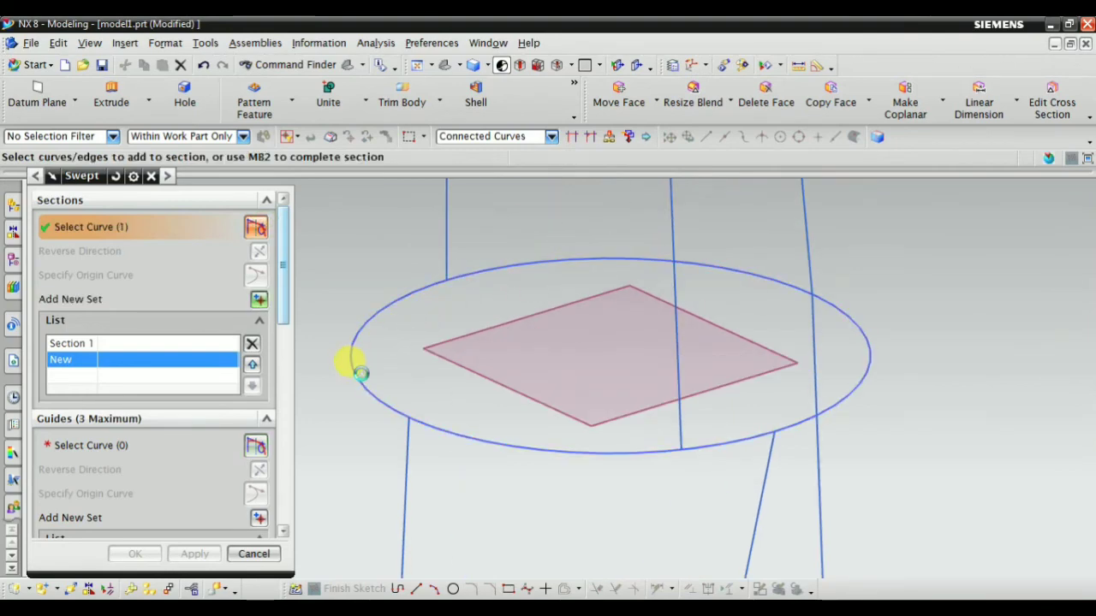
scroll(526, 375, "down", 5)
scroll(571, 348, "up", 3)
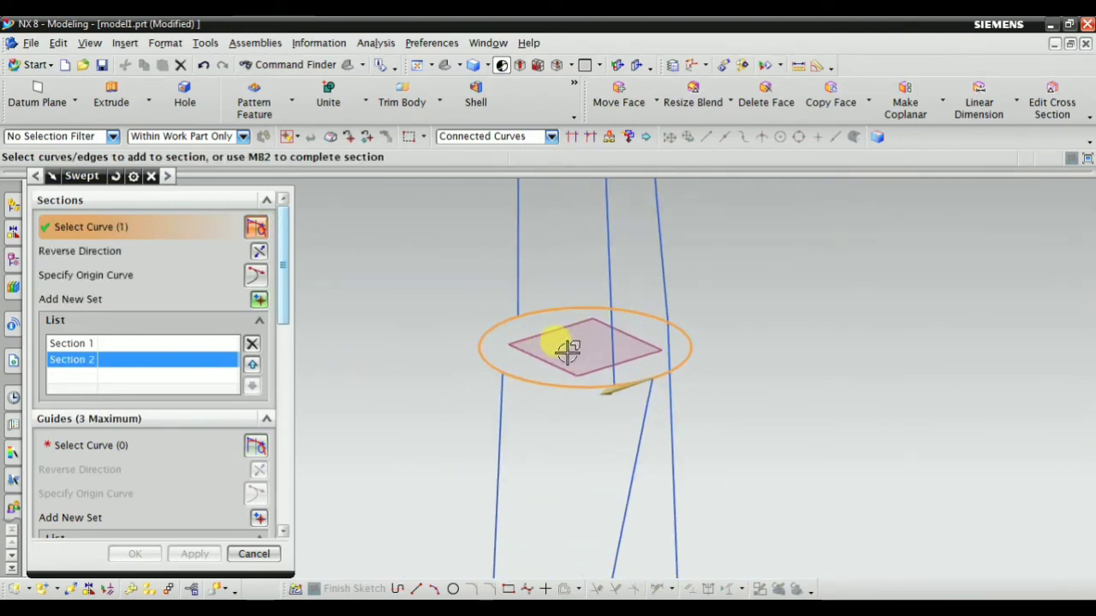
scroll(531, 368, "down", 3)
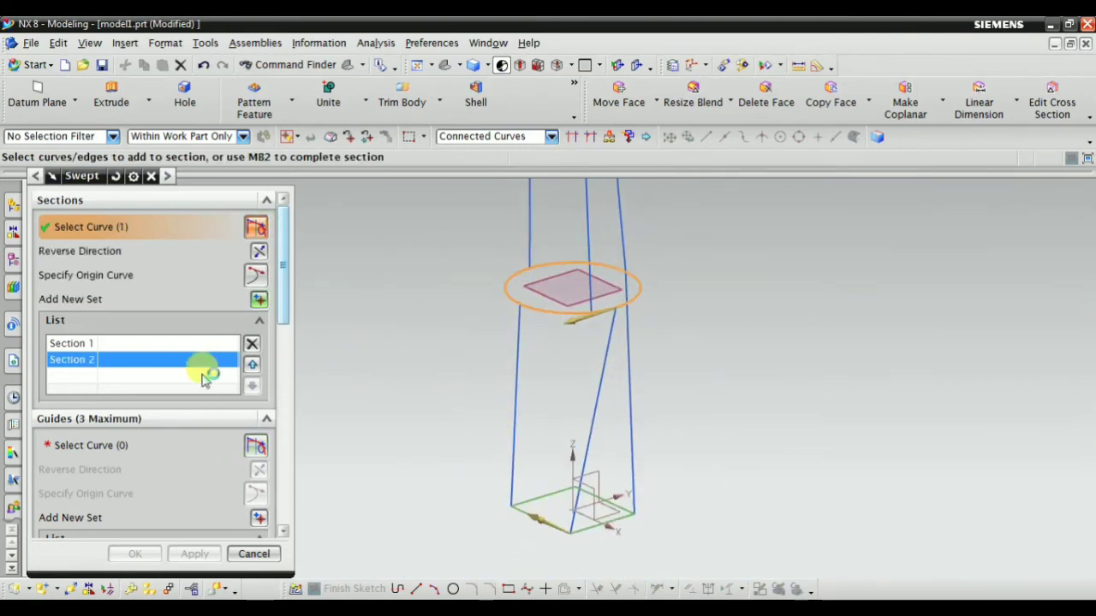
Select the leftmost line between the base rectangle and the circle as the first guide, using the Single Curve rule.
left_click(255, 445)
scroll(505, 411, "up", 2)
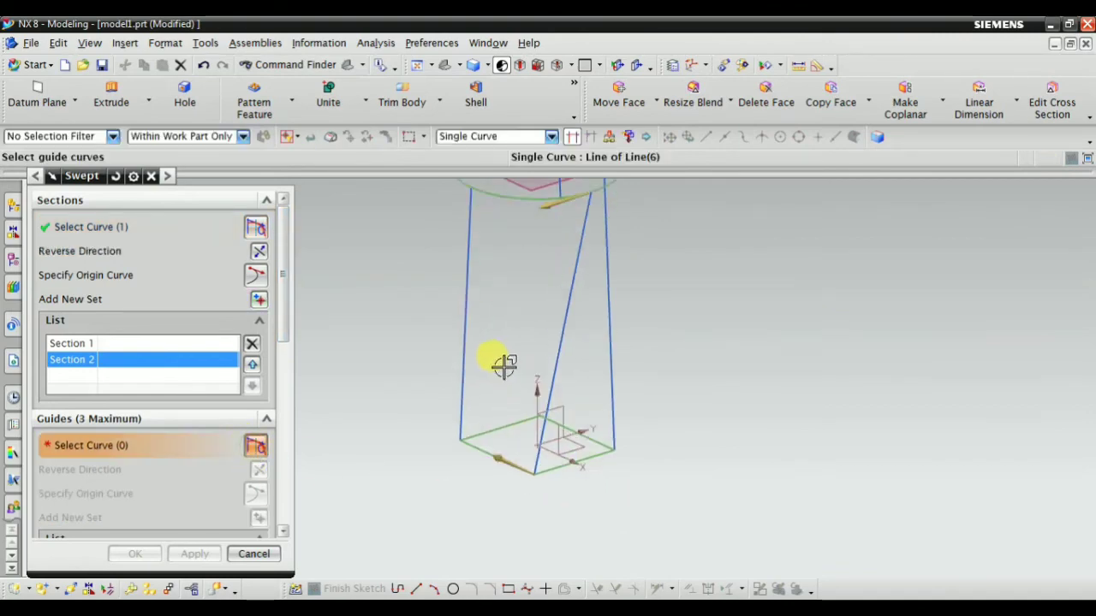
left_click(454, 402)
scroll(441, 445, "down", 3)
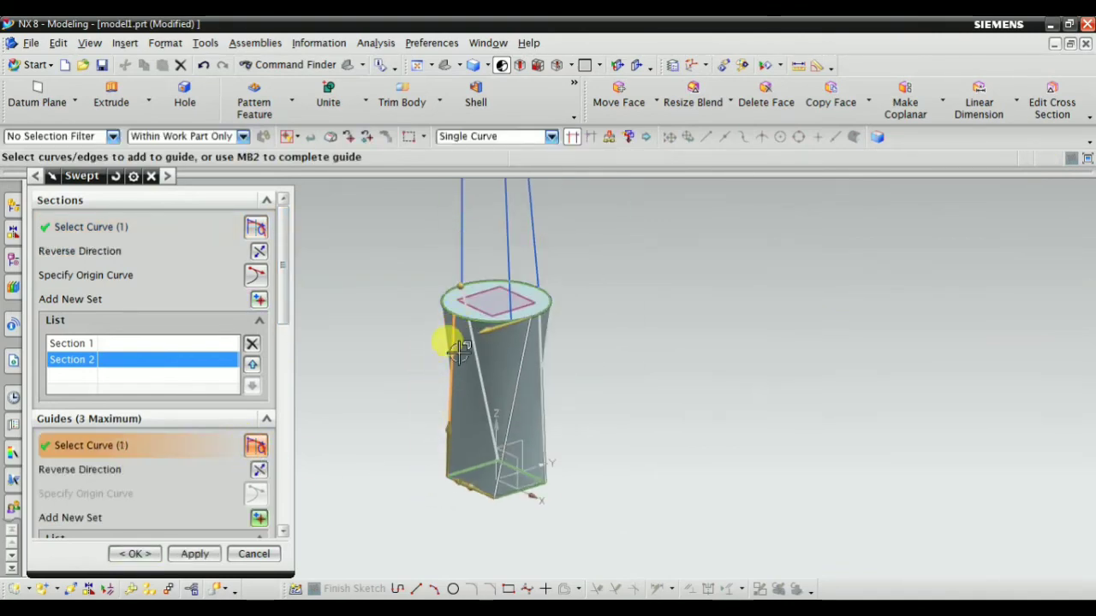
scroll(248, 454, "down", 3)
Add the two remaining lines between the rectangle and the circle as separate second and third guides.
left_click(260, 358)
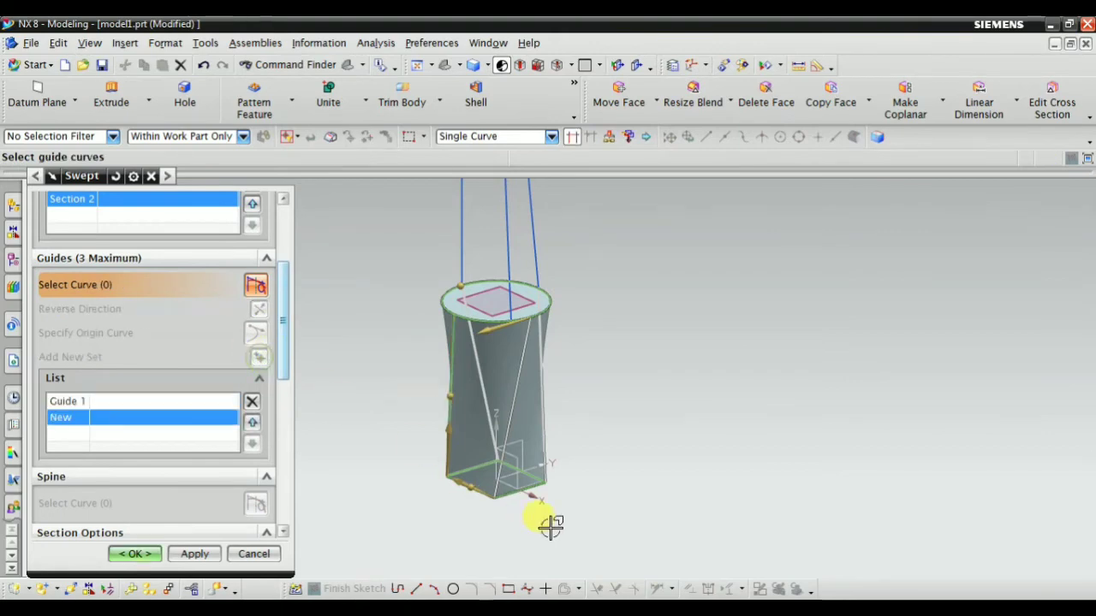
left_click(516, 401)
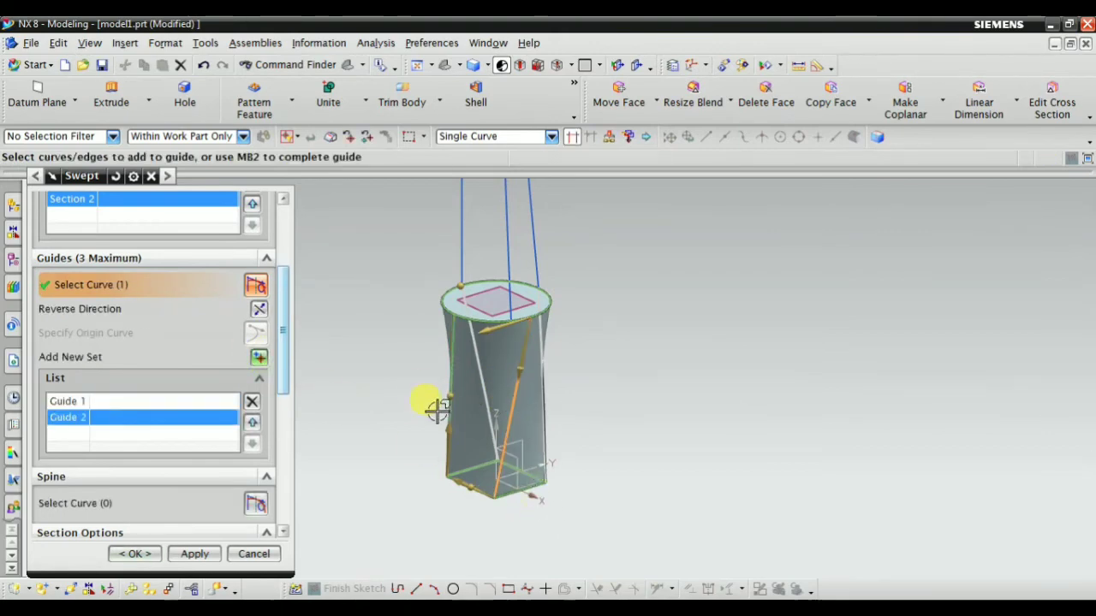
middle_click_drag(436, 403, 334, 473)
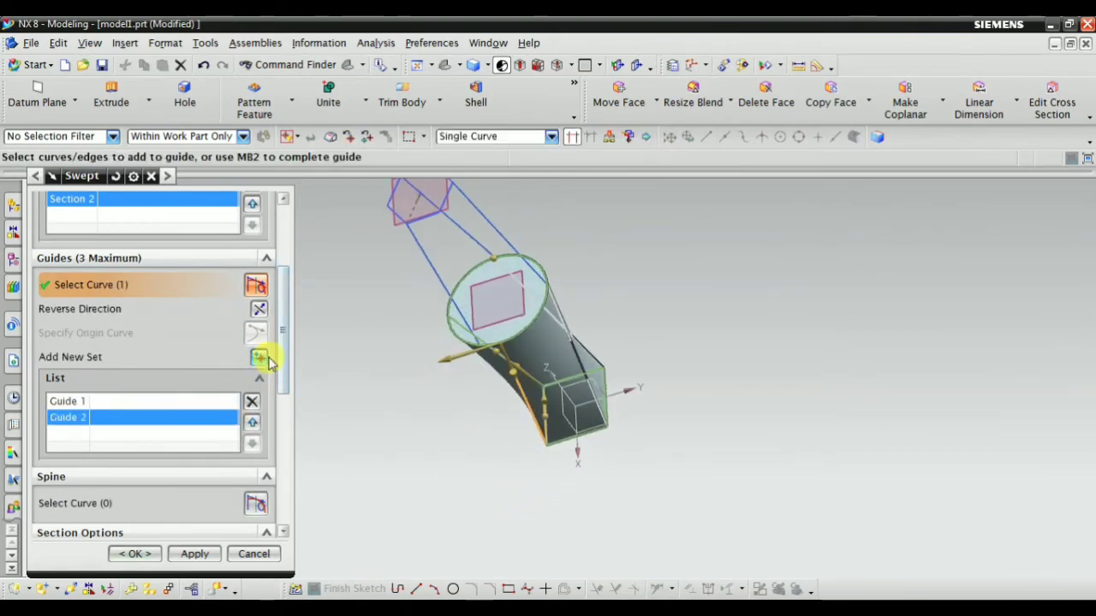
left_click(260, 358)
left_click(559, 316)
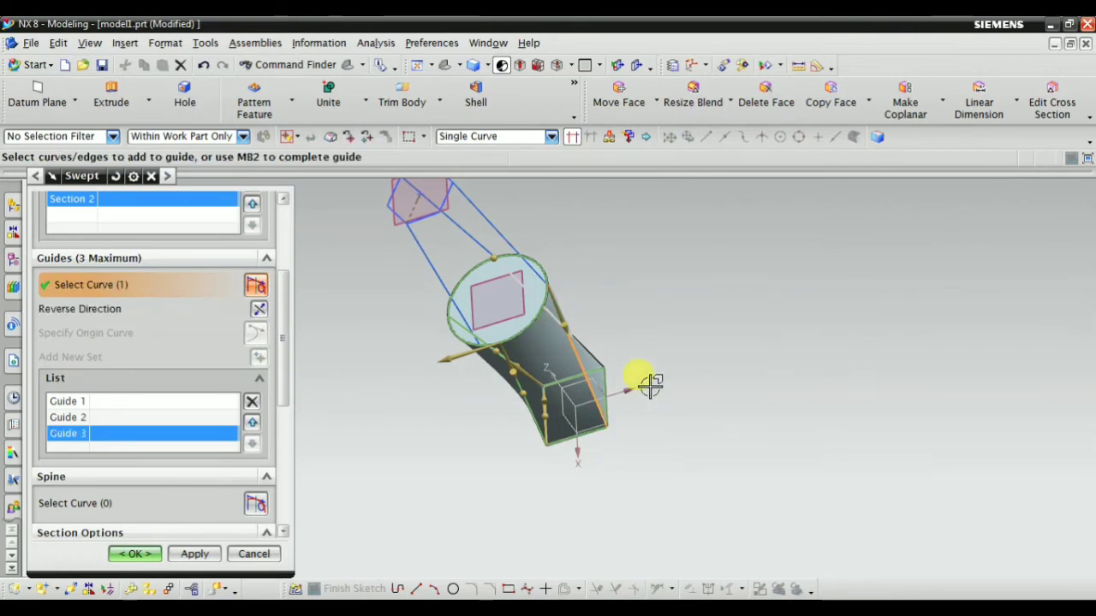
middle_click_drag(651, 385, 381, 407)
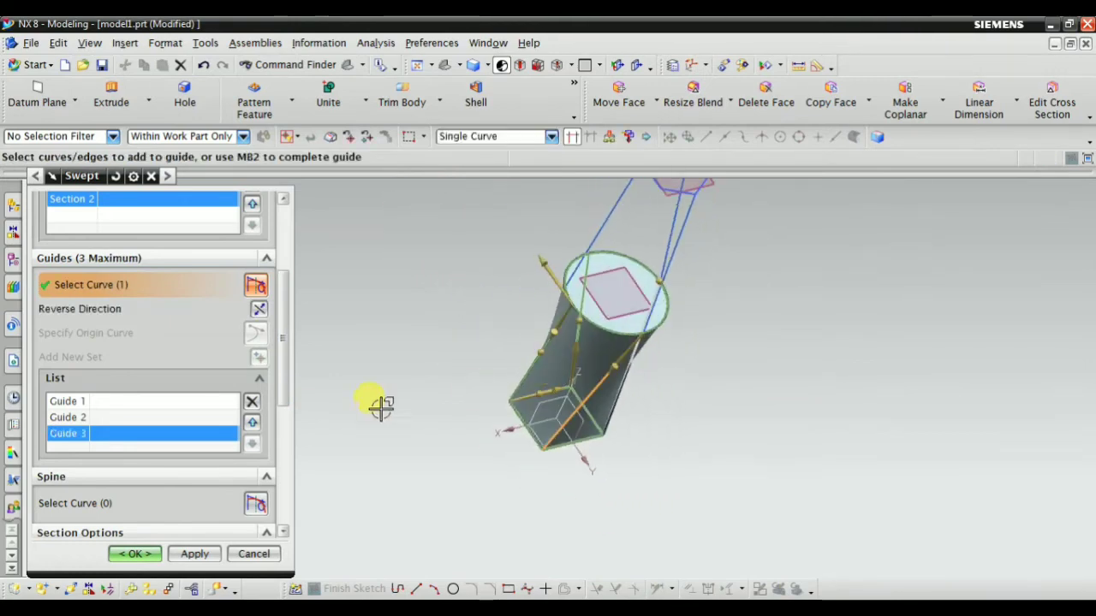
Set the interpolation in the Swept section options to Cubic.
scroll(236, 358, "down", 4)
scroll(244, 399, "up", 1)
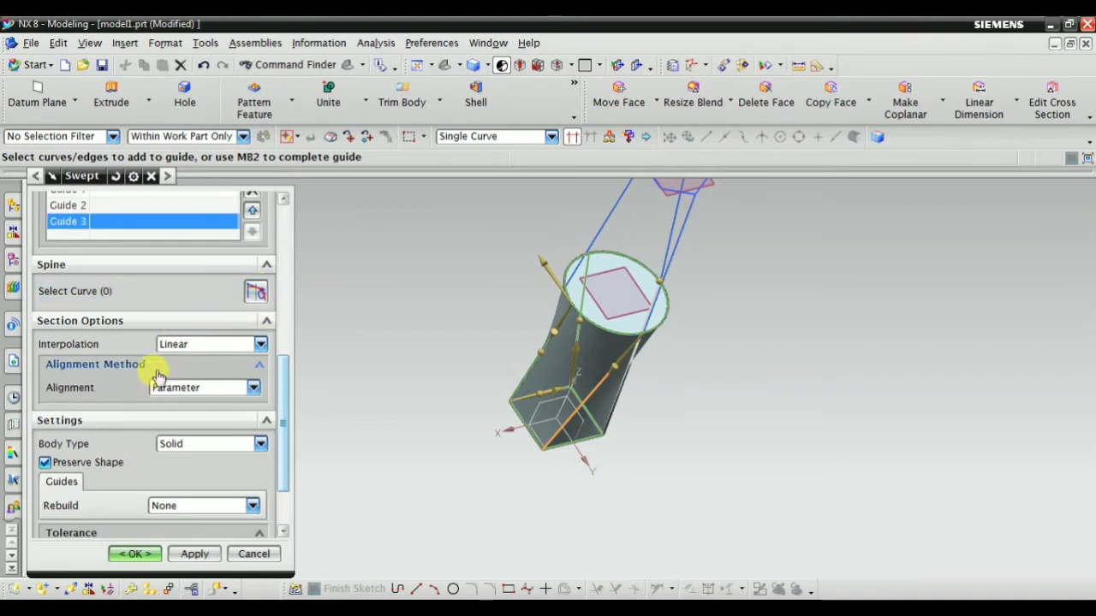
left_click(200, 349)
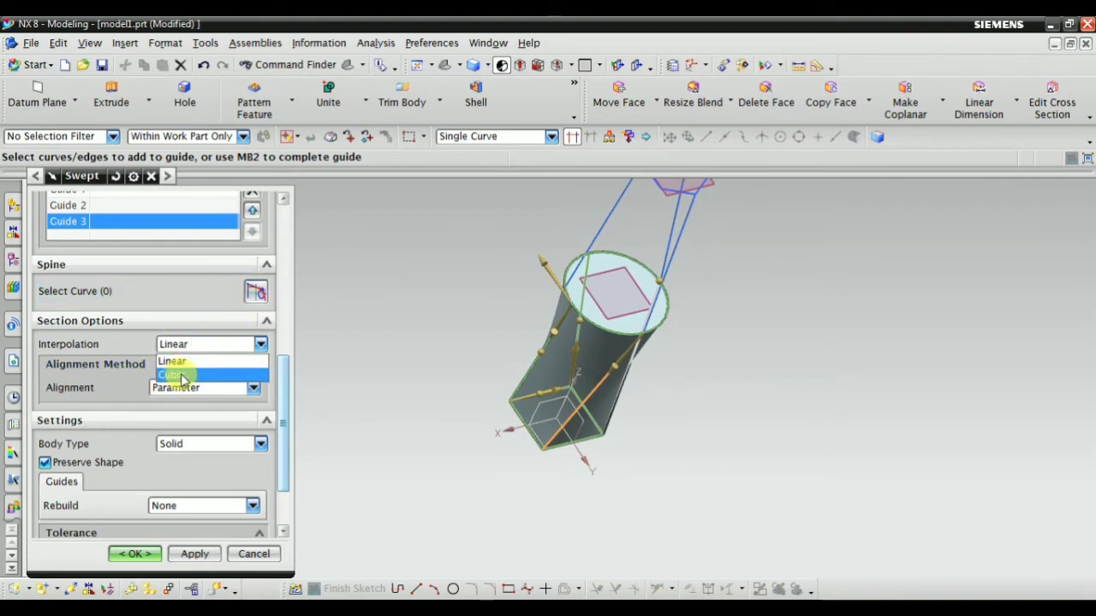
left_click(180, 375)
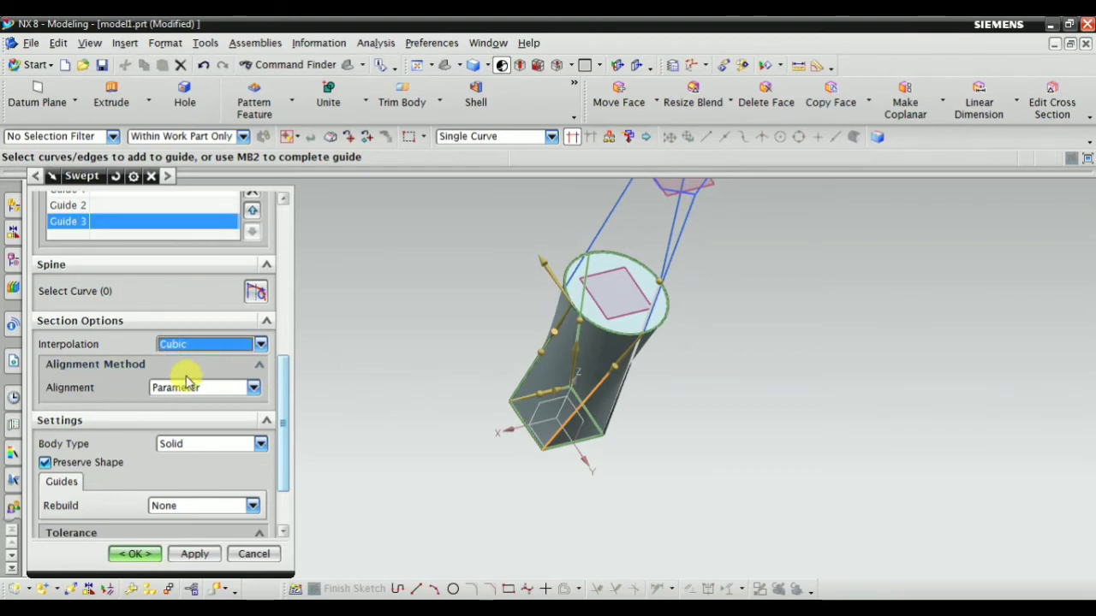
left_click(201, 345)
left_click(196, 375)
middle_click_drag(356, 367, 463, 317)
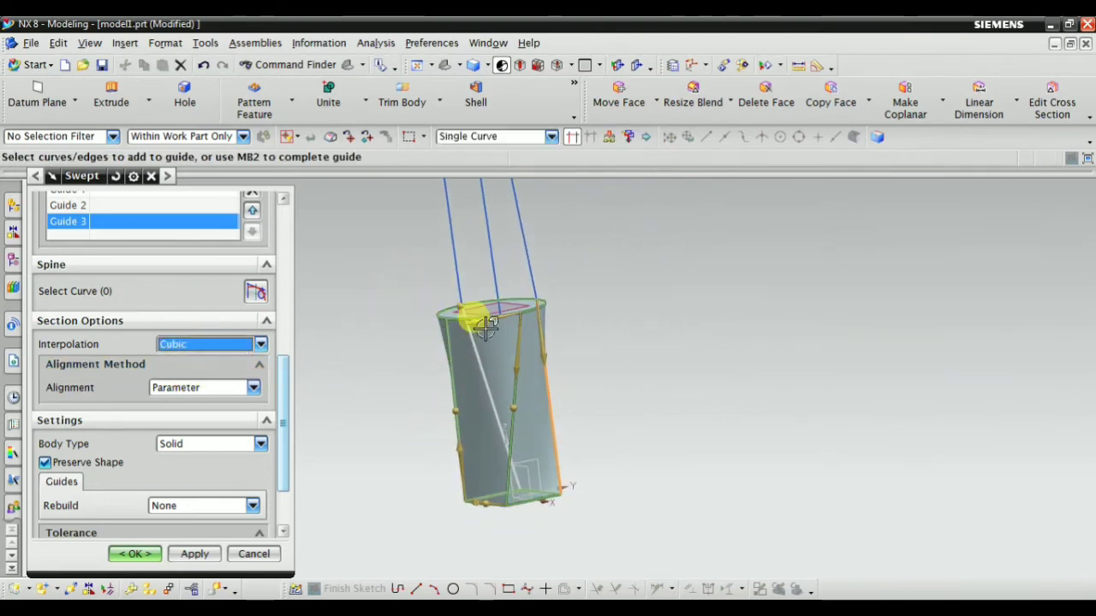
Try the Arc Length alignment method on the Swept feature.
left_click(174, 390)
left_click(170, 419)
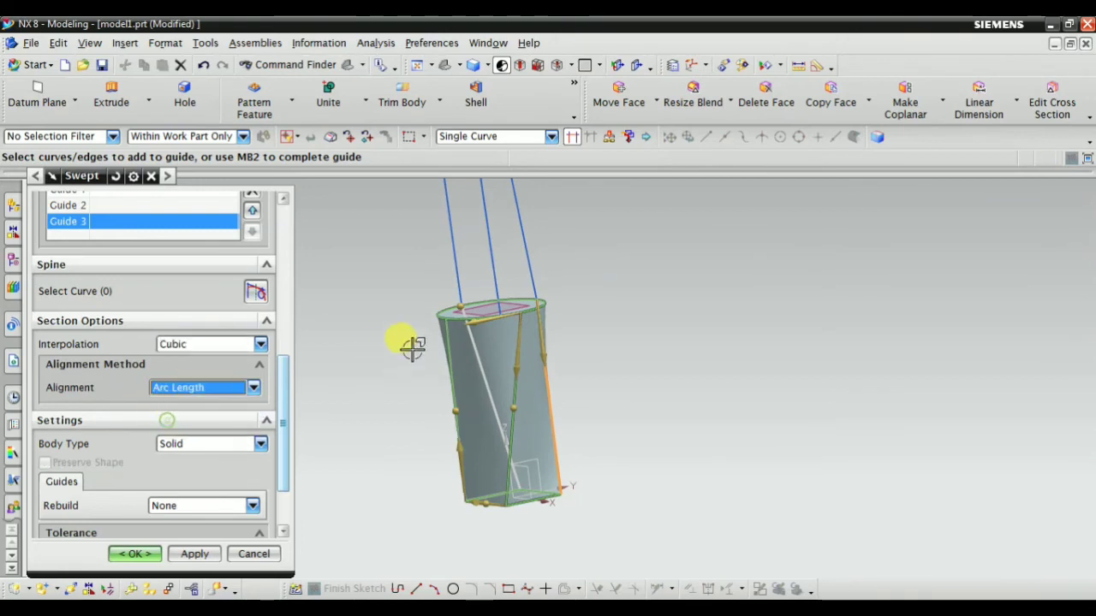
middle_click_drag(403, 391, 424, 492)
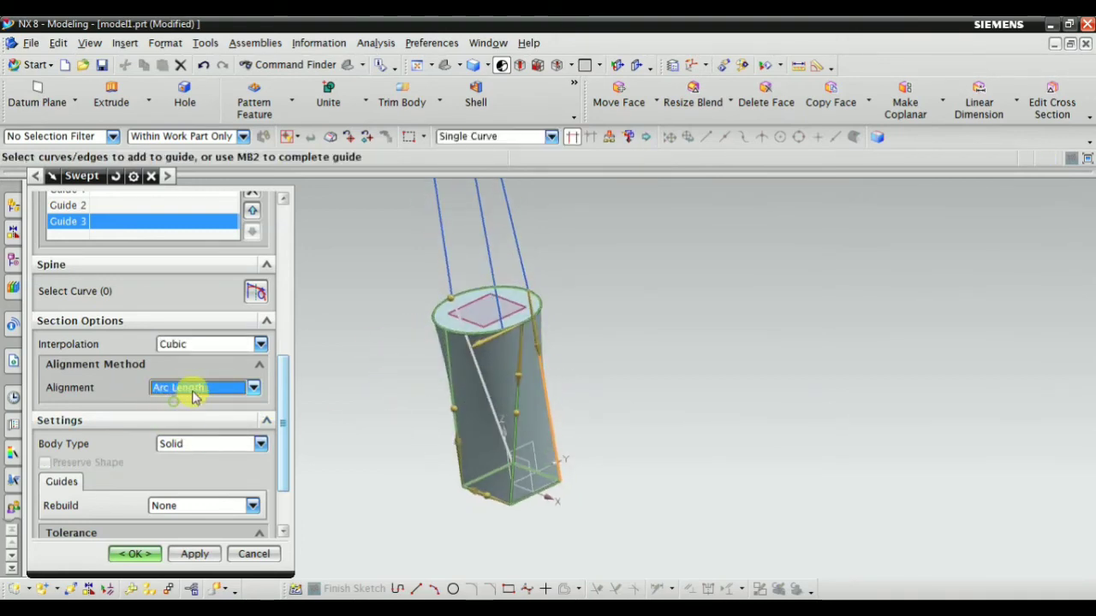
Set the section alignment method of the Swept feature to By Points.
left_click(194, 389)
left_click(180, 433)
middle_click_drag(408, 350, 477, 317)
scroll(514, 359, "down", 3)
Move the circle's alignment points along its edge to about 36.76%, 59.88% and 16.68%.
left_click(574, 377)
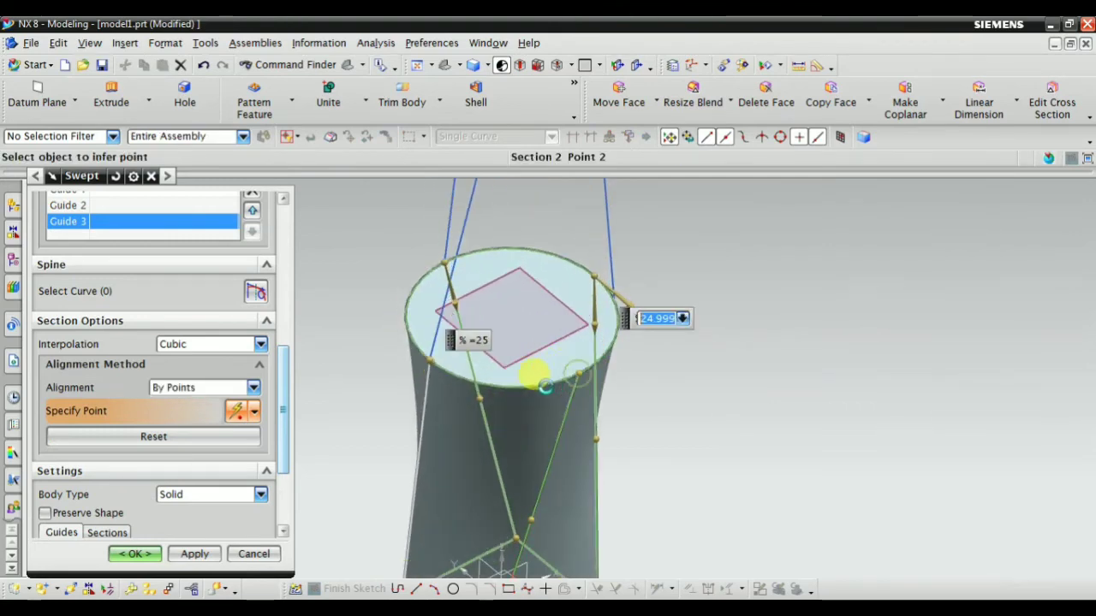
left_click(506, 387)
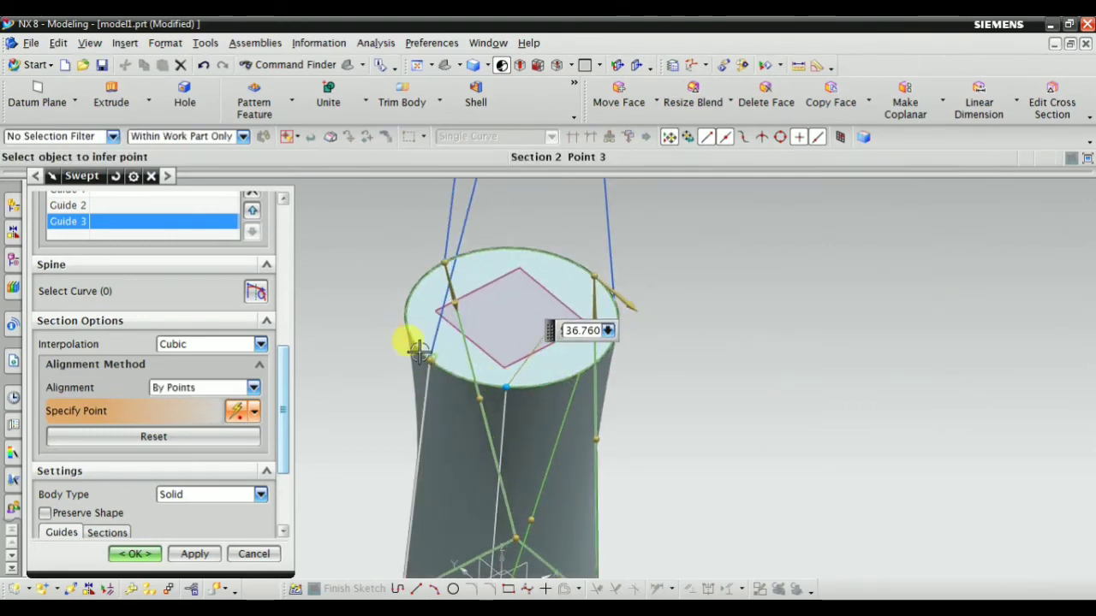
left_click(403, 315)
scroll(428, 317, "up", 3)
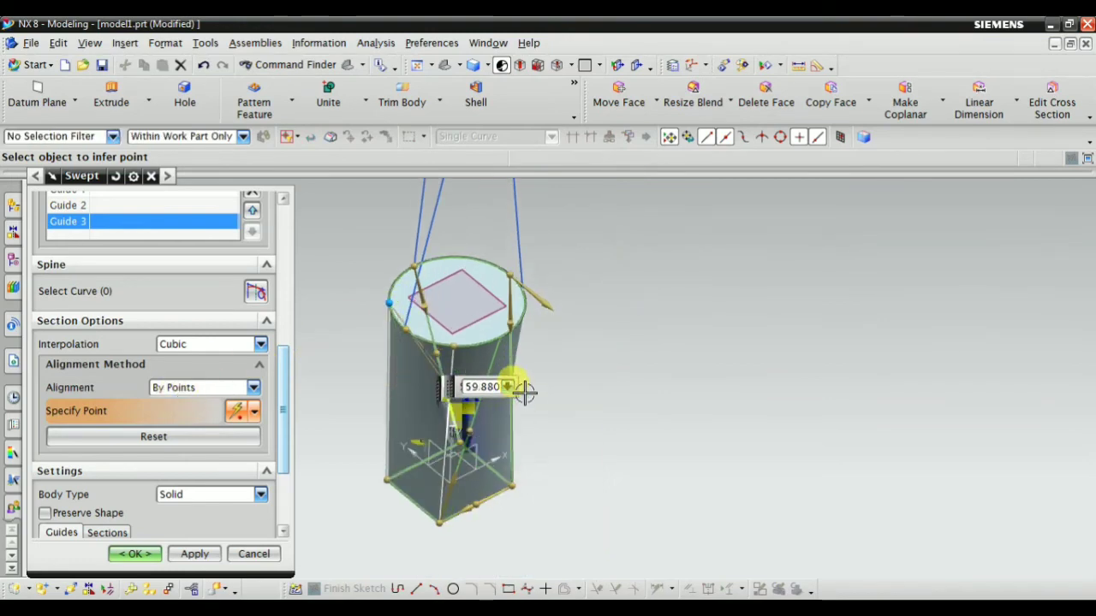
scroll(525, 391, "down", 3)
left_click(491, 291)
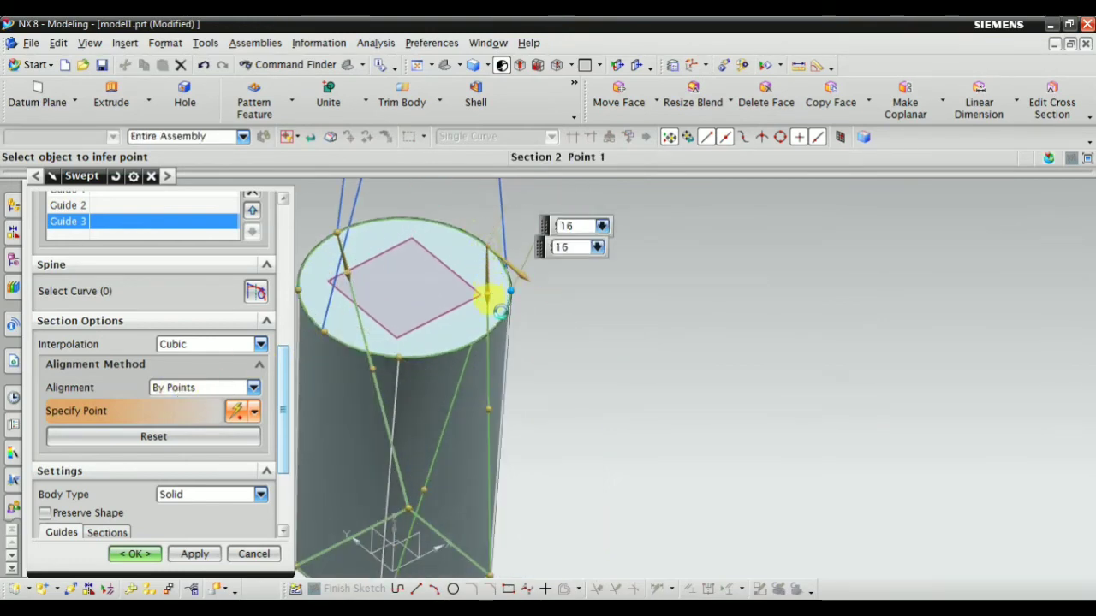
scroll(166, 470, "up", 2)
Set the body type of the Swept feature to Sheet.
scroll(231, 471, "down", 3)
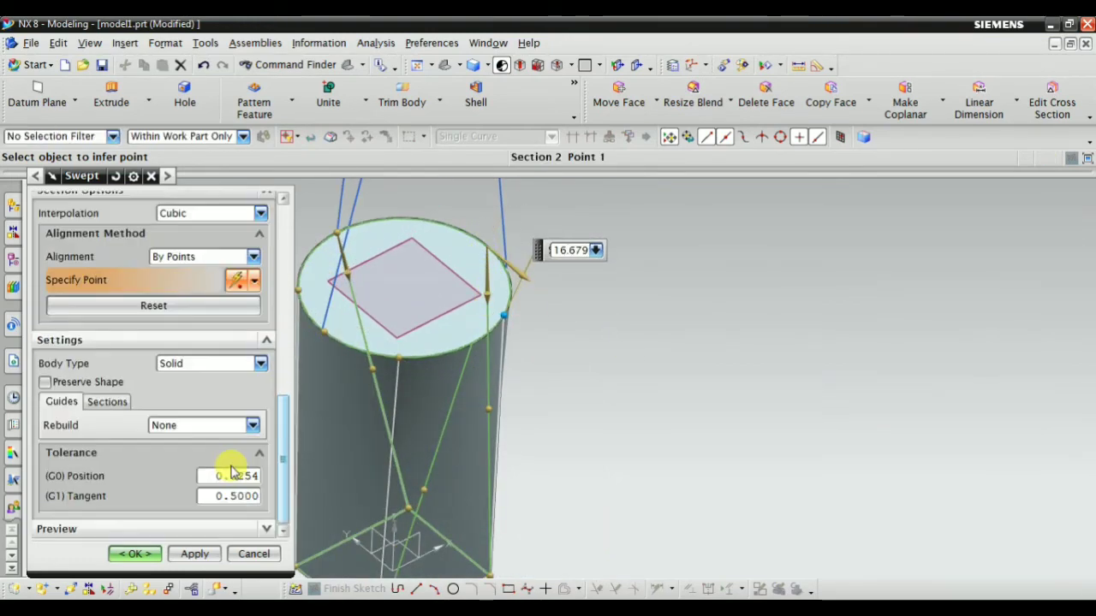
scroll(220, 428, "up", 2)
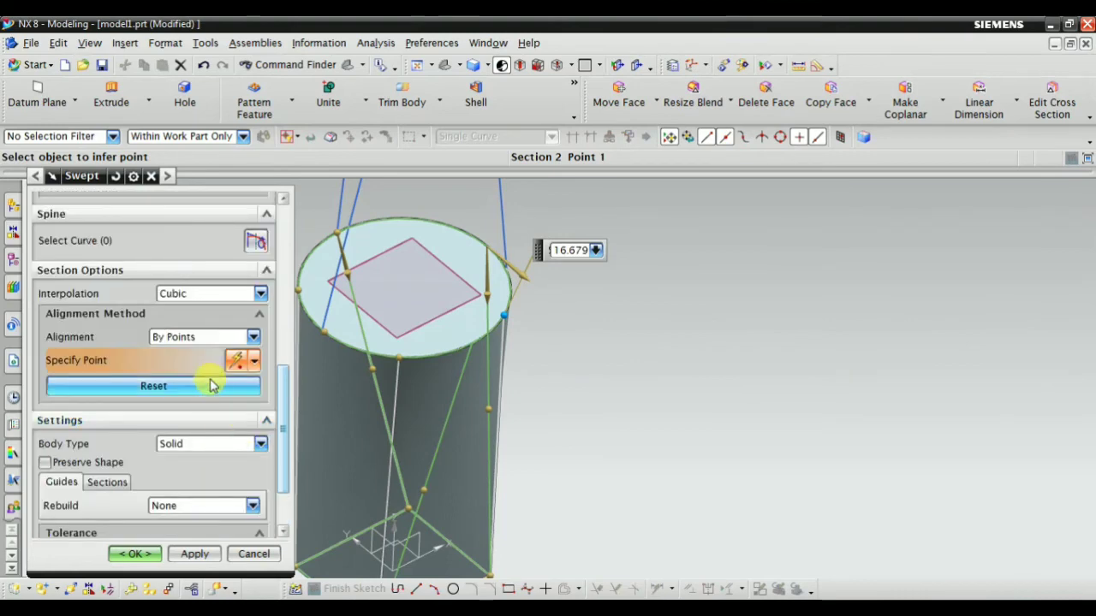
scroll(228, 439, "down", 2)
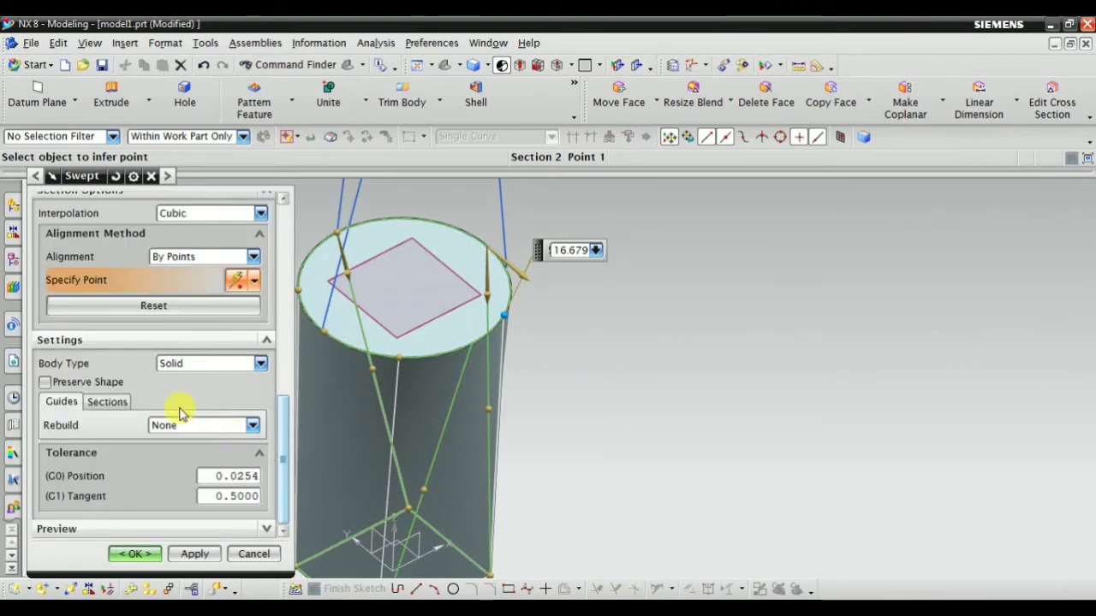
left_click(190, 365)
left_click(211, 394)
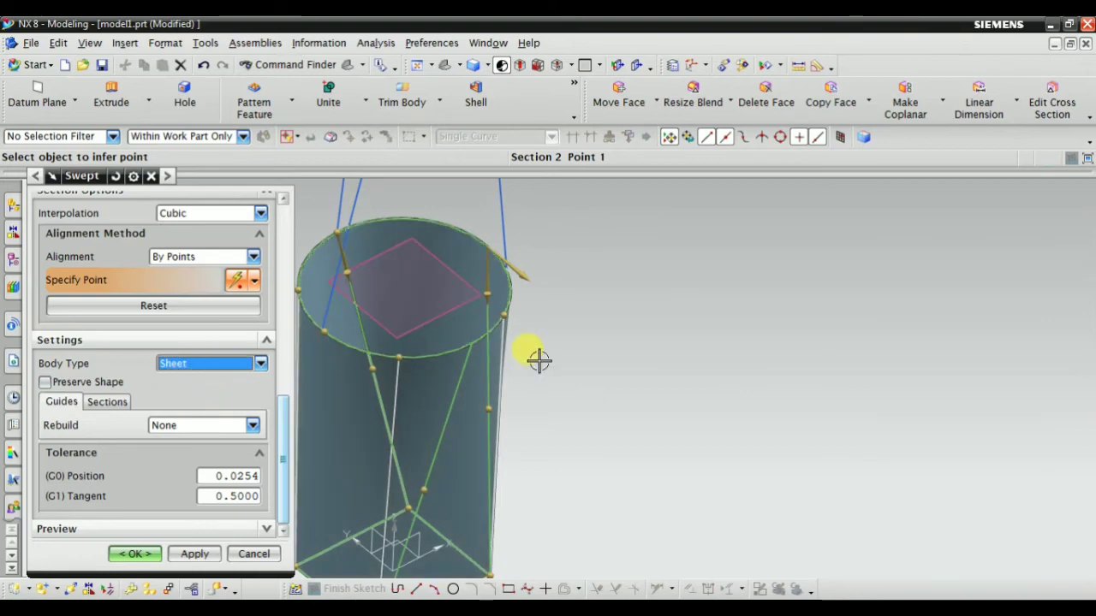
middle_click_drag(536, 359, 482, 342)
Try to use the middle connecting line between the circle and the hexagon as the spine of the Swept feature.
scroll(175, 325, "up", 3)
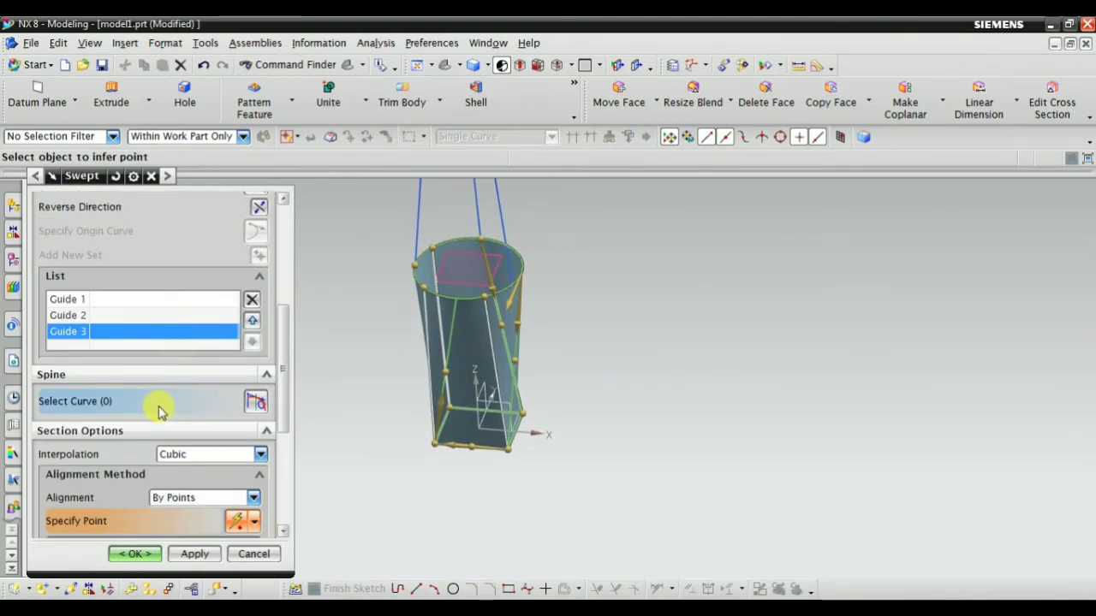
left_click(117, 402)
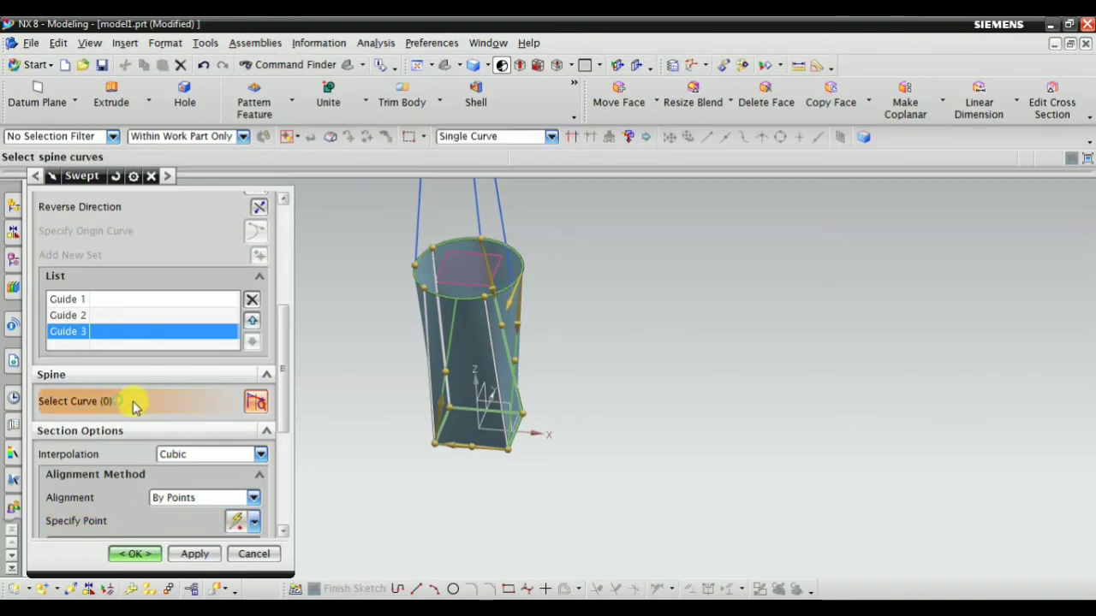
scroll(228, 448, "up", 4)
middle_click_drag(416, 385, 438, 364)
scroll(439, 364, "up", 2)
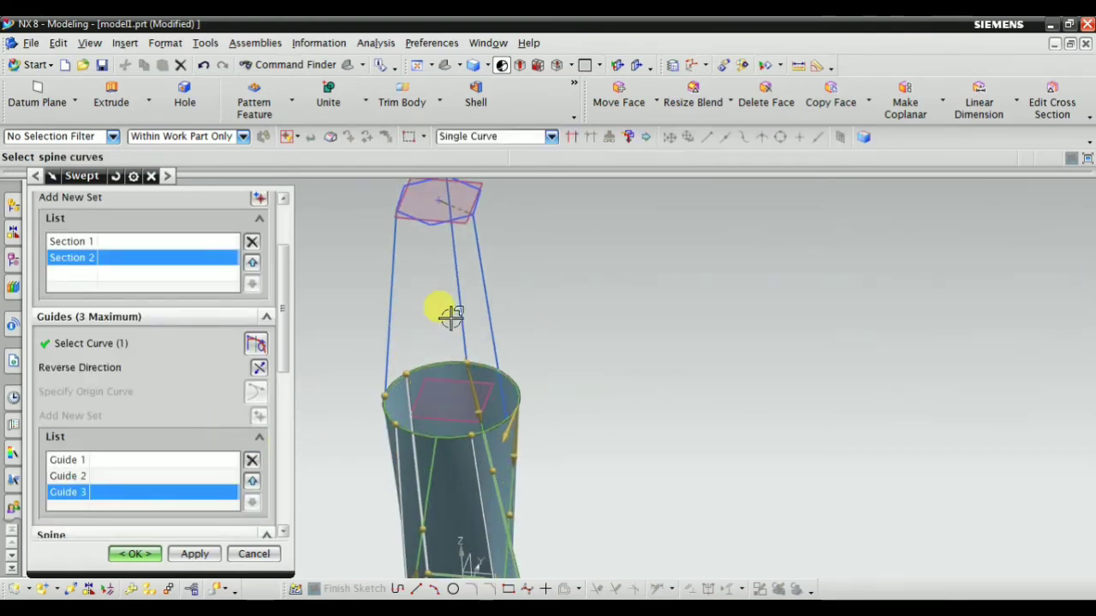
left_click(459, 294)
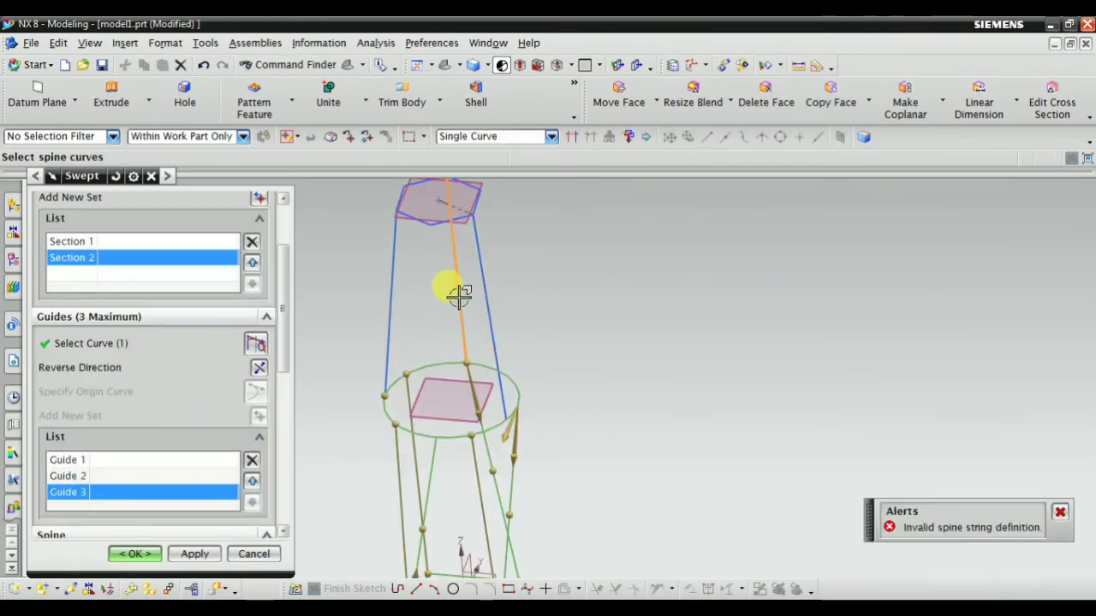
left_click(456, 294, "shift")
middle_click_drag(452, 330, 478, 387)
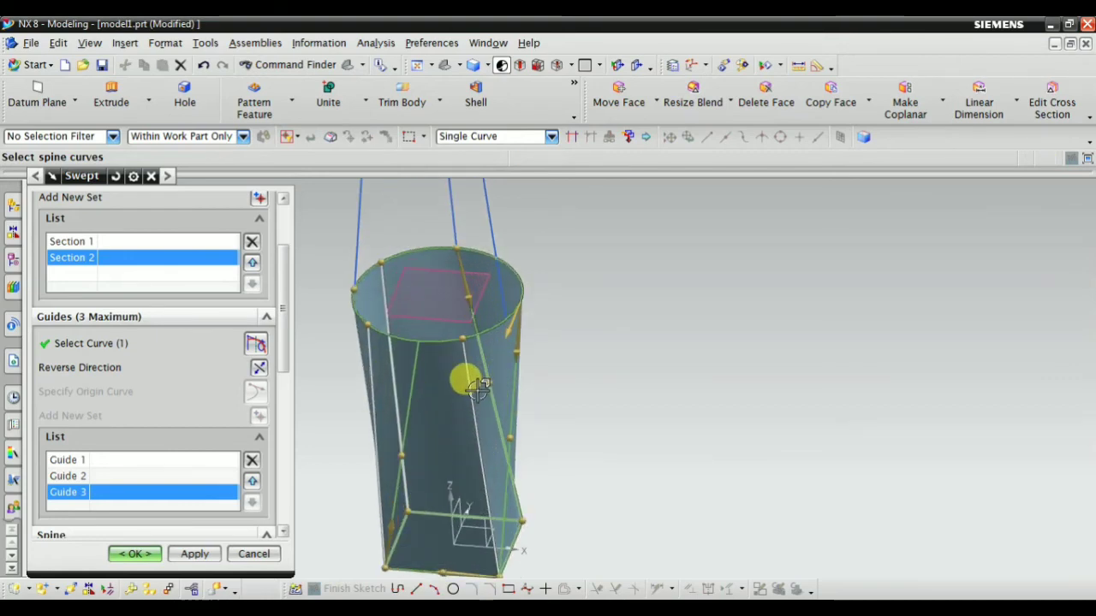
Select the slanted connecting line between the rectangle and the circle as the spine of the Swept feature.
middle_click_drag(600, 445, 514, 440)
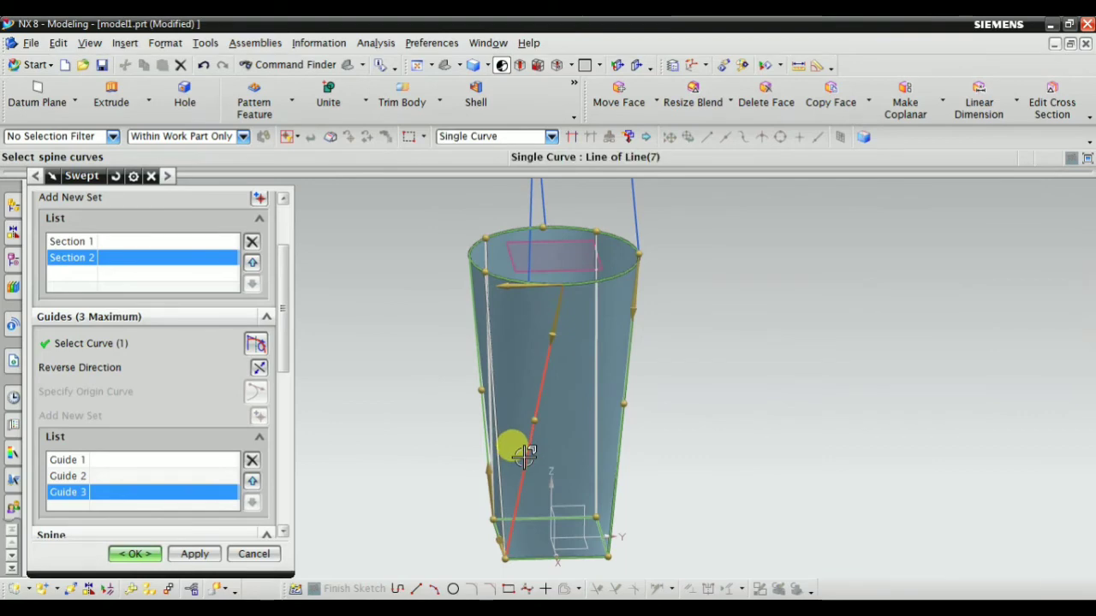
left_click(524, 455)
middle_click_drag(412, 419, 287, 451)
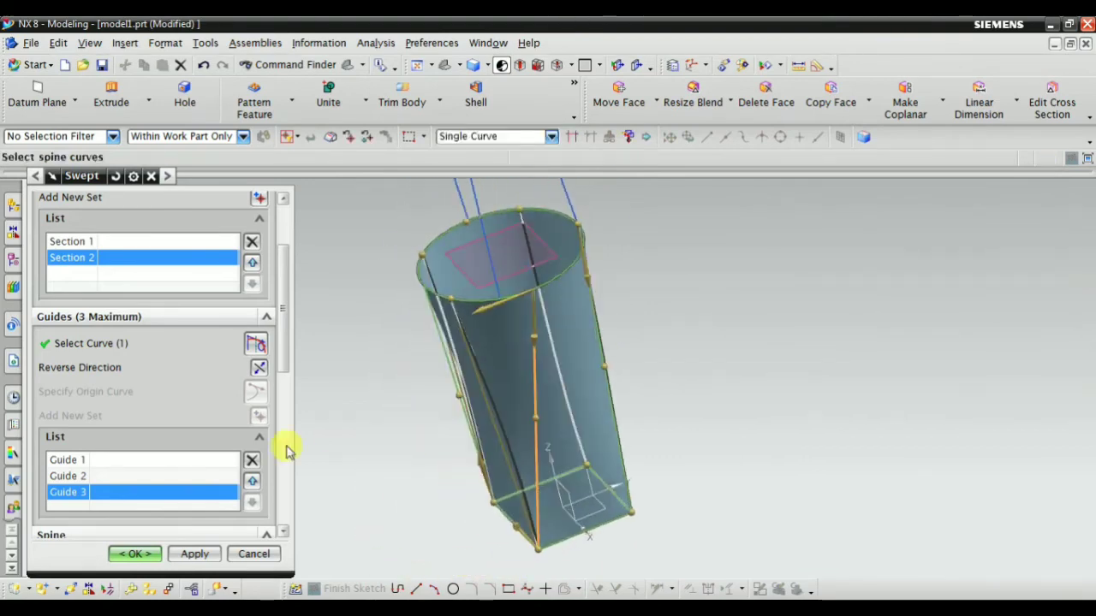
scroll(118, 363, "up", 2)
scroll(128, 385, "down", 4)
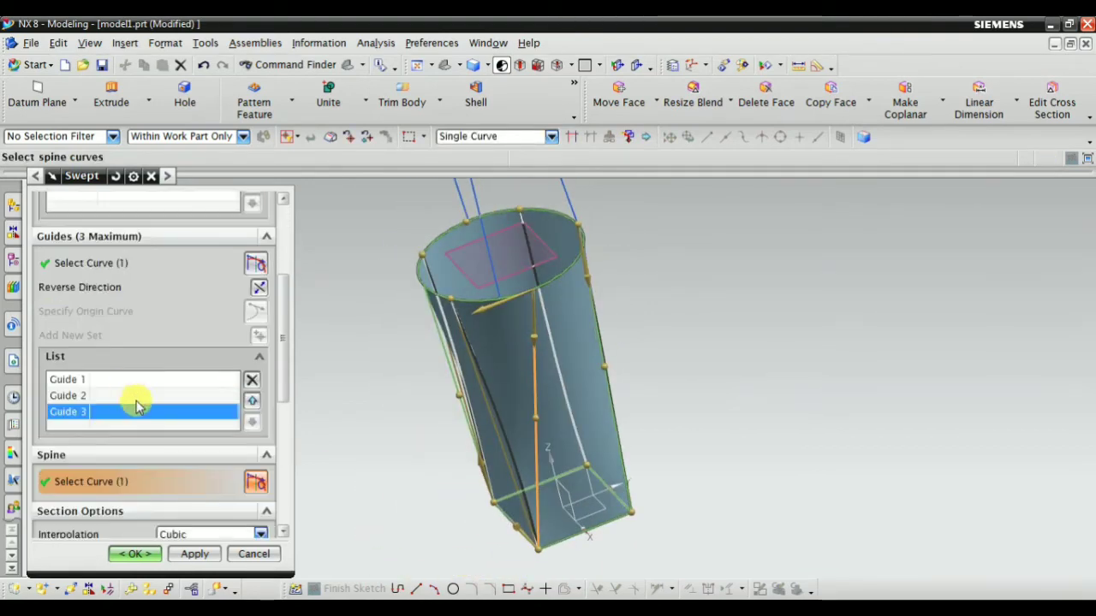
middle_click_drag(514, 384, 482, 398)
Set the guide rebuild option of the Swept feature to Auto Fit and turn on Preserve Shape.
scroll(159, 501, "down", 3)
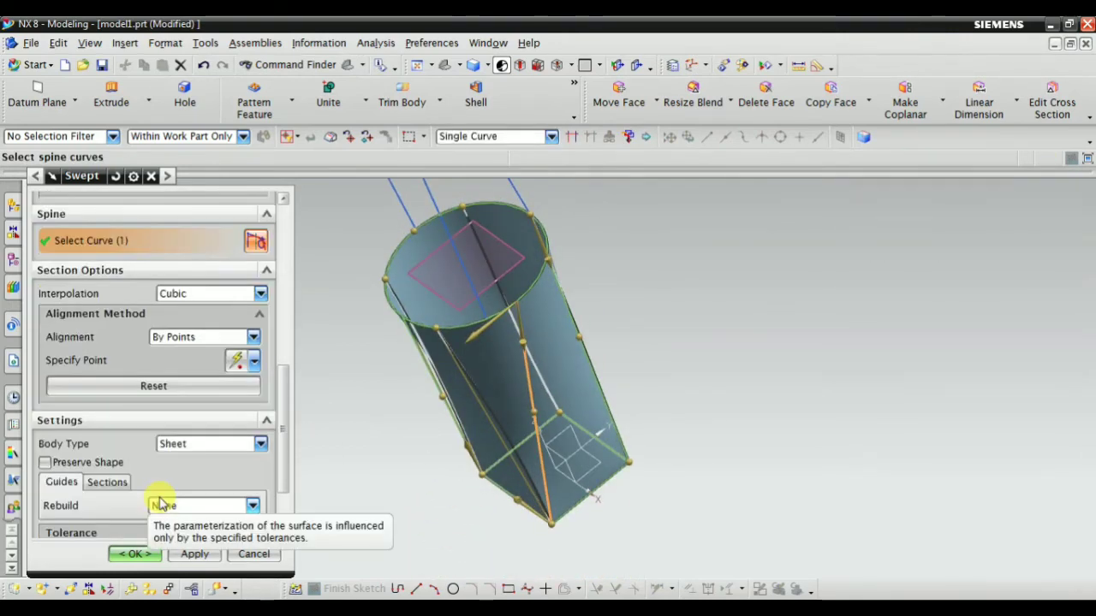
scroll(161, 501, "down", 2)
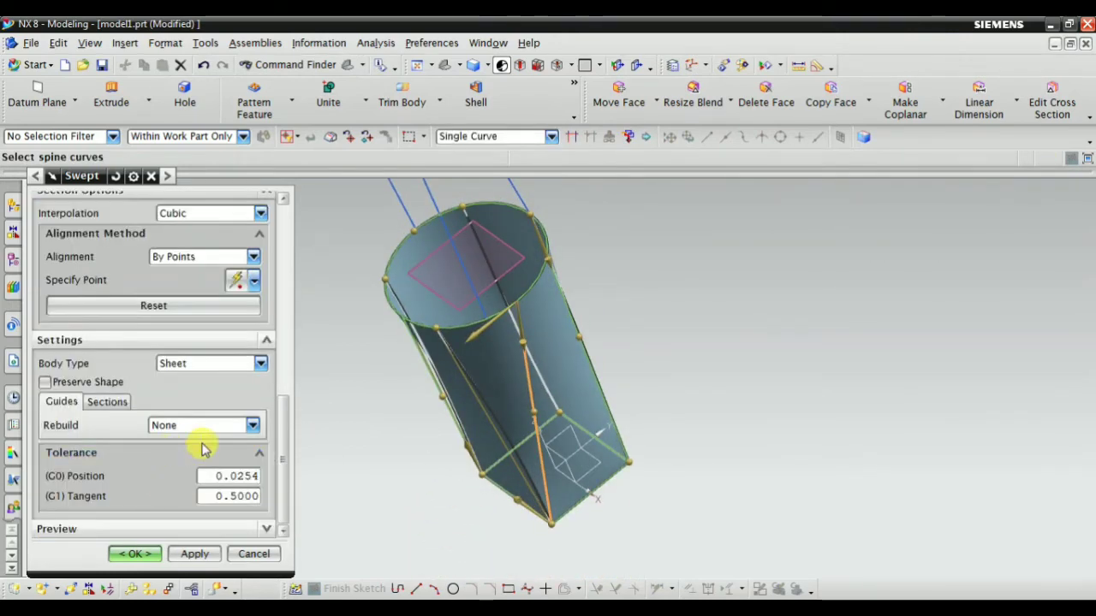
left_click(196, 363)
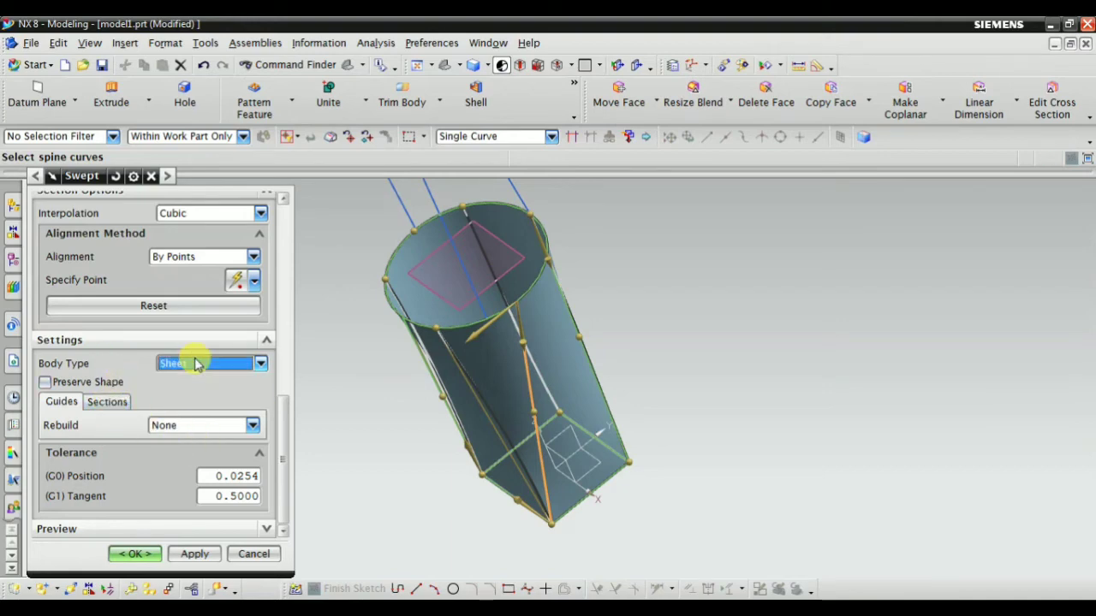
left_click(191, 426)
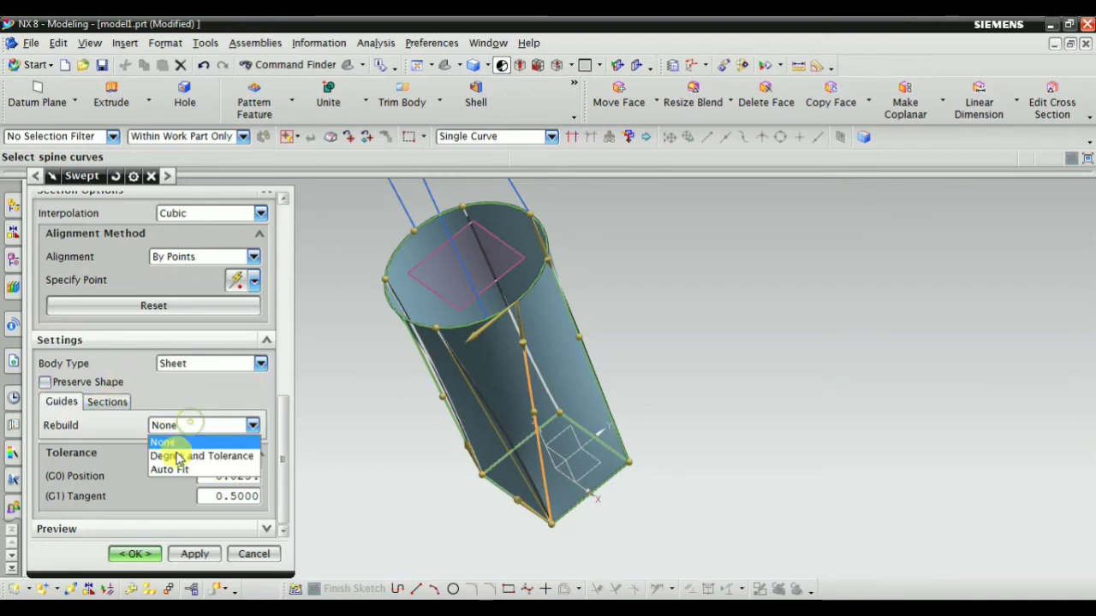
left_click(175, 471)
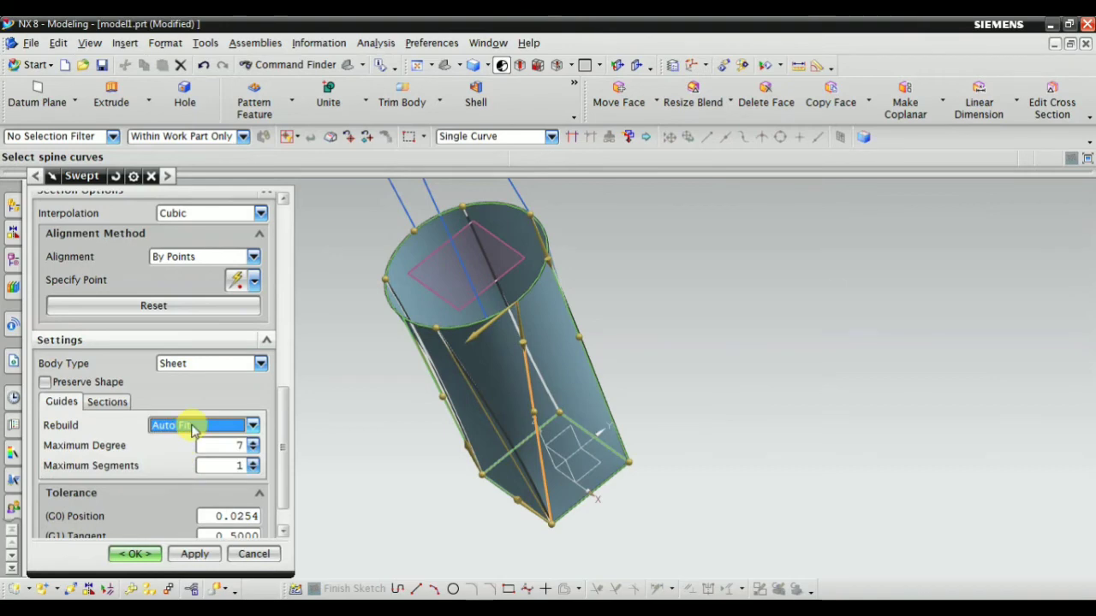
left_click(192, 427)
key("Down")
key("Down")
left_click(73, 381)
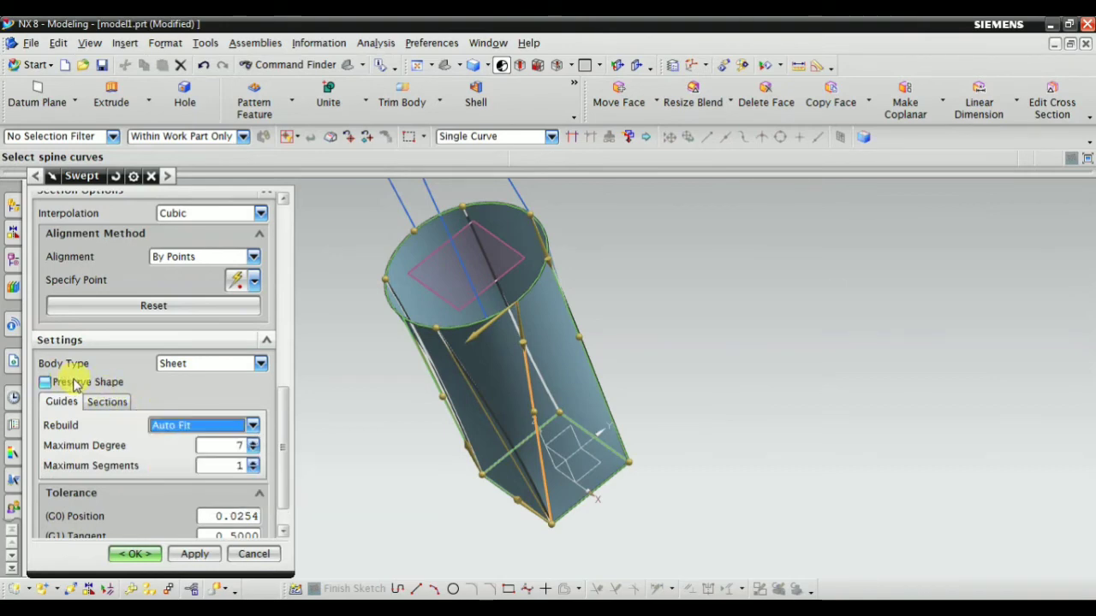
Keep the alignment at By Points and create the Swept sheet between the rectangle and the circle, ending the command.
middle_click_drag(400, 393, 376, 351)
scroll(197, 364, "up", 5)
scroll(193, 359, "up", 3)
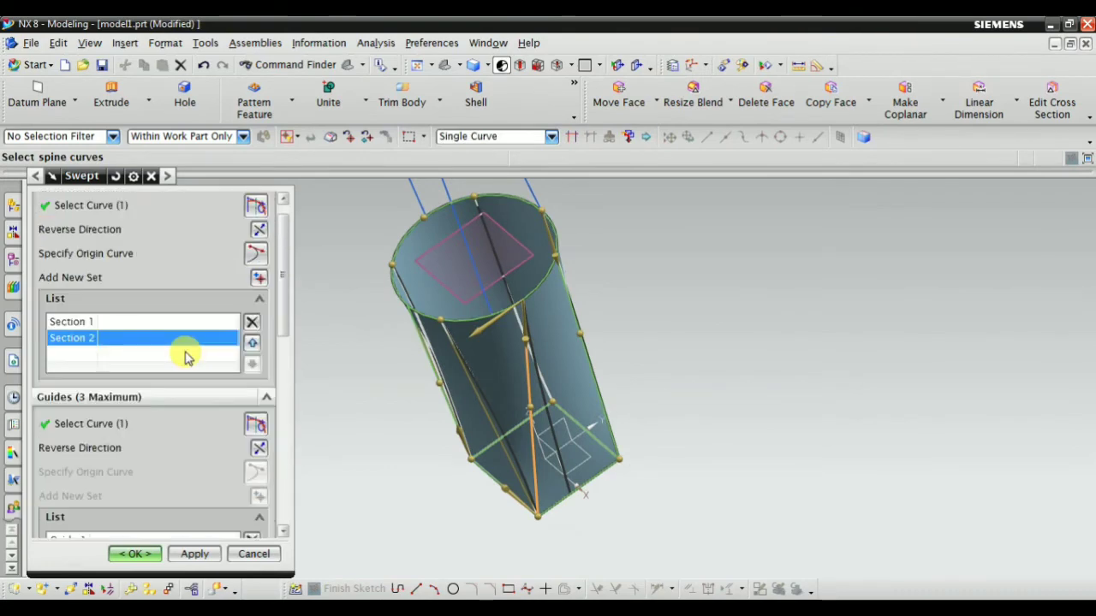
scroll(257, 392, "down", 3)
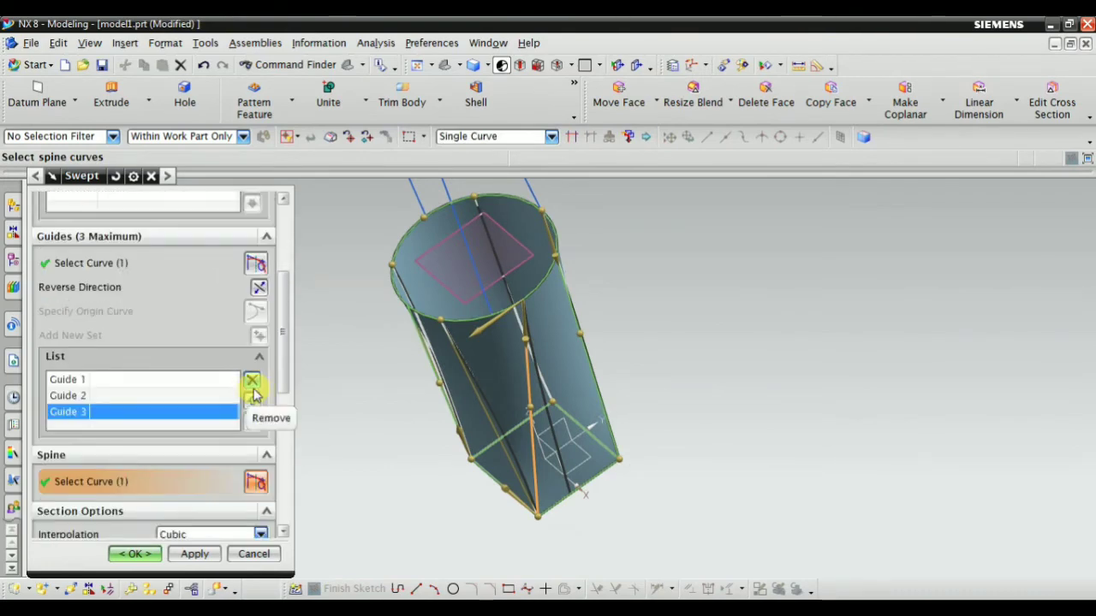
scroll(236, 376, "up", 3)
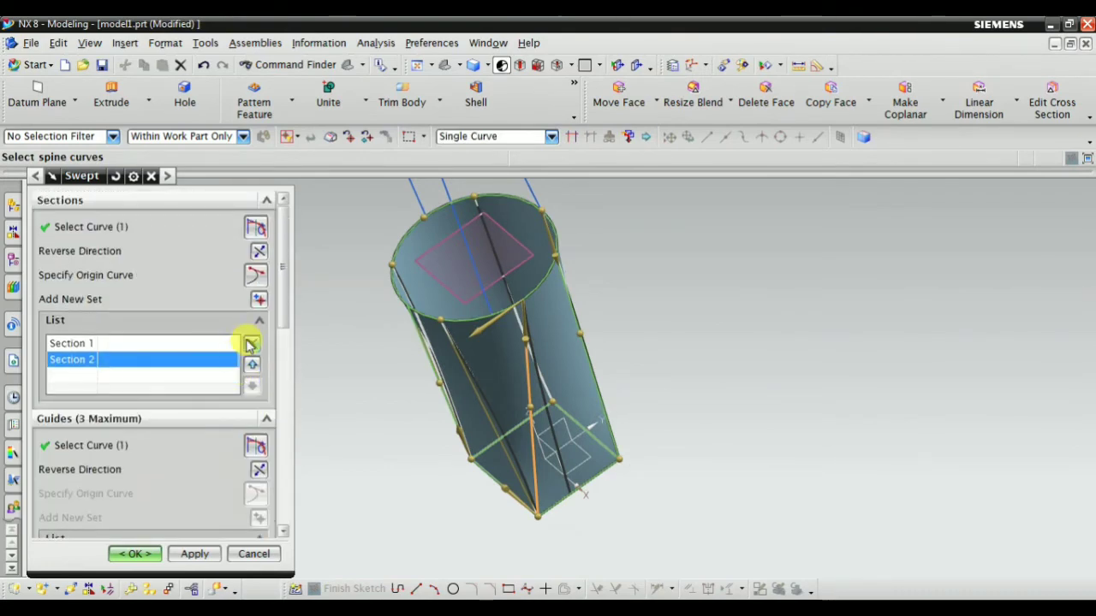
left_click_drag(285, 320, 299, 460)
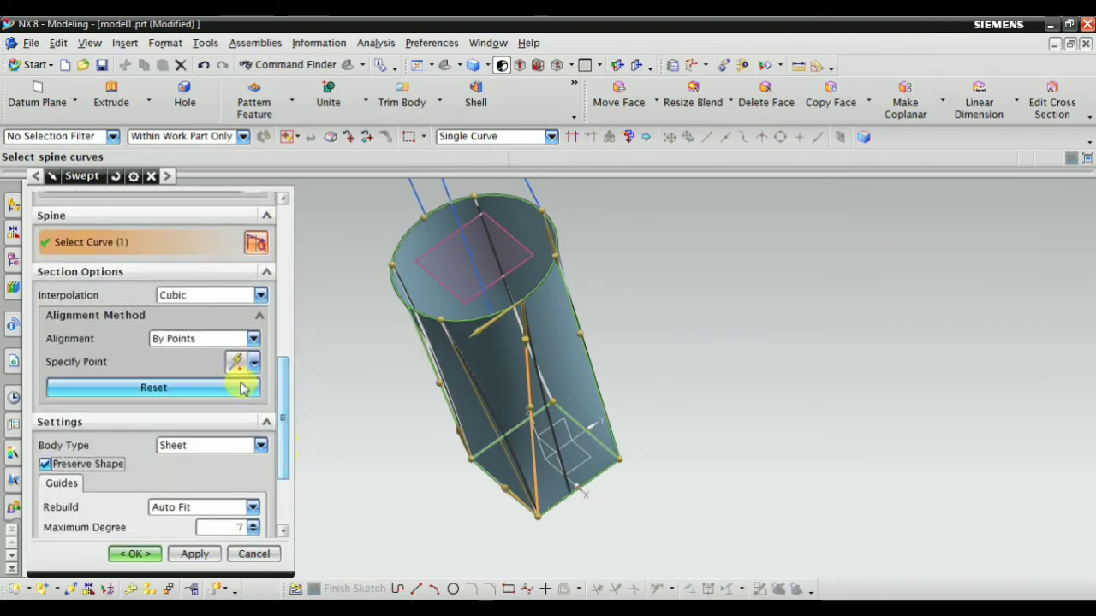
left_click(216, 340)
left_click(214, 382)
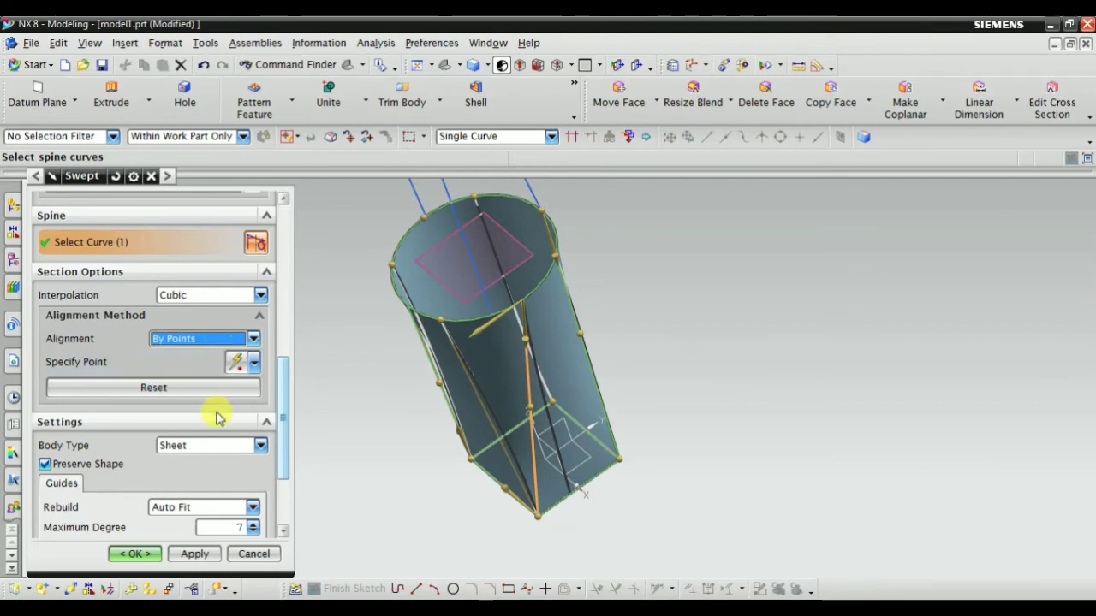
scroll(206, 359, "up", 5)
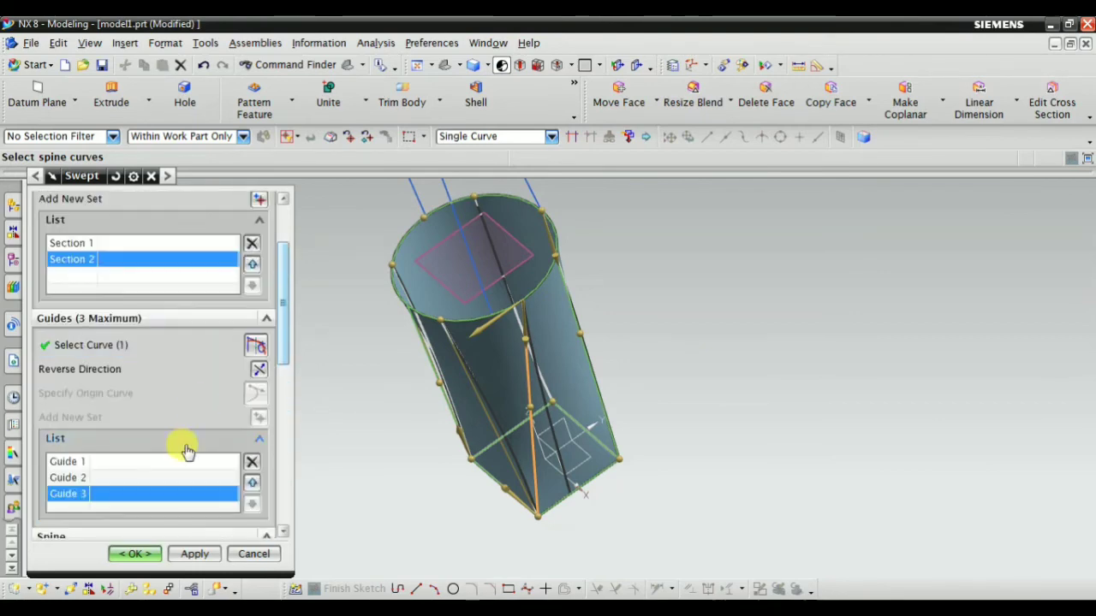
left_click(195, 555)
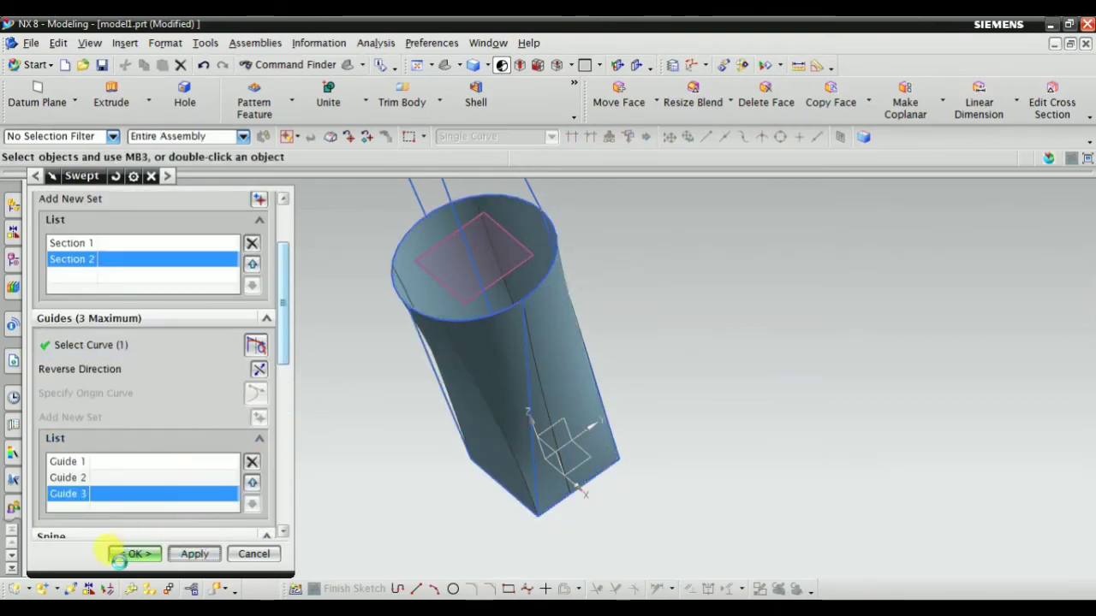
left_click(239, 554)
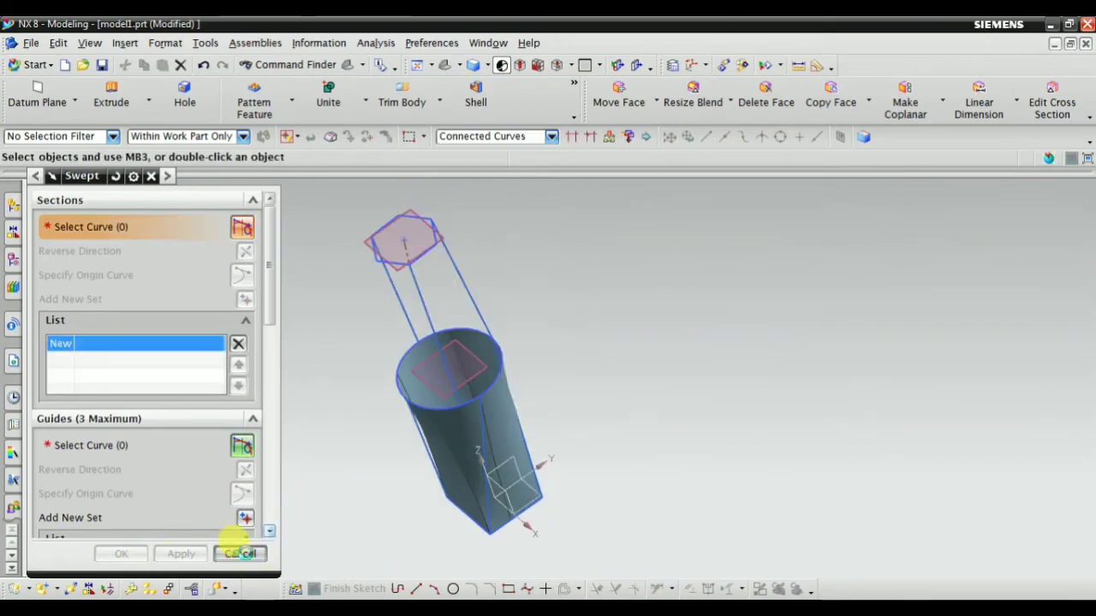
Hide Datum Plane (4), which carries the hexagon sketch.
middle_click_drag(449, 196, 454, 331)
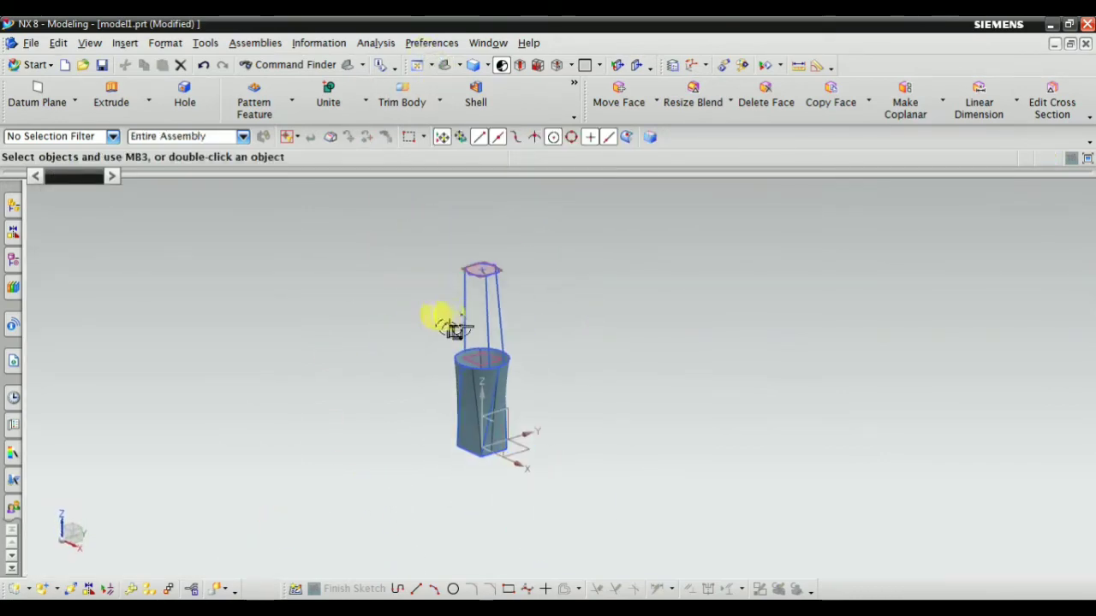
scroll(454, 332, "up", 5)
scroll(457, 305, "down", 3)
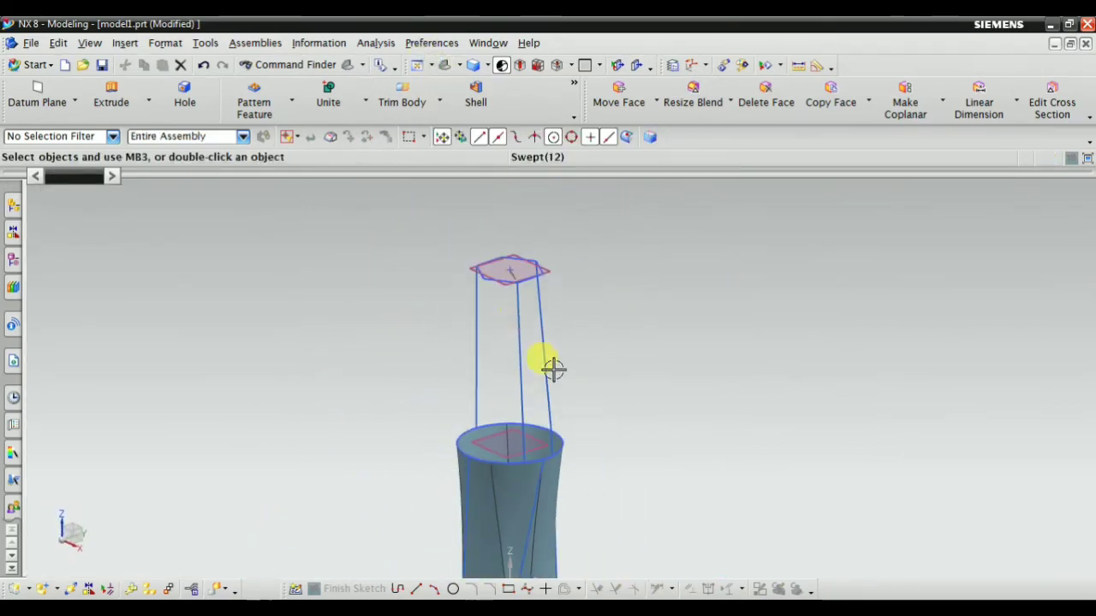
left_click(14, 232)
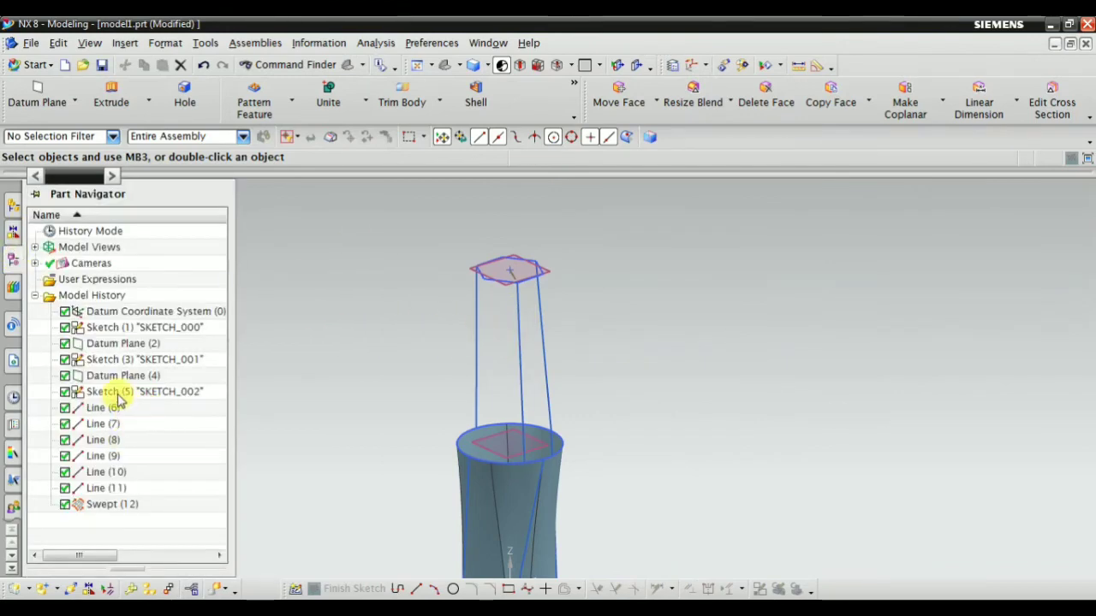
left_click(125, 375)
right_click(134, 381)
left_click(195, 188)
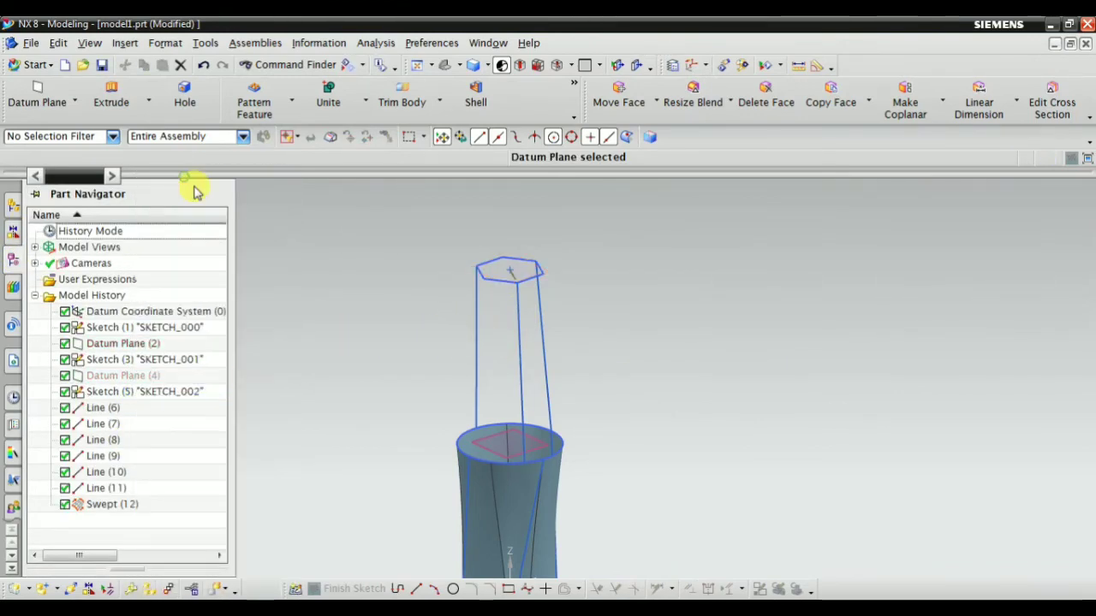
Start a second Swept feature with the circle as its first section.
middle_click_drag(435, 303, 637, 319)
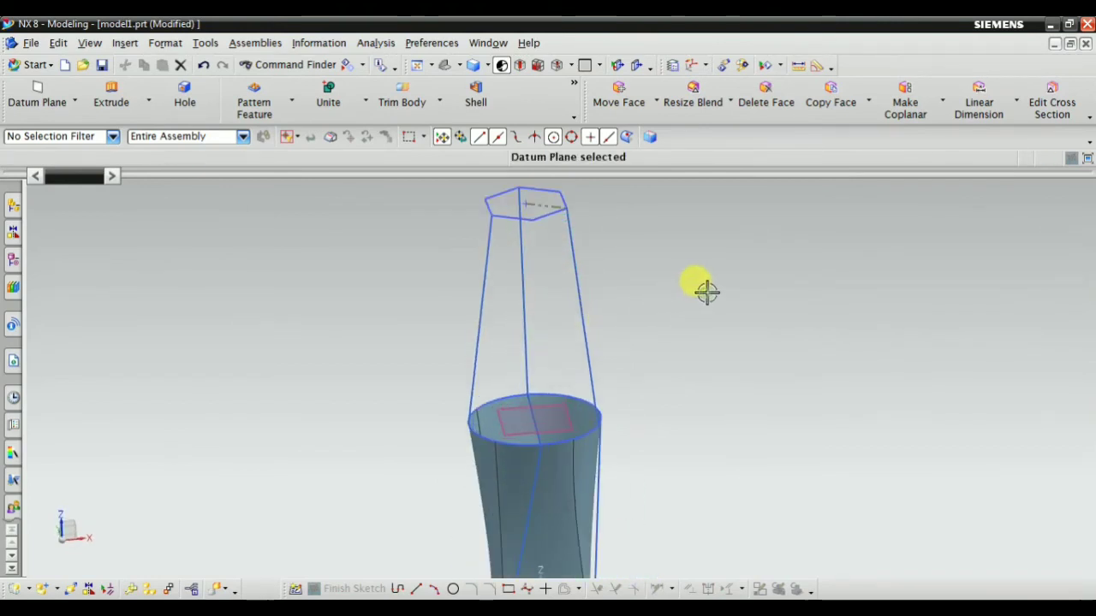
left_click(125, 43)
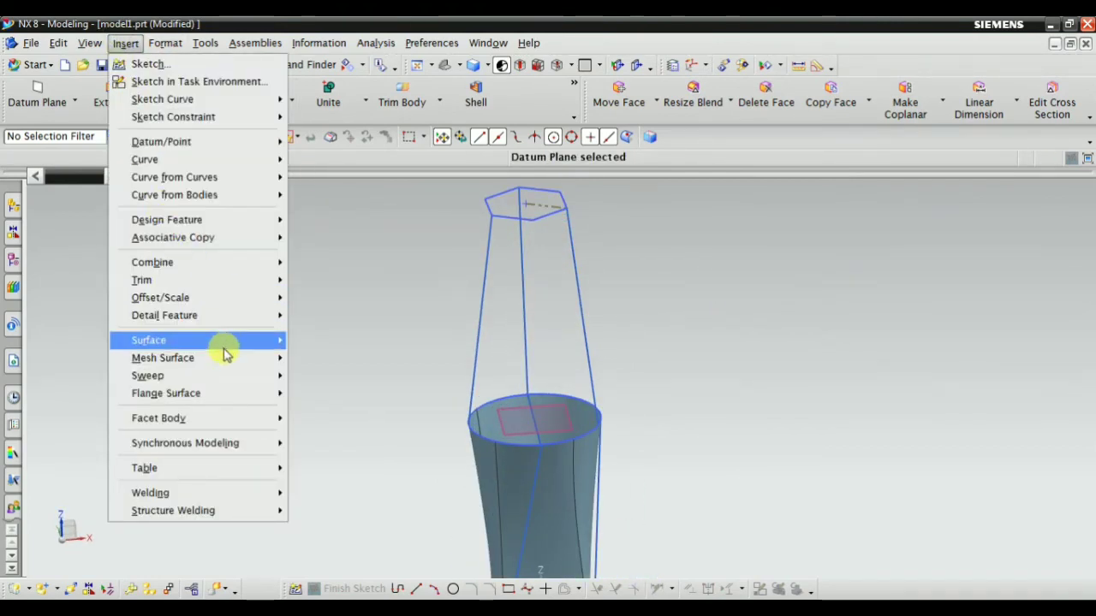
mouse_move(215, 364)
left_click(340, 392)
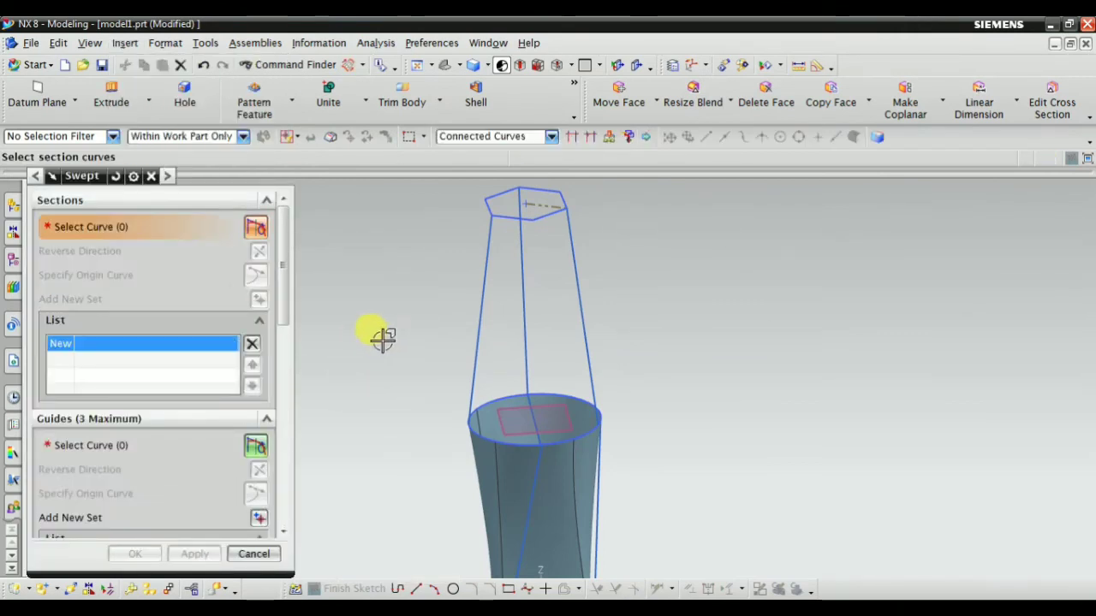
scroll(465, 434, "up", 3)
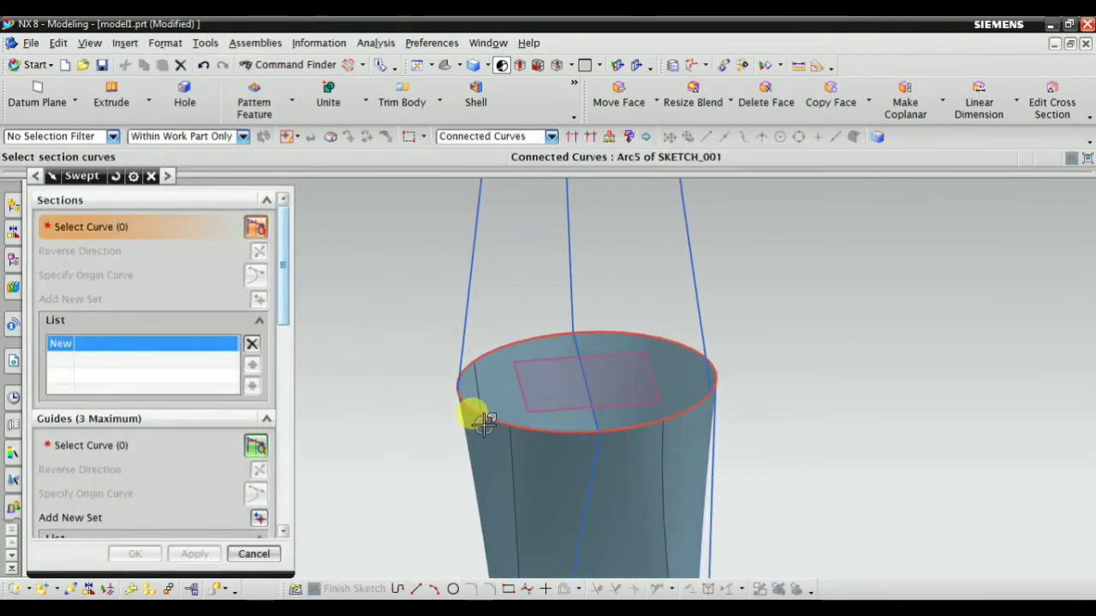
left_click(467, 412)
scroll(467, 412, "down", 3)
Select one connecting line between the circle and the hexagon as the first guide of the new Swept feature.
left_click(255, 446)
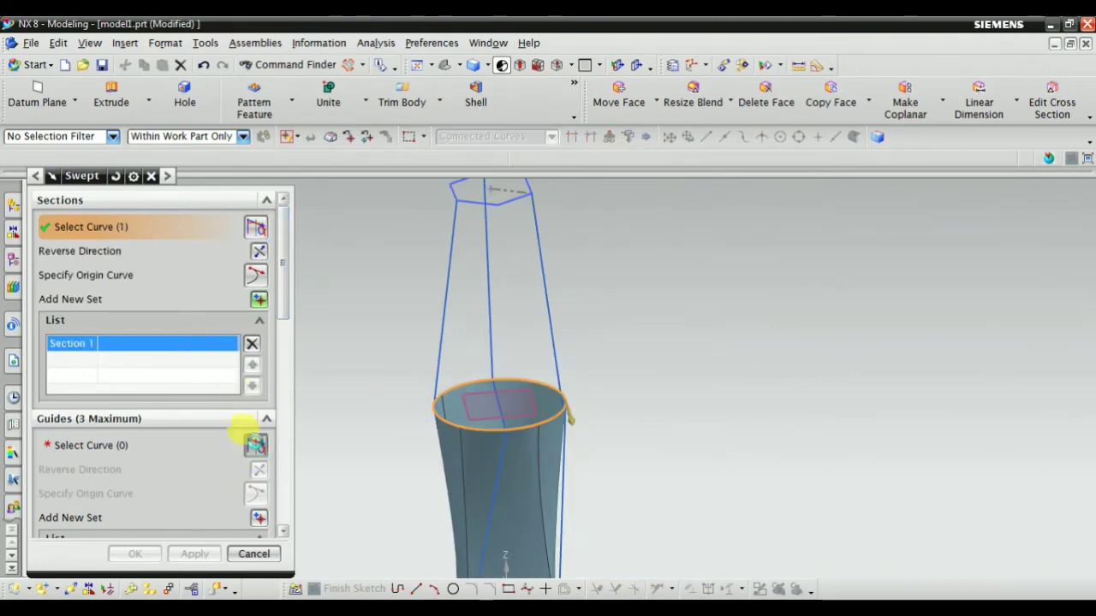
scroll(399, 457, "down", 2)
scroll(416, 387, "up", 2)
left_click(417, 392)
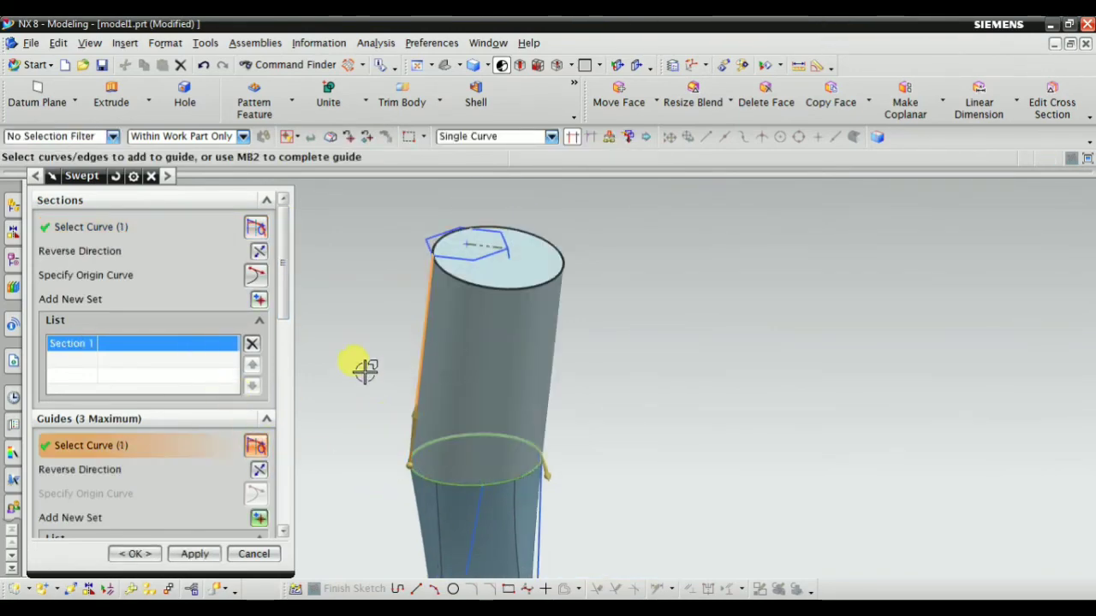
middle_click_drag(368, 369, 397, 359)
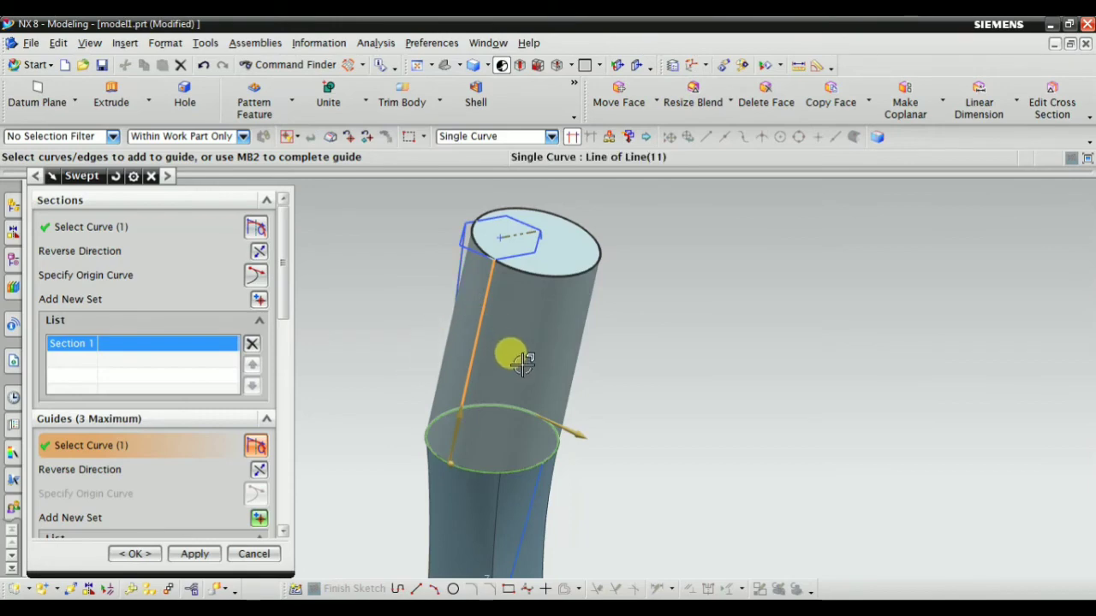
middle_click_drag(509, 354, 479, 342)
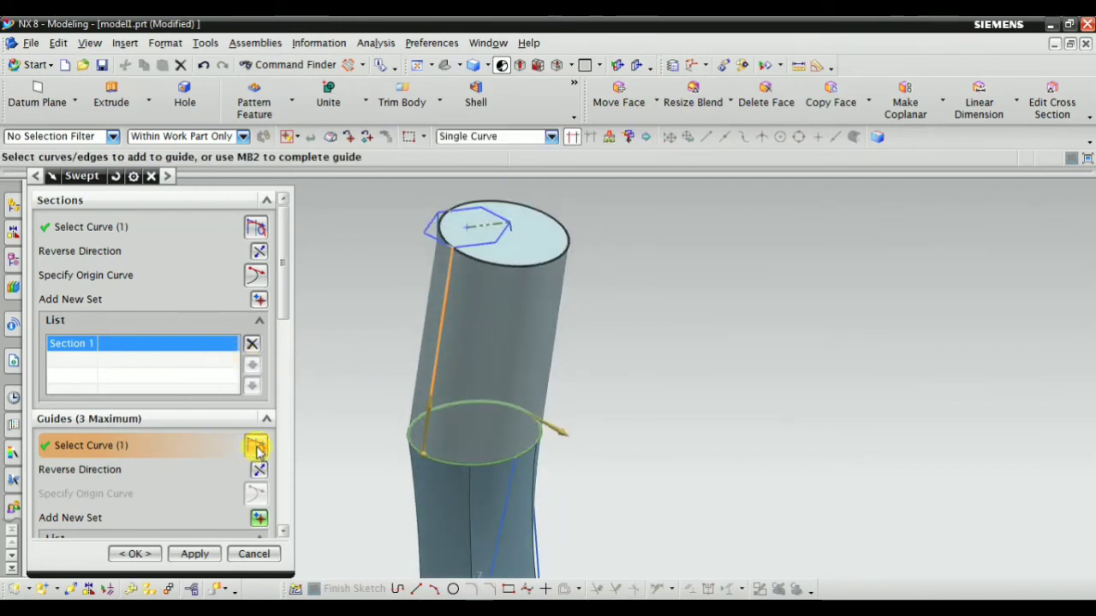
scroll(262, 430, "down", 3)
scroll(231, 400, "up", 3)
scroll(231, 465, "down", 2)
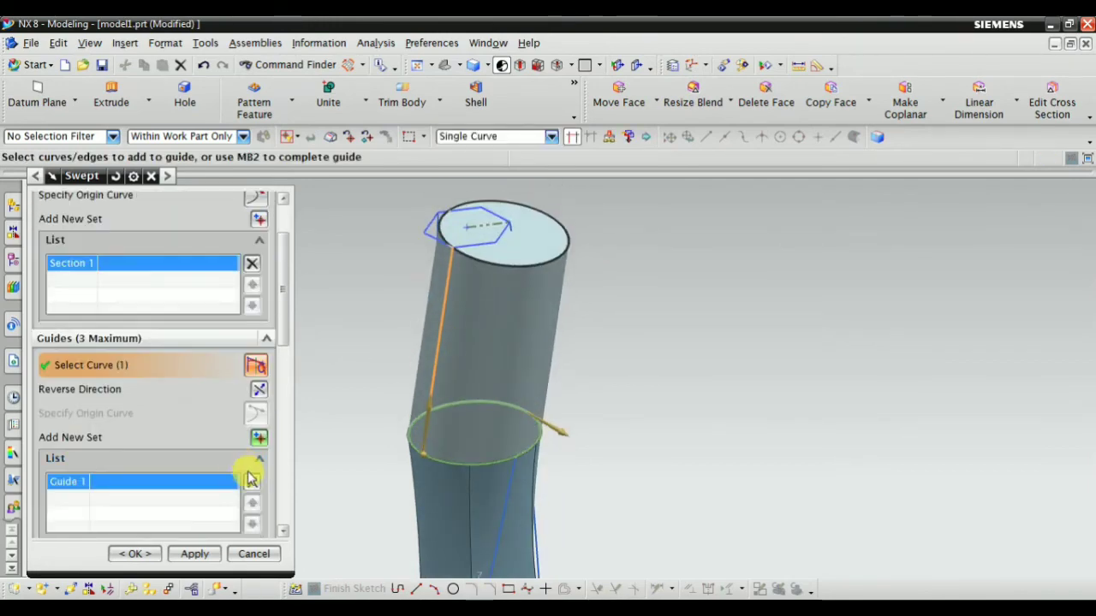
Add a second guide set and, with the model in Static Wireframe, select another connecting line between the circle and the hexagon as Guide 2.
left_click(254, 436)
middle_click_drag(514, 386, 533, 399)
left_click(488, 66)
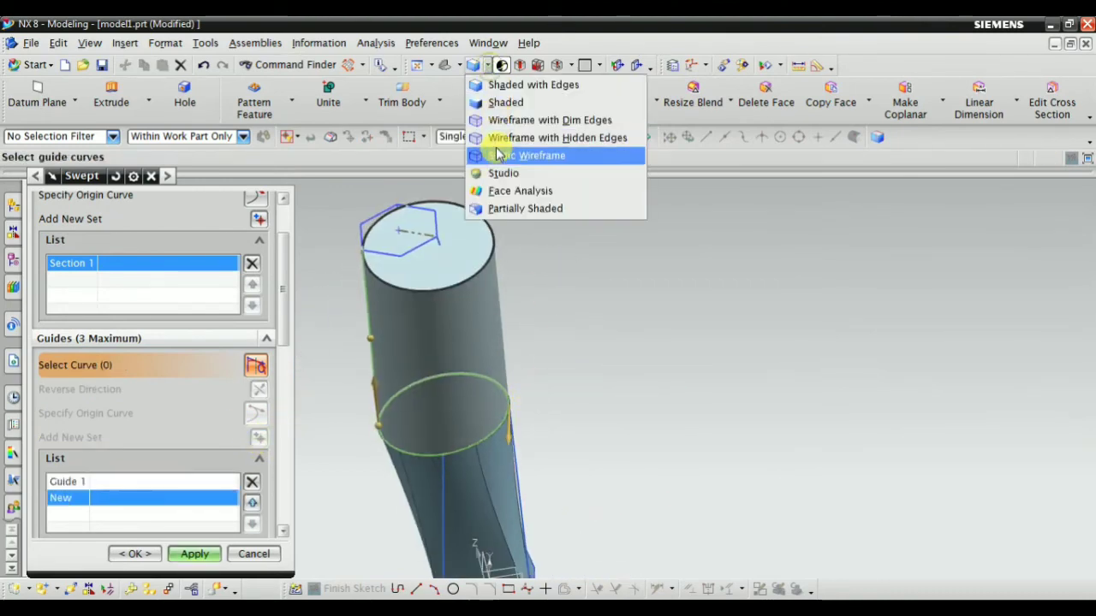
left_click(507, 161)
left_click(473, 324)
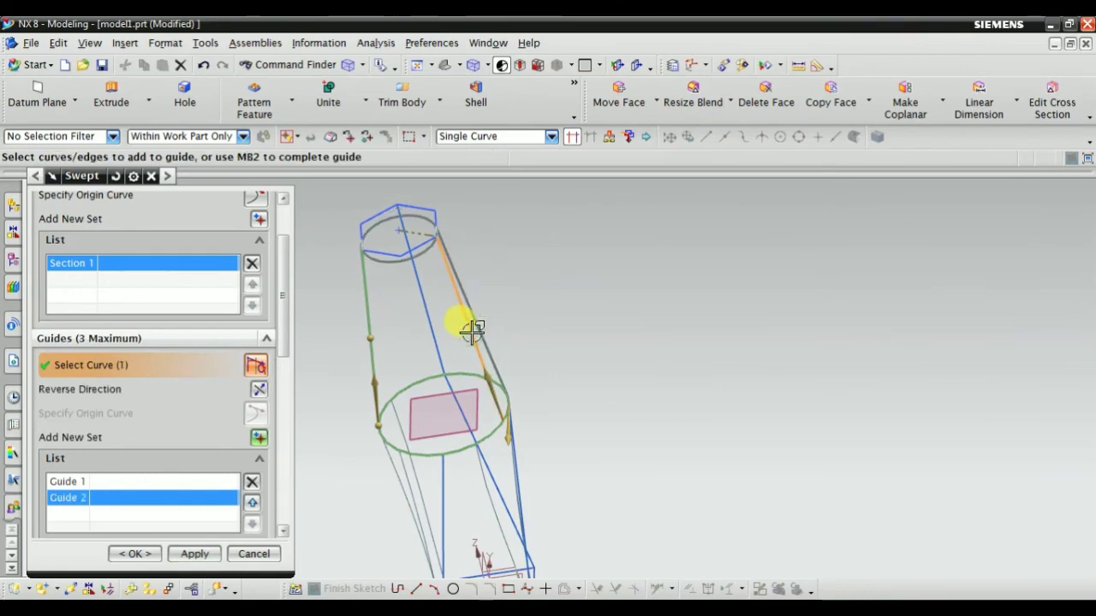
Add a new section set, return to a shaded display, and select the six connected hexagon curves as Section 2.
middle_click_drag(597, 370, 454, 243)
scroll(537, 276, "down", 1)
scroll(339, 319, "down", 2)
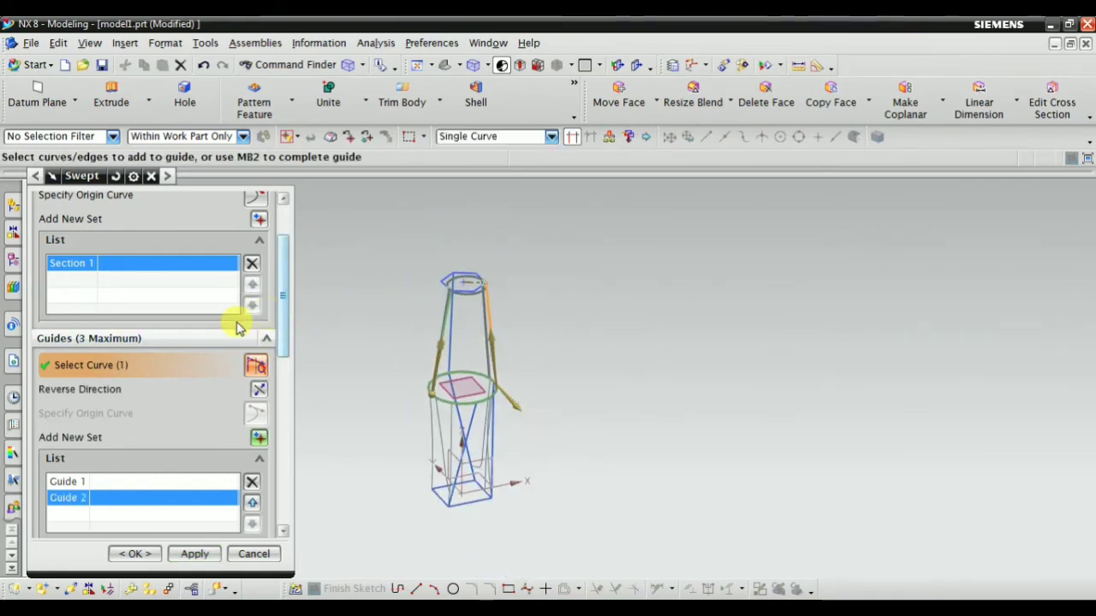
scroll(238, 325, "up", 2)
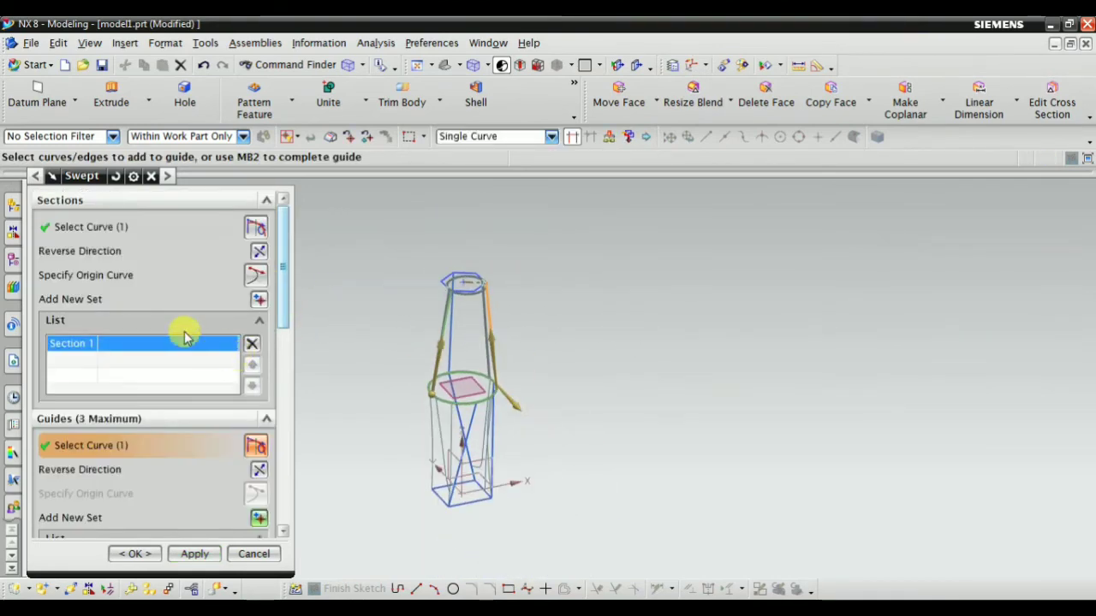
left_click(258, 300)
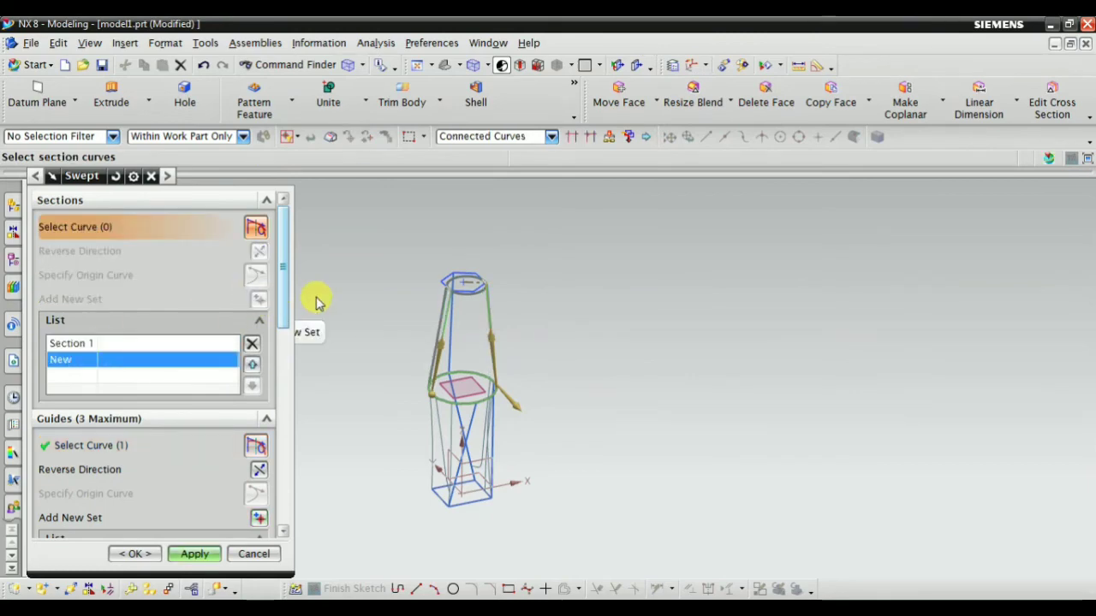
left_click(499, 65)
scroll(457, 277, "up", 5)
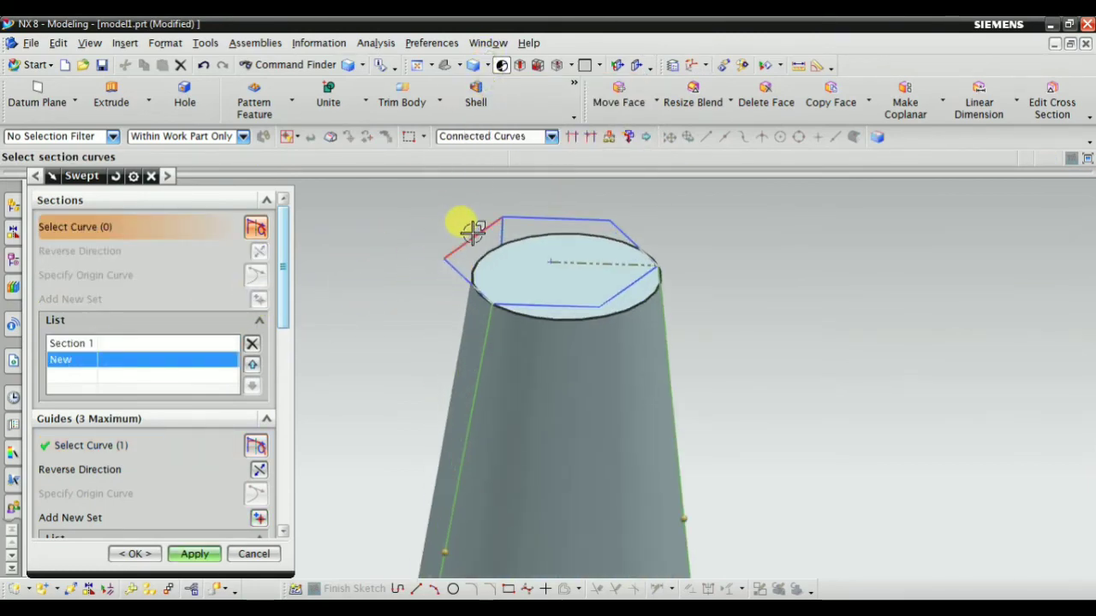
scroll(496, 245, "up", 2)
scroll(487, 277, "down", 2)
scroll(477, 245, "up", 1)
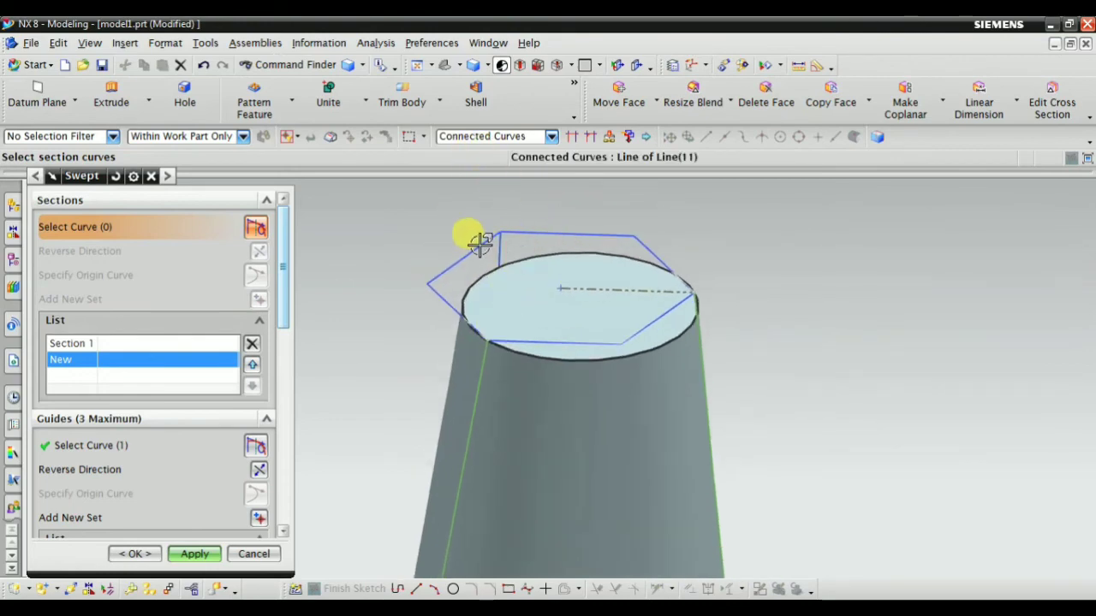
left_click(463, 259)
scroll(458, 249, "down", 4)
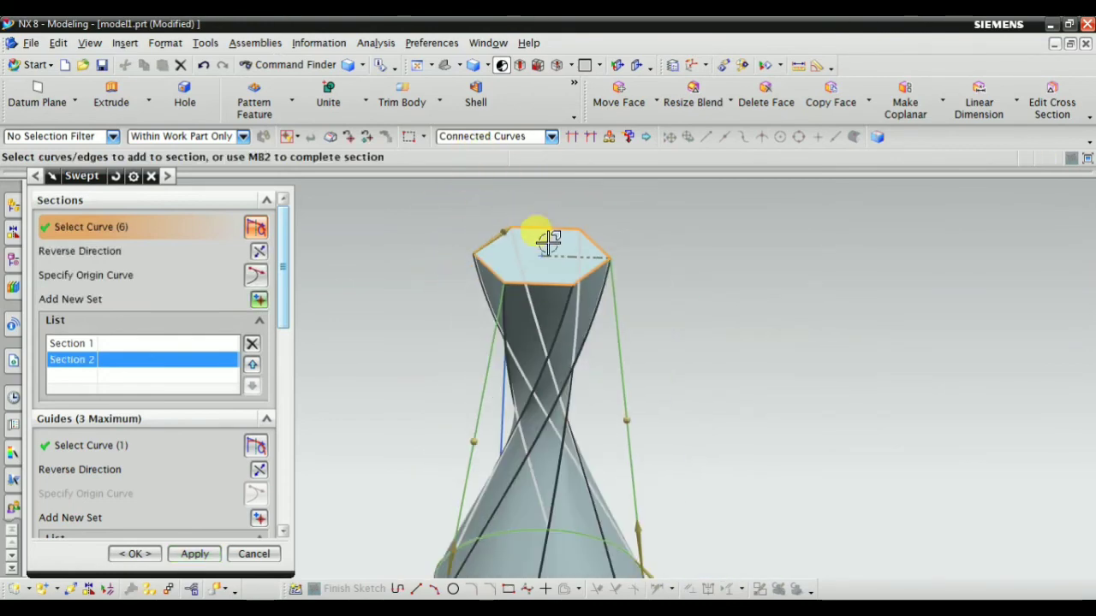
Reverse the direction of the circle section and check the twist of the sweep from several sides.
middle_click_drag(538, 237, 527, 283)
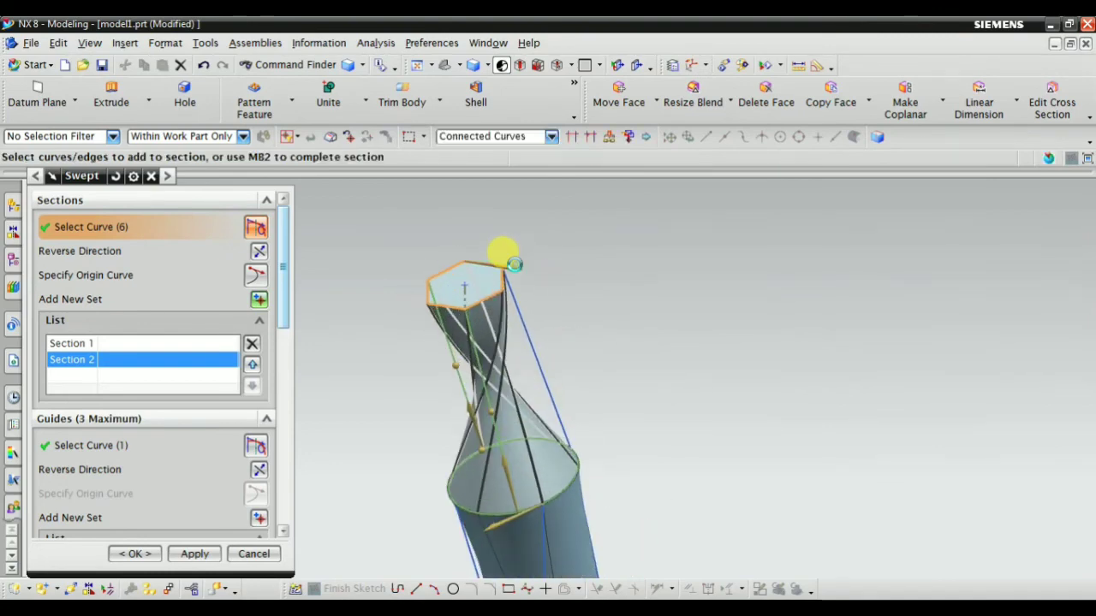
middle_click_drag(587, 325, 641, 396)
scroll(652, 477, "up", 2)
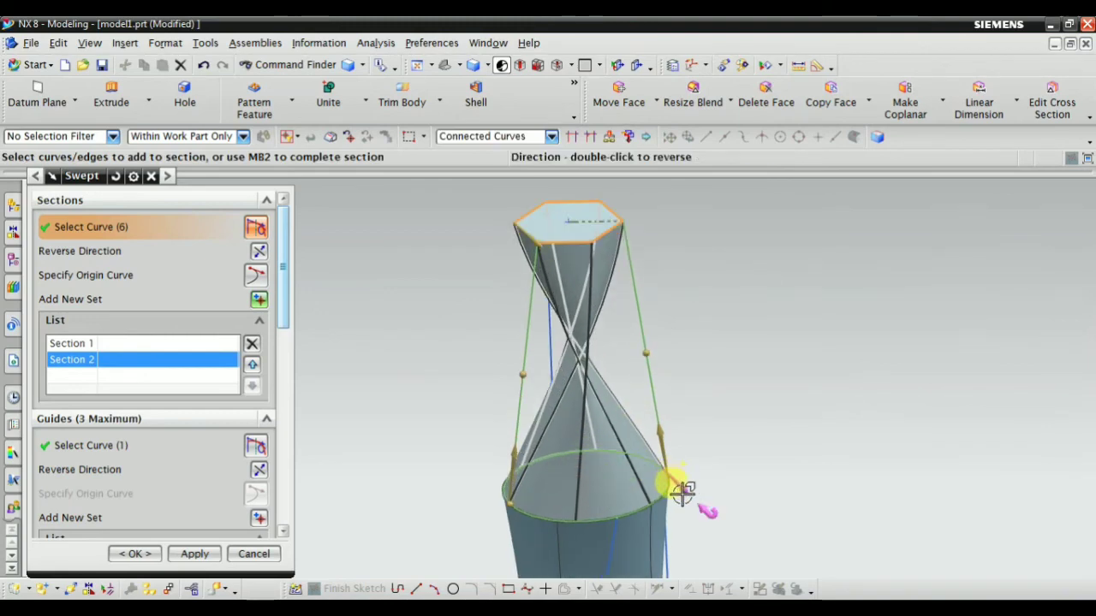
double_click(678, 493)
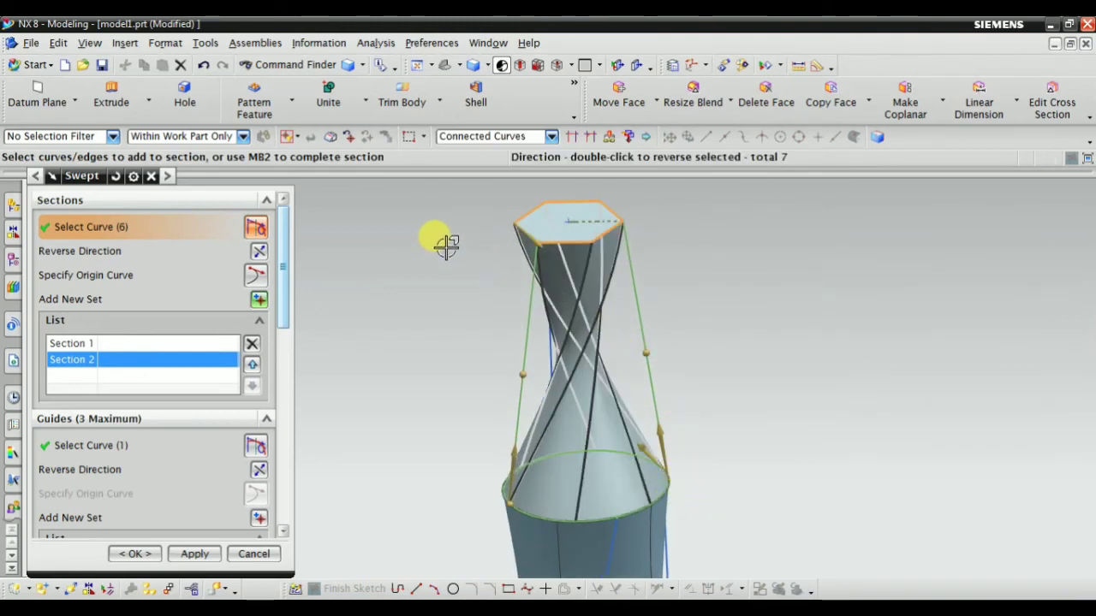
middle_click_drag(592, 414, 702, 360)
middle_click_drag(457, 291, 509, 362)
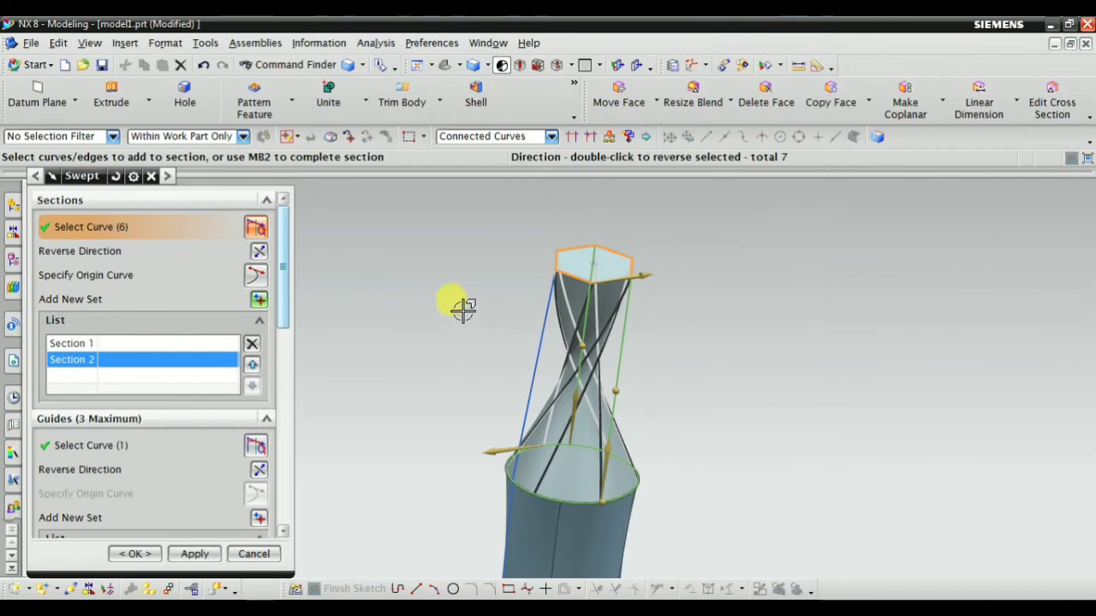
middle_click_drag(426, 363, 454, 369)
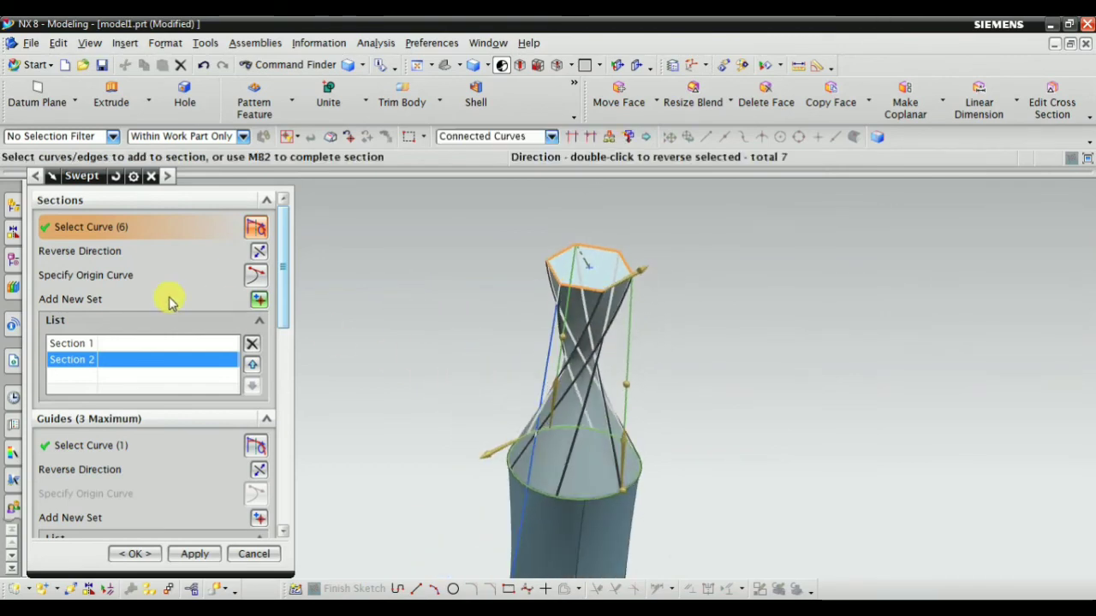
Activate Section 1 and specify the circle as its origin curve.
scroll(176, 445, "down", 4)
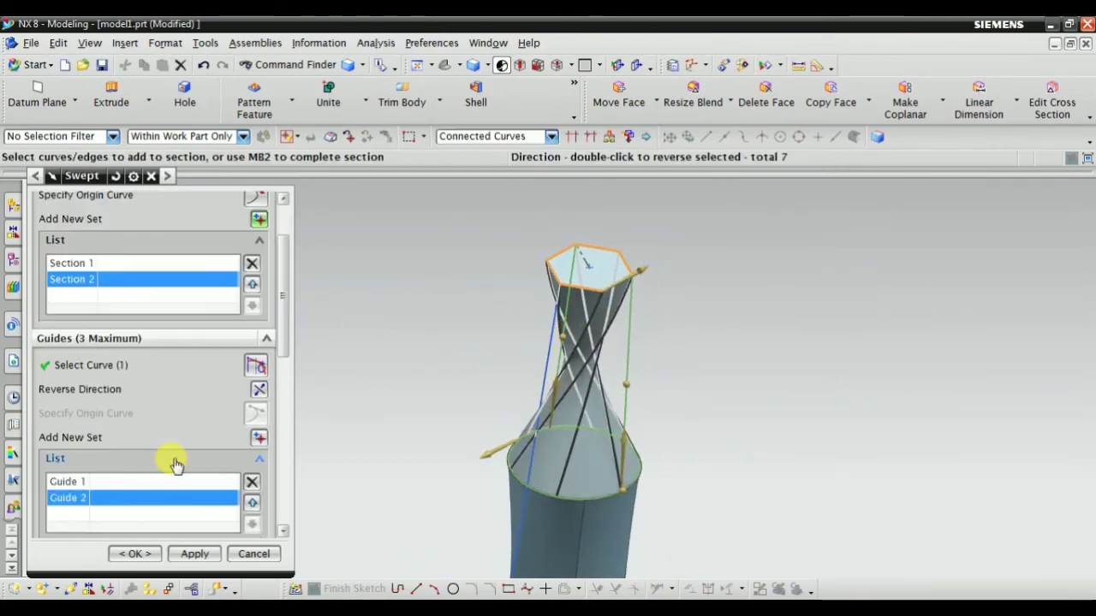
scroll(259, 390, "up", 2)
middle_click_drag(471, 399, 274, 440)
scroll(94, 342, "up", 2)
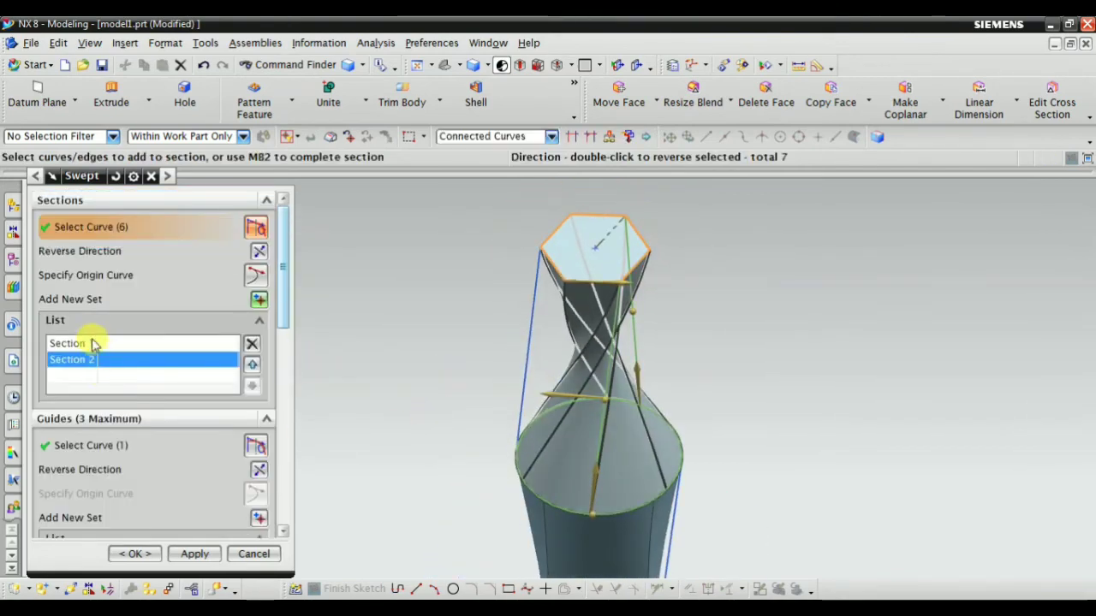
left_click(77, 347)
scroll(367, 385, "down", 3)
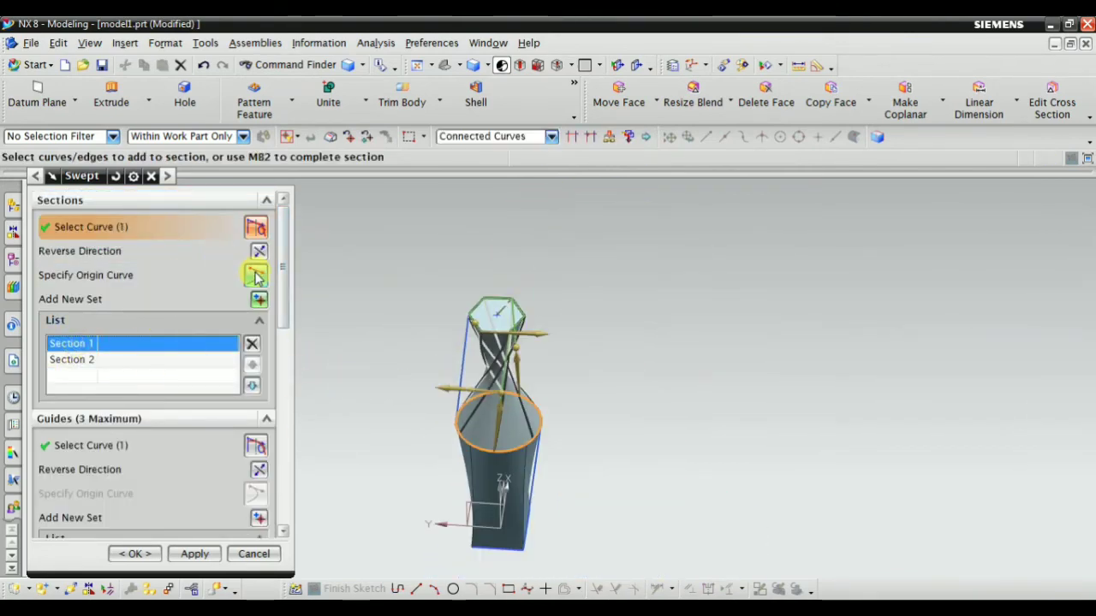
left_click(256, 276)
scroll(454, 428, "up", 5)
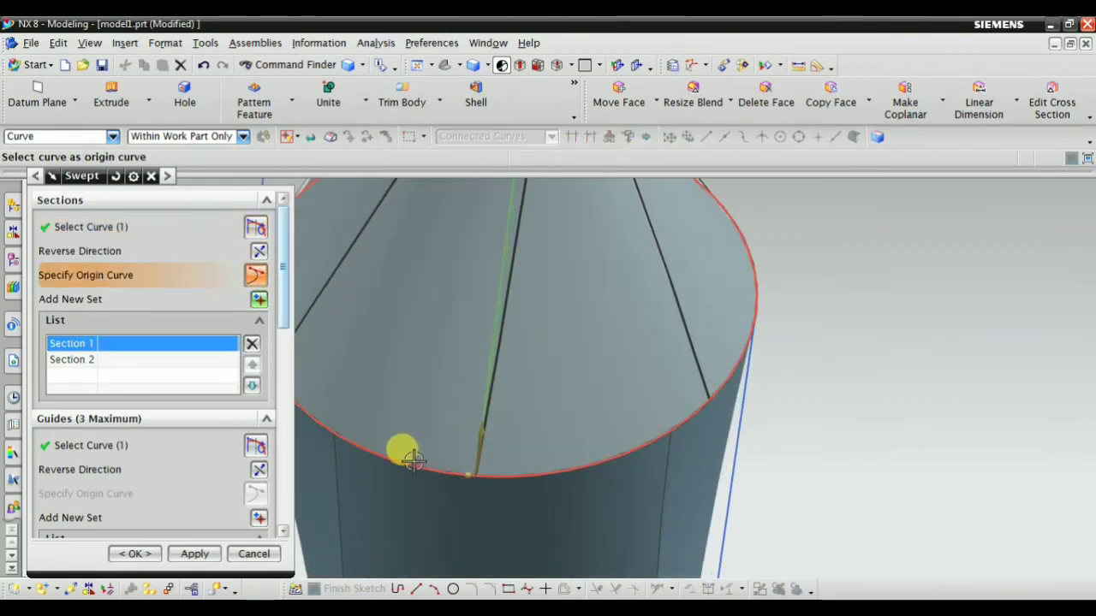
left_click(412, 462)
scroll(436, 458, "down", 5)
left_click(88, 342)
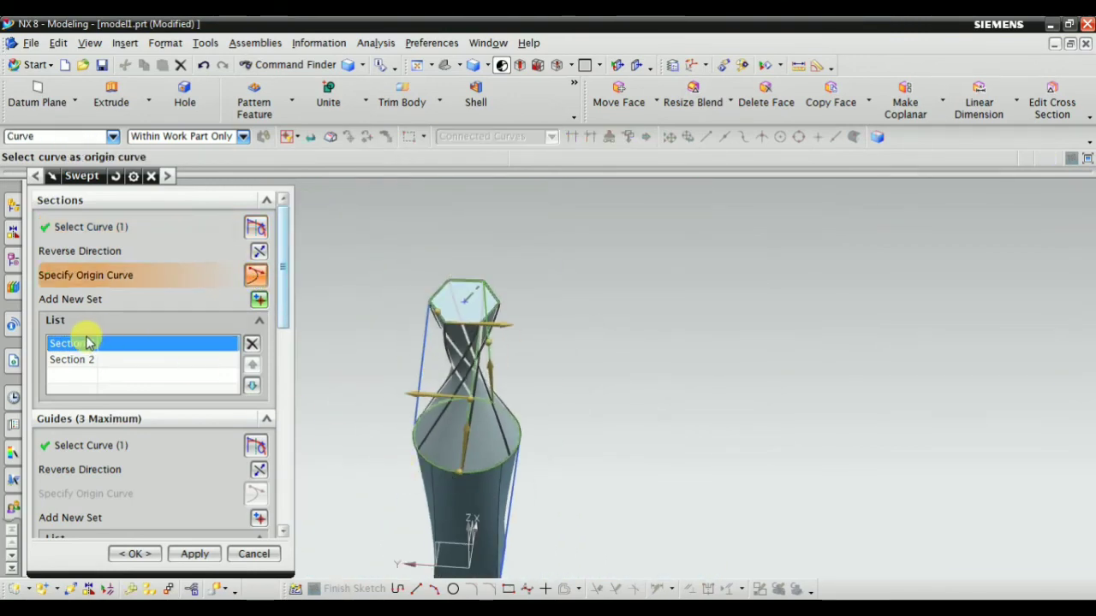
Activate Section 2 and specify an edge of the hexagon as its origin curve.
left_click(79, 358)
scroll(379, 294, "up", 4)
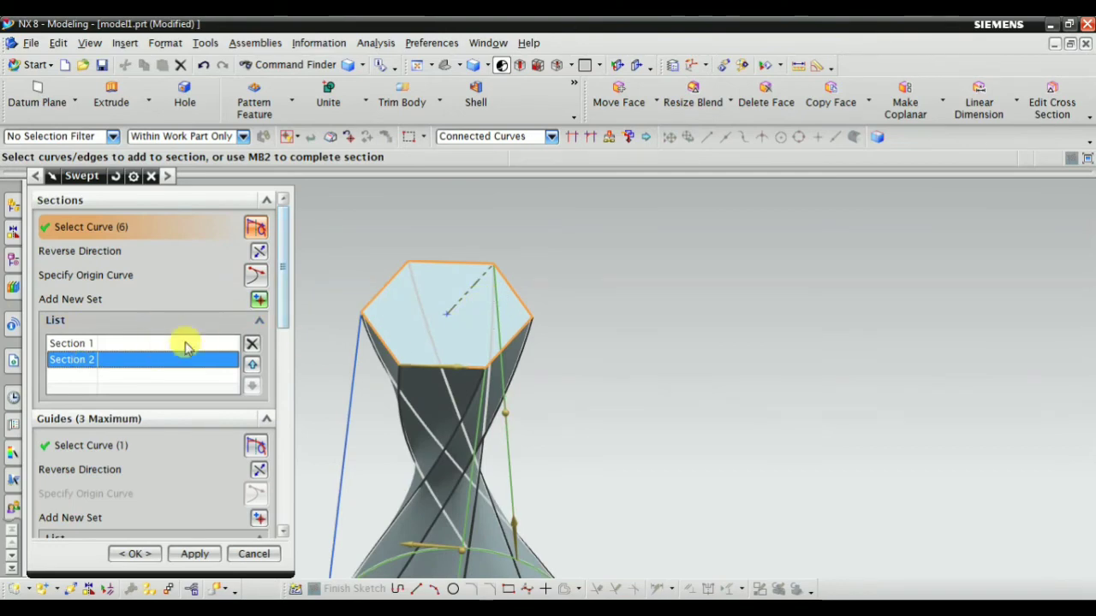
left_click(257, 277)
scroll(350, 354, "up", 5)
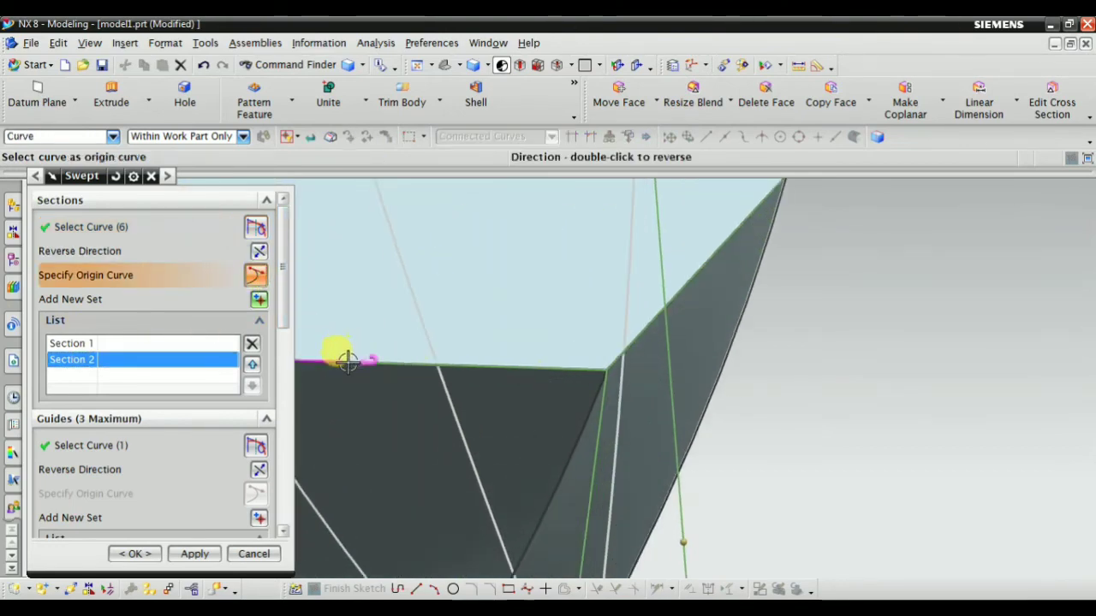
scroll(457, 354, "down", 4)
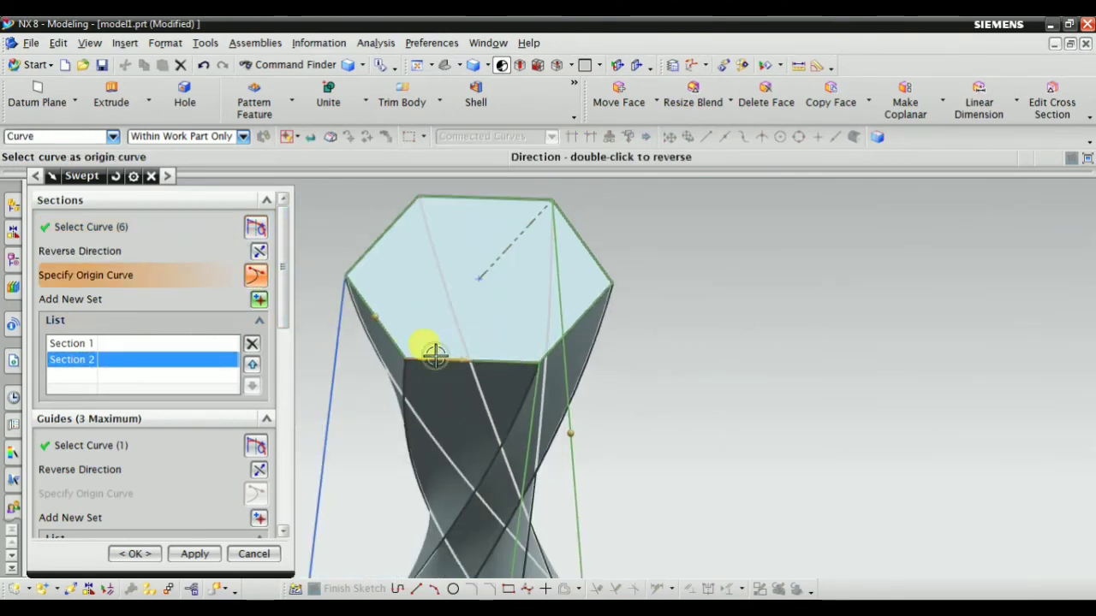
scroll(383, 327, "up", 3)
scroll(383, 327, "down", 8)
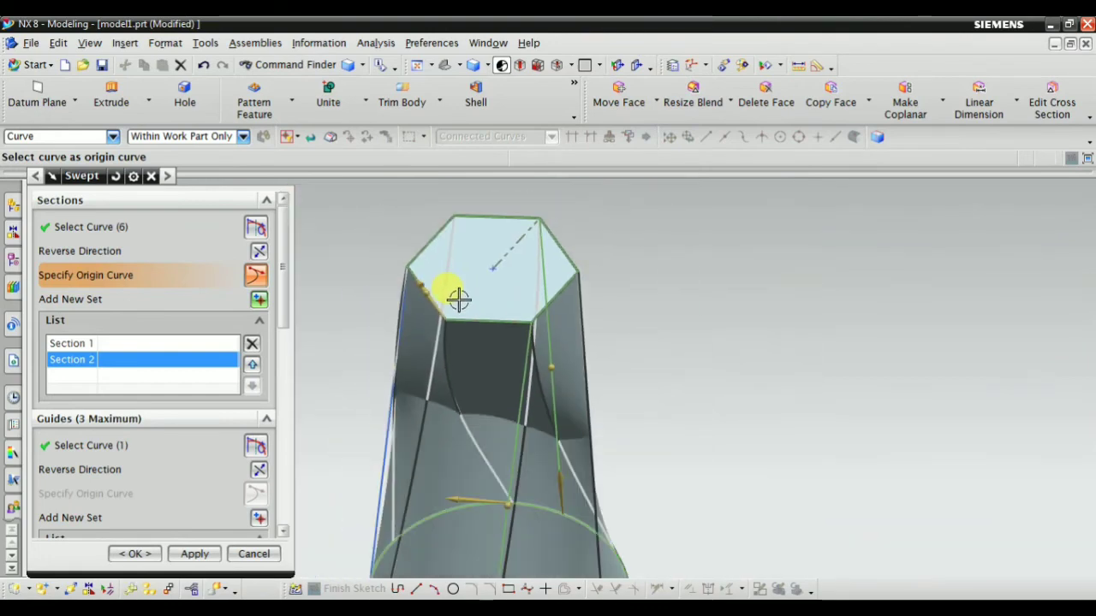
middle_click_drag(320, 329, 420, 253)
left_click(467, 248)
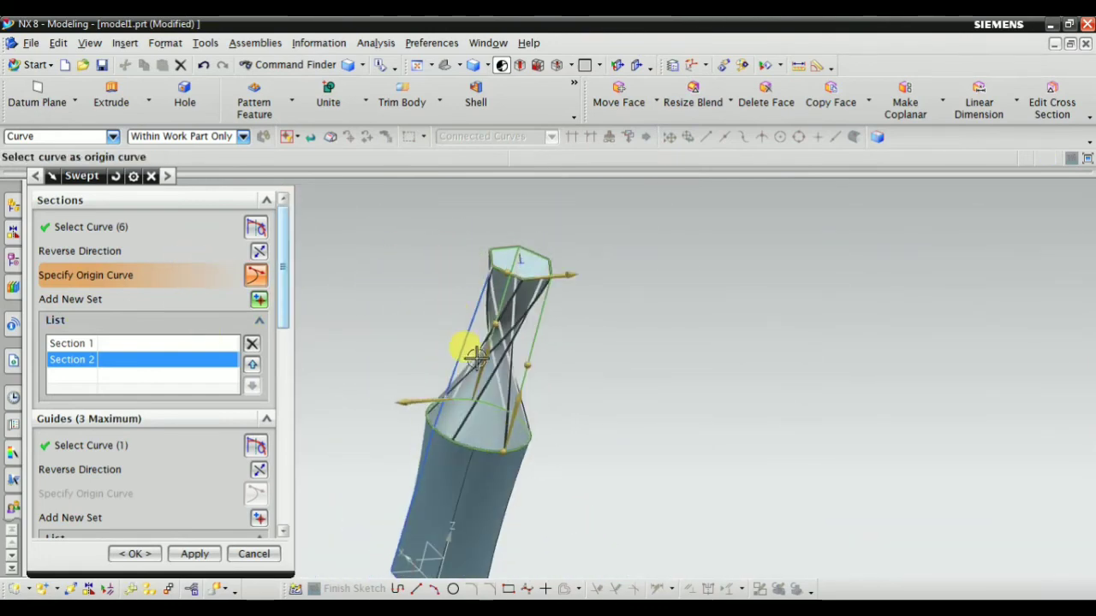
Try neighbouring hexagon edges as the origin curve of Section 2 to reduce the twist in the sweep.
middle_click_drag(475, 357, 368, 304)
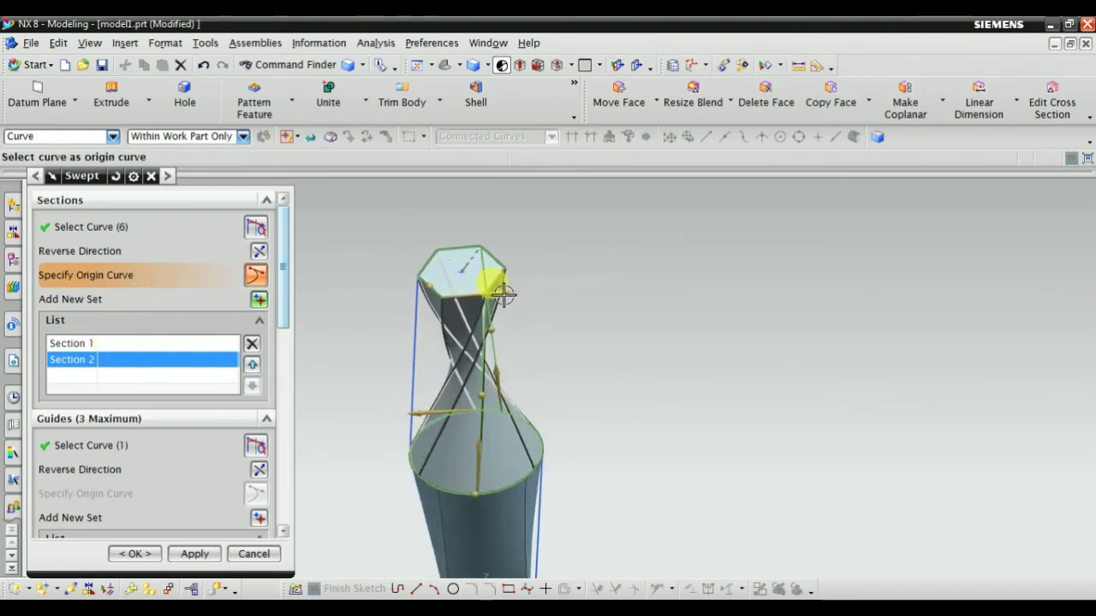
scroll(436, 279, "up", 5)
left_click(437, 279)
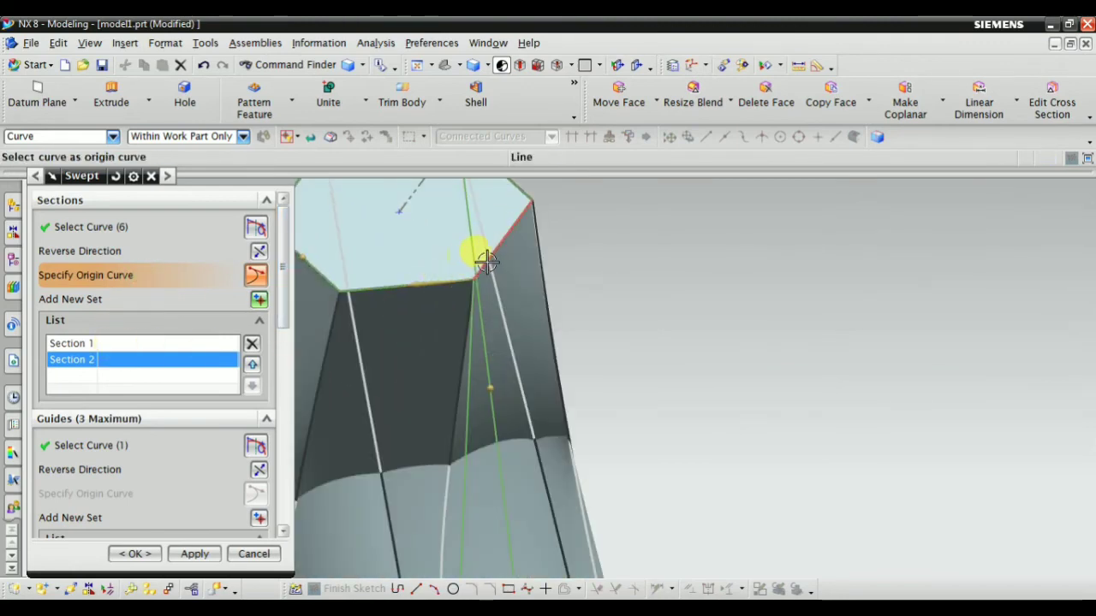
left_click(486, 261)
scroll(479, 252, "down", 5)
middle_click_drag(465, 245, 426, 292)
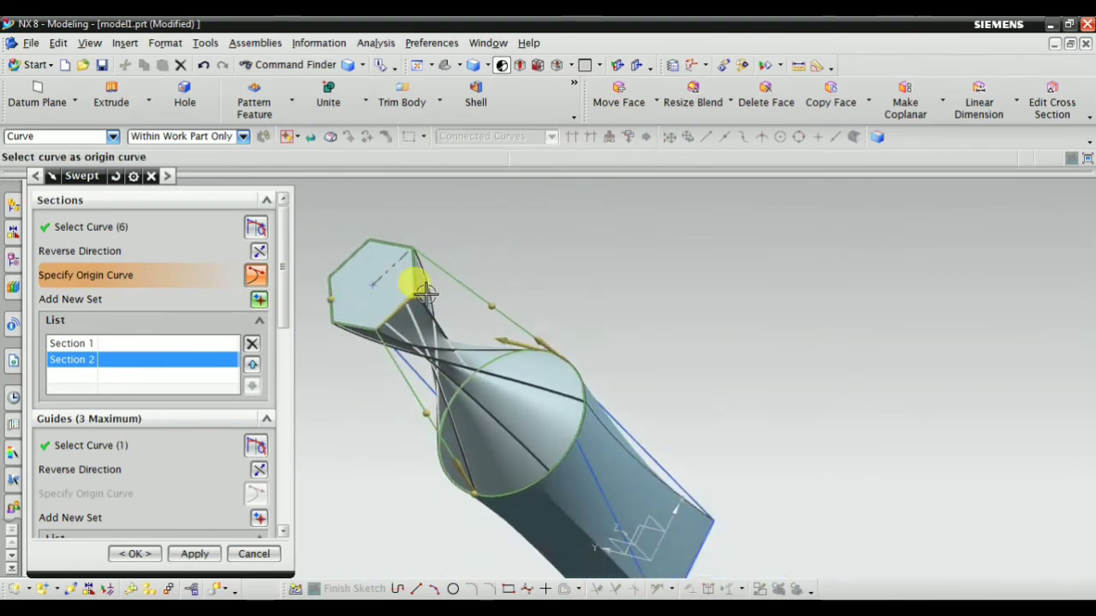
Move Section 2's origin curve to the hexagon edge that lets the sweep run from the circle to the hexagon without crossing over.
scroll(416, 284, "up", 3)
left_click(424, 275)
scroll(461, 309, "down", 3)
middle_click_drag(499, 329, 374, 434)
scroll(462, 373, "up", 5)
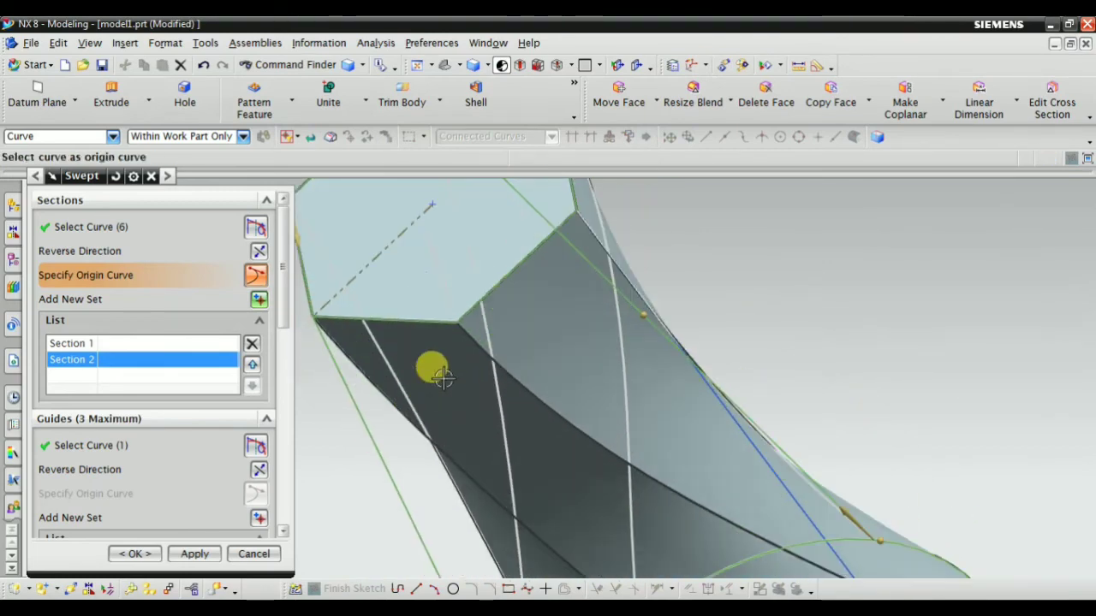
scroll(488, 287, "down", 4)
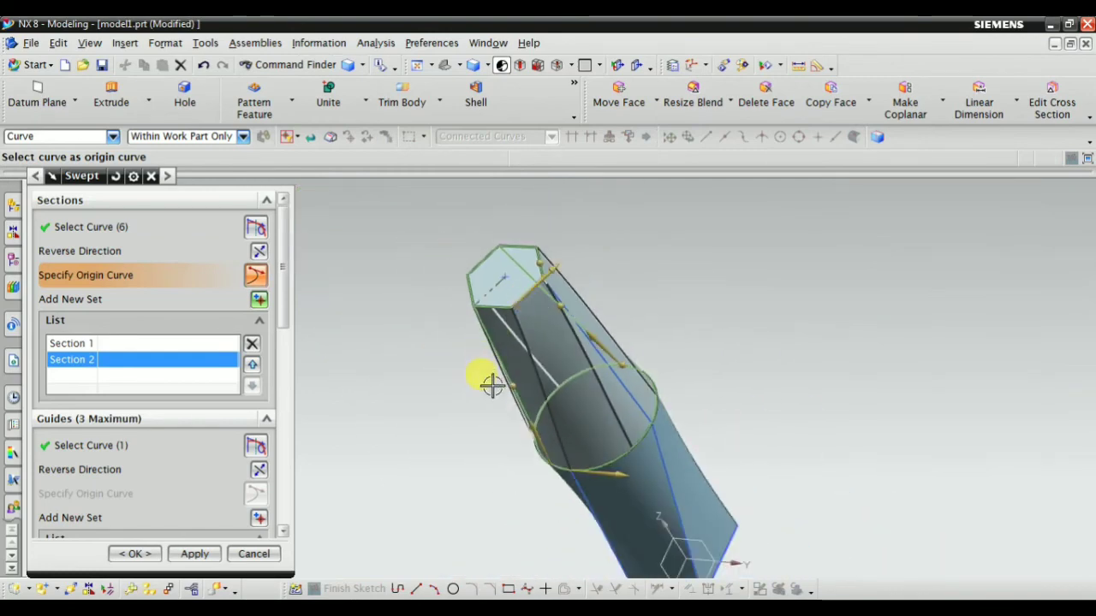
middle_click_drag(489, 379, 402, 364)
Keep the alignment at Parameter, try the Another Curve and Uniform scaling methods, and set the scaling to Lateral.
scroll(232, 433, "down", 3)
scroll(283, 364, "down", 3)
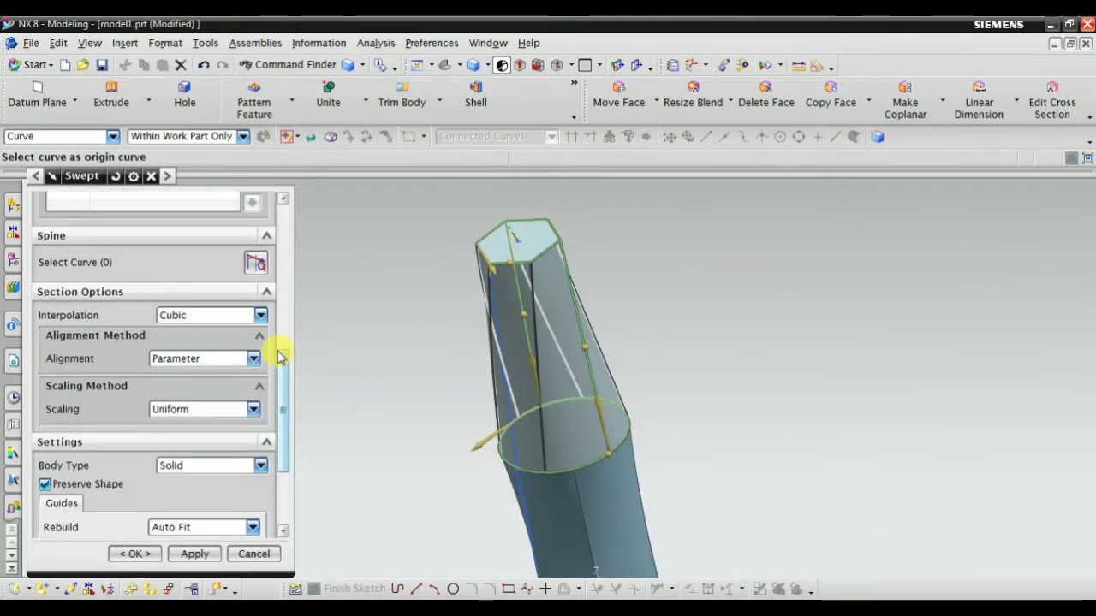
left_click(183, 359)
left_click(183, 361)
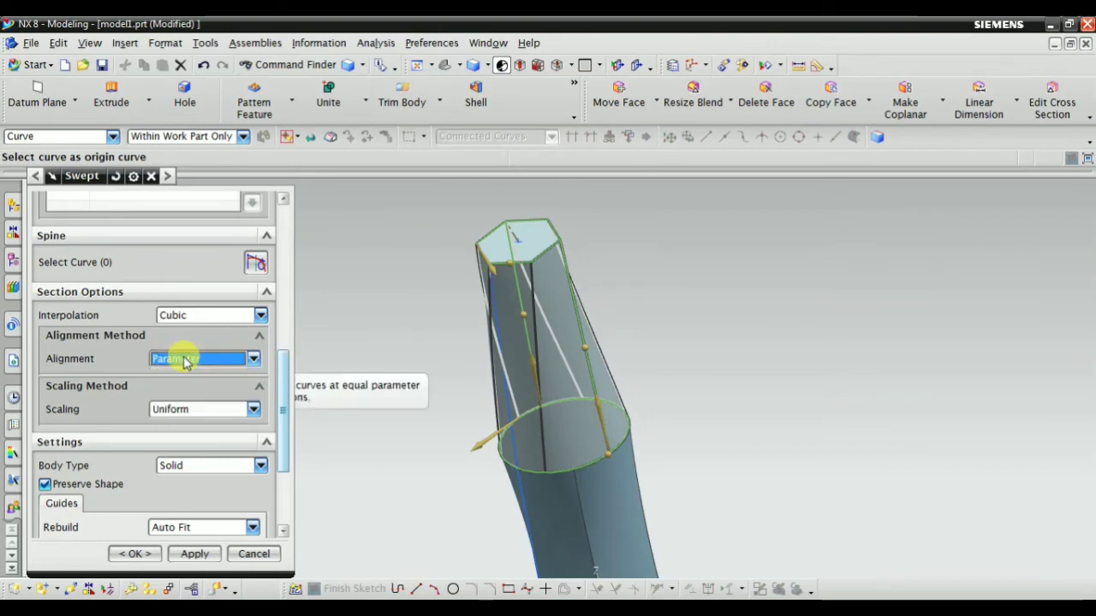
left_click(213, 411)
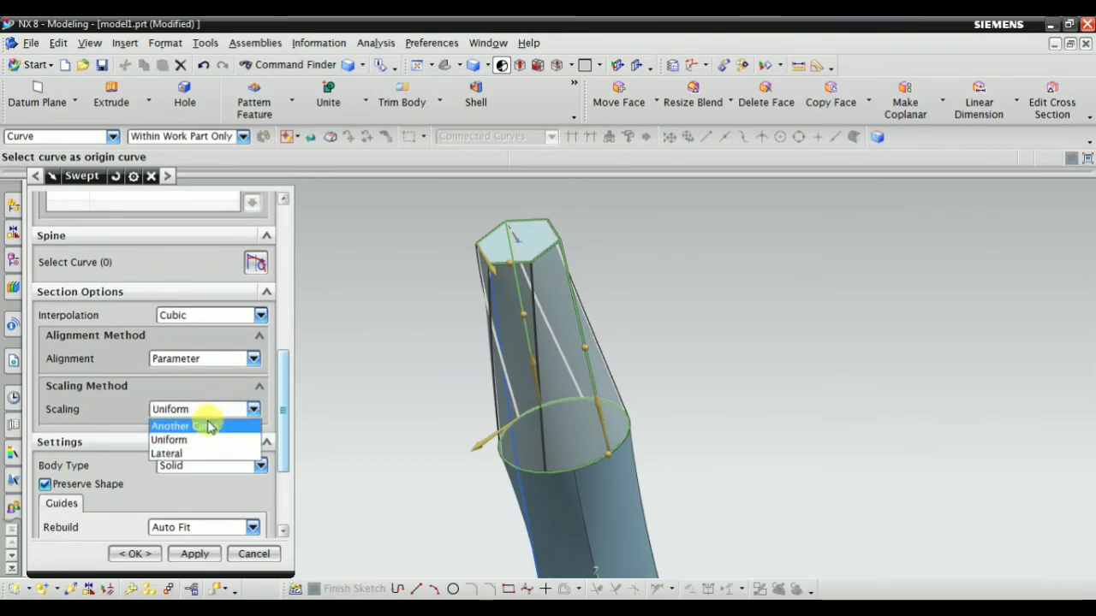
left_click(207, 424)
left_click(208, 413)
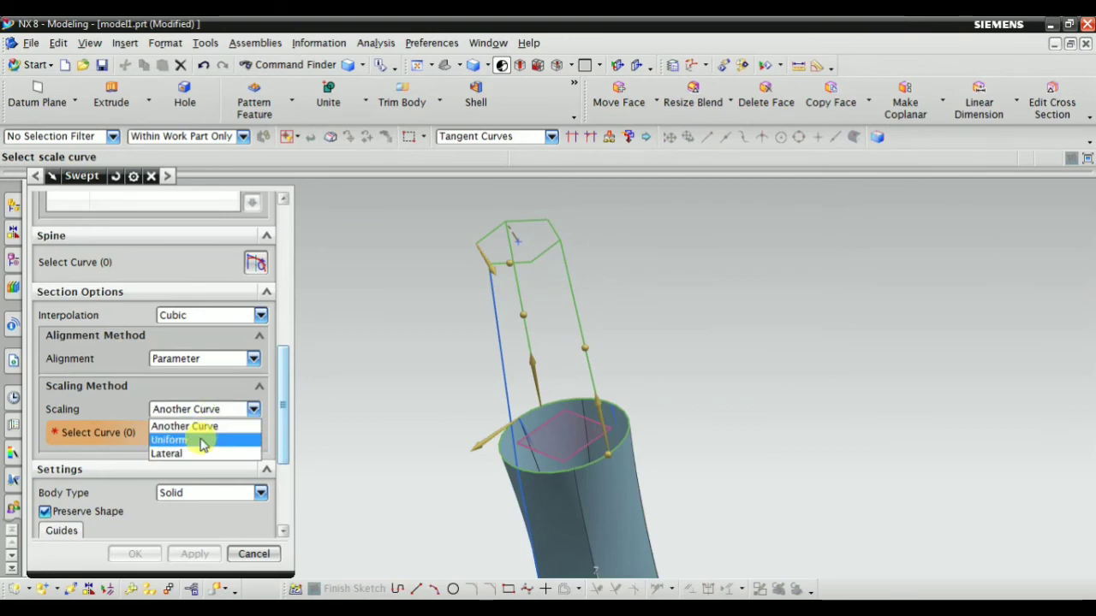
left_click(203, 440)
left_click(208, 411)
left_click(196, 452)
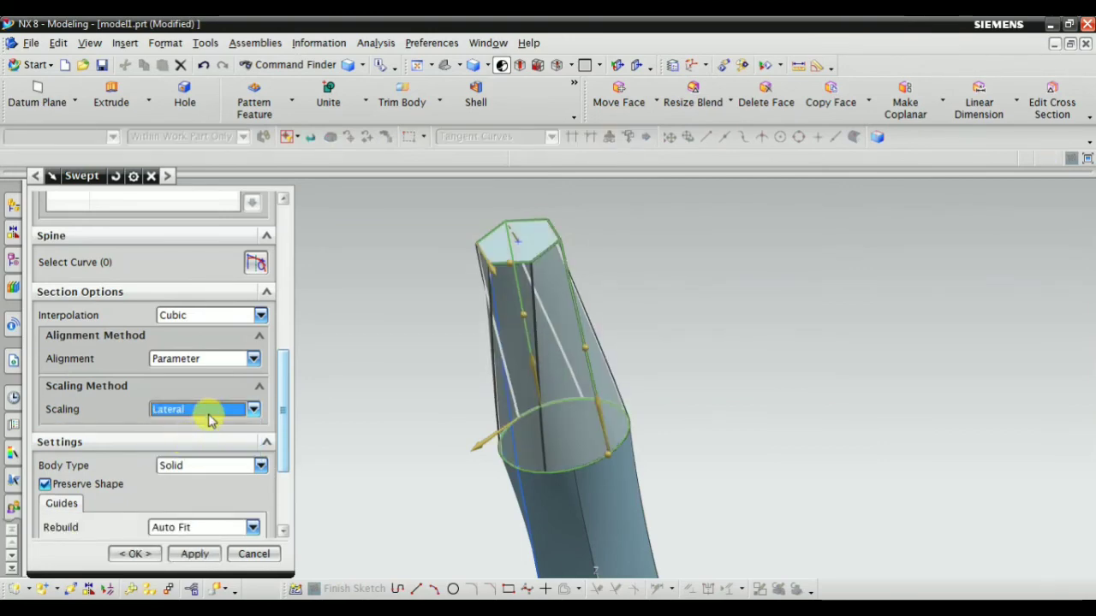
Set the body type of the Swept feature to Sheet.
scroll(206, 475, "down", 3)
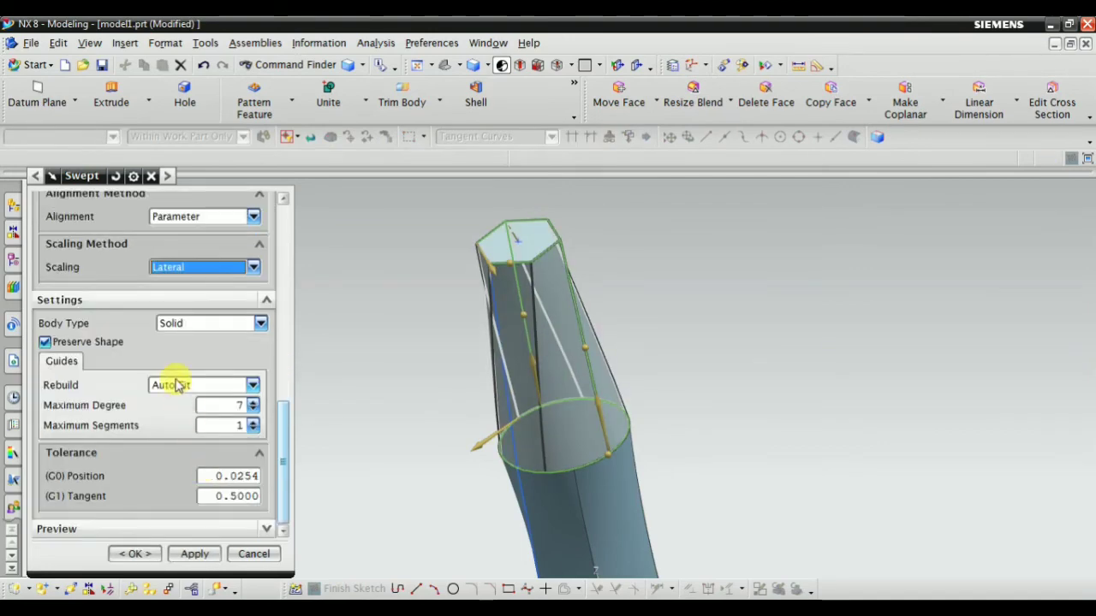
left_click(201, 321)
left_click(188, 355)
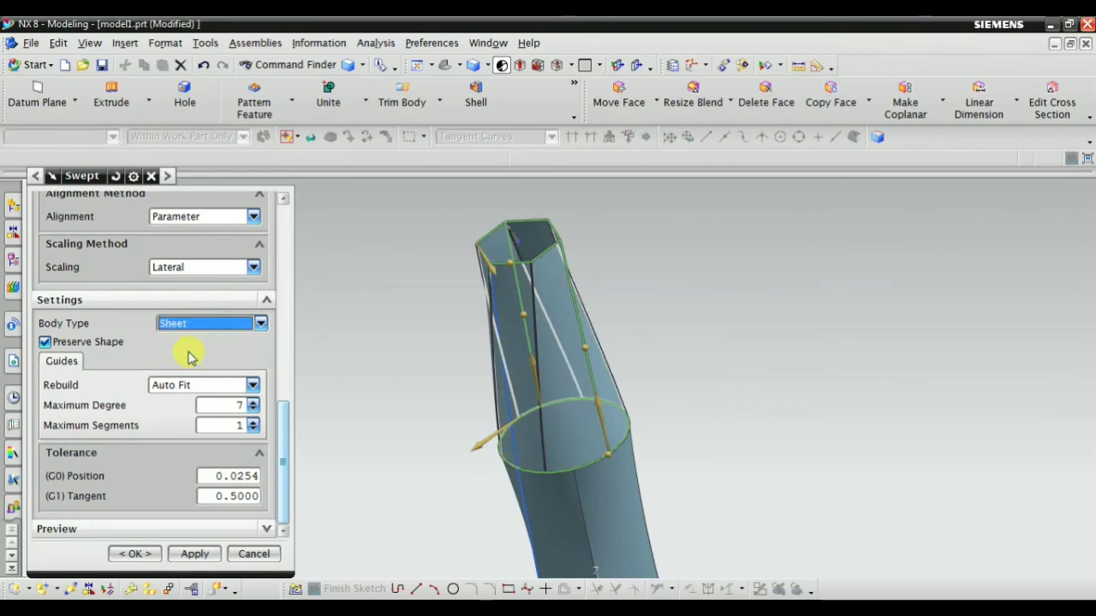
Activate the spine curve selection of the Swept feature and set the section interpolation to Linear.
scroll(202, 296, "up", 5)
scroll(232, 325, "up", 5)
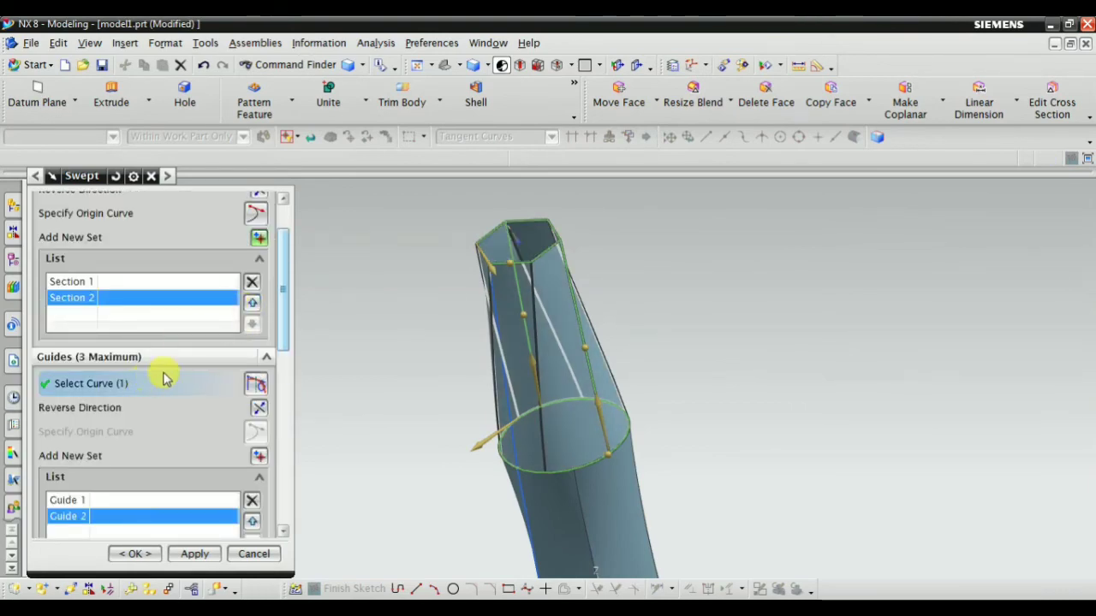
scroll(195, 415, "down", 3)
scroll(210, 411, "down", 2)
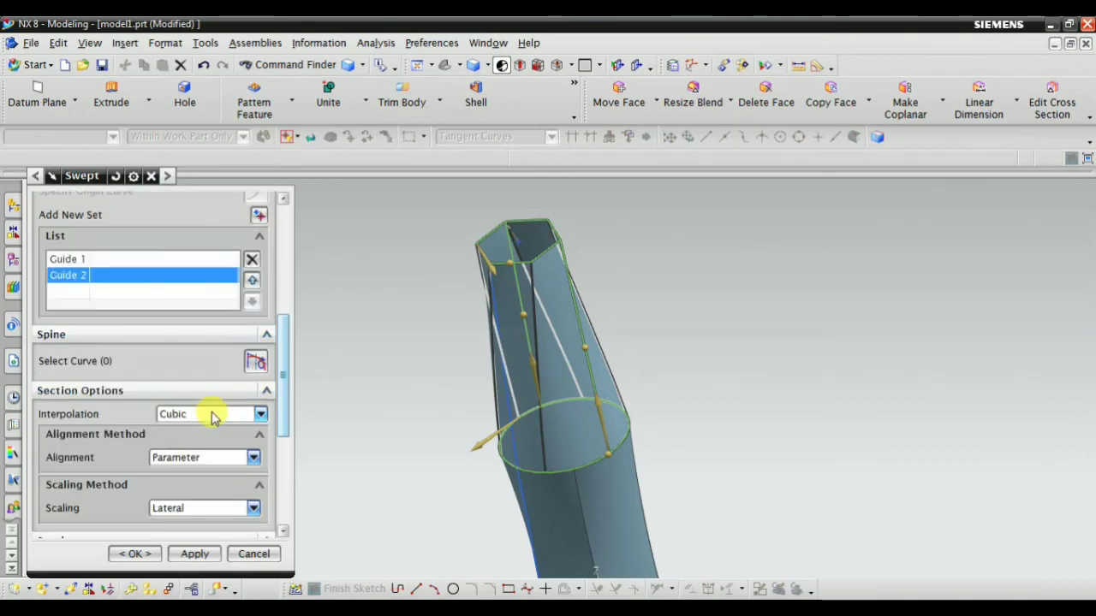
left_click(255, 363)
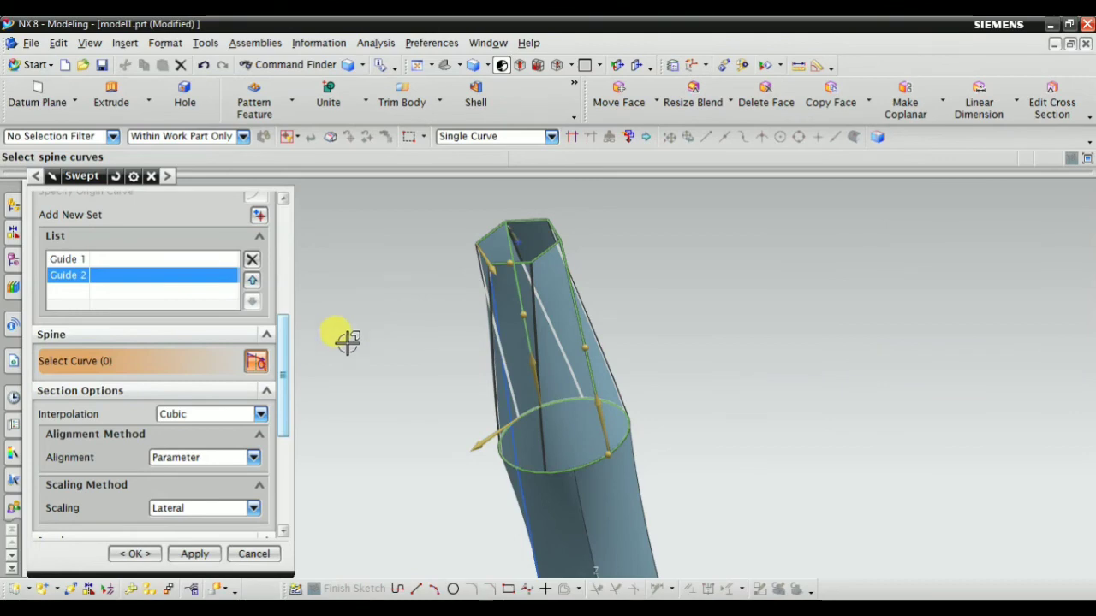
left_click(215, 413)
left_click(198, 426)
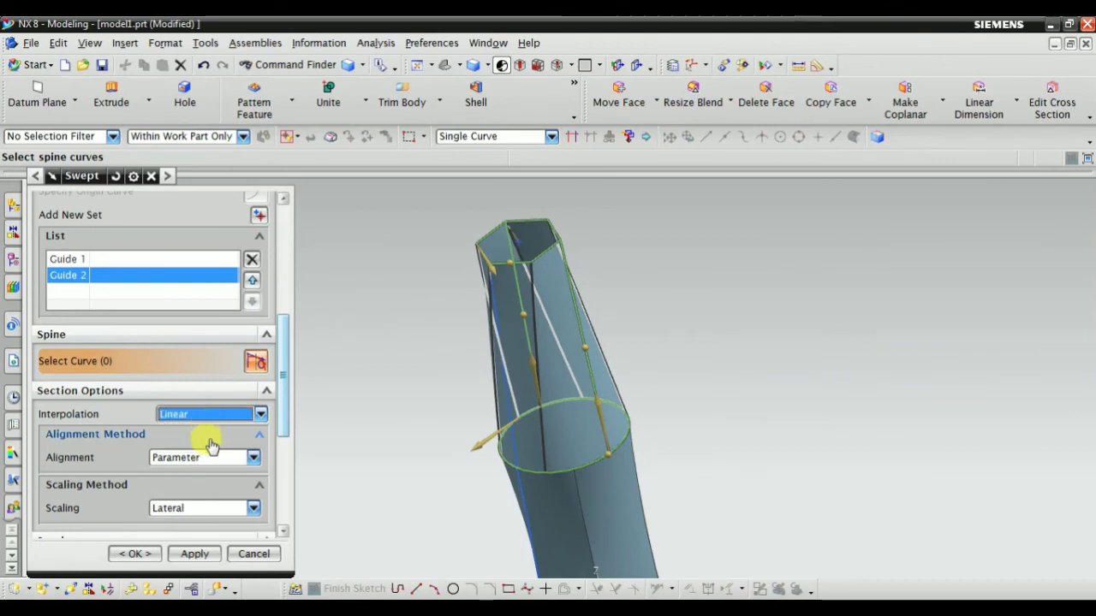
Keep alignment at Parameter and scaling at Lateral, set the guide rebuild to None, and create the circle-to-hexagon Swept feature.
scroll(211, 443, "down", 4)
left_click(197, 302)
left_click(197, 305)
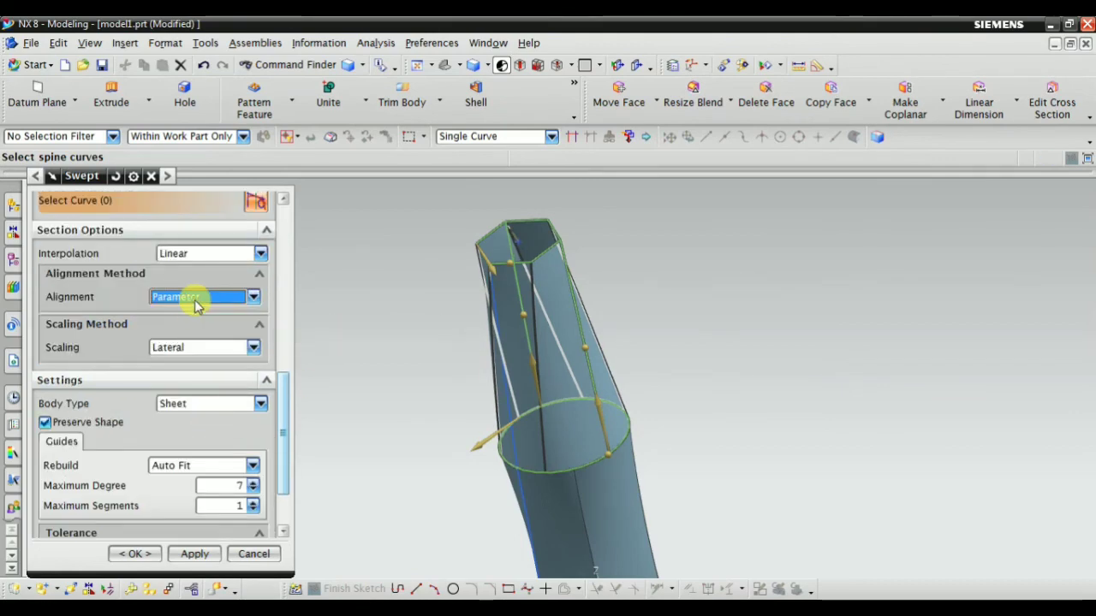
left_click(180, 353)
left_click(183, 356)
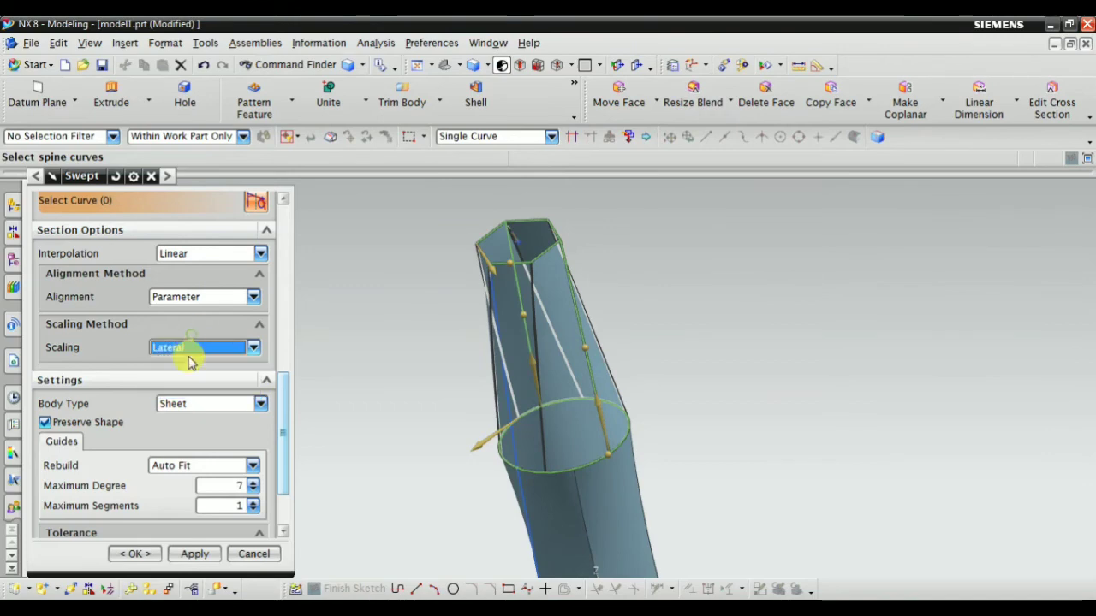
scroll(204, 410, "down", 2)
left_click(201, 387)
left_click(207, 398)
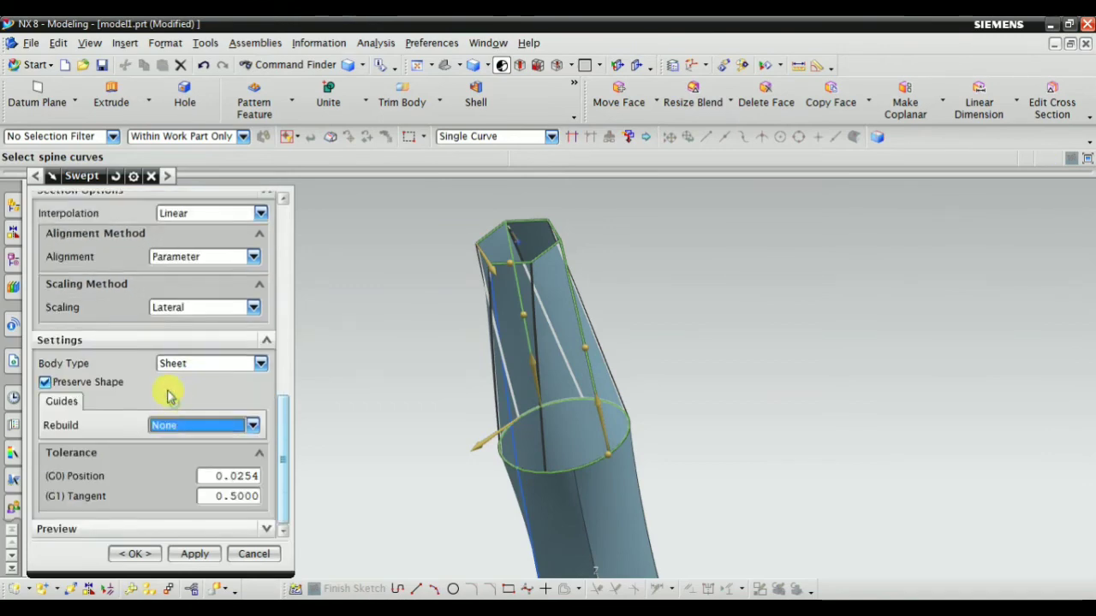
scroll(163, 377, "up", 5)
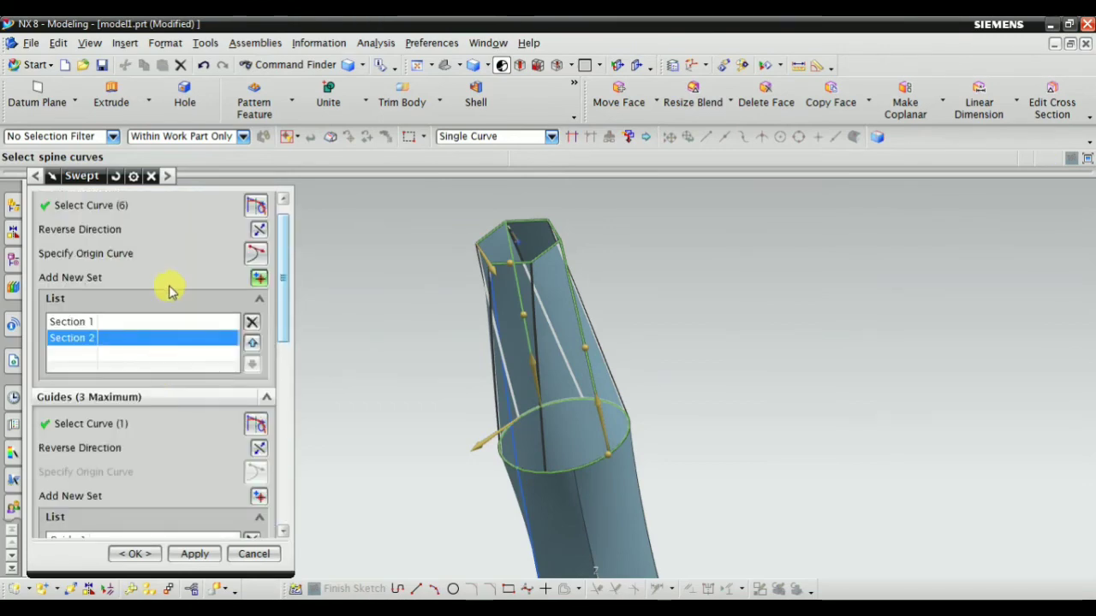
left_click(150, 552)
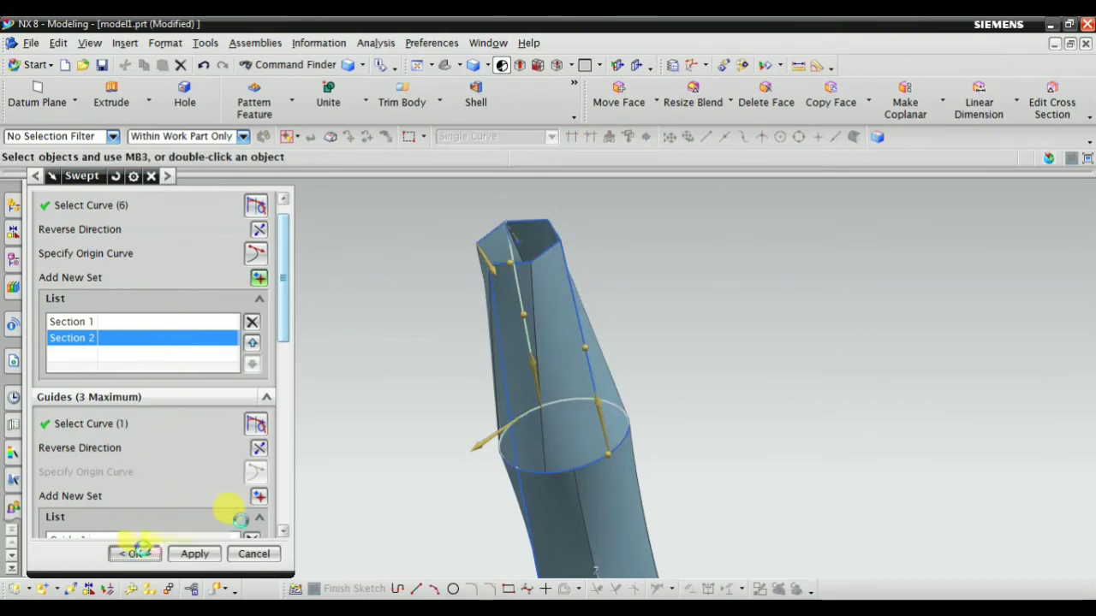
Examine the joint between the two swept bodies and reopen the upper Swept feature to review its sections.
middle_click_drag(325, 342, 695, 458)
left_click(418, 65)
left_click(441, 66)
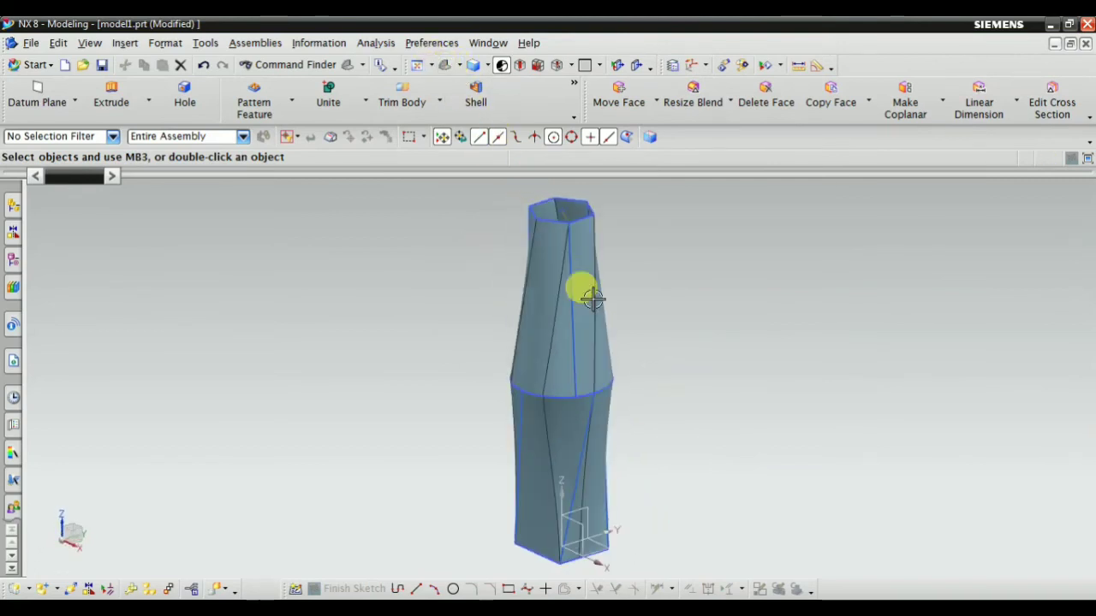
scroll(579, 371, "up", 3)
scroll(575, 329, "down", 2)
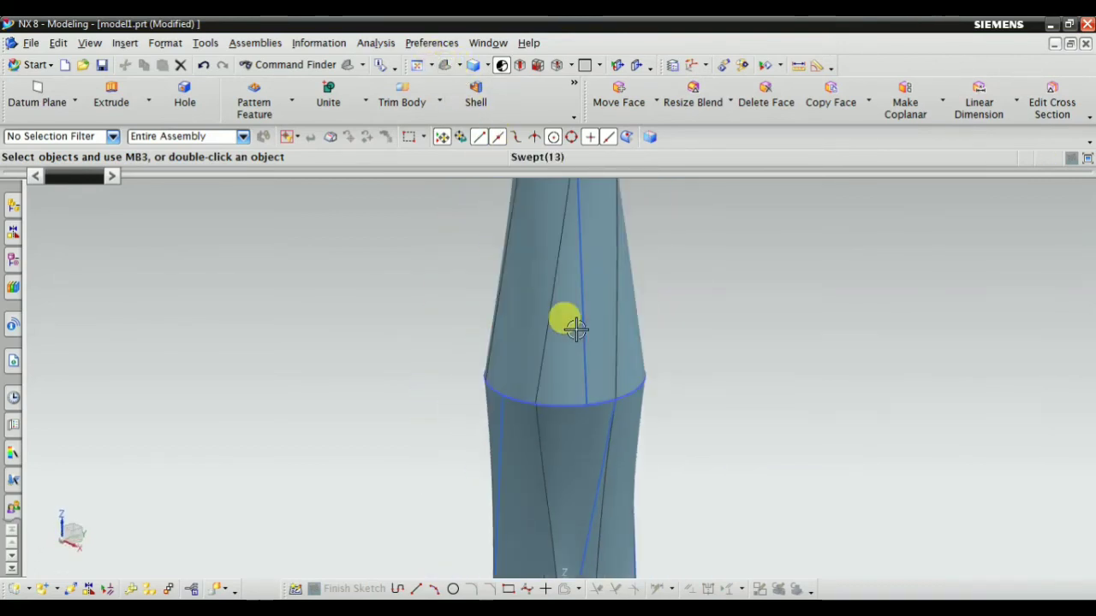
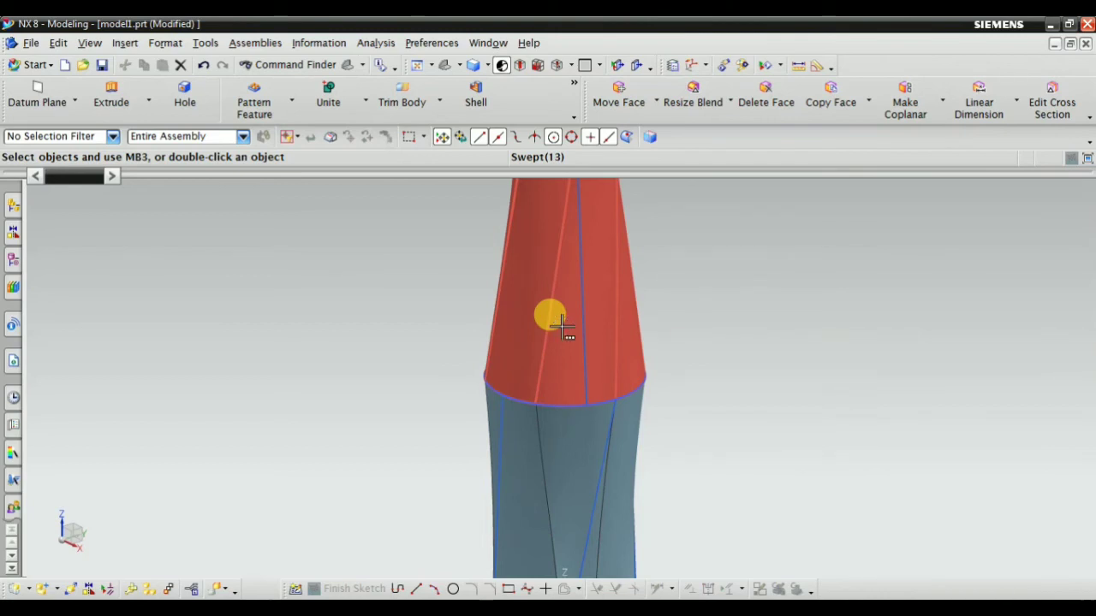
double_click(561, 330)
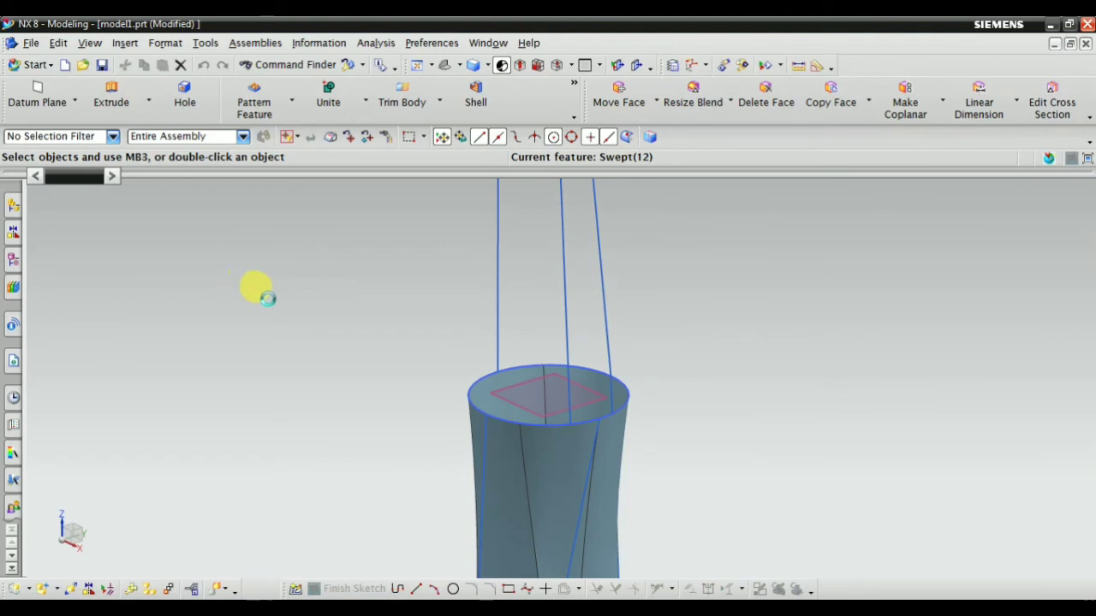
scroll(391, 317, "down", 2)
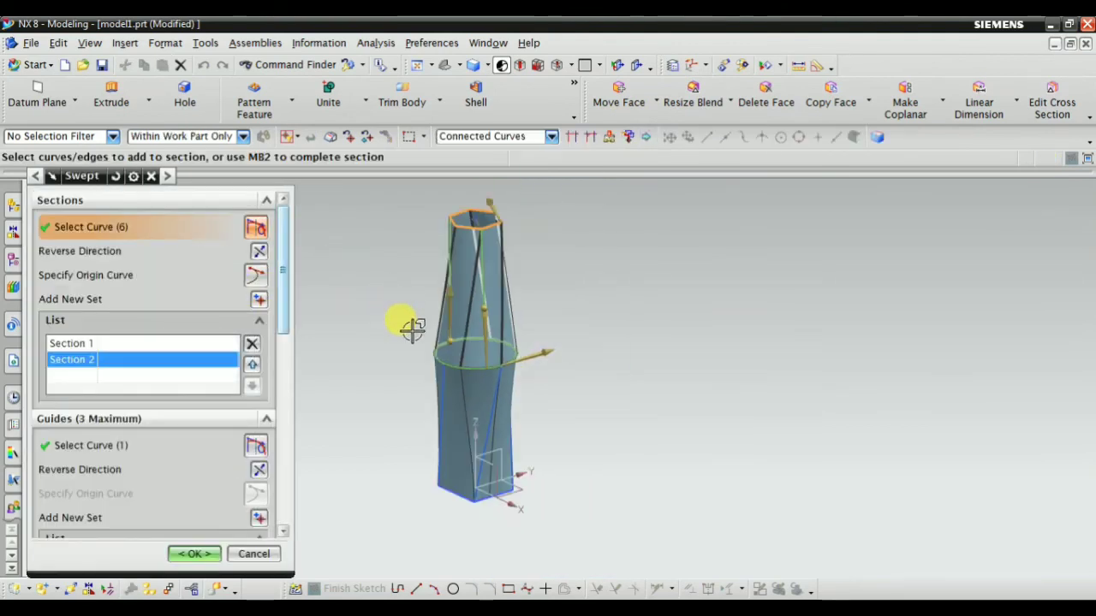
middle_click(422, 383)
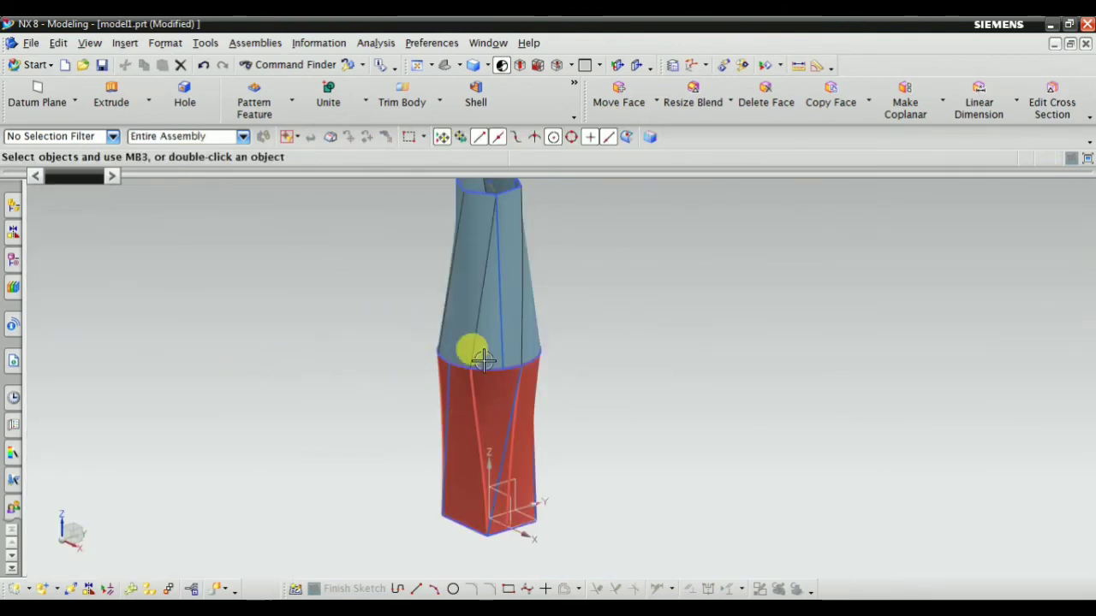
Delete both Swept features, the lower rectangle-to-circle one and the upper circle-to-hexagon one.
left_click(11, 267)
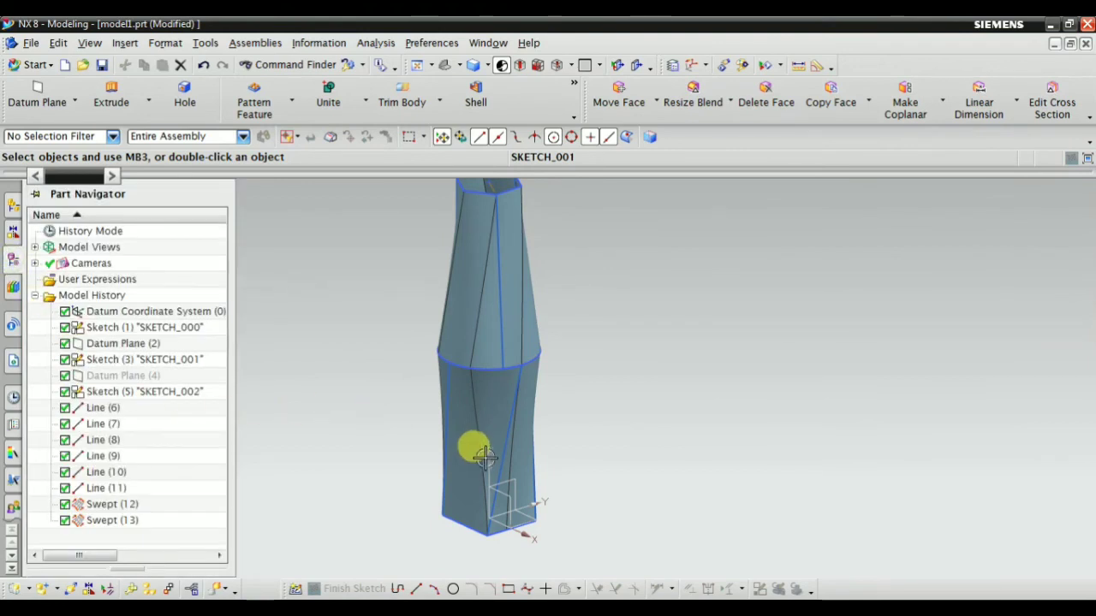
left_click(460, 419)
right_click(465, 323)
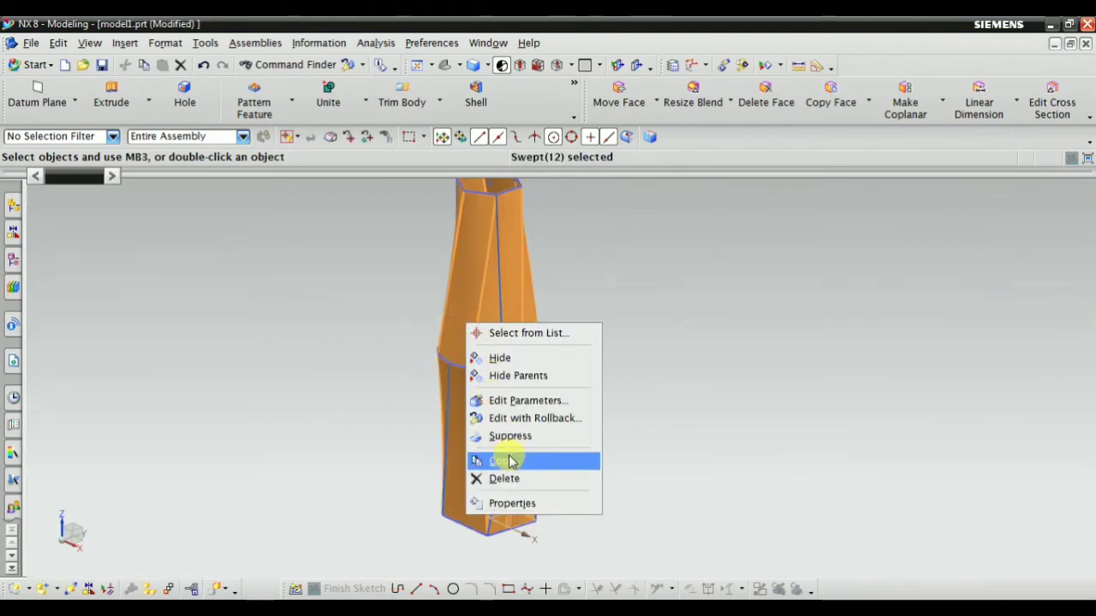
left_click(507, 481)
Delete all six connecting lines between the rectangle, circle and hexagon sketches.
middle_click_drag(341, 488, 397, 454)
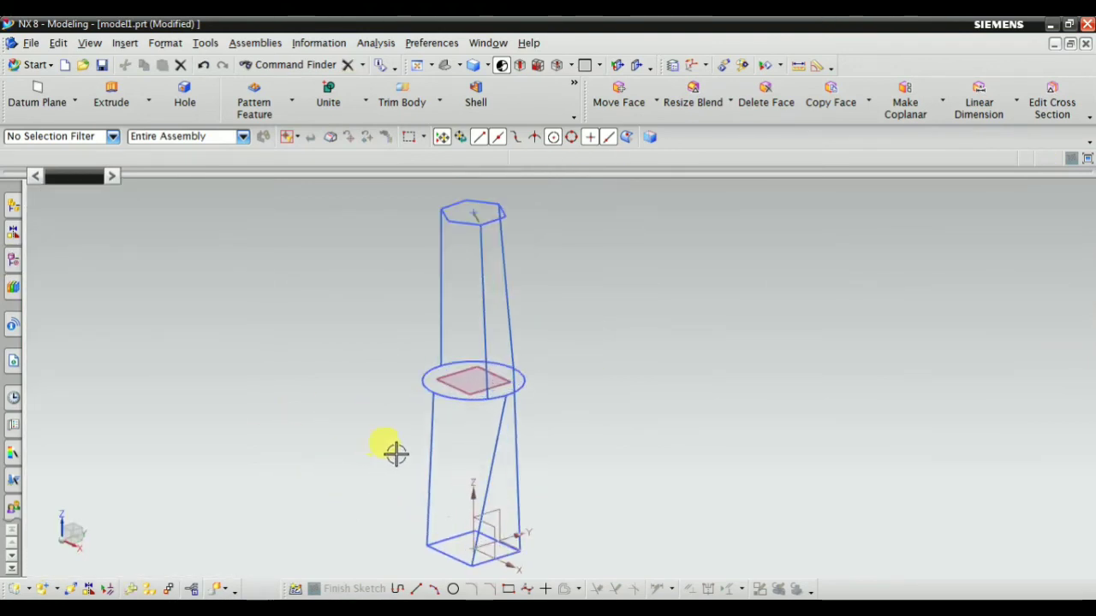
left_click(436, 456)
left_click(497, 440)
left_click(517, 438)
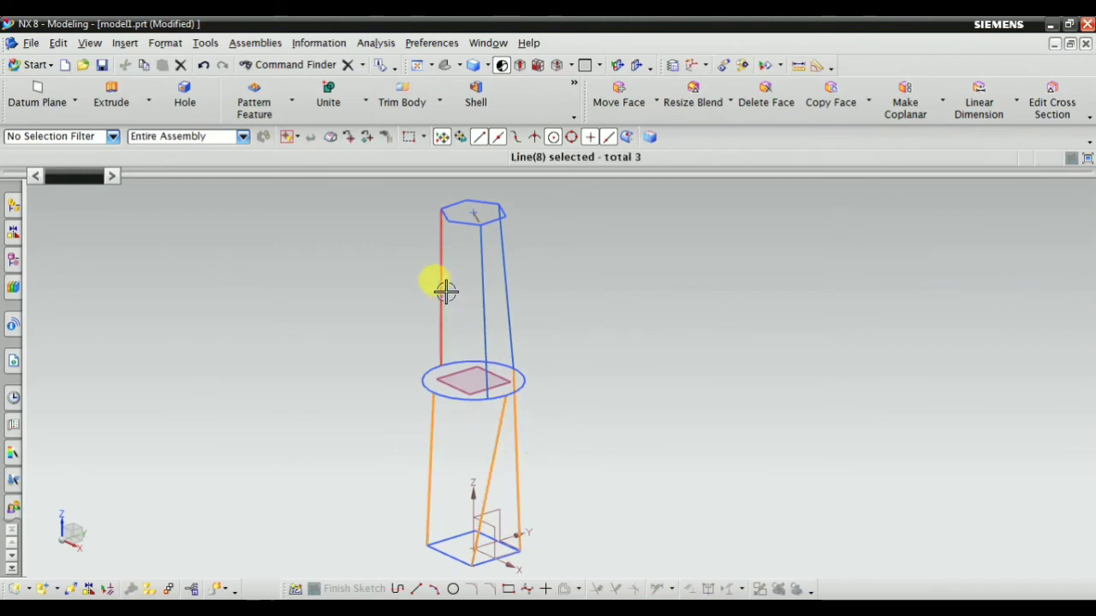
left_click(439, 289)
left_click(484, 294)
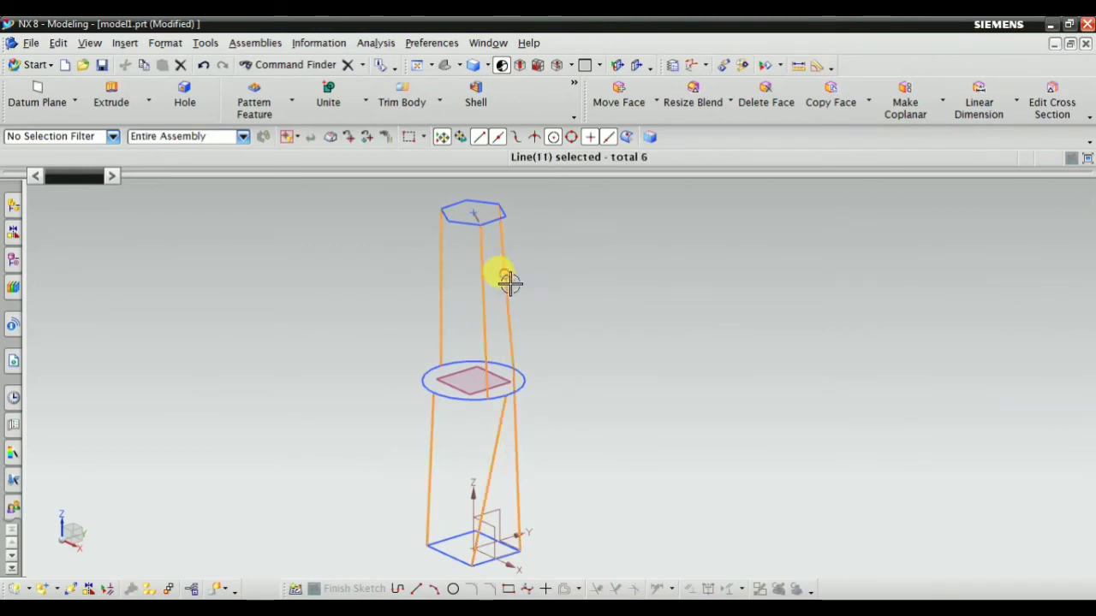
right_click(509, 284)
left_click(533, 454)
left_click(247, 342)
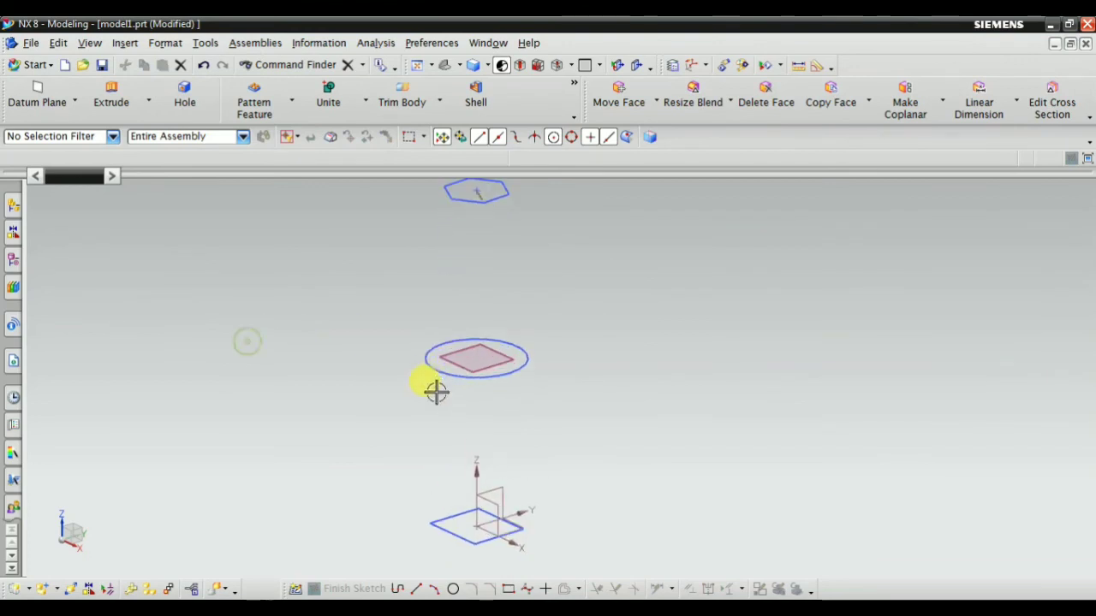
Hide the circle sketch and the datum plane in the middle, leaving only the rectangle and hexagon sketches displayed.
left_click(436, 391)
right_click(435, 359)
left_click(492, 60)
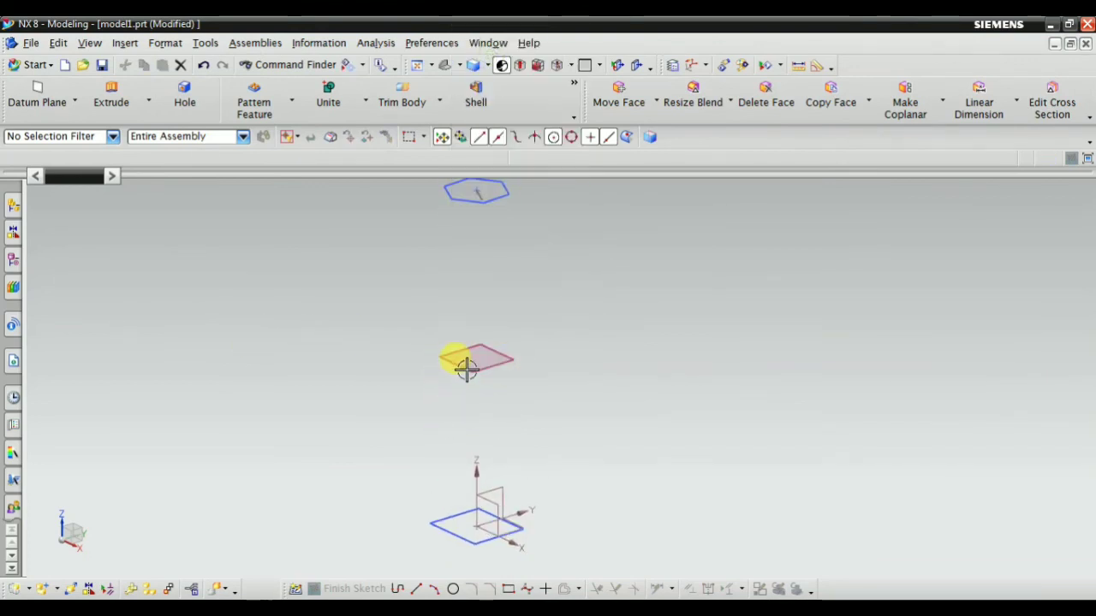
left_click(465, 368)
right_click(472, 370)
left_click(499, 54)
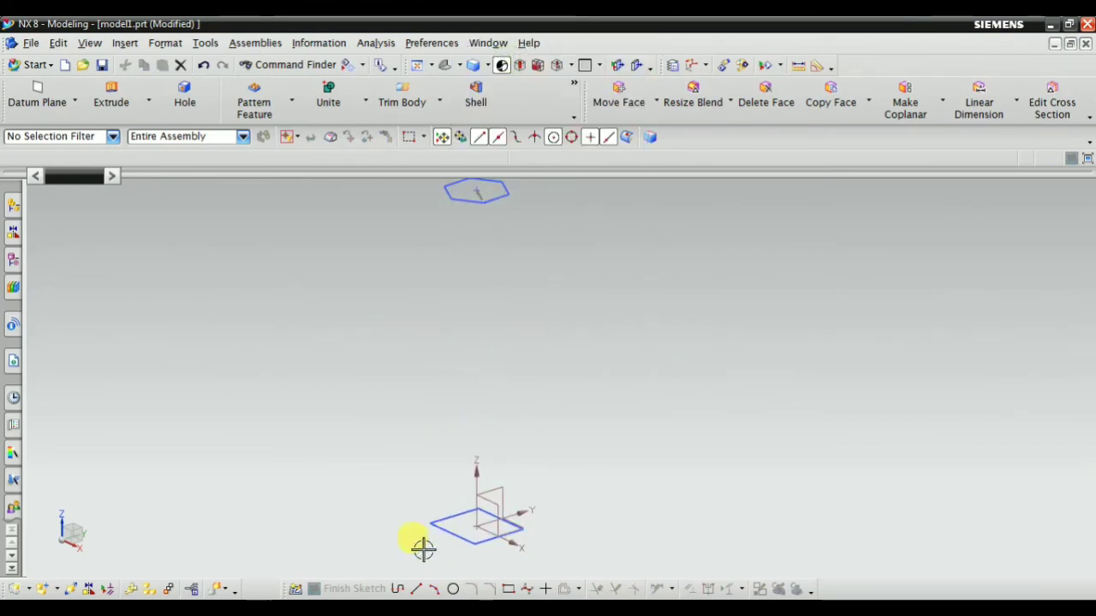
mouse_move(423, 549)
middle_mouse_down()
mouse_move(465, 386)
mouse_move(436, 364)
mouse_move(419, 296)
mouse_move(485, 412)
middle_mouse_up()
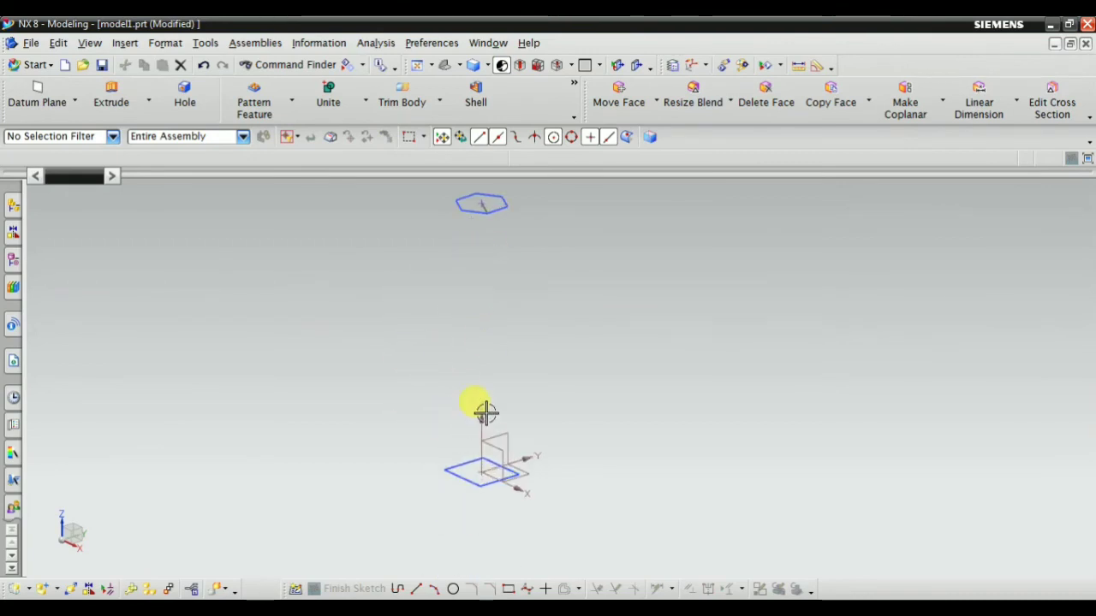
Draw a line from a corner of the bottom rectangle to the nearby hexagon corner above it.
left_click(130, 45)
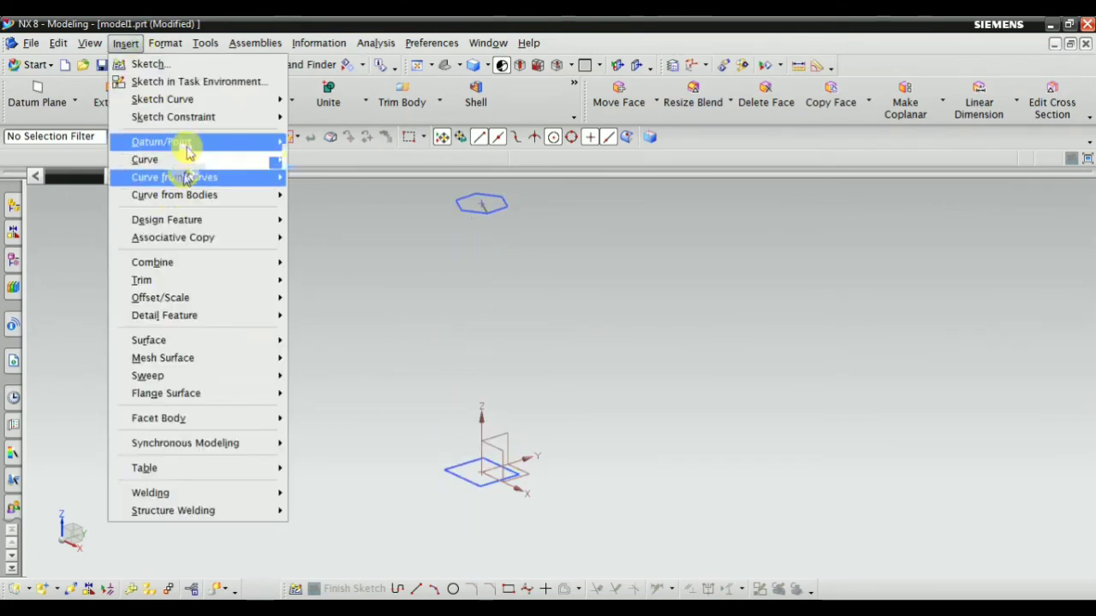
mouse_move(205, 160)
left_click(329, 179)
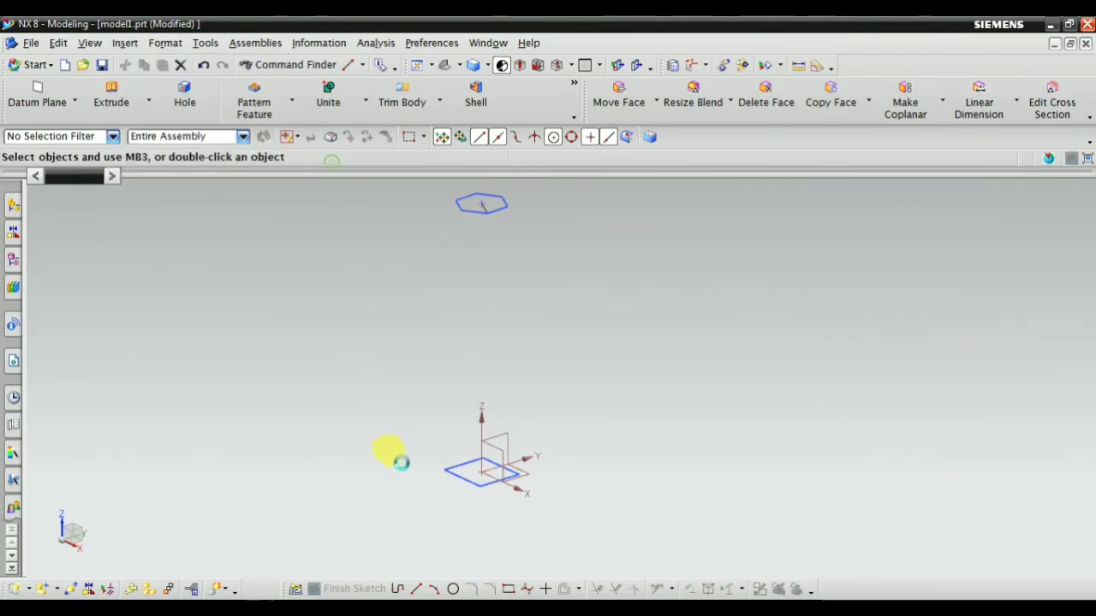
left_click(462, 440)
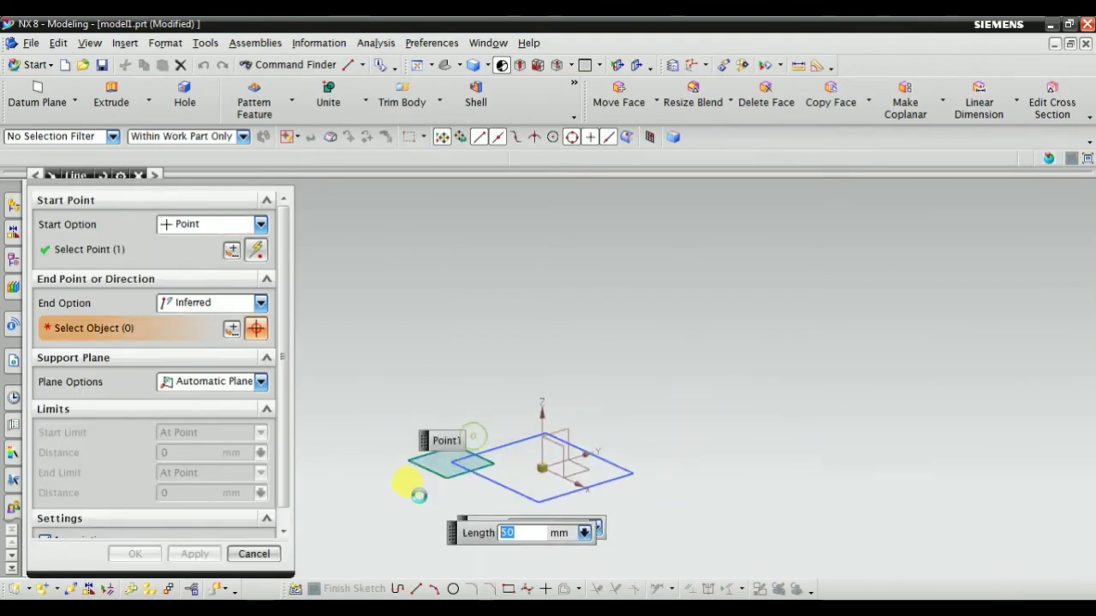
scroll(437, 368, "up", 3)
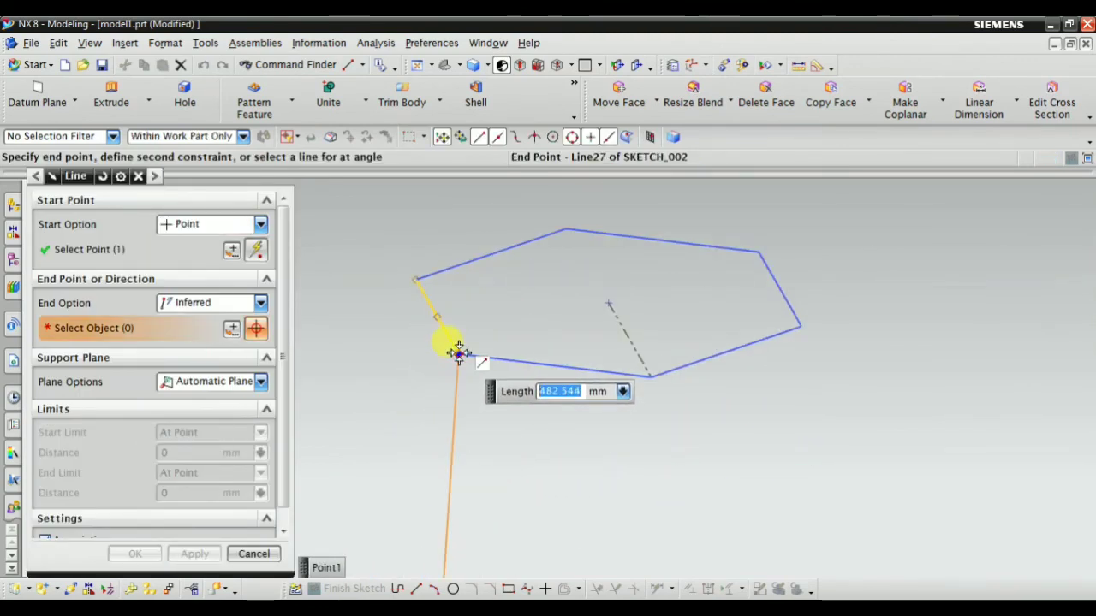
left_click(456, 355)
left_click(137, 555)
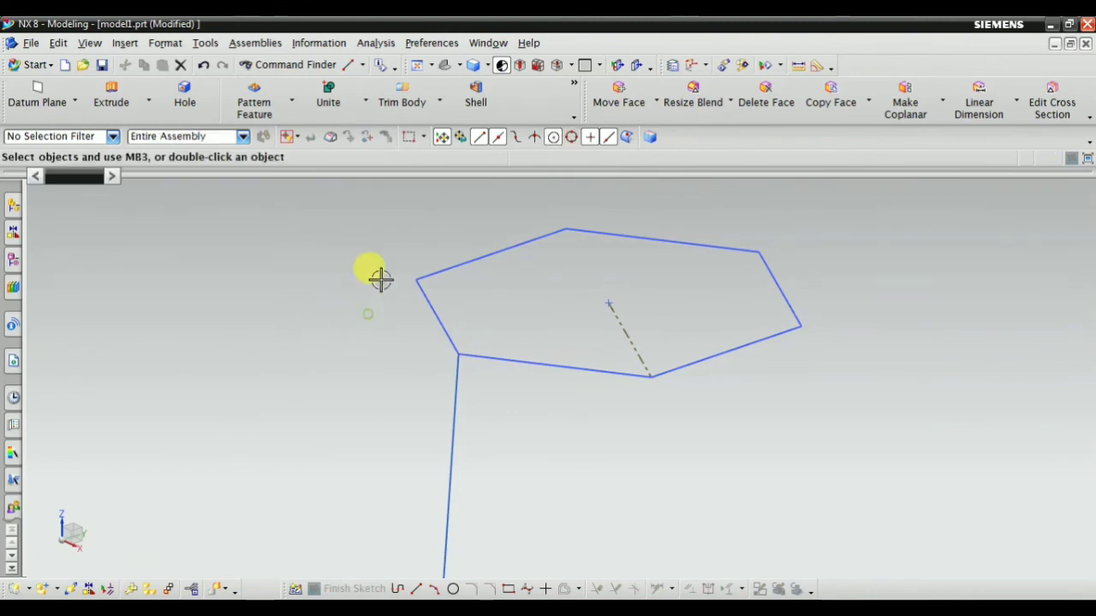
Start a new Swept feature with the bottom rectangle as Section 1 and add a new section set.
scroll(402, 265, "down", 5)
right_click(268, 222)
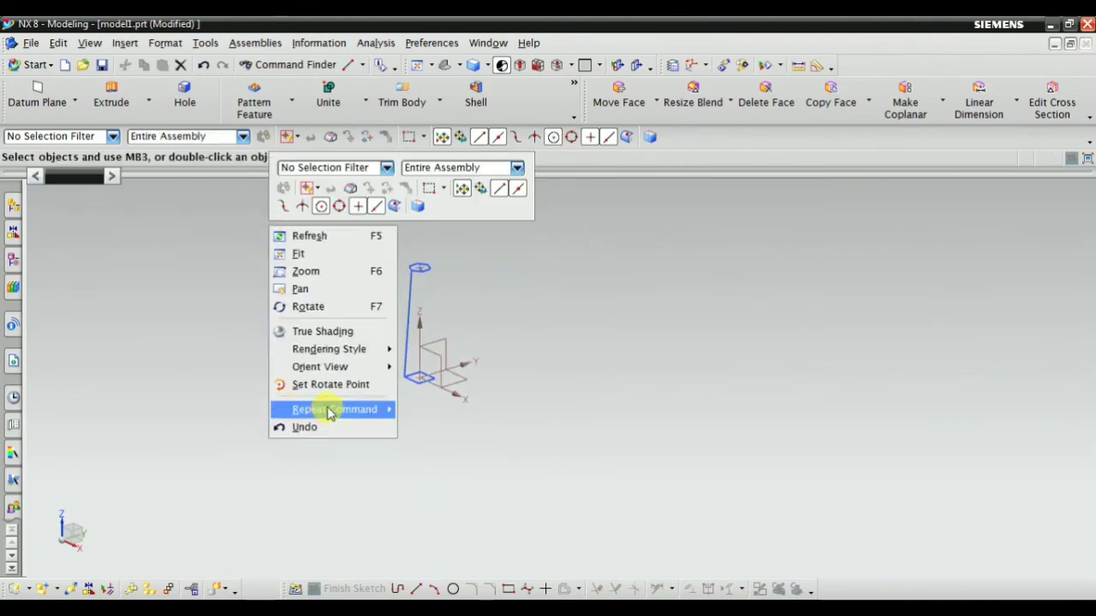
mouse_move(330, 409)
left_click(443, 536)
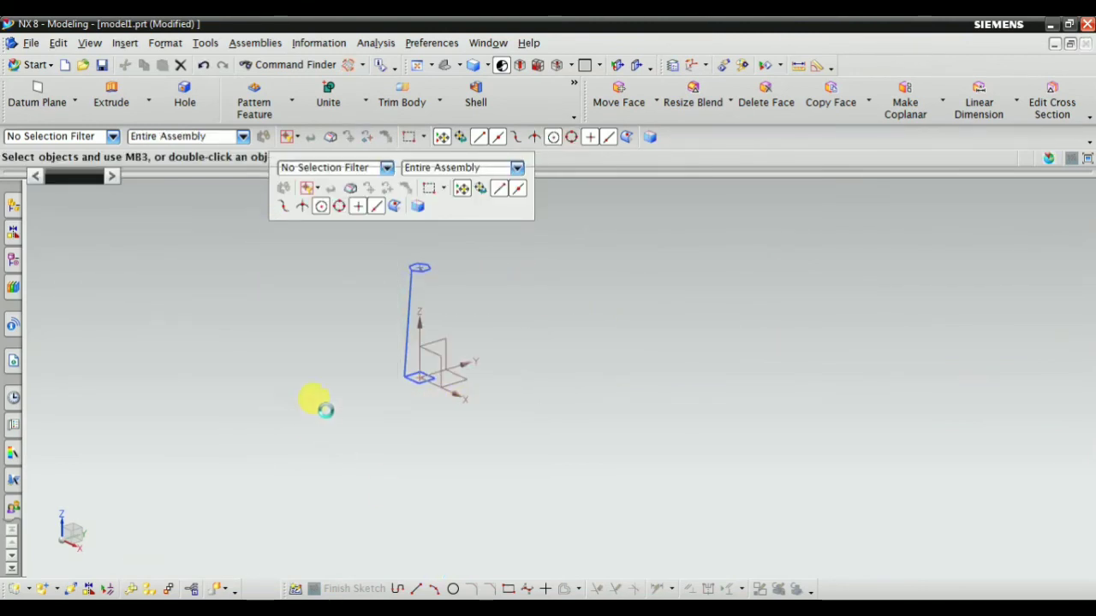
scroll(368, 319, "up", 2)
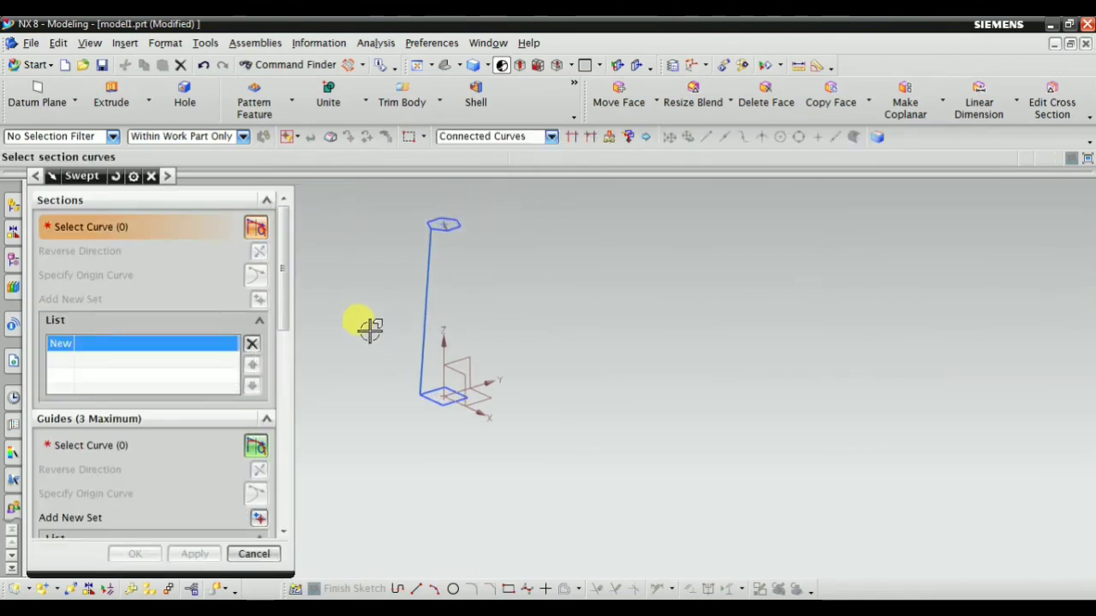
scroll(360, 377, "up", 3)
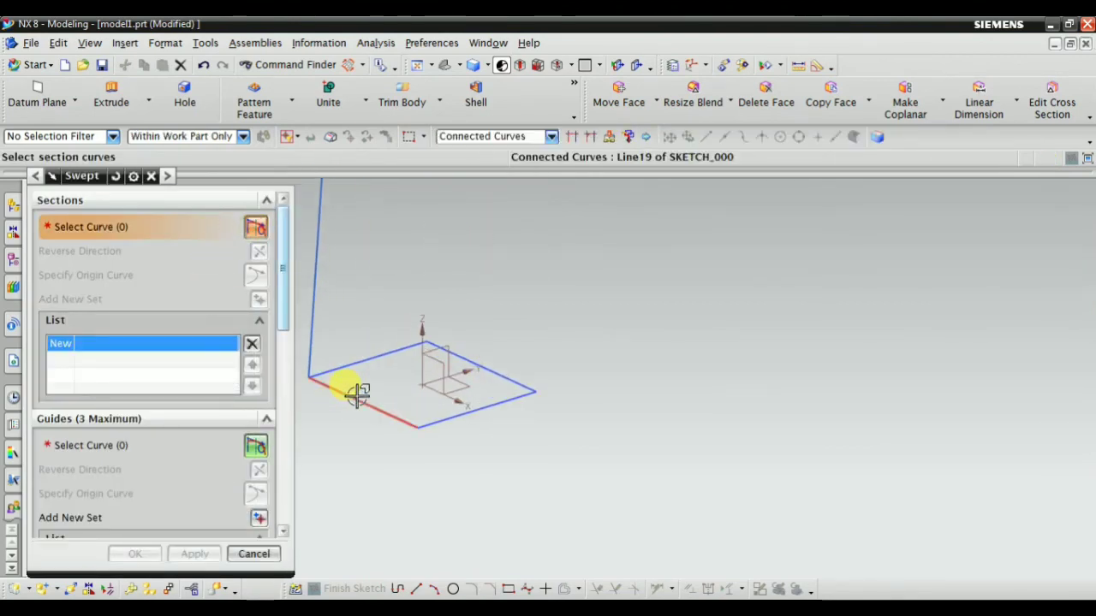
left_click(356, 399)
scroll(436, 463, "down", 3)
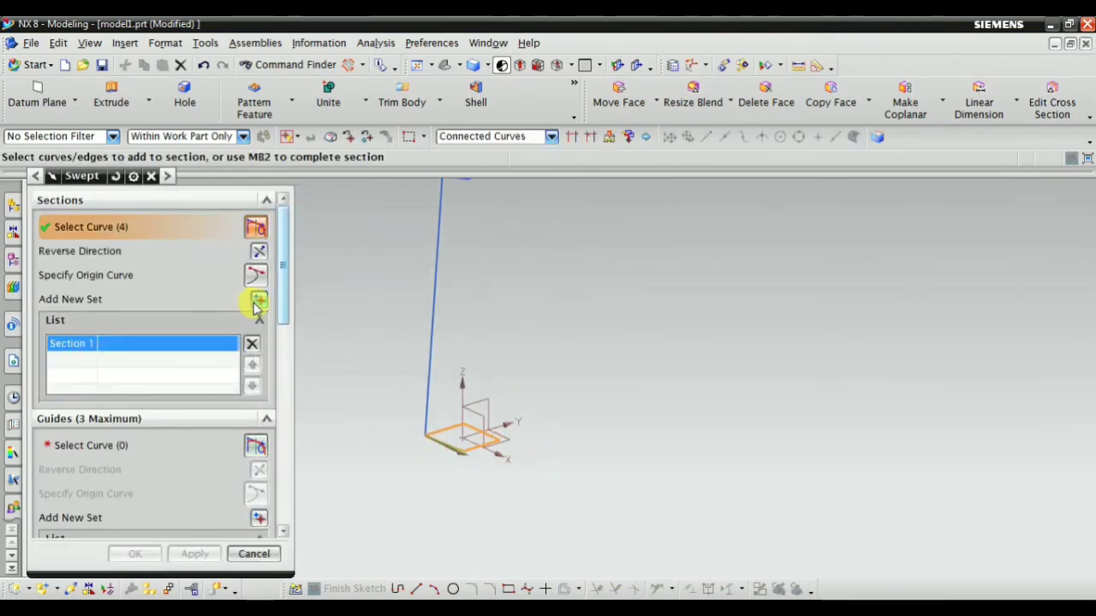
middle_click(429, 417)
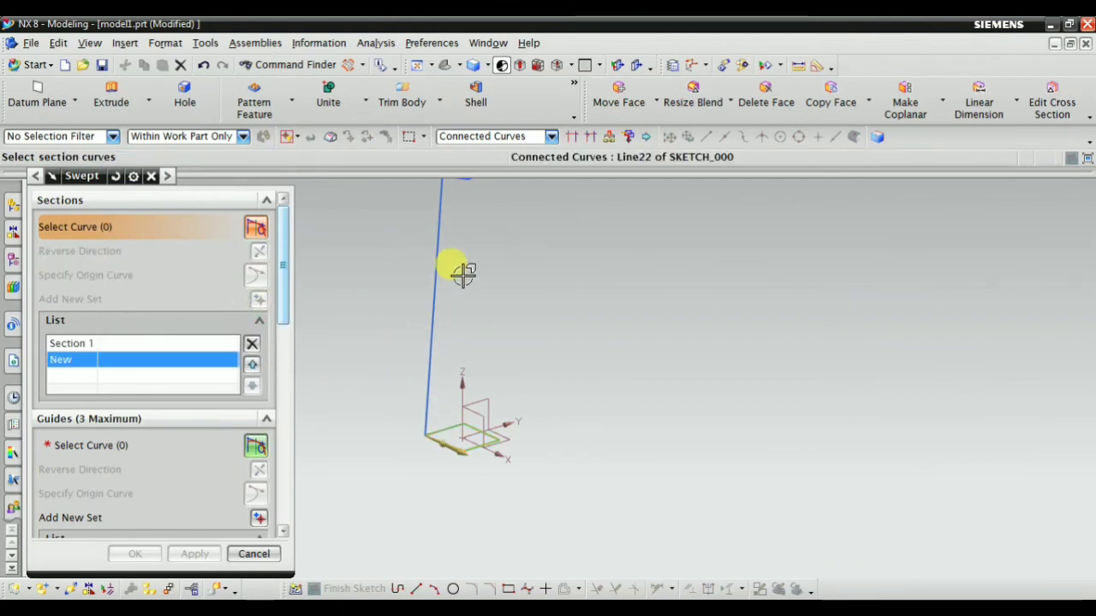
Select the connected curves of the upper hexagon as Section 2 of the sweep.
scroll(471, 336, "down", 2)
scroll(463, 317, "up", 3)
scroll(464, 313, "up", 3)
left_click(455, 335)
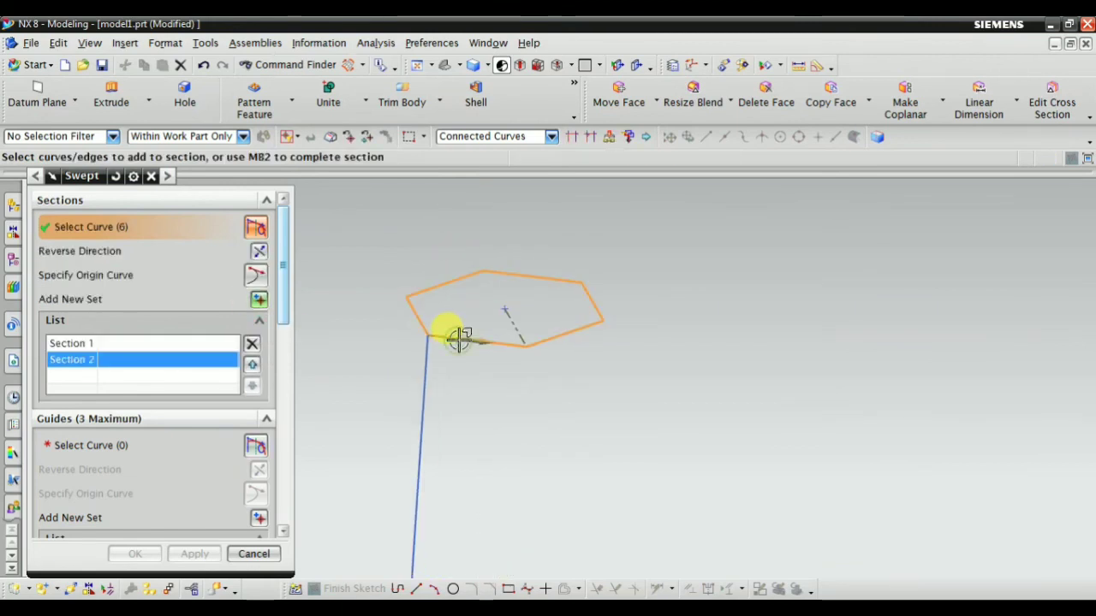
scroll(455, 335, "down", 3)
Select the single line joining the rectangle and the hexagon as the sweep's Guide 1.
left_click(256, 445)
scroll(513, 350, "up", 4)
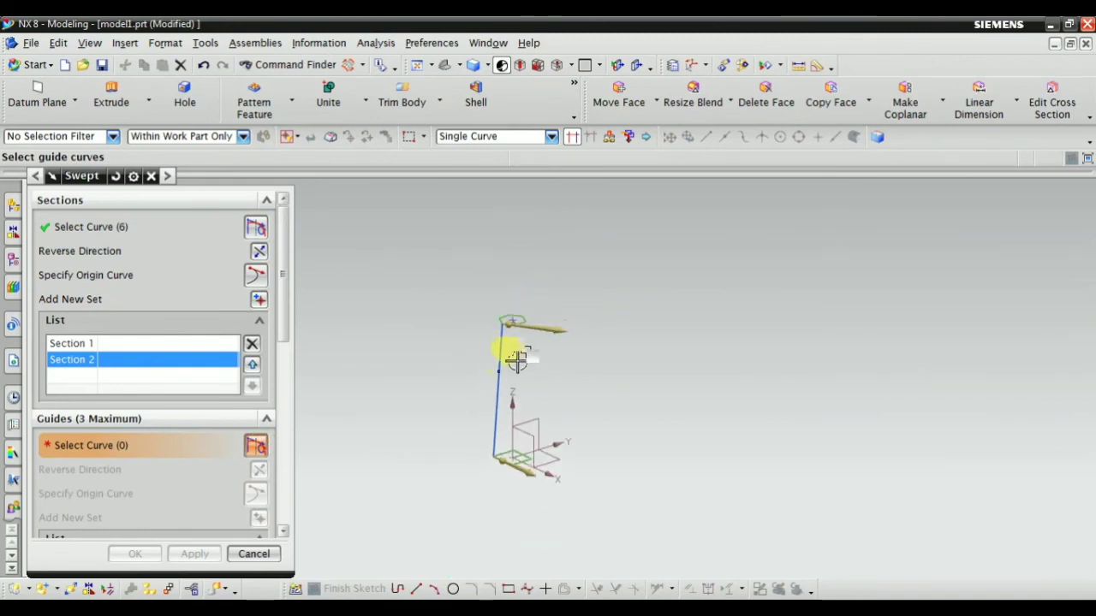
left_click(497, 411)
scroll(489, 362, "down", 3)
scroll(506, 220, "up", 4)
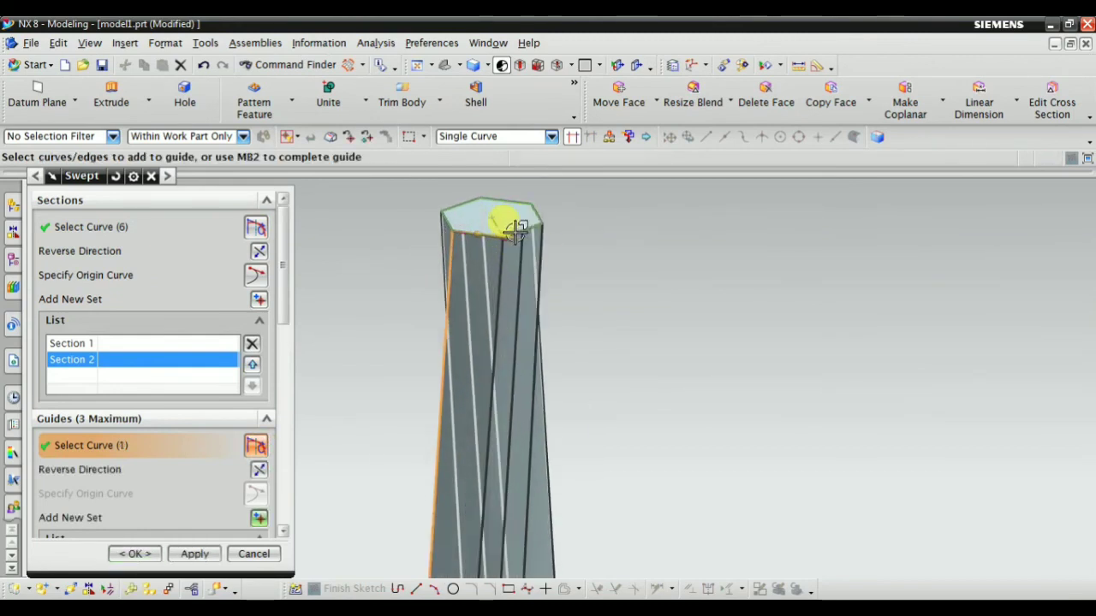
scroll(506, 281, "down", 3)
scroll(251, 395, "down", 5)
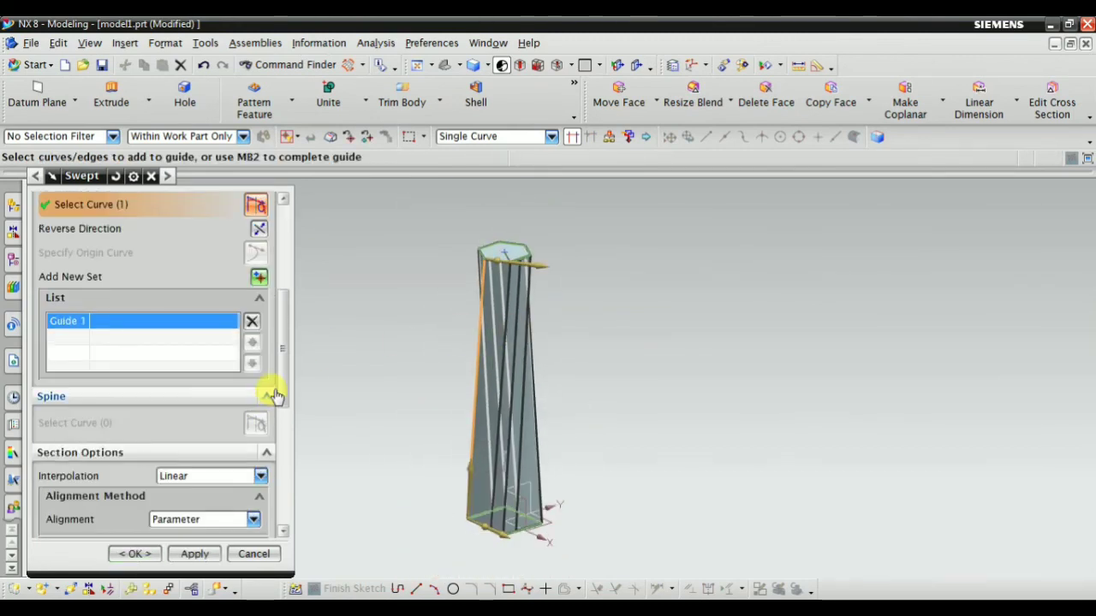
Try Face Normals as the orientation method, and Vector Direction along the Z-axis.
scroll(274, 392, "down", 3)
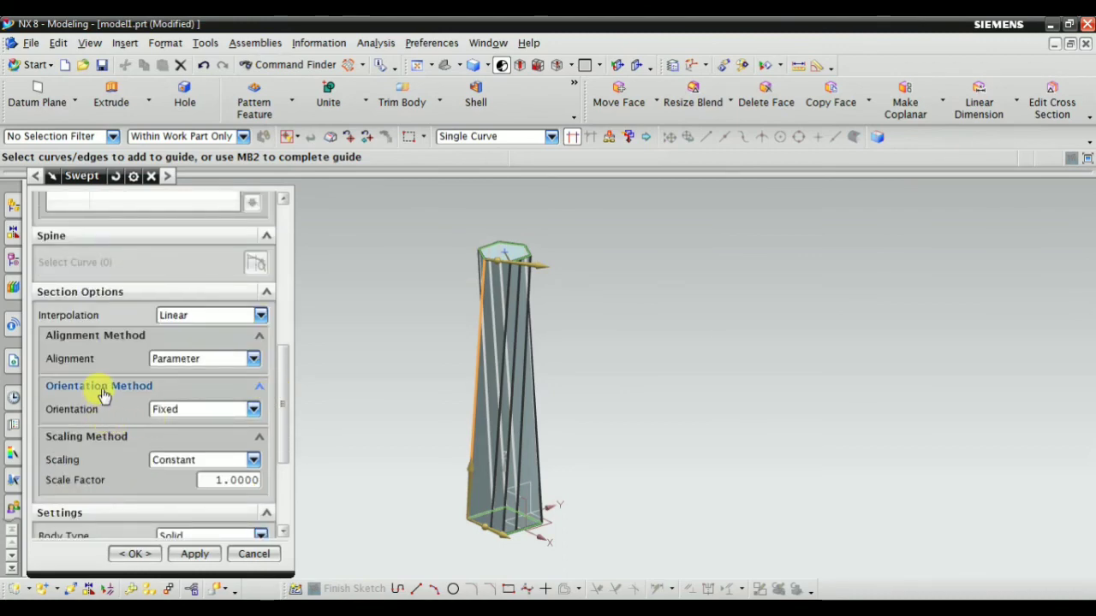
left_click(199, 411)
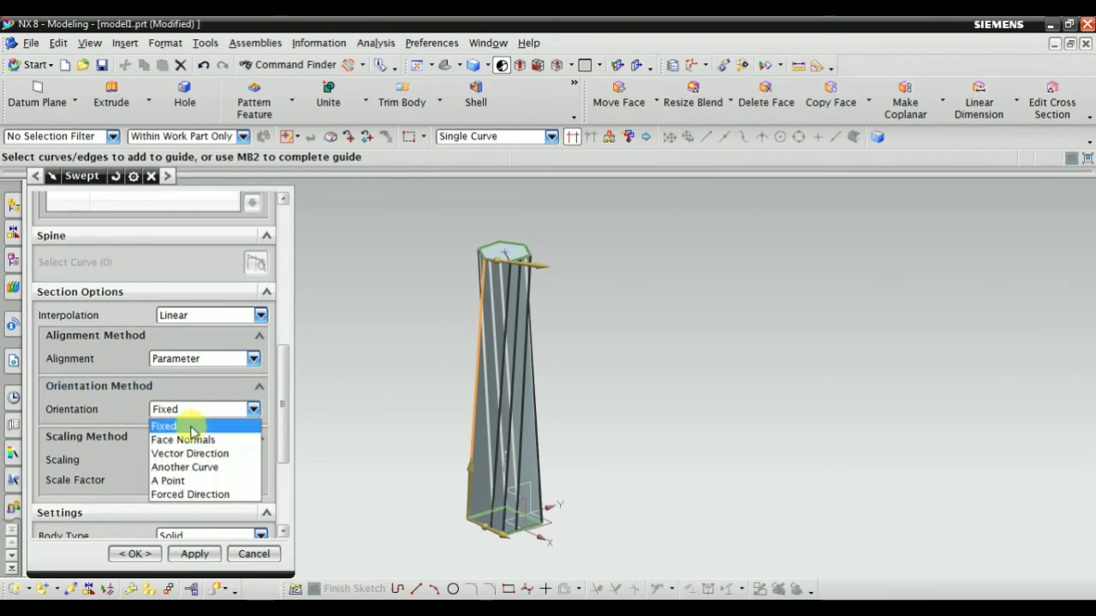
left_click(194, 440)
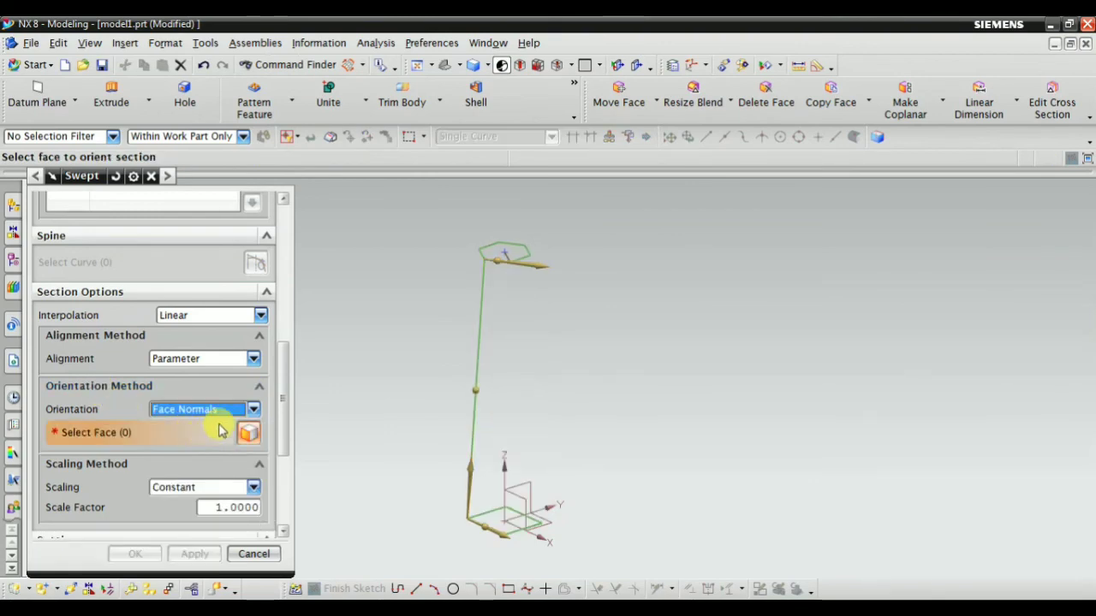
left_click(214, 414)
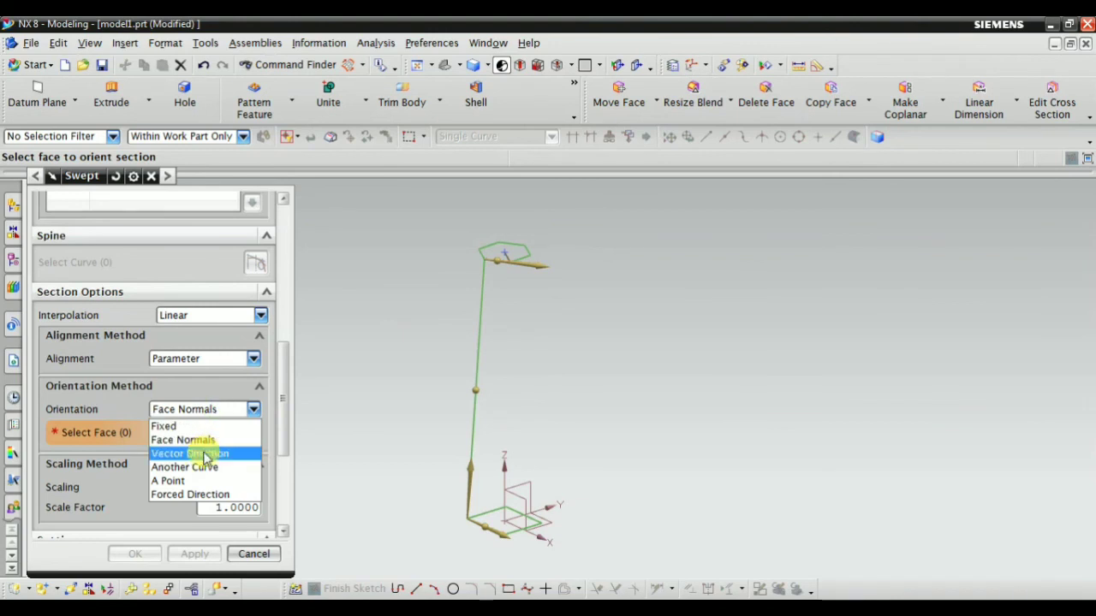
left_click(210, 453)
left_click(553, 335)
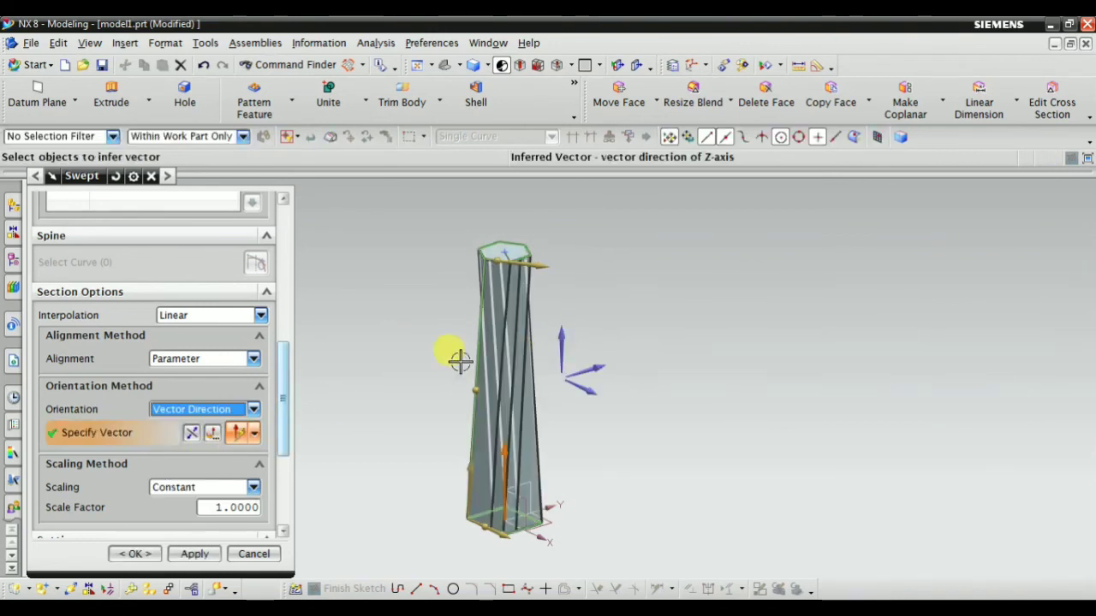
Try Another Curve and A Point as the orientation method, picking a reference point, and return the orientation to Fixed.
left_click(221, 410)
left_click(196, 467)
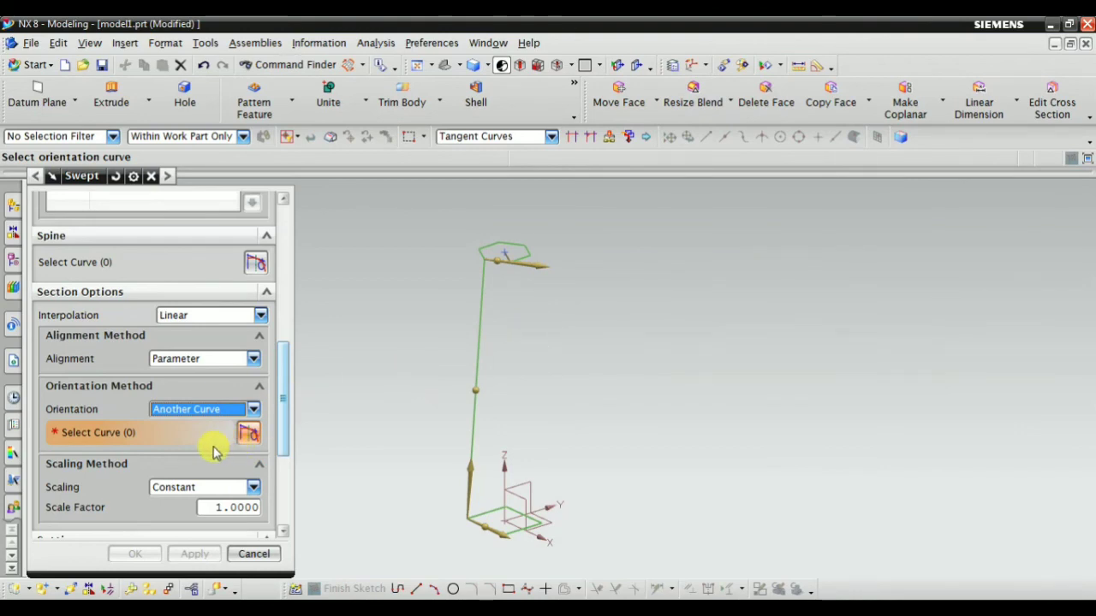
left_click(221, 414)
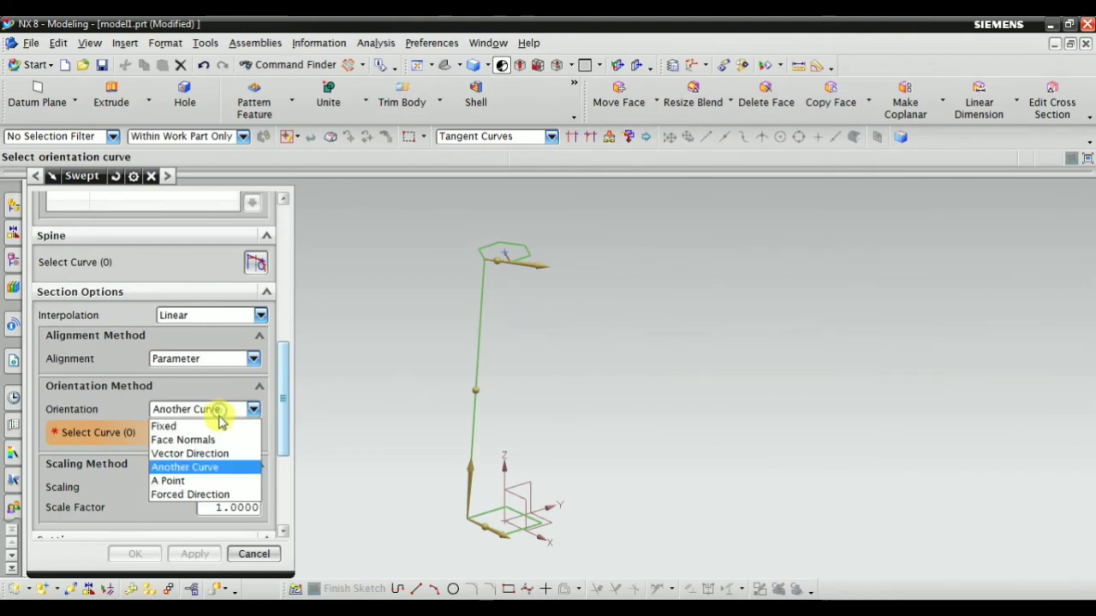
left_click(203, 481)
mouse_move(418, 469)
middle_mouse_down()
mouse_move(488, 348)
mouse_move(501, 525)
mouse_move(502, 484)
mouse_move(513, 501)
mouse_move(480, 478)
mouse_move(489, 477)
mouse_move(477, 325)
mouse_move(420, 357)
mouse_move(503, 335)
mouse_move(519, 372)
mouse_move(499, 359)
mouse_move(479, 371)
middle_mouse_up()
left_click(495, 478)
scroll(484, 308, "up", 4)
left_click(459, 292)
left_click(198, 411)
left_click(198, 427)
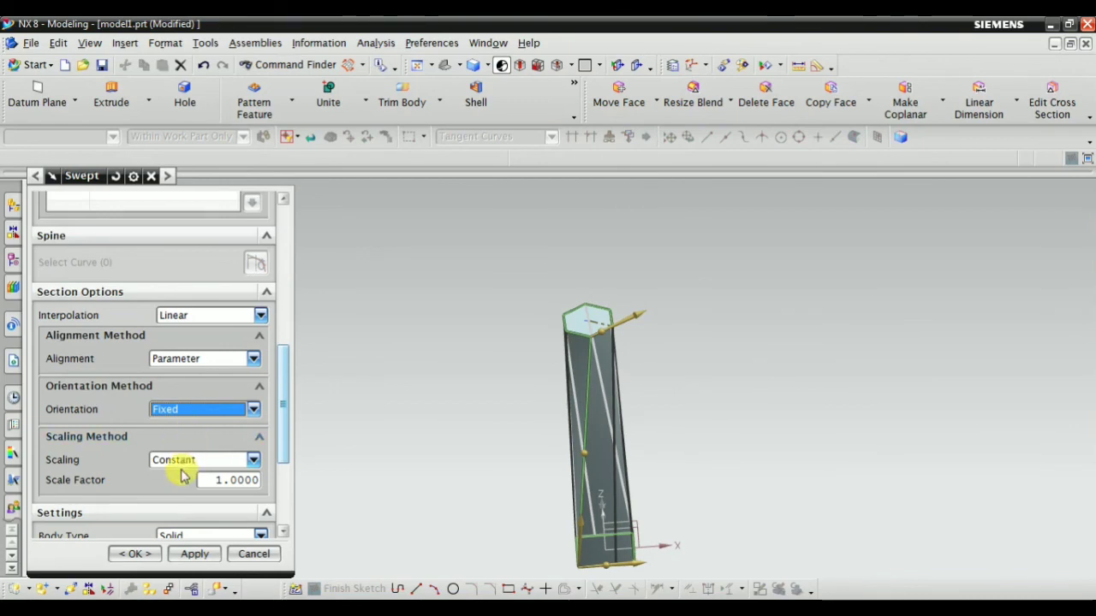
Try Blending Function and Another Curve as the sweep's scaling method.
left_click(189, 461)
left_click(193, 491)
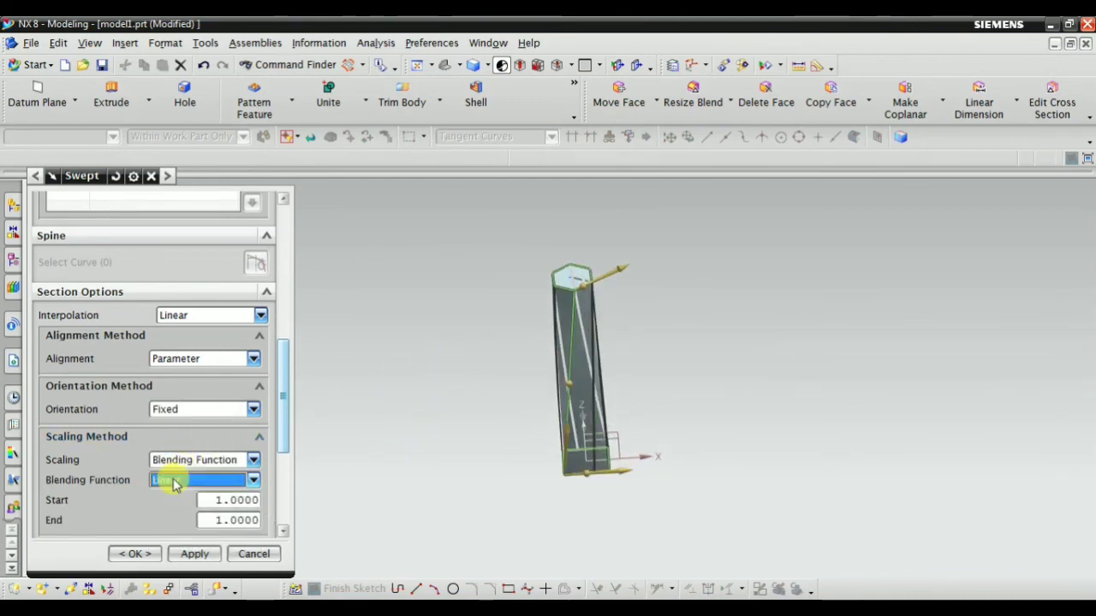
left_click(187, 460)
left_click(185, 502)
Set the sweep's scaling method to Area Law with the Constant law type and inspect the preview.
left_click(186, 460)
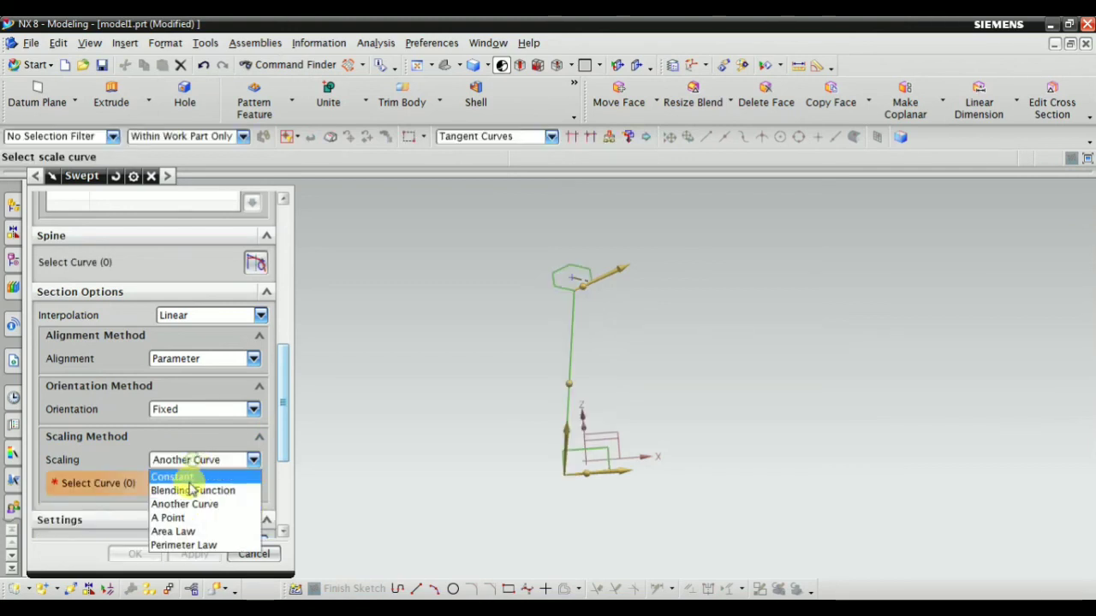
left_click(180, 528)
middle_click_drag(510, 381, 454, 409)
left_click(193, 501)
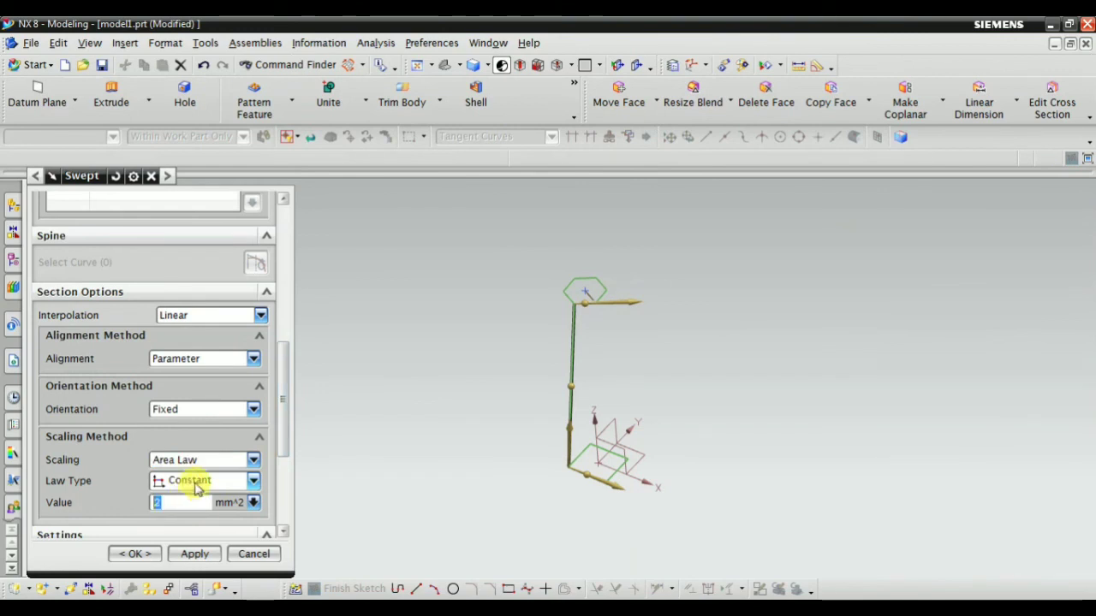
scroll(543, 319, "up", 5)
scroll(565, 254, "down", 4)
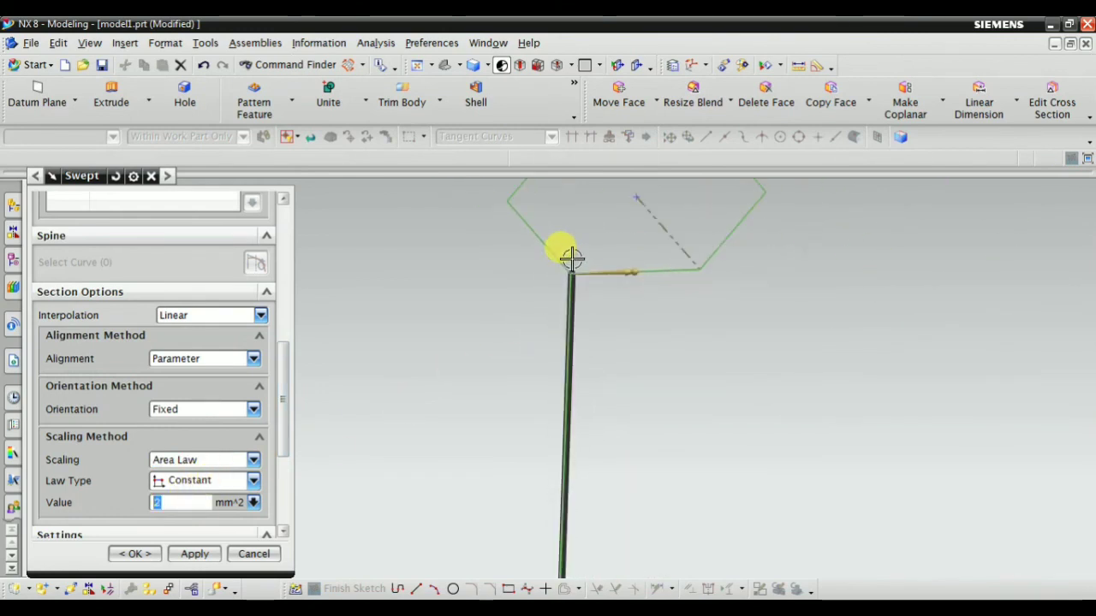
scroll(214, 405, "up", 3)
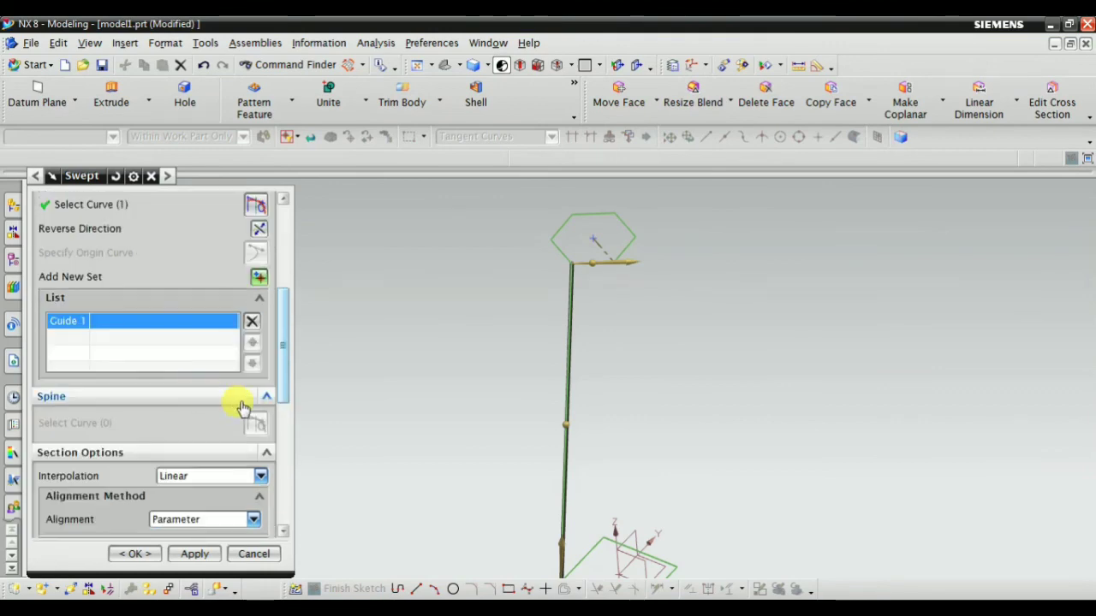
Keep Area Law scaling and set its constant value to 12 mm^2.
scroll(243, 415, "down", 6)
left_click(205, 298)
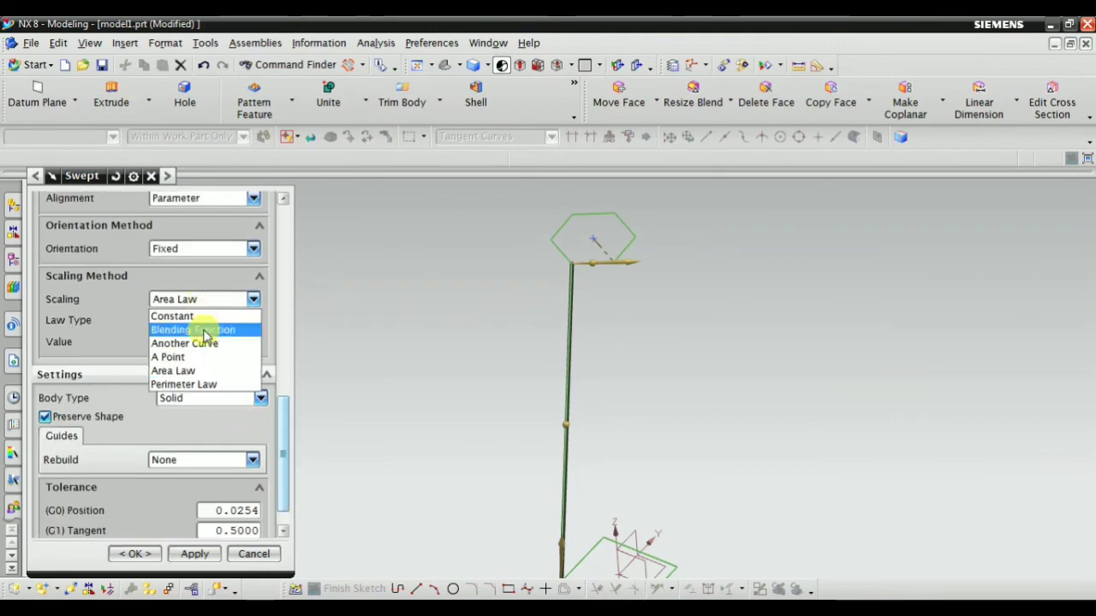
left_click(206, 369)
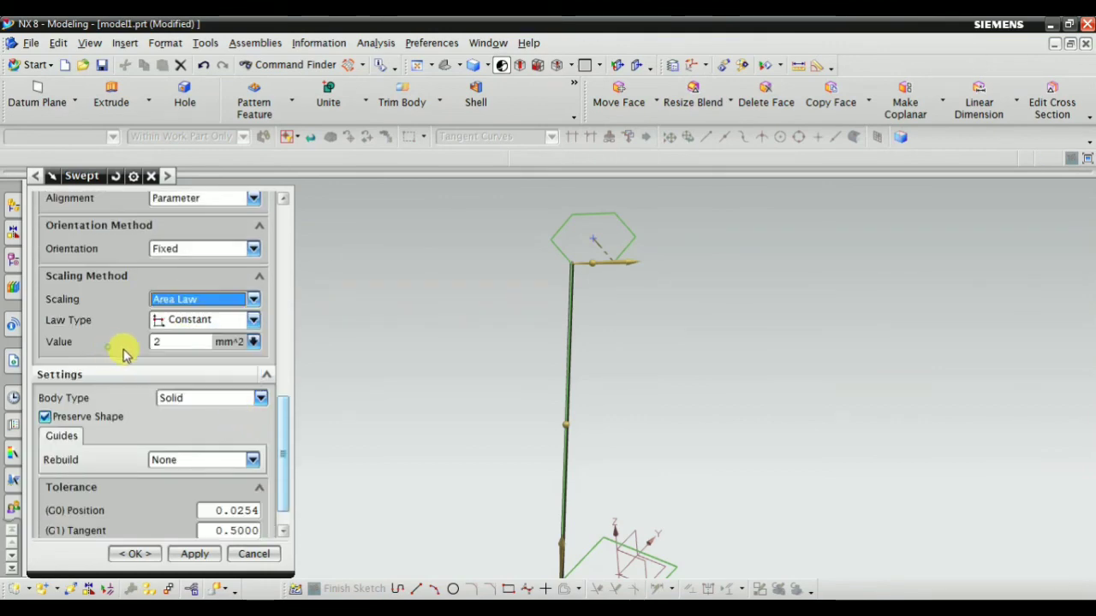
left_click(176, 344)
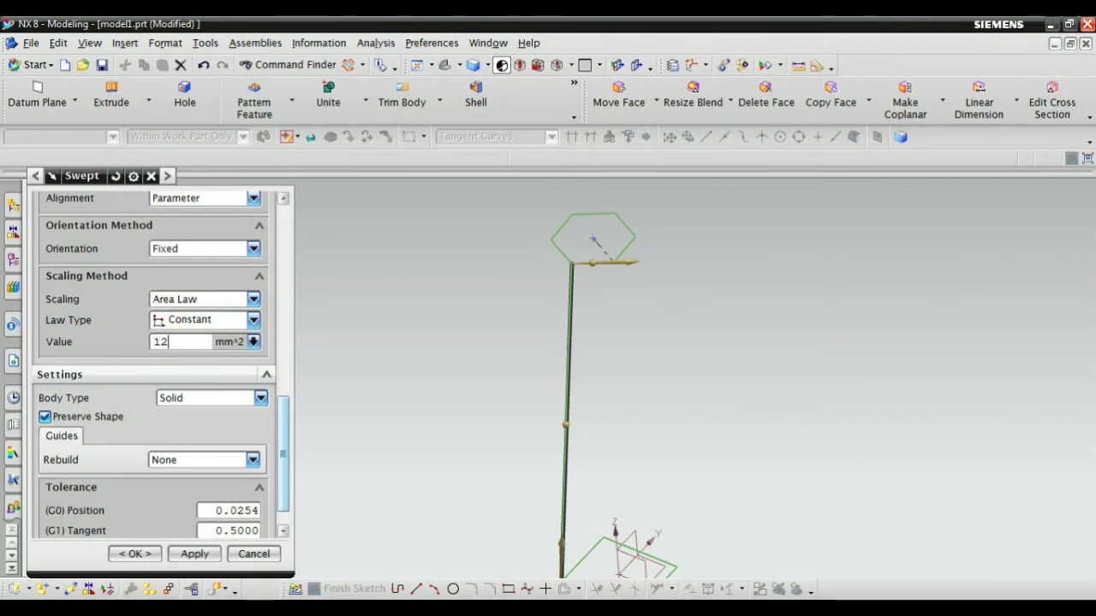
left_click(178, 345)
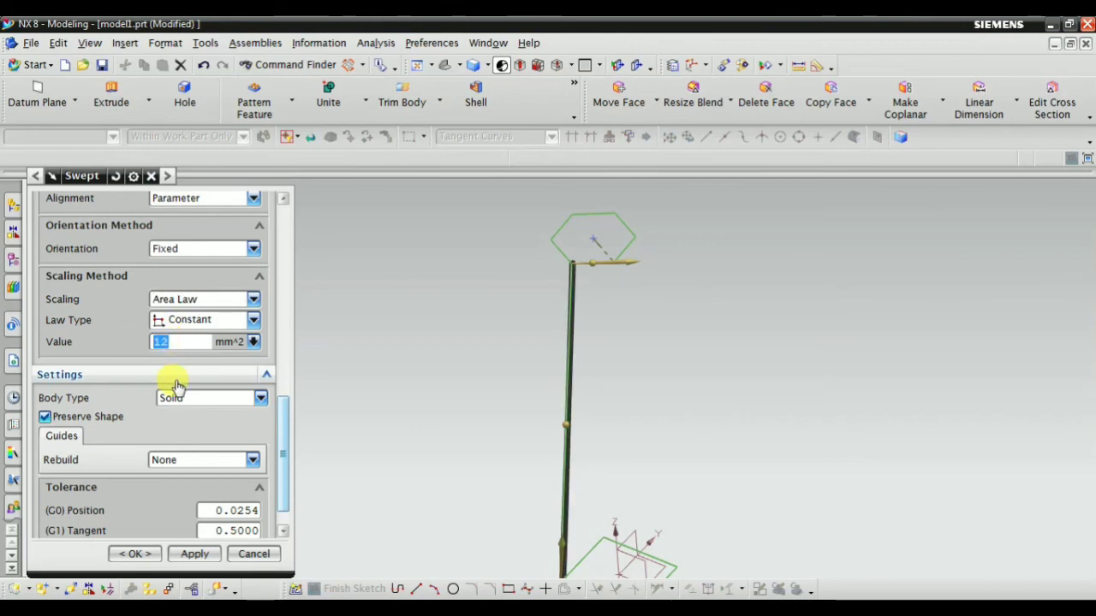
Change the area law type to Linear with a start value of 100 mm^2 and inspect the preview.
left_click(191, 320)
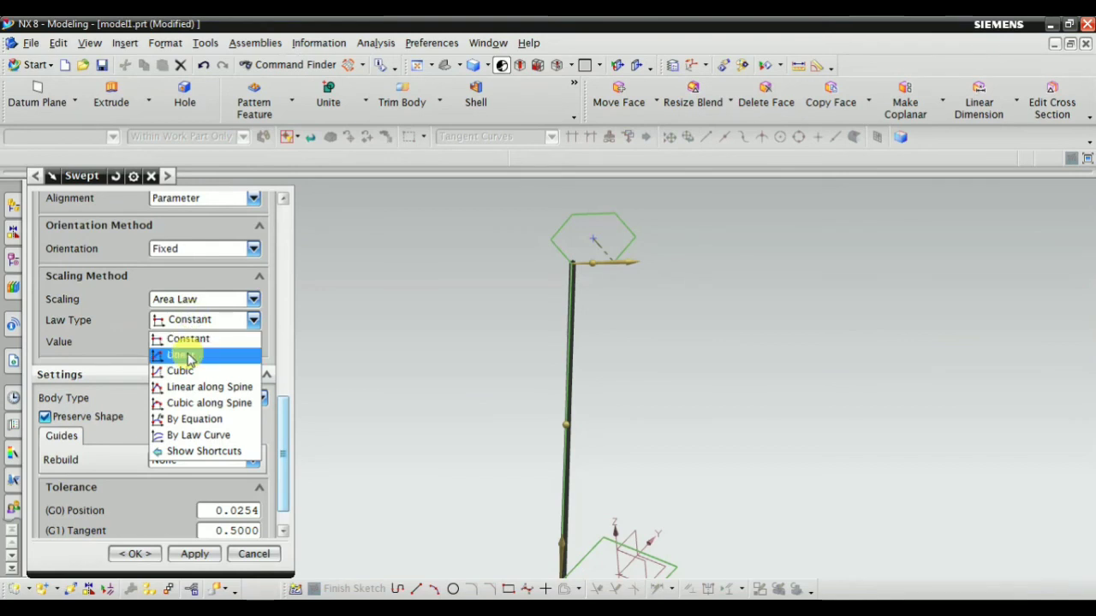
left_click(190, 355)
left_click(184, 340)
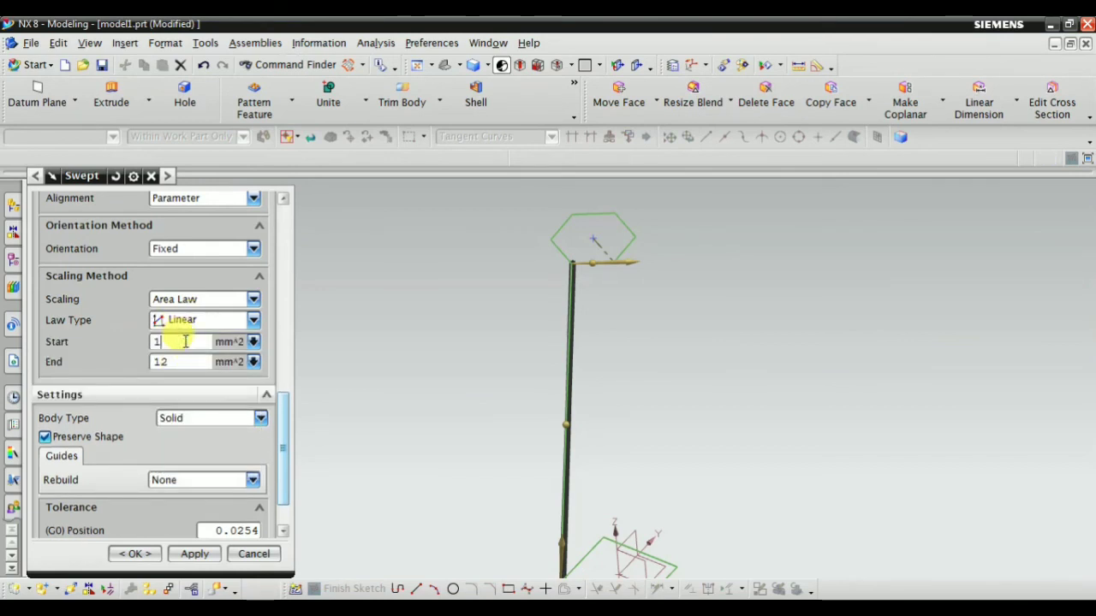
type("100")
left_click(177, 345)
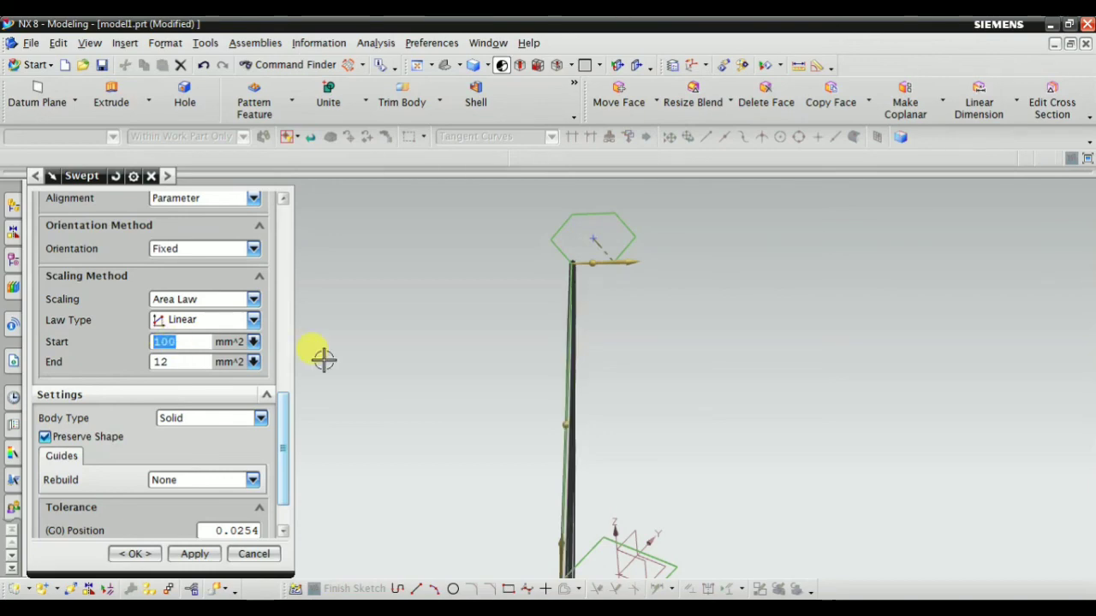
scroll(438, 480, "down", 2)
scroll(570, 497, "up", 4)
scroll(513, 501, "down", 3)
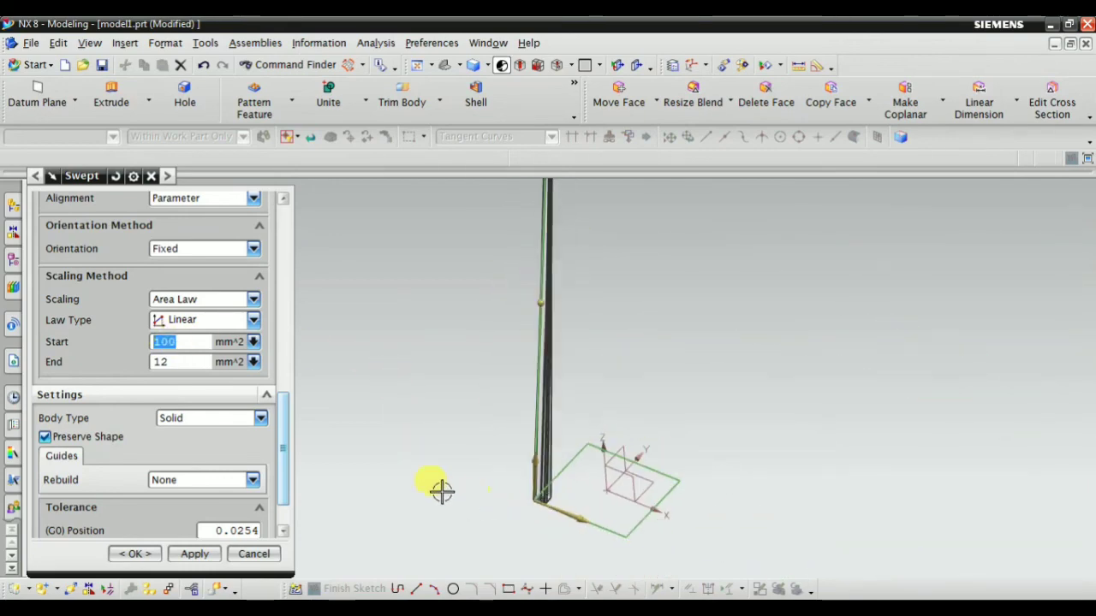
Review the interpolation, alignment and orientation options of the sweep, keeping Linear, Parameter and Fixed.
scroll(132, 366, "up", 3)
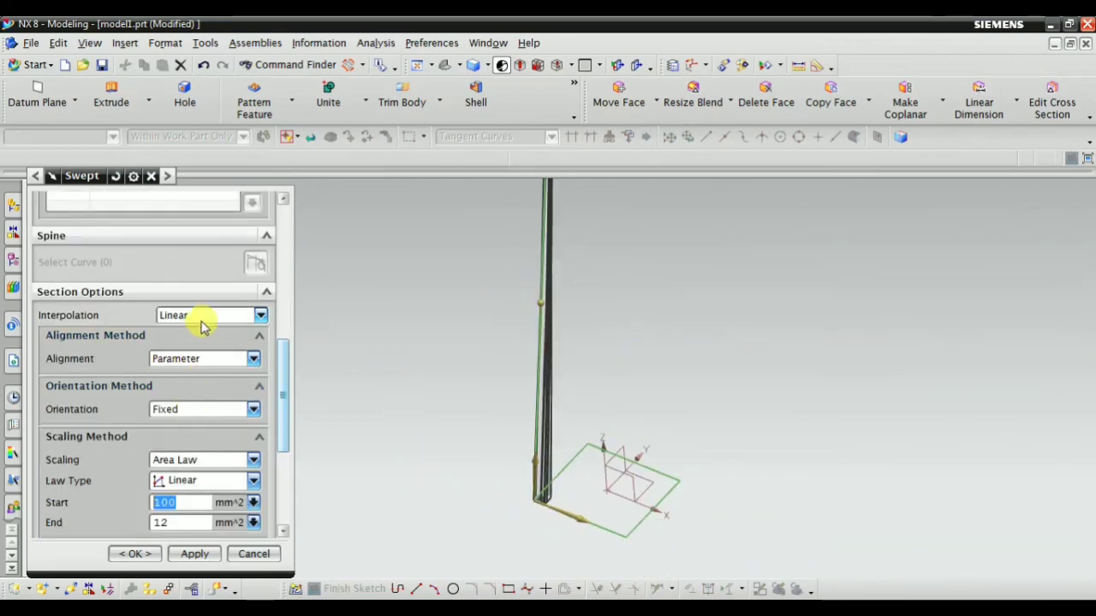
left_click(204, 317)
left_click(201, 332)
scroll(195, 365, "up", 2)
scroll(225, 390, "up", 3)
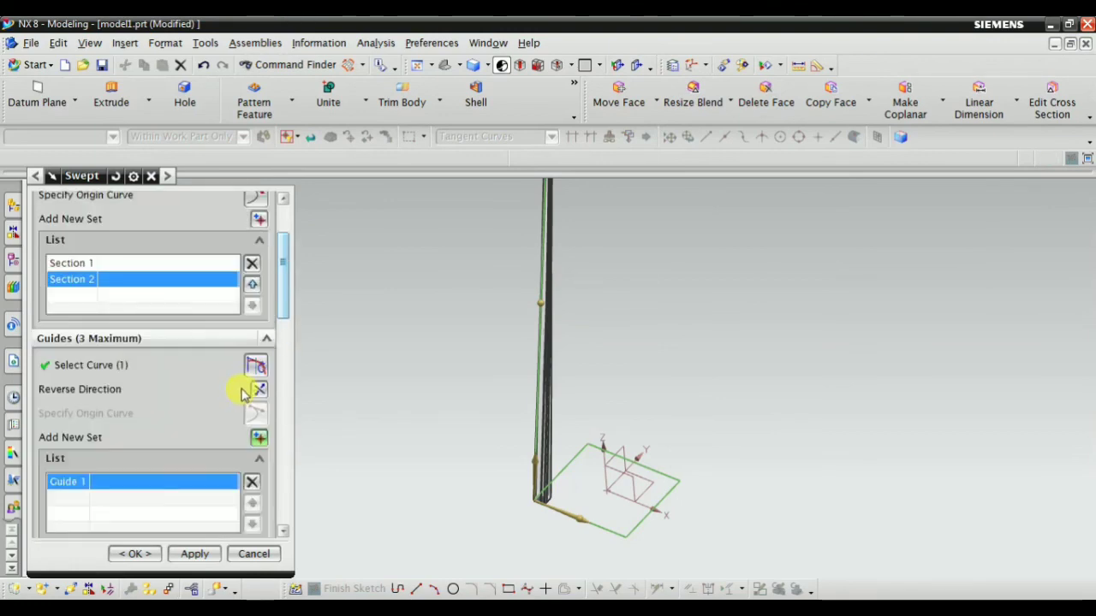
scroll(244, 393, "down", 8)
scroll(240, 398, "up", 3)
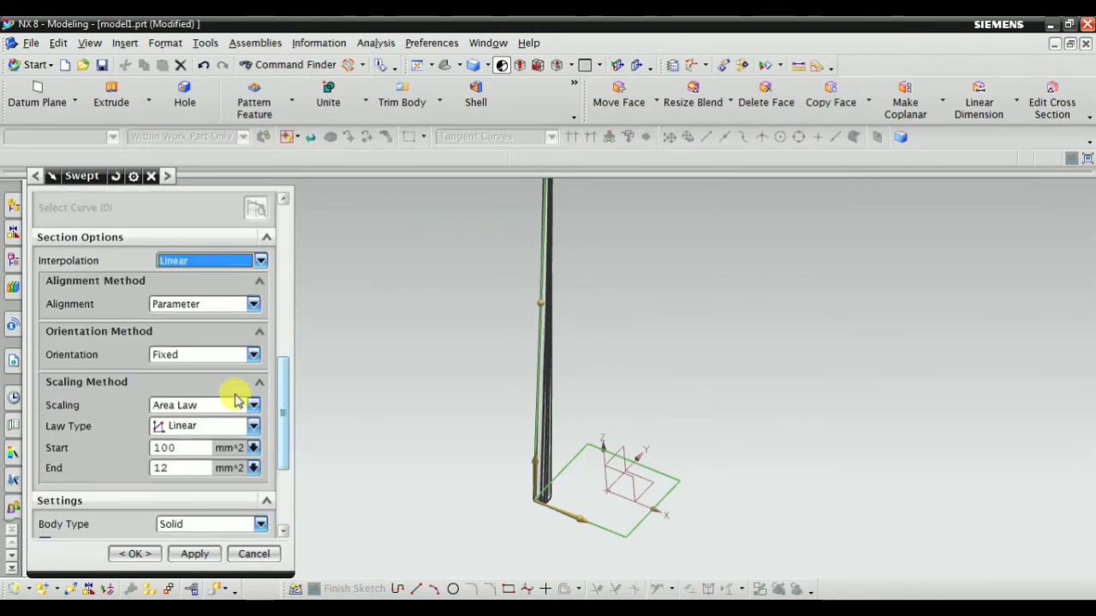
left_click(195, 354)
left_click(193, 368)
left_click(214, 261)
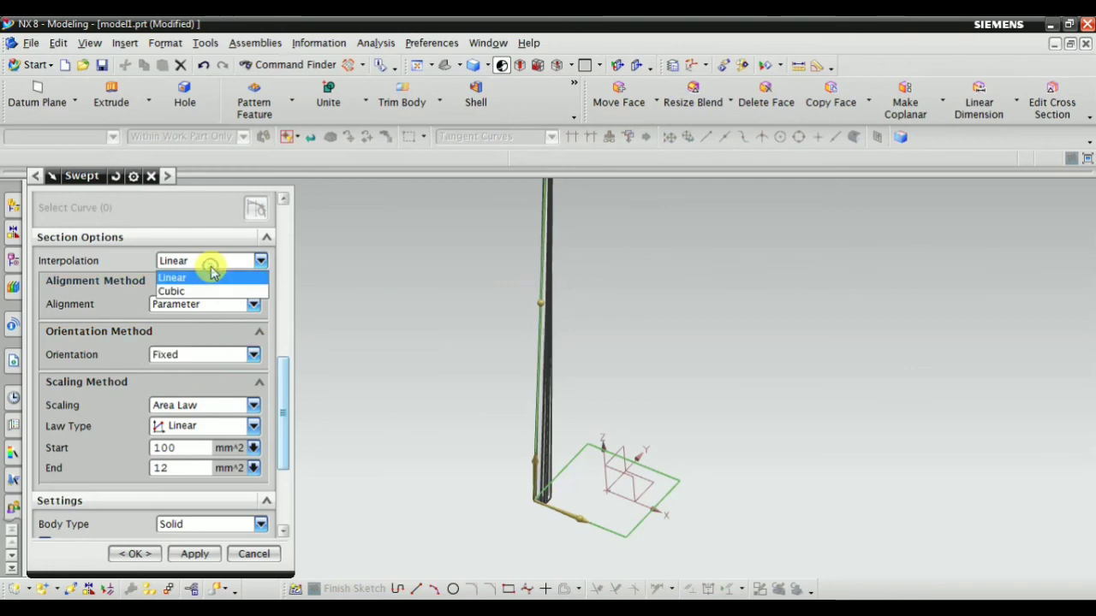
left_click(214, 271)
left_click(189, 304)
left_click(195, 308)
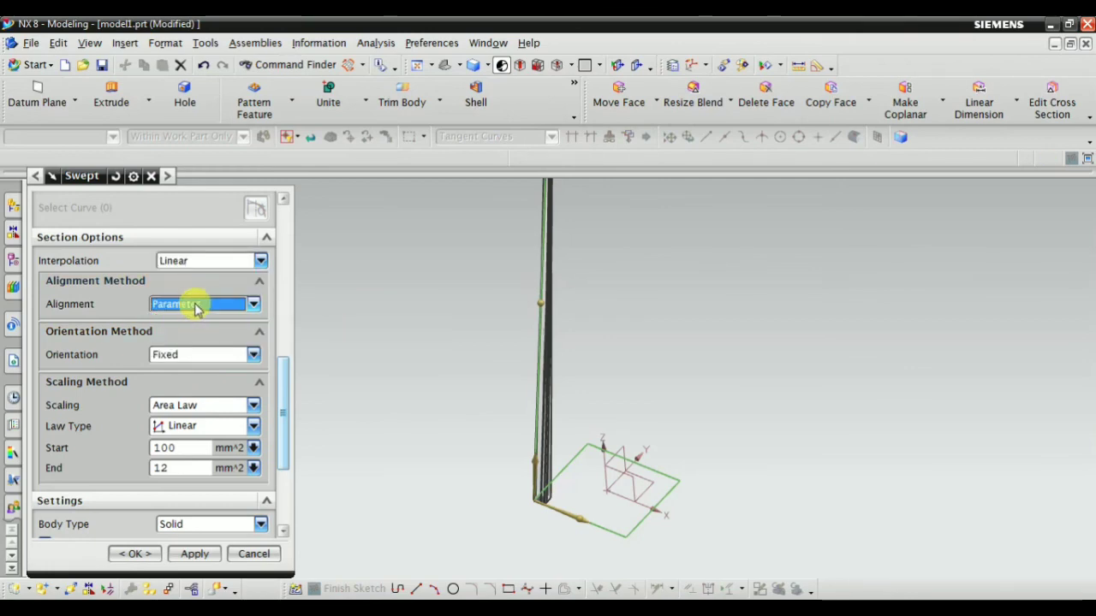
left_click(196, 304)
left_click(196, 304)
Try A Point scaling using a corner of the bottom rectangle, inspect the preview, and switch the scaling back to Area Law.
left_click(190, 406)
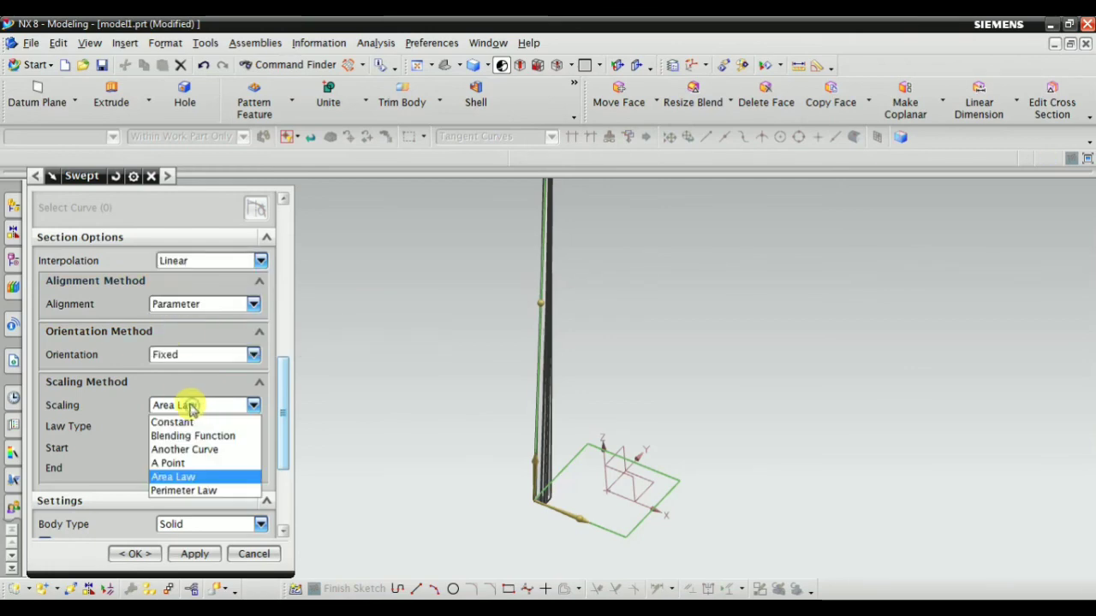
left_click(184, 463)
scroll(330, 465, "down", 3)
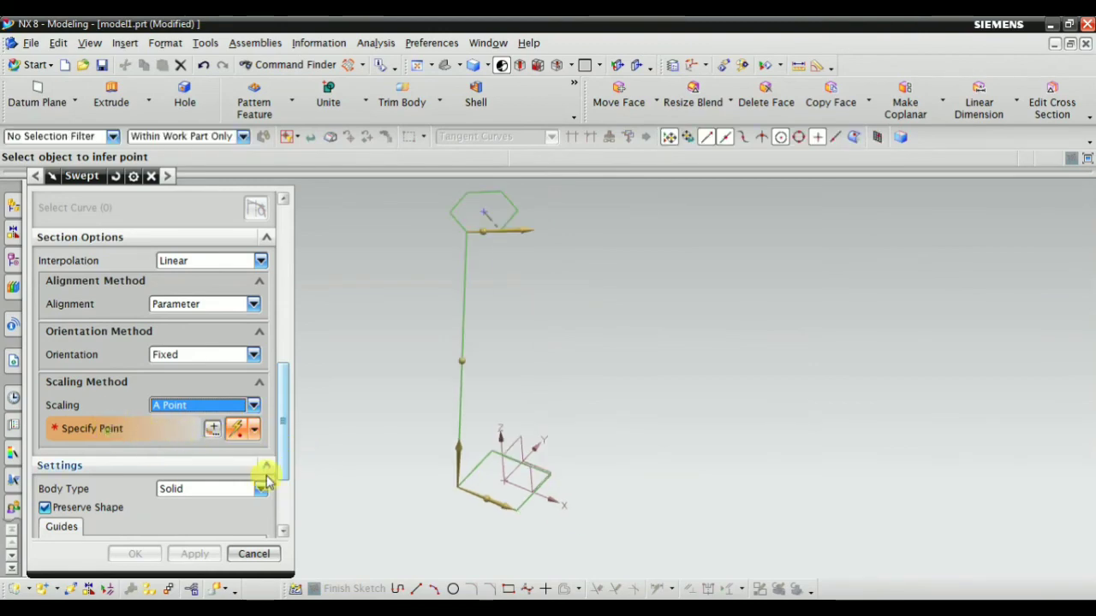
scroll(523, 520, "up", 3)
left_click(492, 502)
scroll(468, 525, "down", 3)
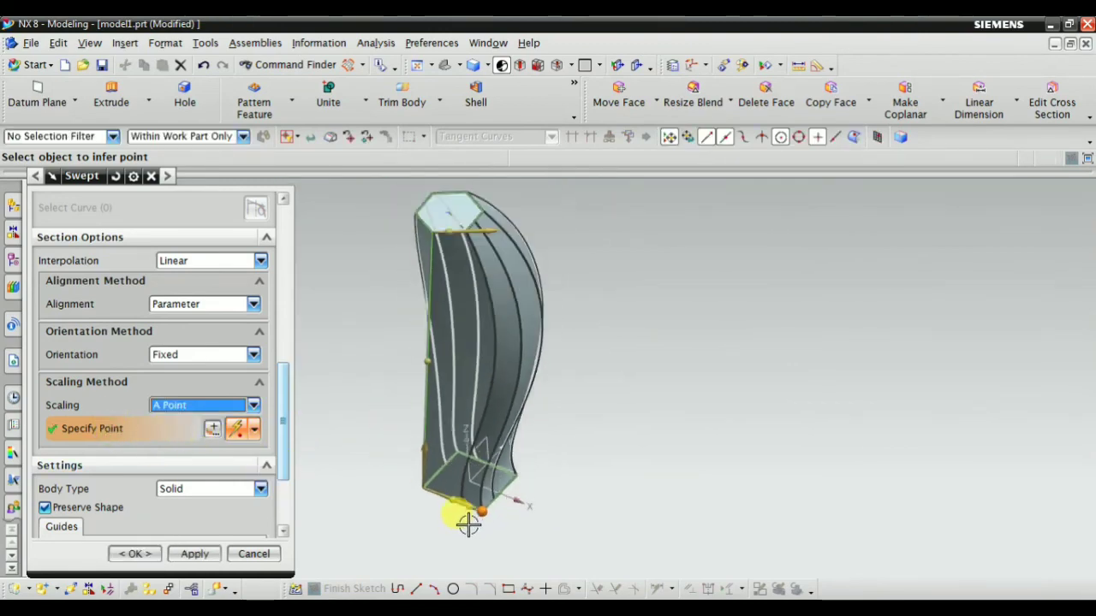
middle_click_drag(416, 465, 184, 409)
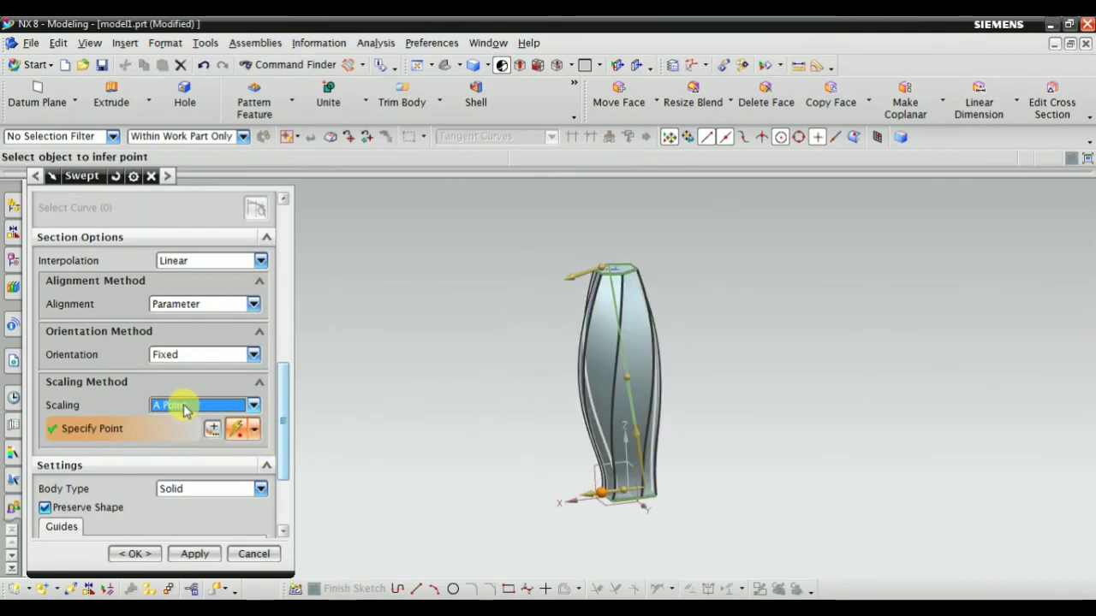
left_click(184, 408)
left_click(181, 476)
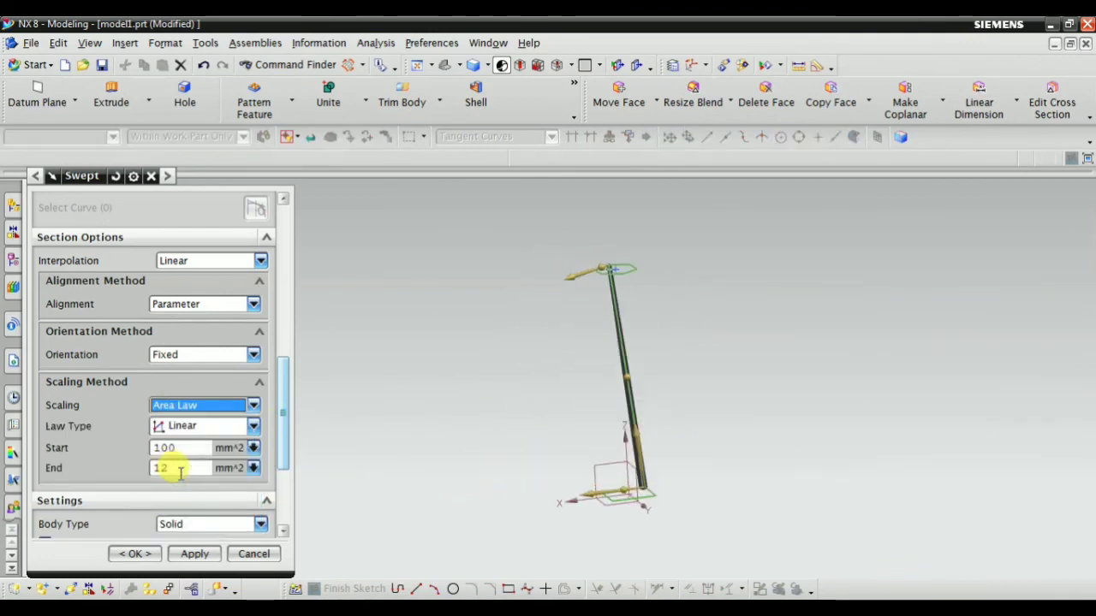
Try Cubic as the area law type, and switch the sweep's scaling method to Another Curve.
left_click(189, 426)
left_click(185, 477)
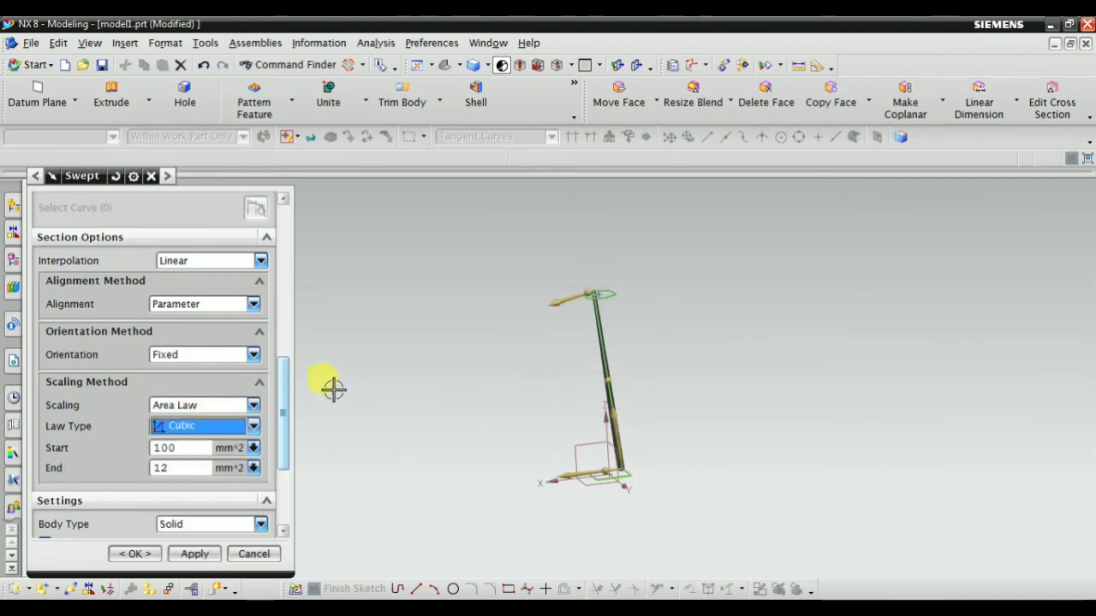
left_click(176, 407)
left_click(177, 448)
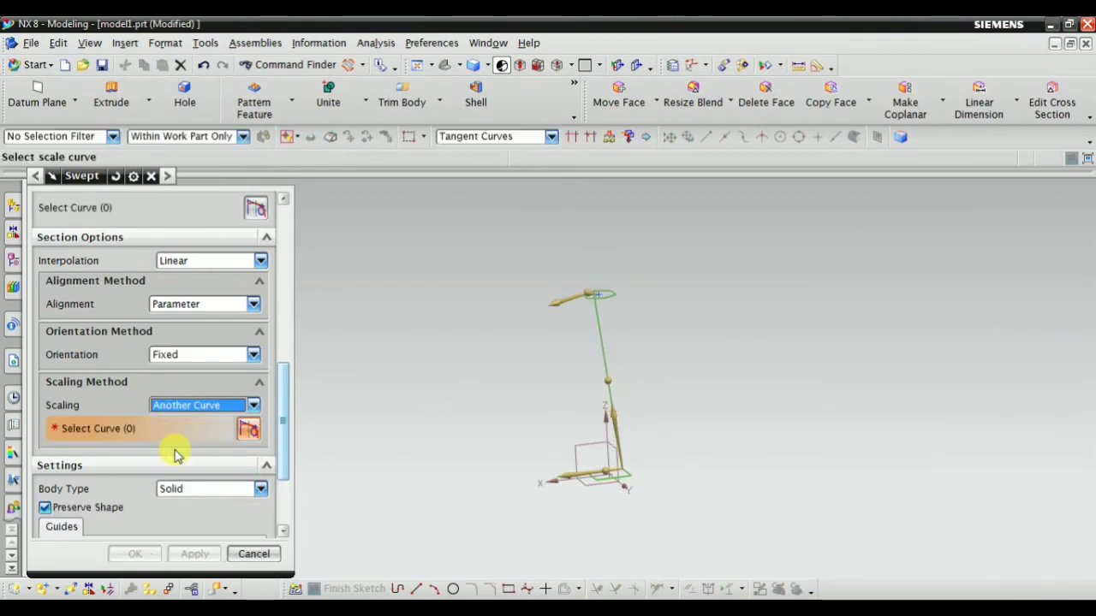
Select an edge line of the bottom rectangle as the scale curve and create the swept solid.
scroll(666, 467, "up", 5)
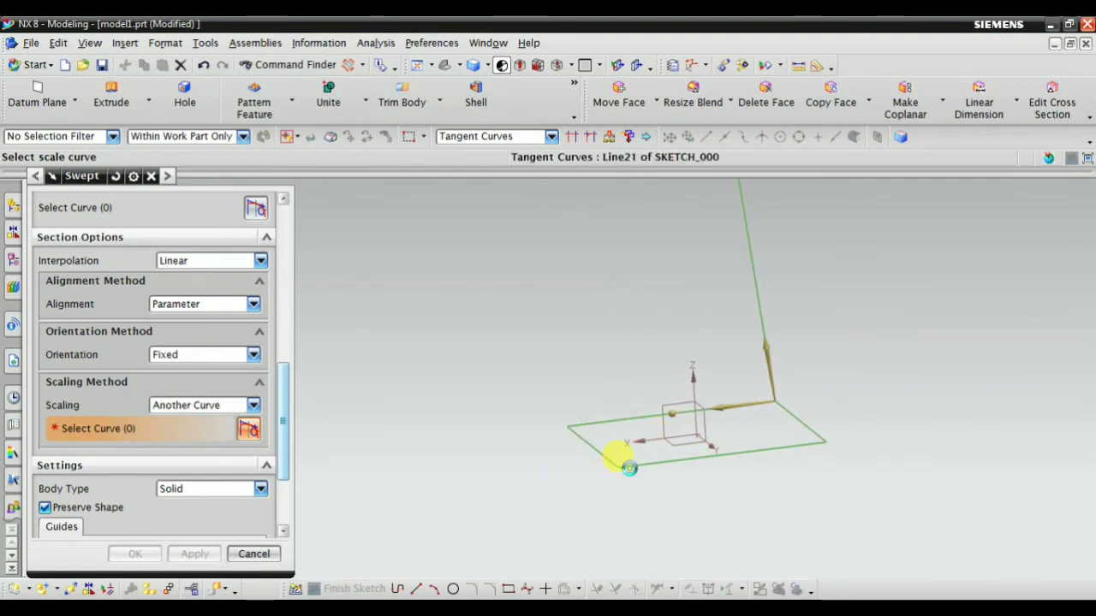
left_click(630, 464)
scroll(600, 479, "down", 5)
middle_click_drag(543, 496, 539, 330)
scroll(163, 402, "down", 3)
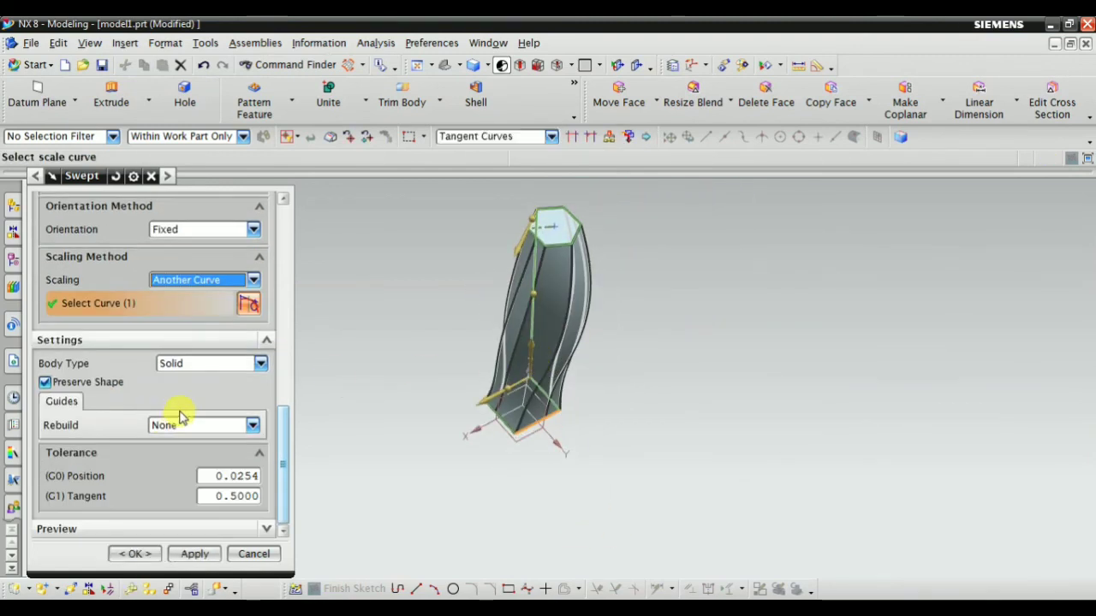
left_click(137, 553)
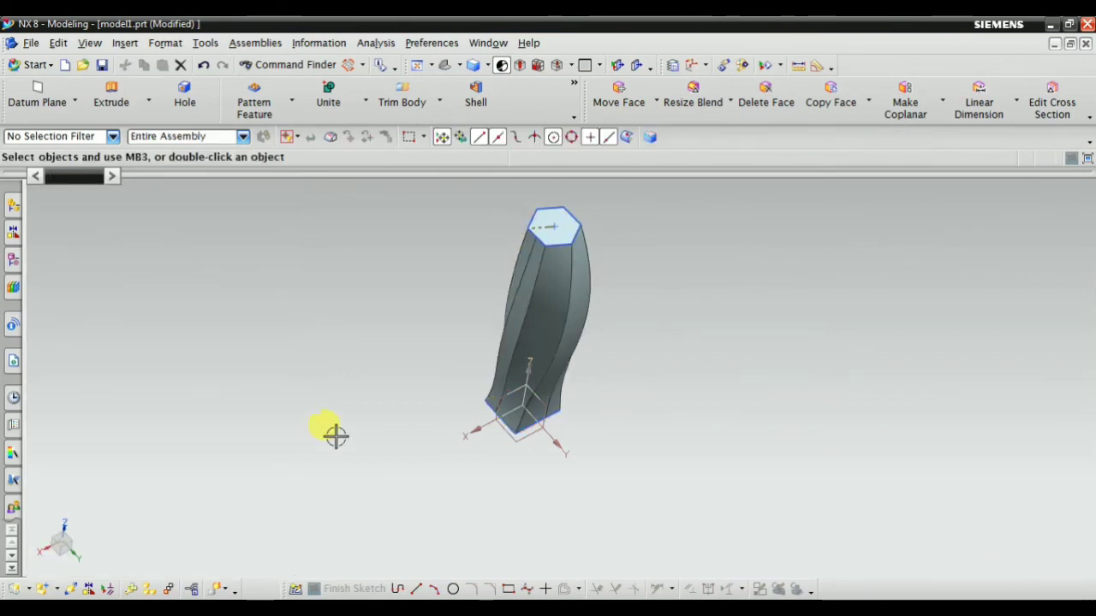
left_click(442, 65)
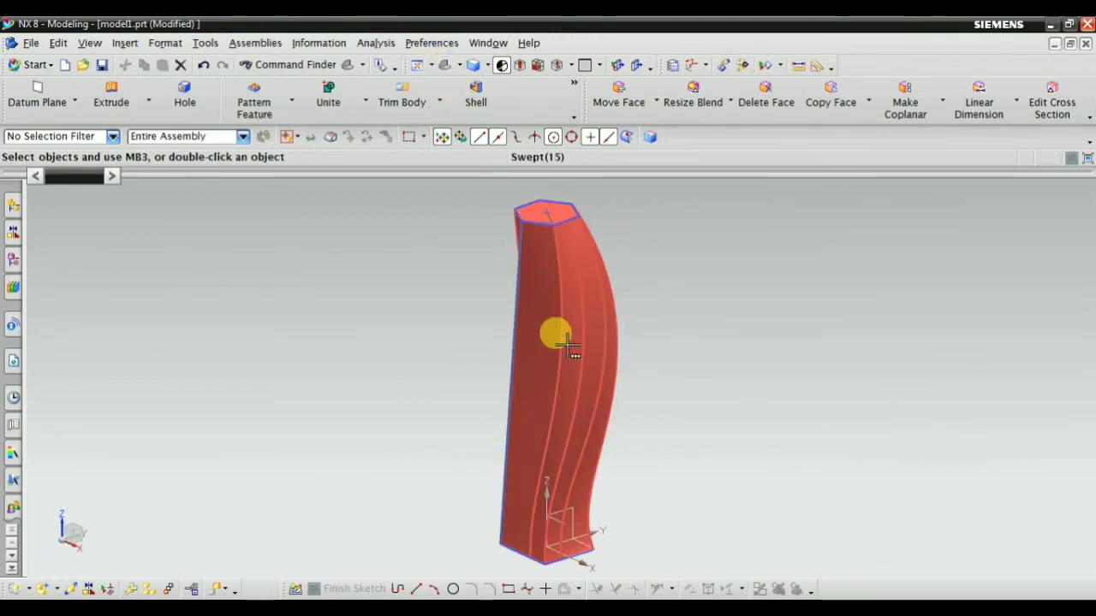
left_click(128, 43)
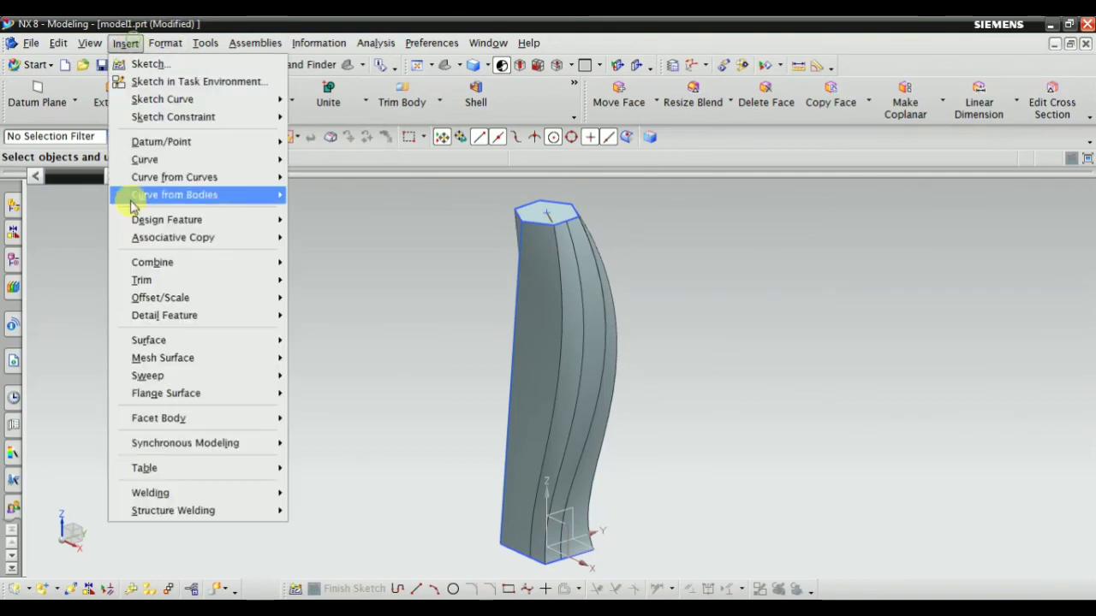
mouse_move(236, 360)
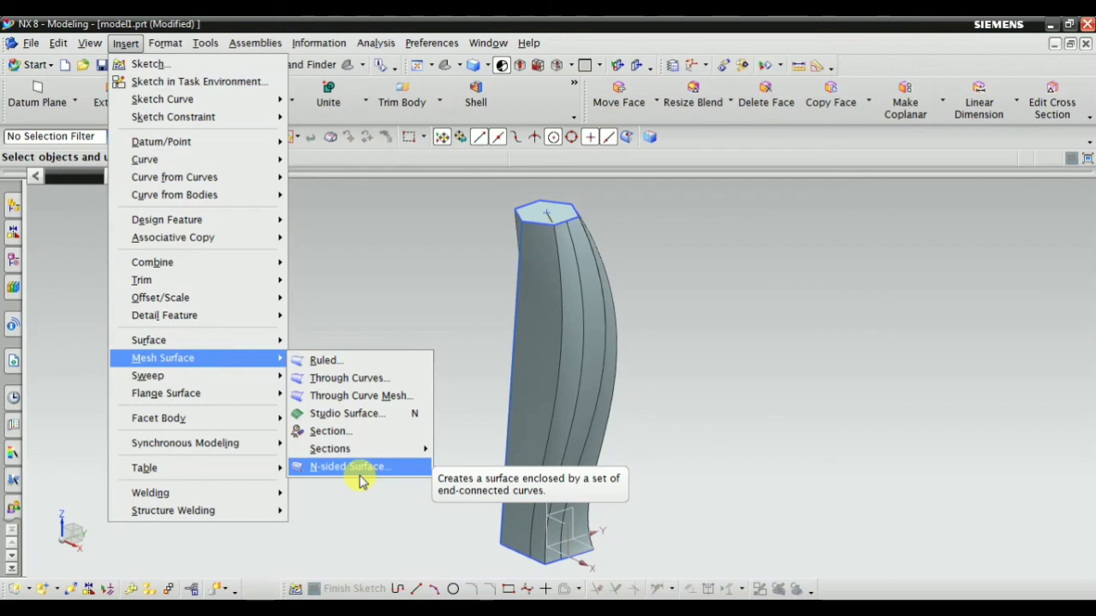
mouse_move(215, 375)
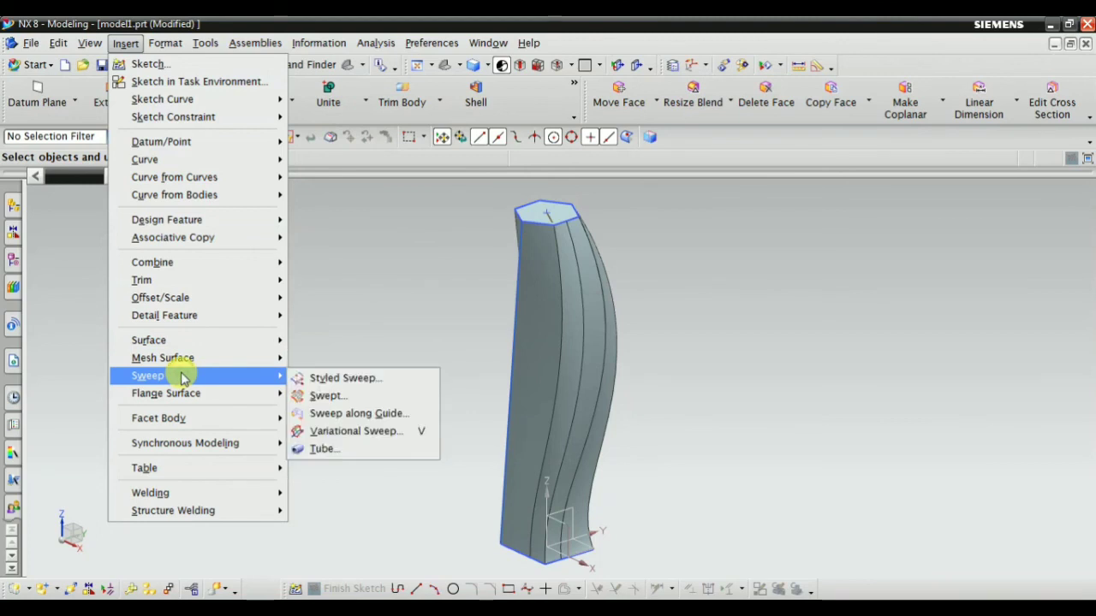